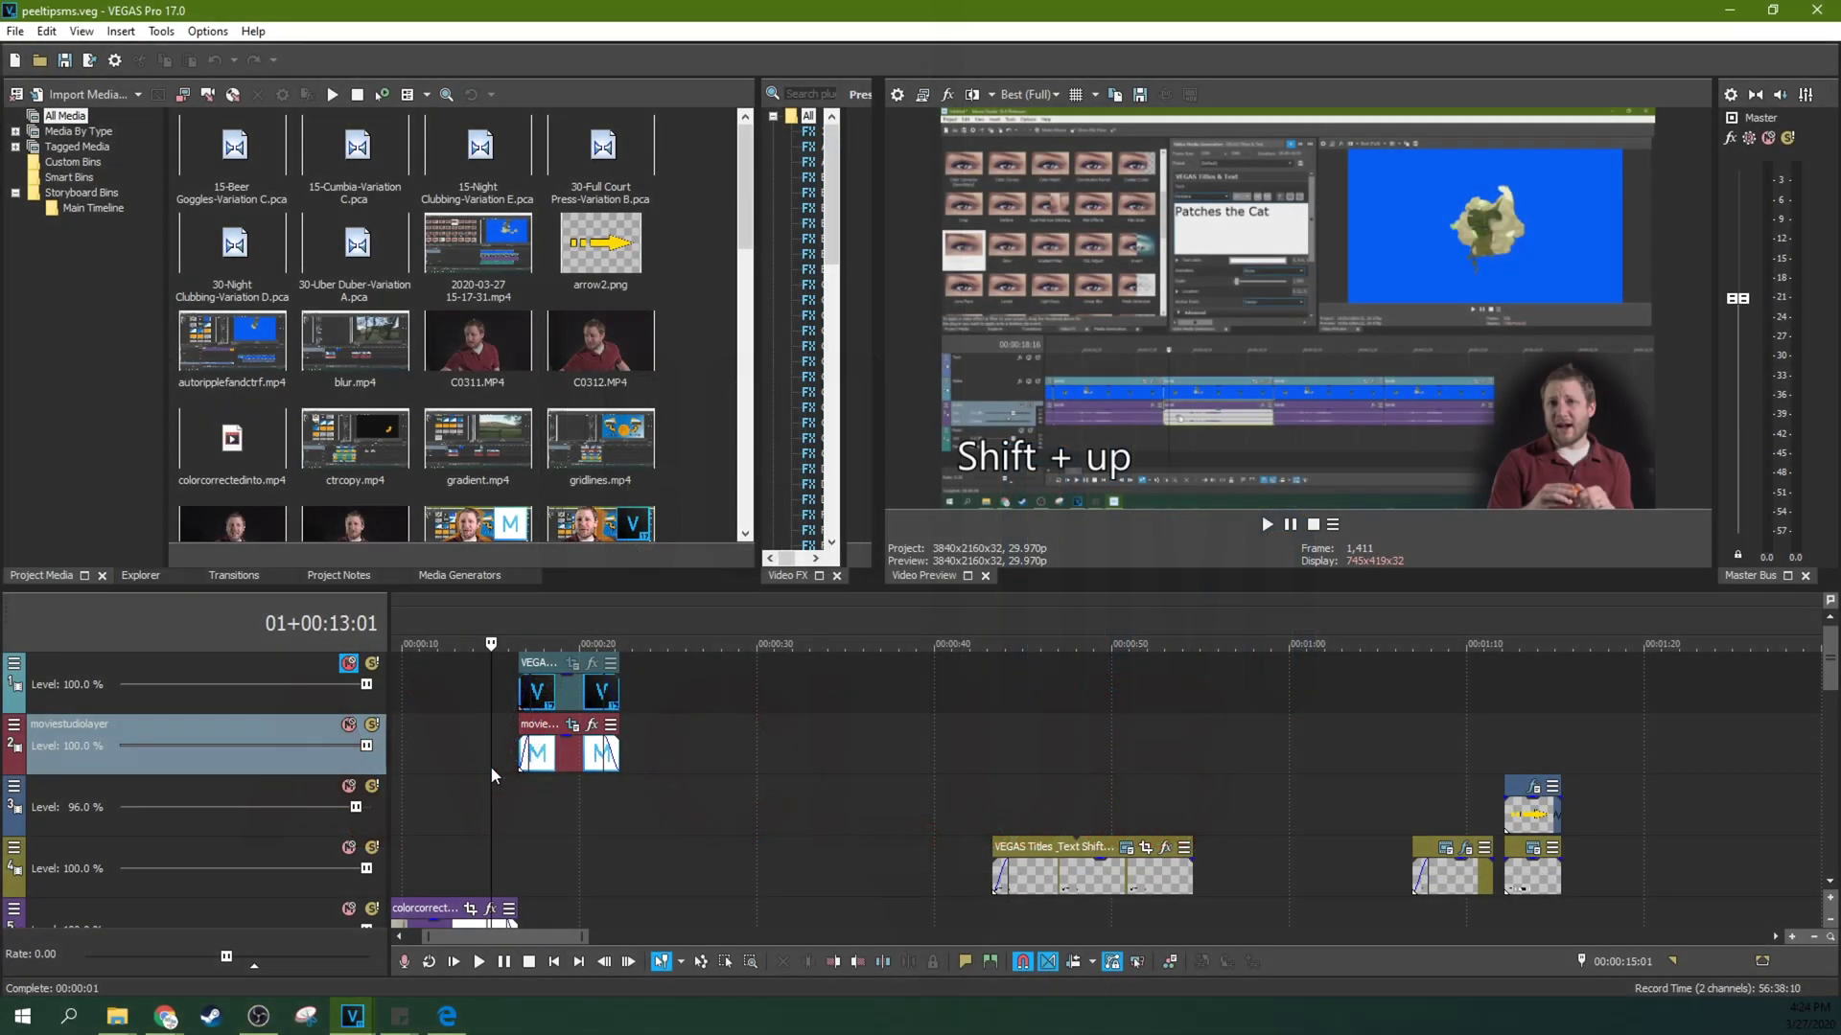
- Zoom the timeline and raise the splitter so tracks down to the gridlines clip show
scroll(491, 767, up, 5)
click(490, 767)
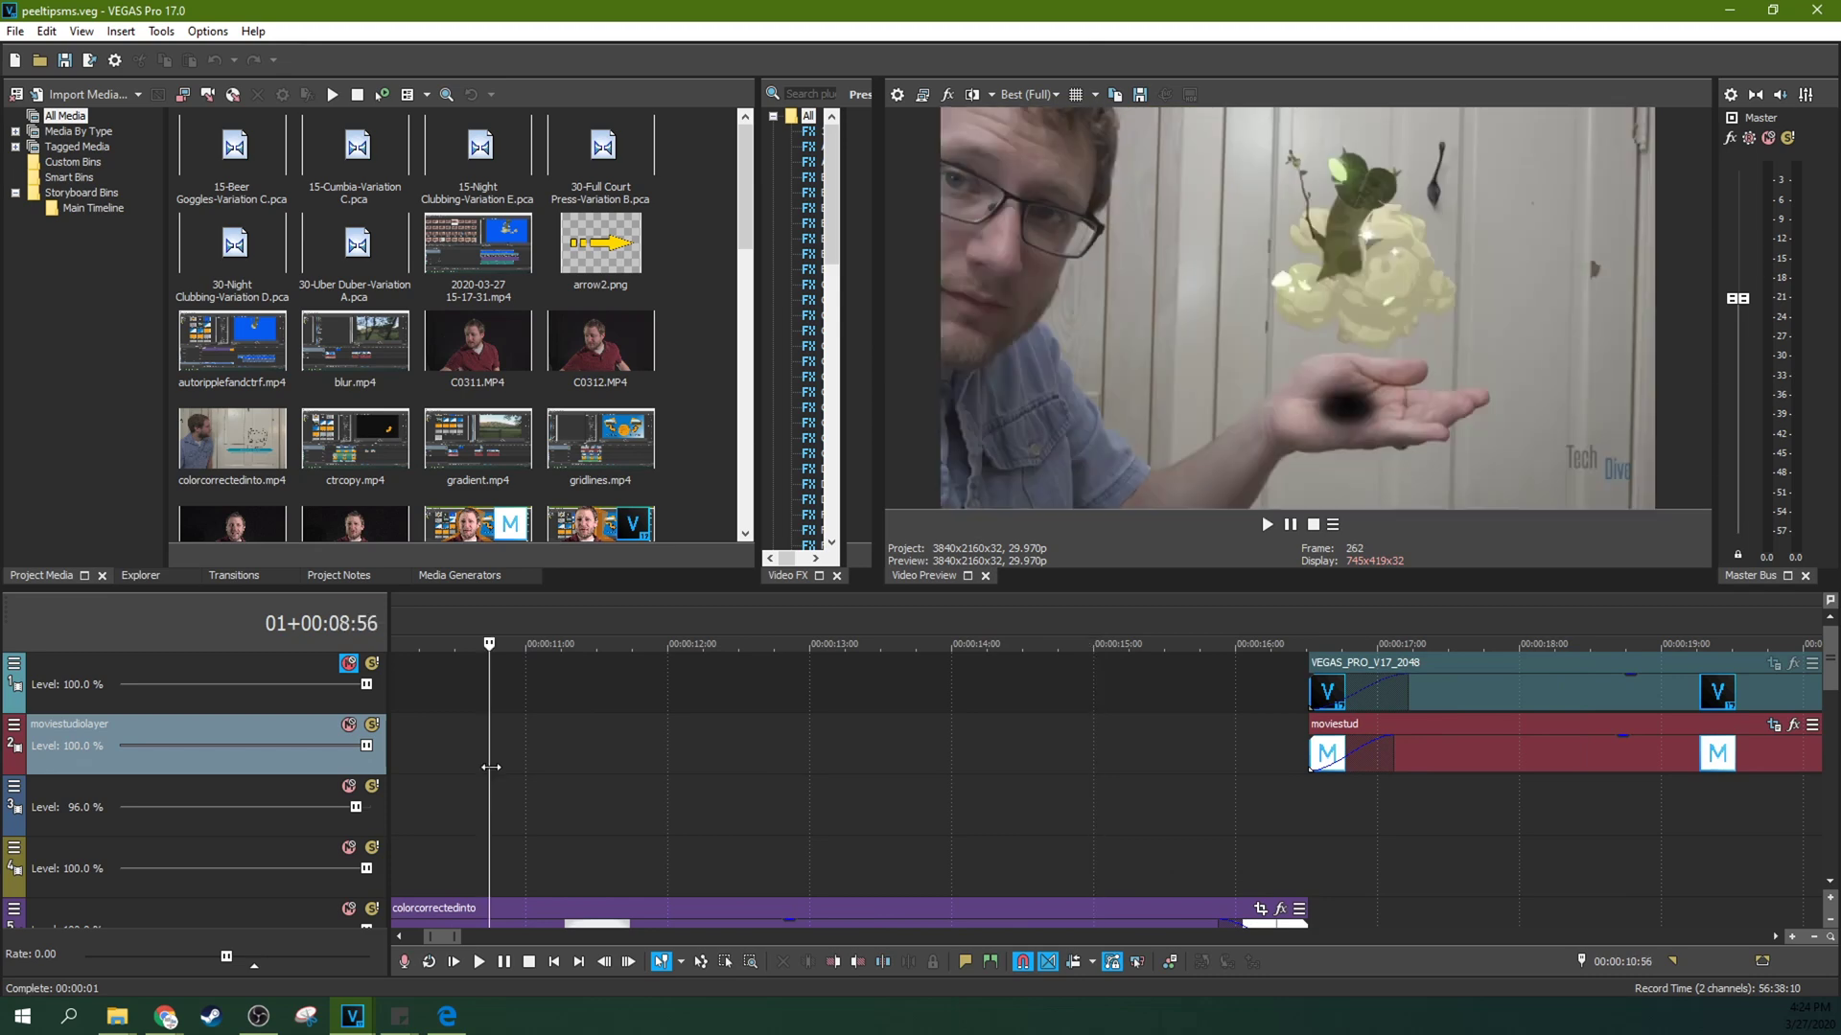
scroll(491, 767, down, 4)
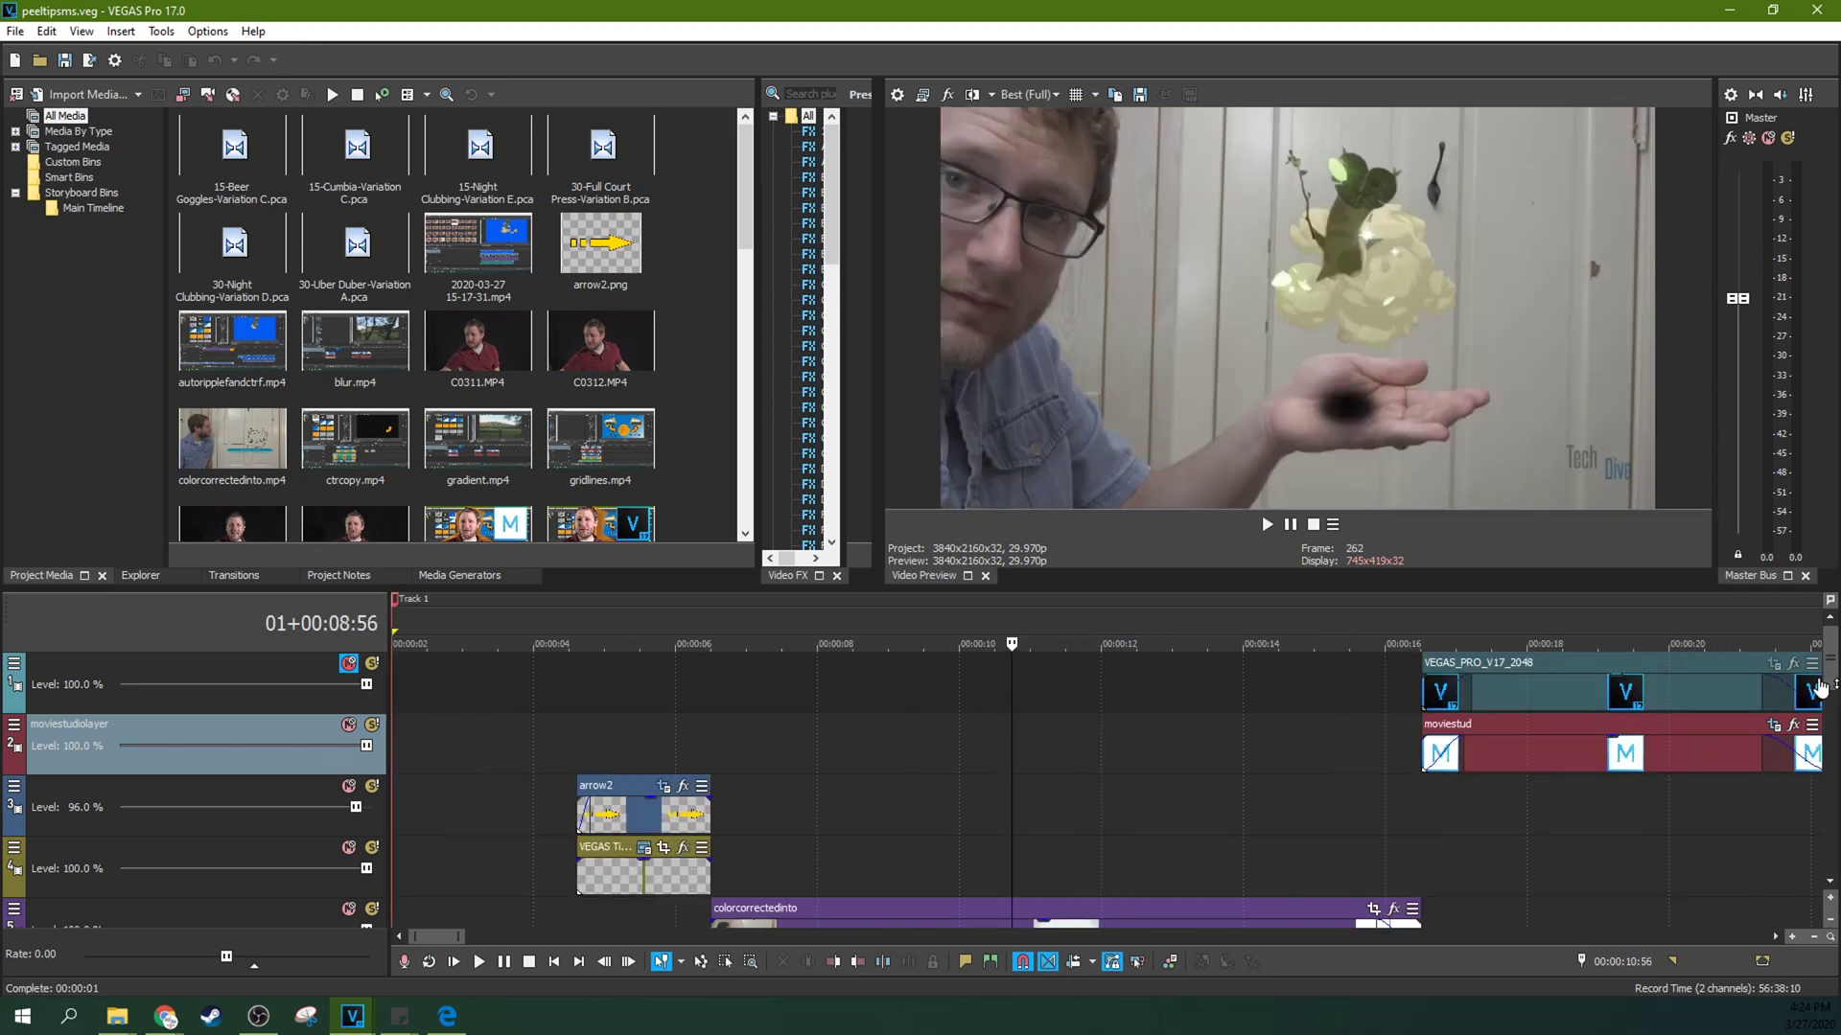
click(1833, 676)
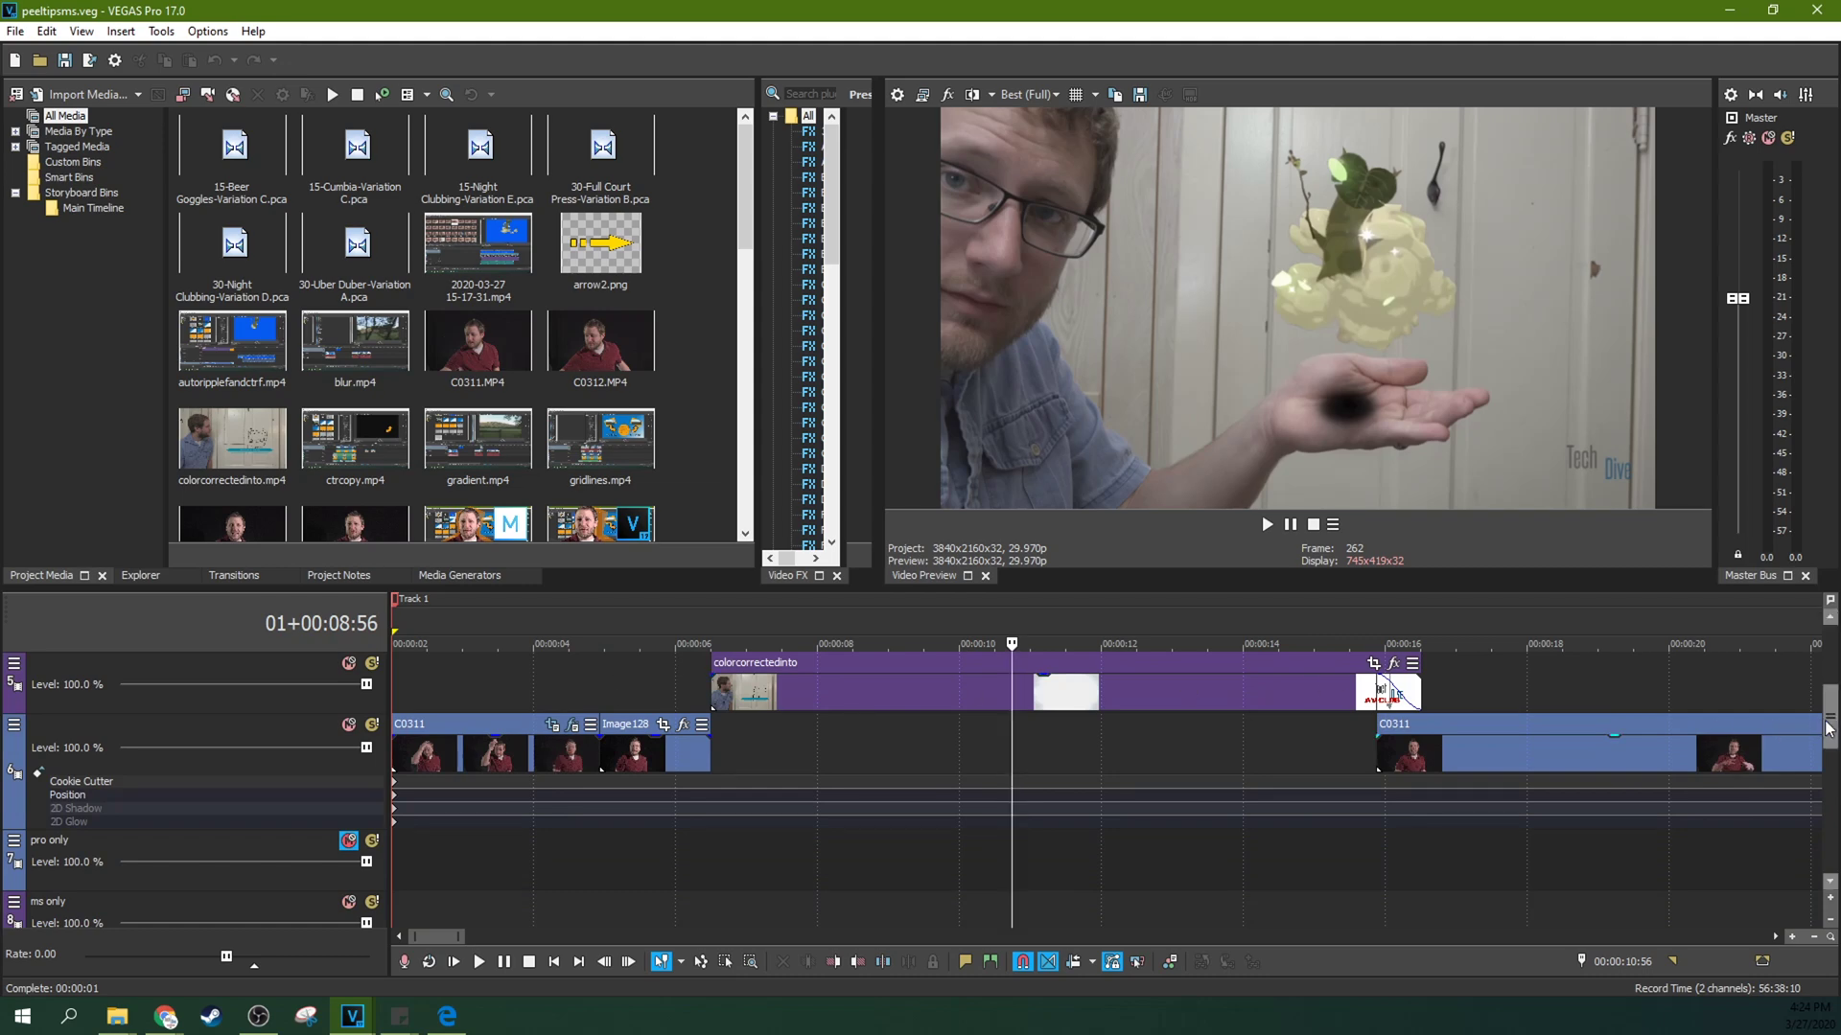
scroll(1829, 729, up, 4)
scroll(1134, 816, down, 4)
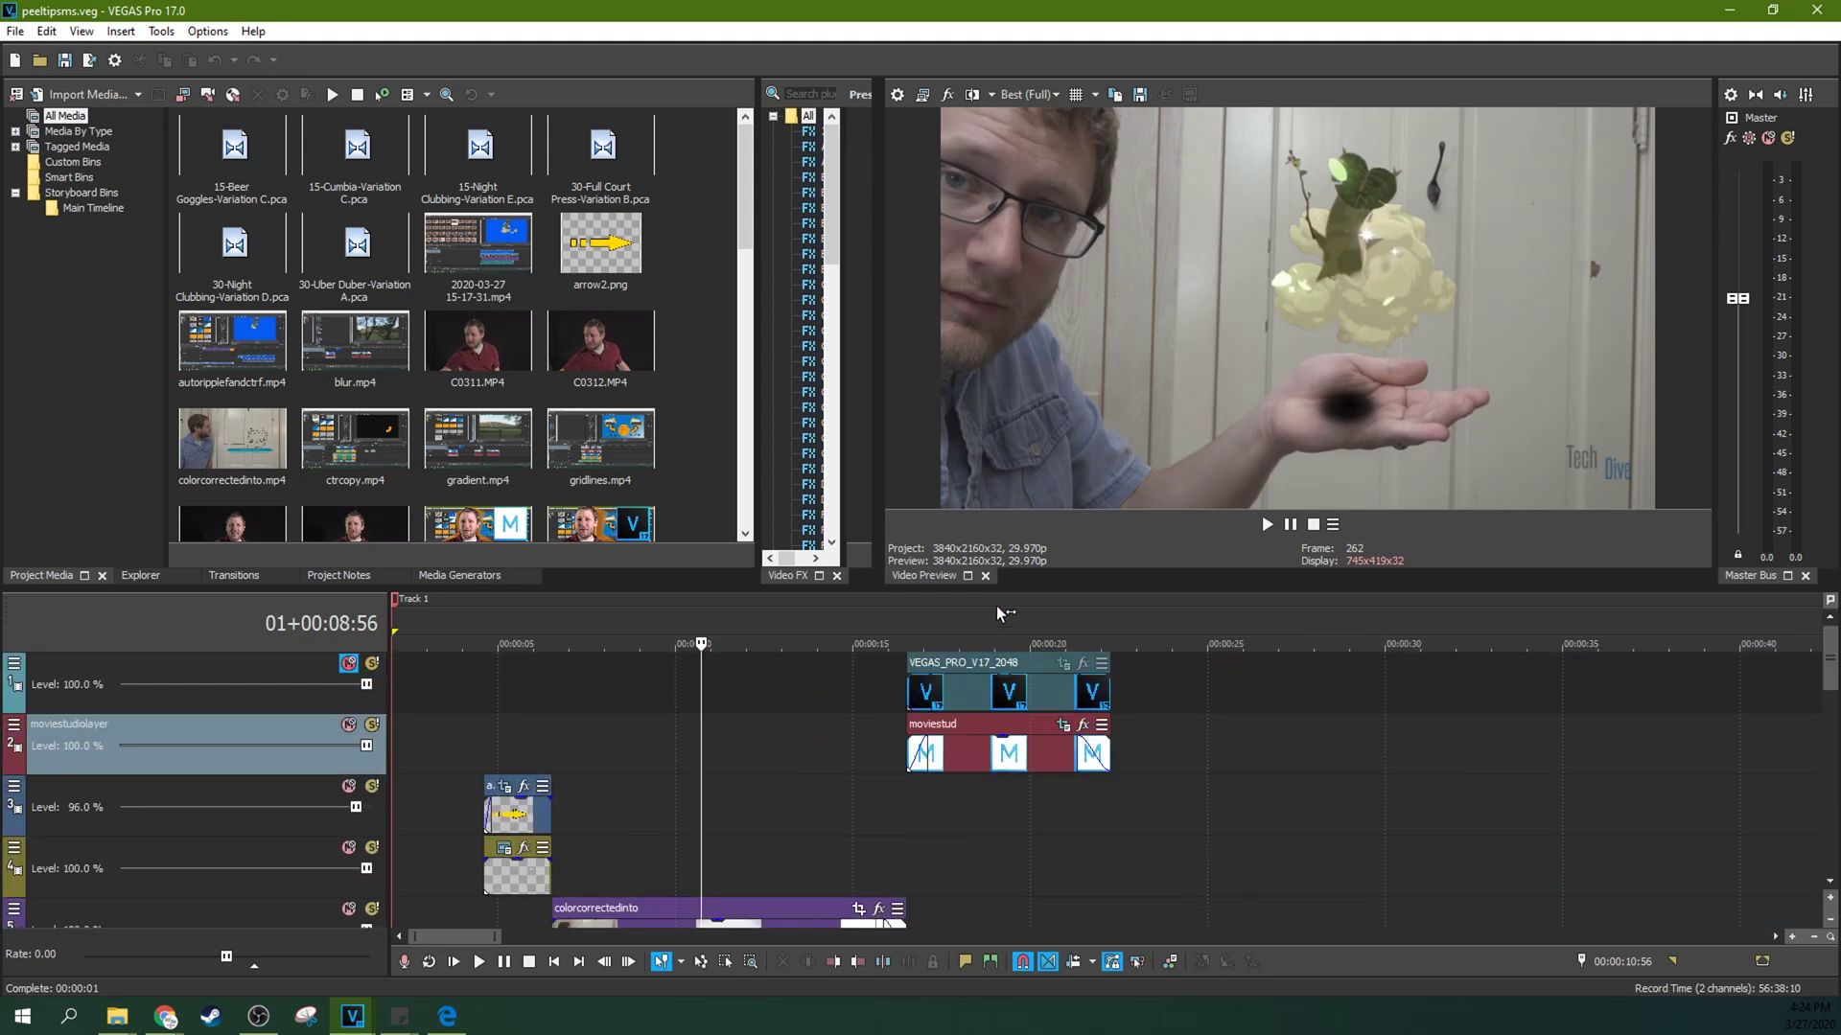
drag(996, 588, 996, 390)
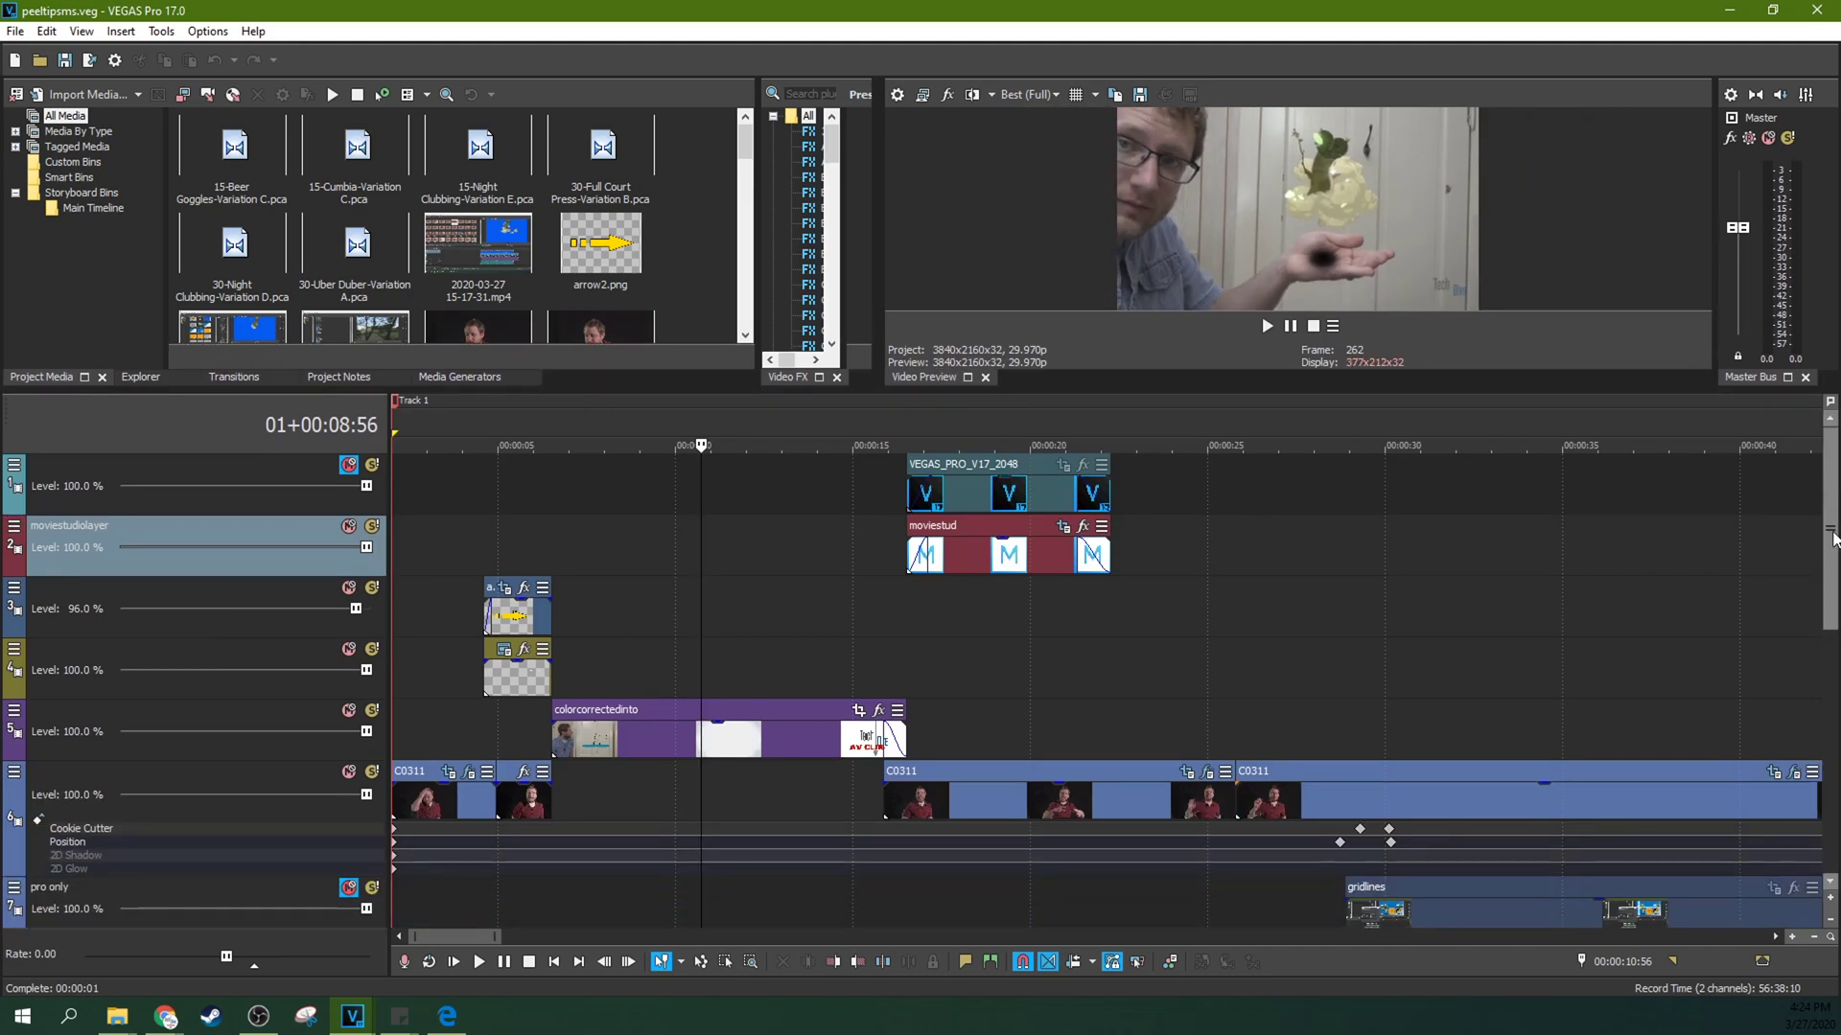
click(1836, 685)
scroll(1206, 557, up, 5)
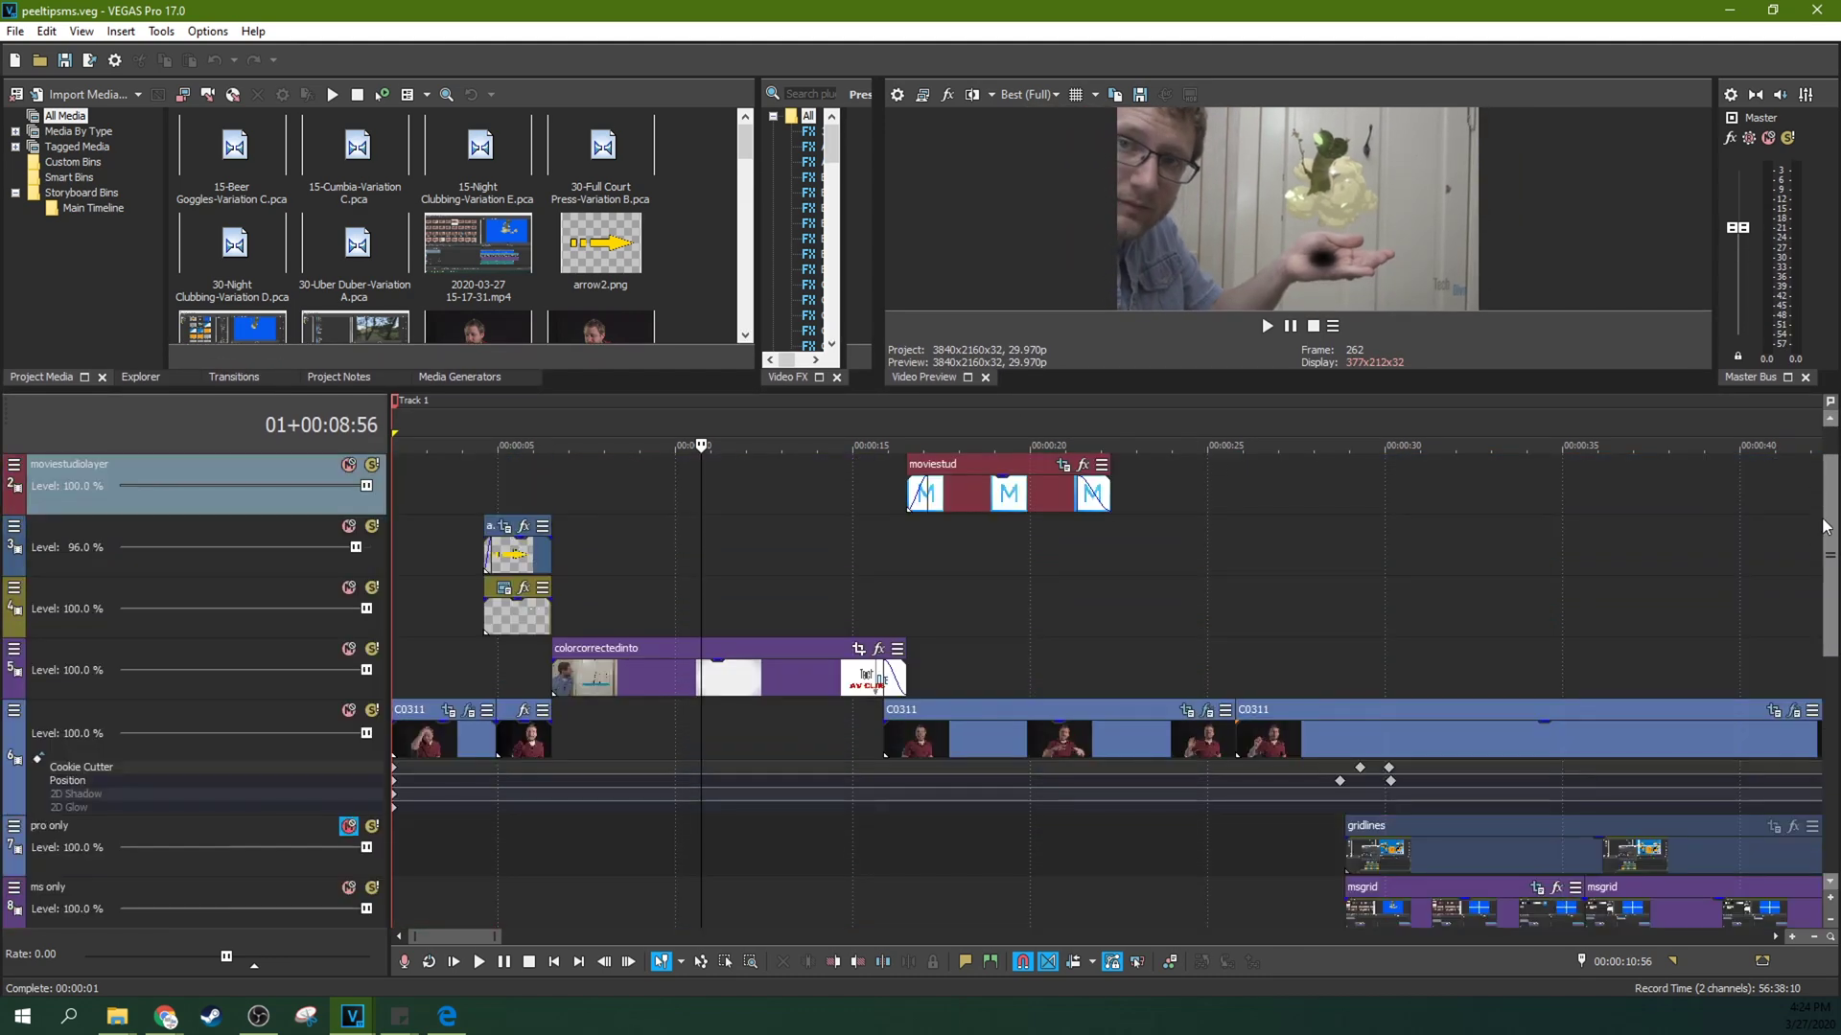
click(724, 590)
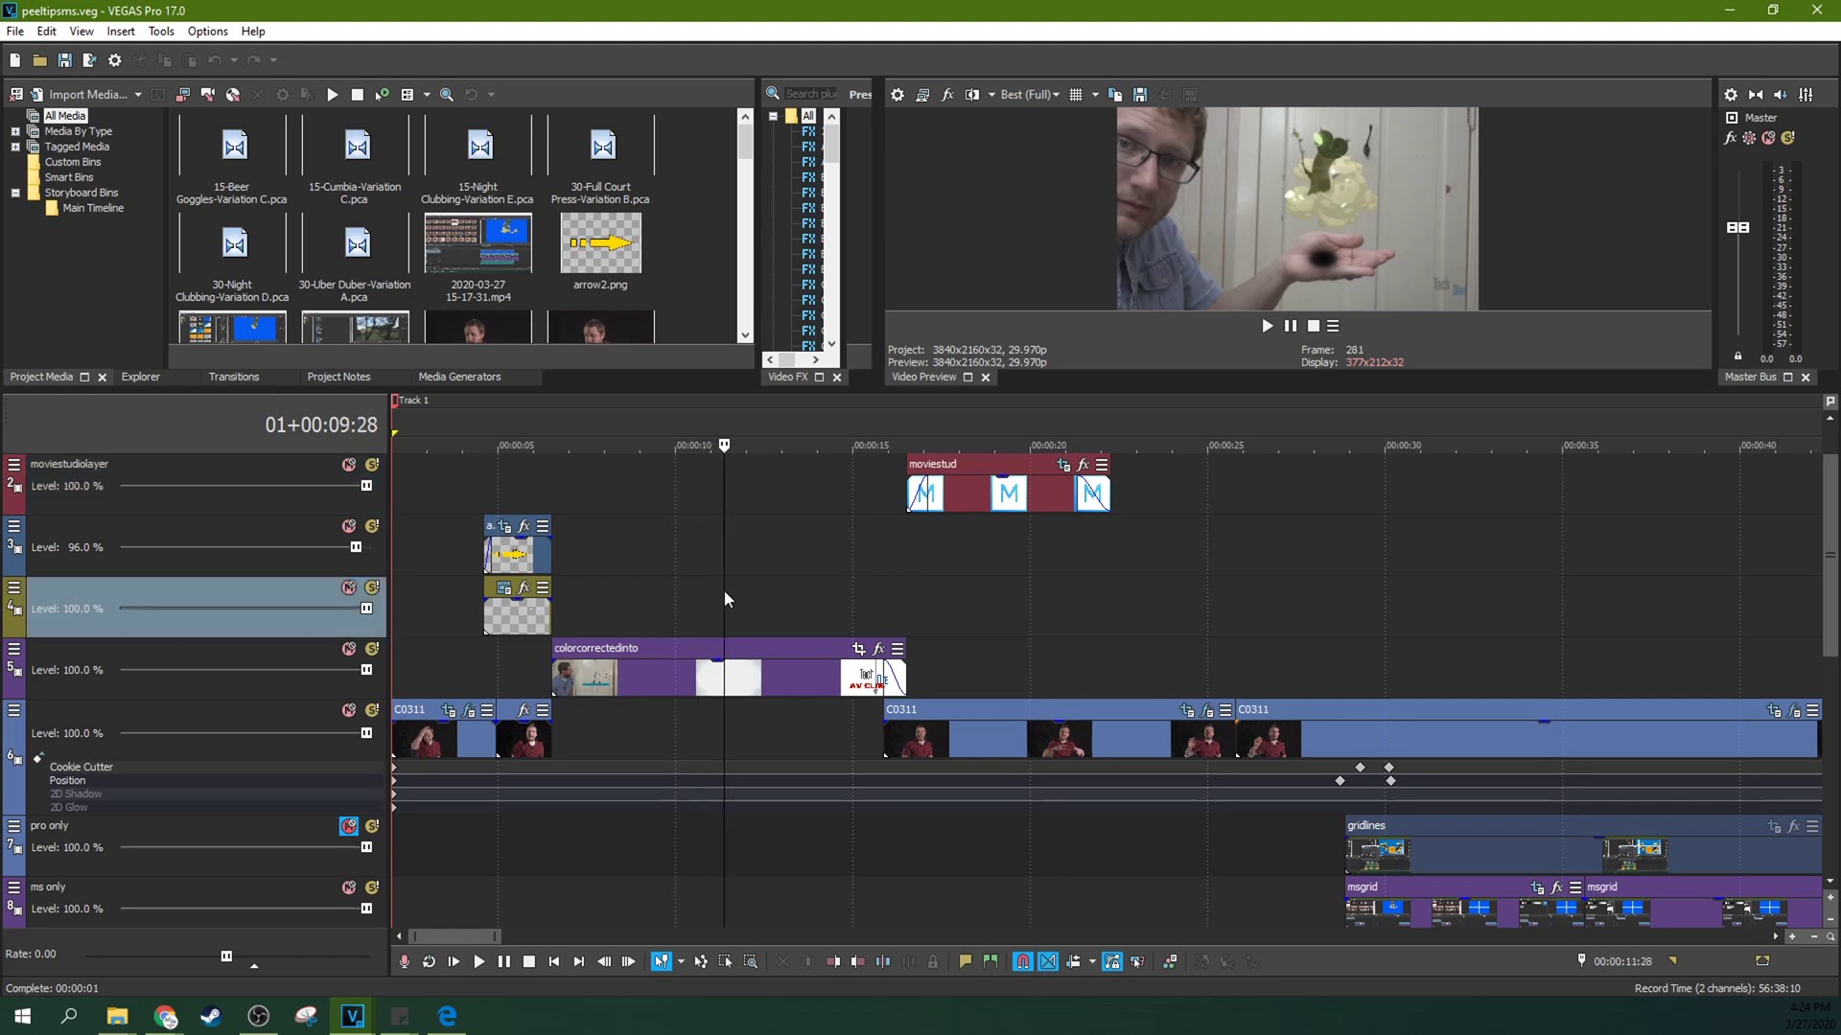
click(880, 586)
click(958, 587)
scroll(1326, 604, down, 4)
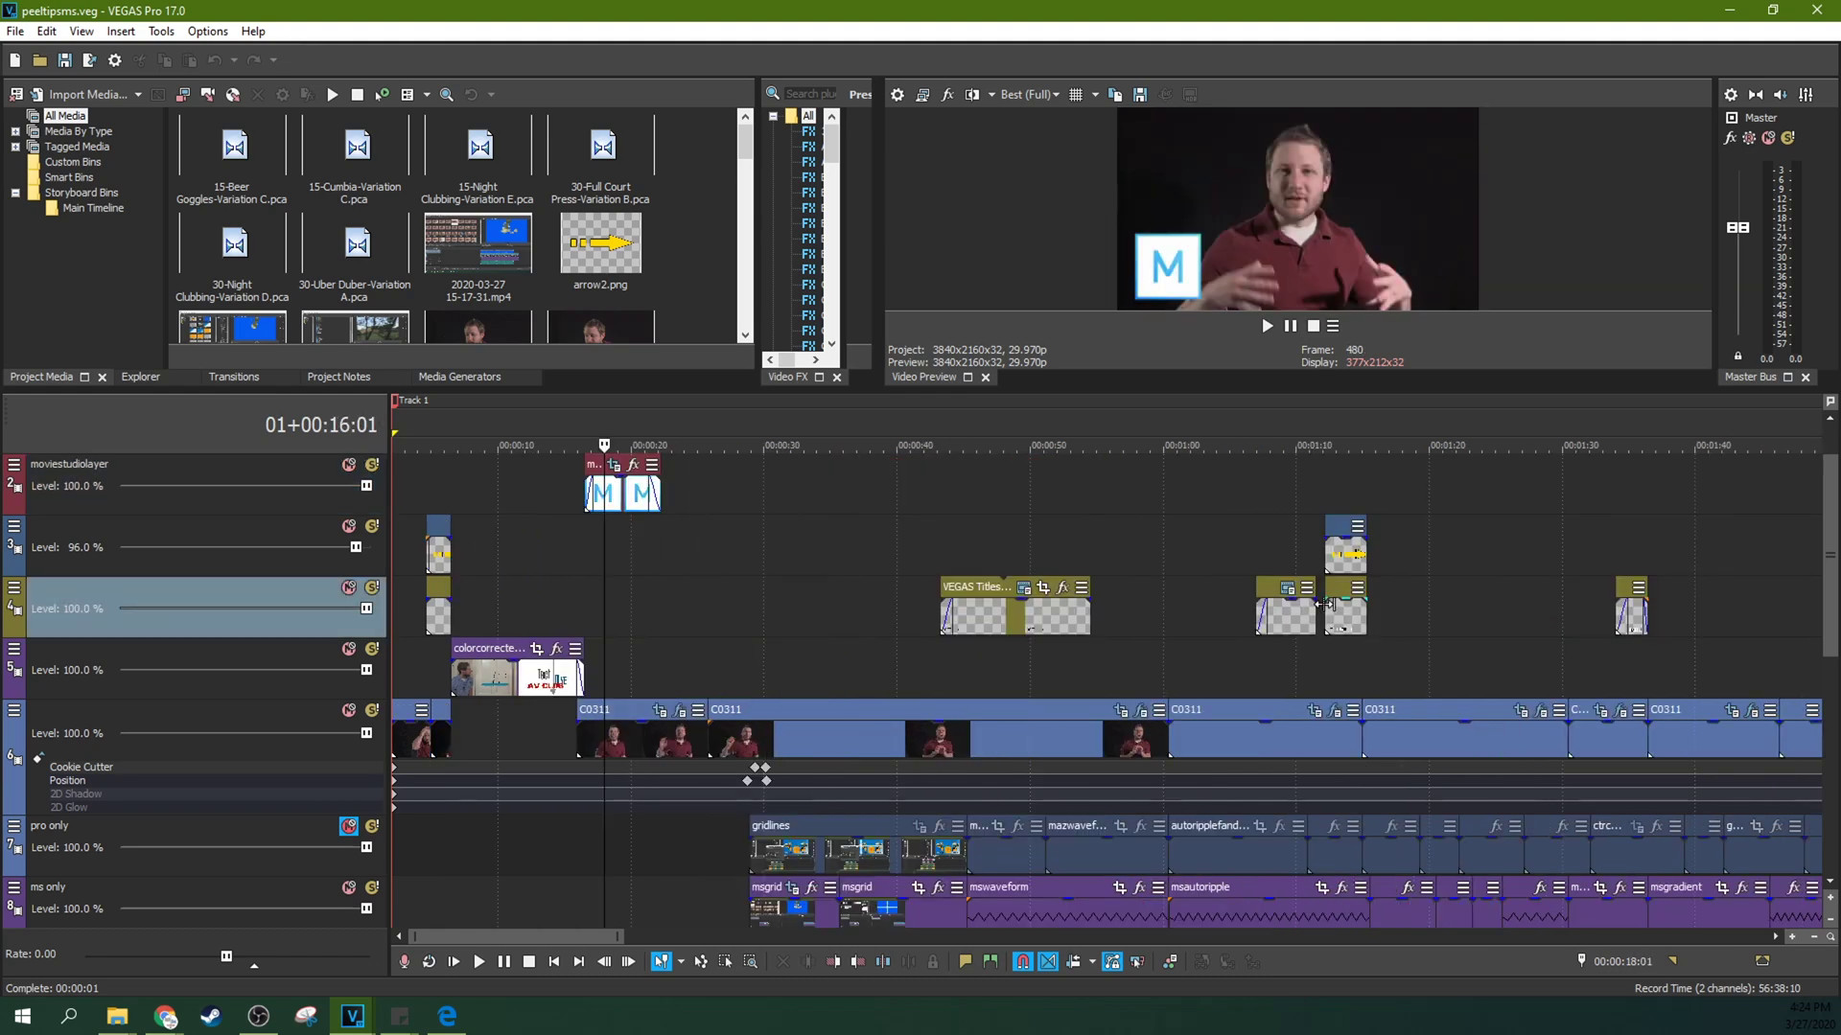
click(1181, 661)
click(982, 671)
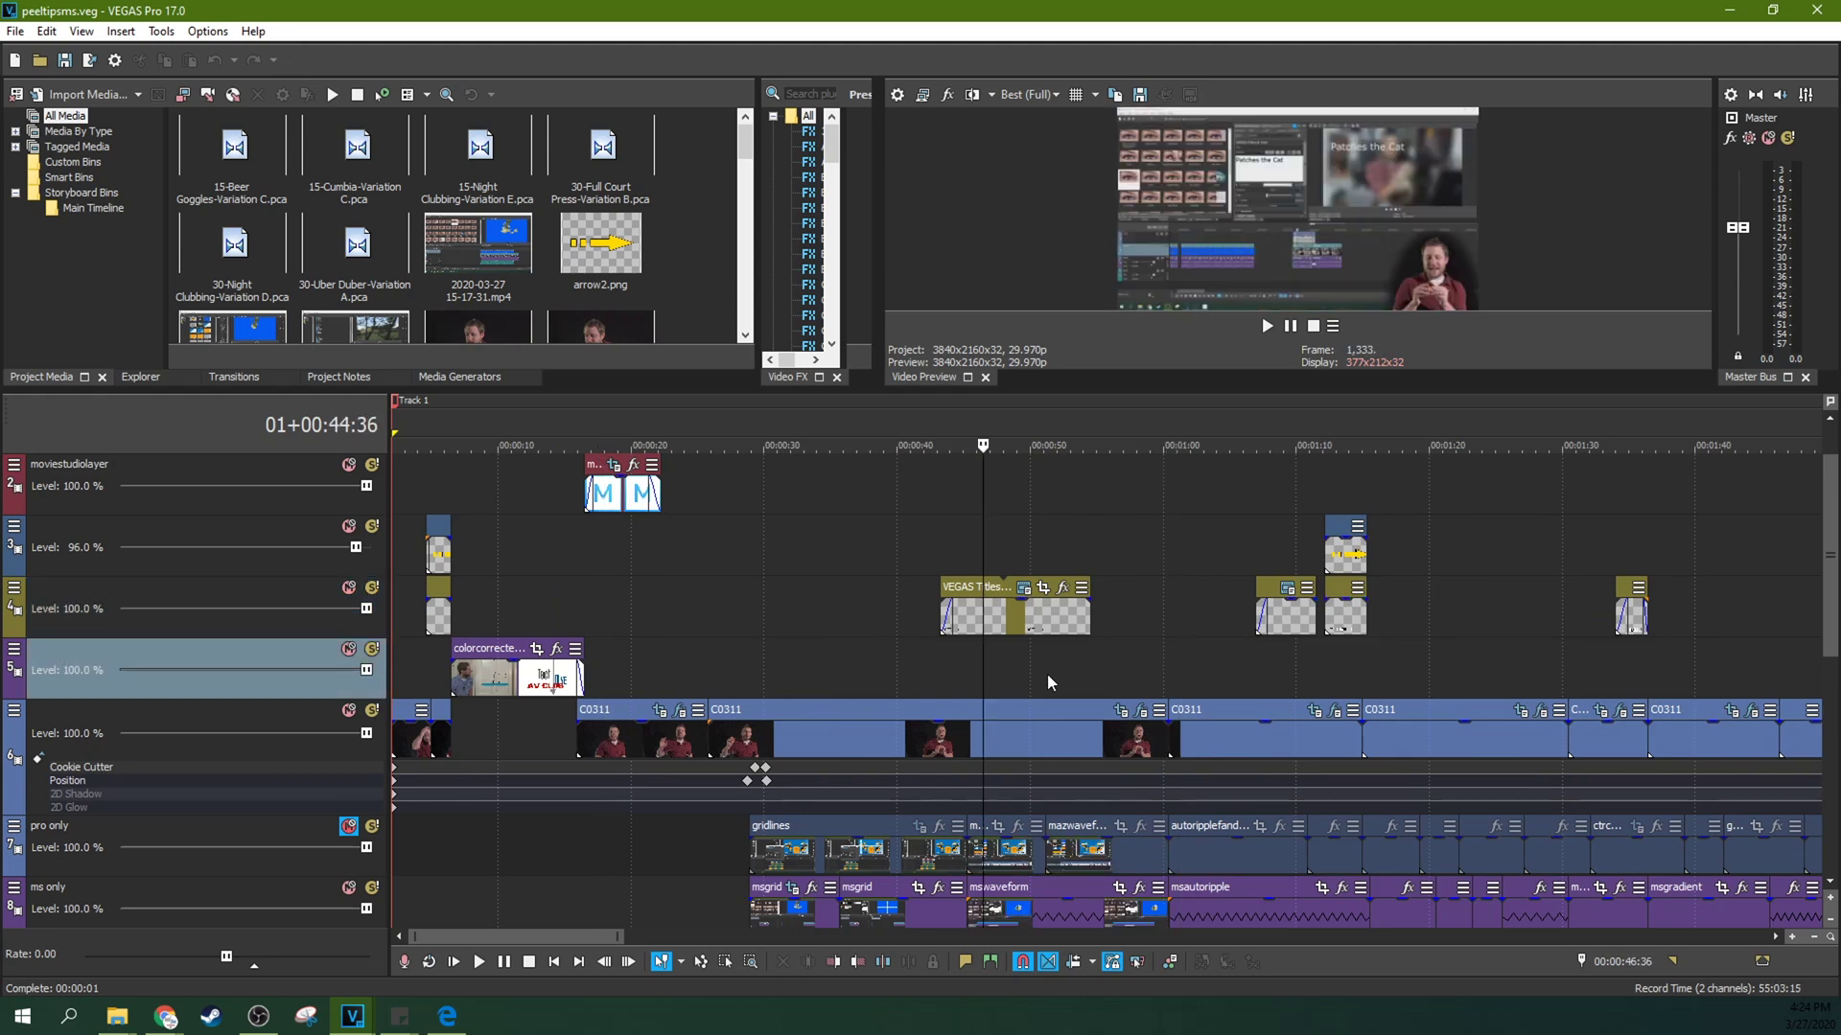
scroll(1048, 683, down, 3)
scroll(770, 643, up, 4)
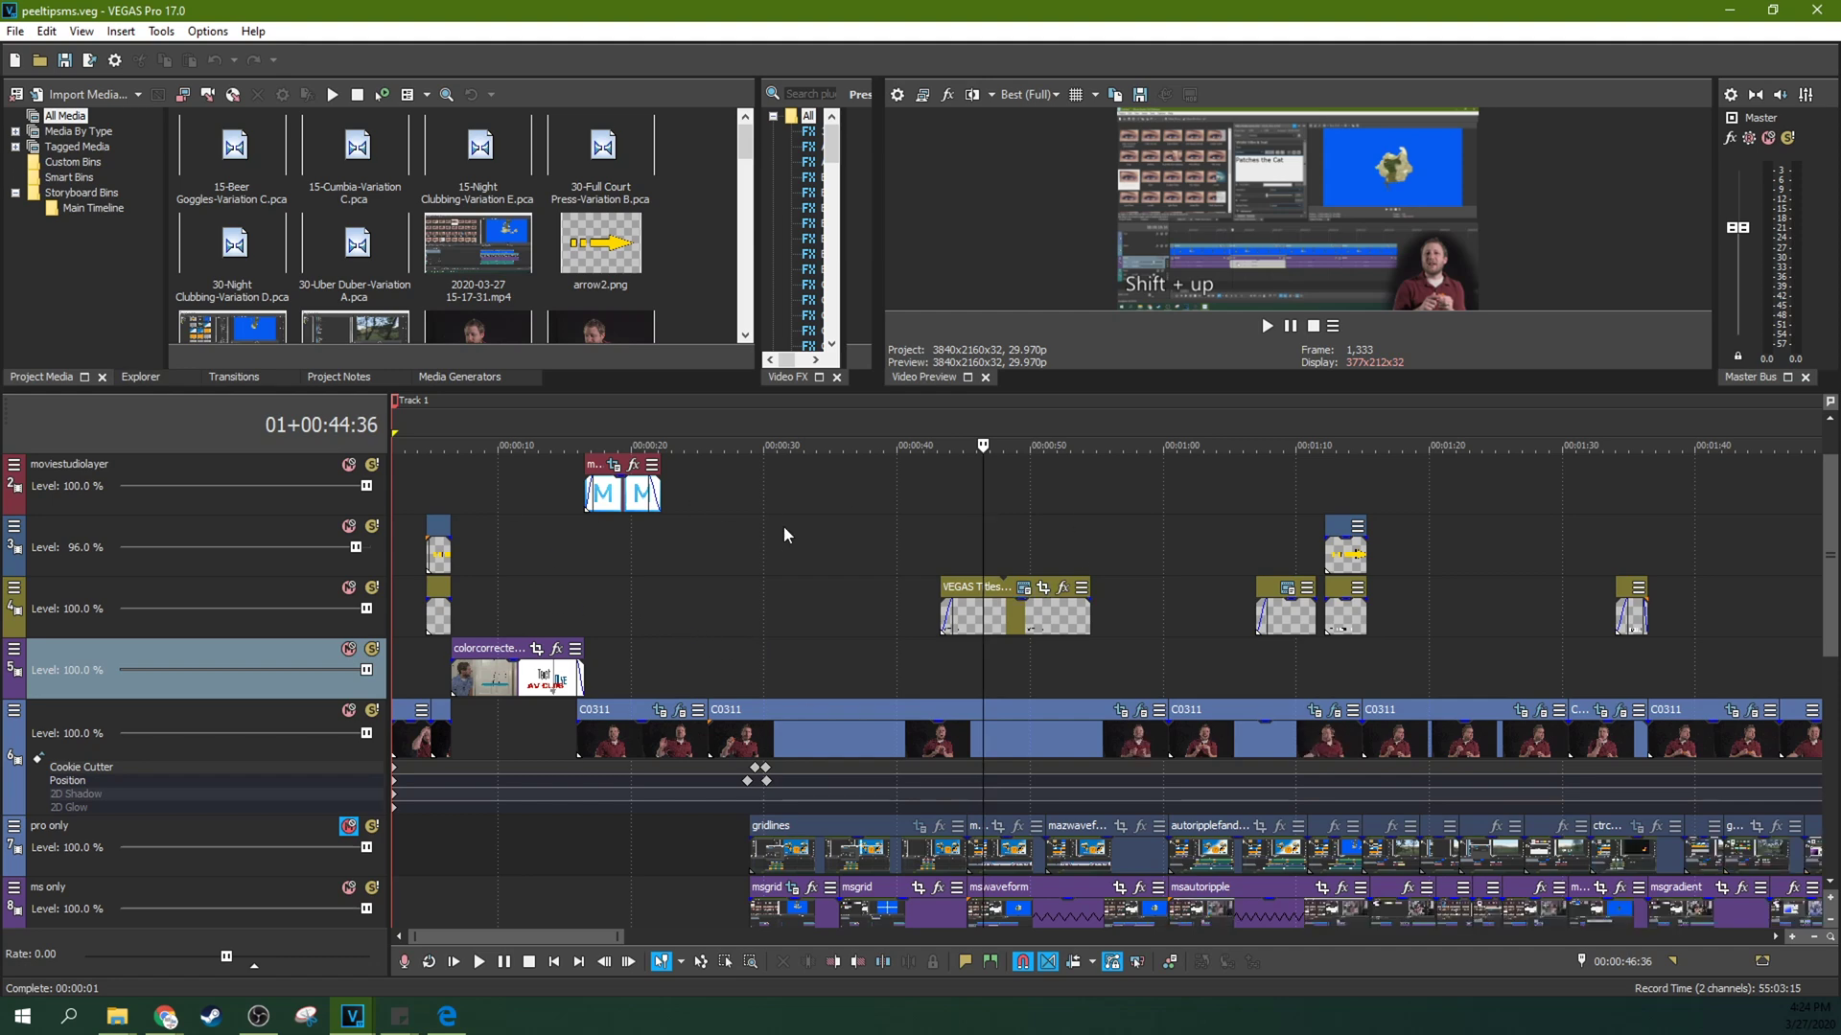
click(436, 499)
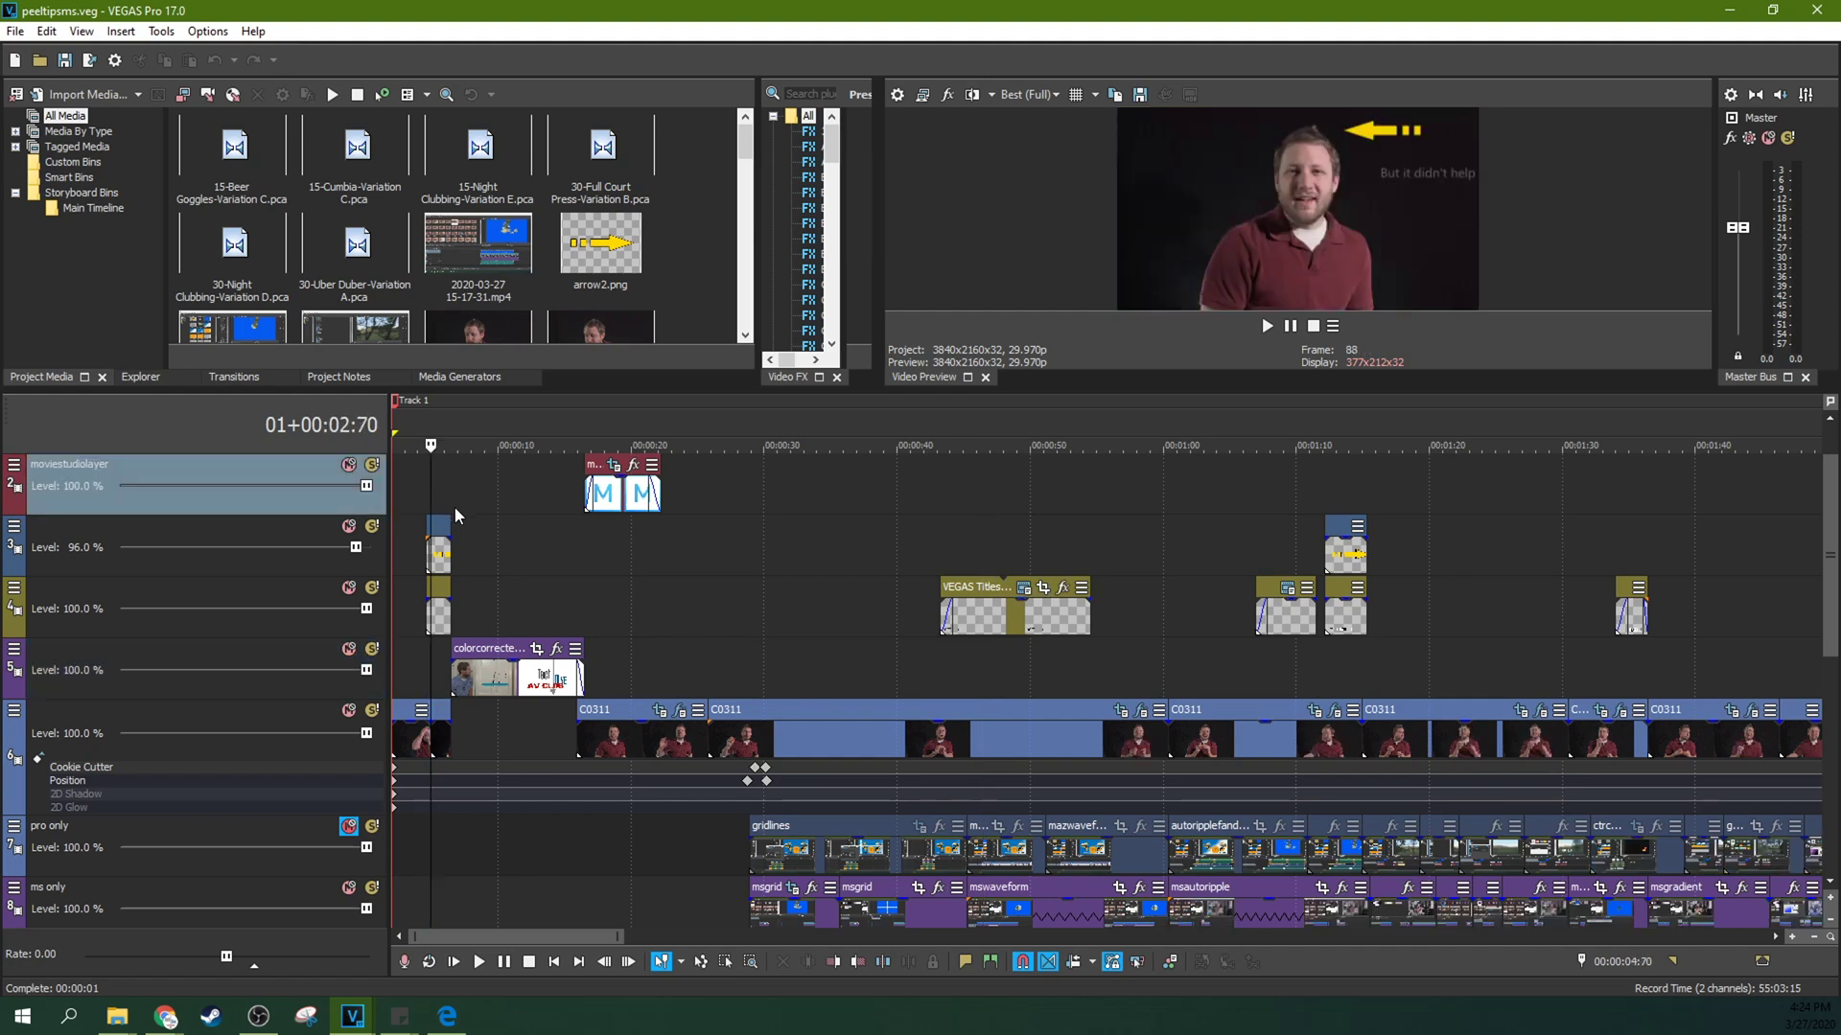
scroll(450, 515, up, 4)
click(619, 580)
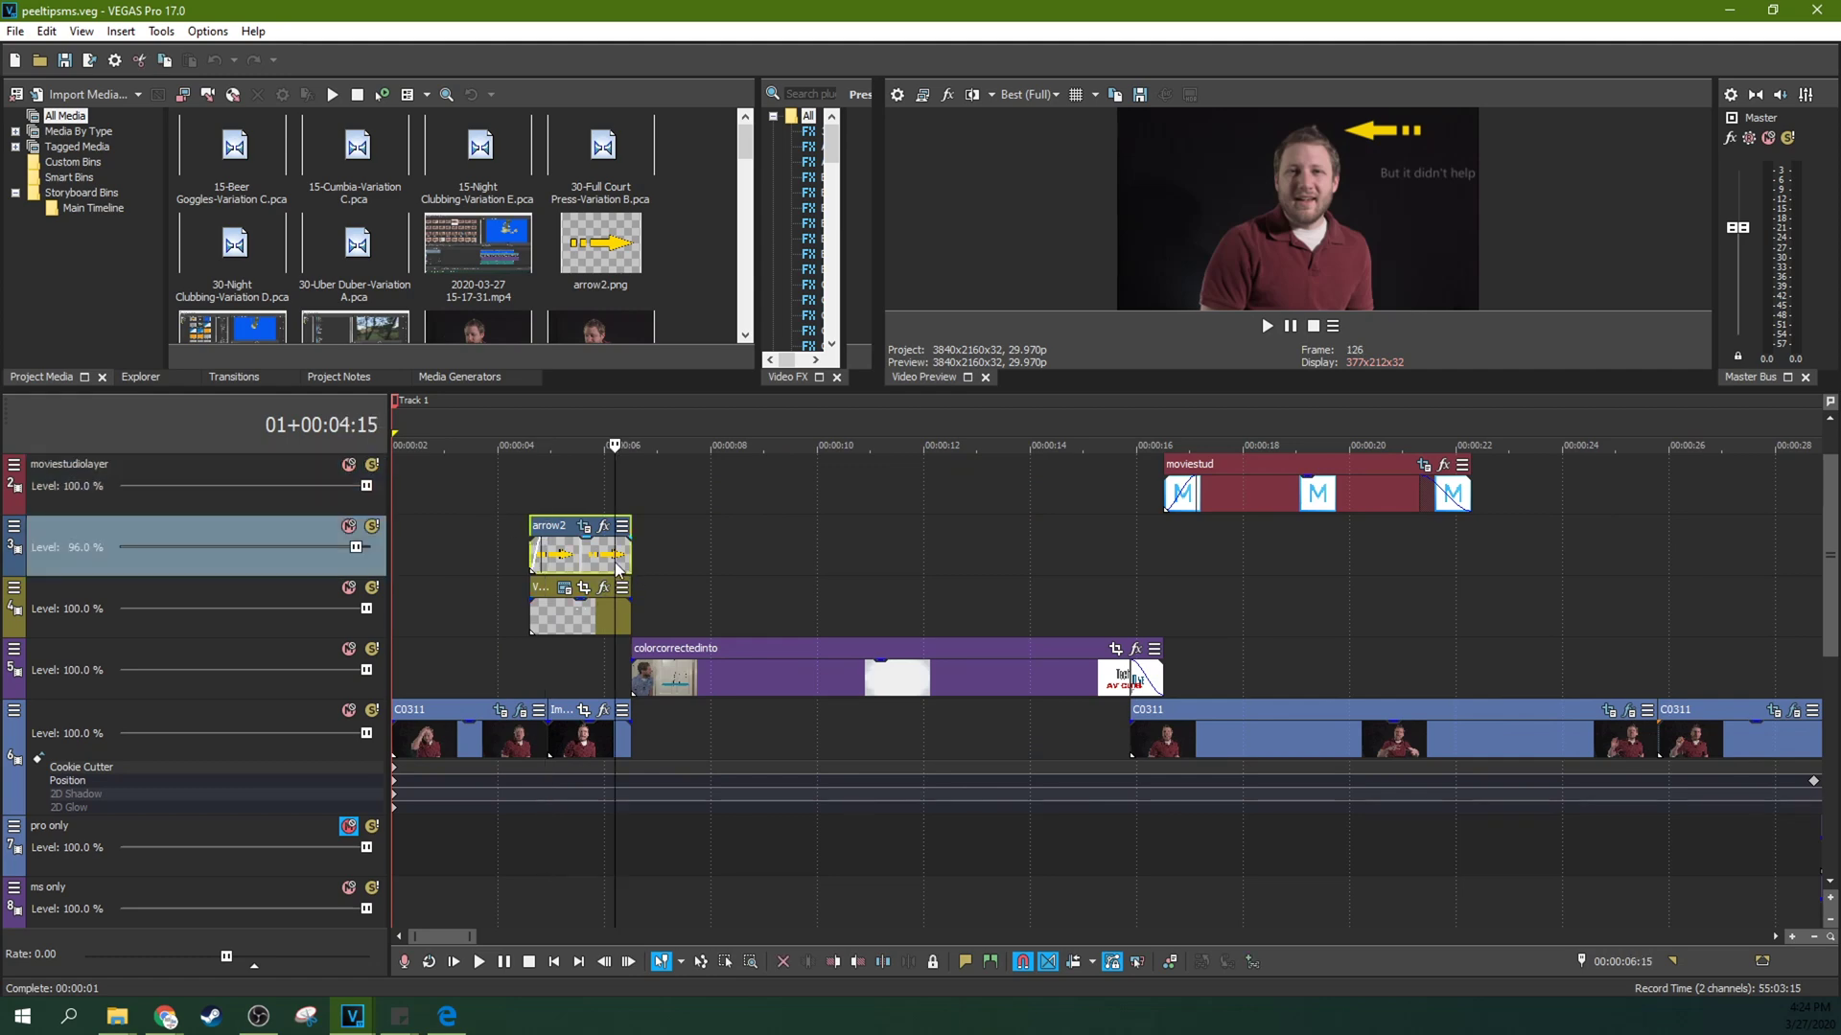
scroll(793, 591, down, 5)
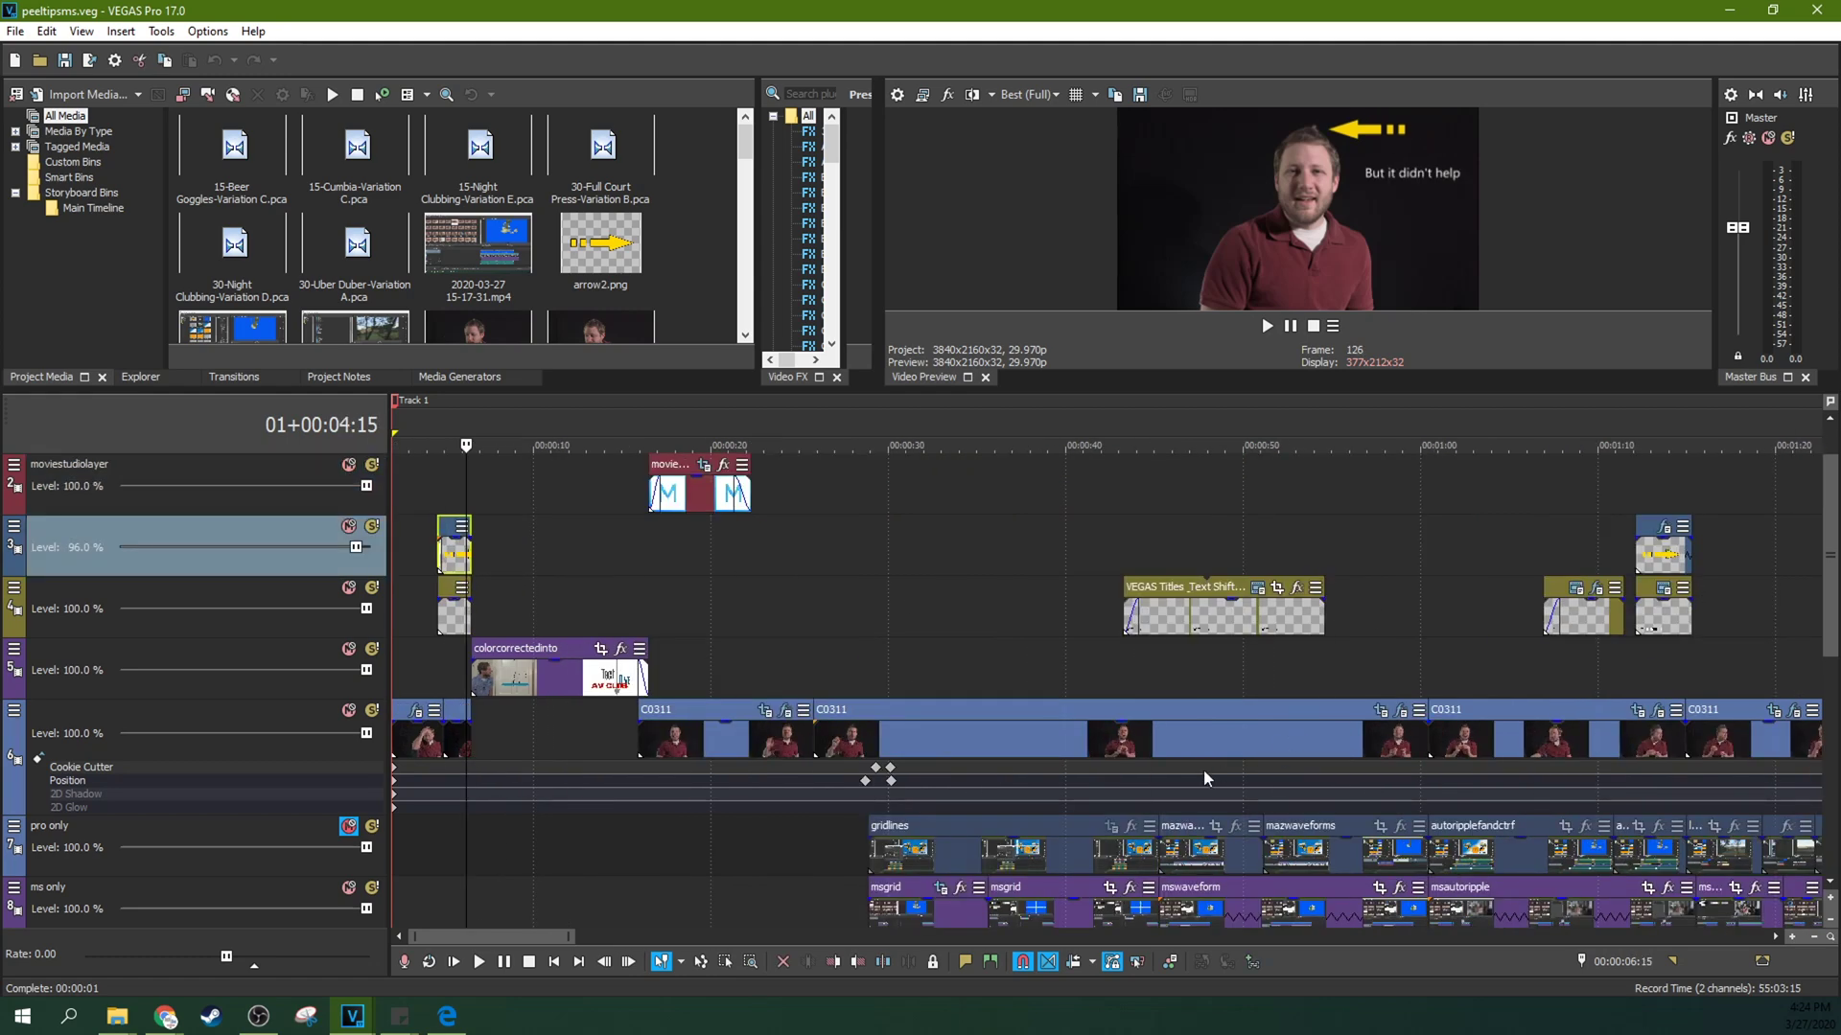
scroll(1206, 779, down, 3)
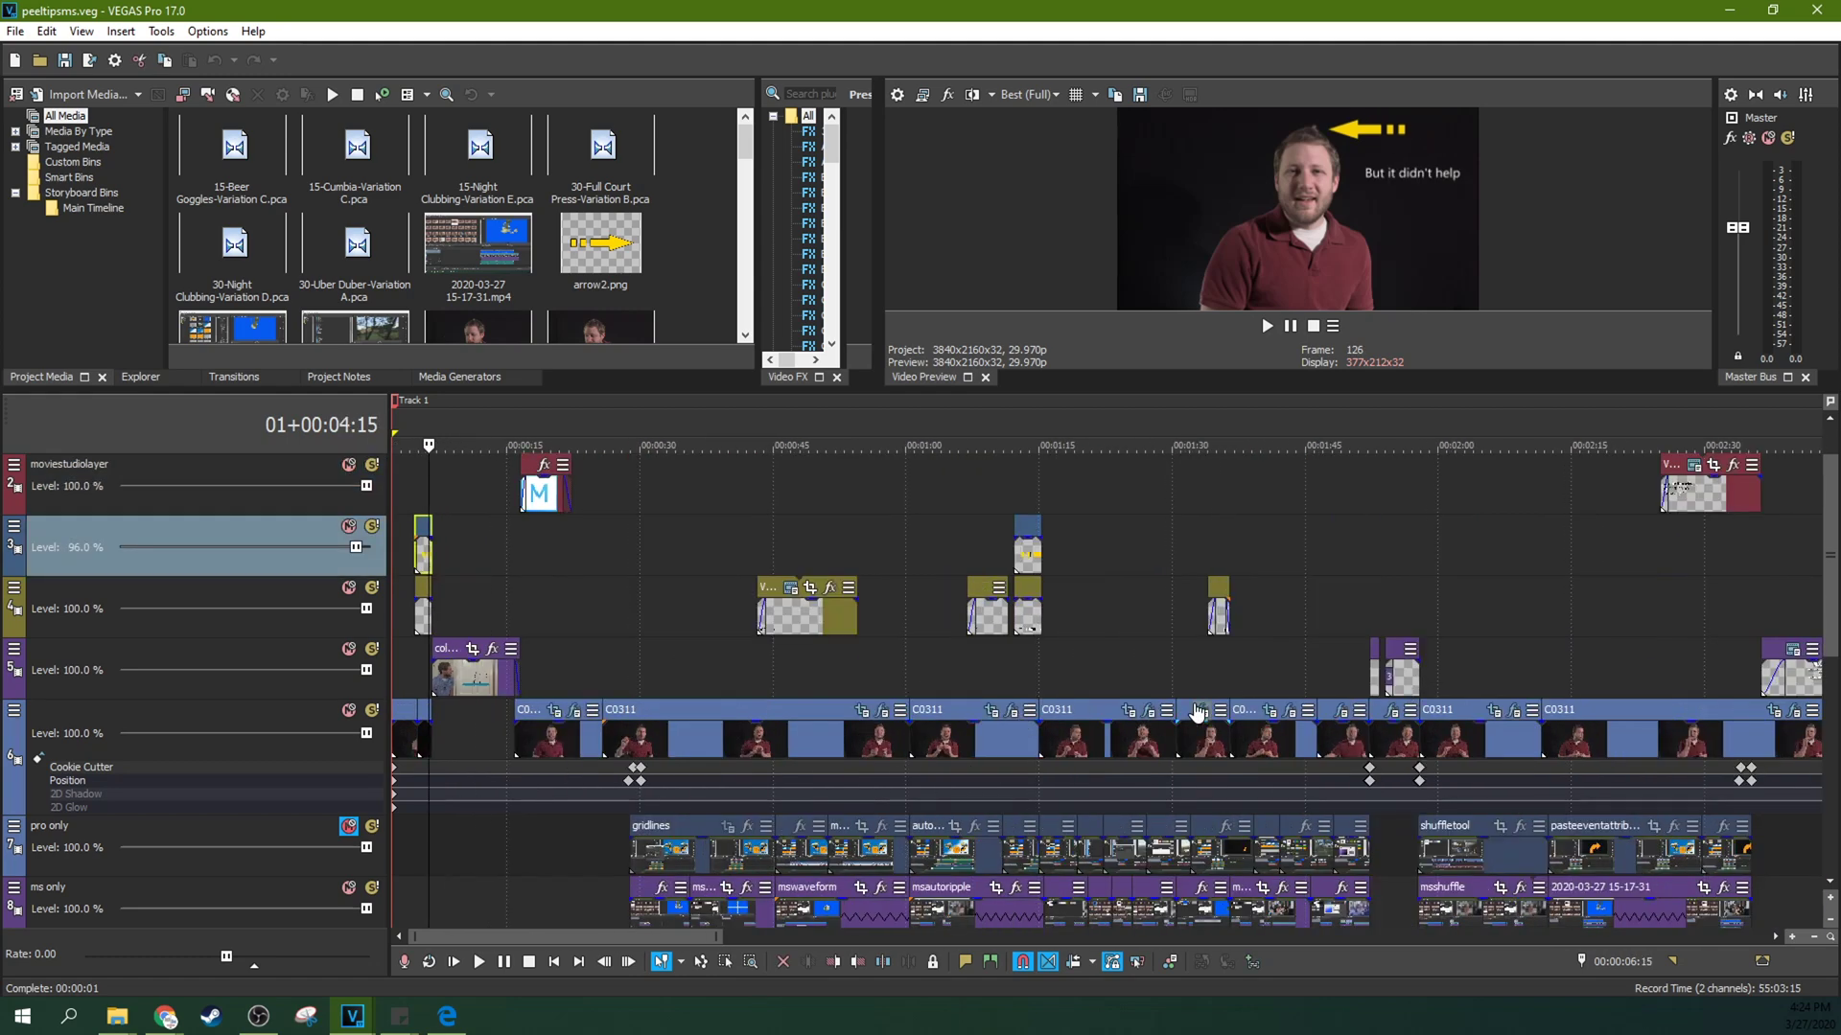
scroll(877, 641, up, 6)
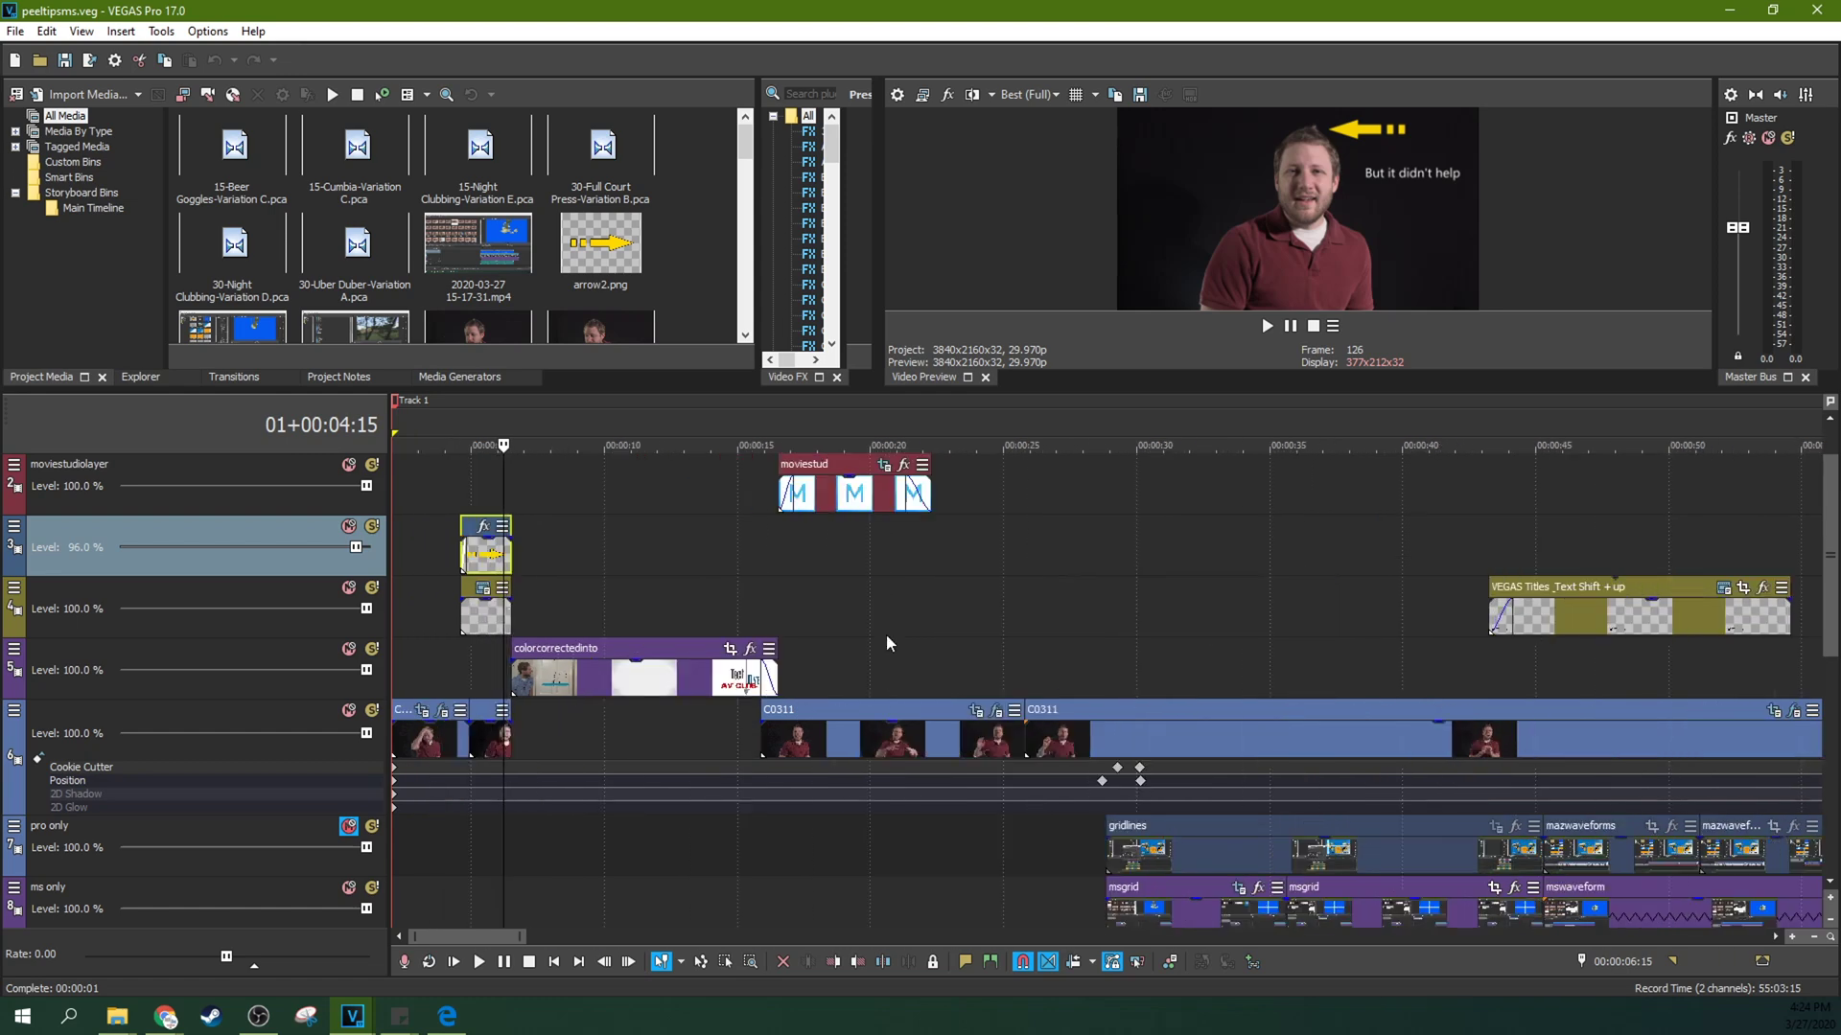
click(441, 628)
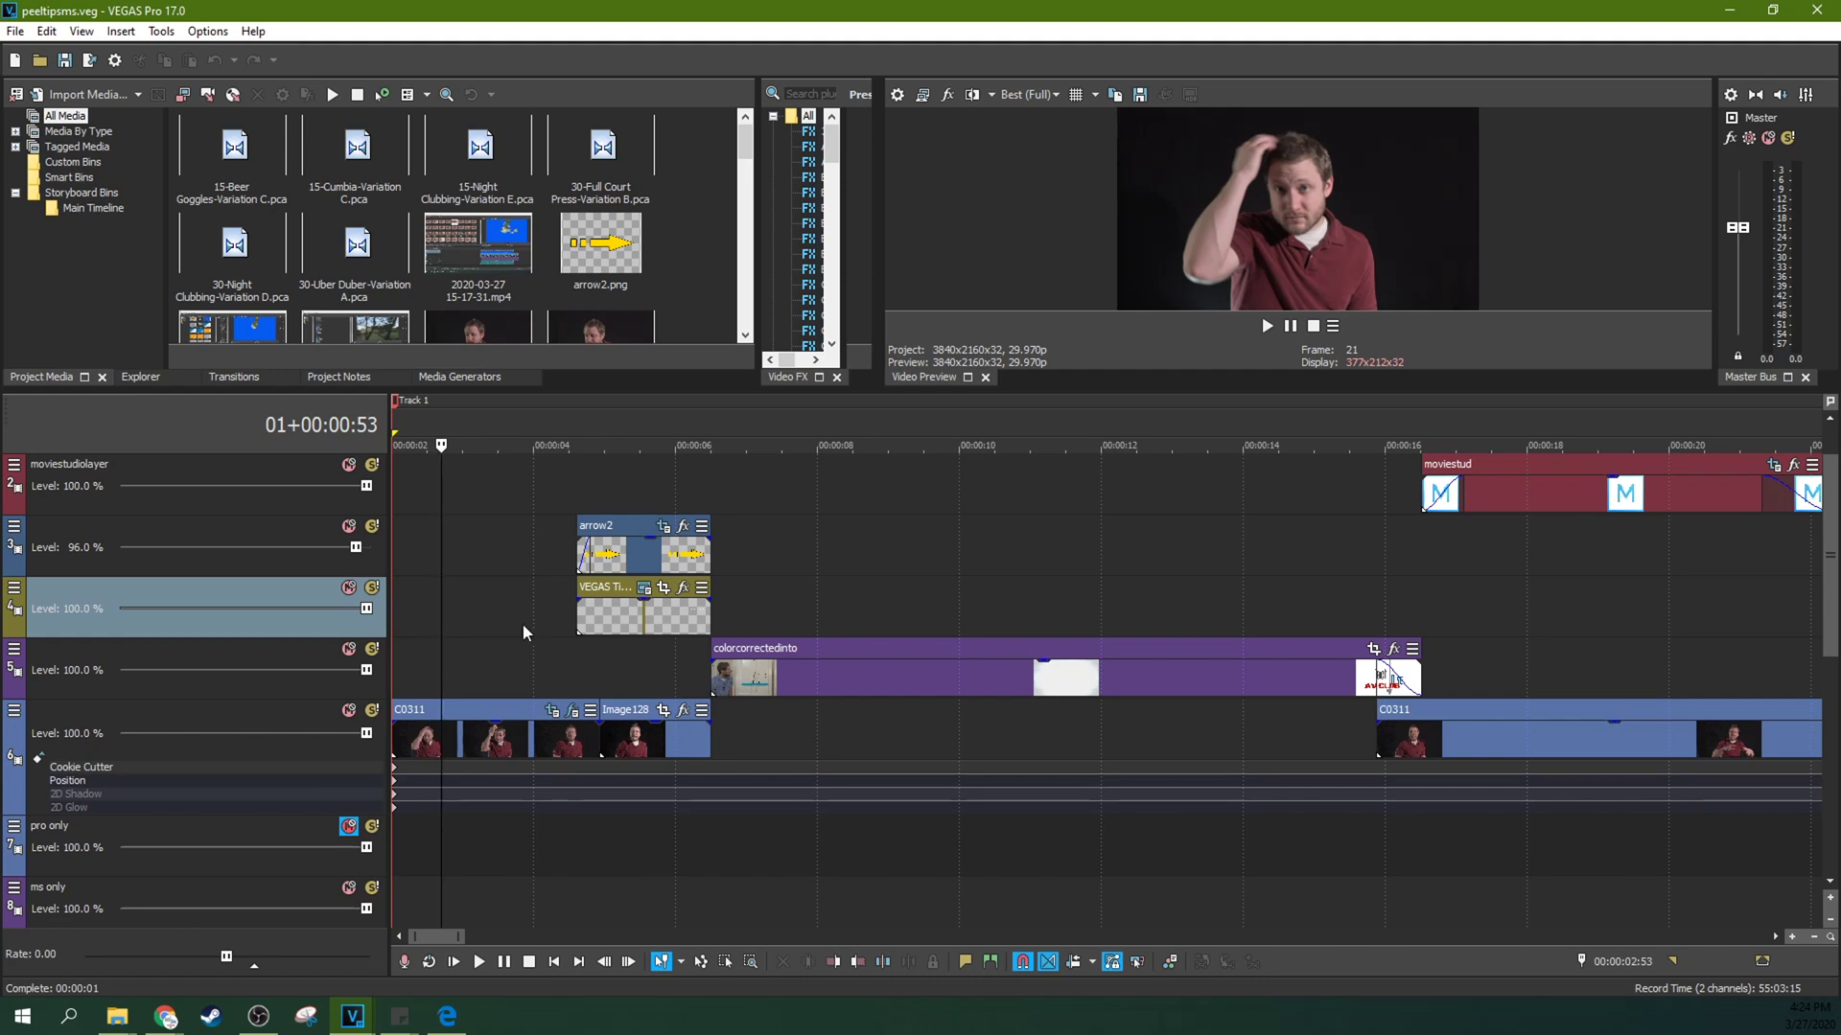
scroll(538, 730, down, 6)
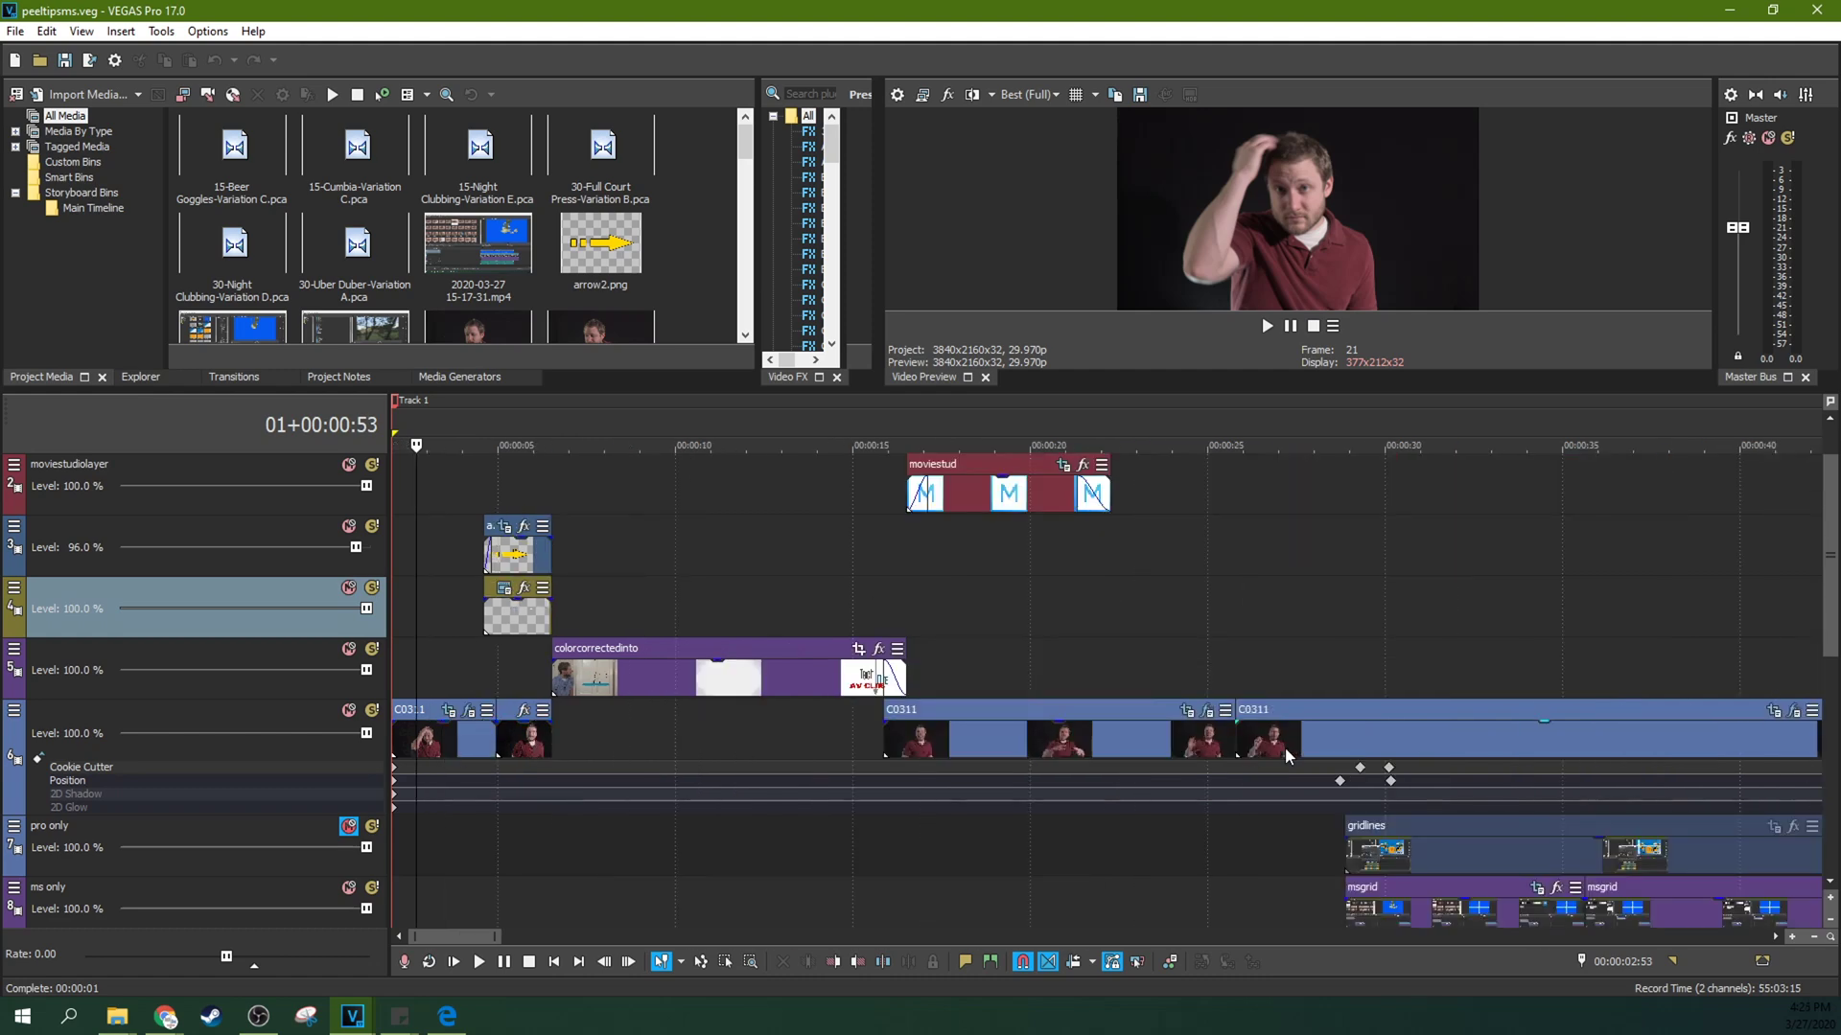
scroll(676, 741, down, 2)
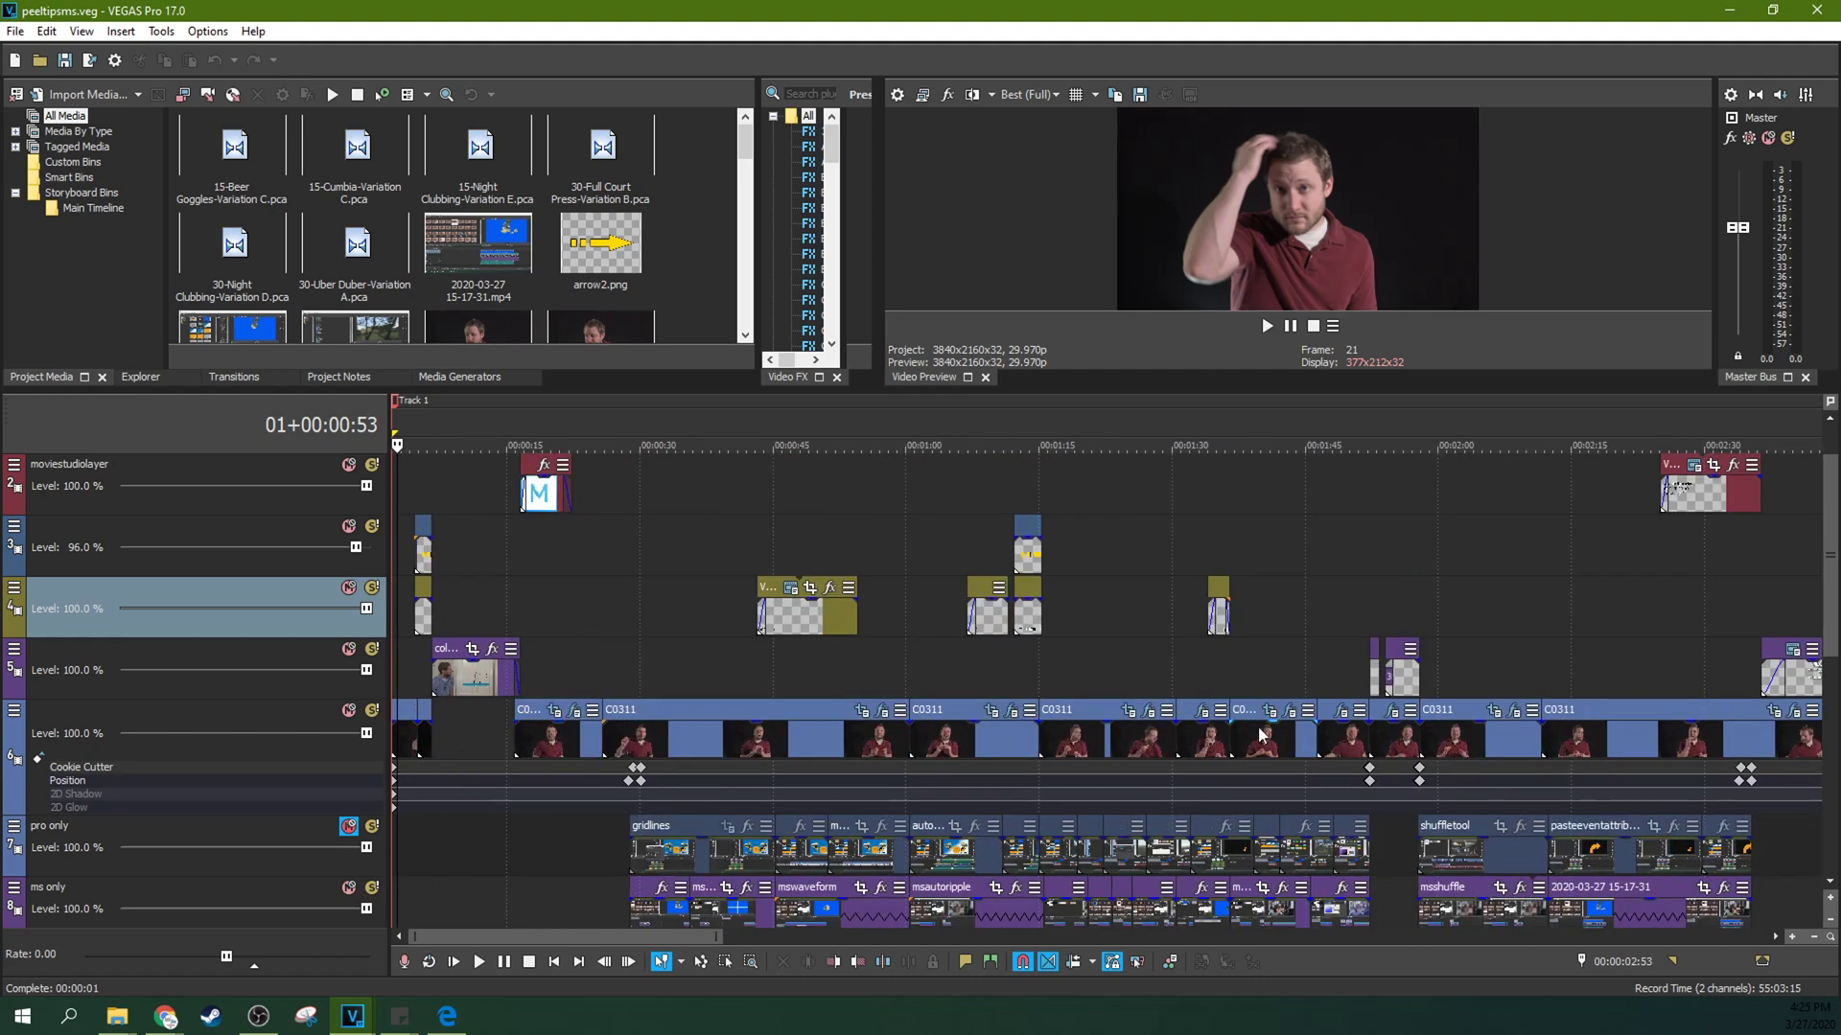
scroll(1262, 734, down, 2)
click(1078, 745)
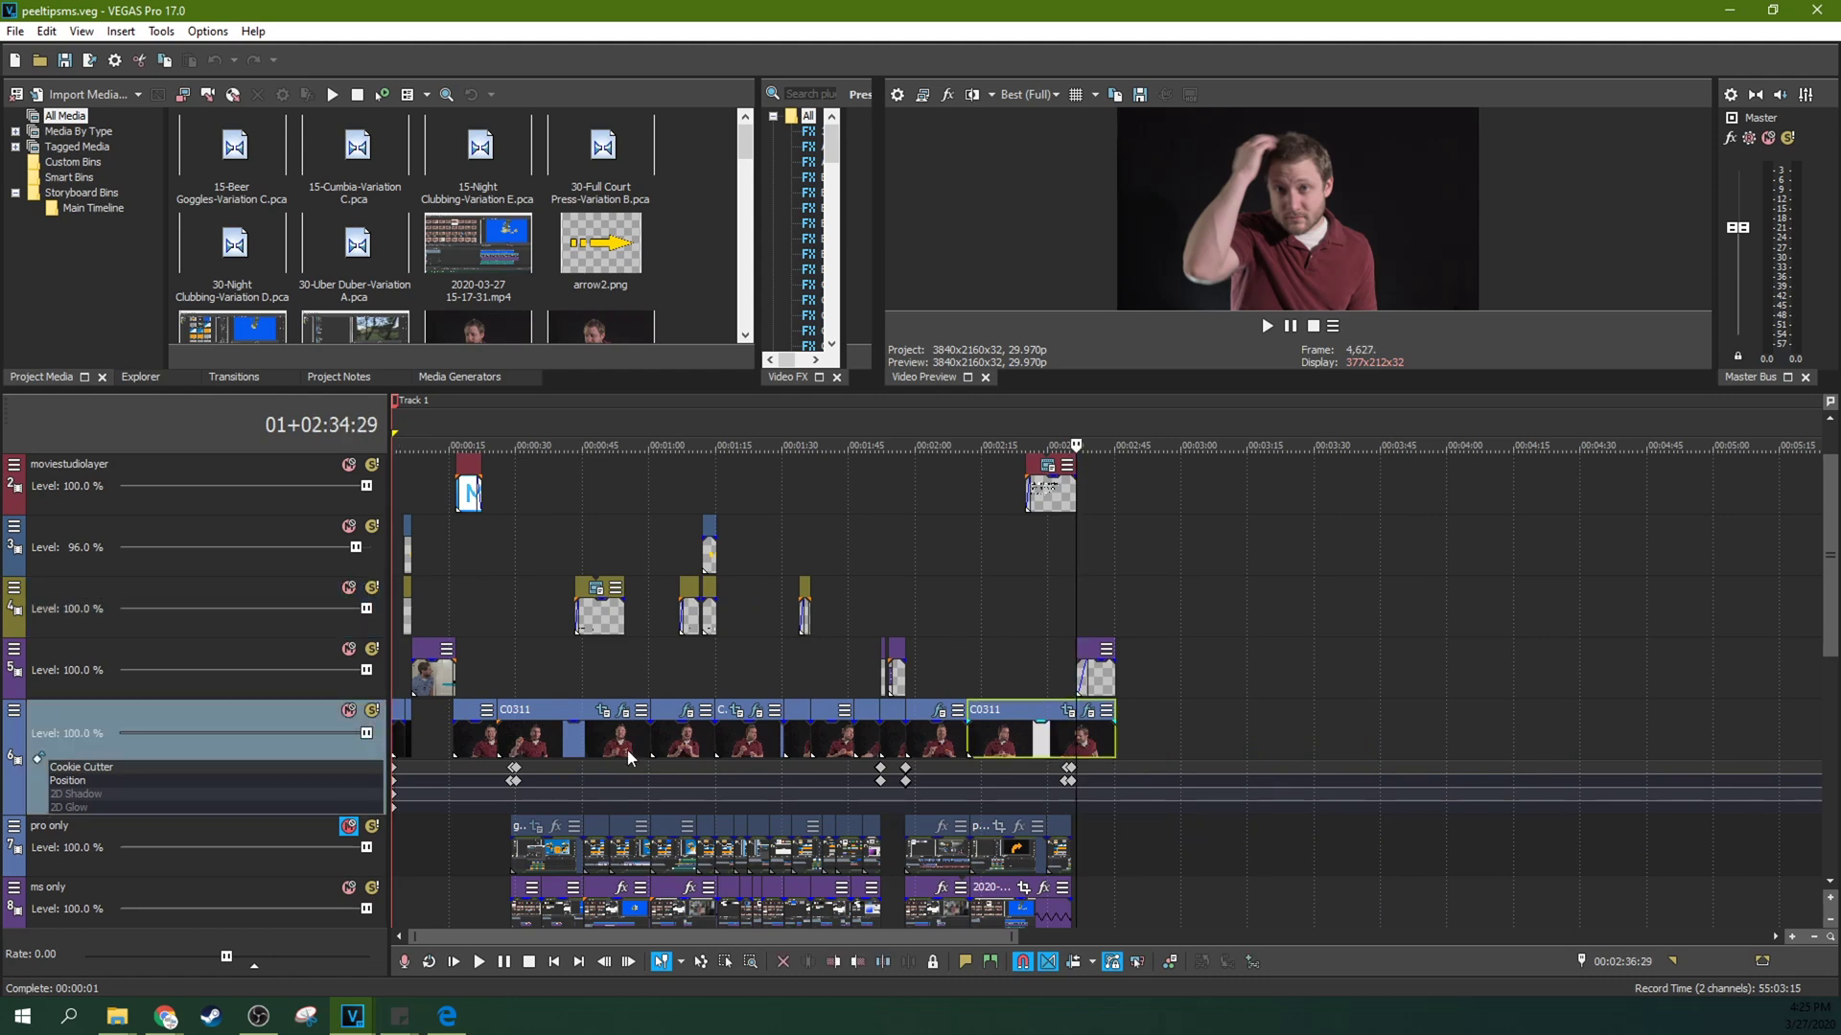
click(679, 741)
click(617, 751)
scroll(617, 751, up, 3)
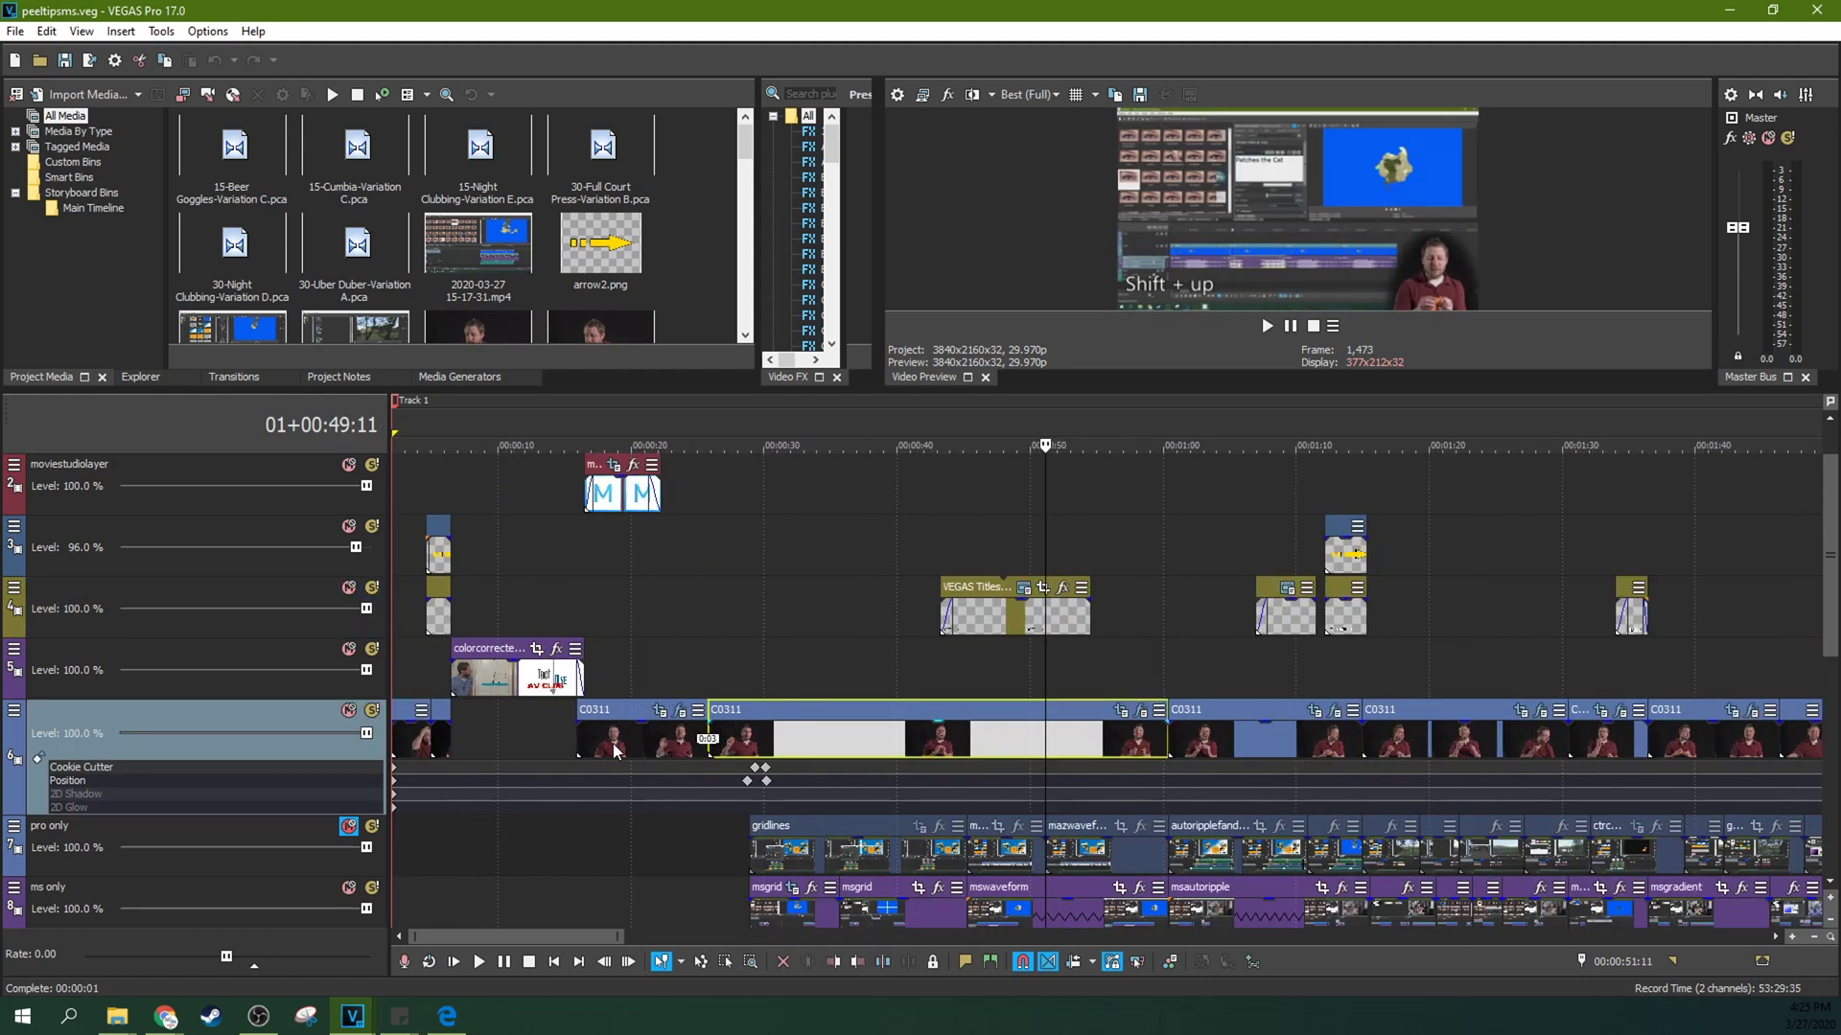
click(604, 748)
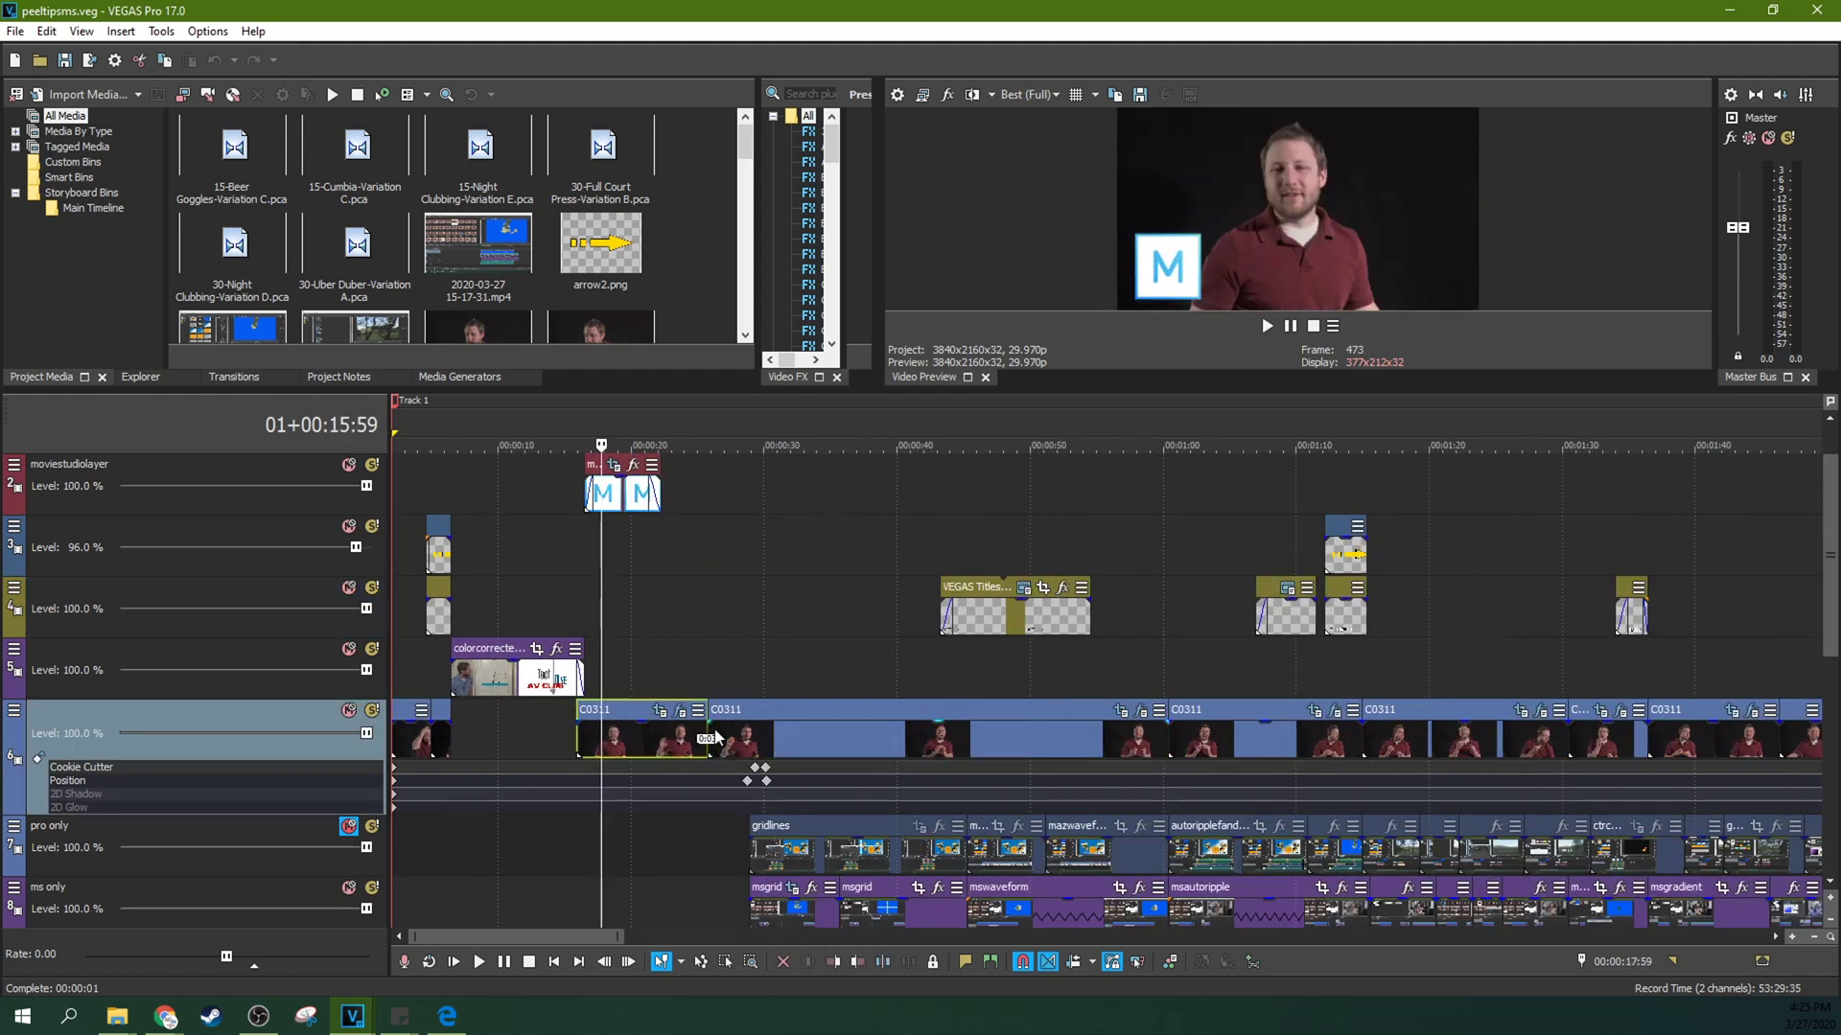
click(706, 671)
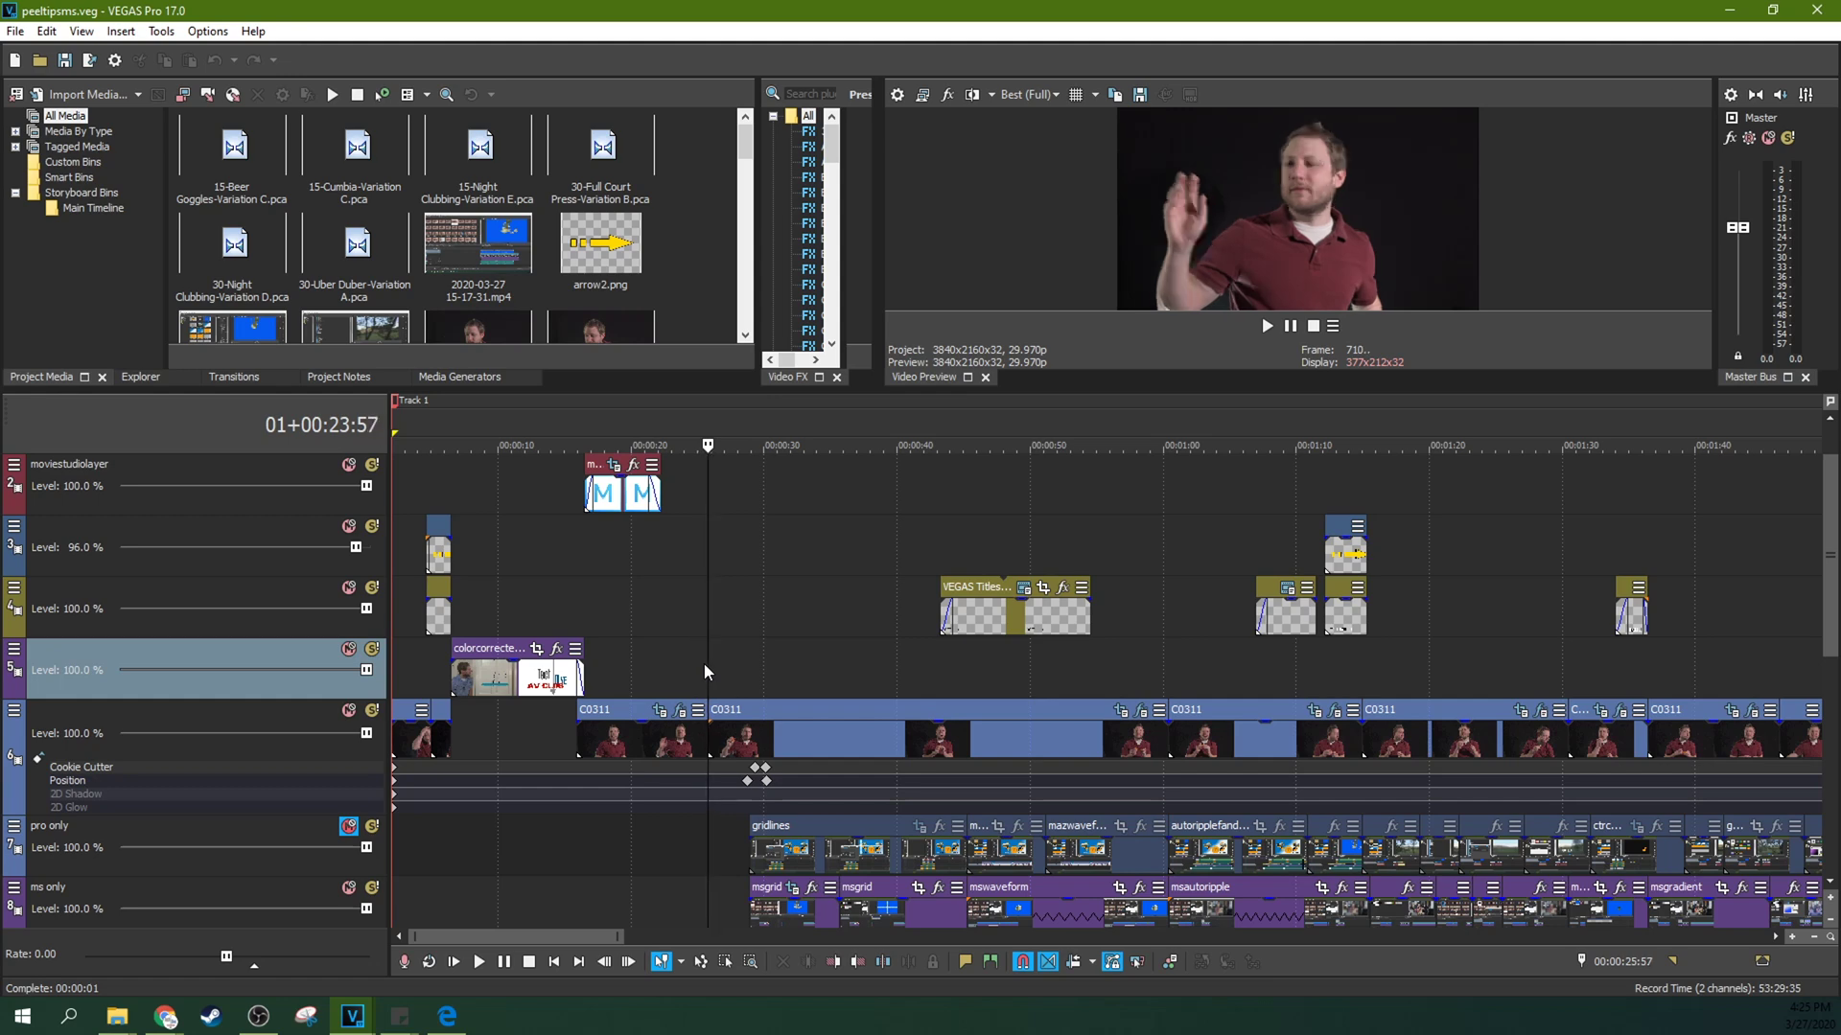
scroll(704, 671, up, 5)
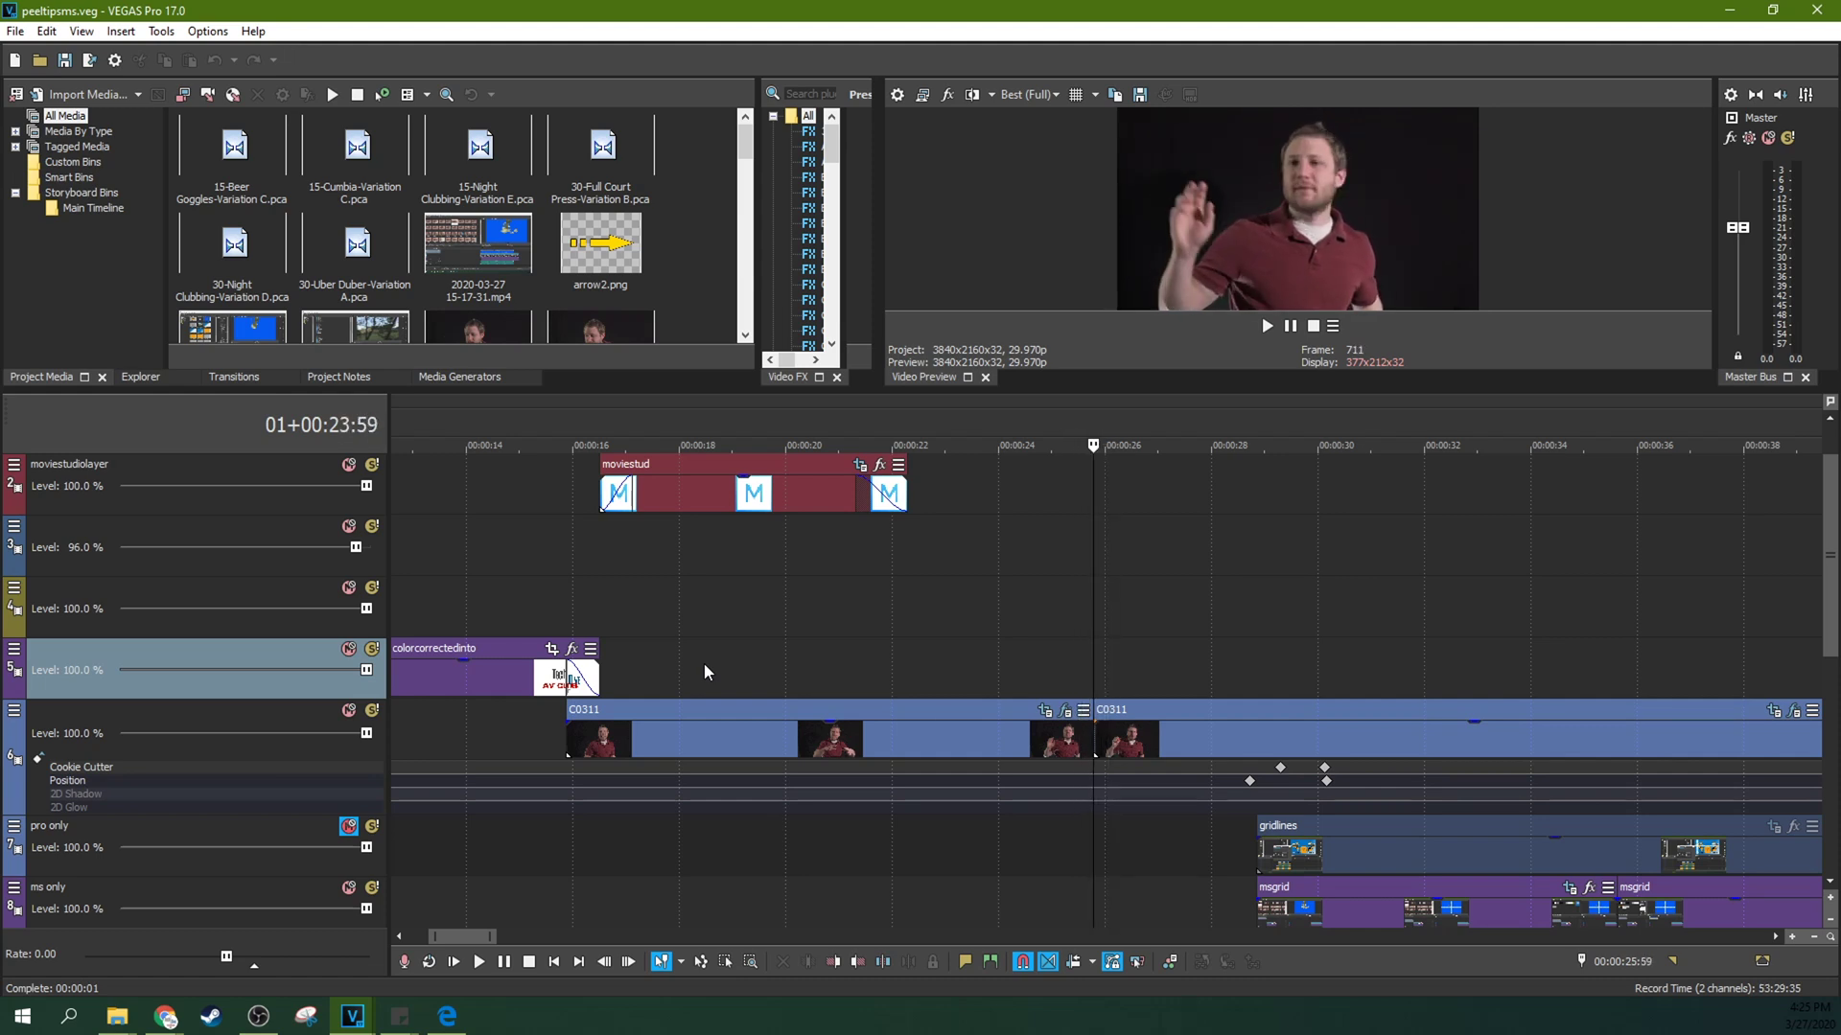
click(562, 619)
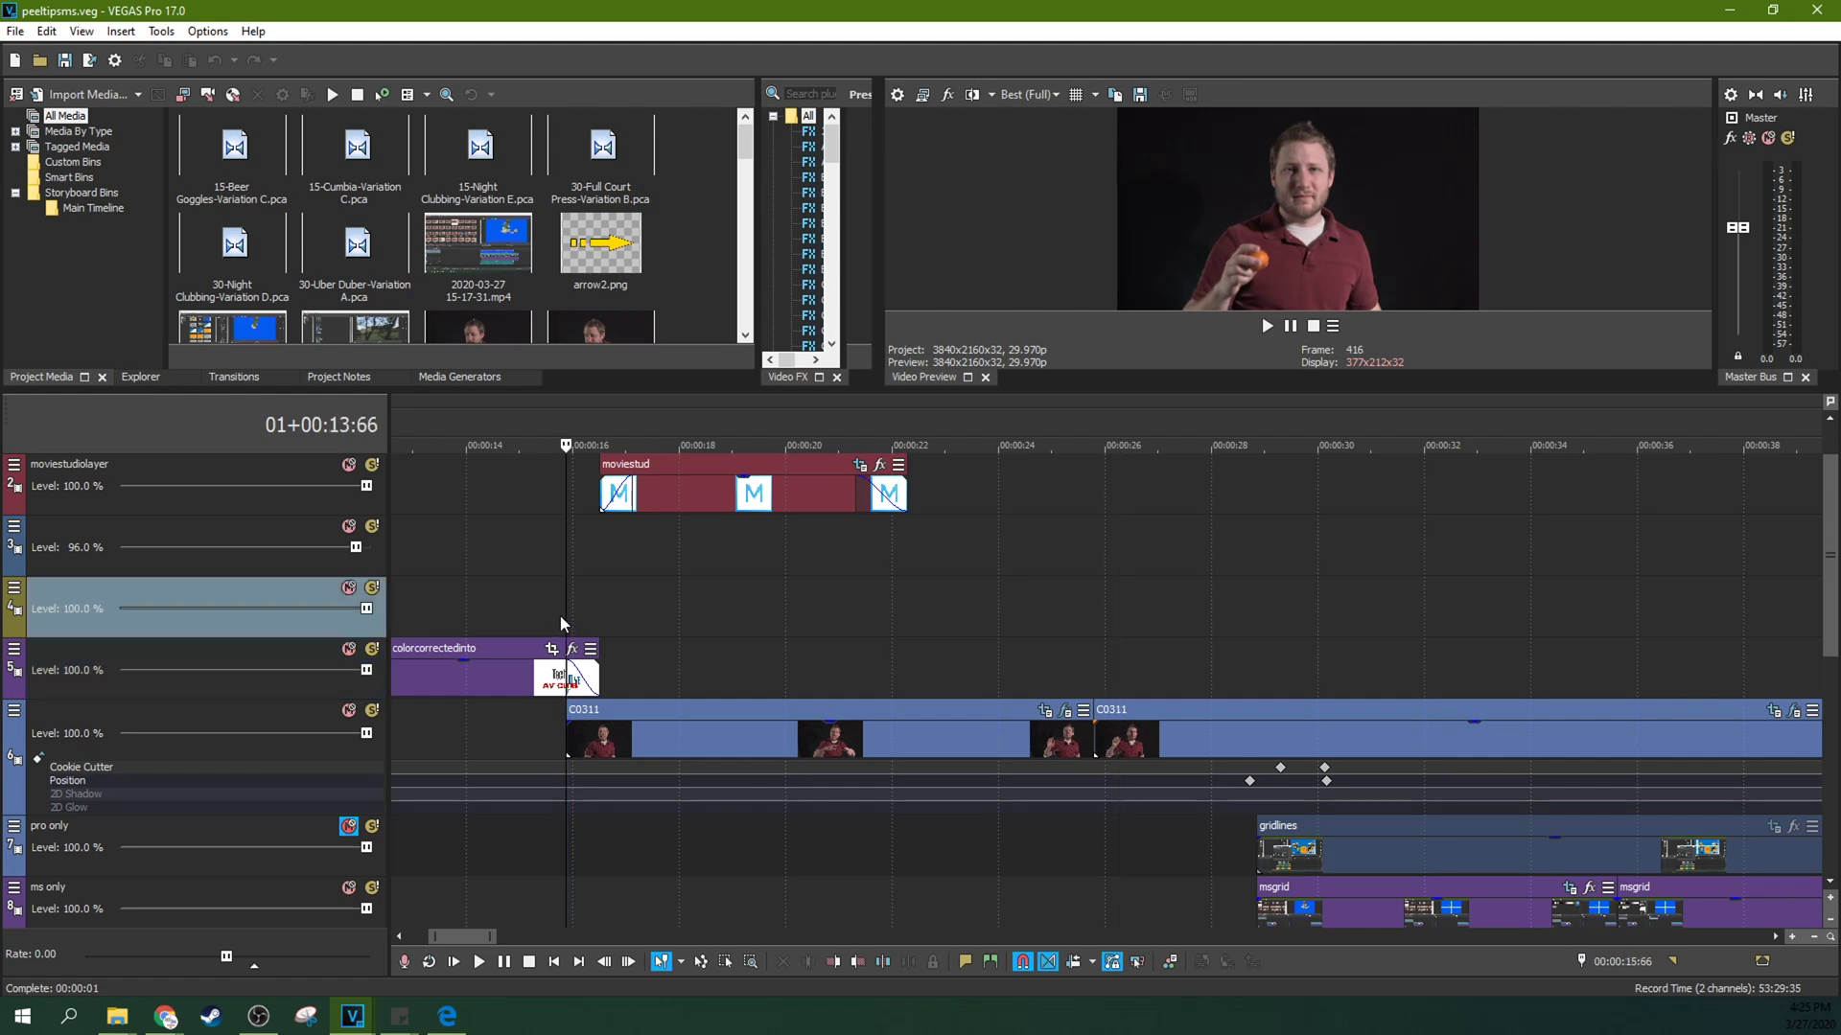
scroll(560, 615, down, 4)
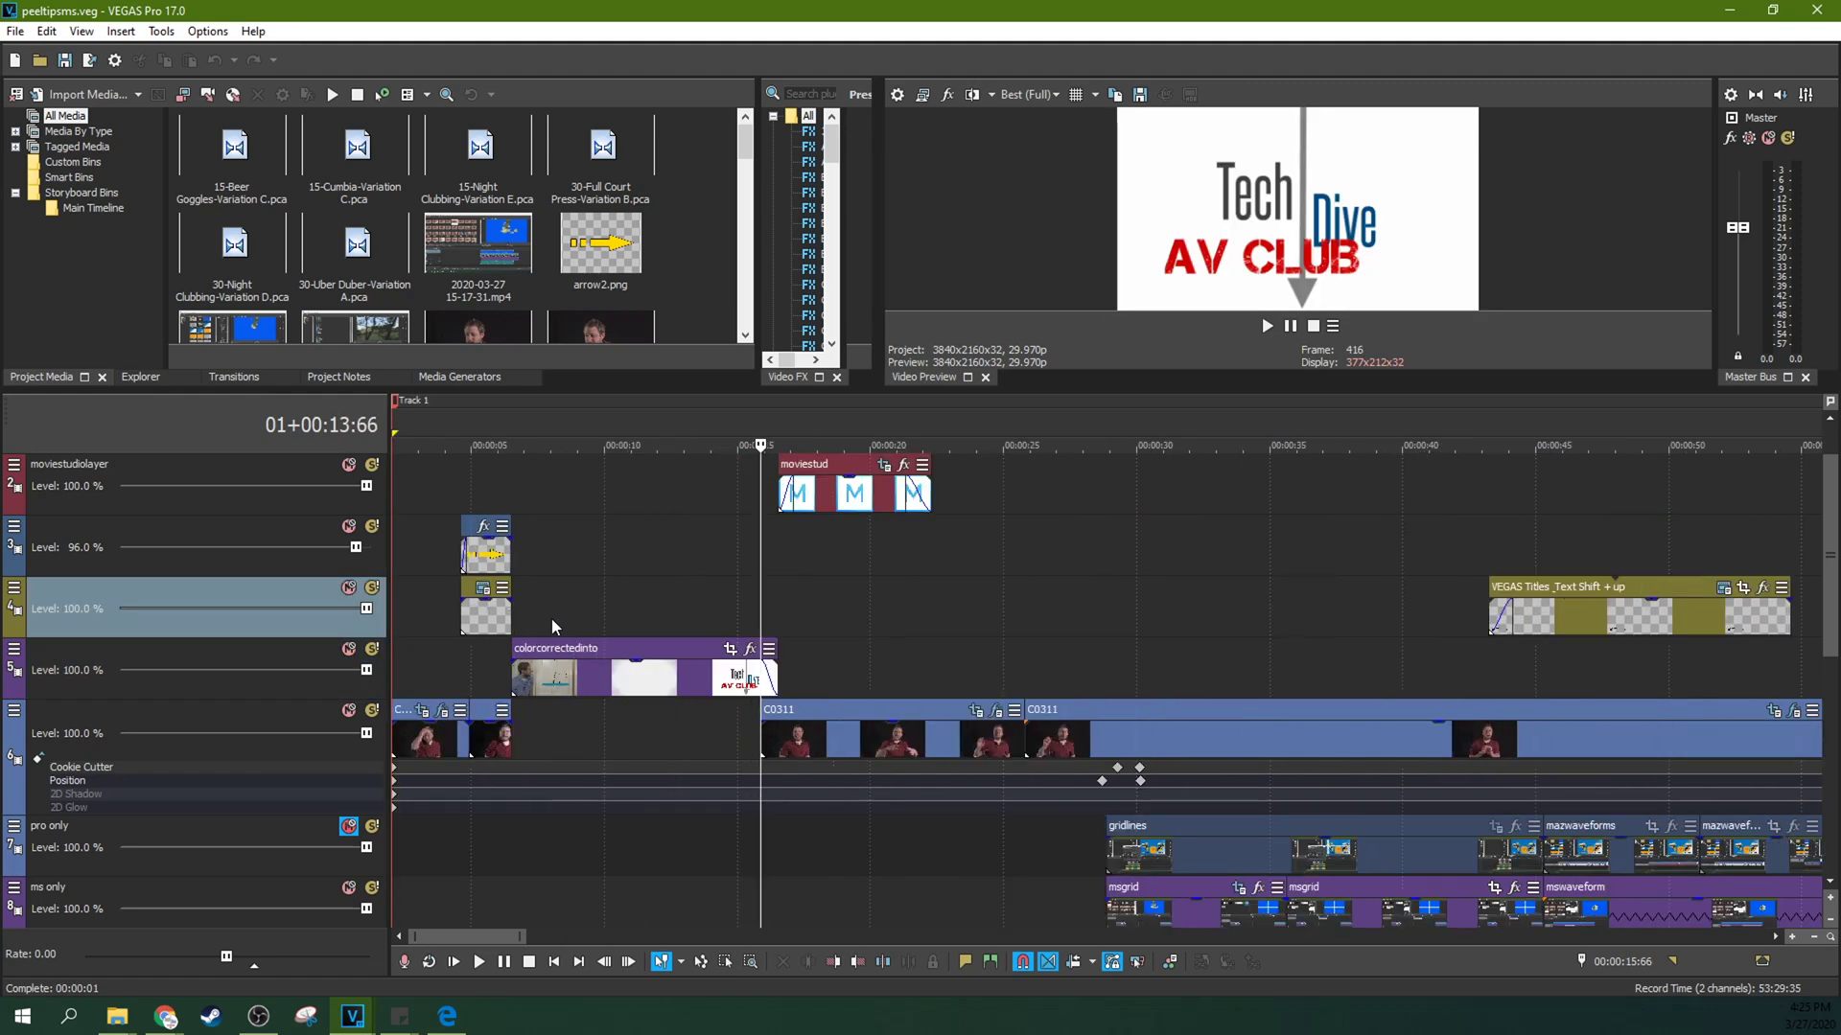
click(429, 653)
scroll(429, 653, up, 5)
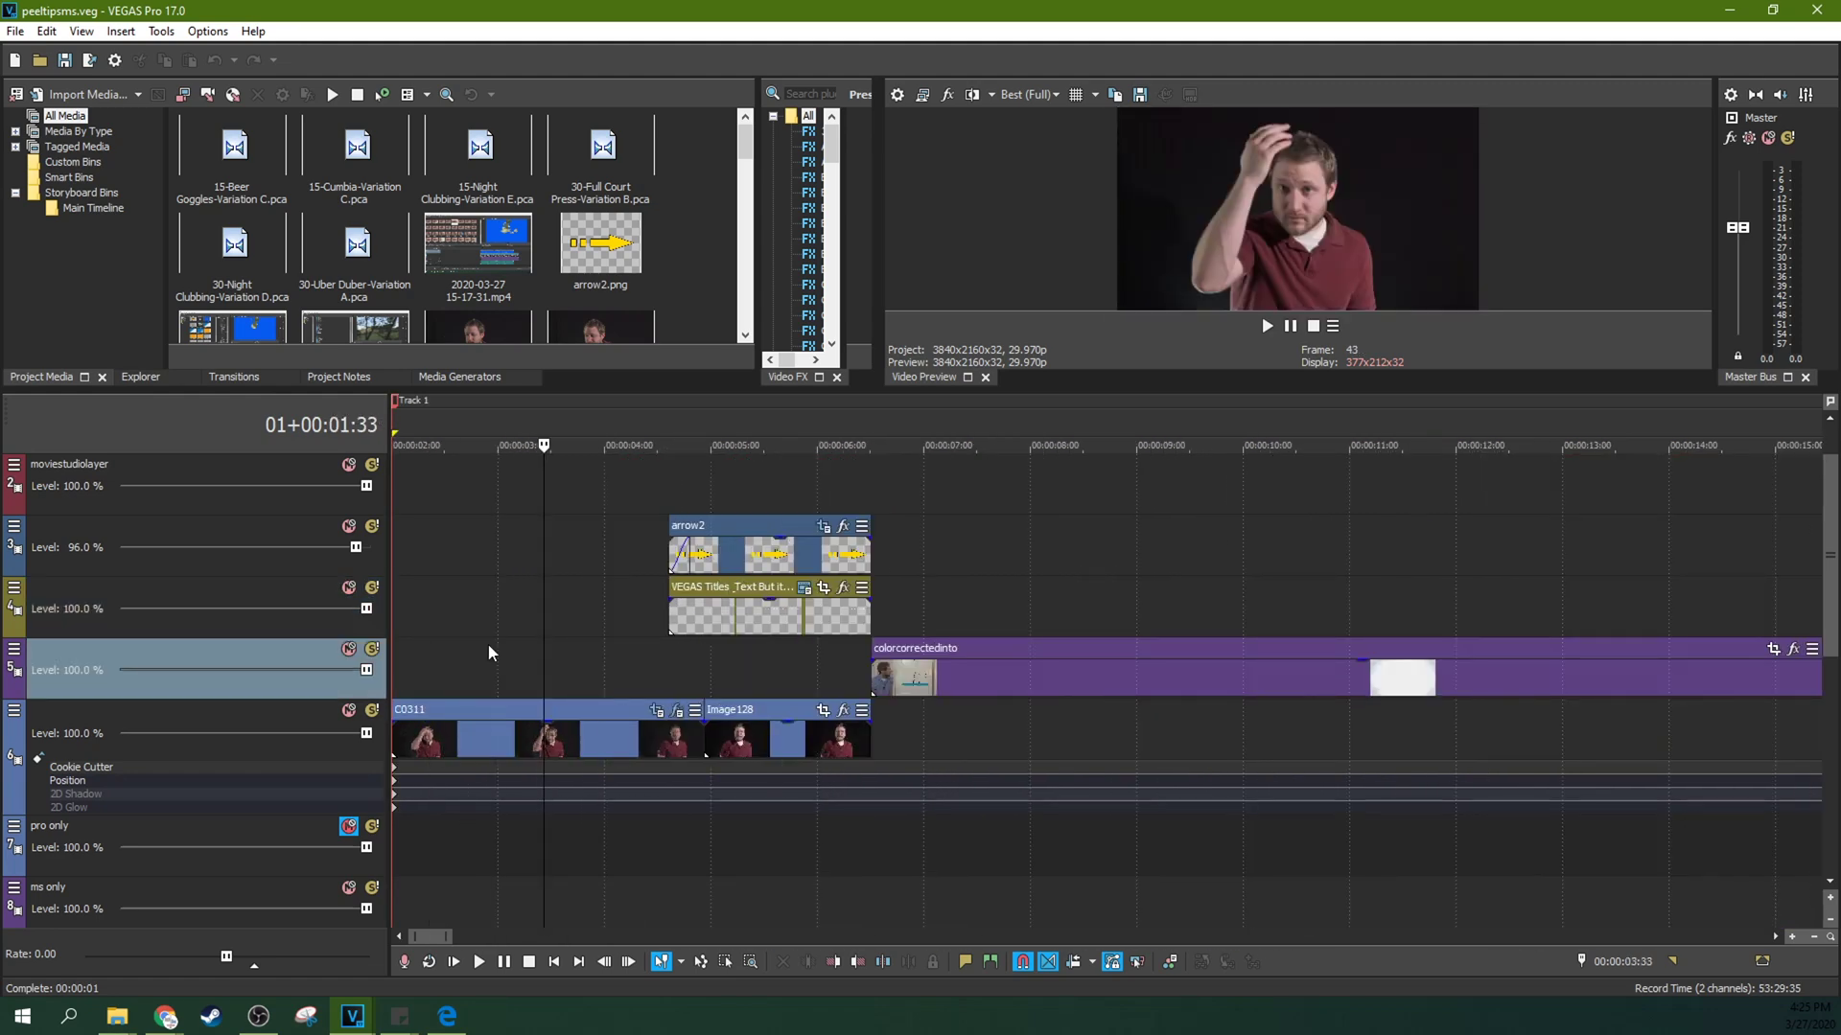
- Play the timeline backward and forward, stopping near 00:04:28, then scrub to frame 749
key(j)
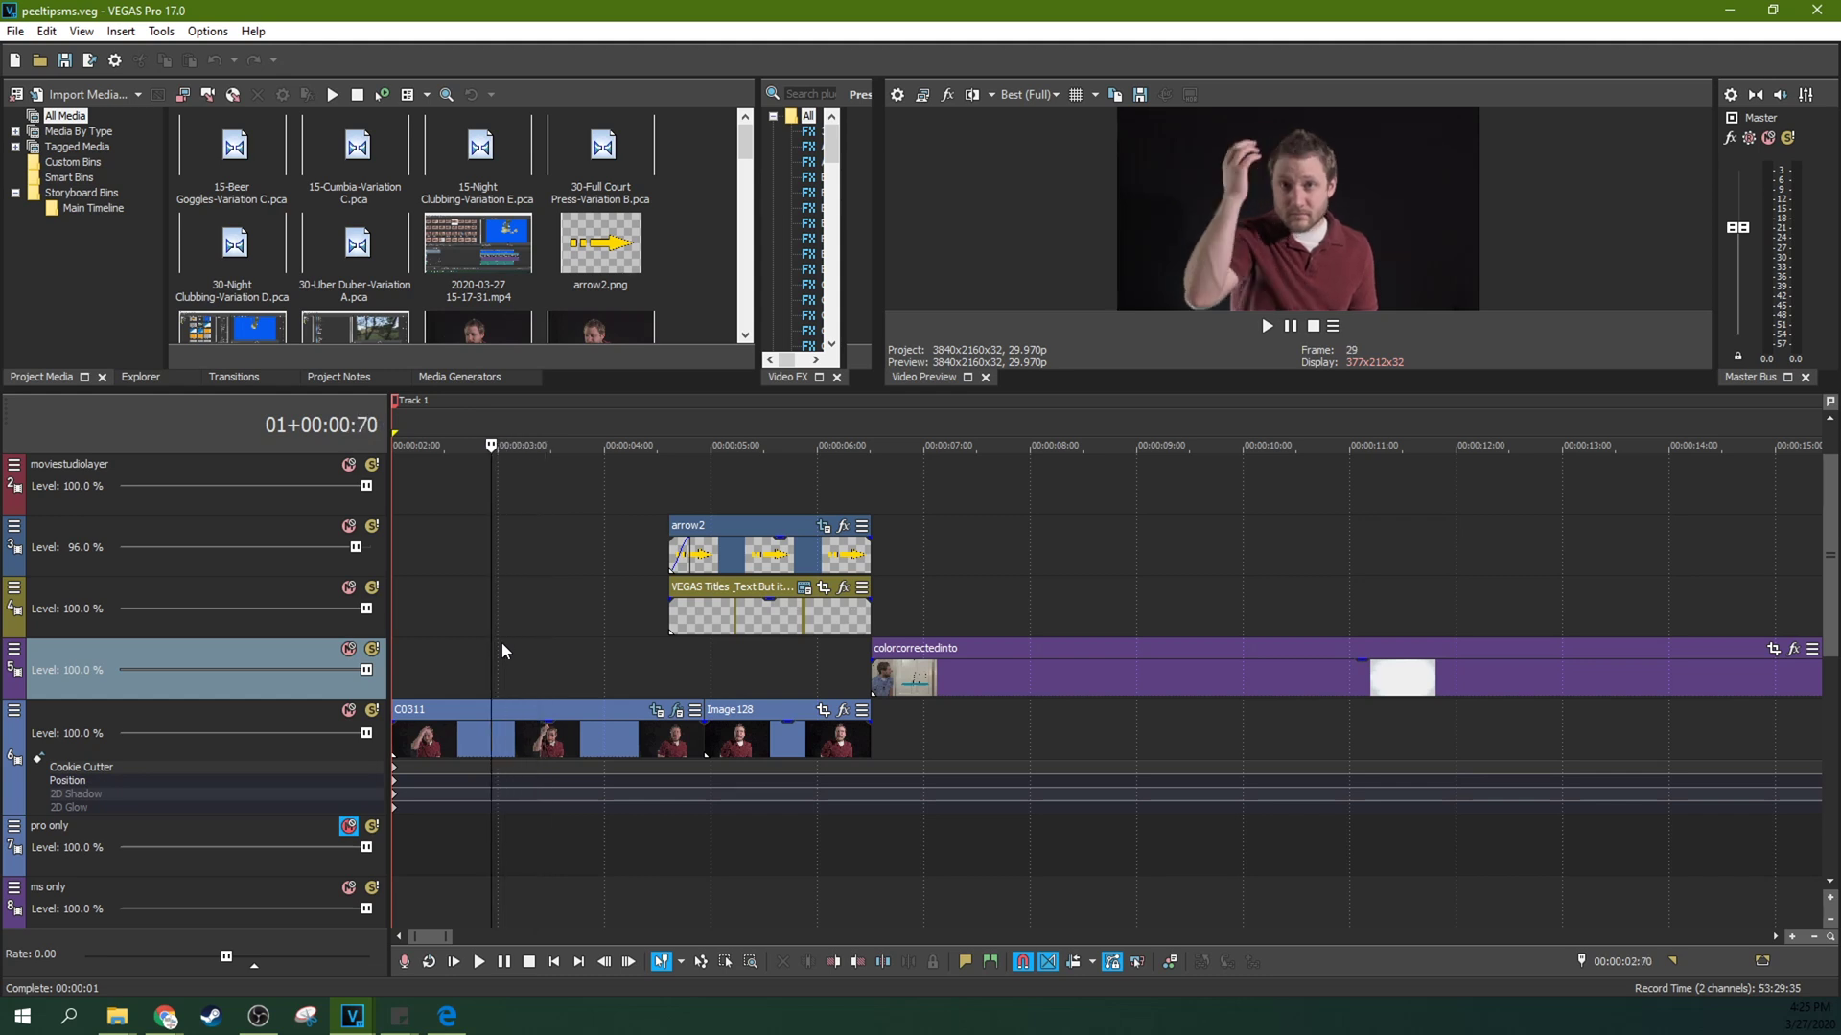
key(l)
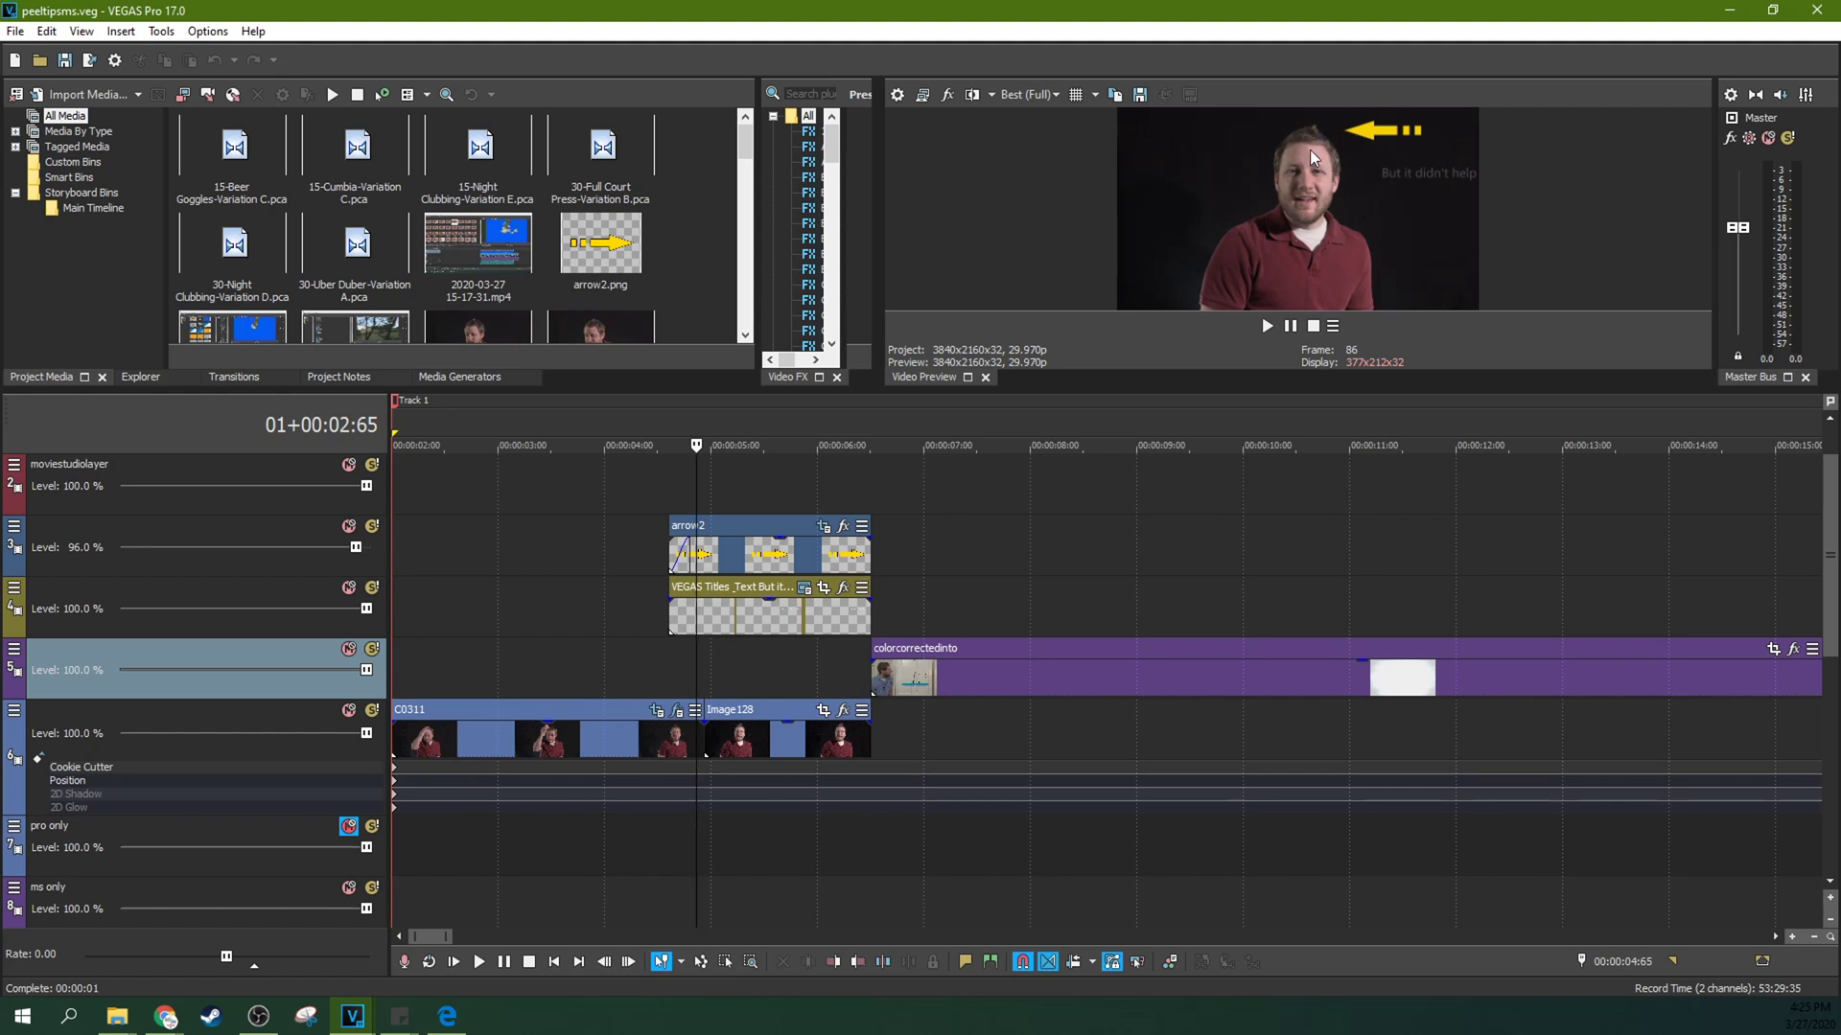
key(space)
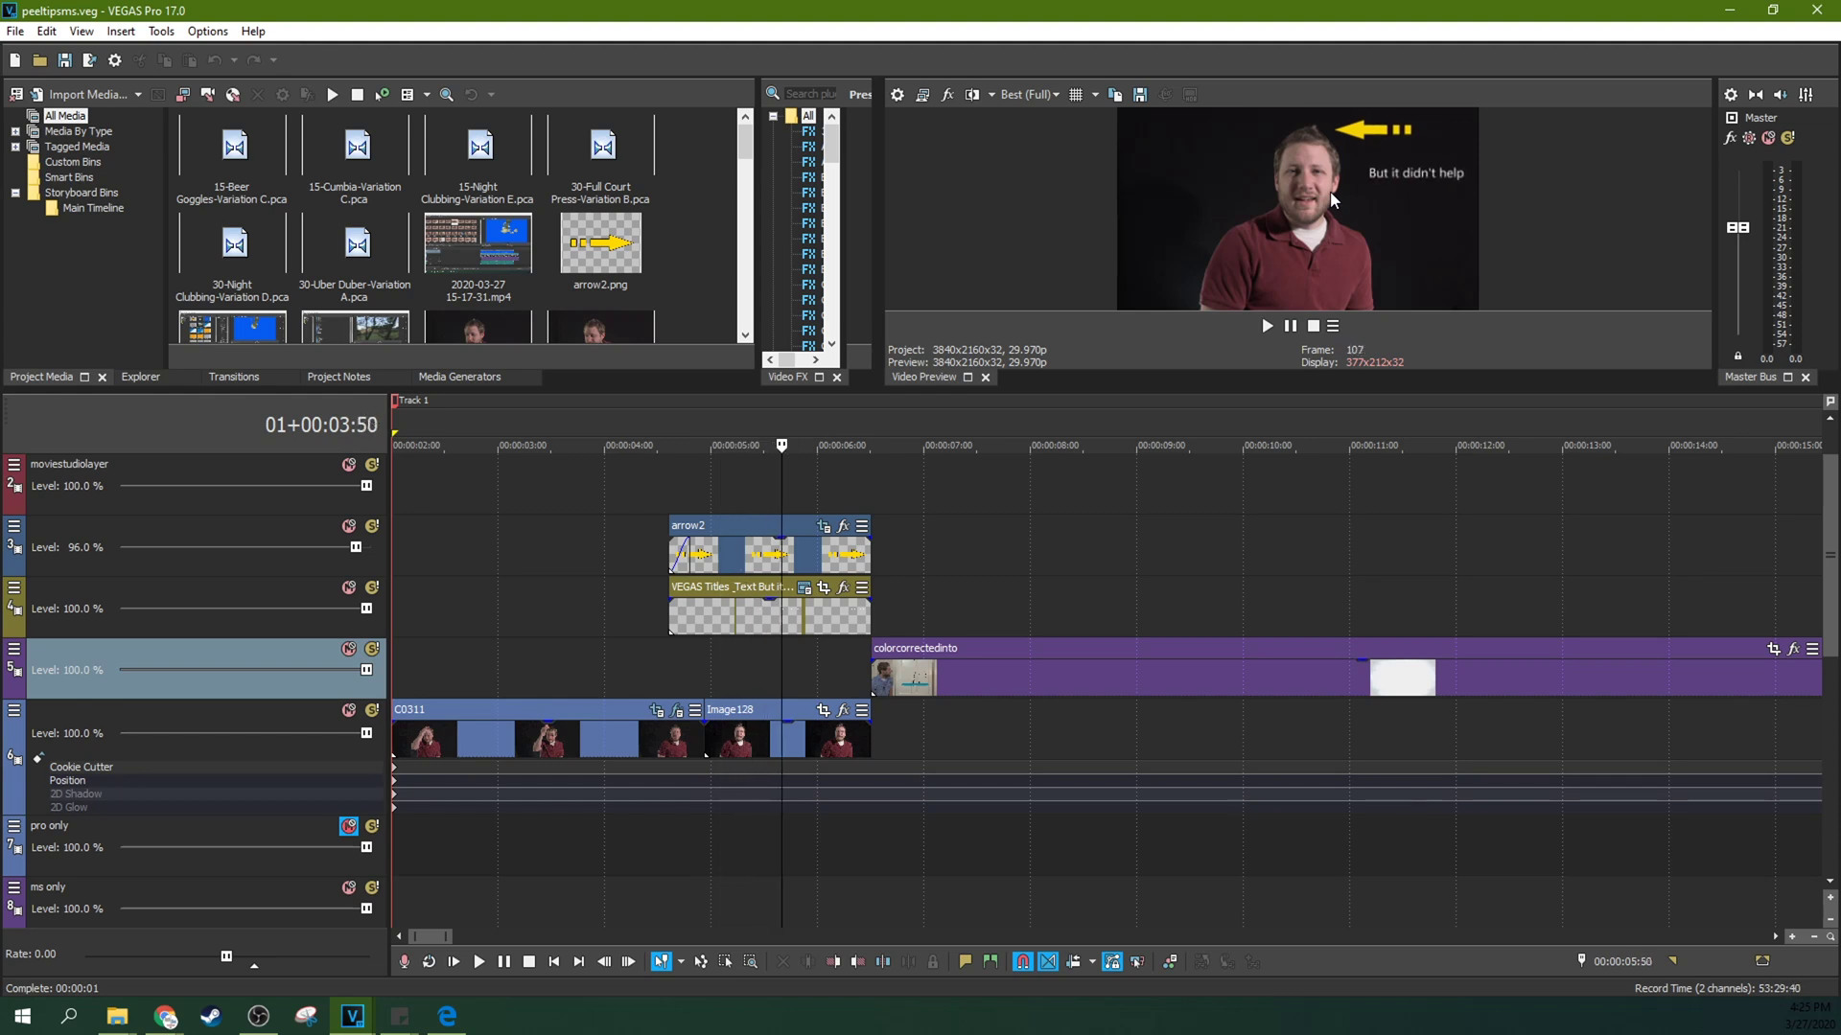
click(1290, 326)
scroll(1205, 538, down, 5)
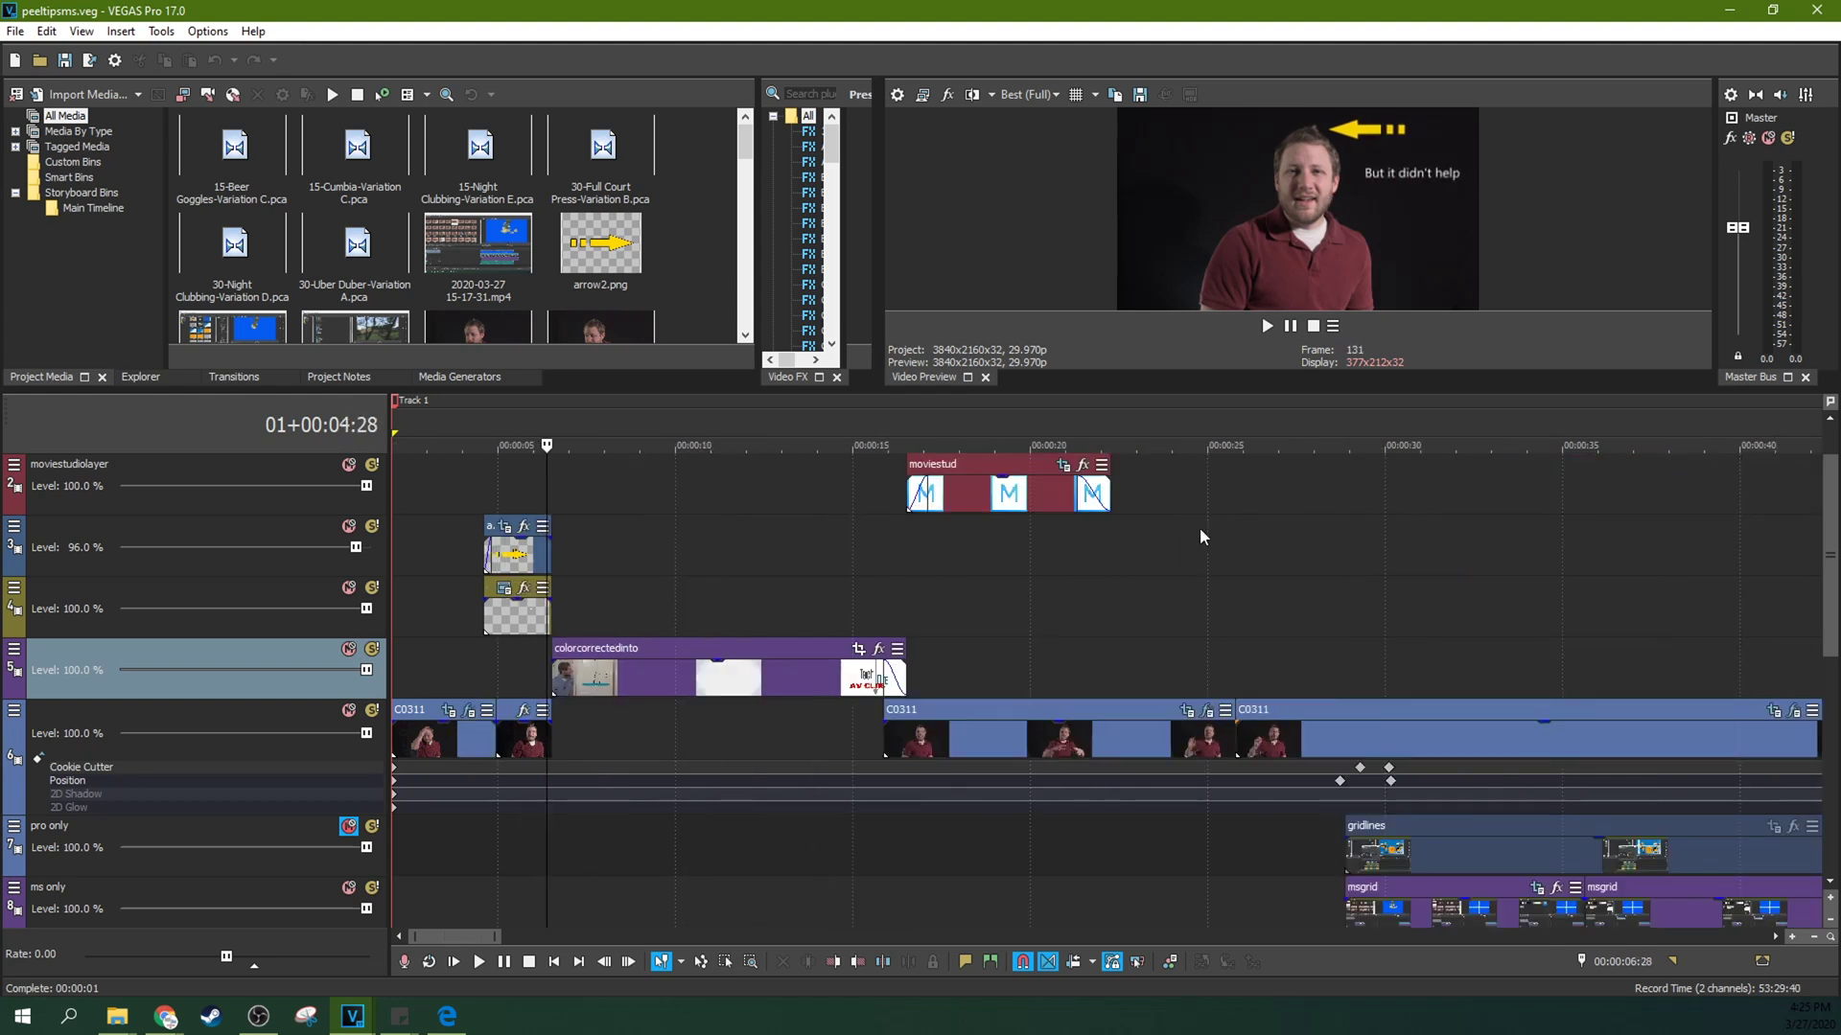
click(1096, 663)
click(1216, 614)
click(1277, 623)
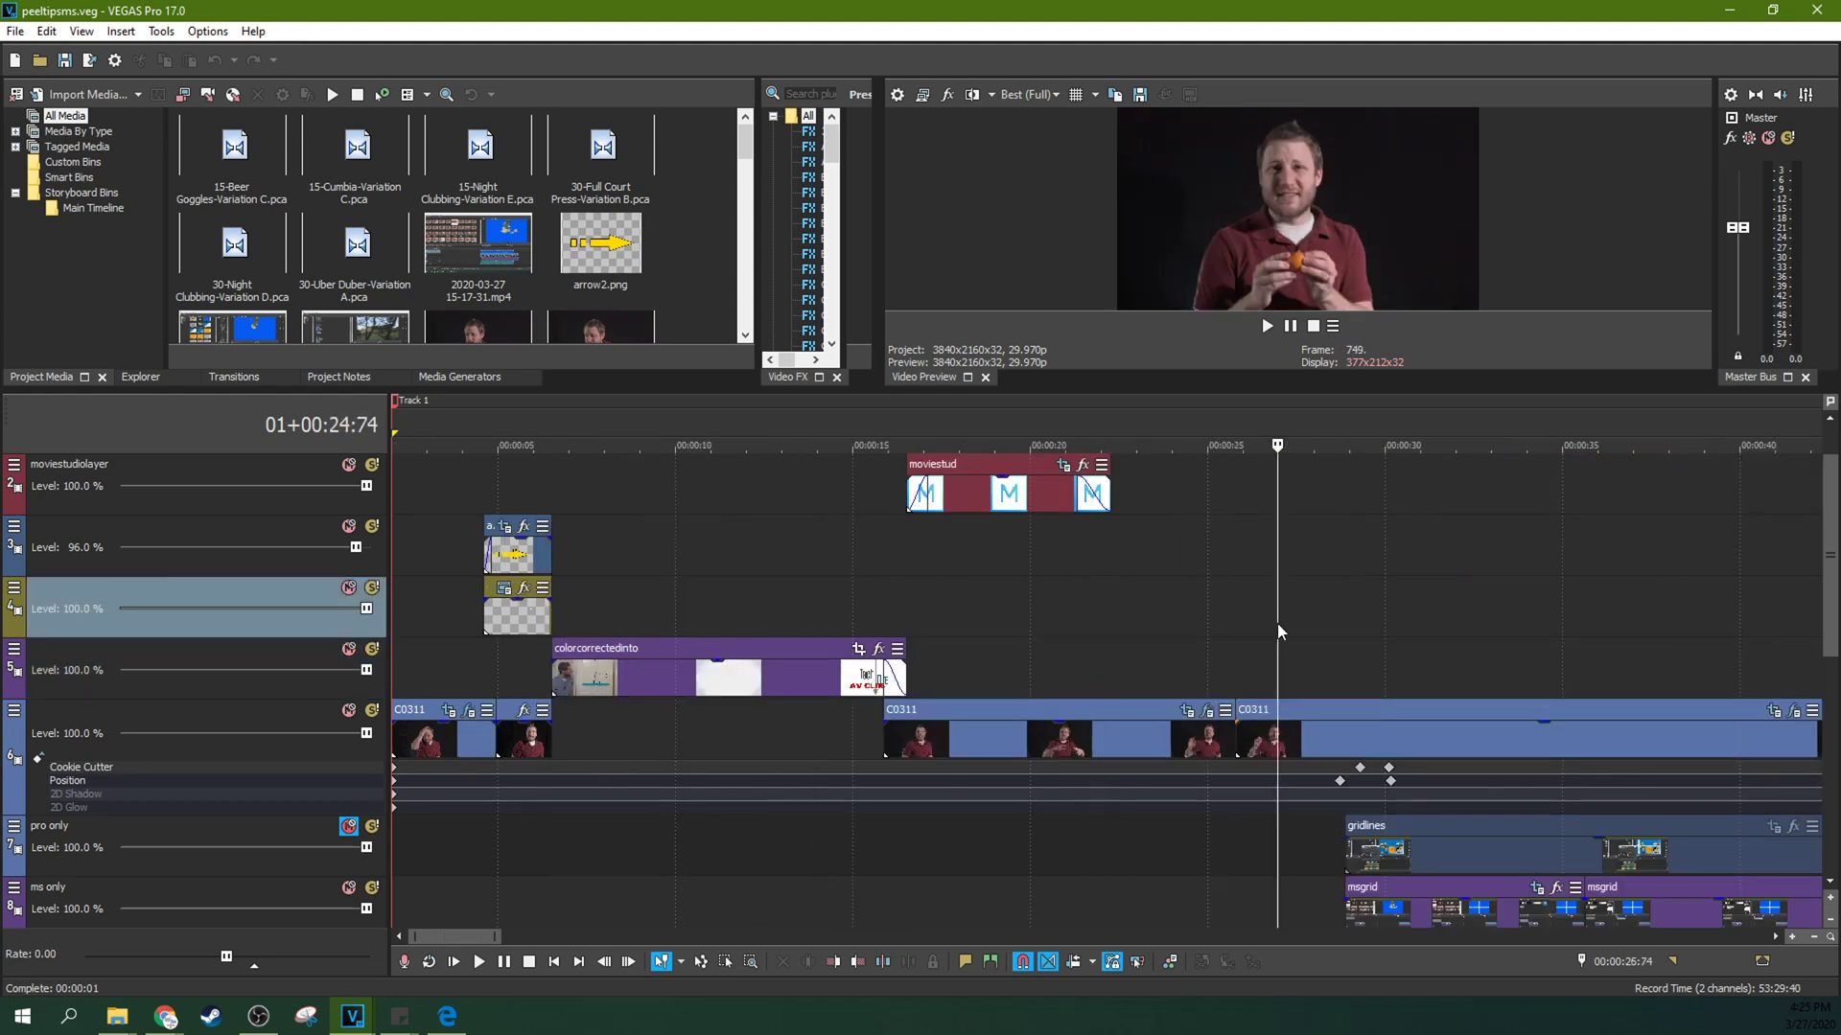
click(1192, 631)
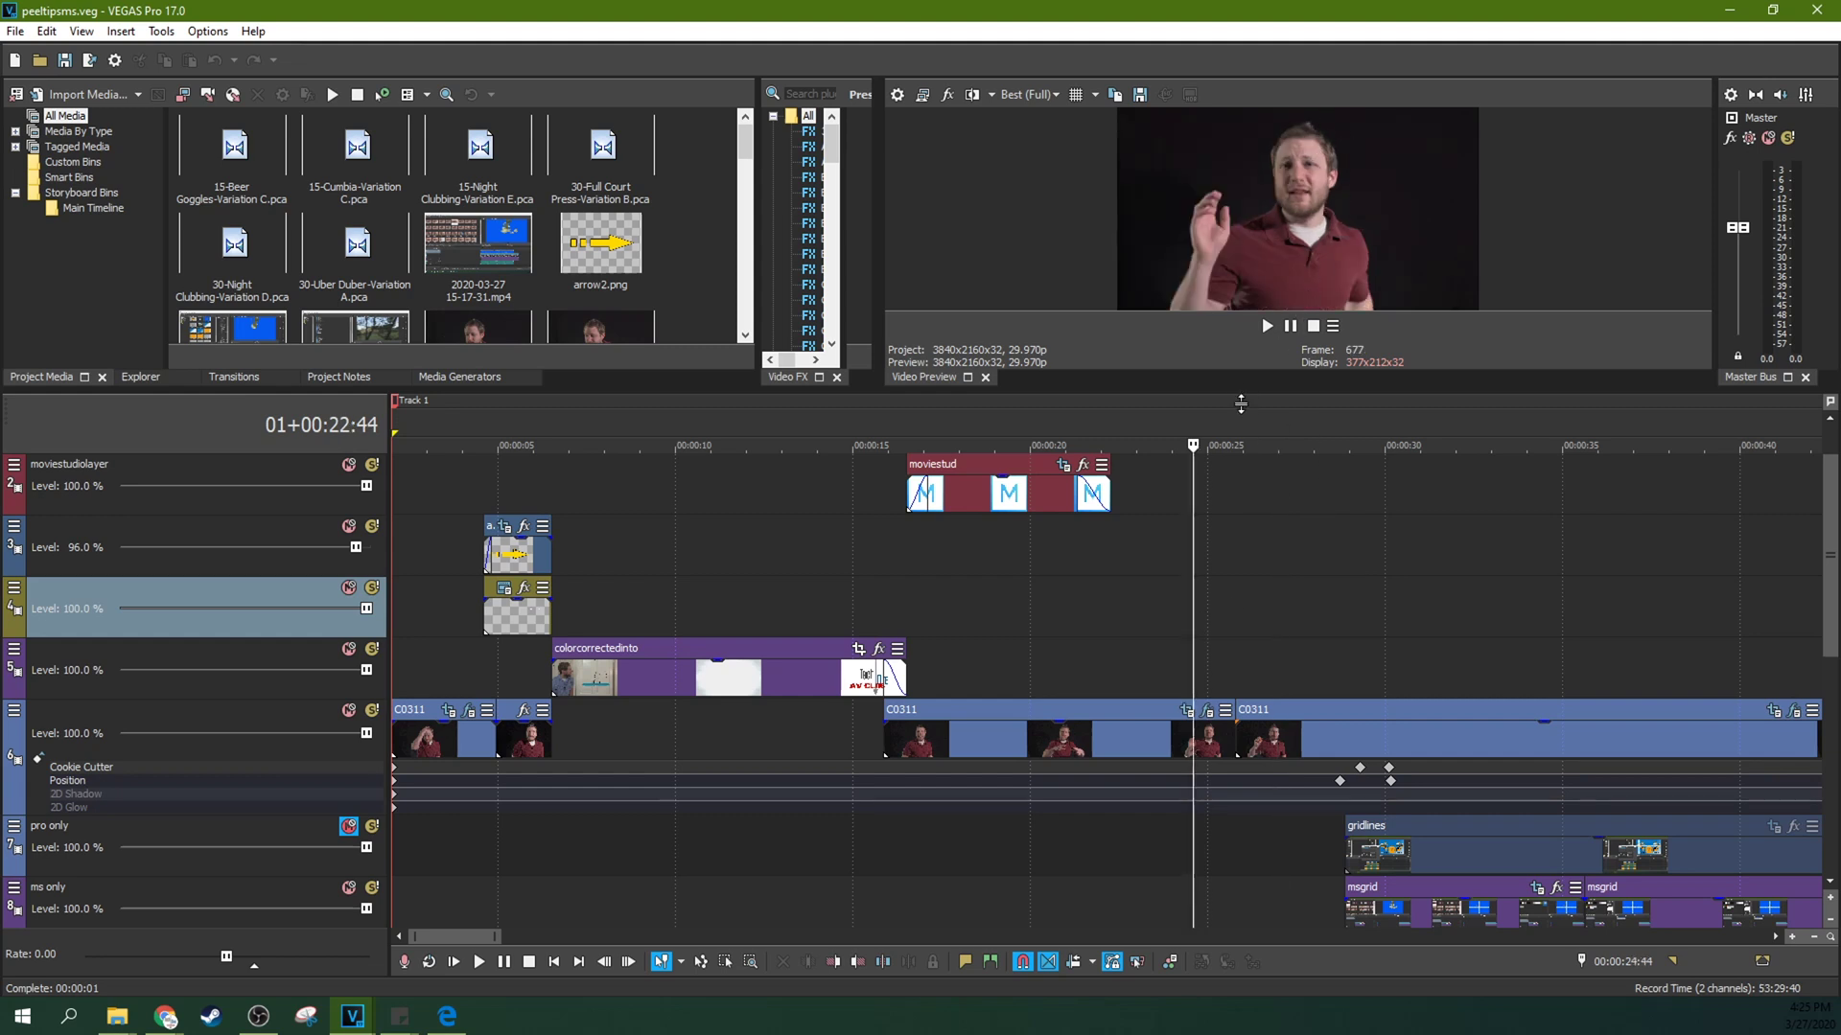
- Enlarge the preview panel and park the playhead near 3 seconds, at about 2:50
drag(1244, 388, 1243, 460)
click(1235, 715)
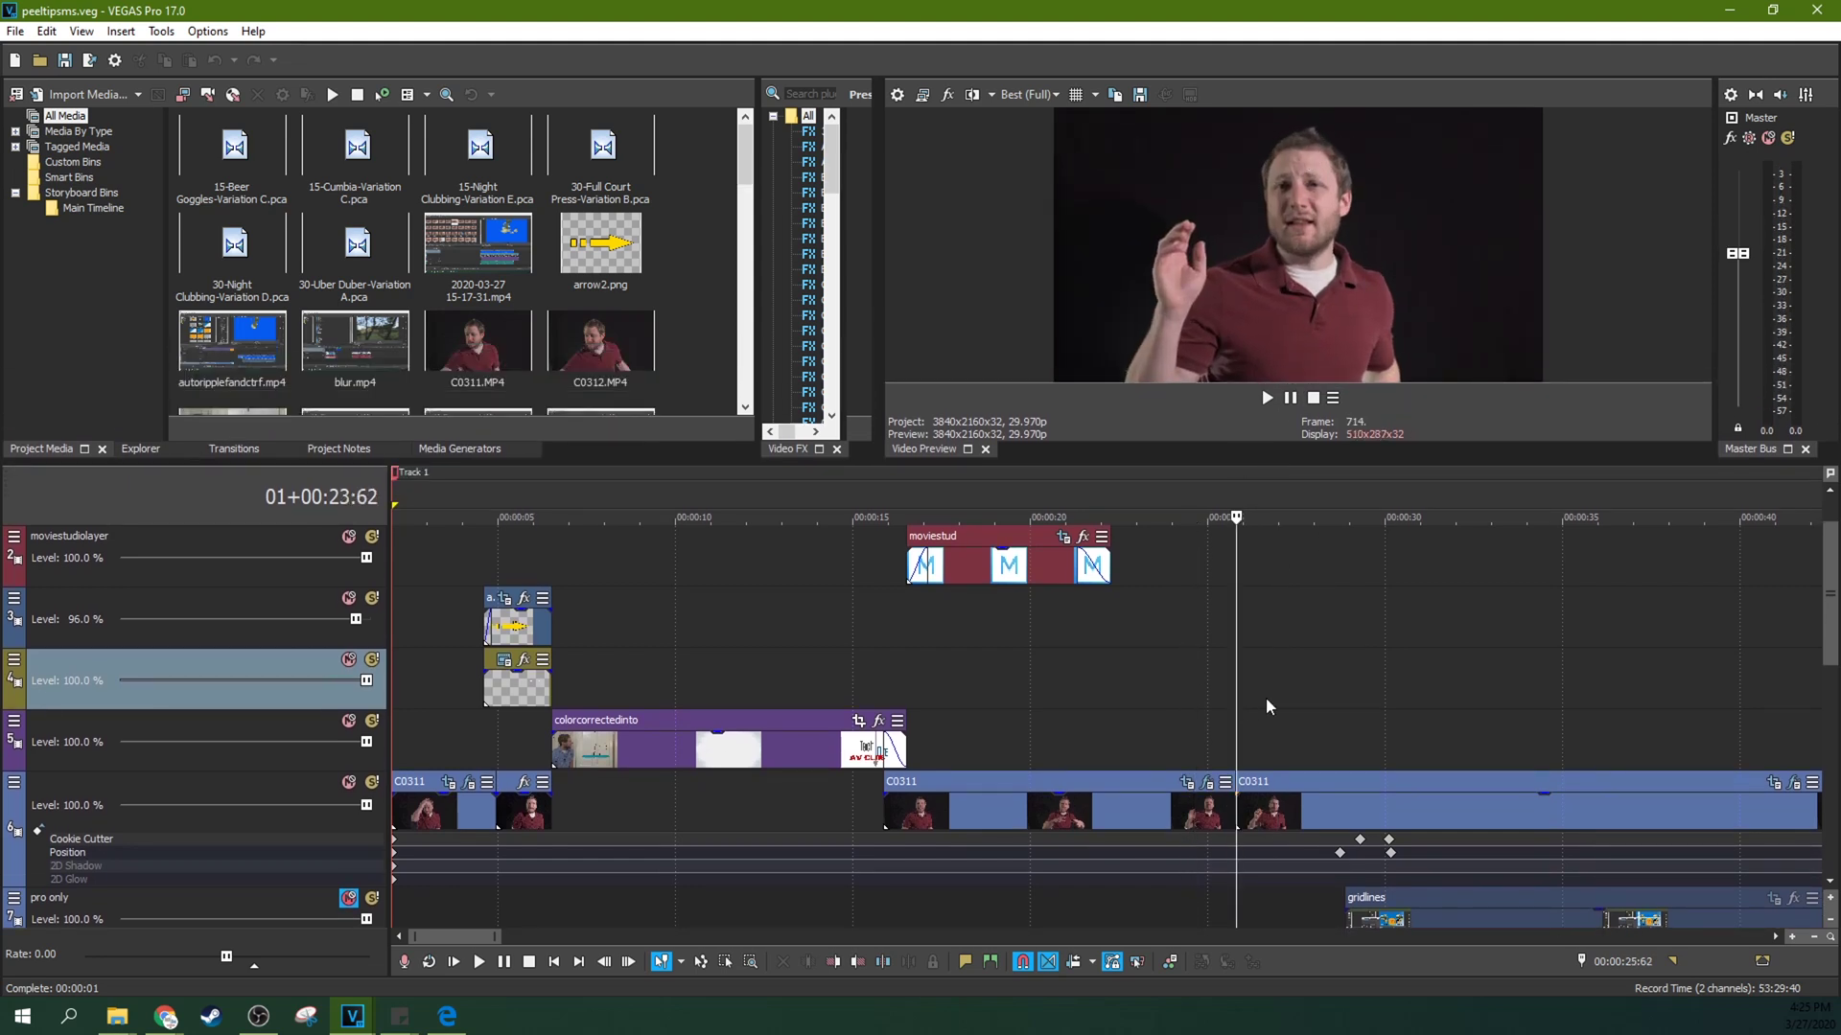
click(1265, 710)
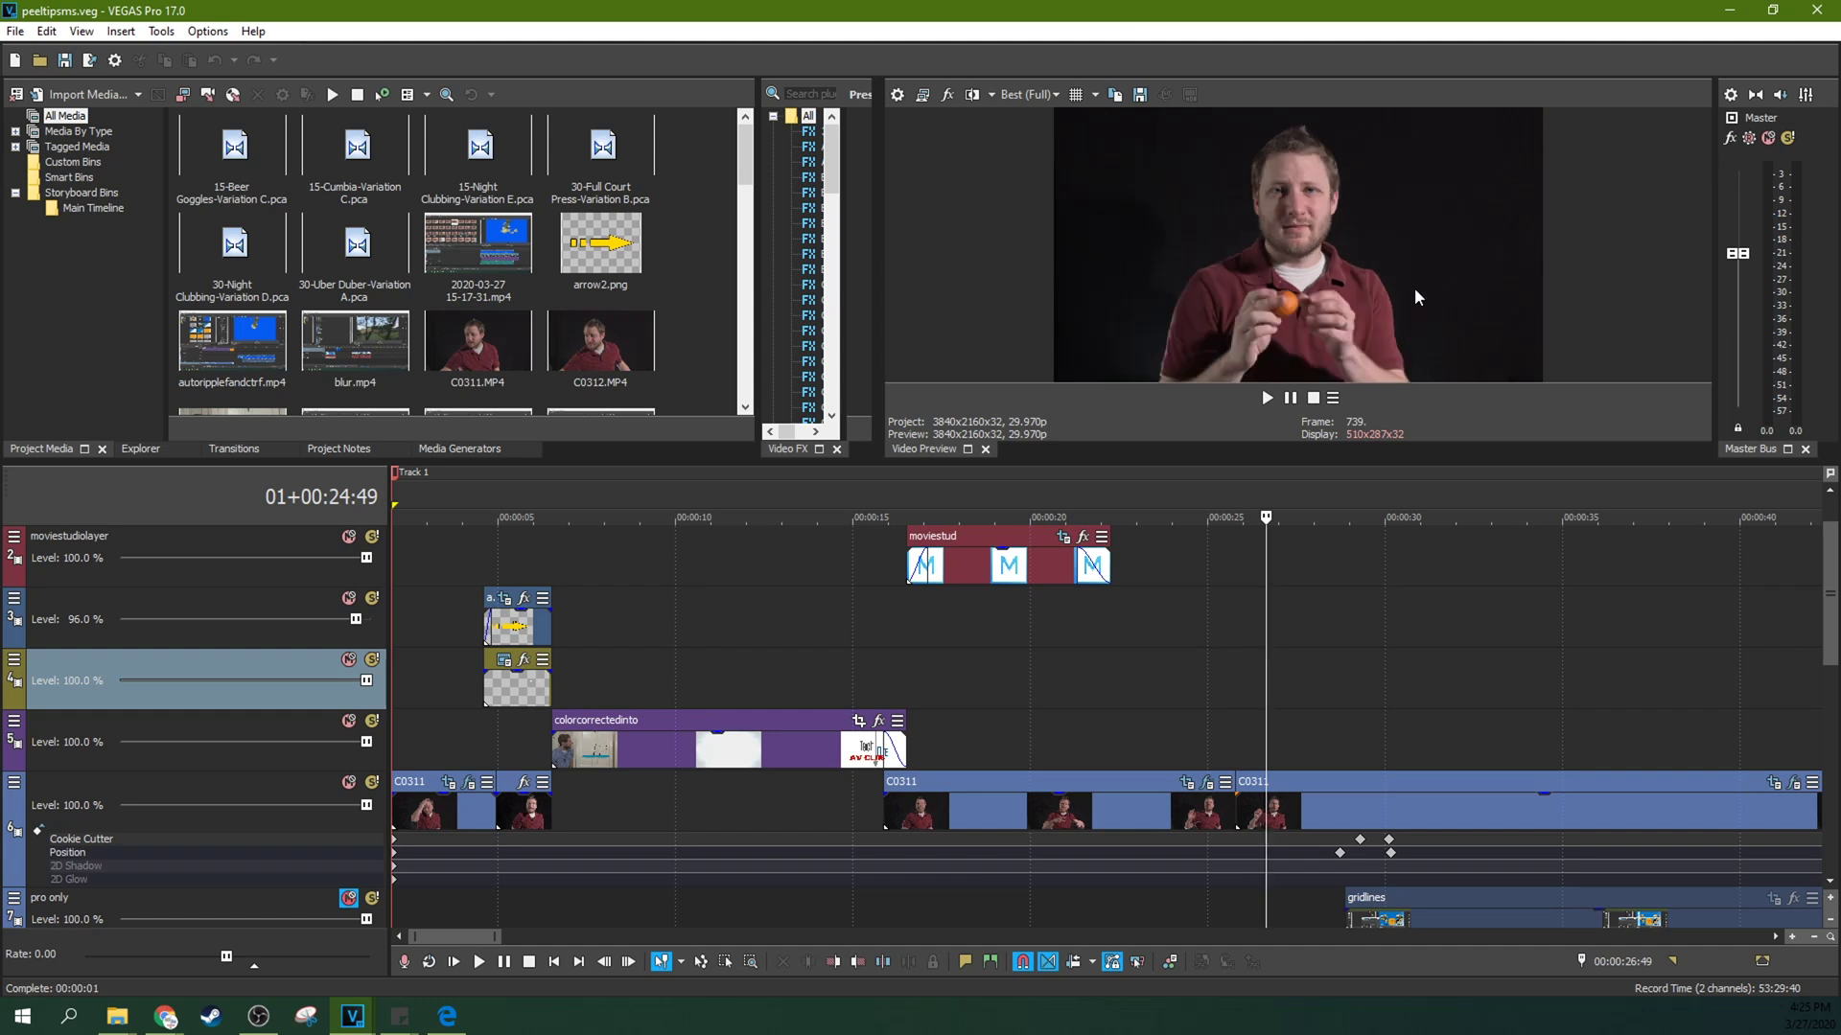
click(448, 759)
key(space)
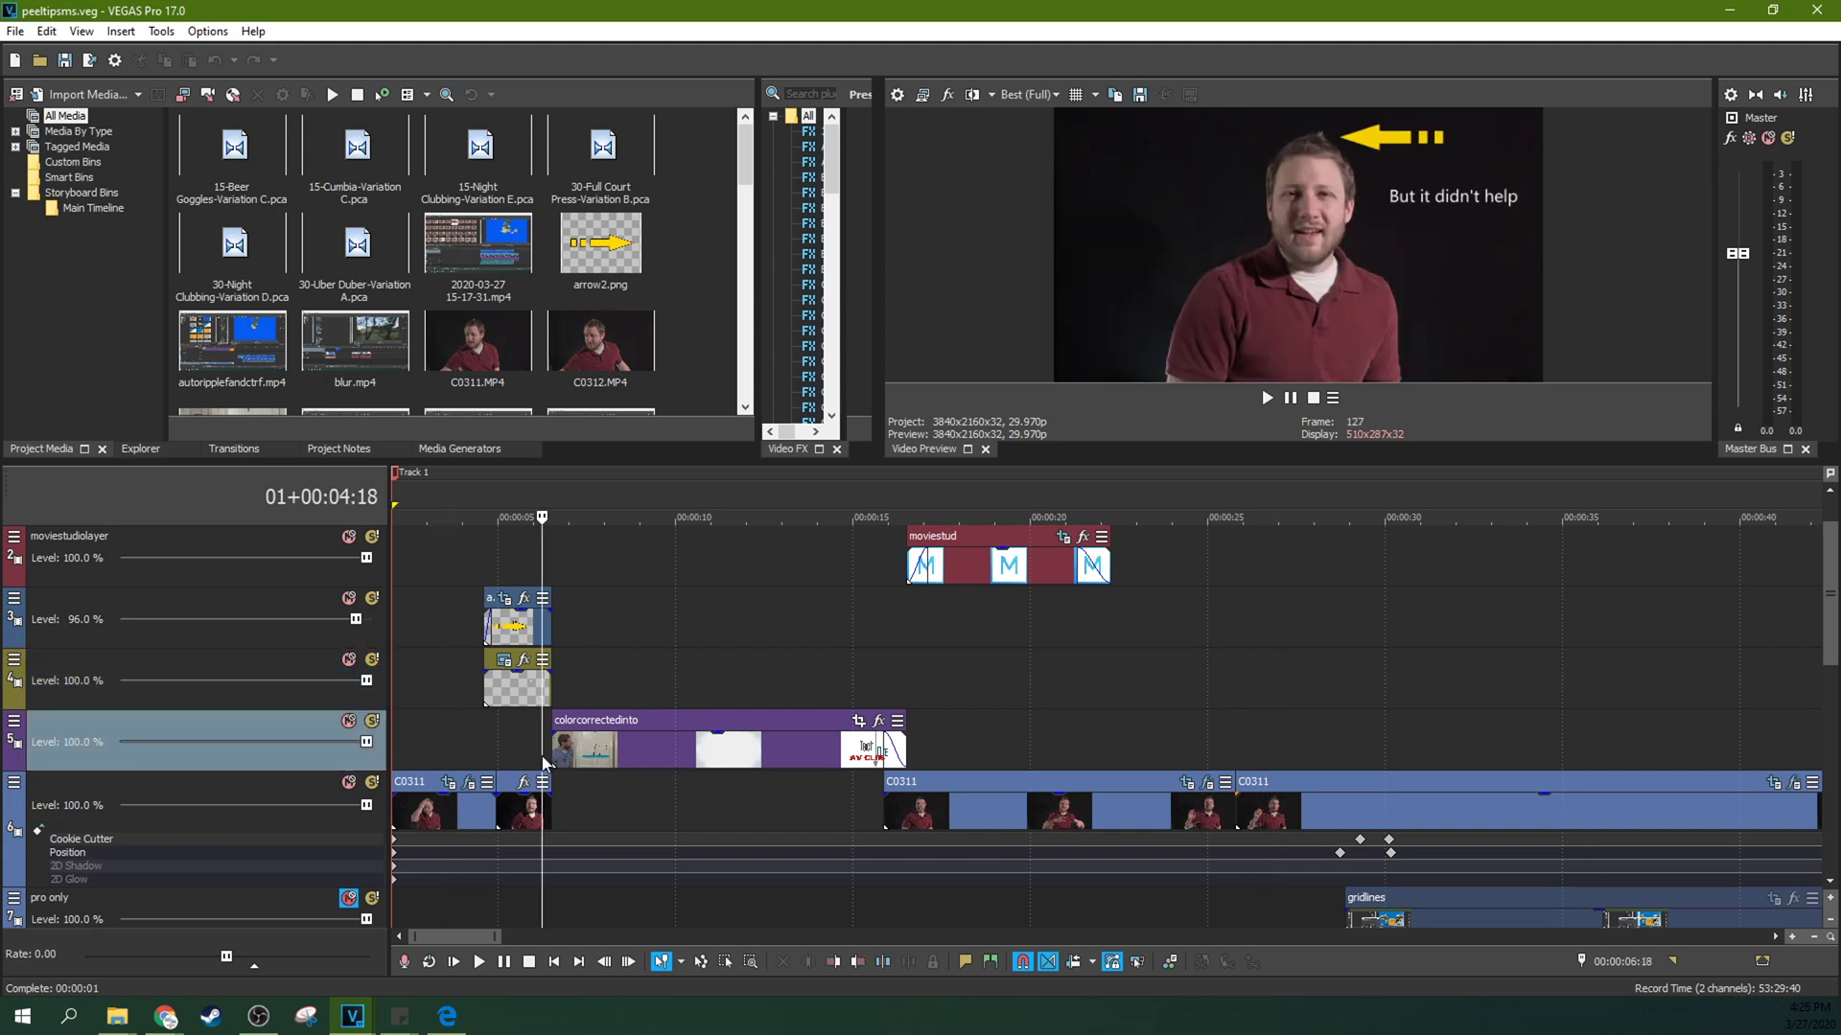
scroll(543, 763, up, 5)
click(675, 746)
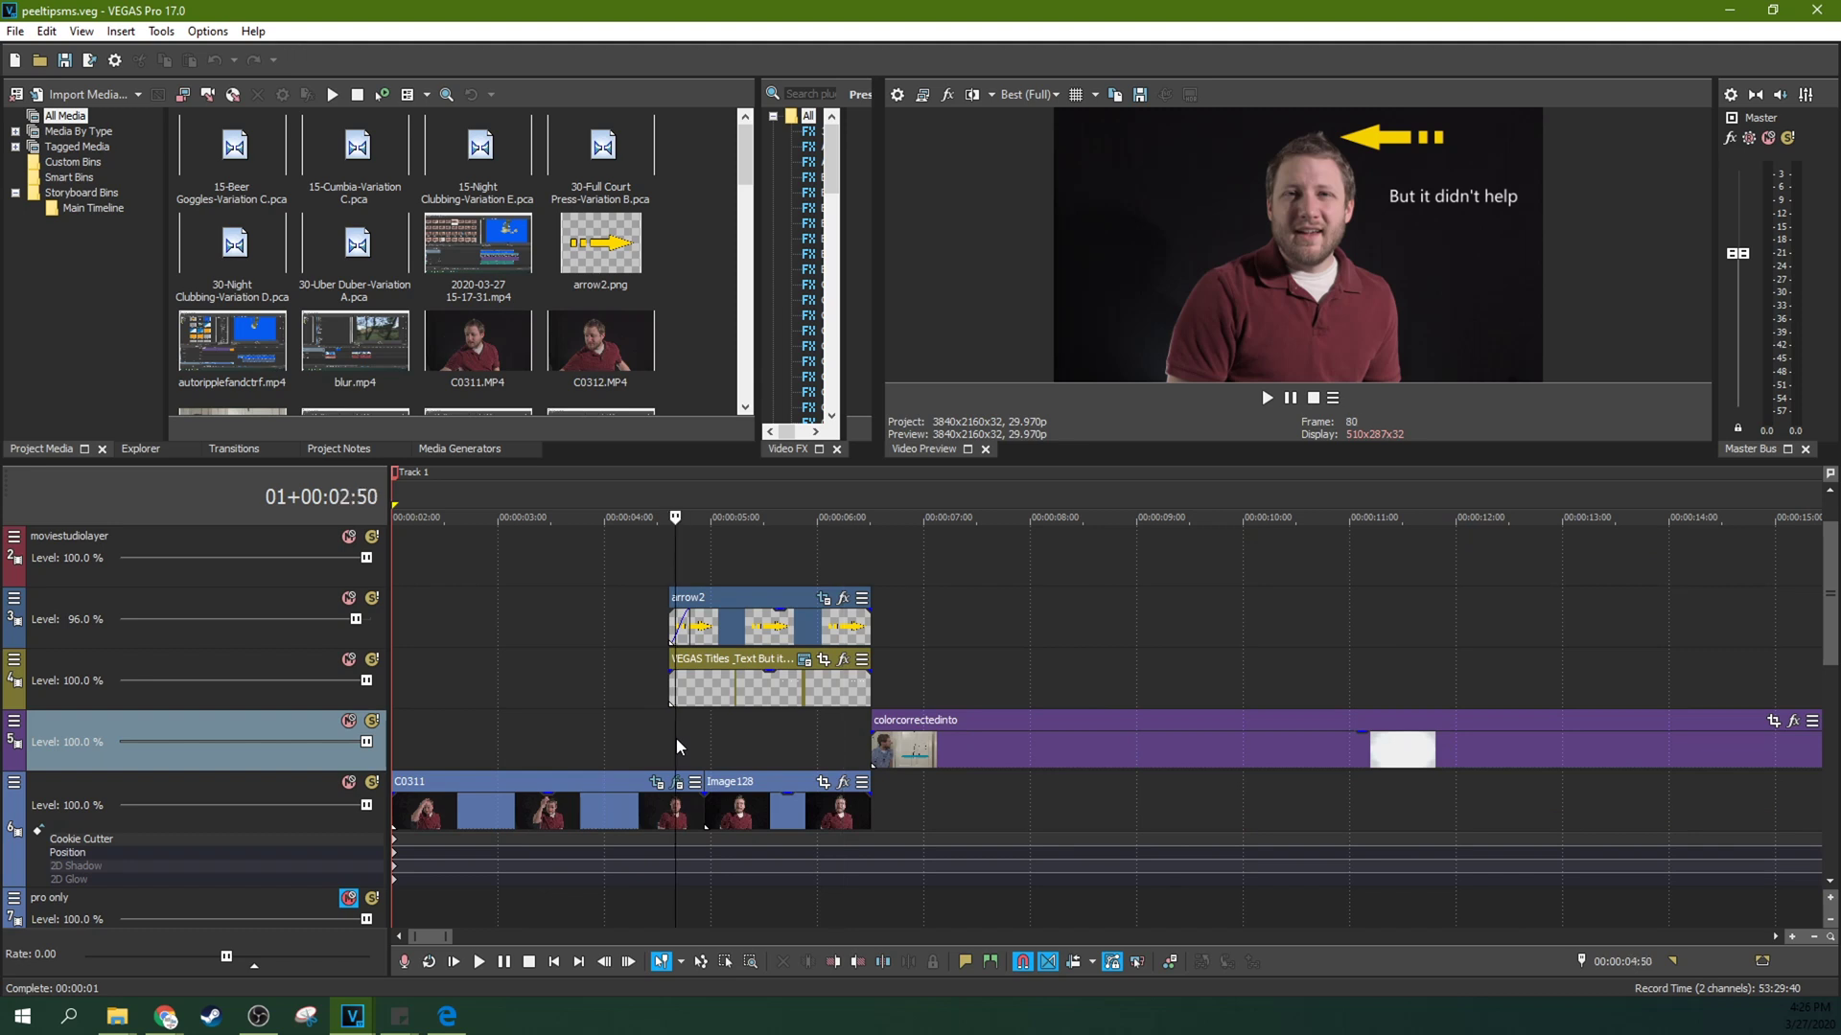
- Play the arrow and 'But it didn't help' overlays, then open that VEGAS Titles event's generator settings
key(space)
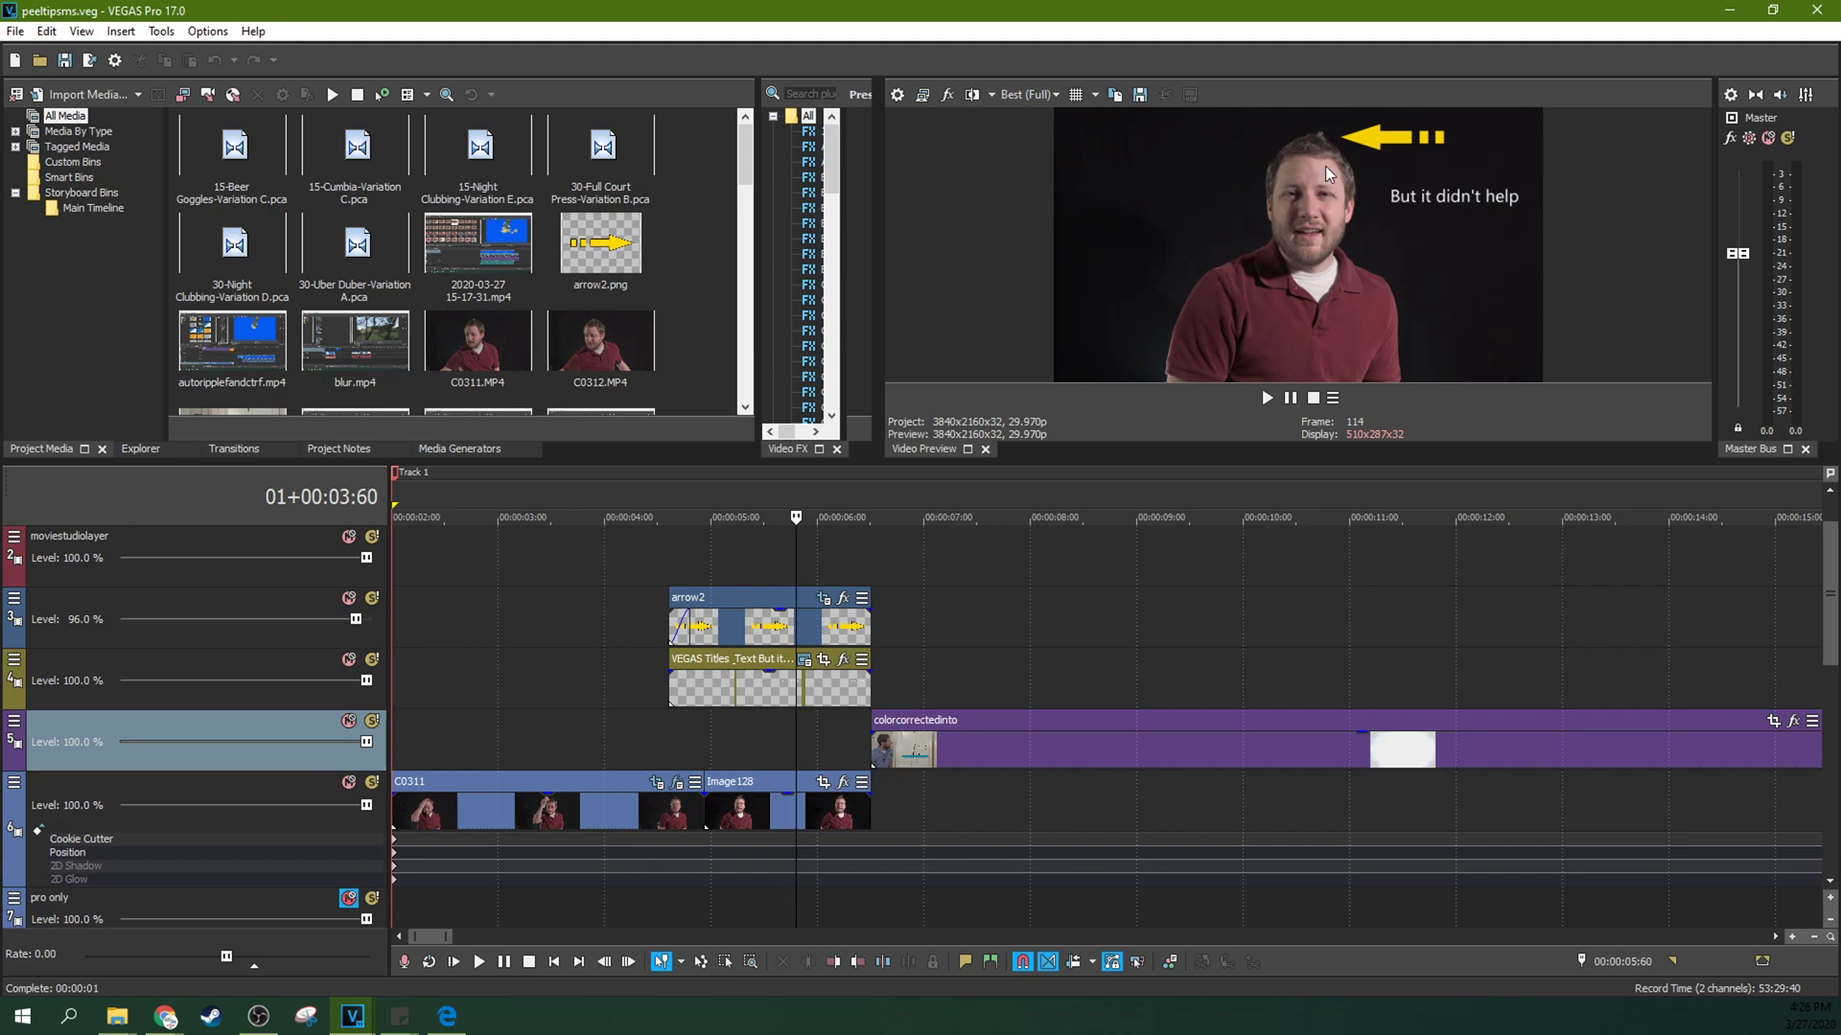
click(675, 560)
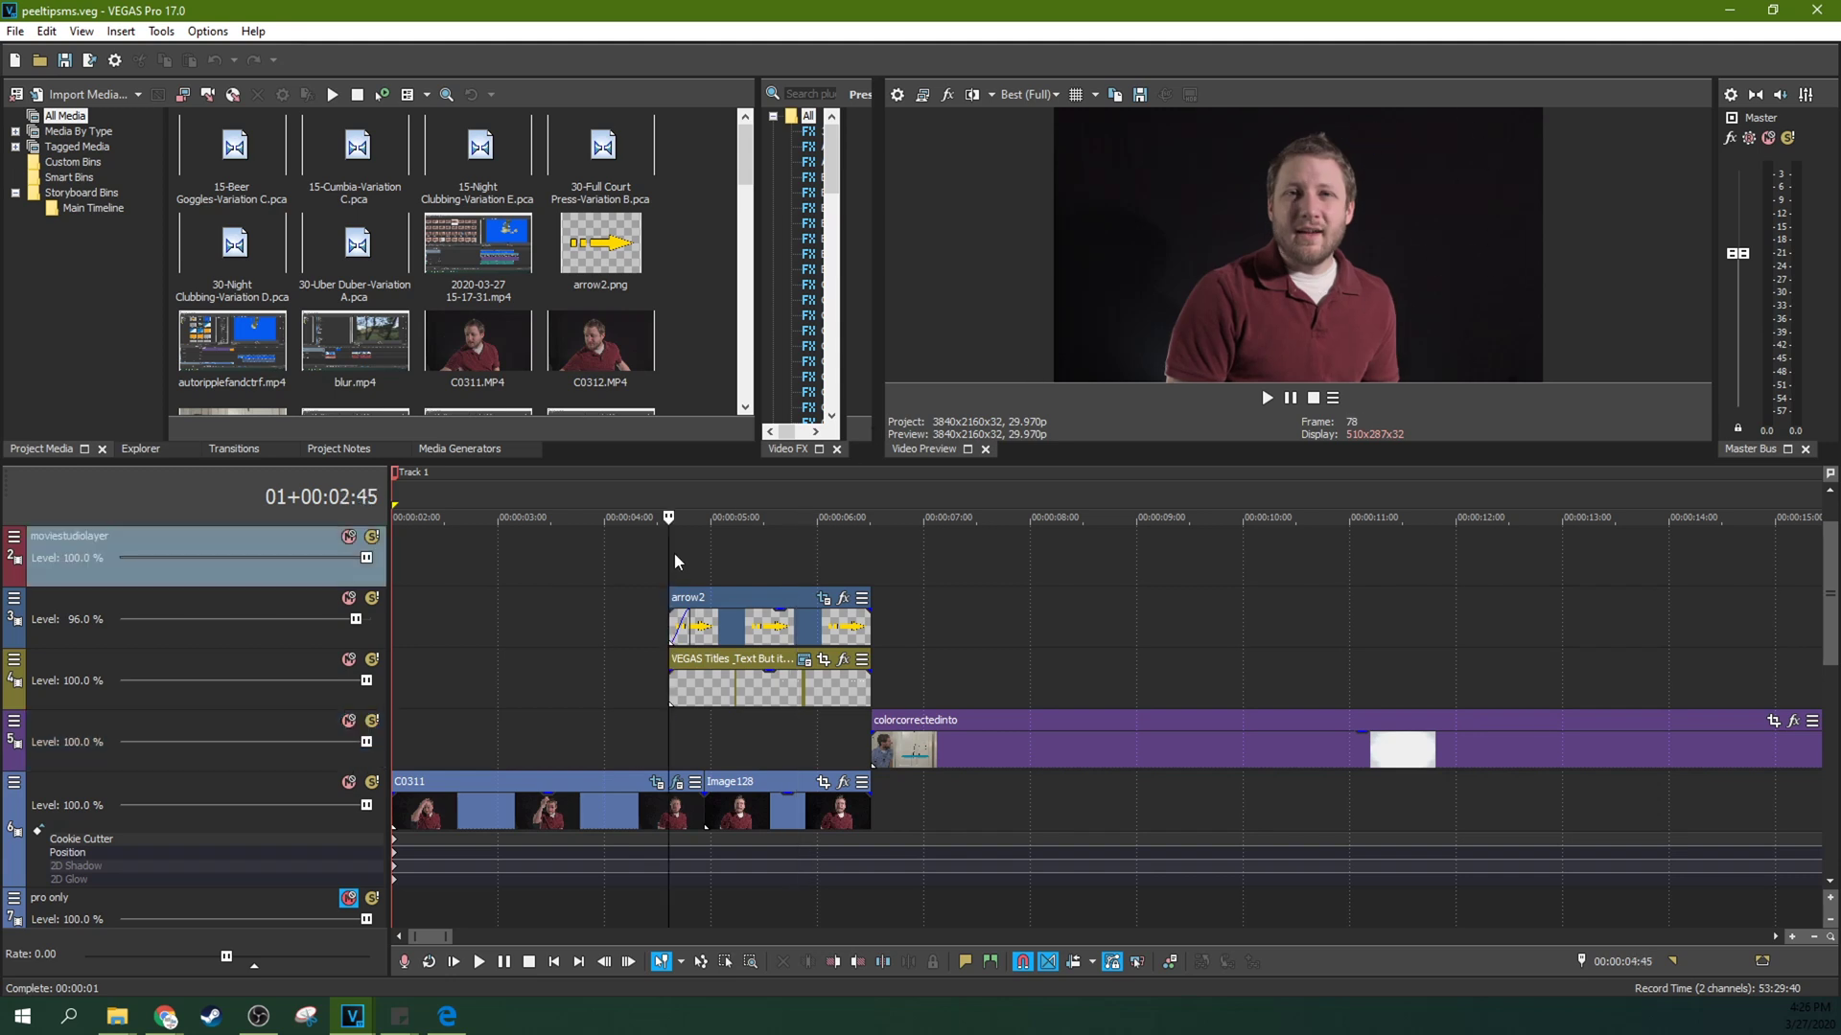
key(space)
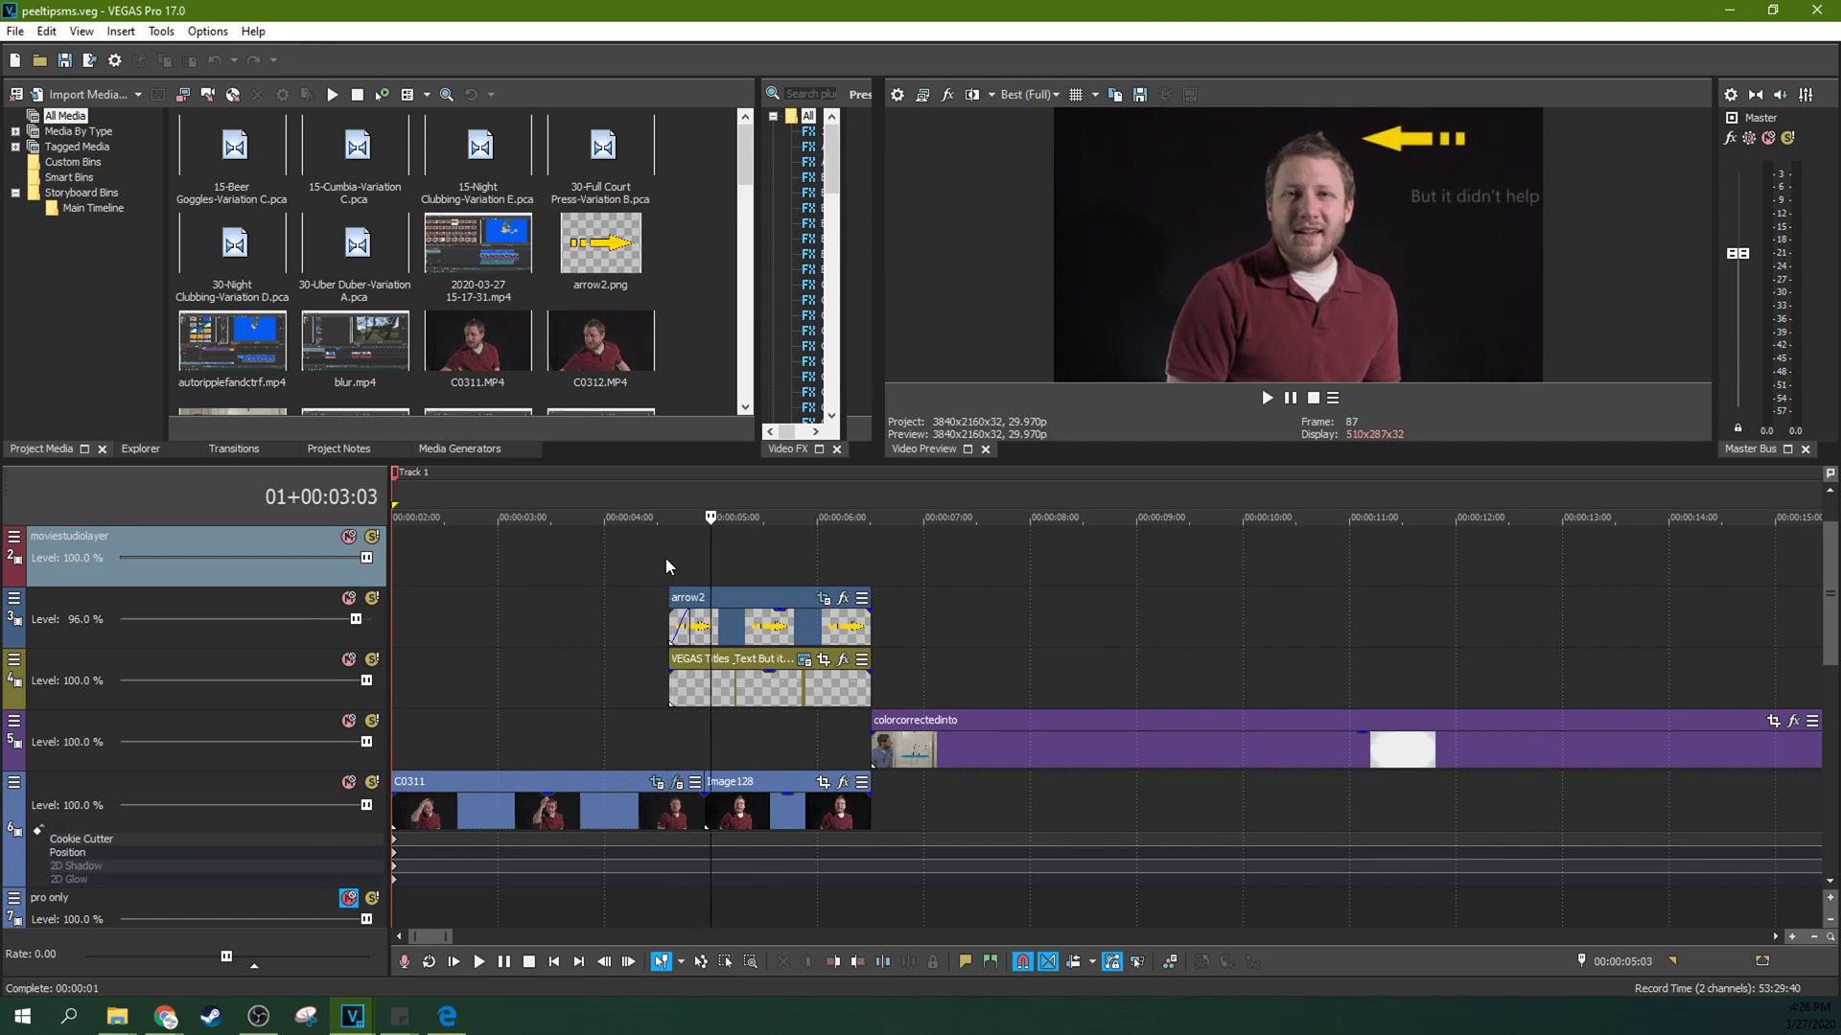
click(811, 674)
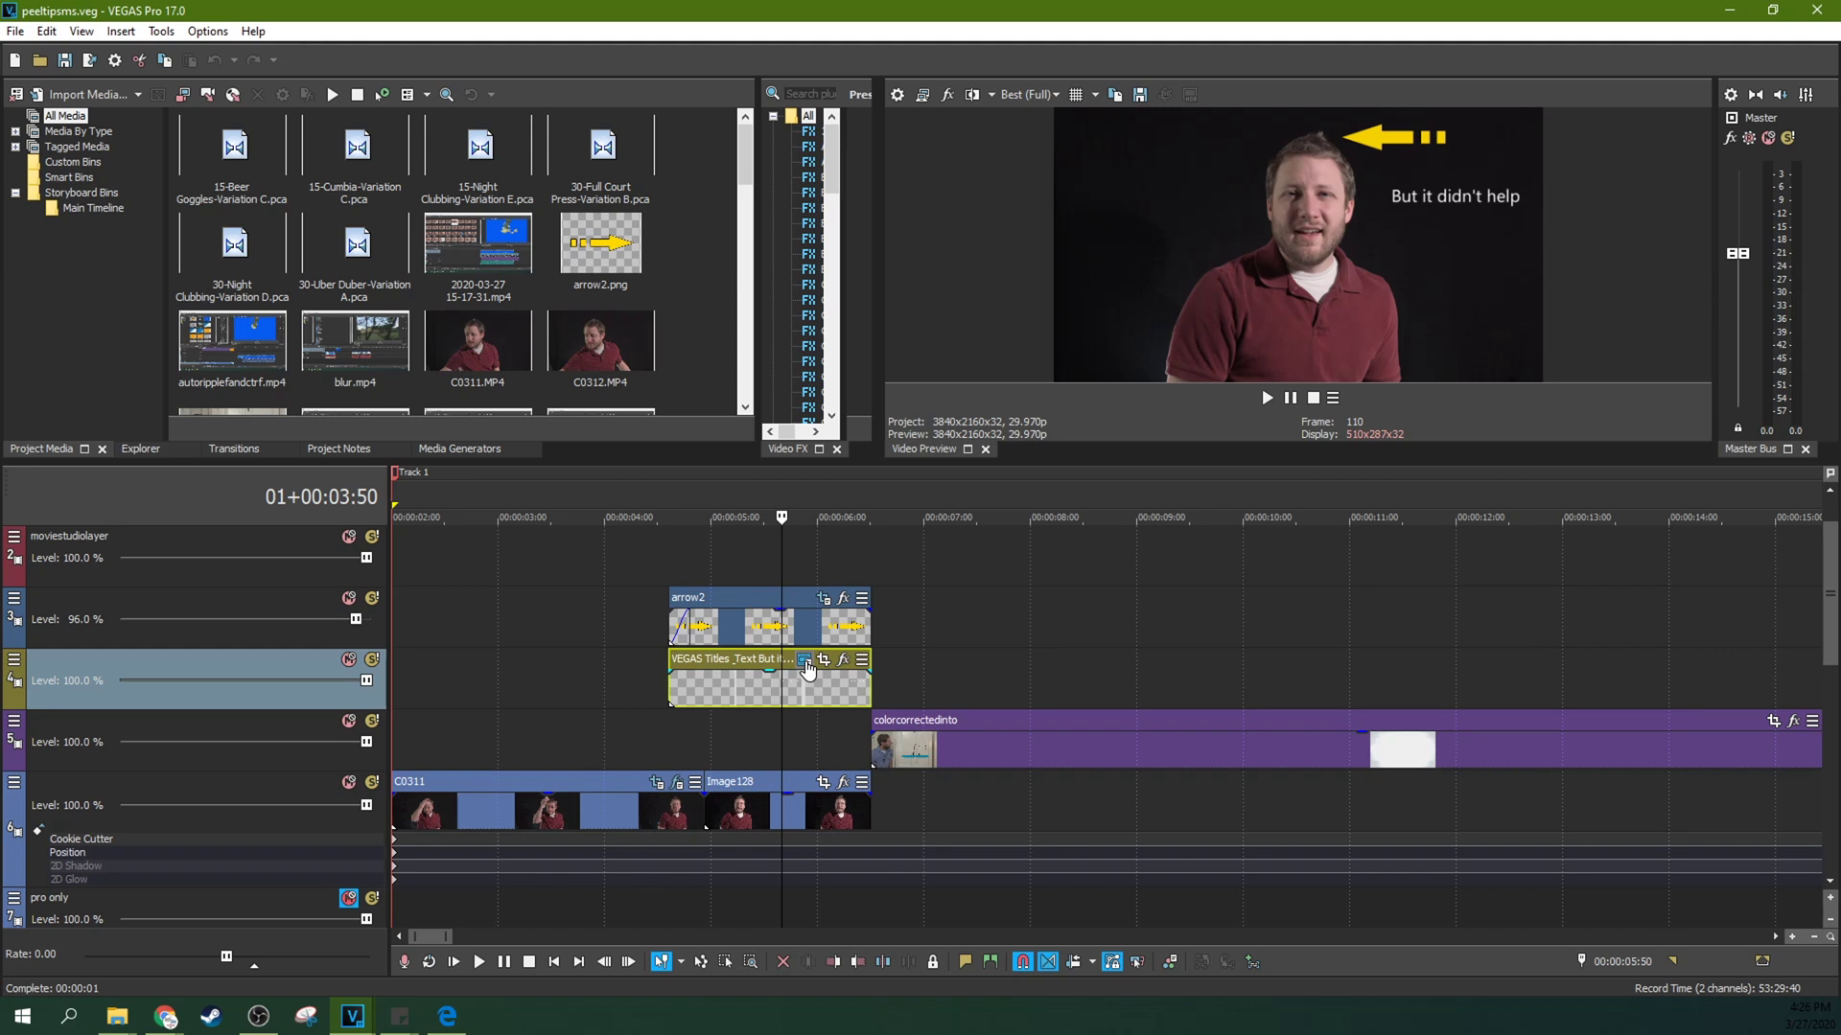
click(805, 661)
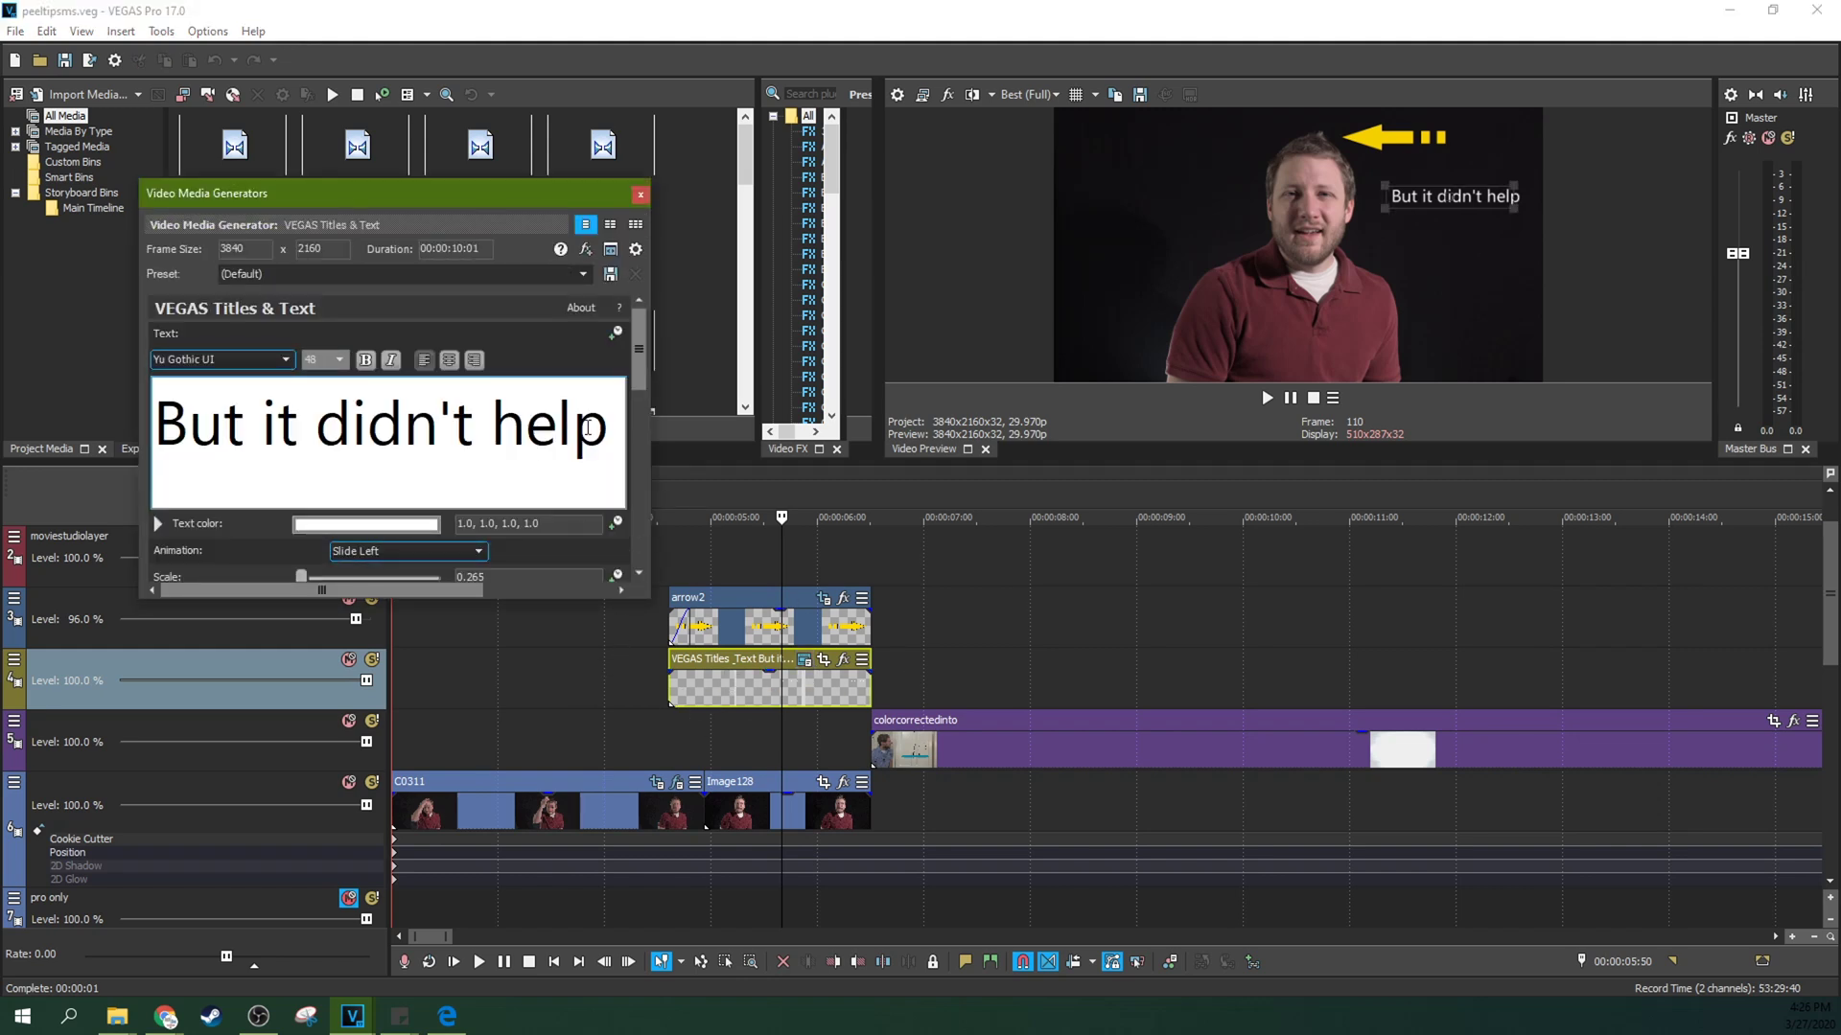
click(444, 553)
click(444, 553)
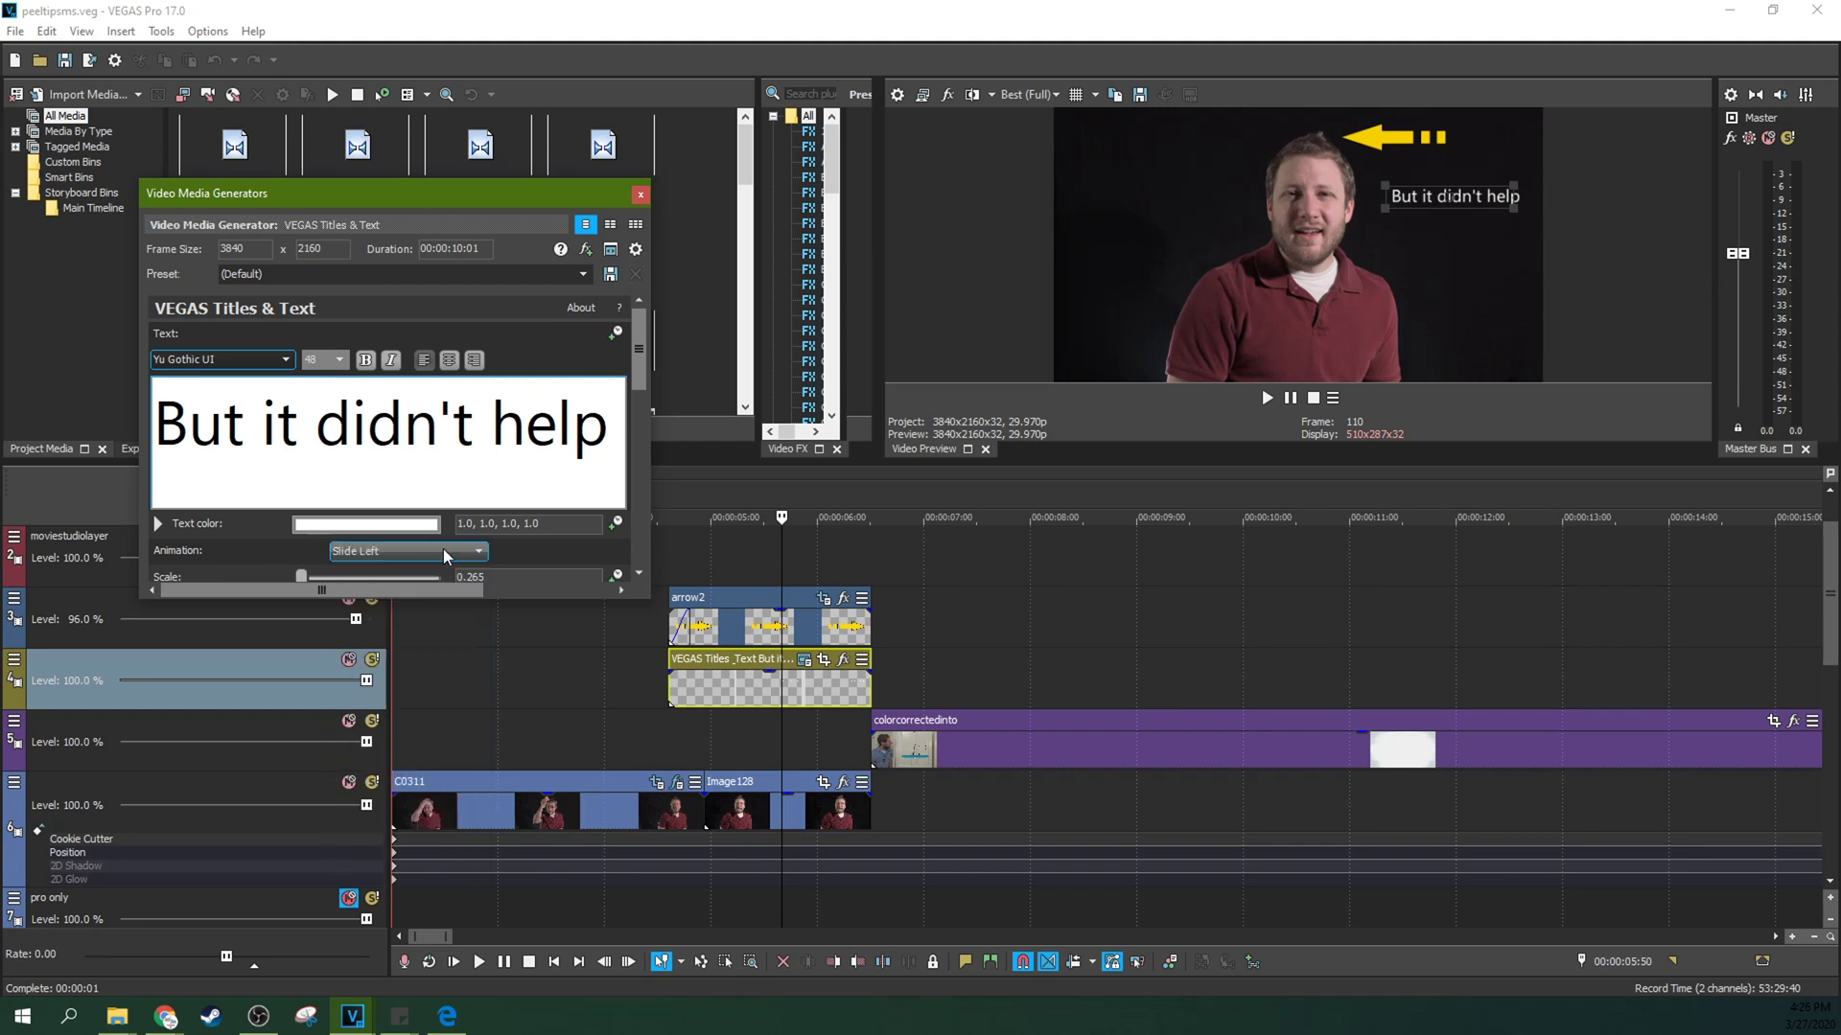
click(702, 684)
key(space)
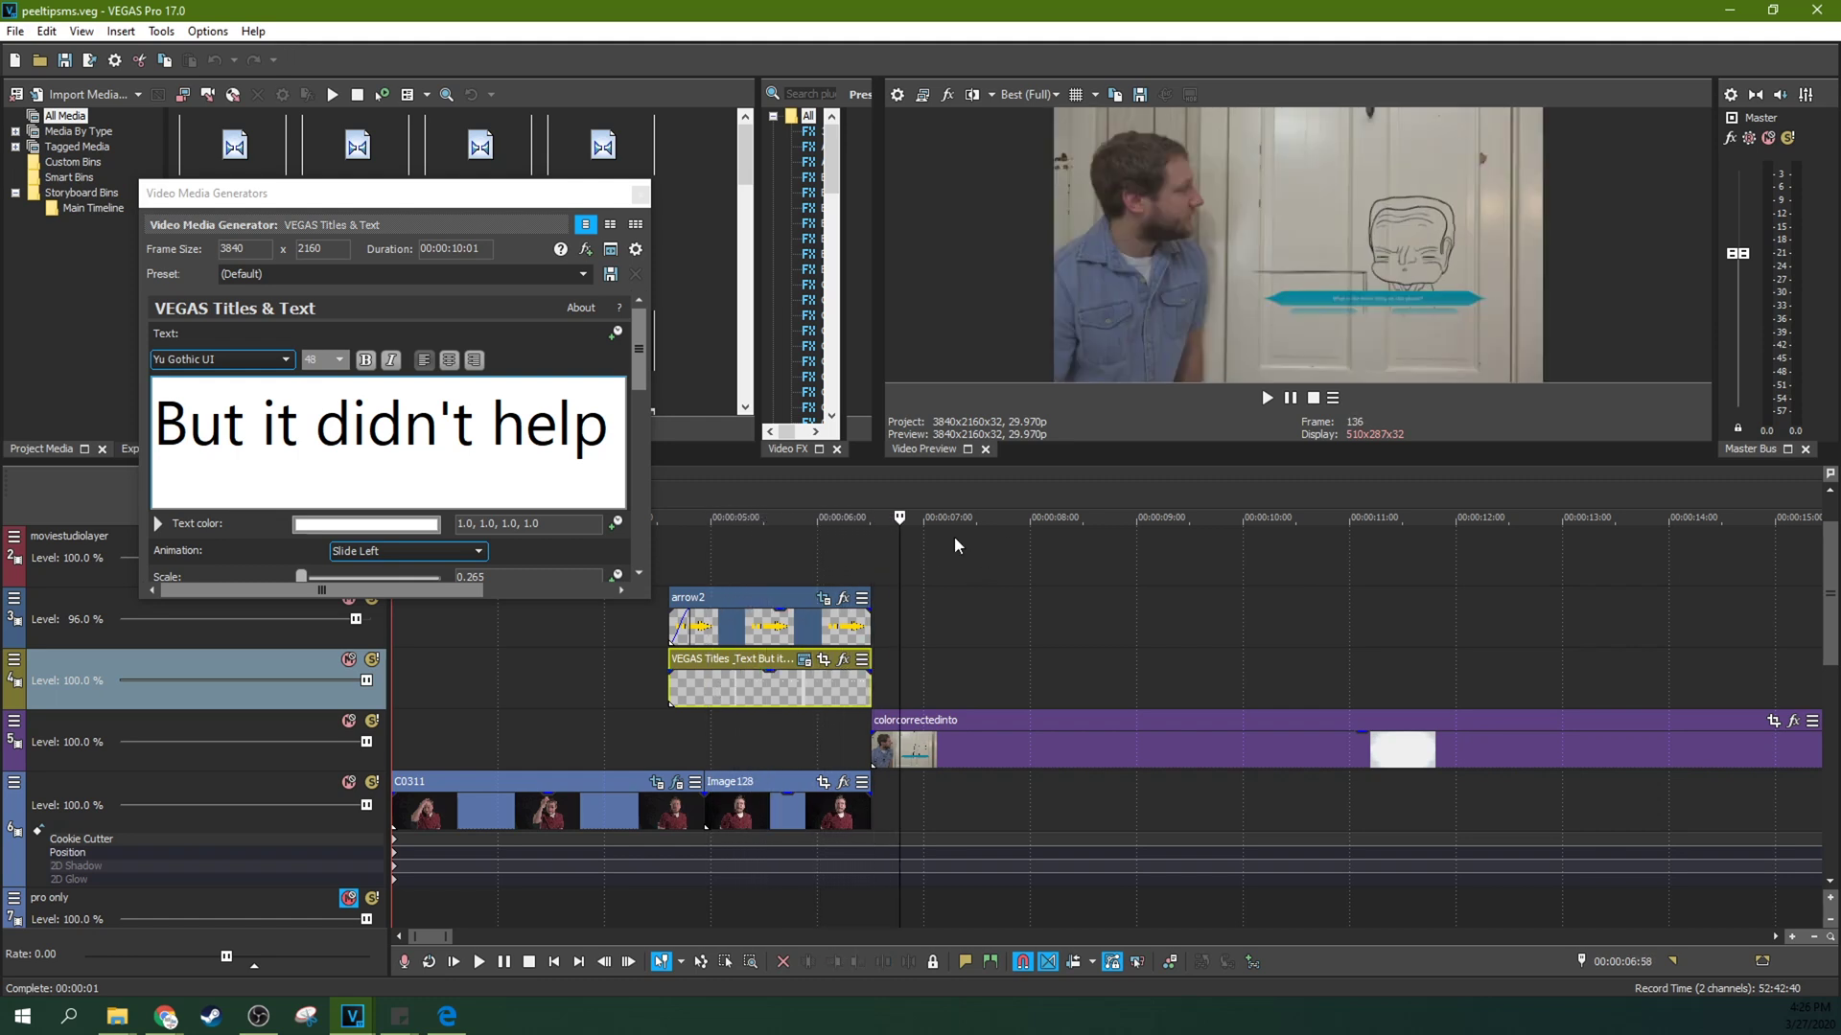
key(space)
click(640, 195)
click(738, 630)
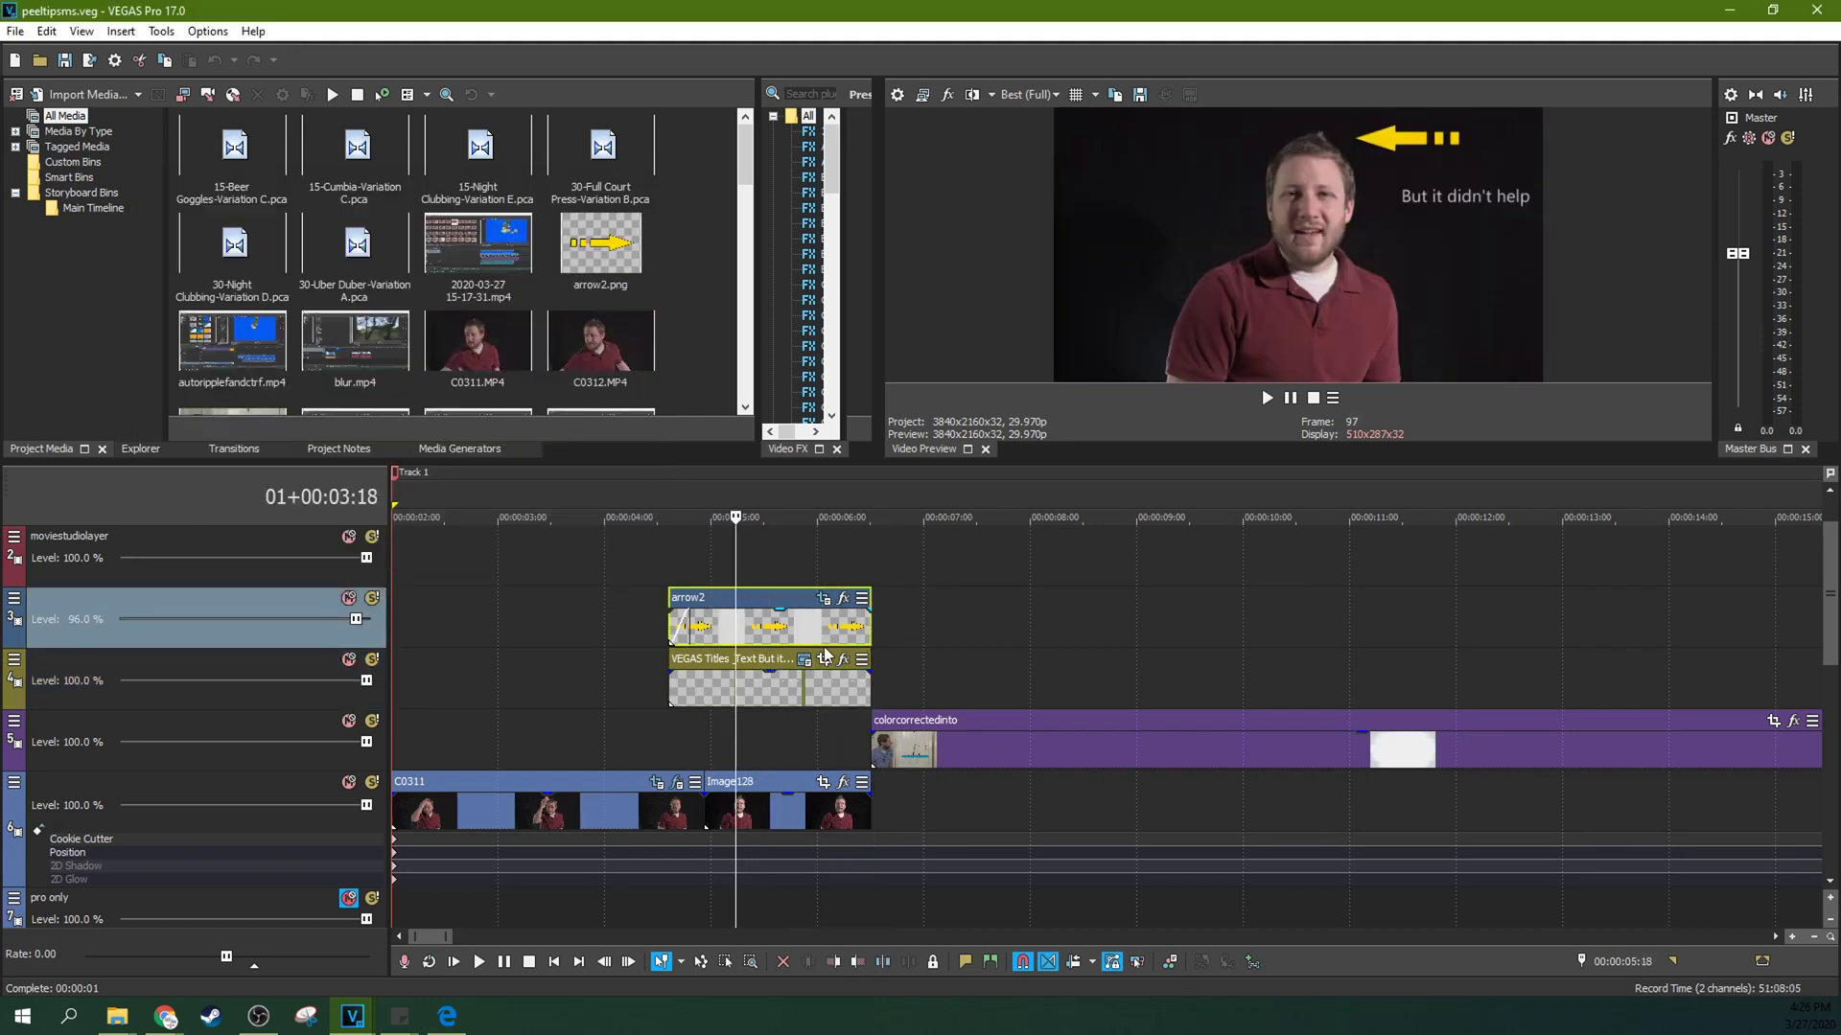
scroll(912, 640, up, 2)
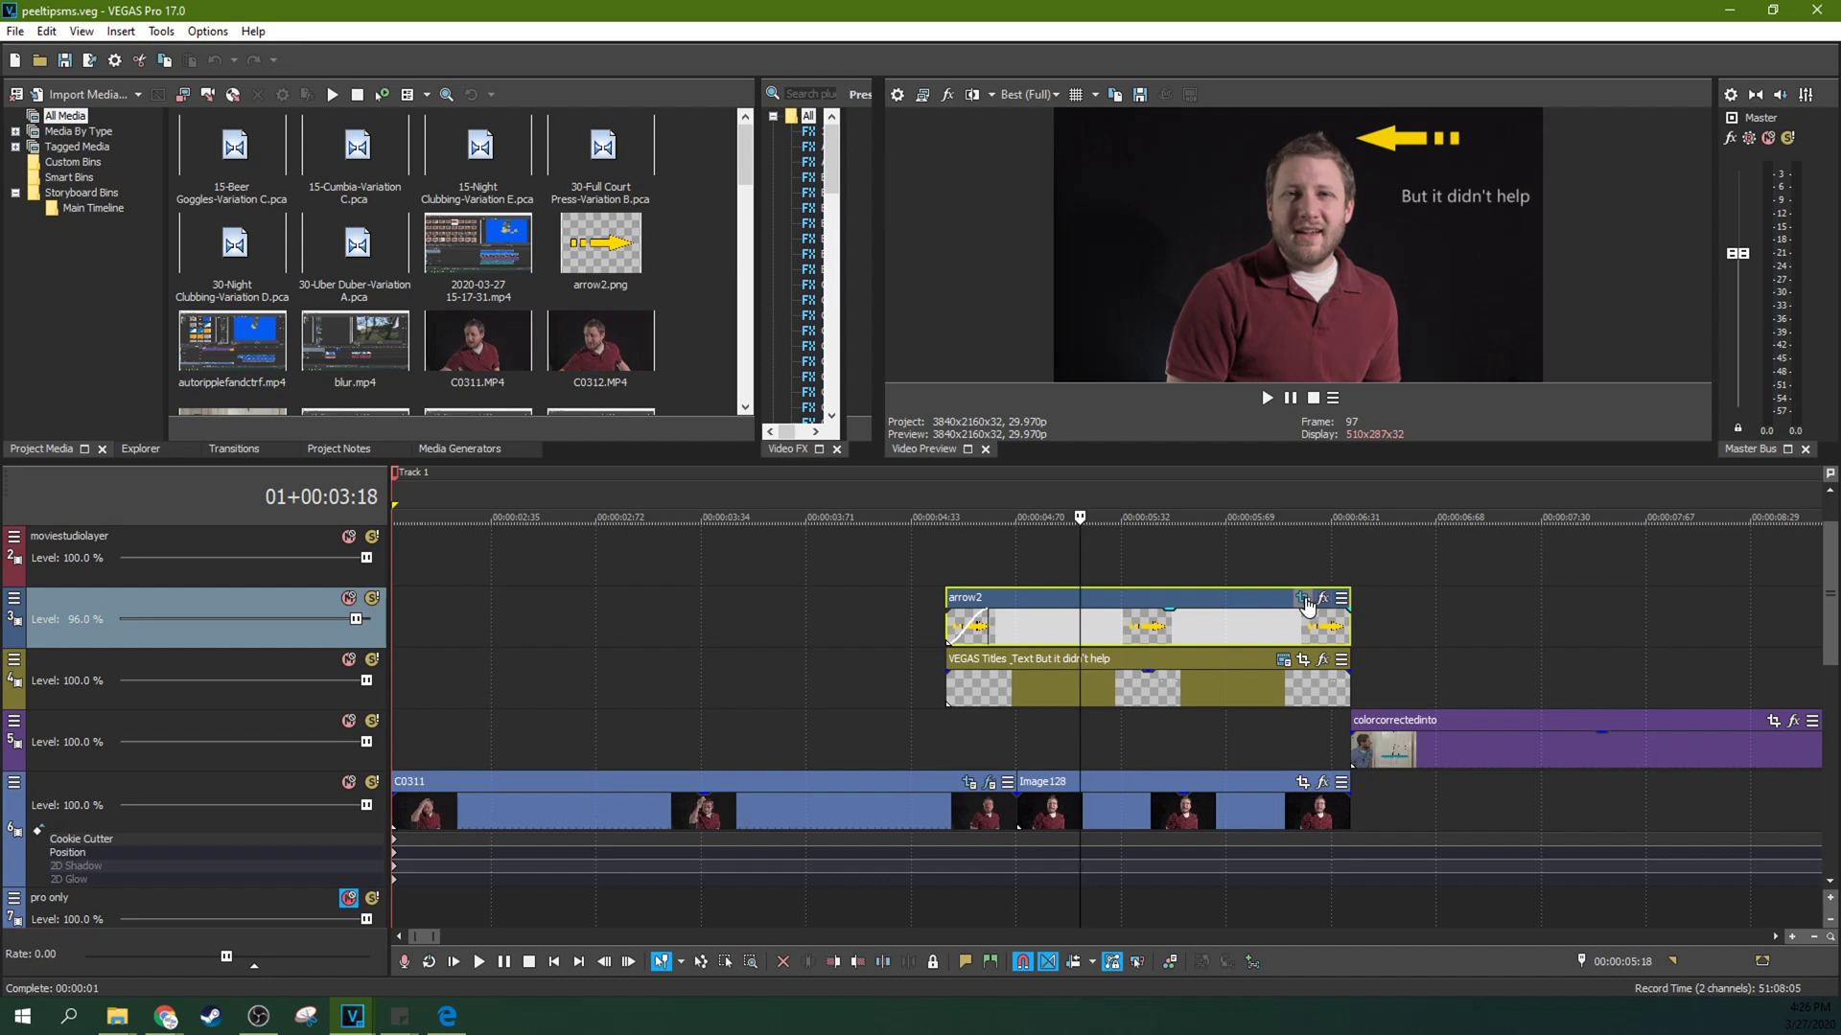
click(1304, 600)
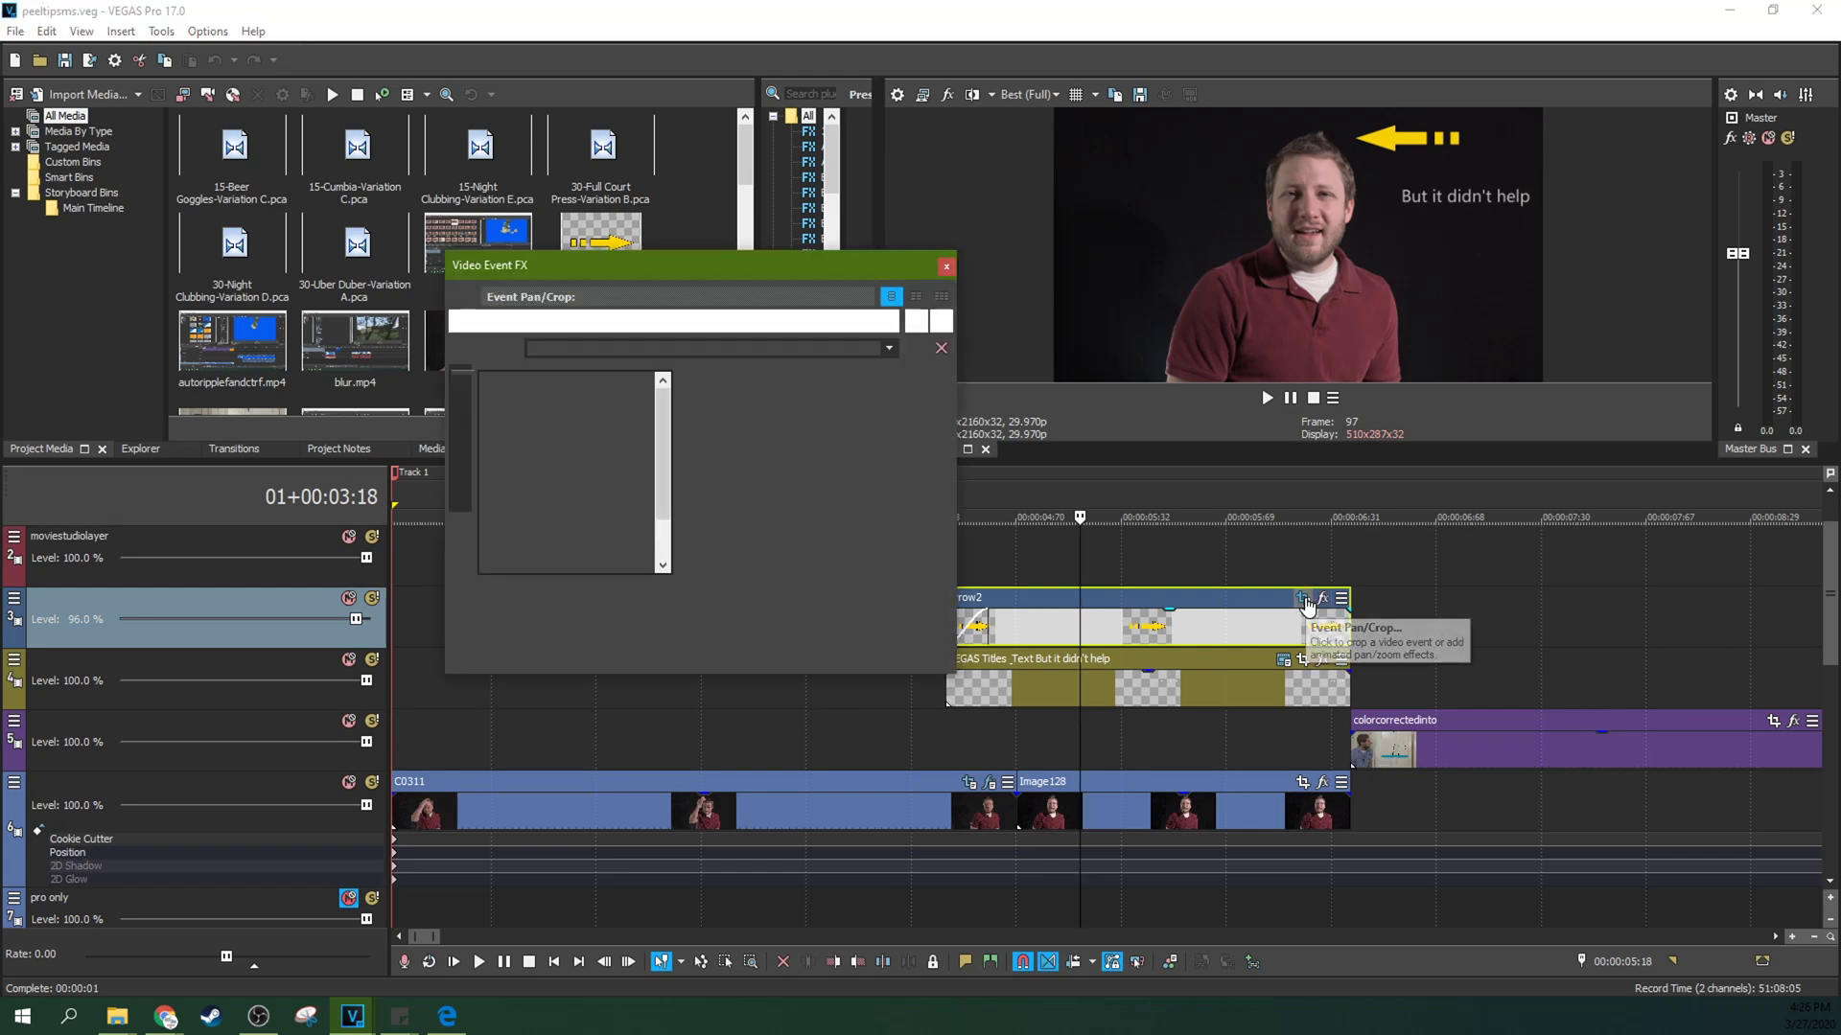
scroll(834, 481, down, 2)
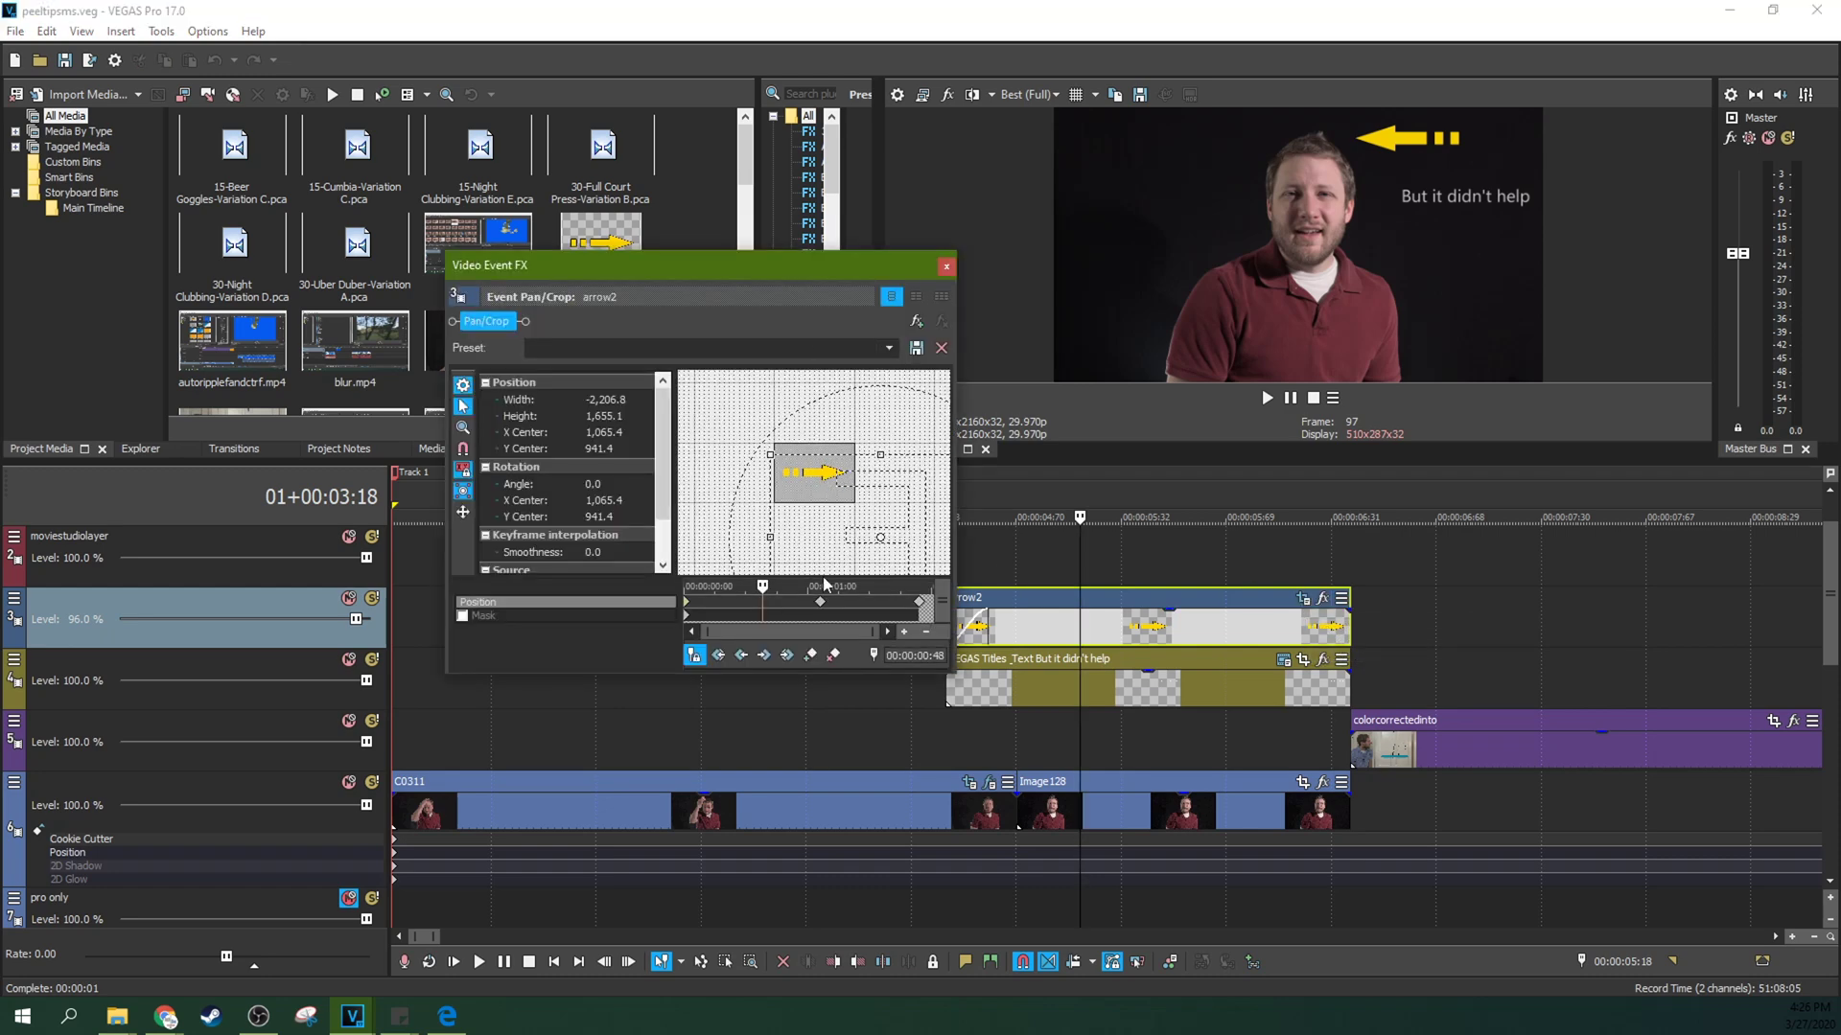
drag(762, 586, 938, 555)
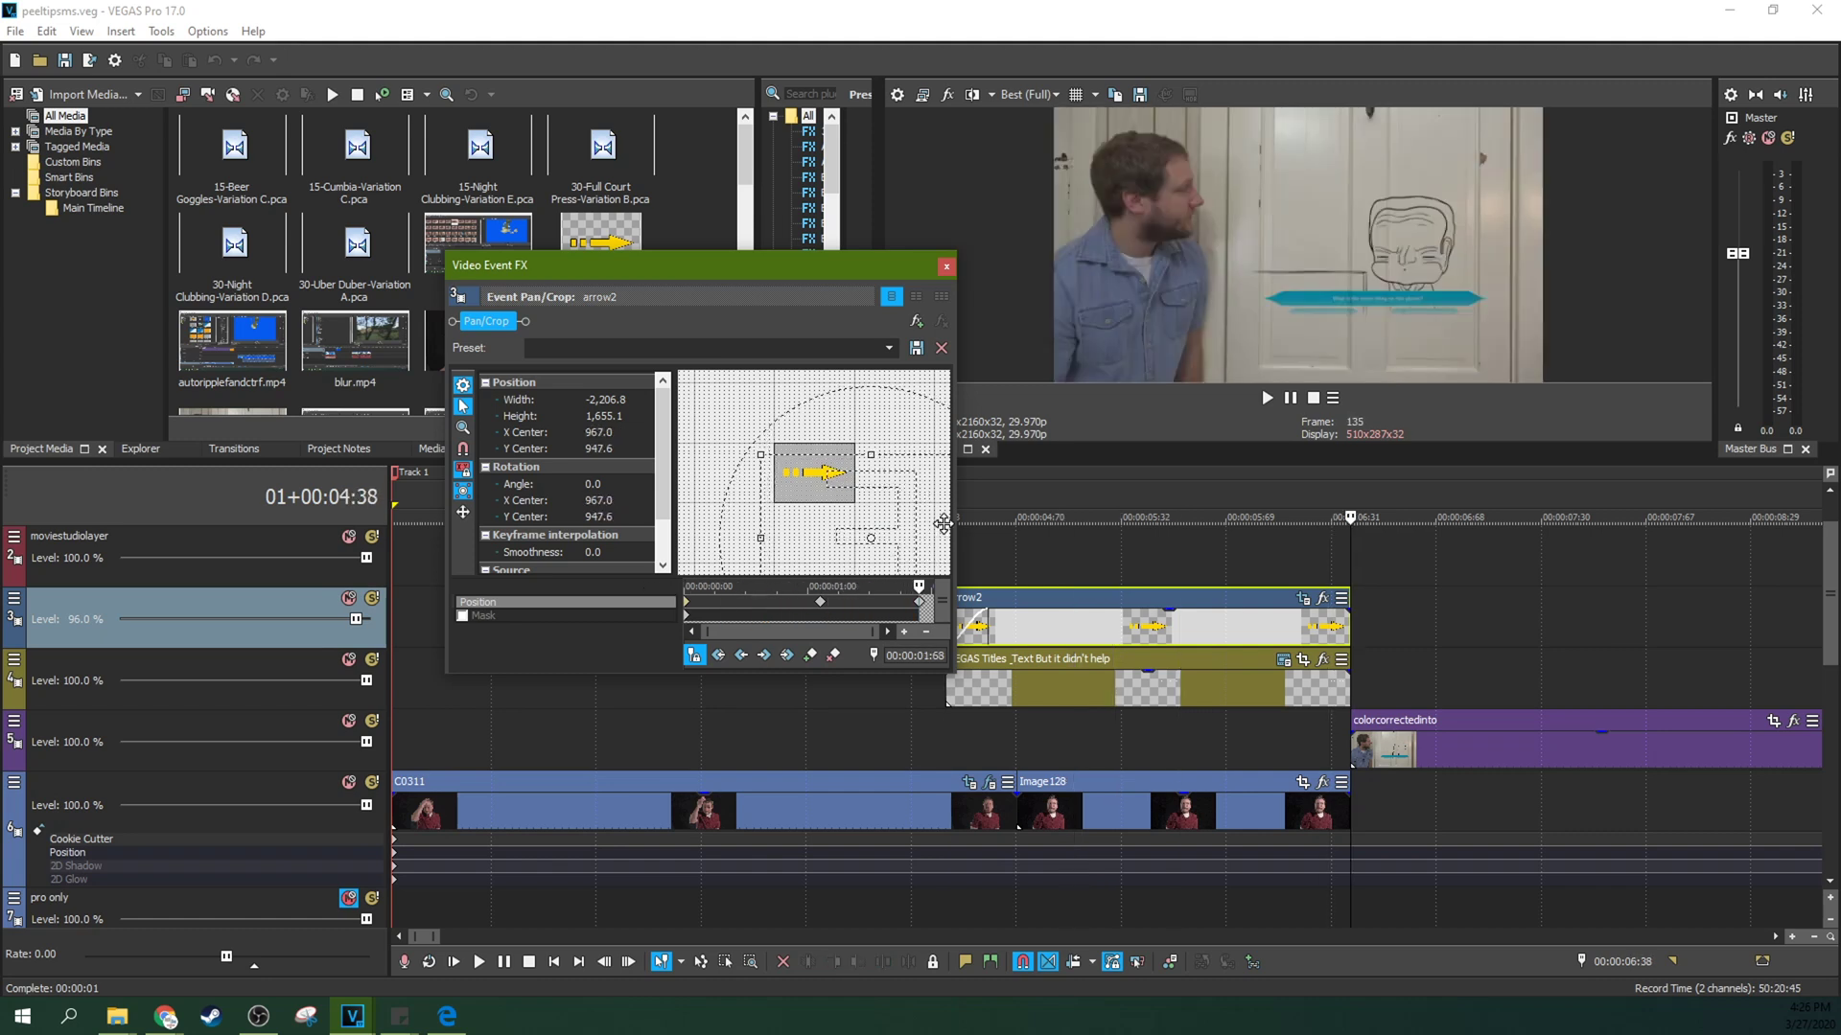
click(946, 267)
click(1031, 573)
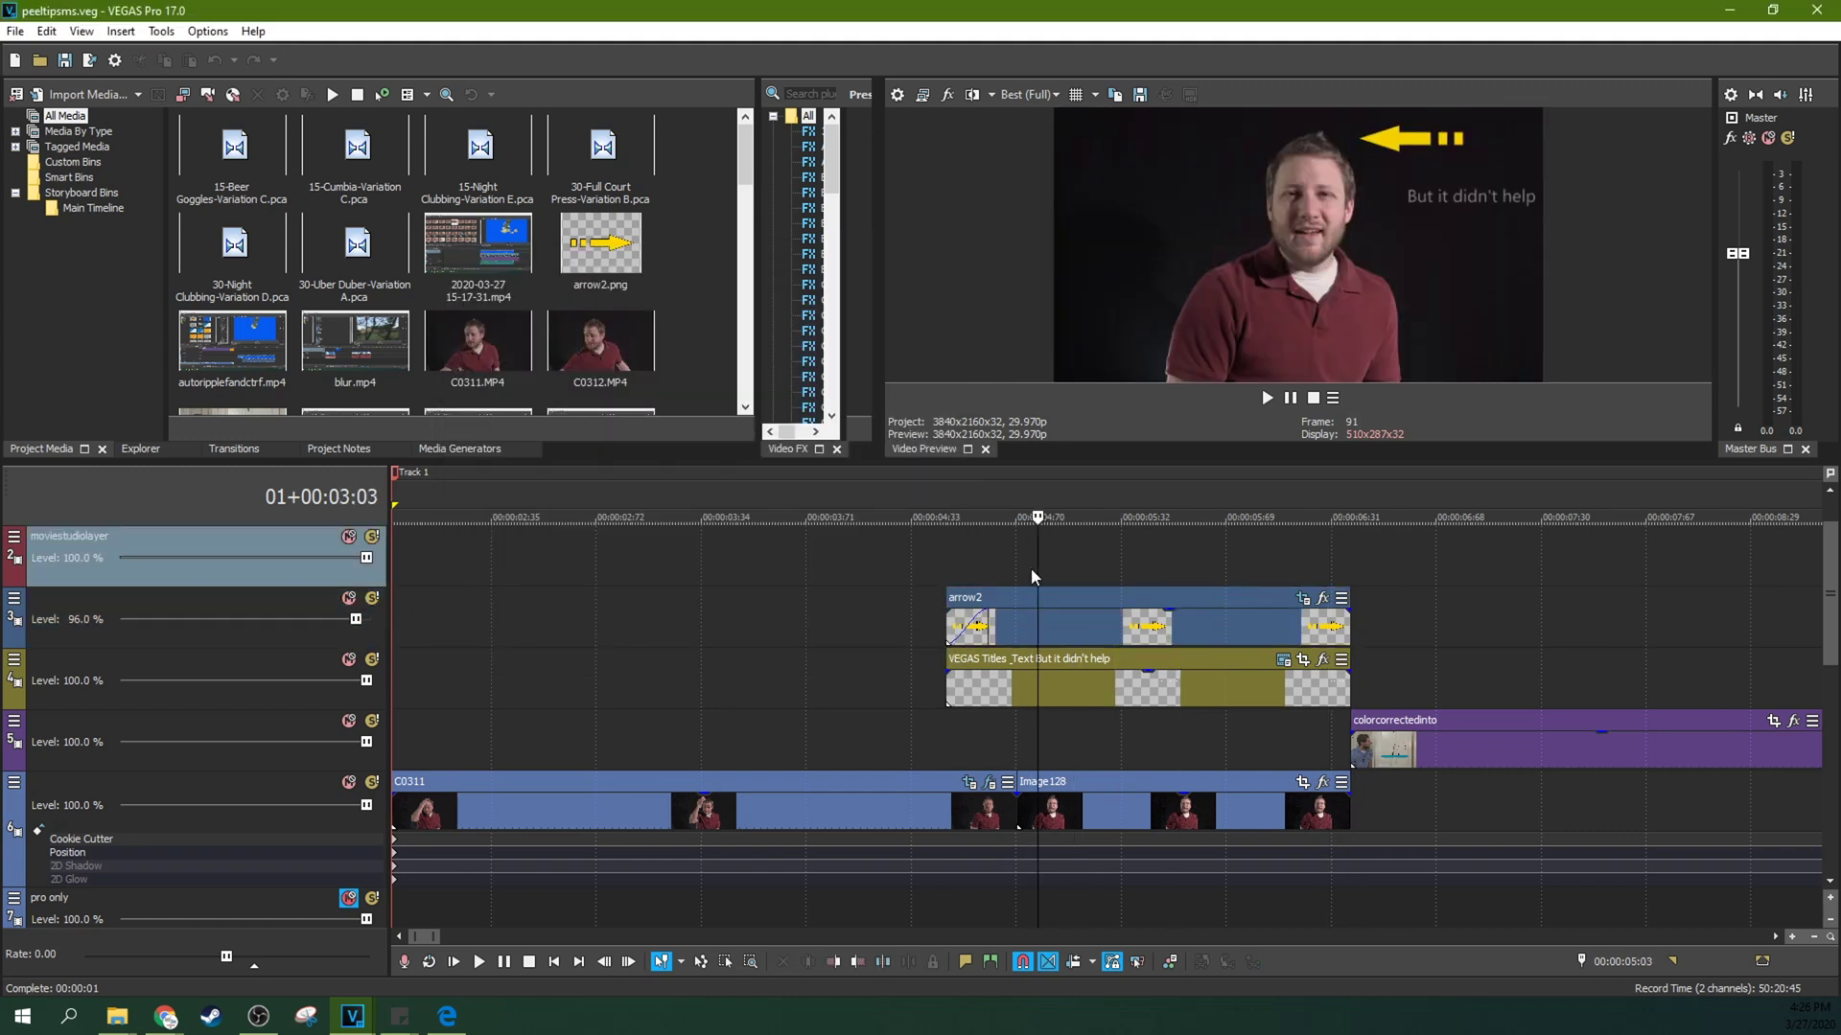
- Replay the arrow animation, then play backwards to about 3:45
key(space)
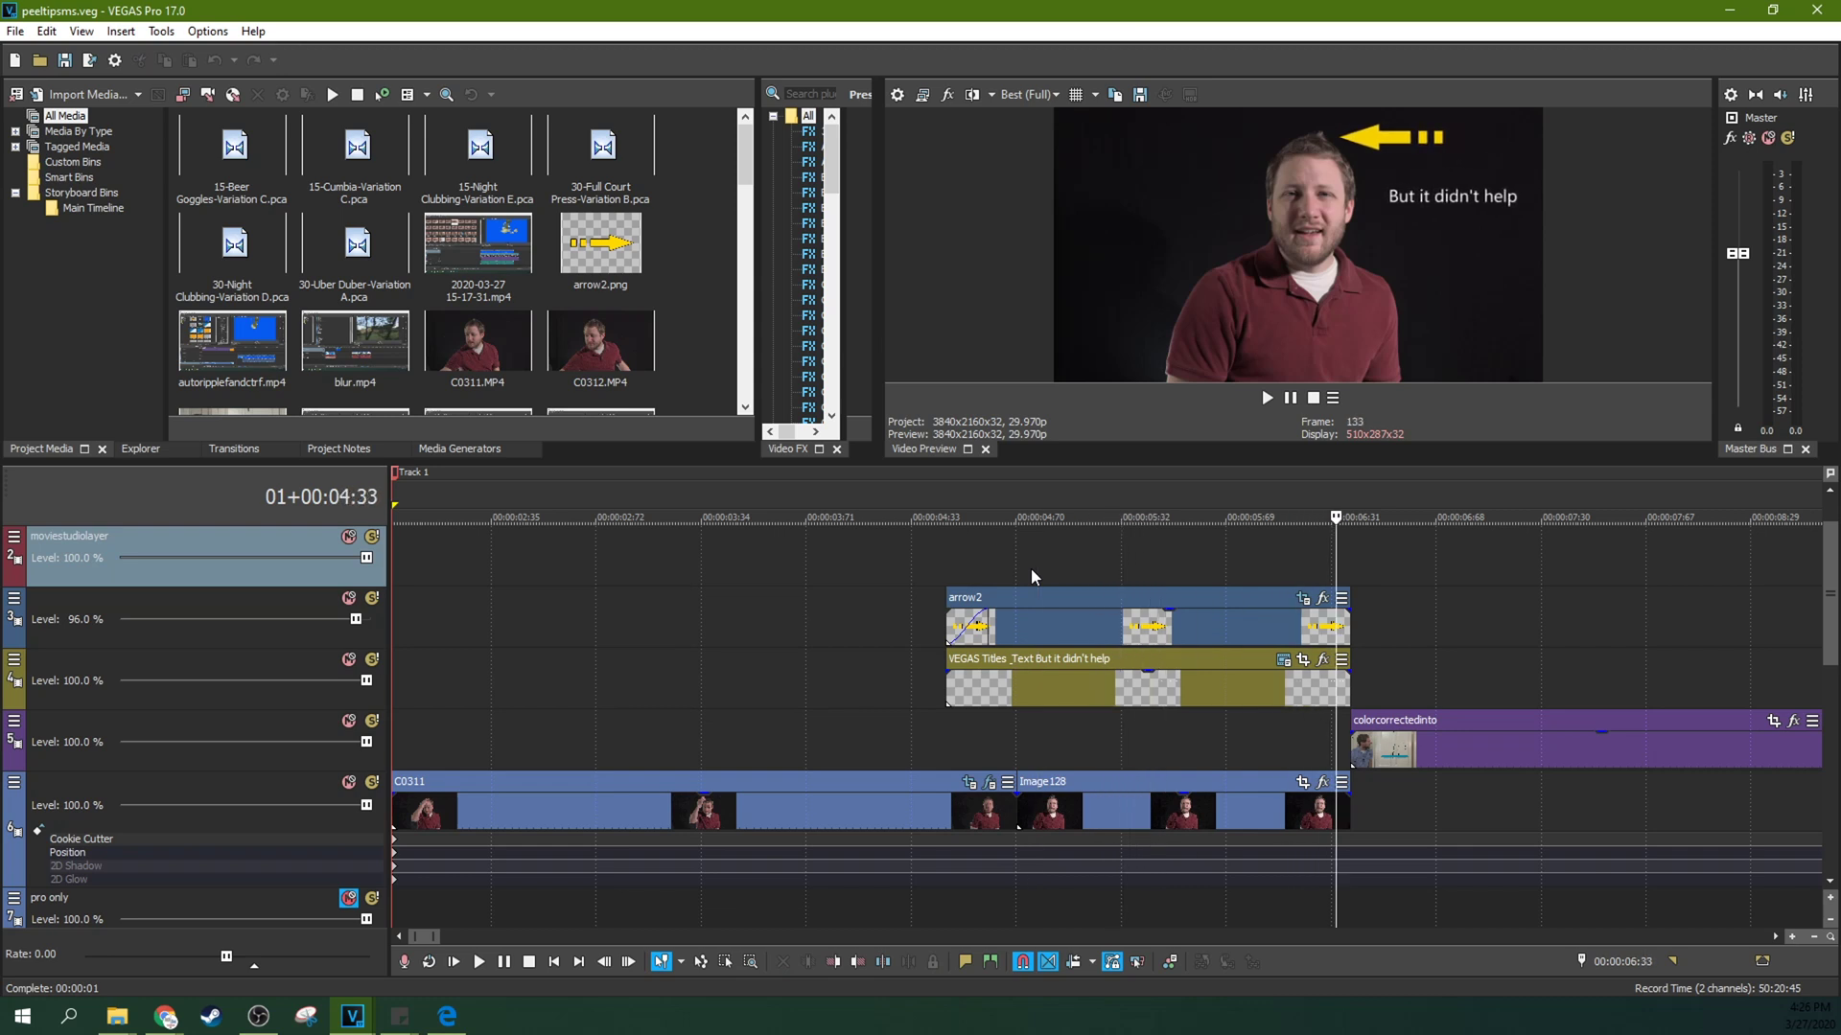
key(j)
scroll(1032, 576, down, 3)
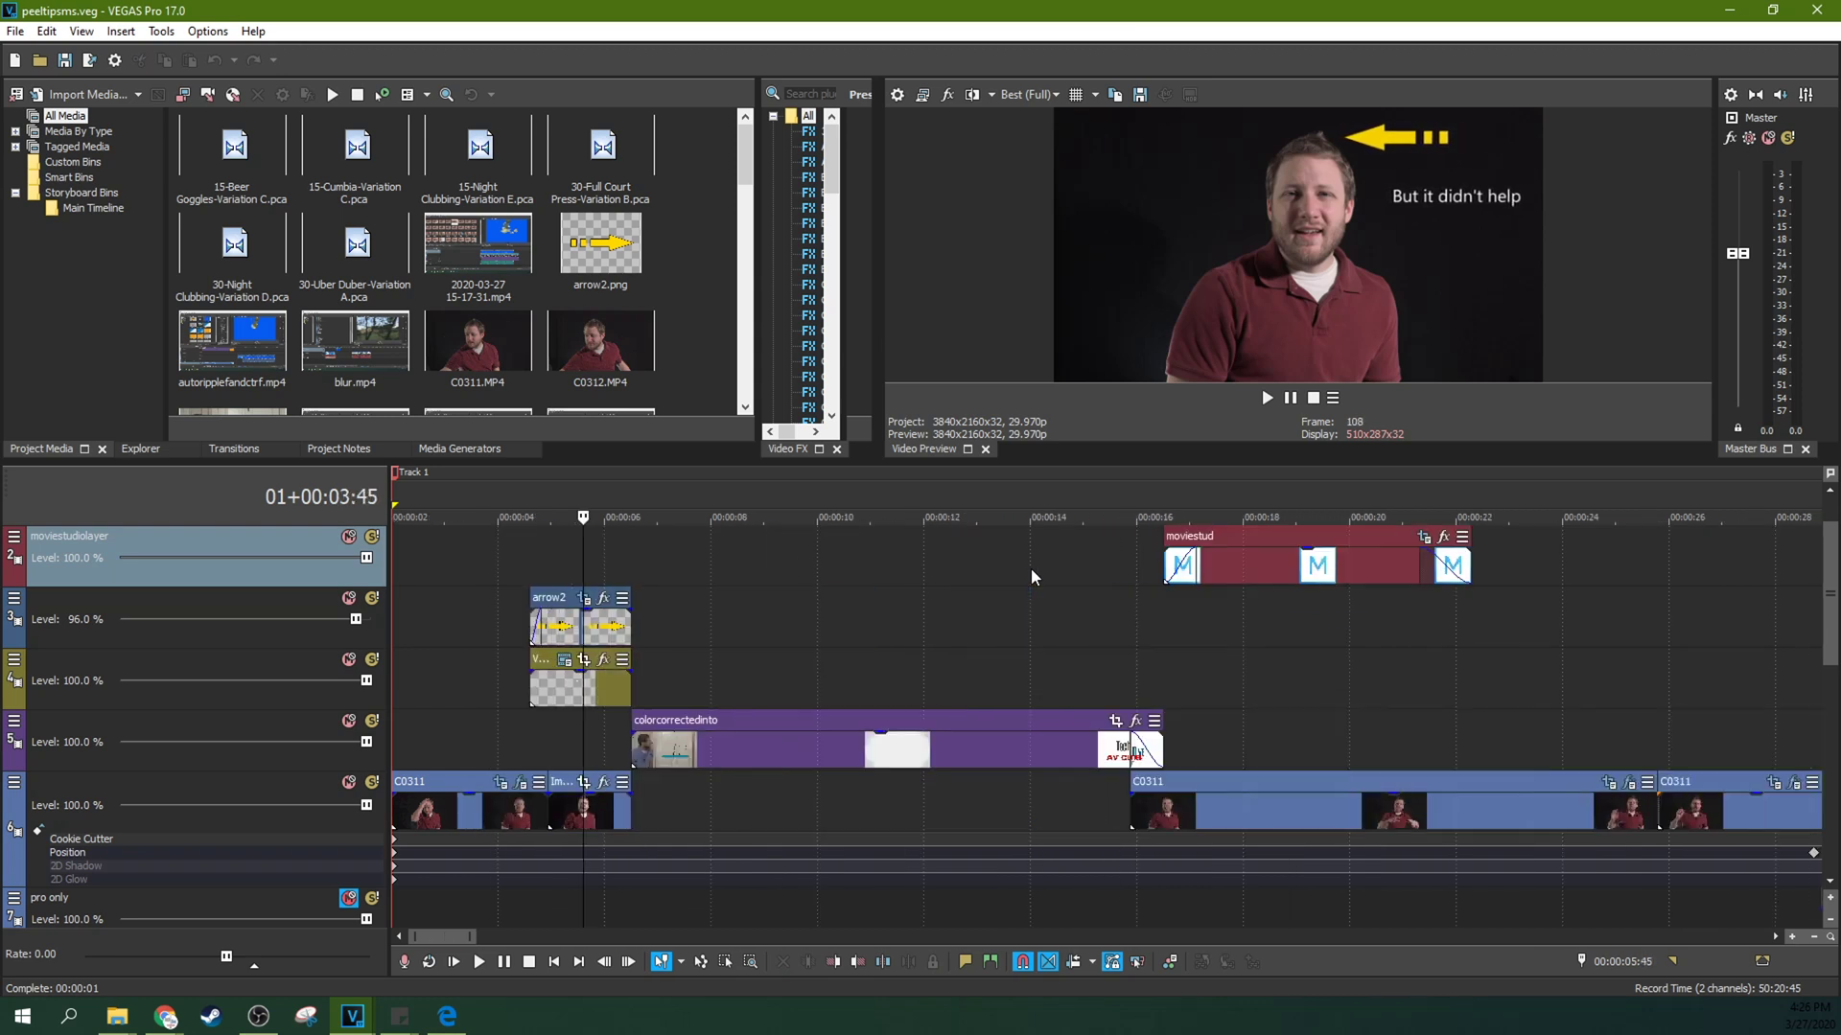
click(576, 553)
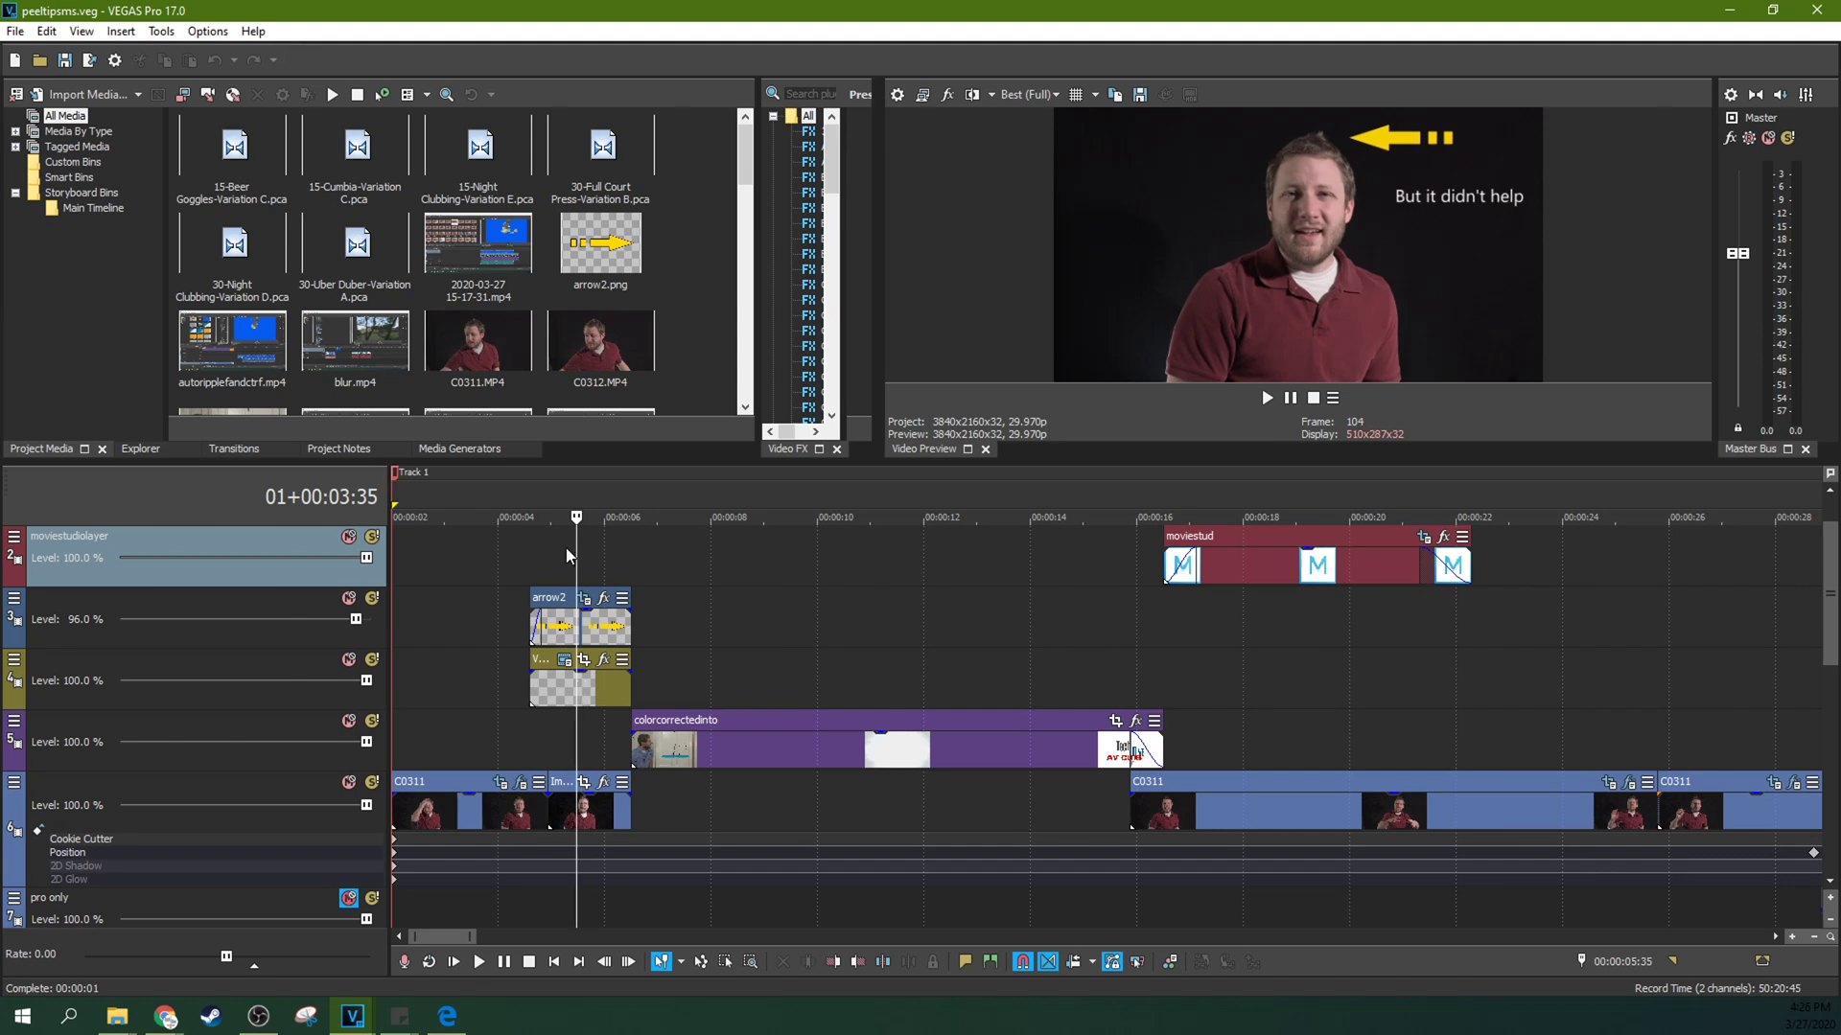
- Scrub through the colorcorrectedinto intro event up to the Tech Dive AV Club logo frame
click(850, 767)
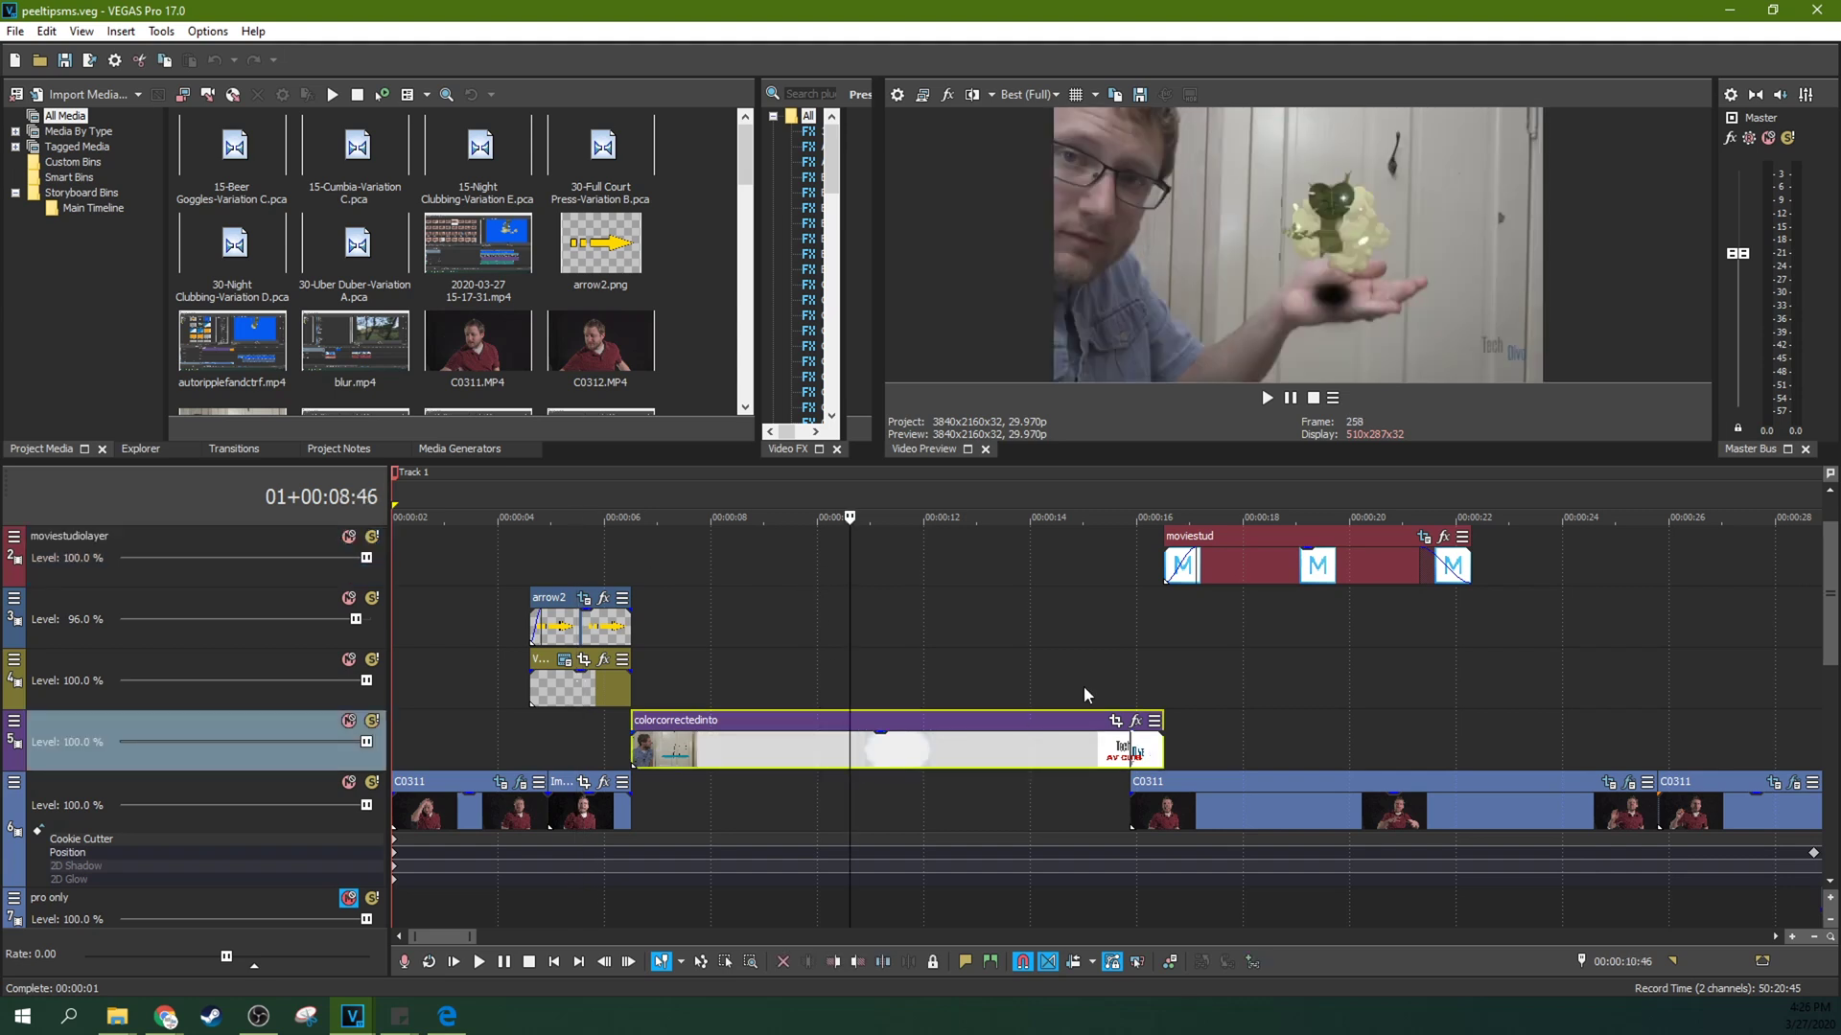
click(1072, 636)
click(870, 640)
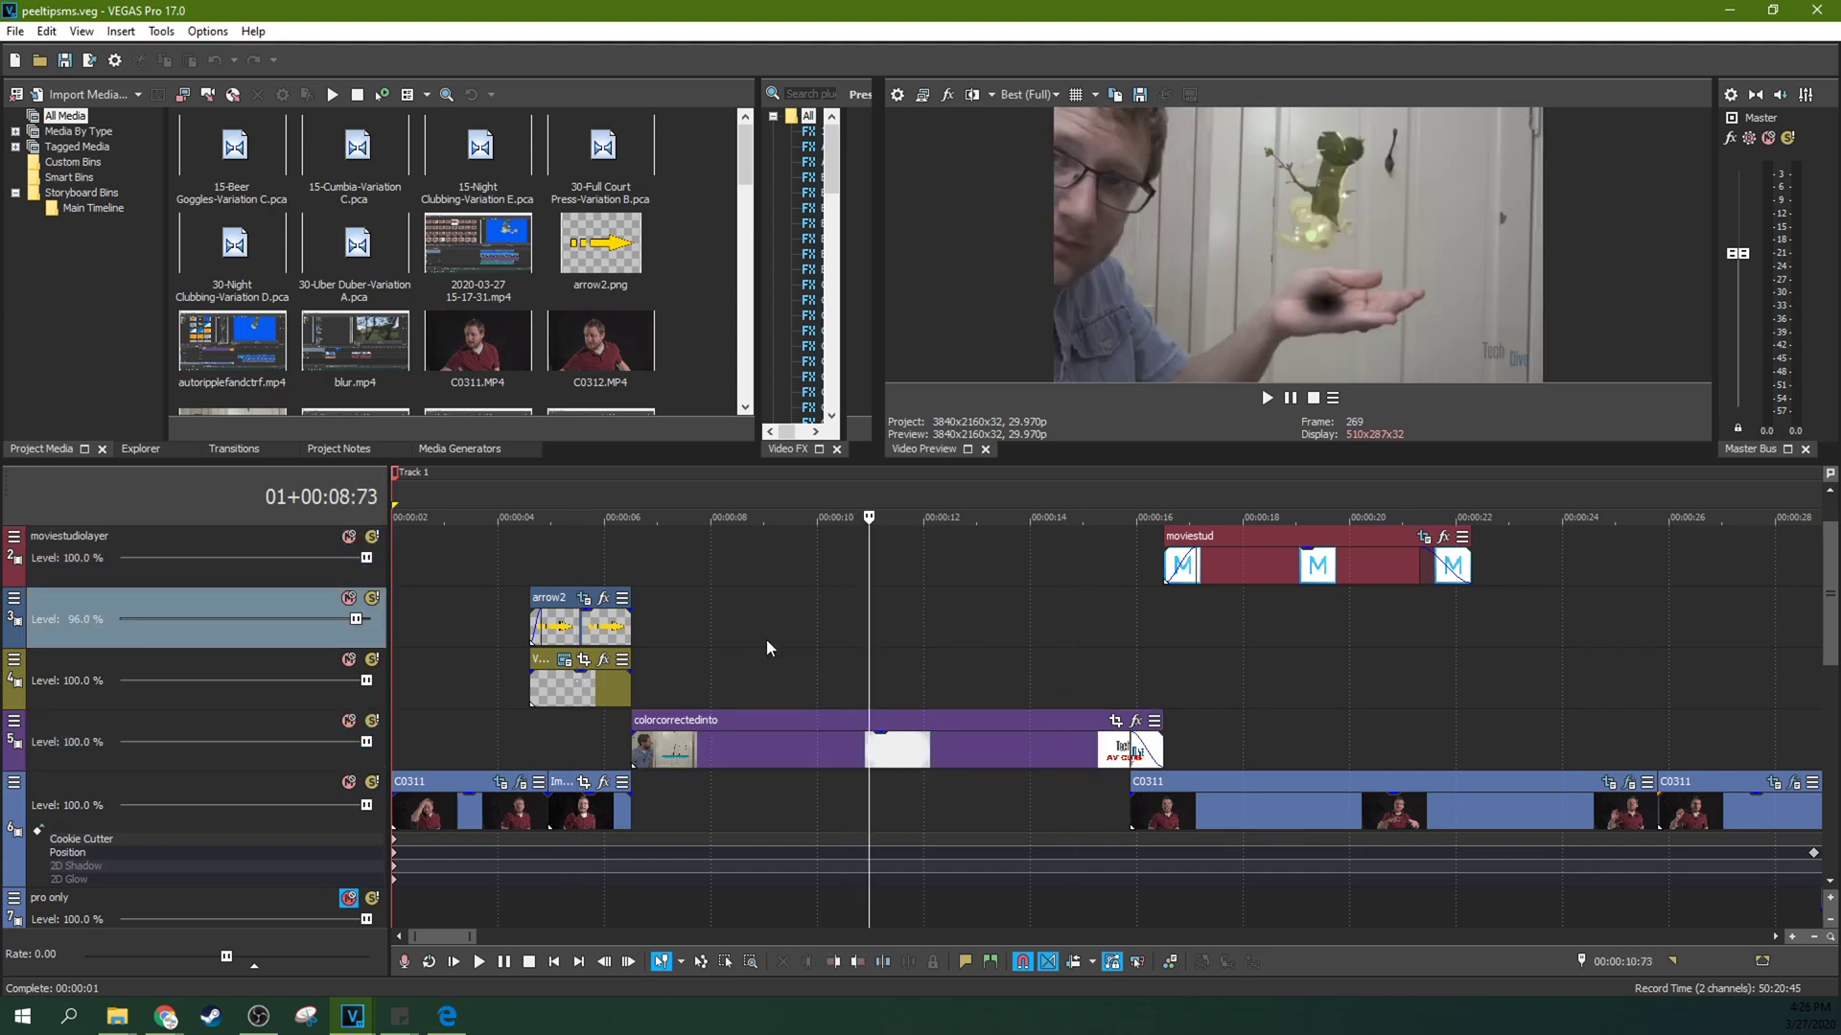
click(716, 647)
click(670, 648)
scroll(1027, 604, down, 2)
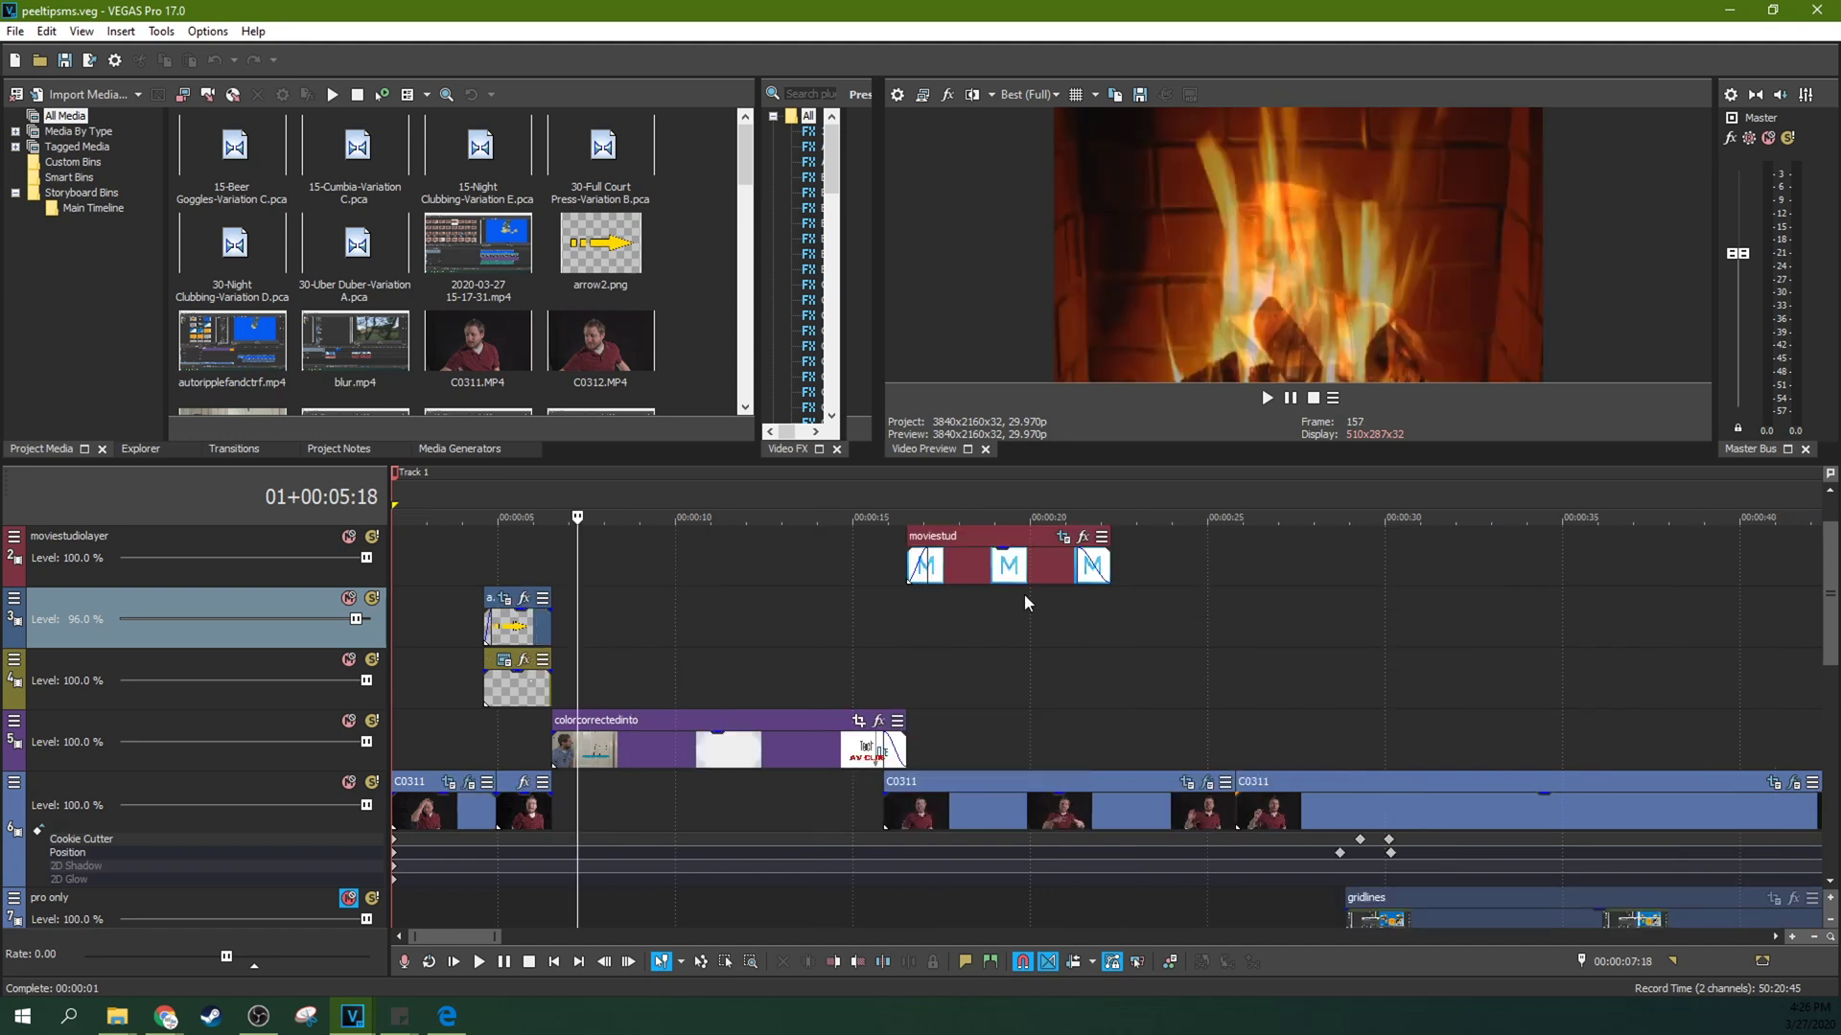
scroll(883, 660, up, 2)
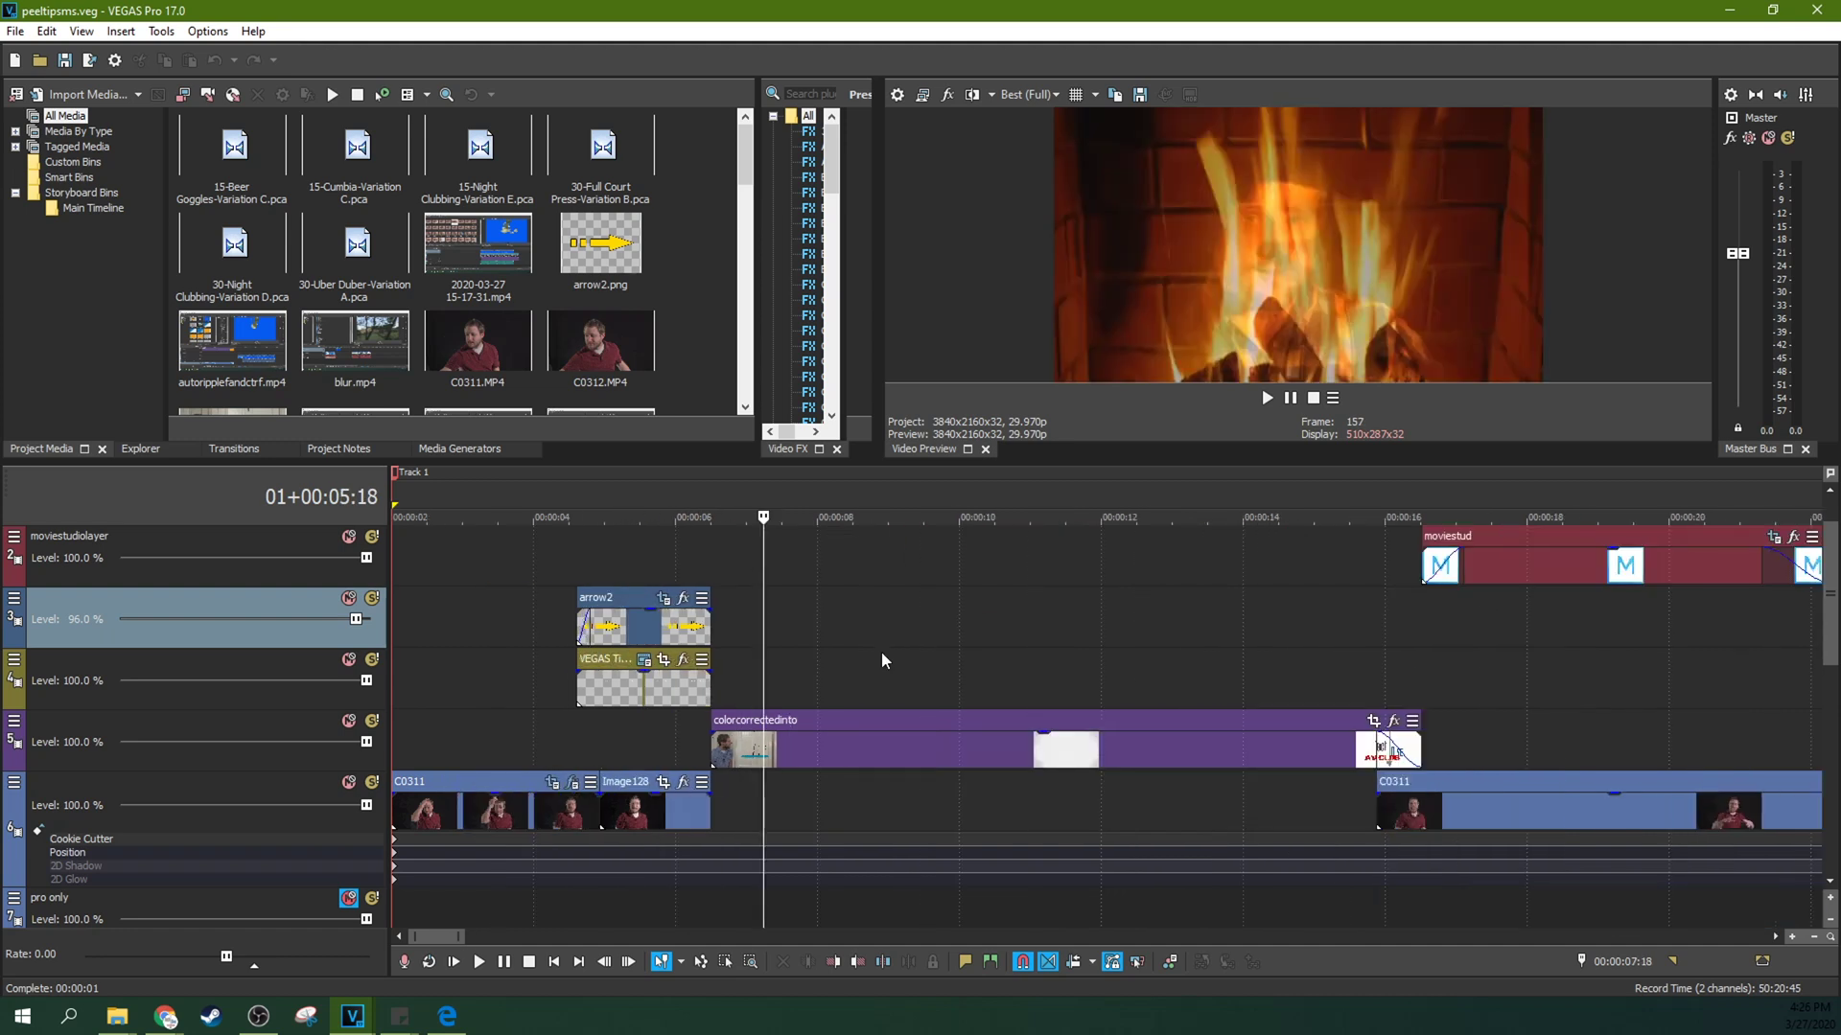
click(876, 744)
click(930, 758)
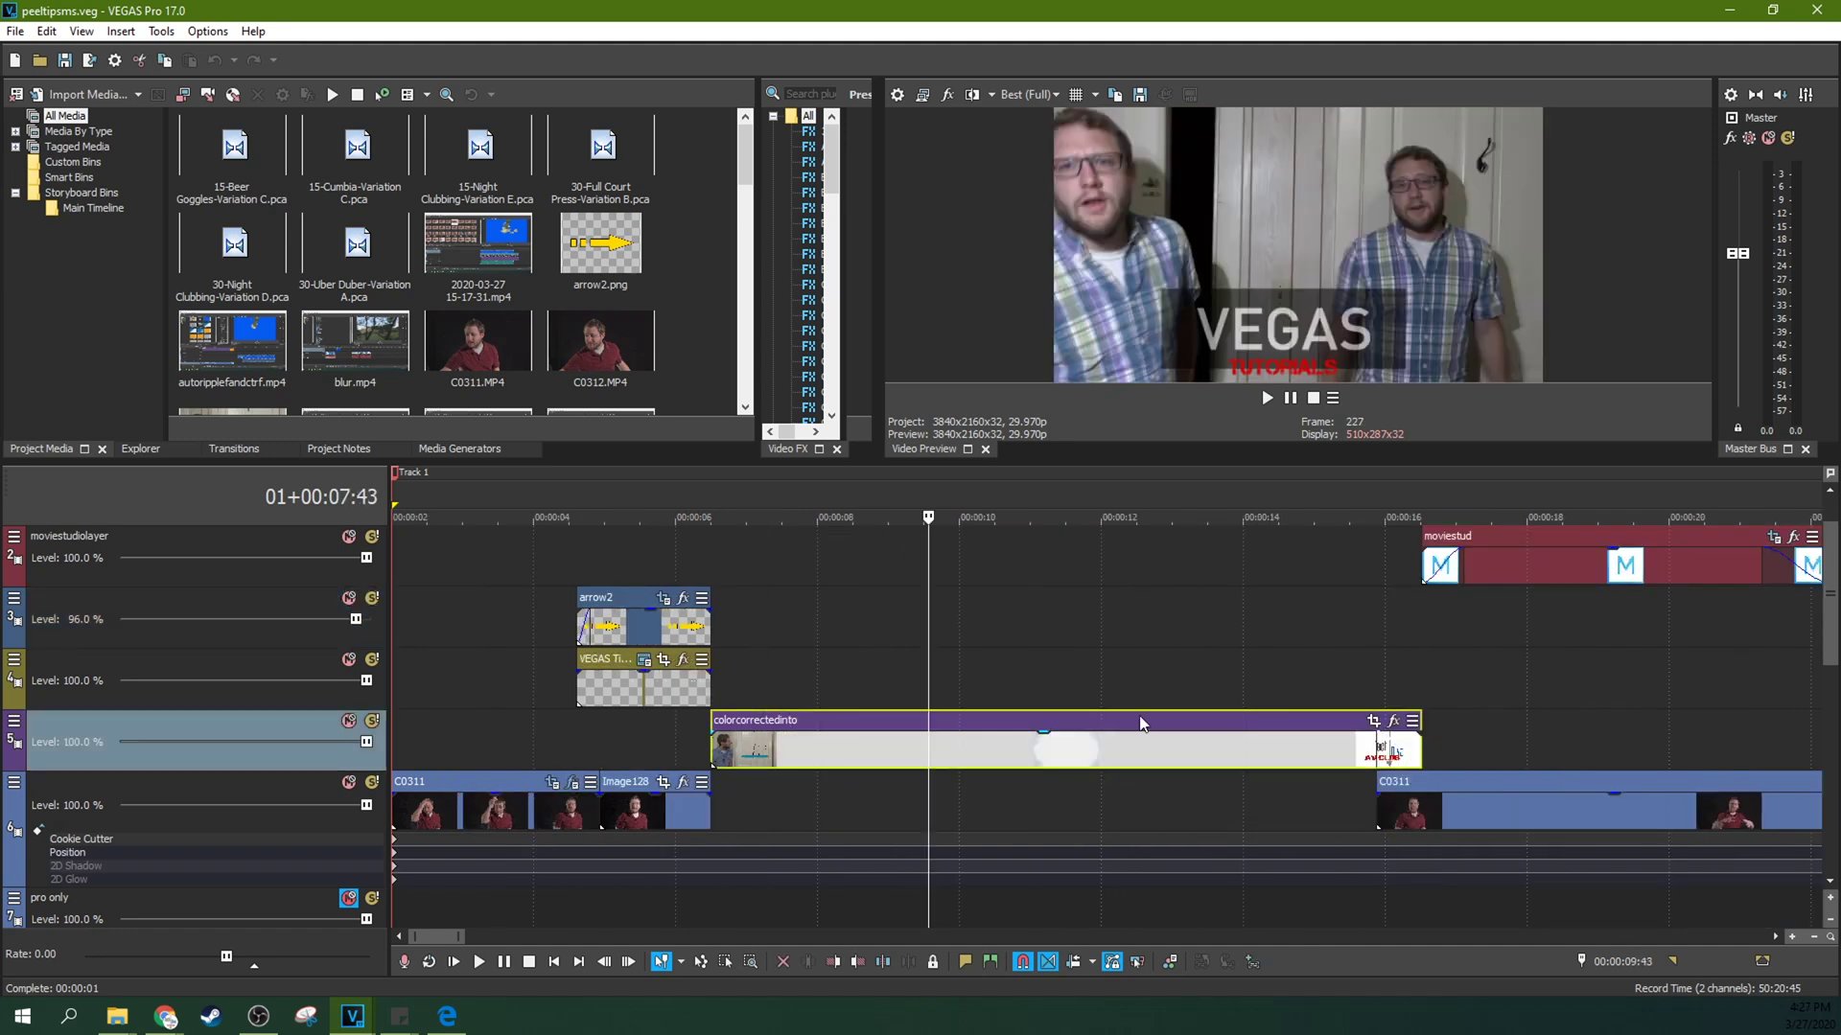
scroll(1141, 724, down, 2)
click(904, 682)
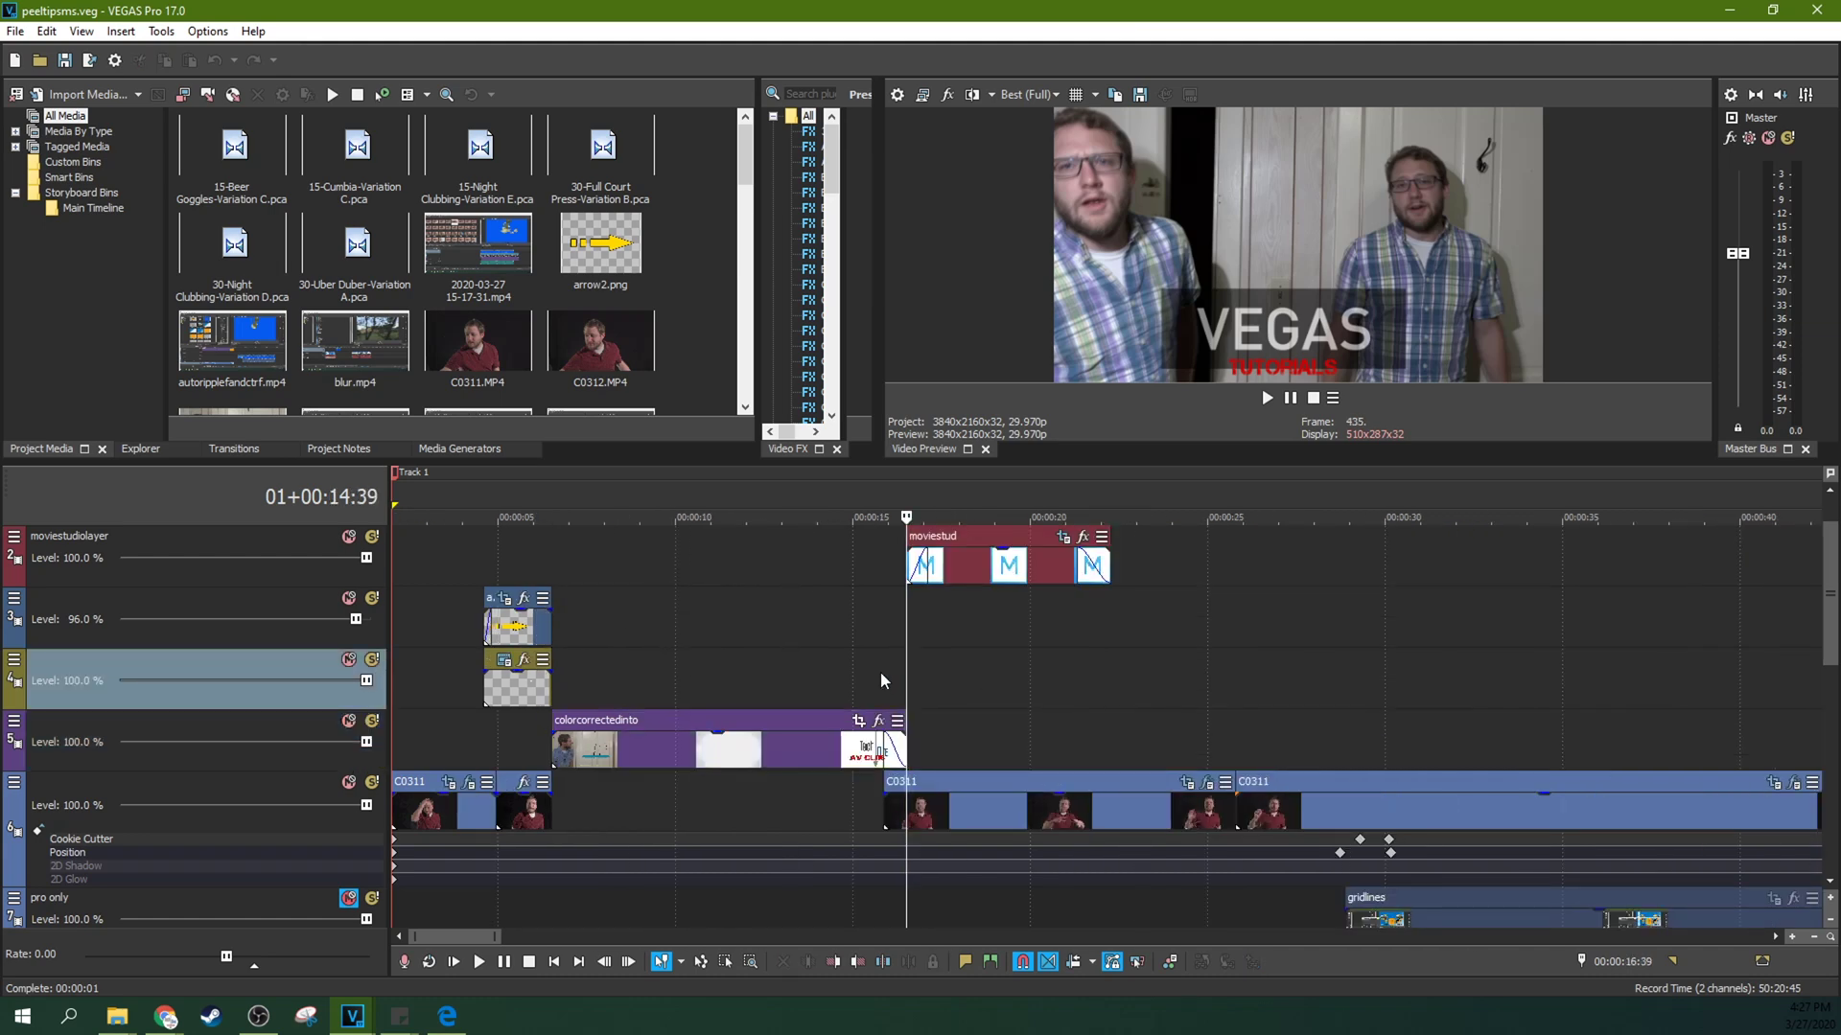
click(883, 671)
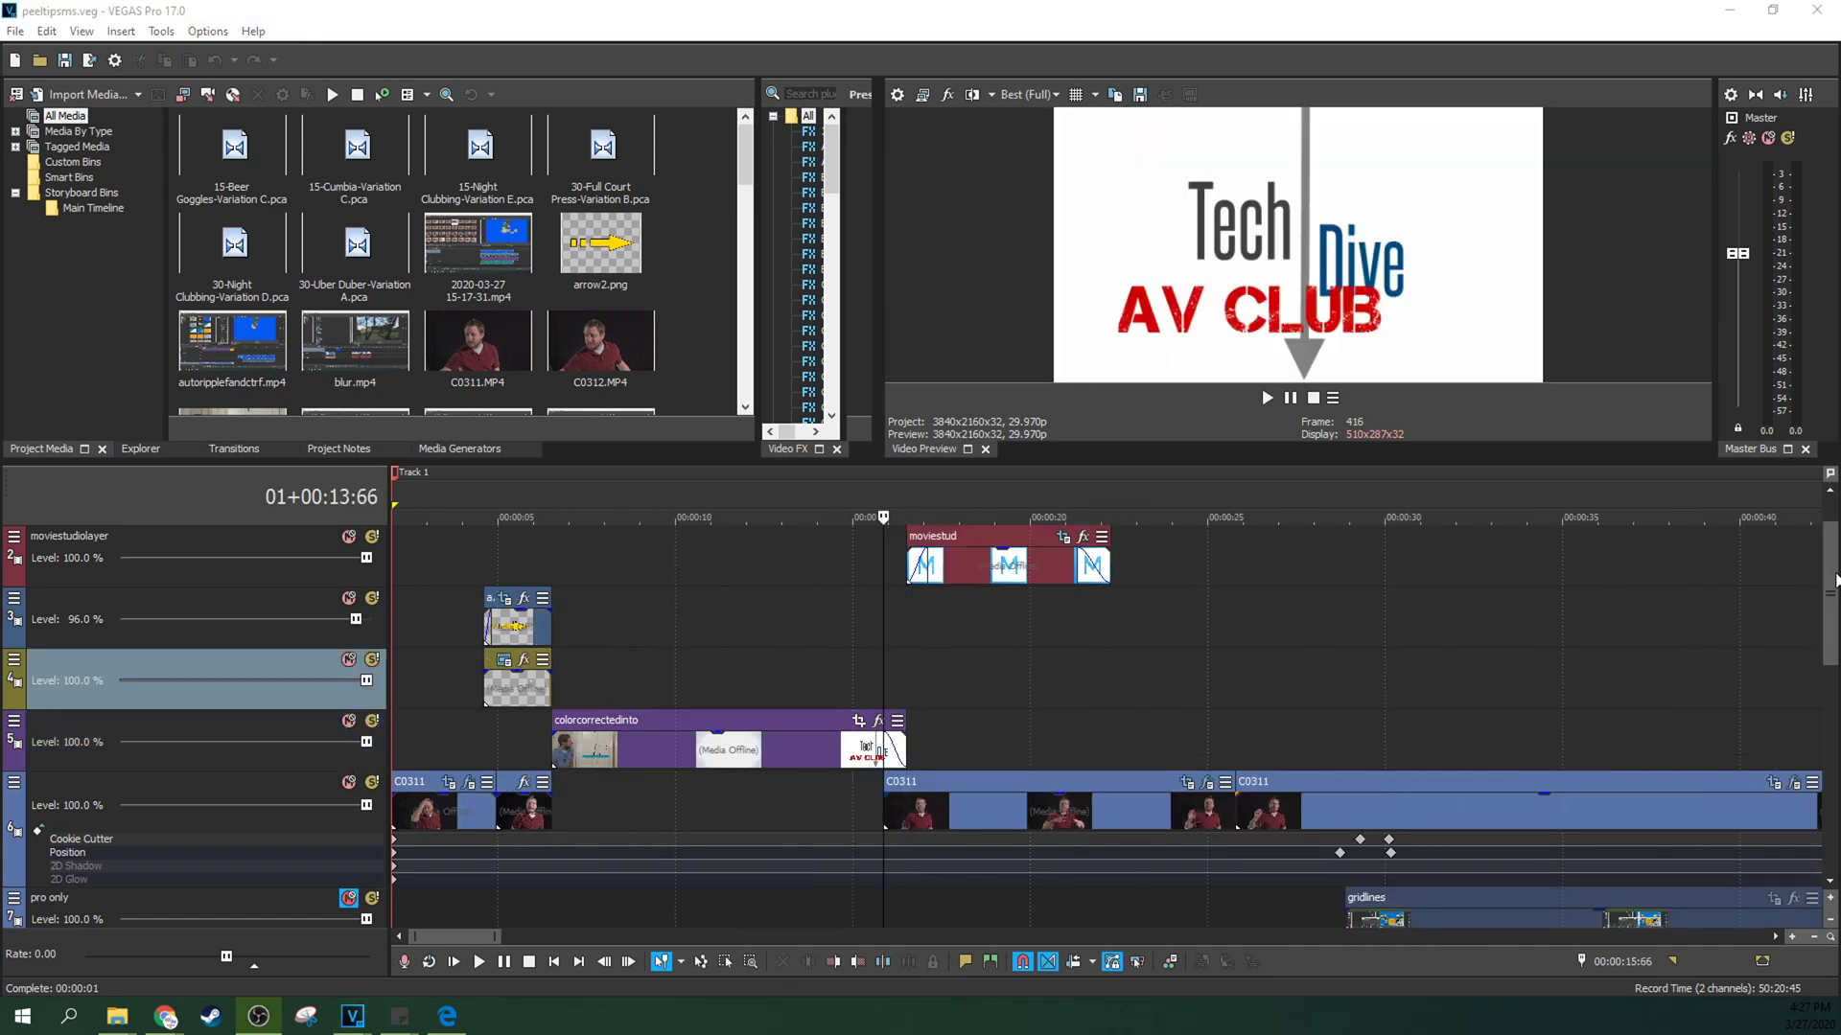
- Scrub between about 5 and 10 seconds, leave the playhead at 5:48, and show tracks 1–2
scroll(1807, 580, down, 3)
scroll(1800, 611, up, 2)
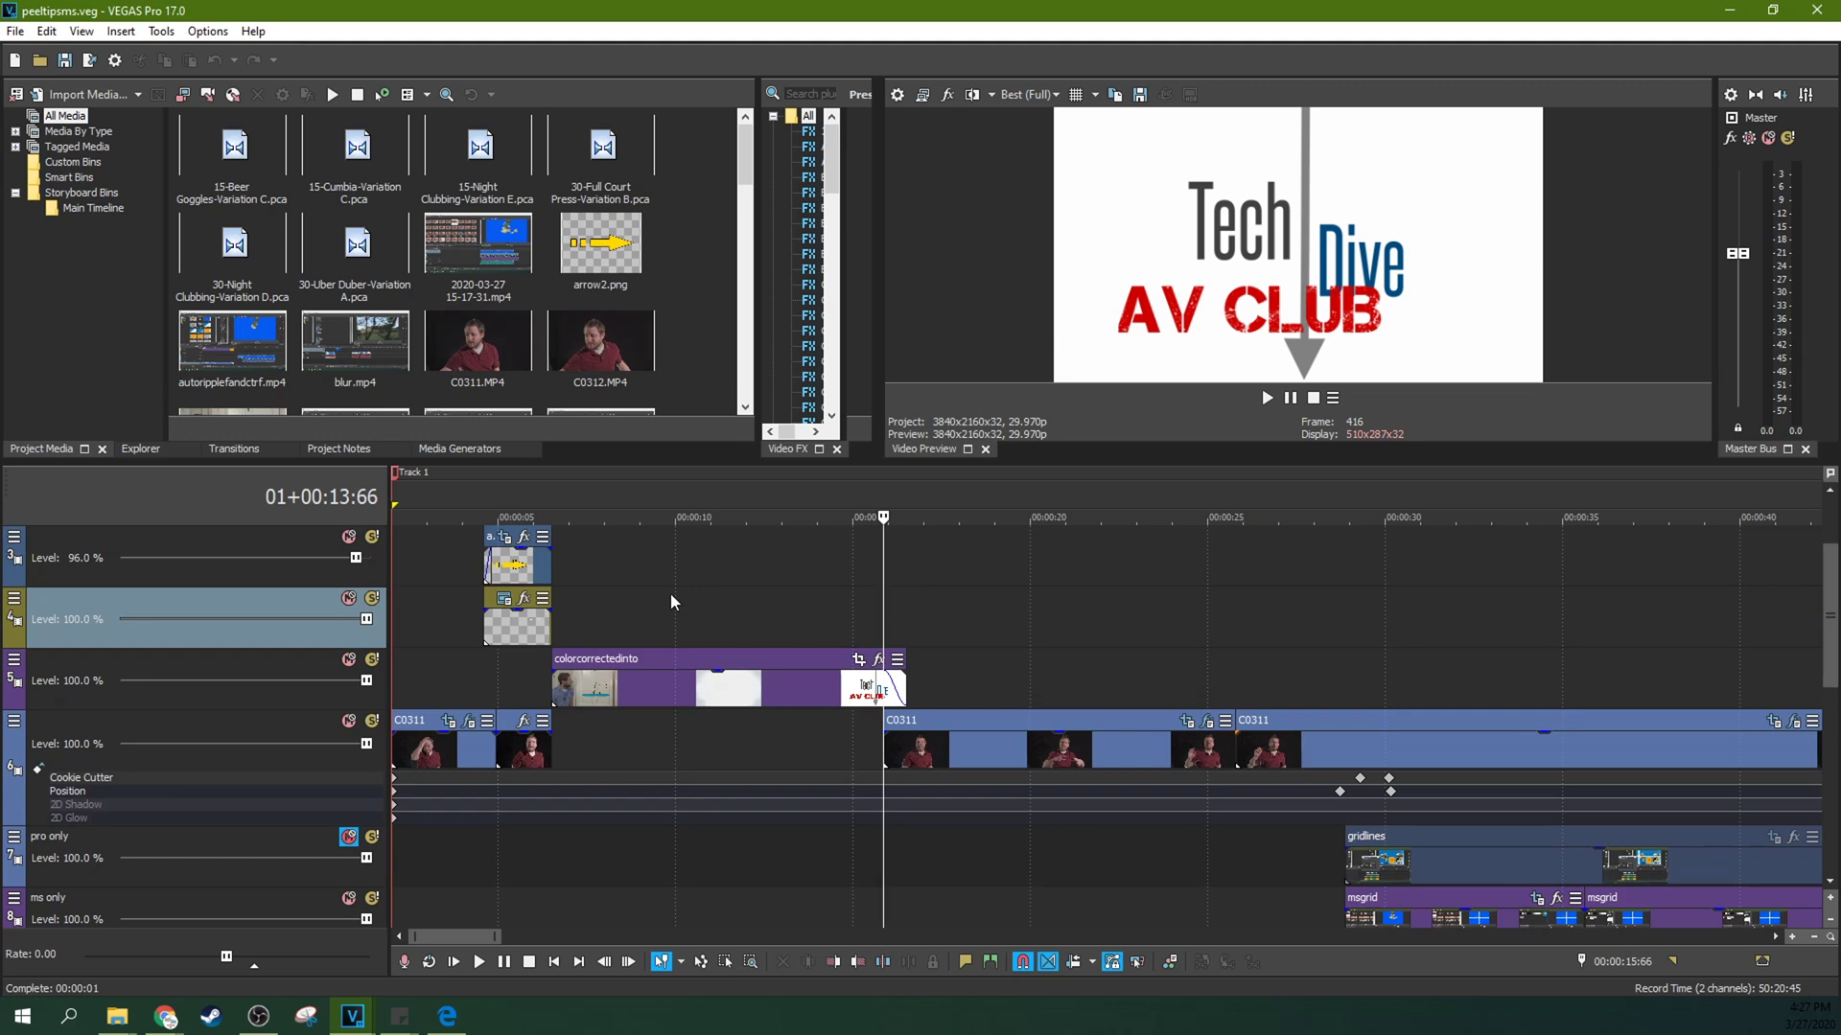
click(581, 572)
click(630, 599)
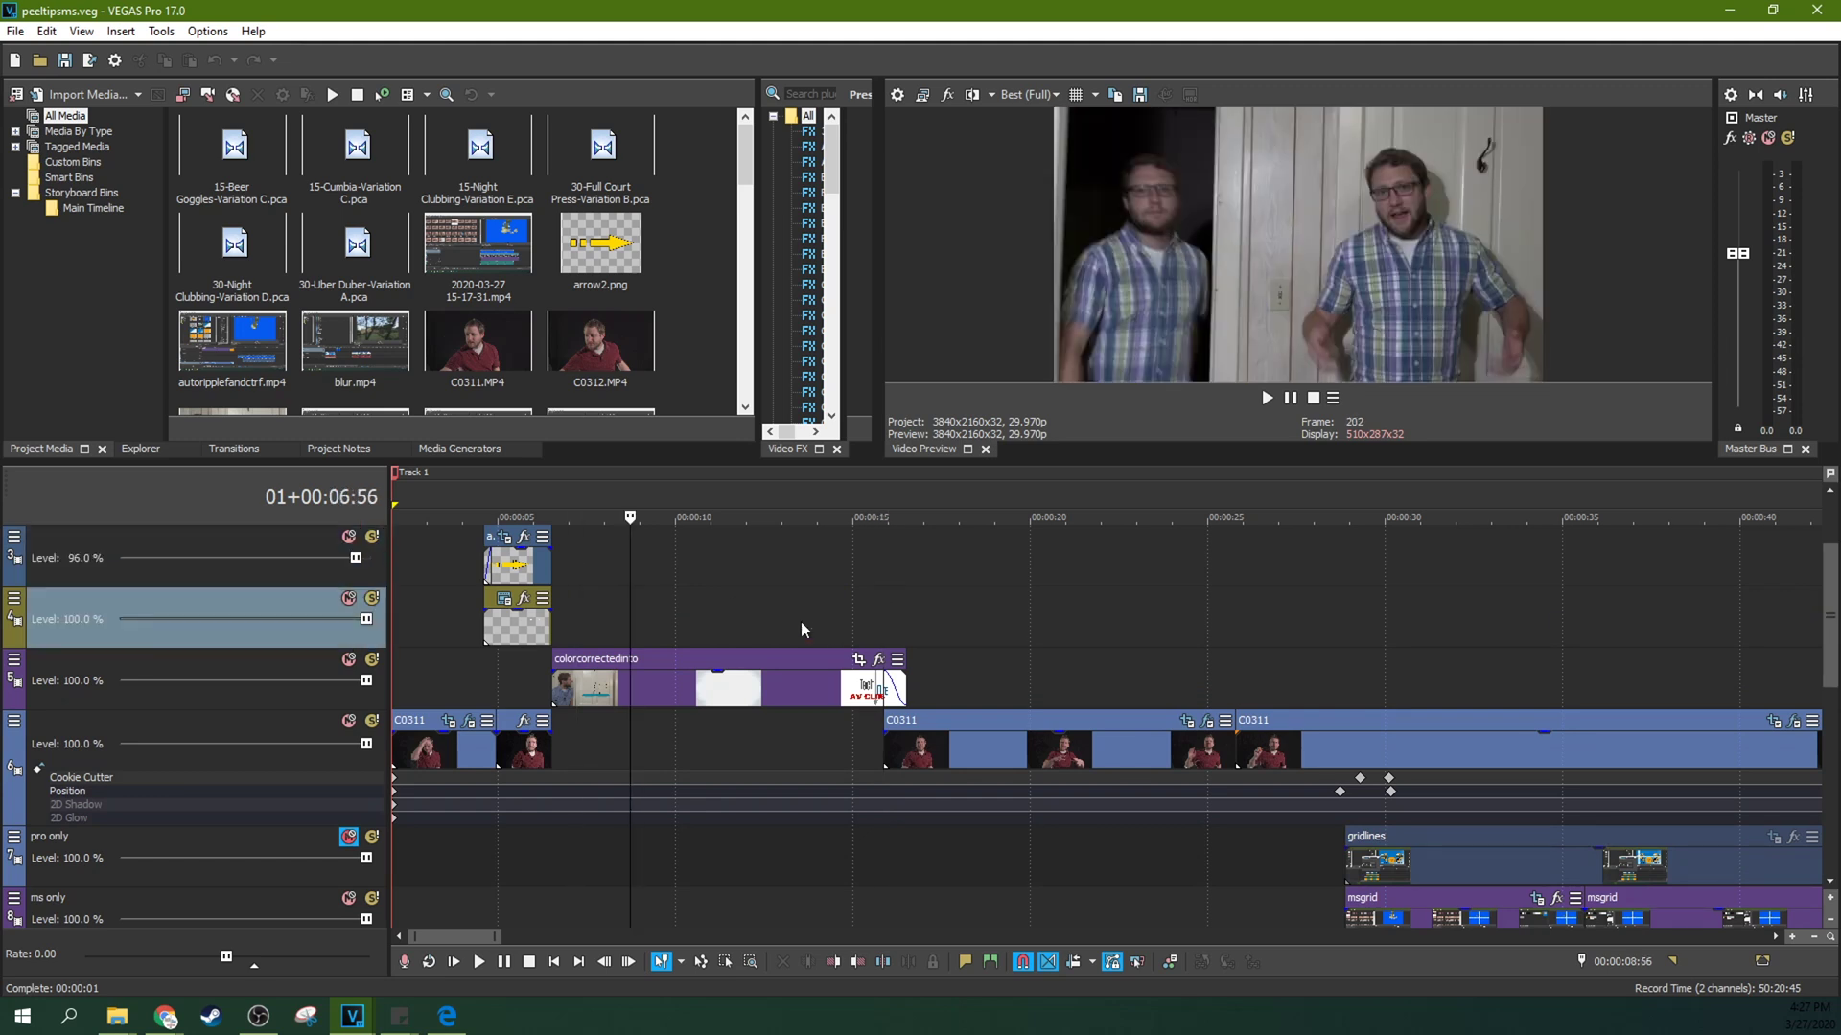
click(715, 621)
click(763, 622)
click(629, 627)
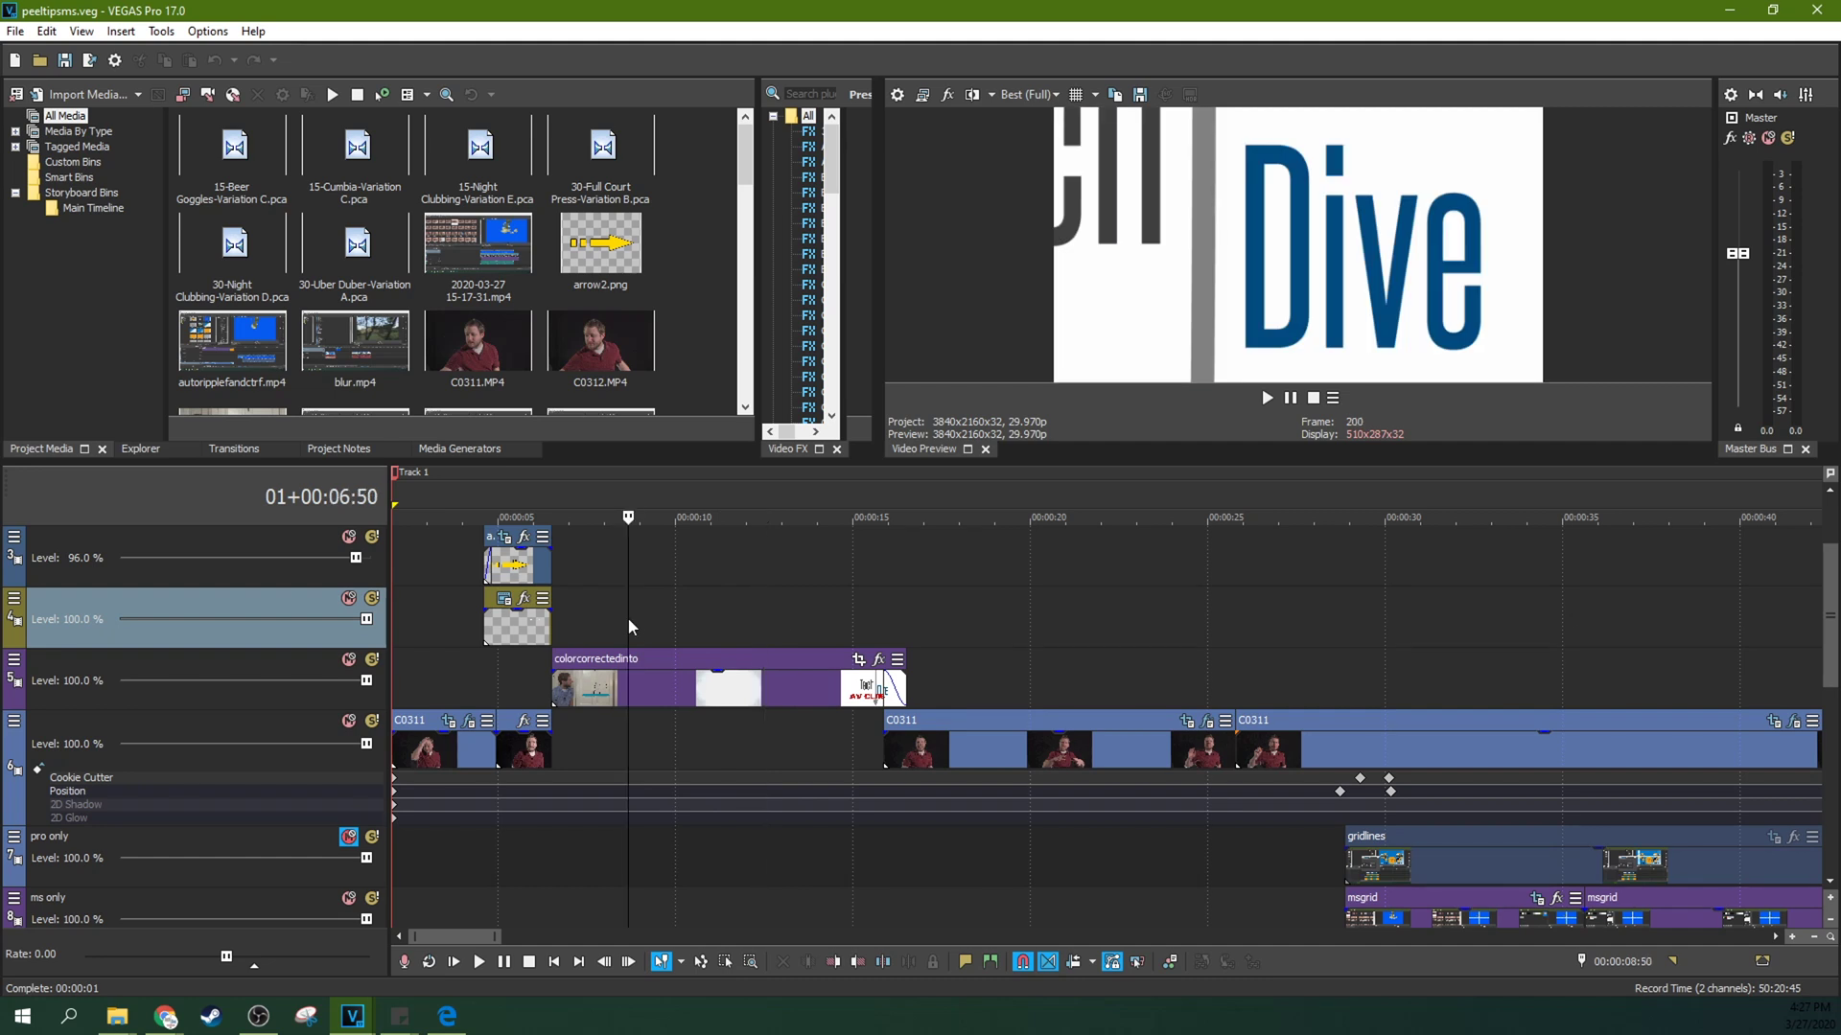
click(592, 604)
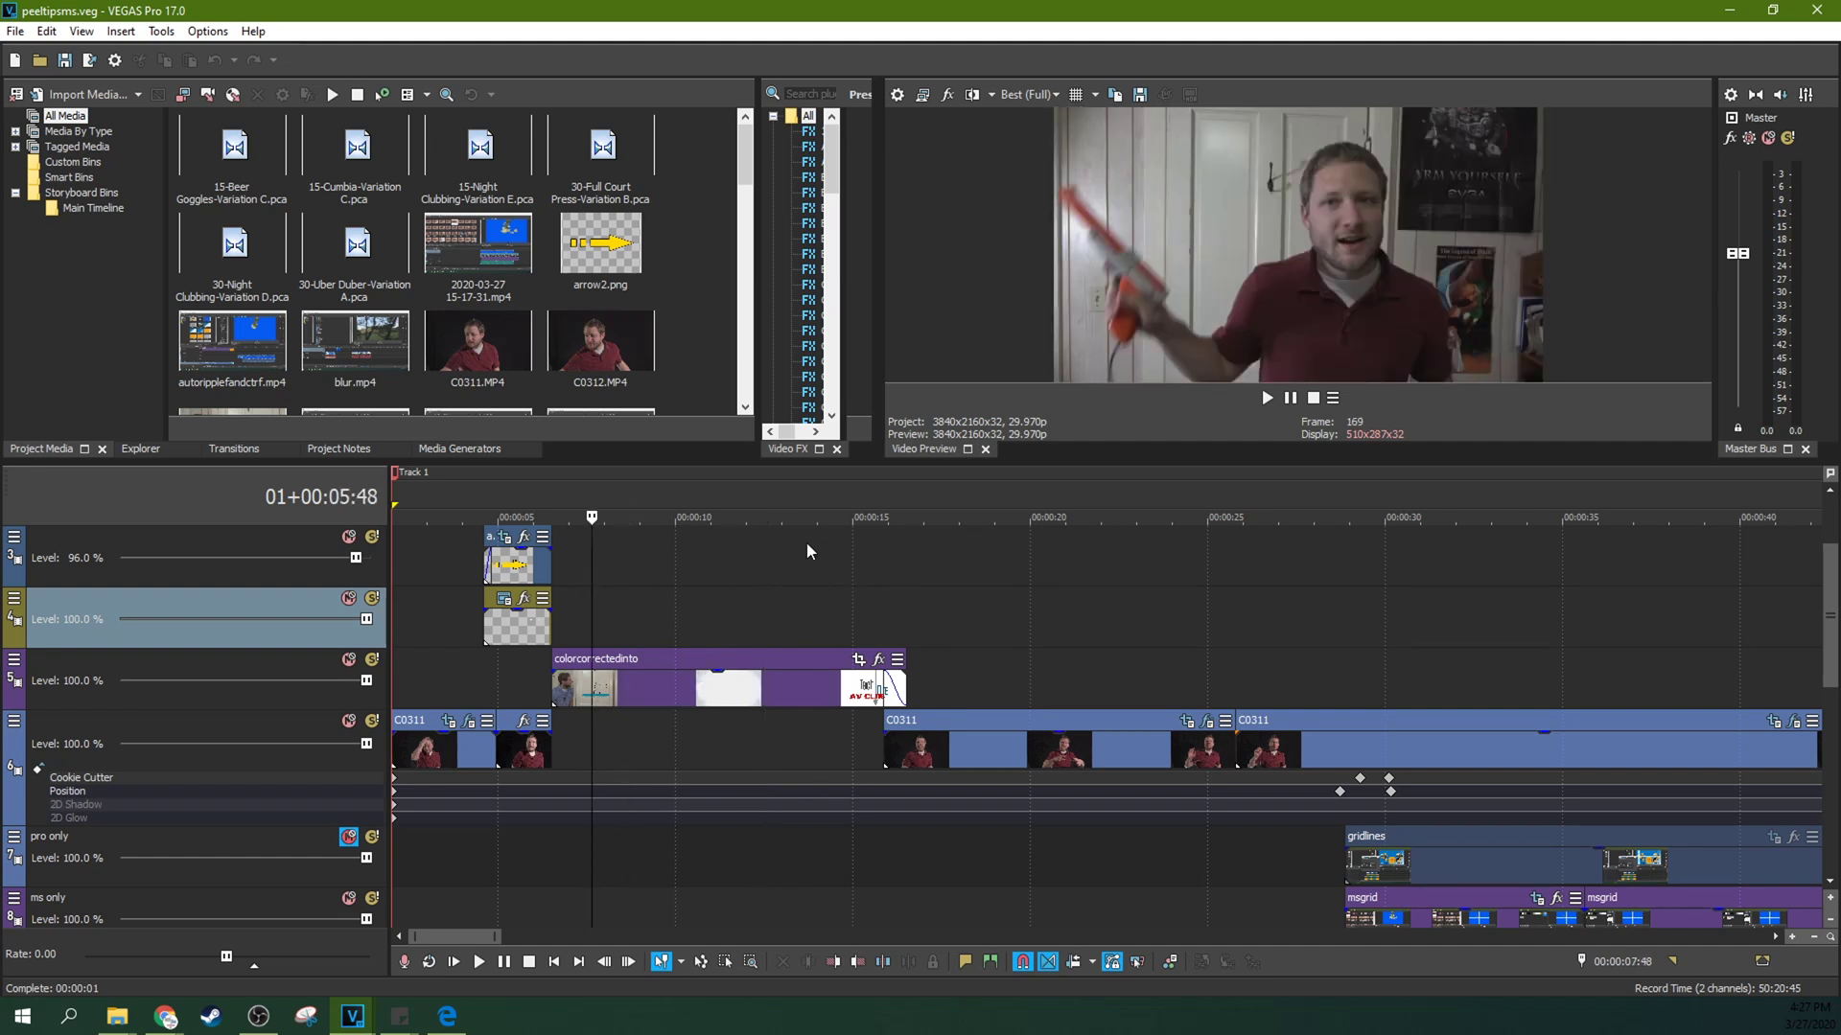
scroll(1817, 624, up, 2)
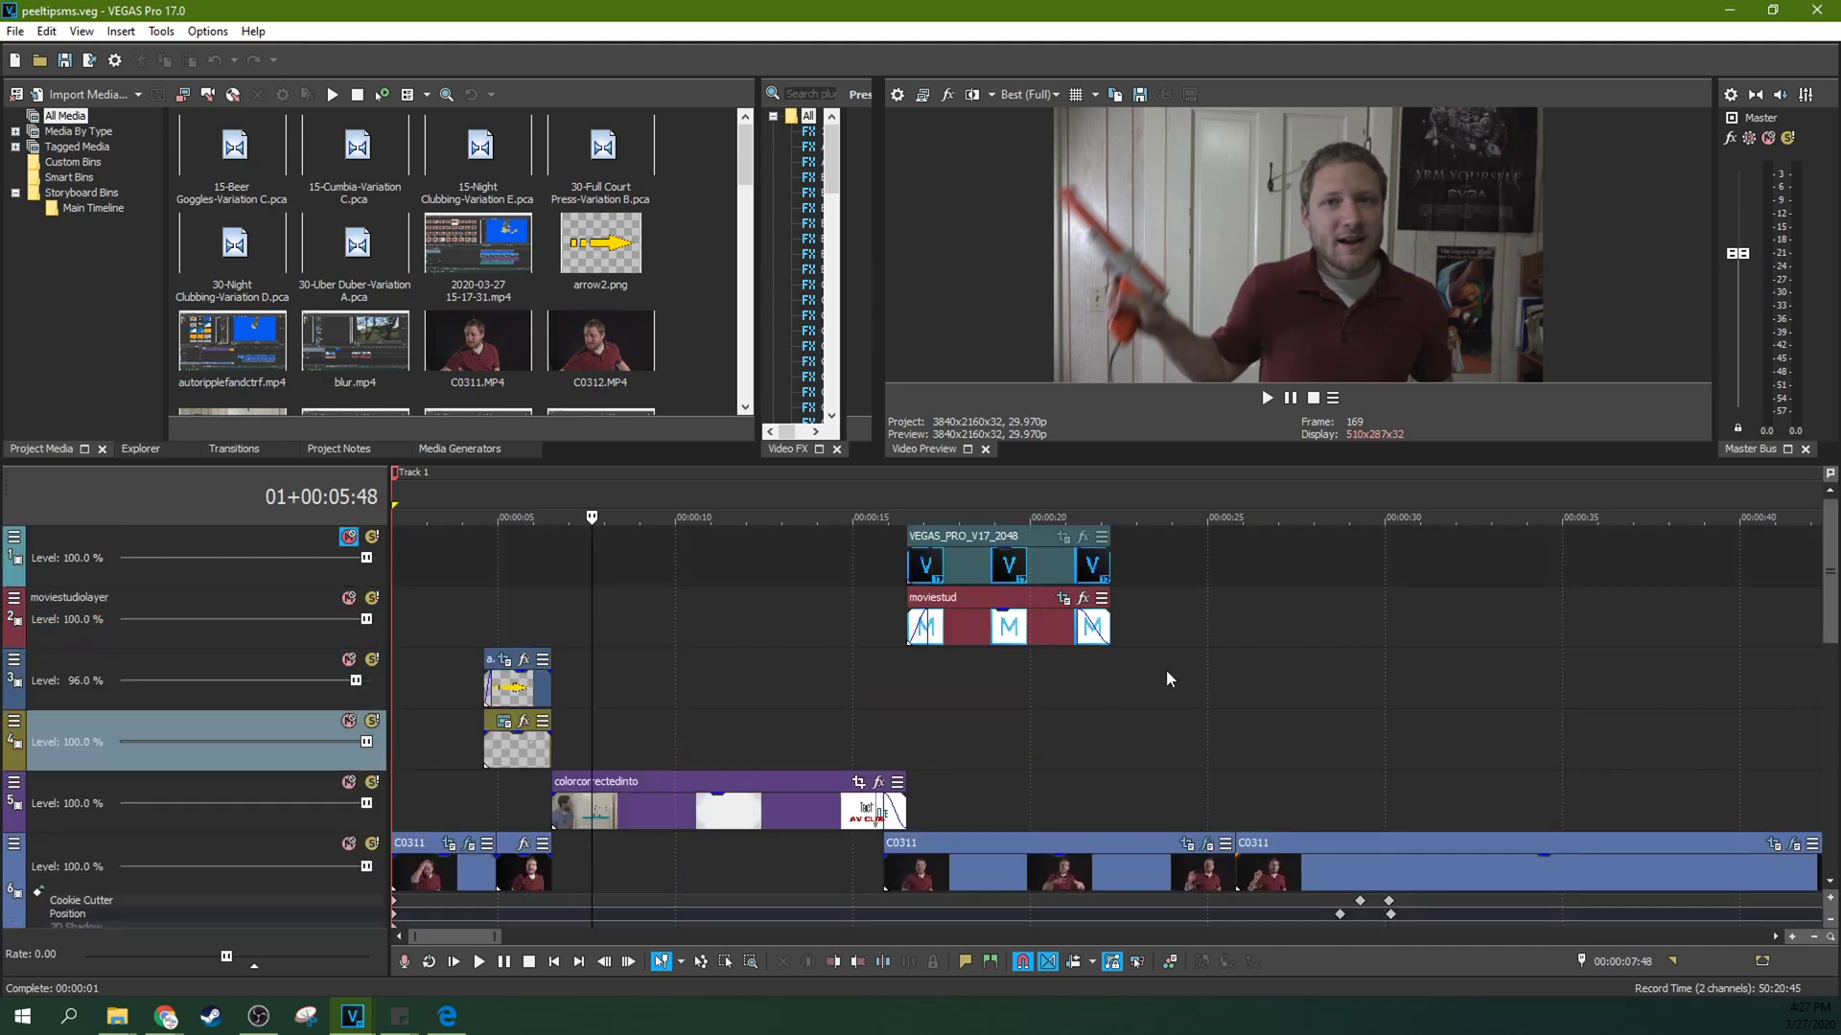
- Preview the moviestud logo clip at 00:18:34, then unmute track 1 and mute moviestudiolayer
click(970, 638)
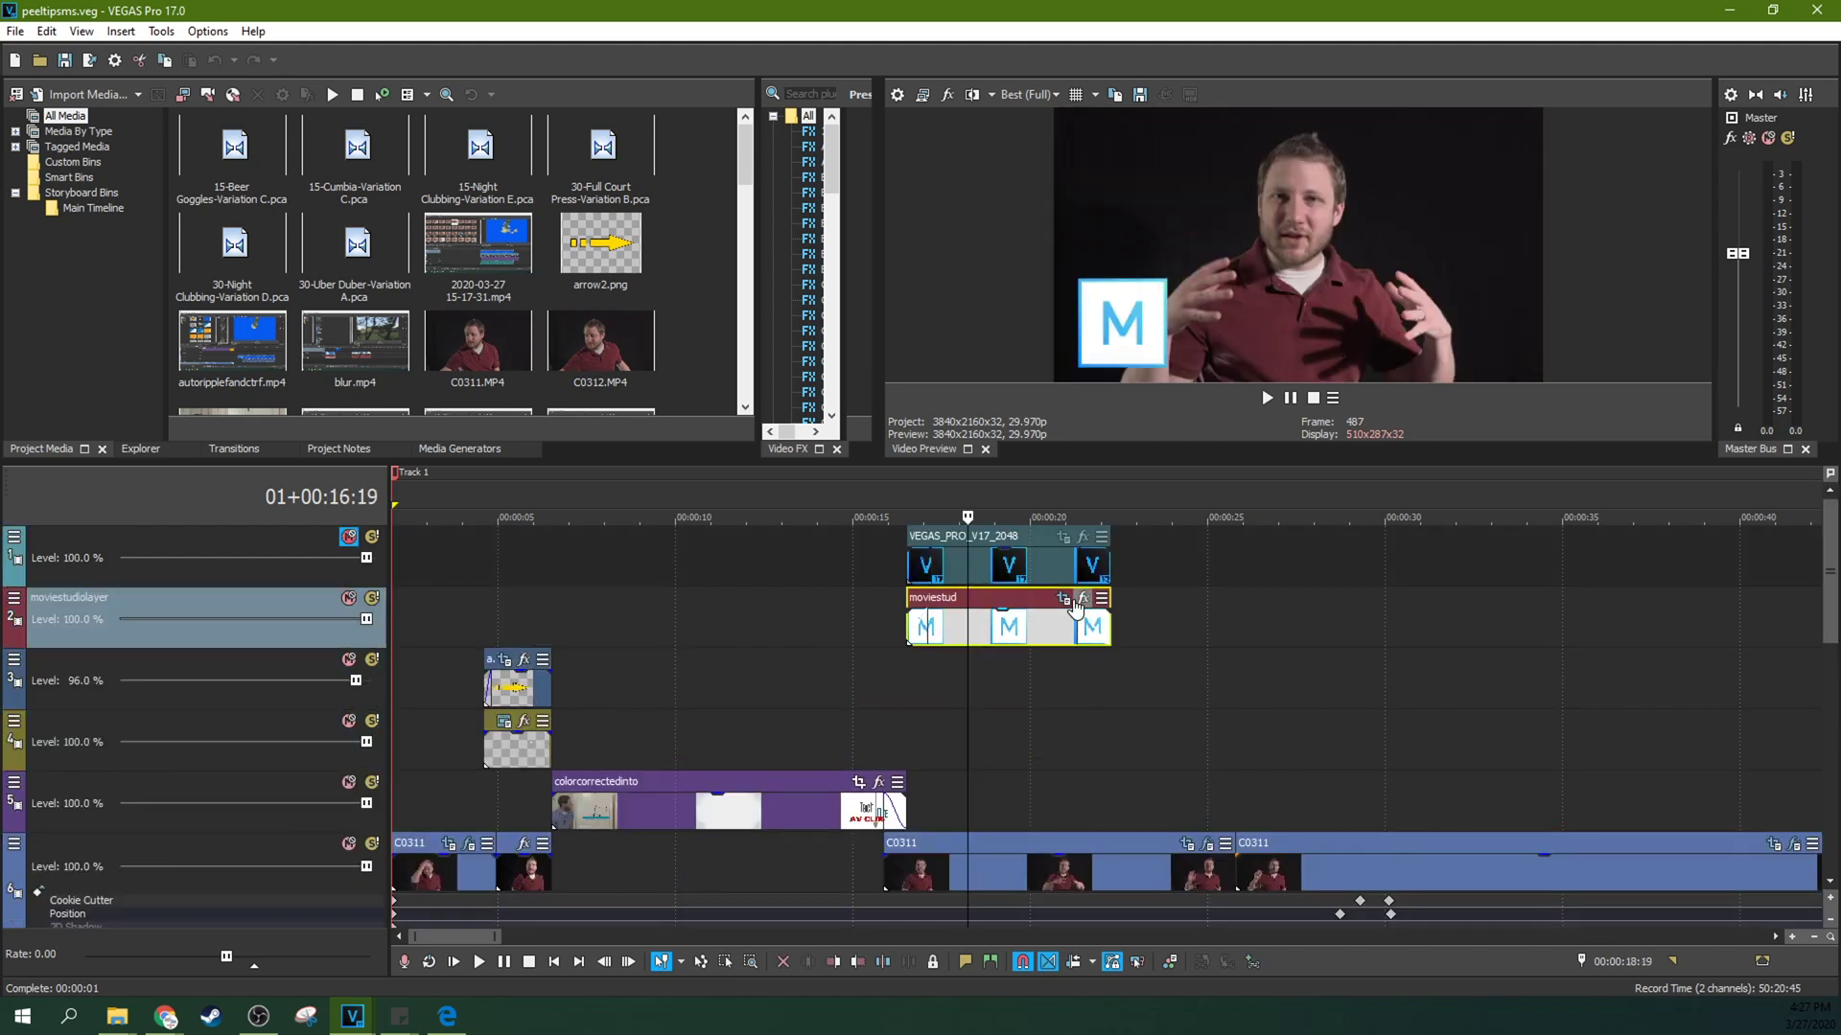
click(1045, 623)
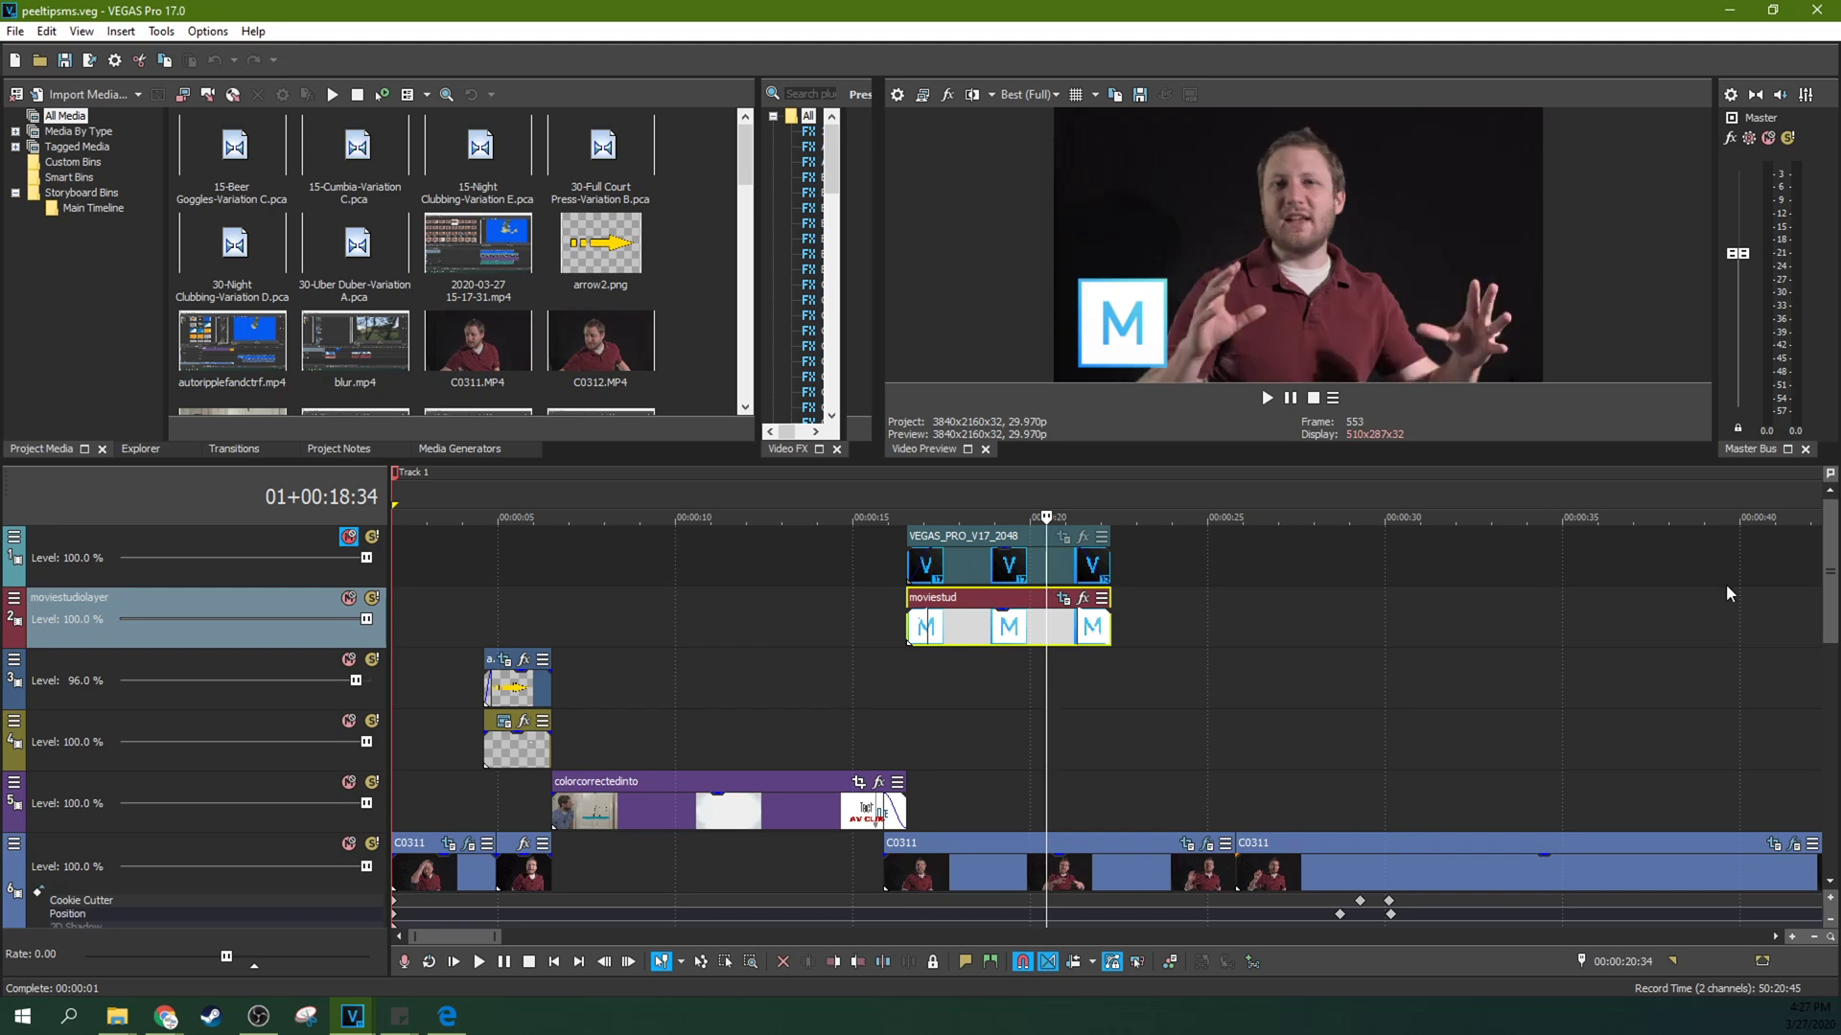
scroll(1630, 599, down, 4)
scroll(1235, 601, down, 2)
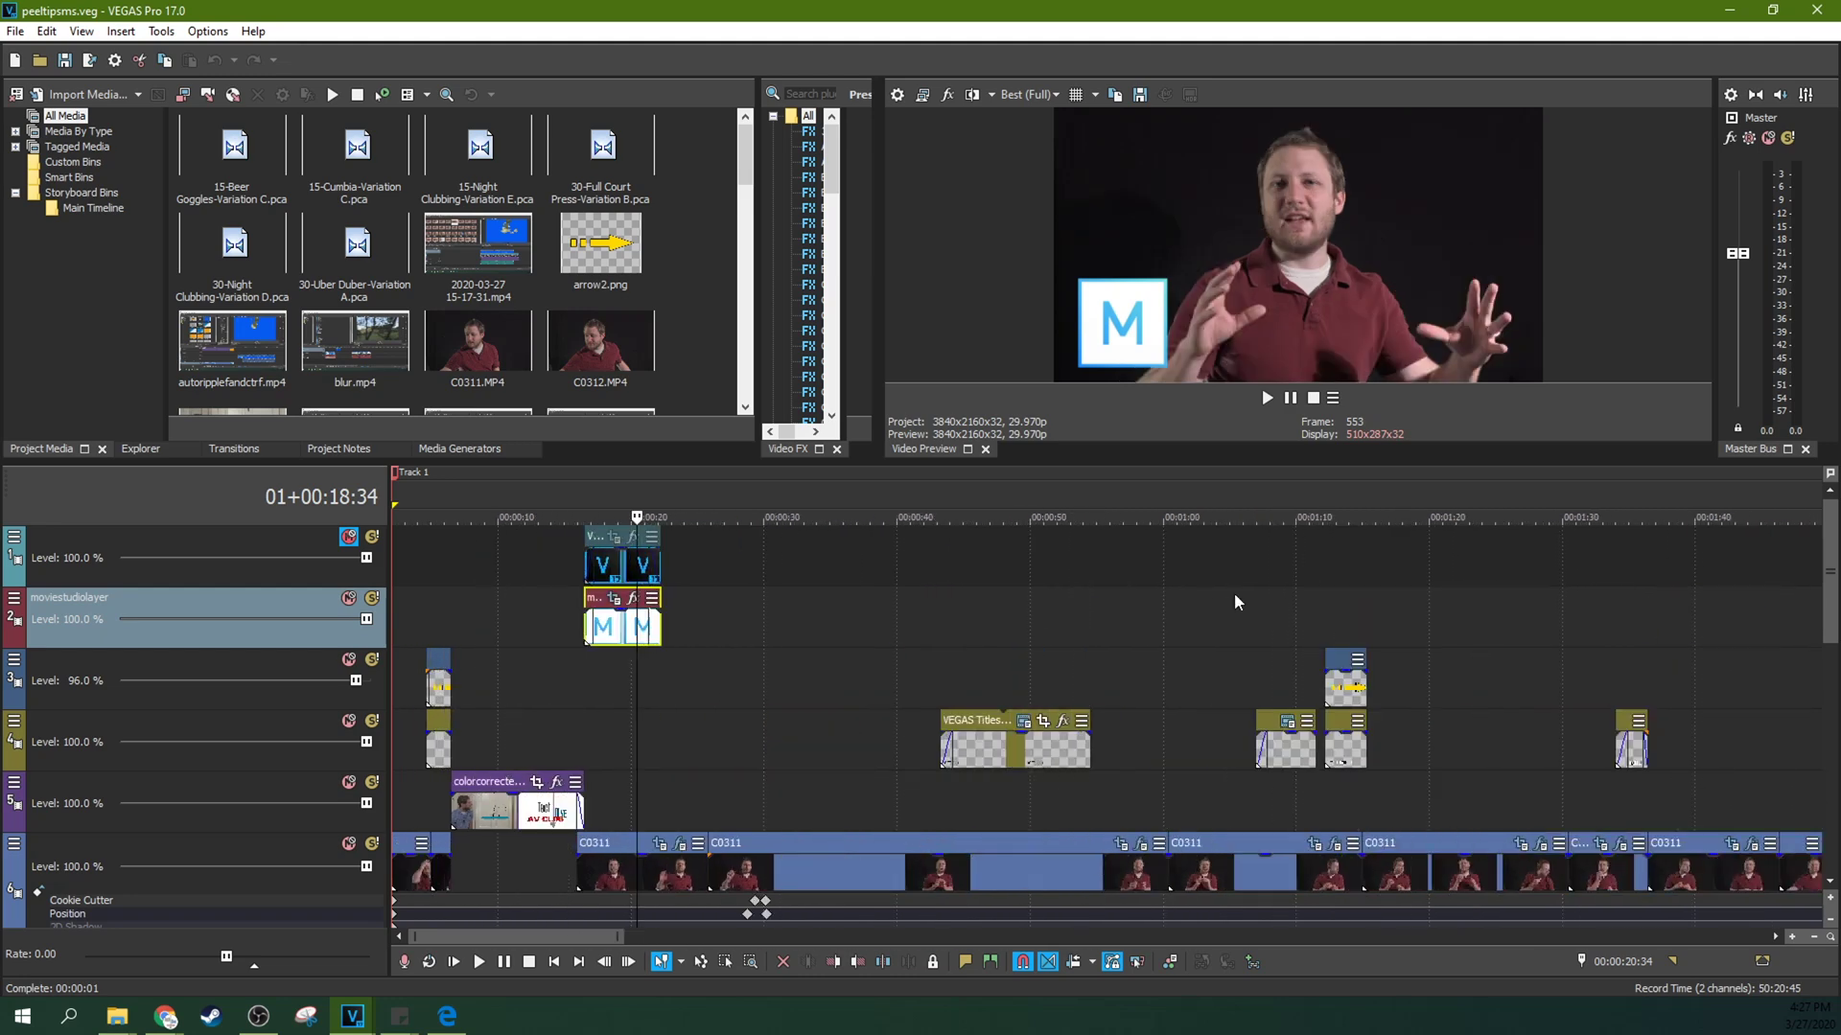
scroll(1234, 593, up, 2)
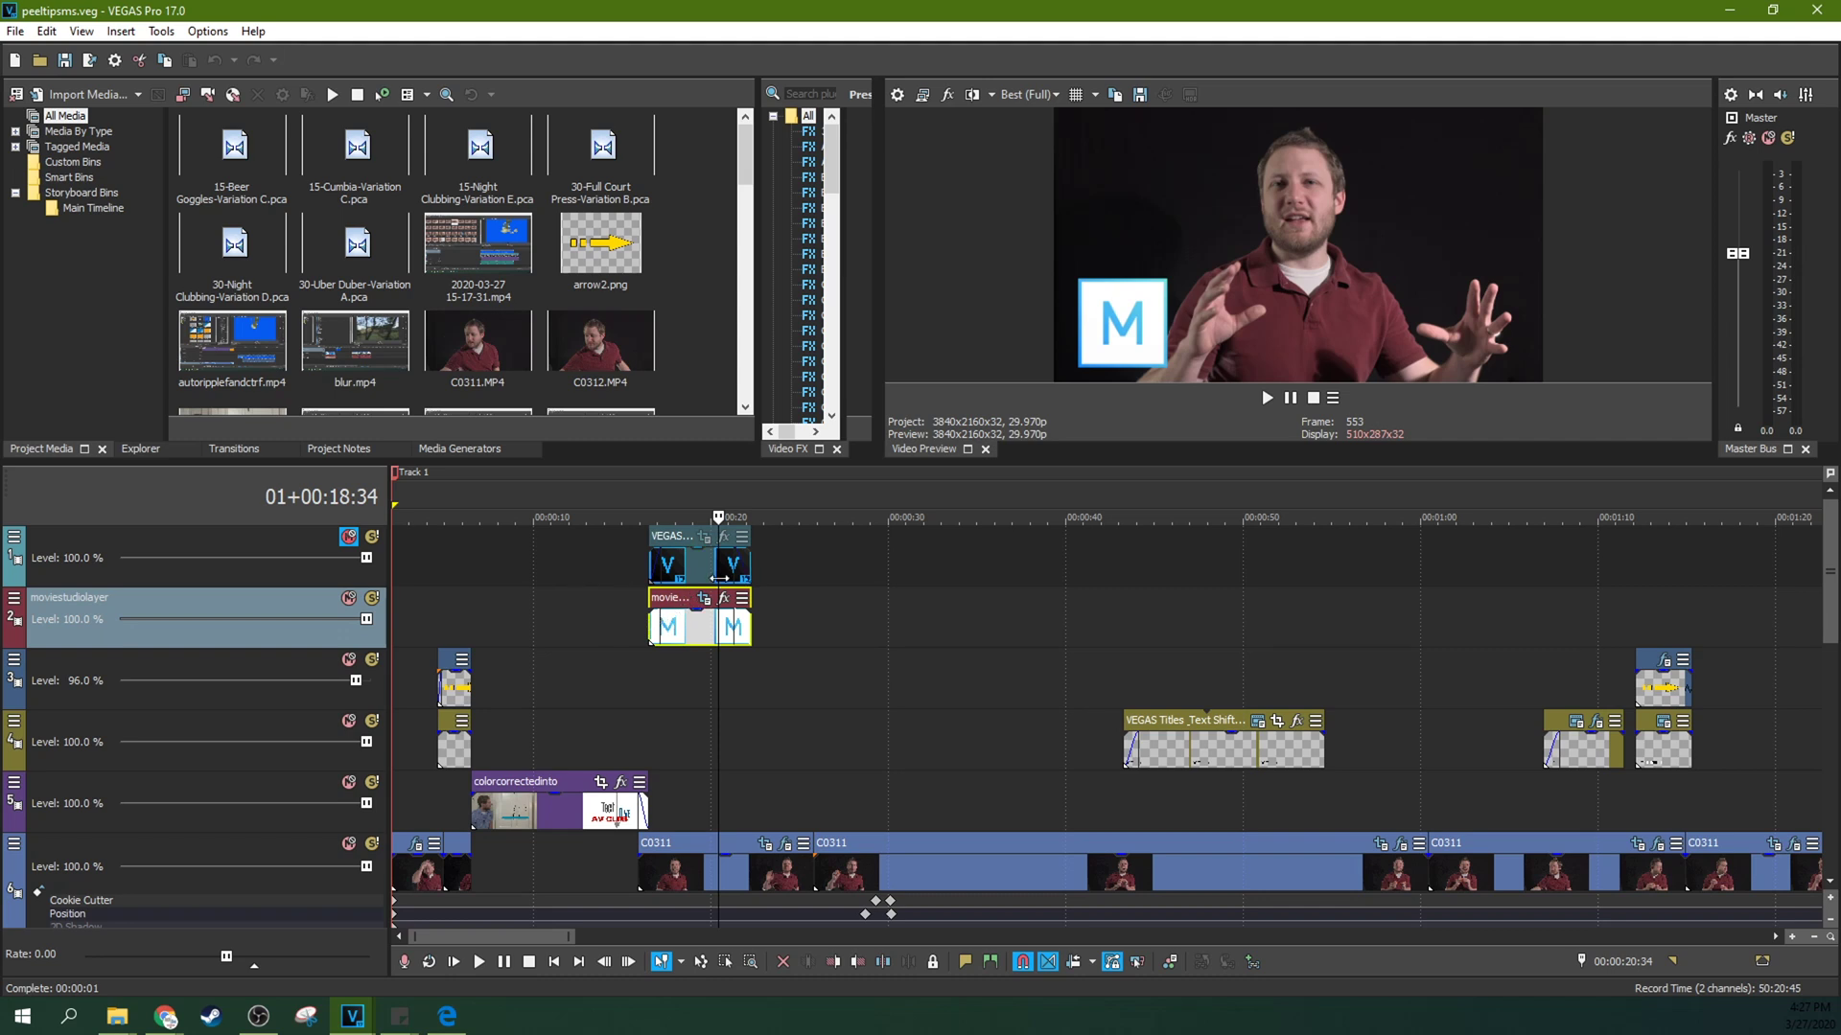
scroll(535, 612, down, 2)
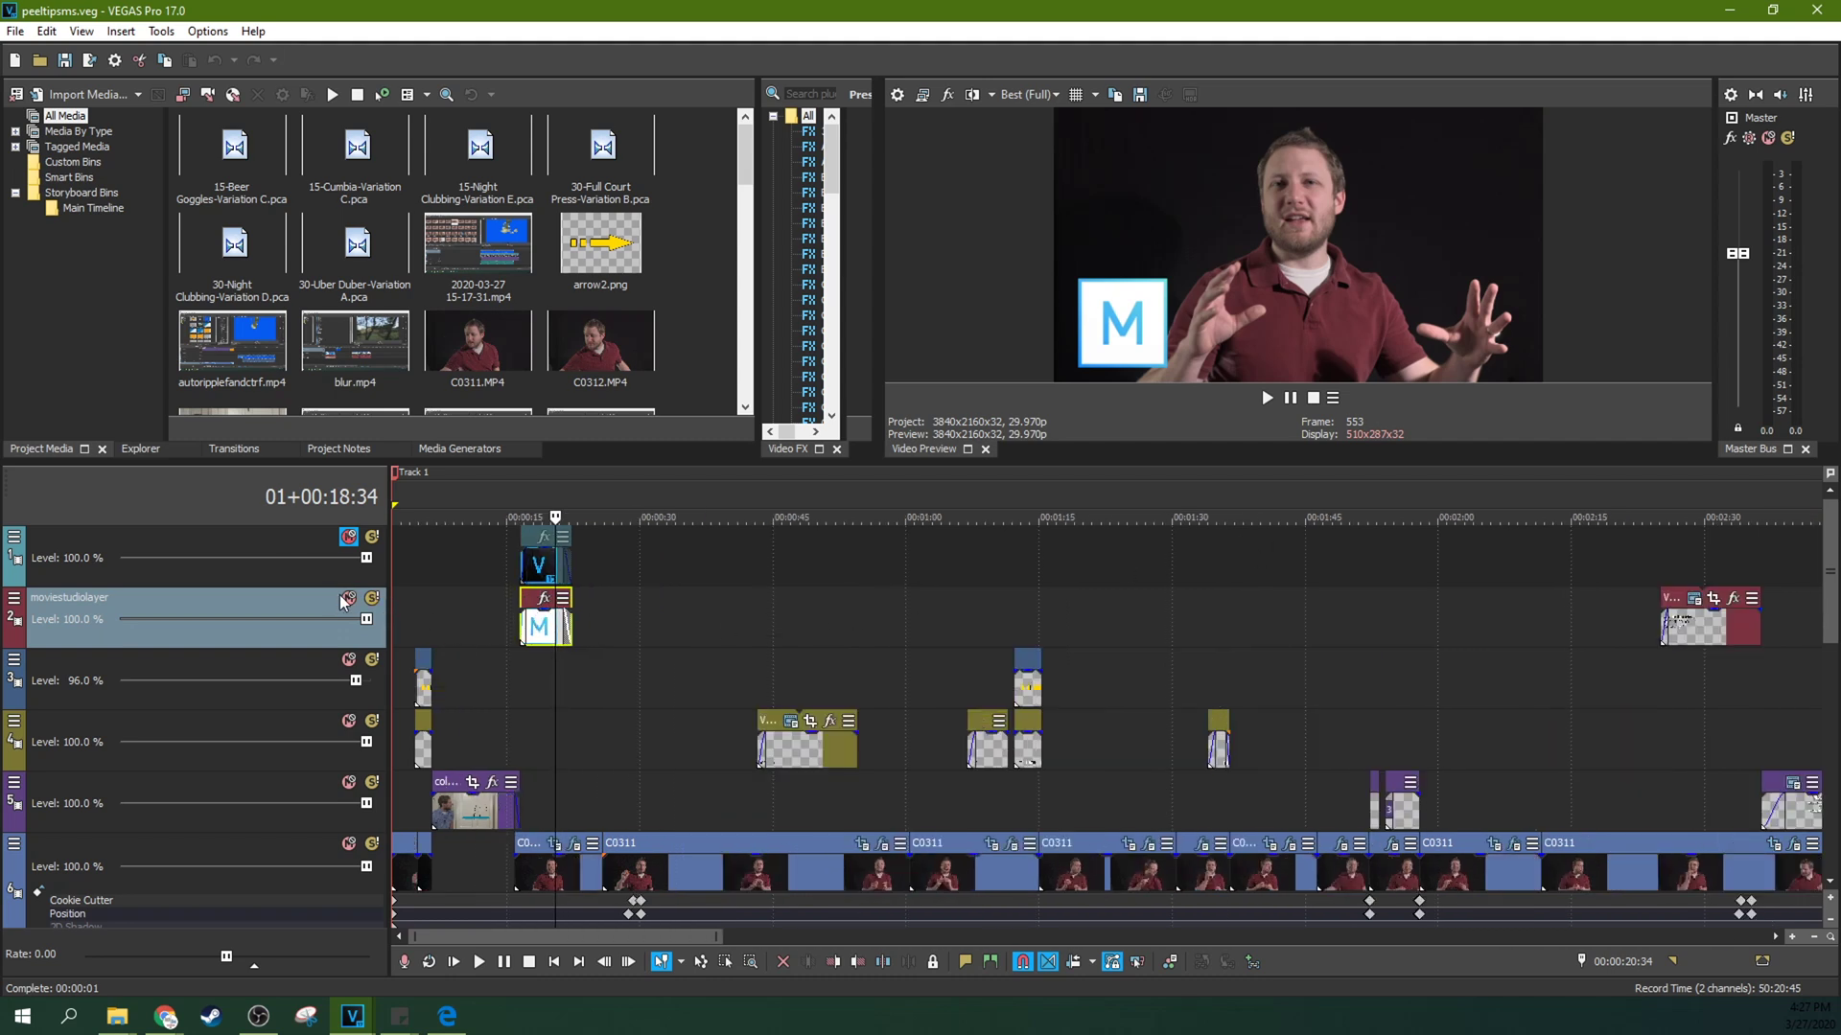
click(348, 538)
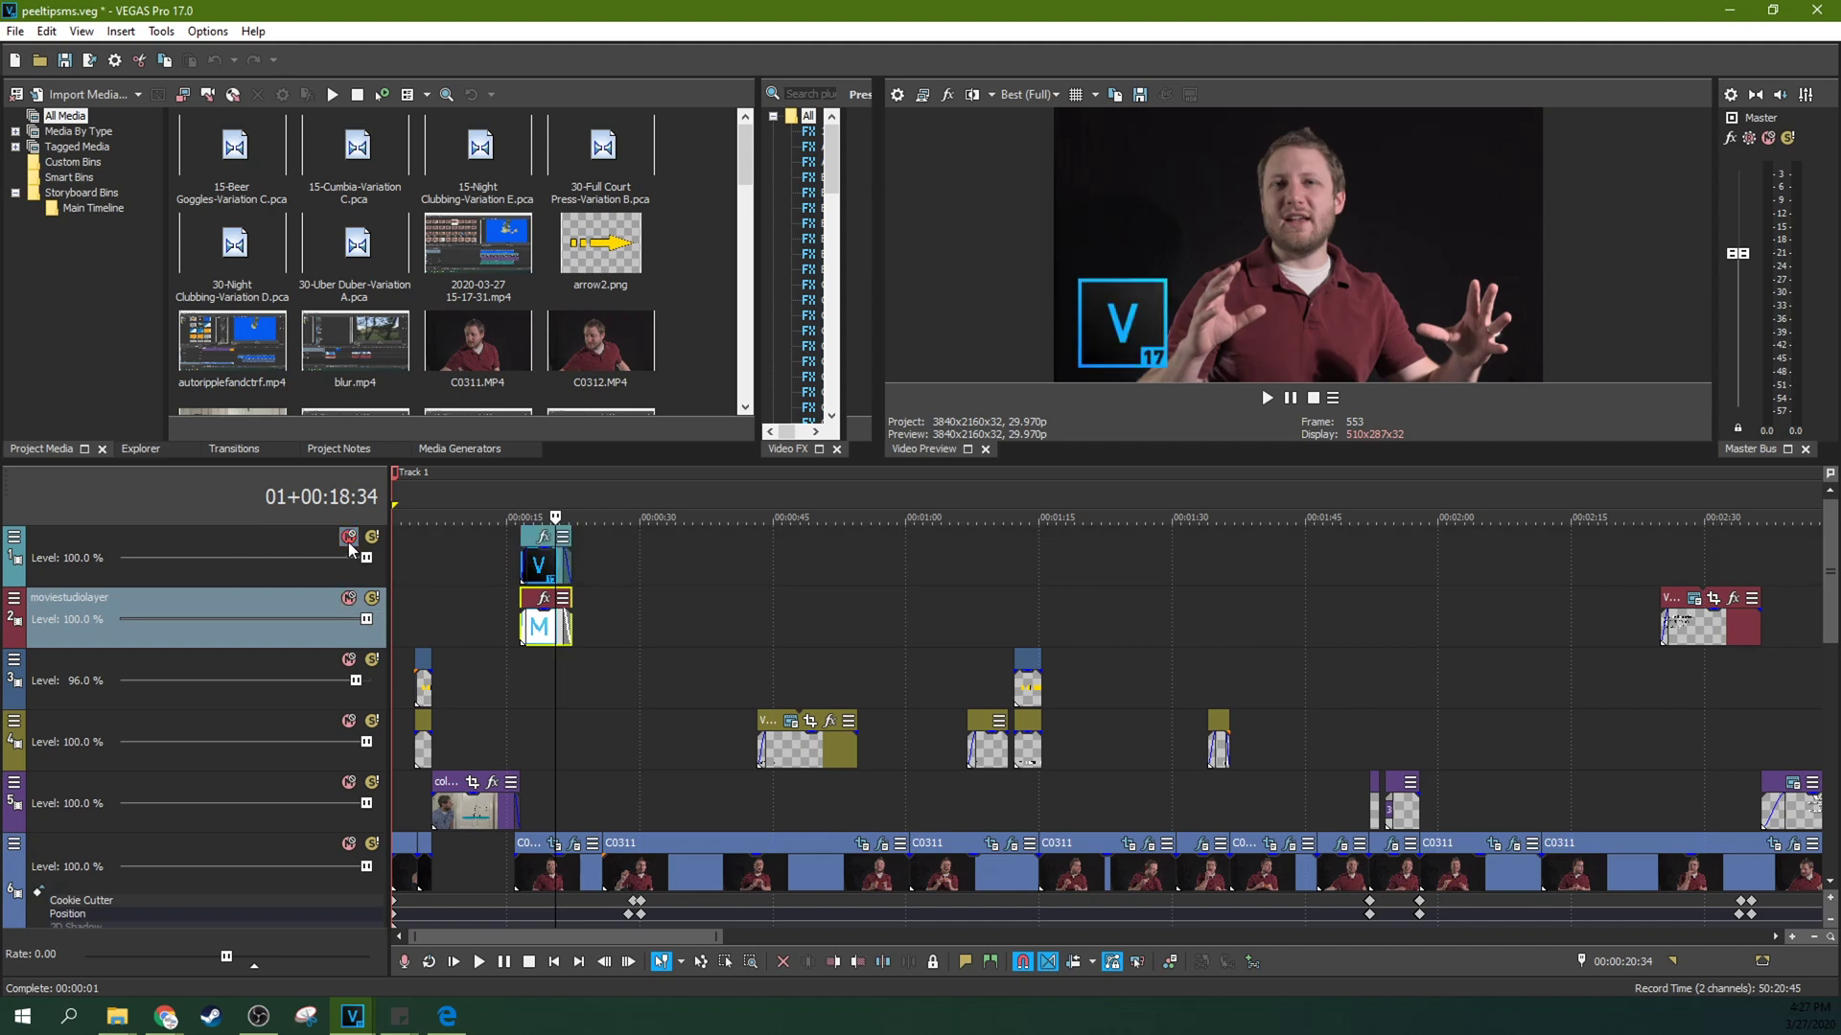
click(349, 599)
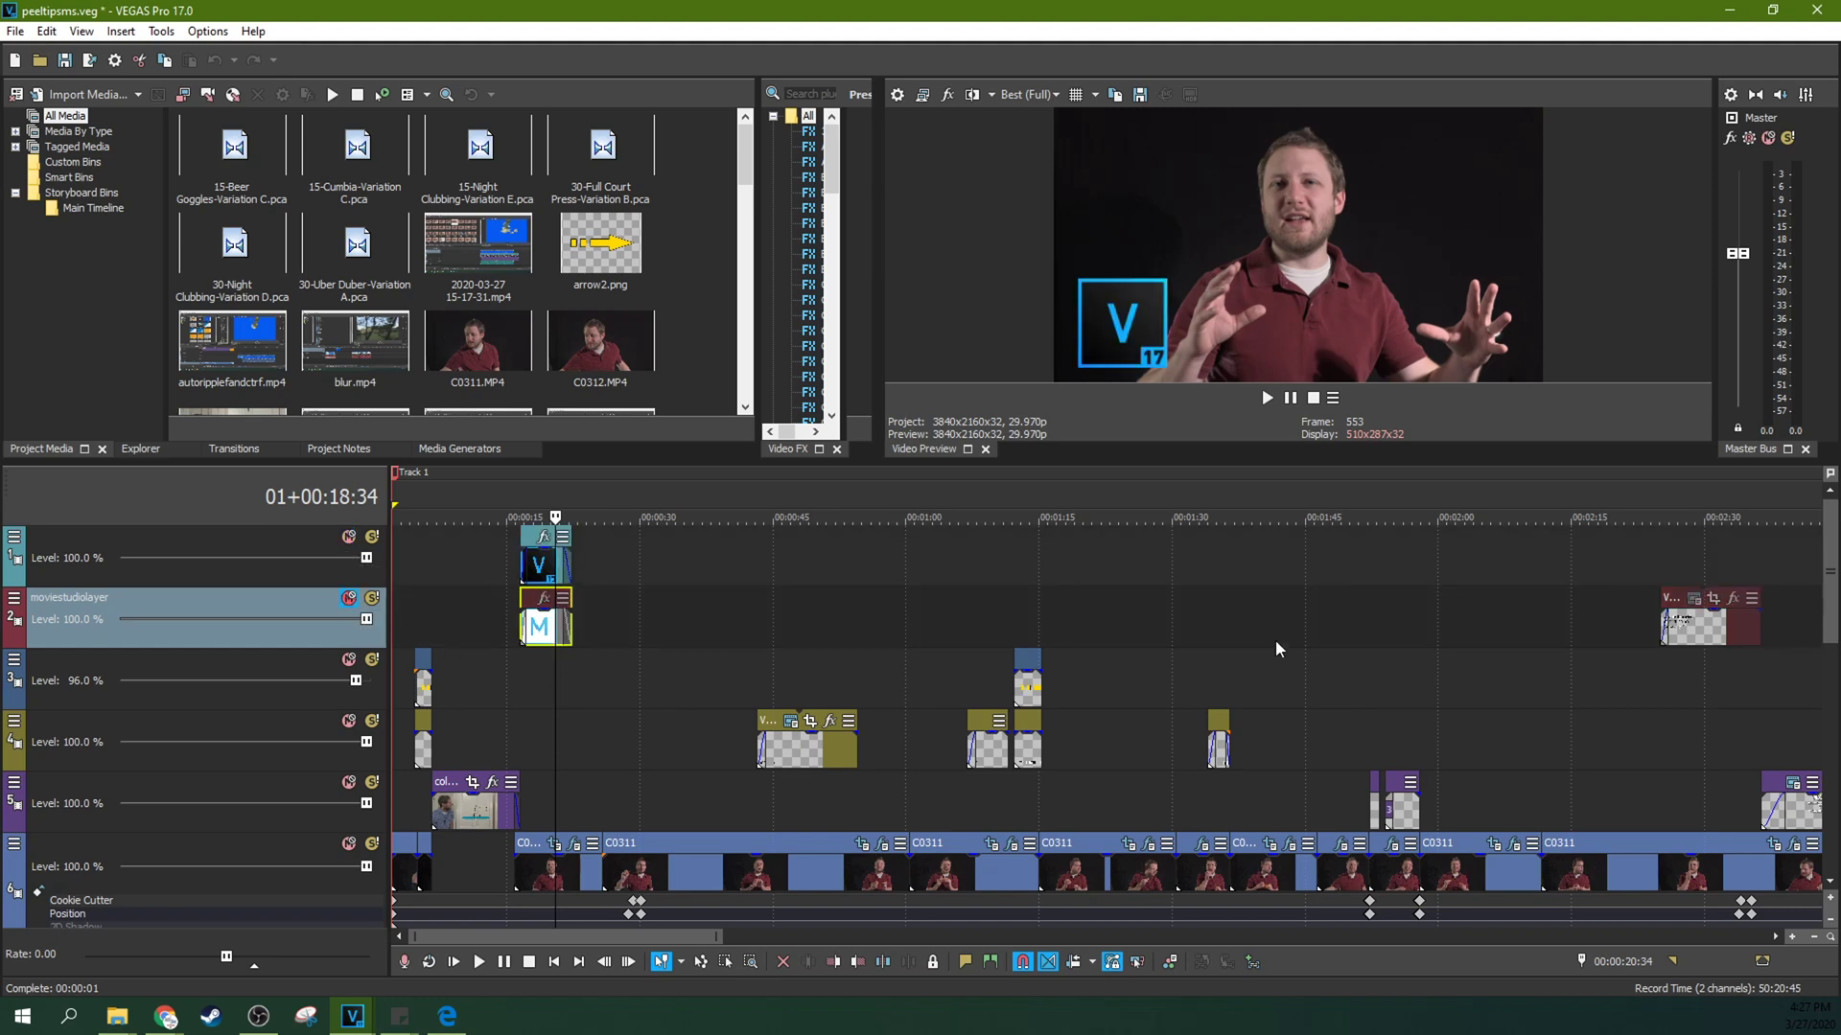
- Preview the gridlines clip, unmute 'pro only', mute 'ms only', and move to about 2:27
drag(1831, 572, 1830, 639)
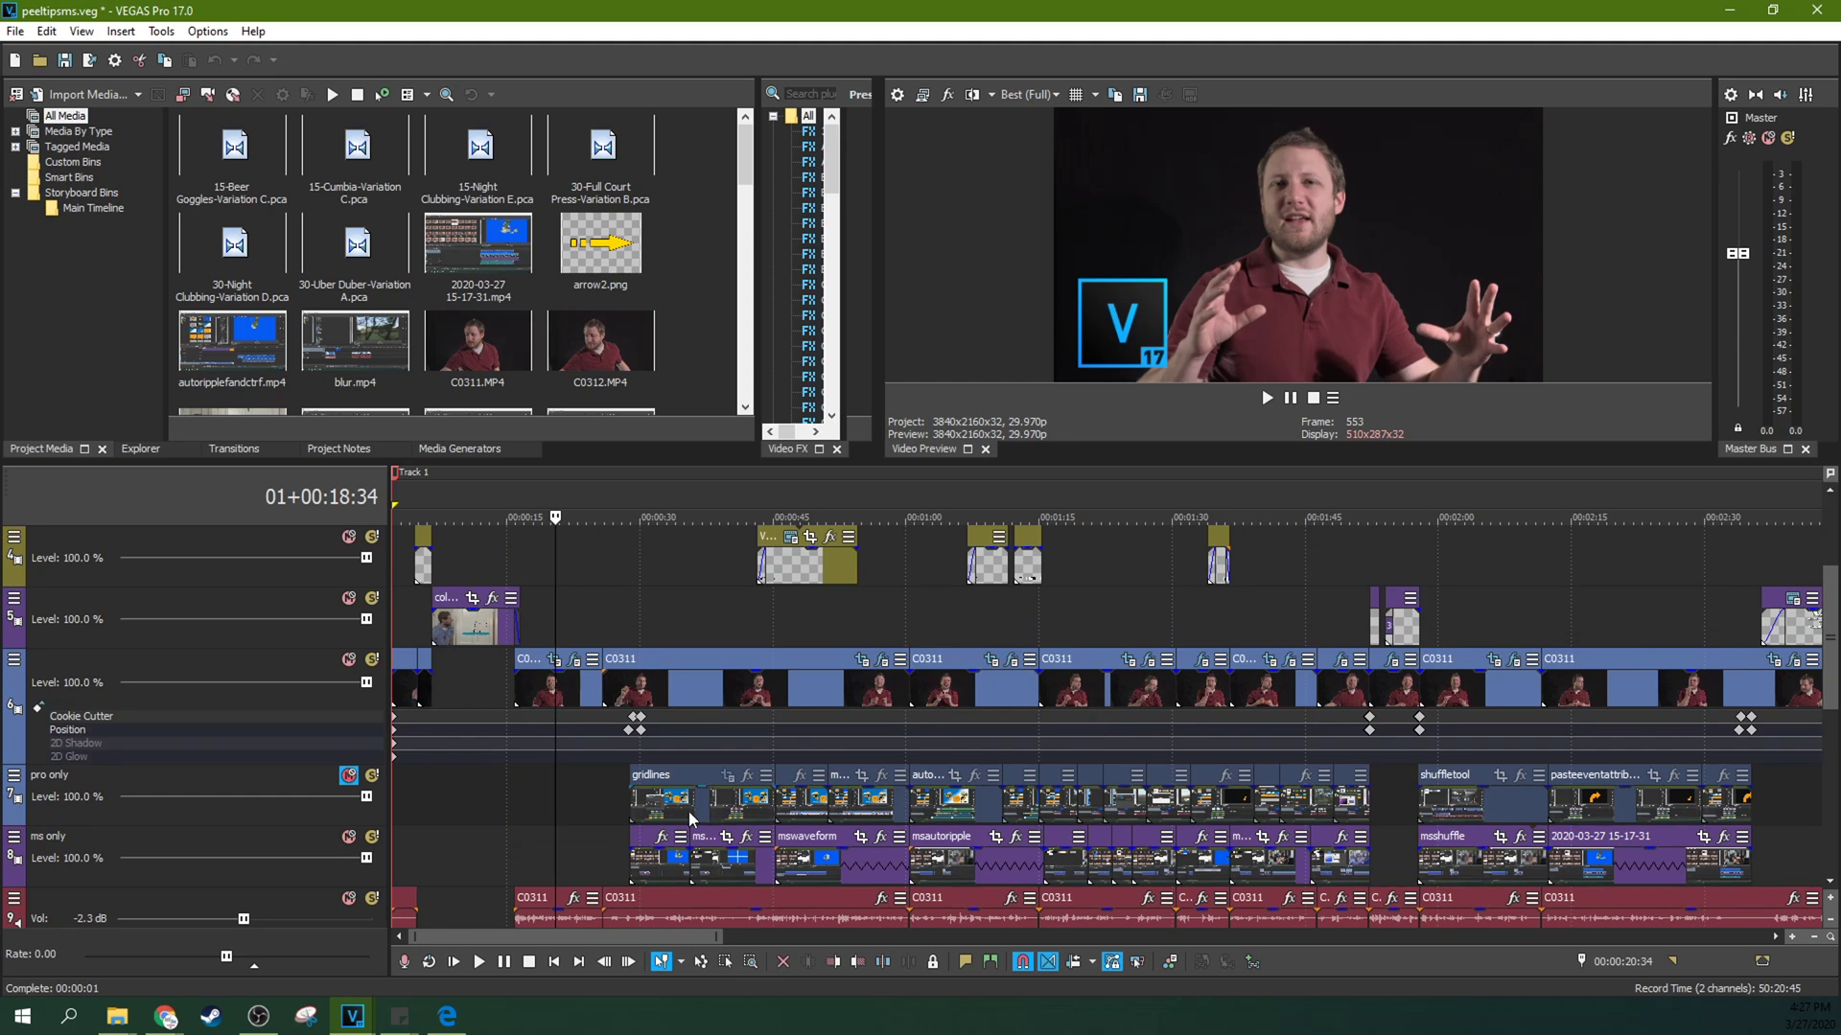
click(721, 801)
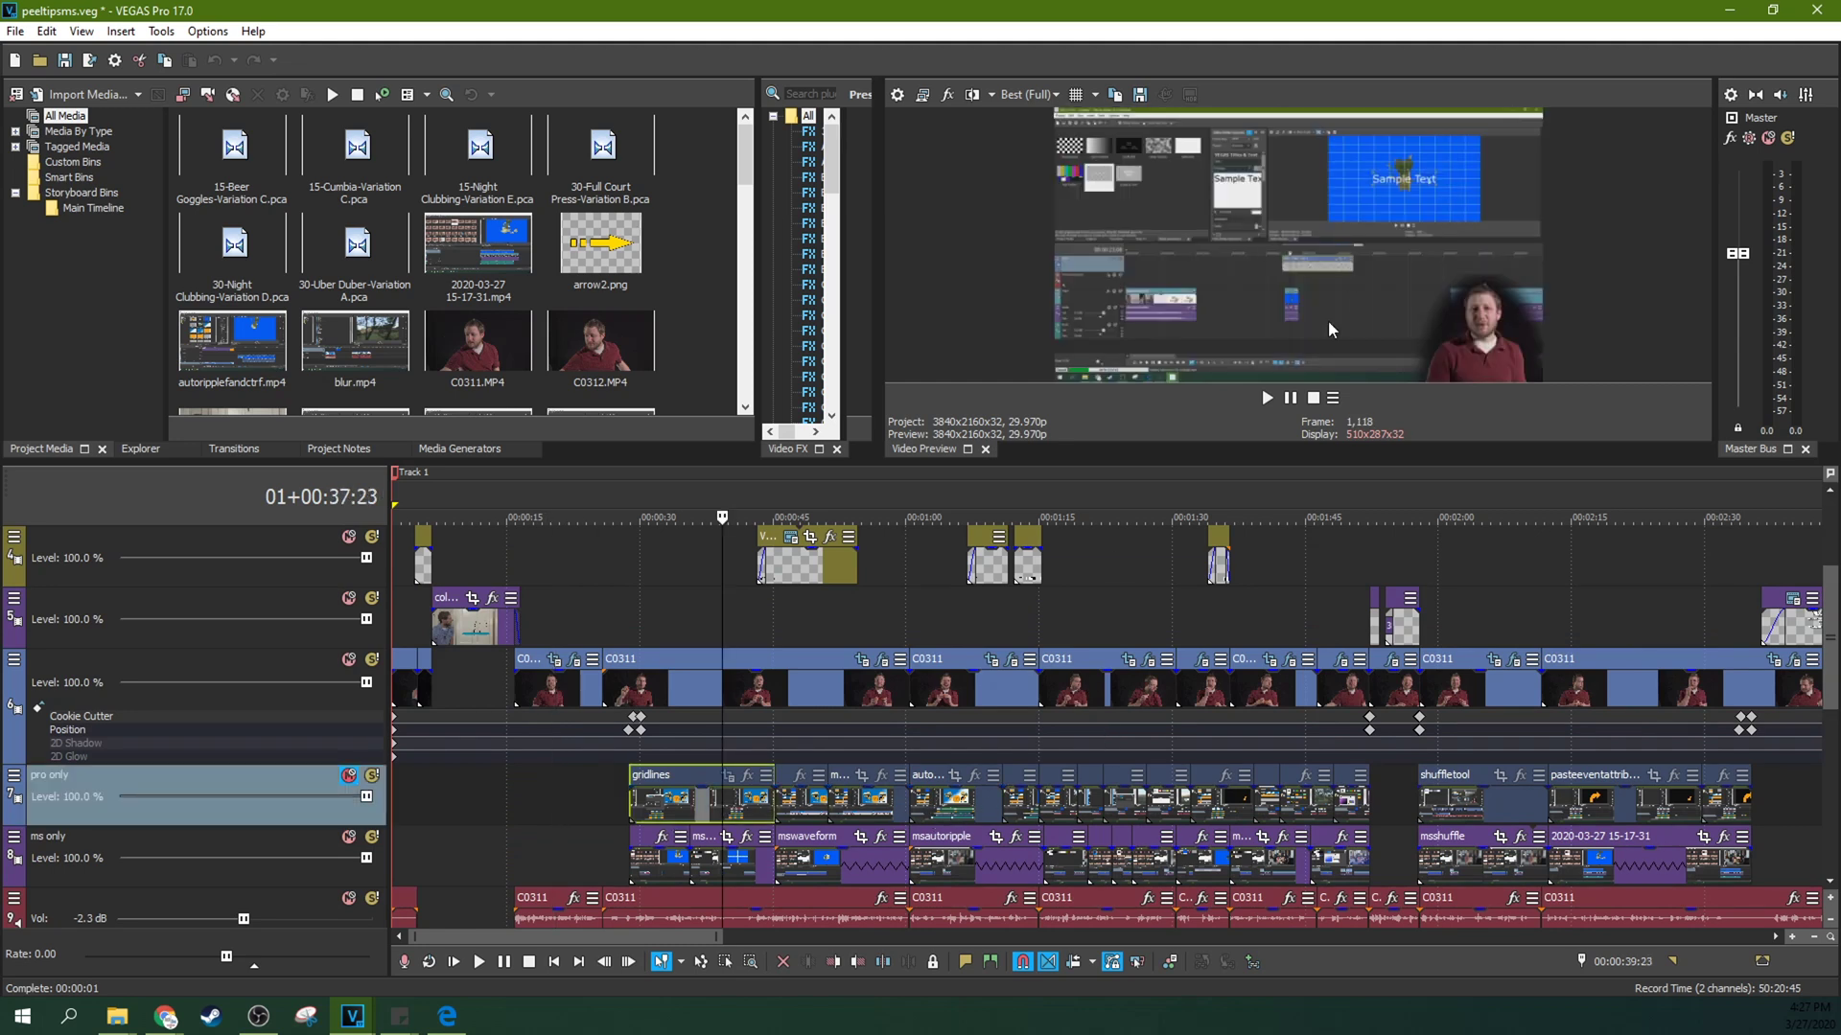
click(347, 777)
click(349, 838)
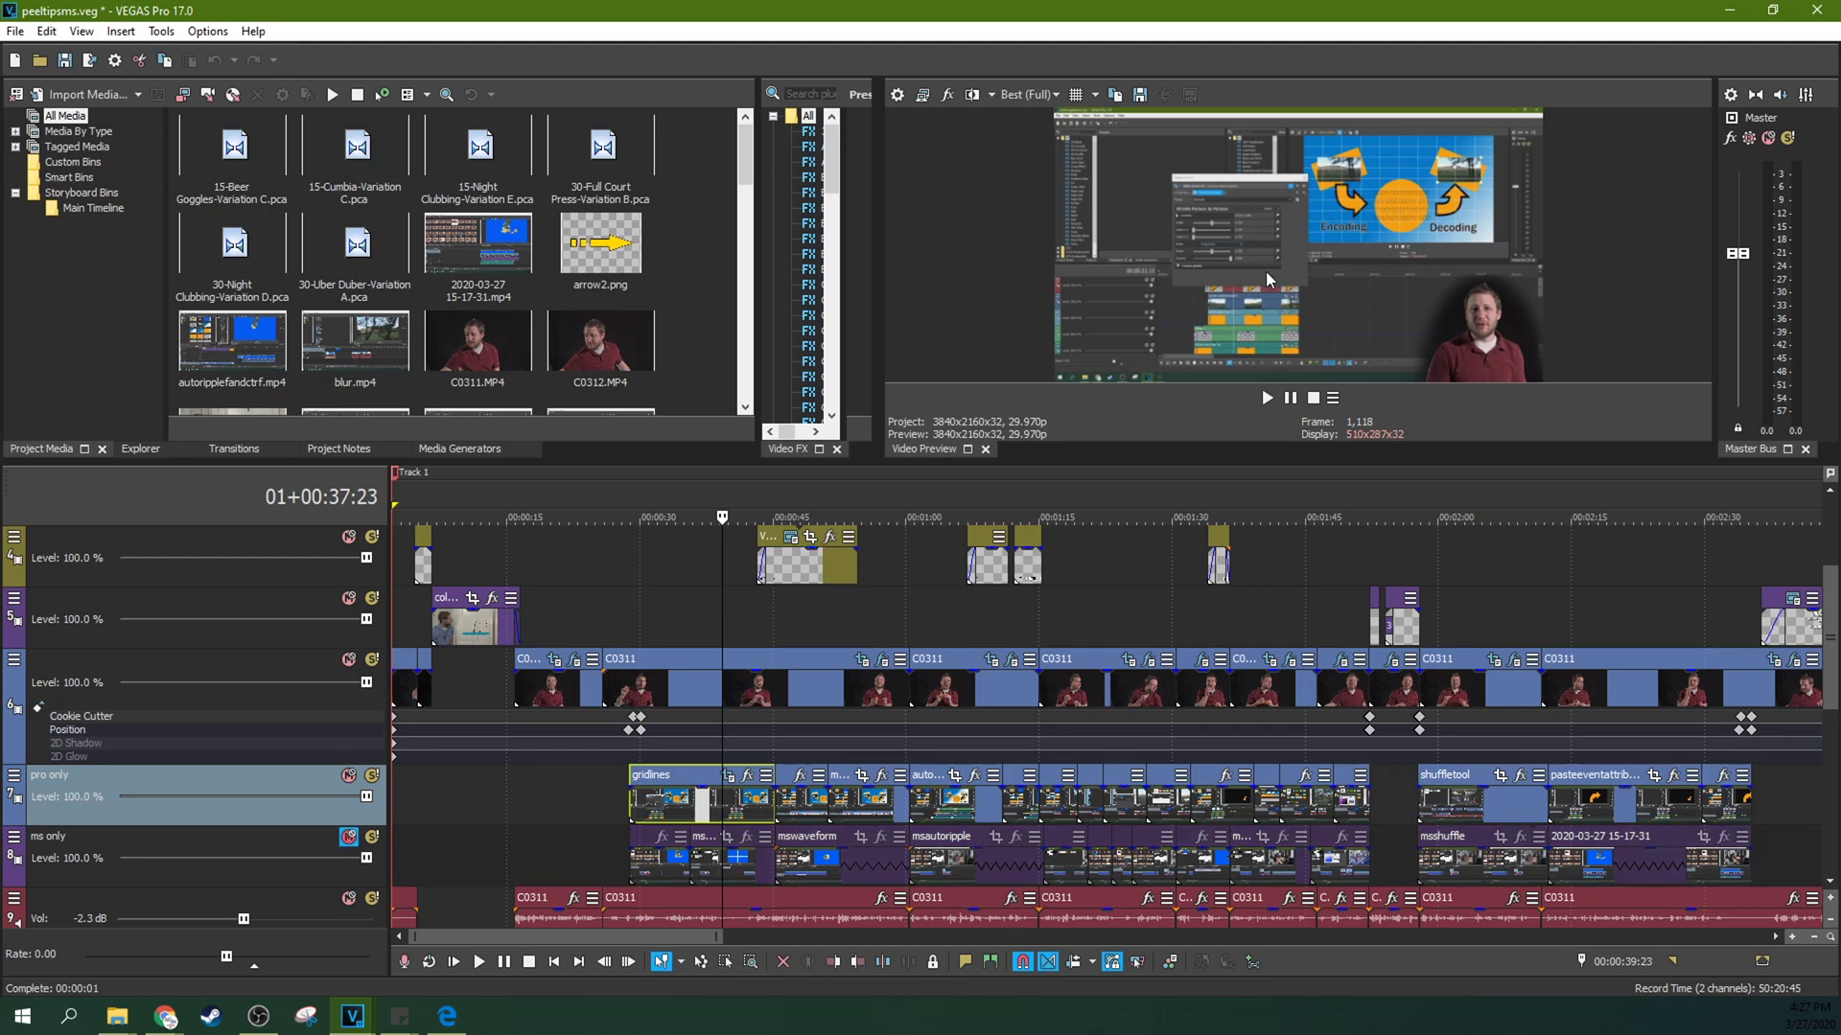
scroll(779, 765, down, 3)
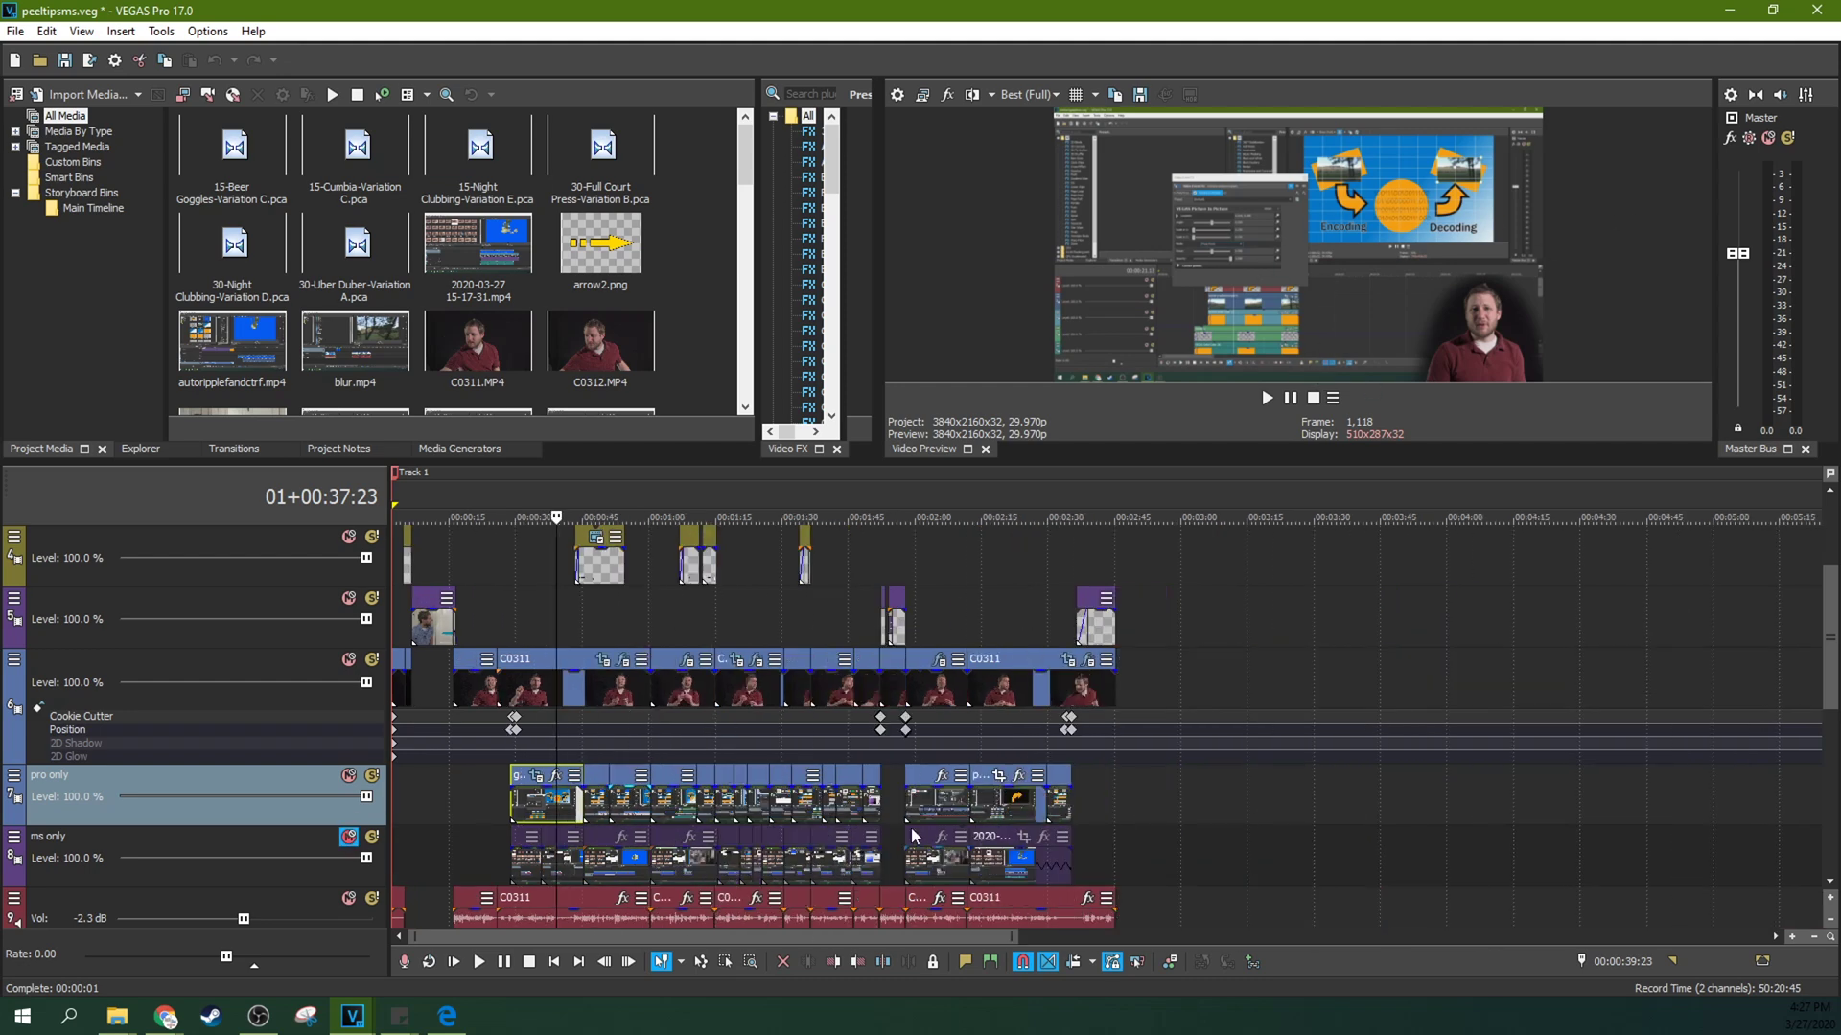
scroll(775, 799, up, 2)
scroll(818, 715, down, 3)
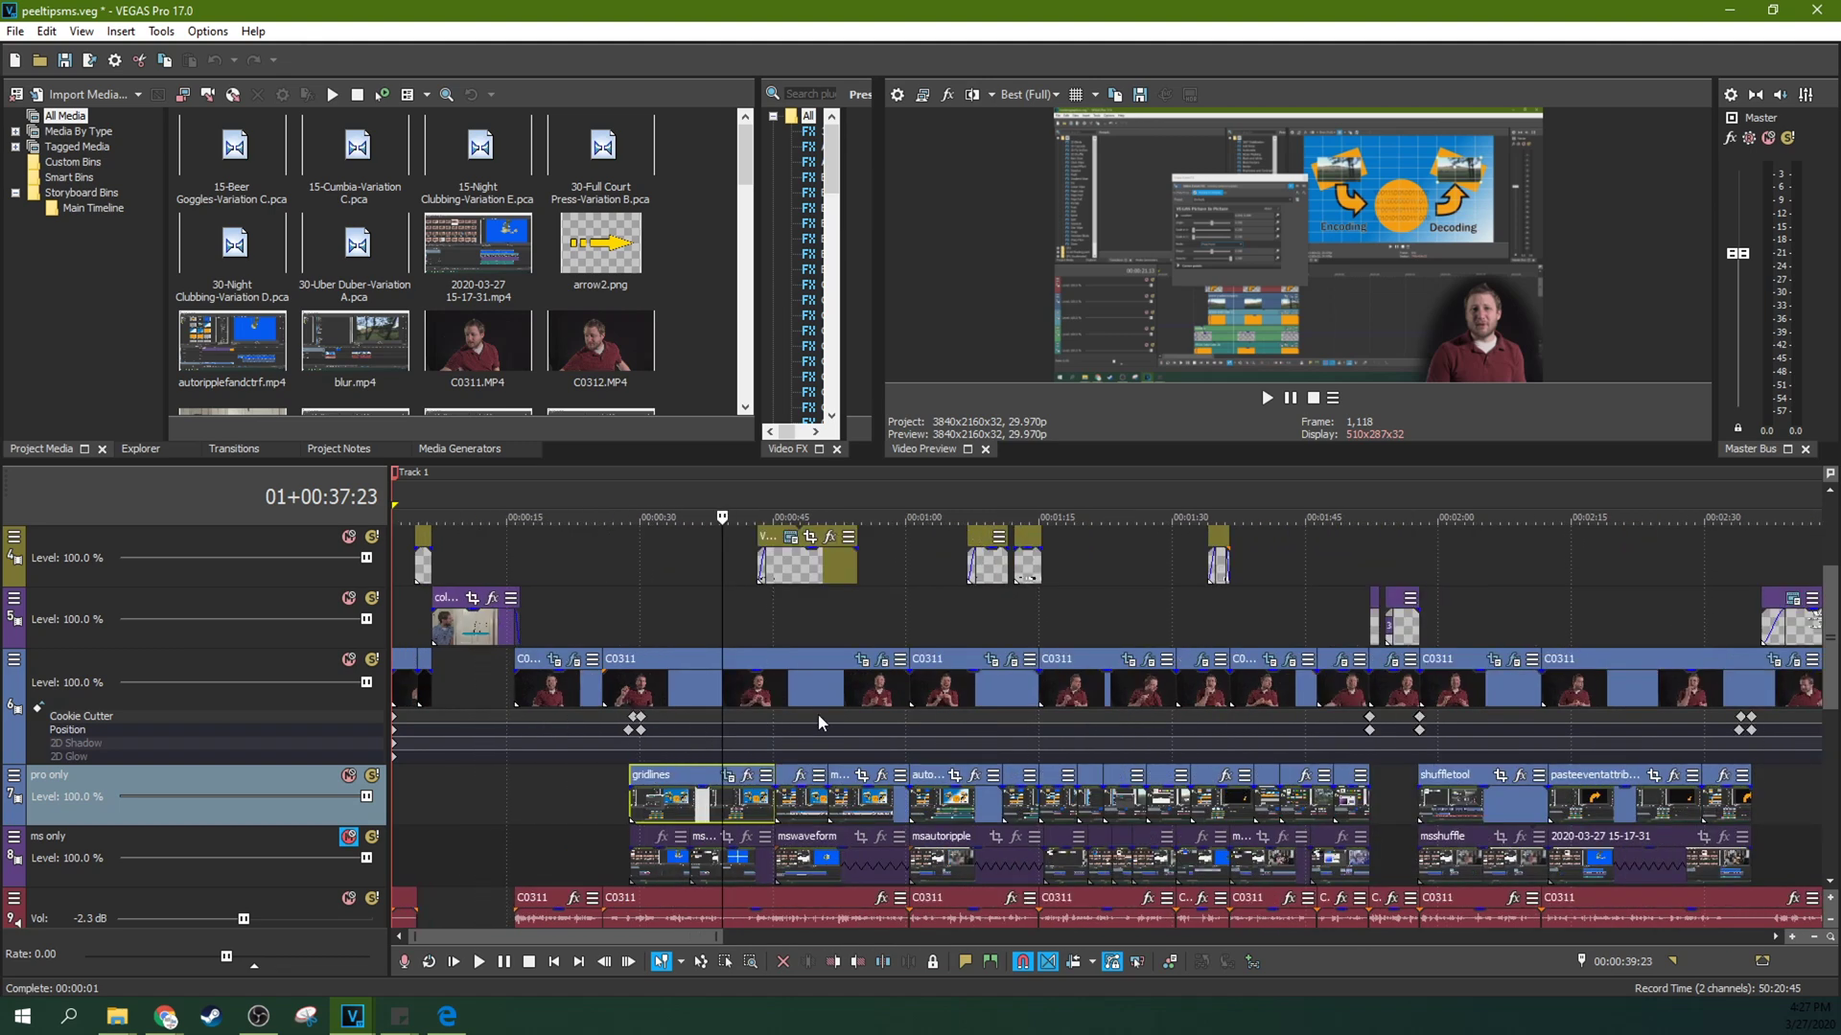
click(1358, 571)
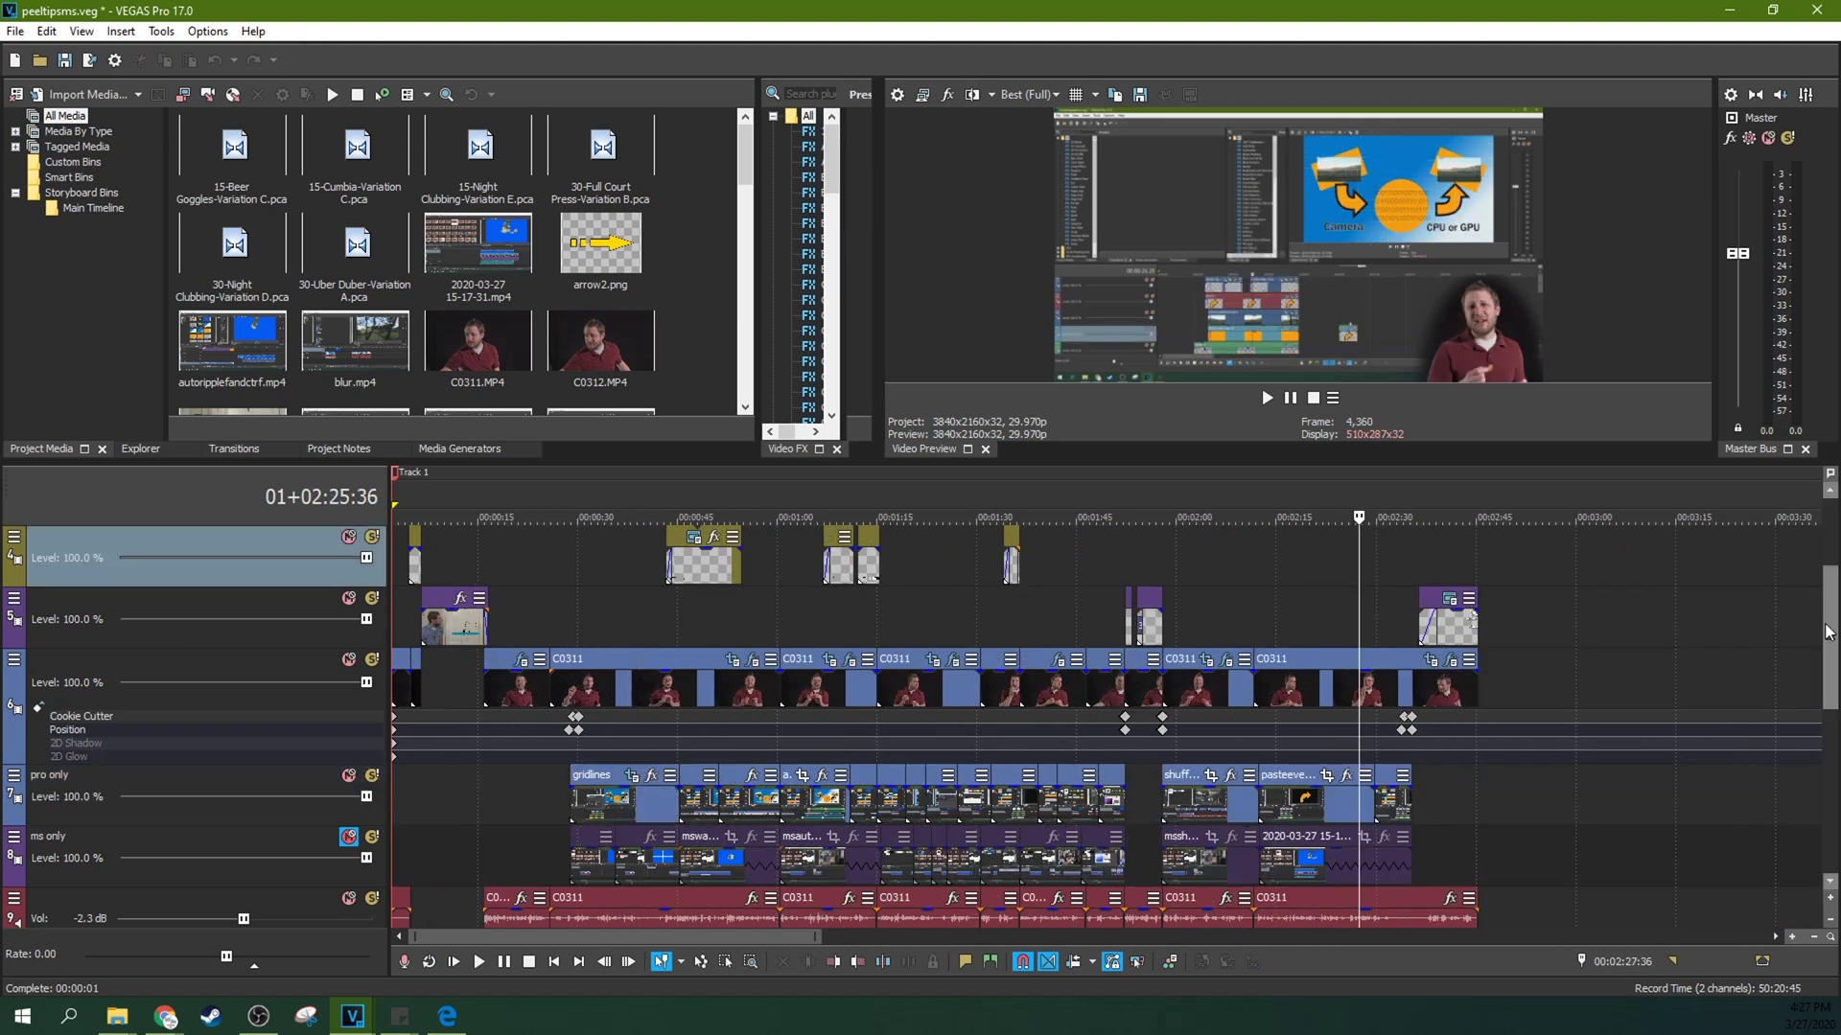
- Select the moviestudiolayer clip near 2:27 and toggle track 2's Mute until it is off
scroll(1357, 632, up, 3)
click(1358, 642)
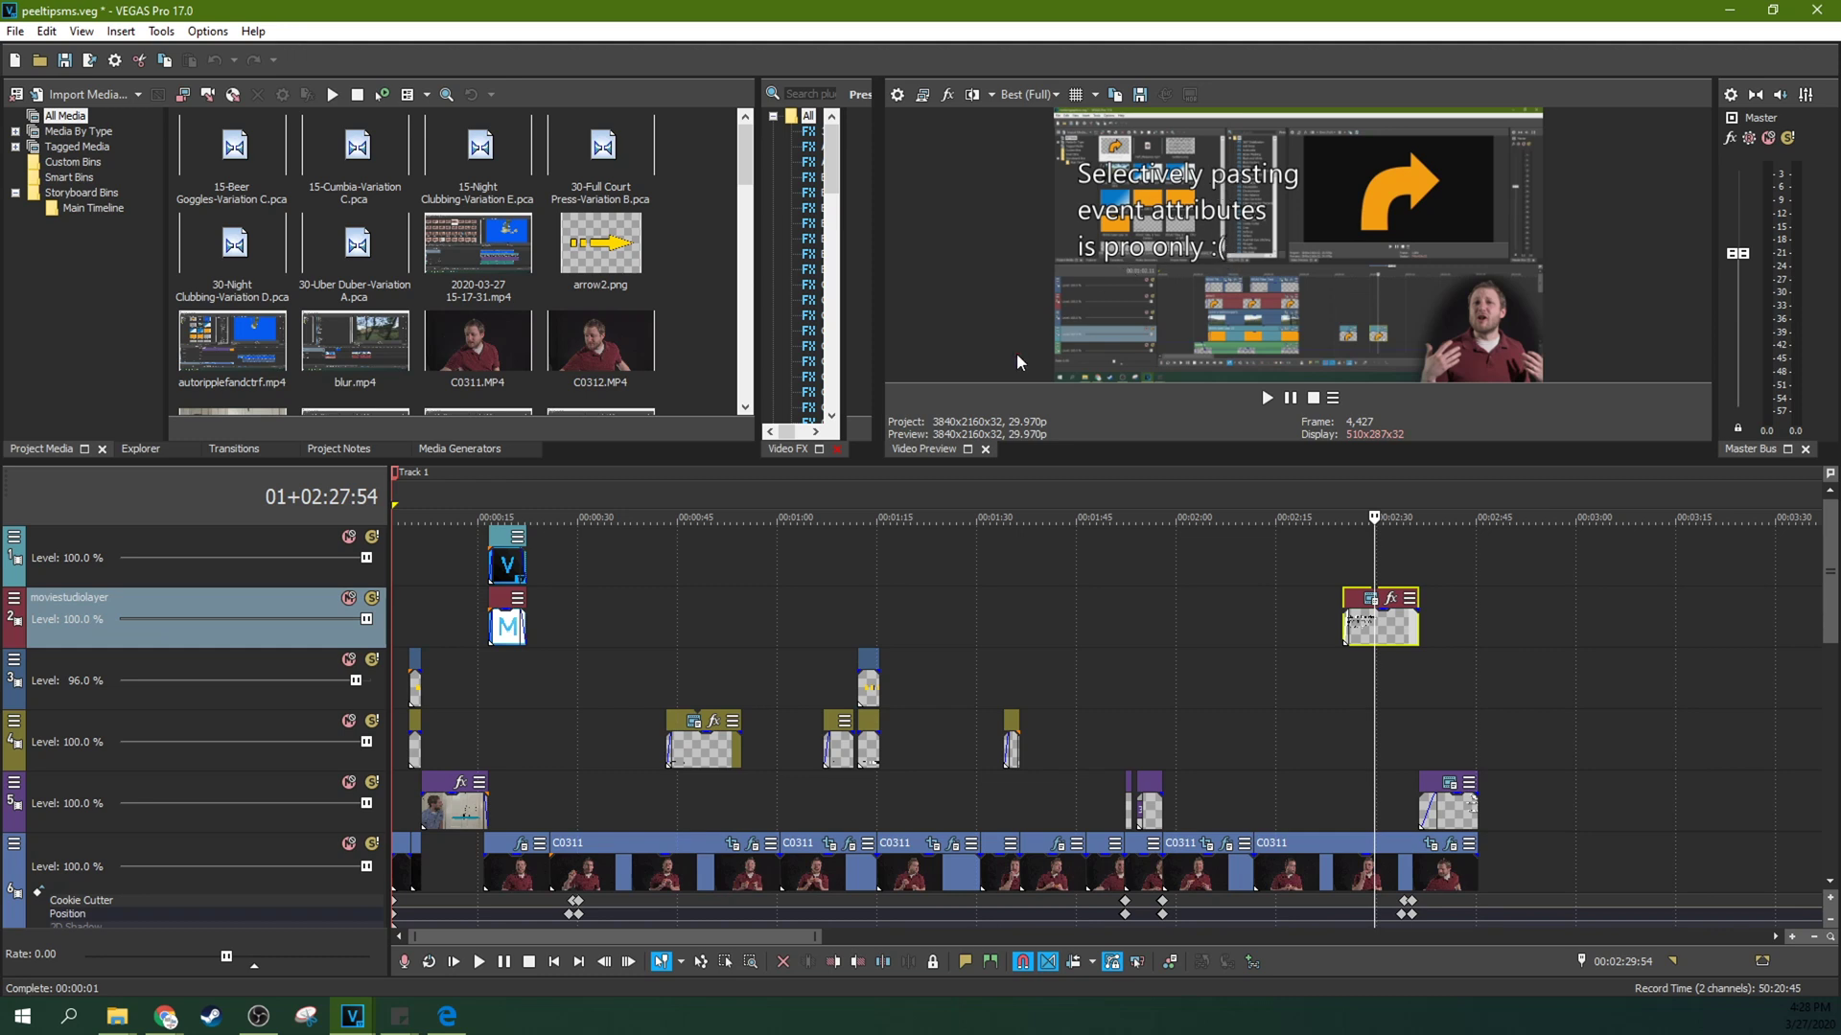
click(348, 599)
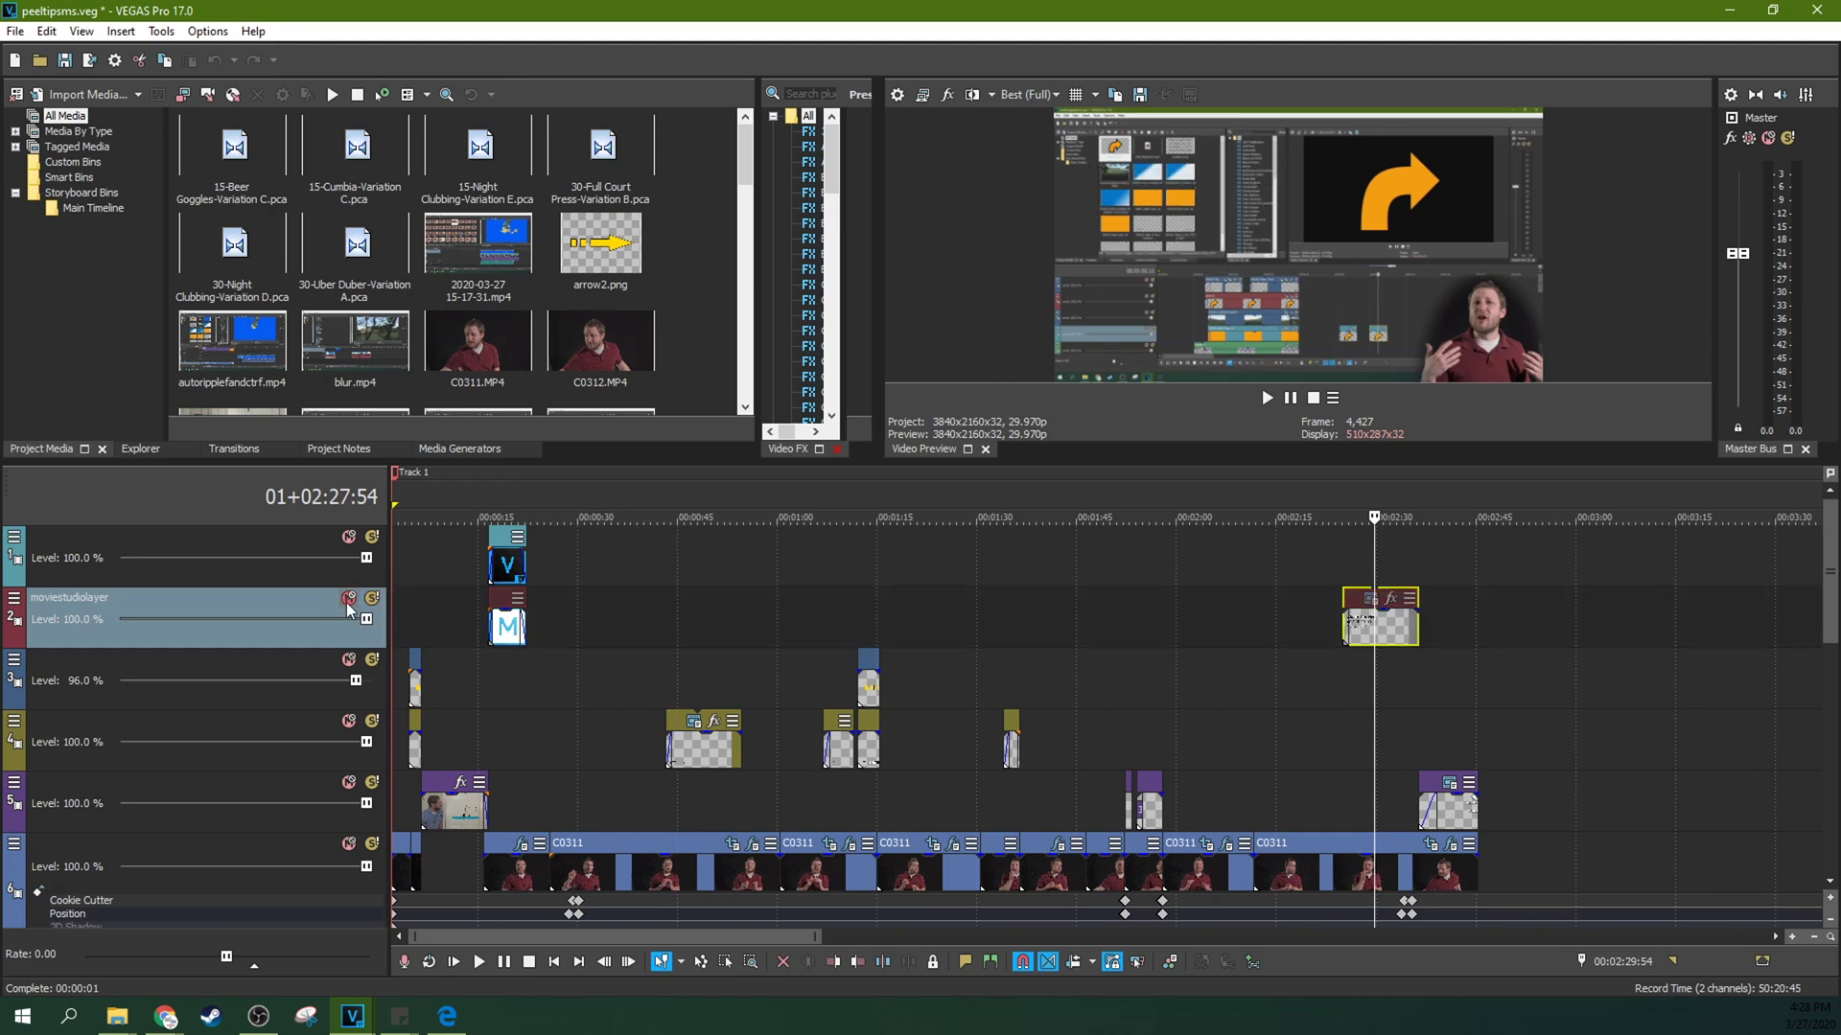
click(348, 599)
click(348, 599)
click(347, 602)
click(347, 603)
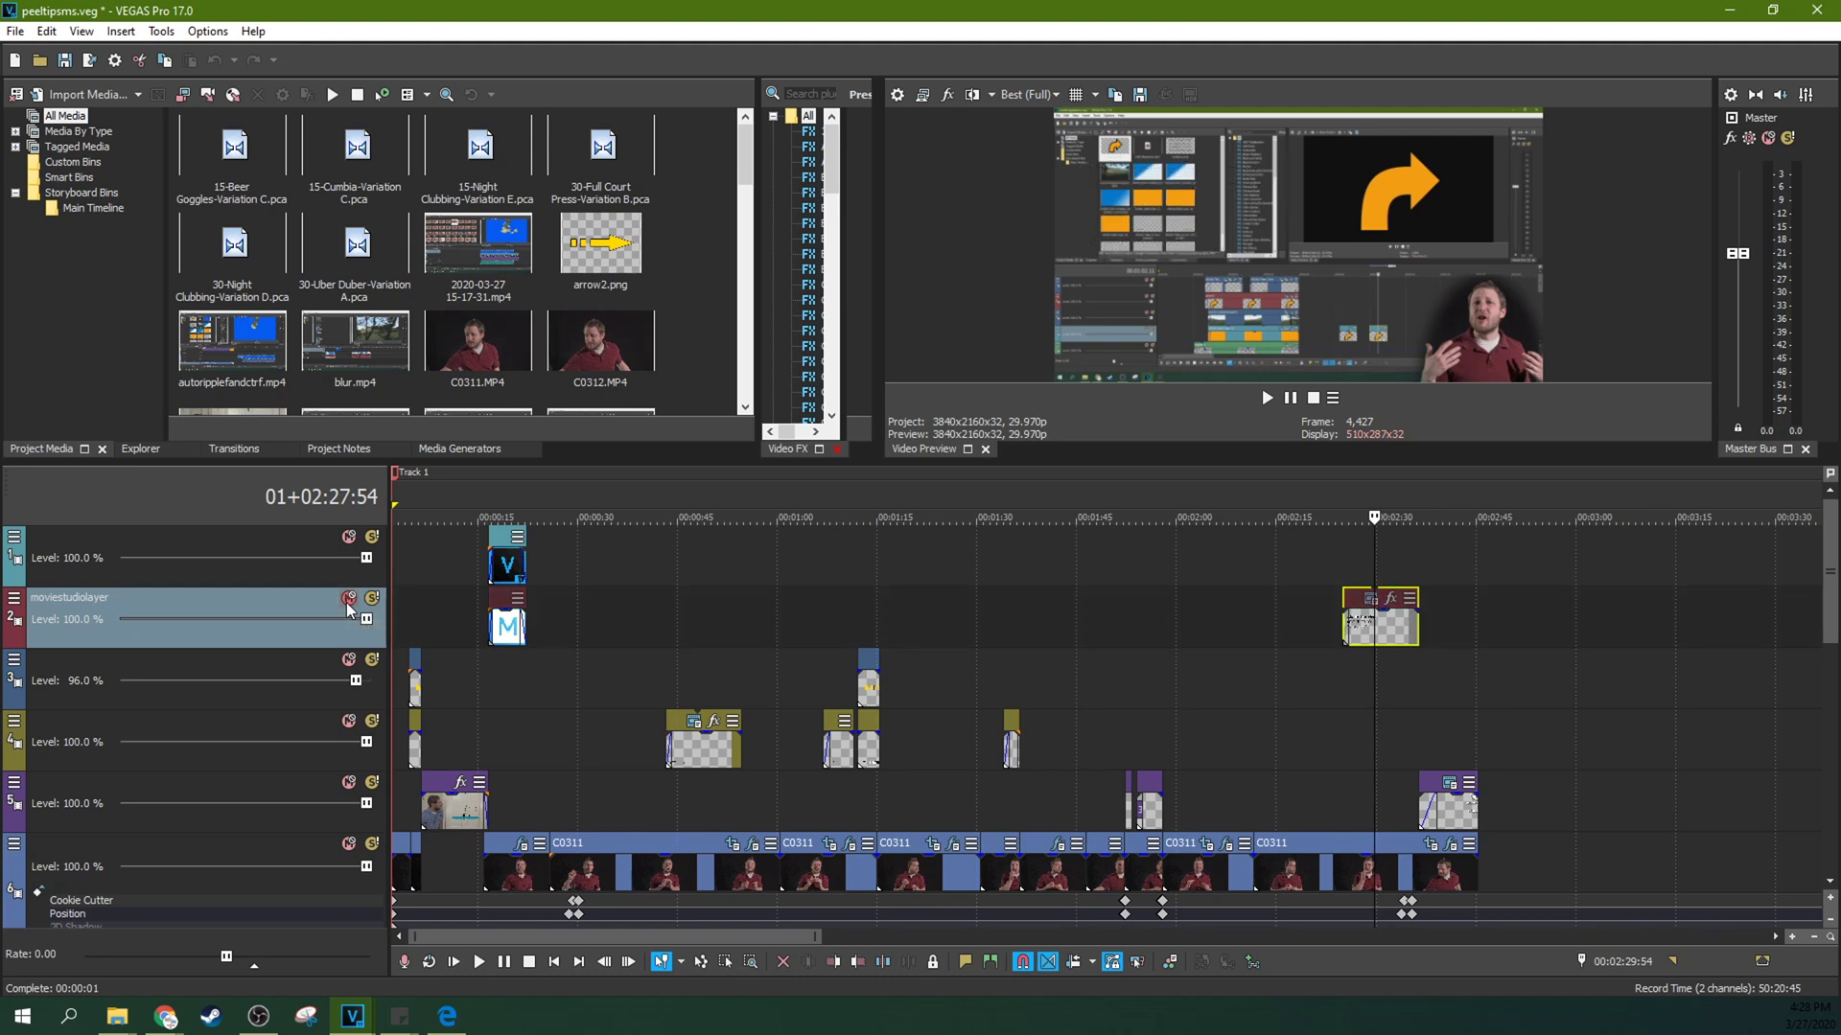
click(347, 602)
- Mute track 1 to reveal the M logo, then return to the 2:27 caption and unmute it
click(506, 628)
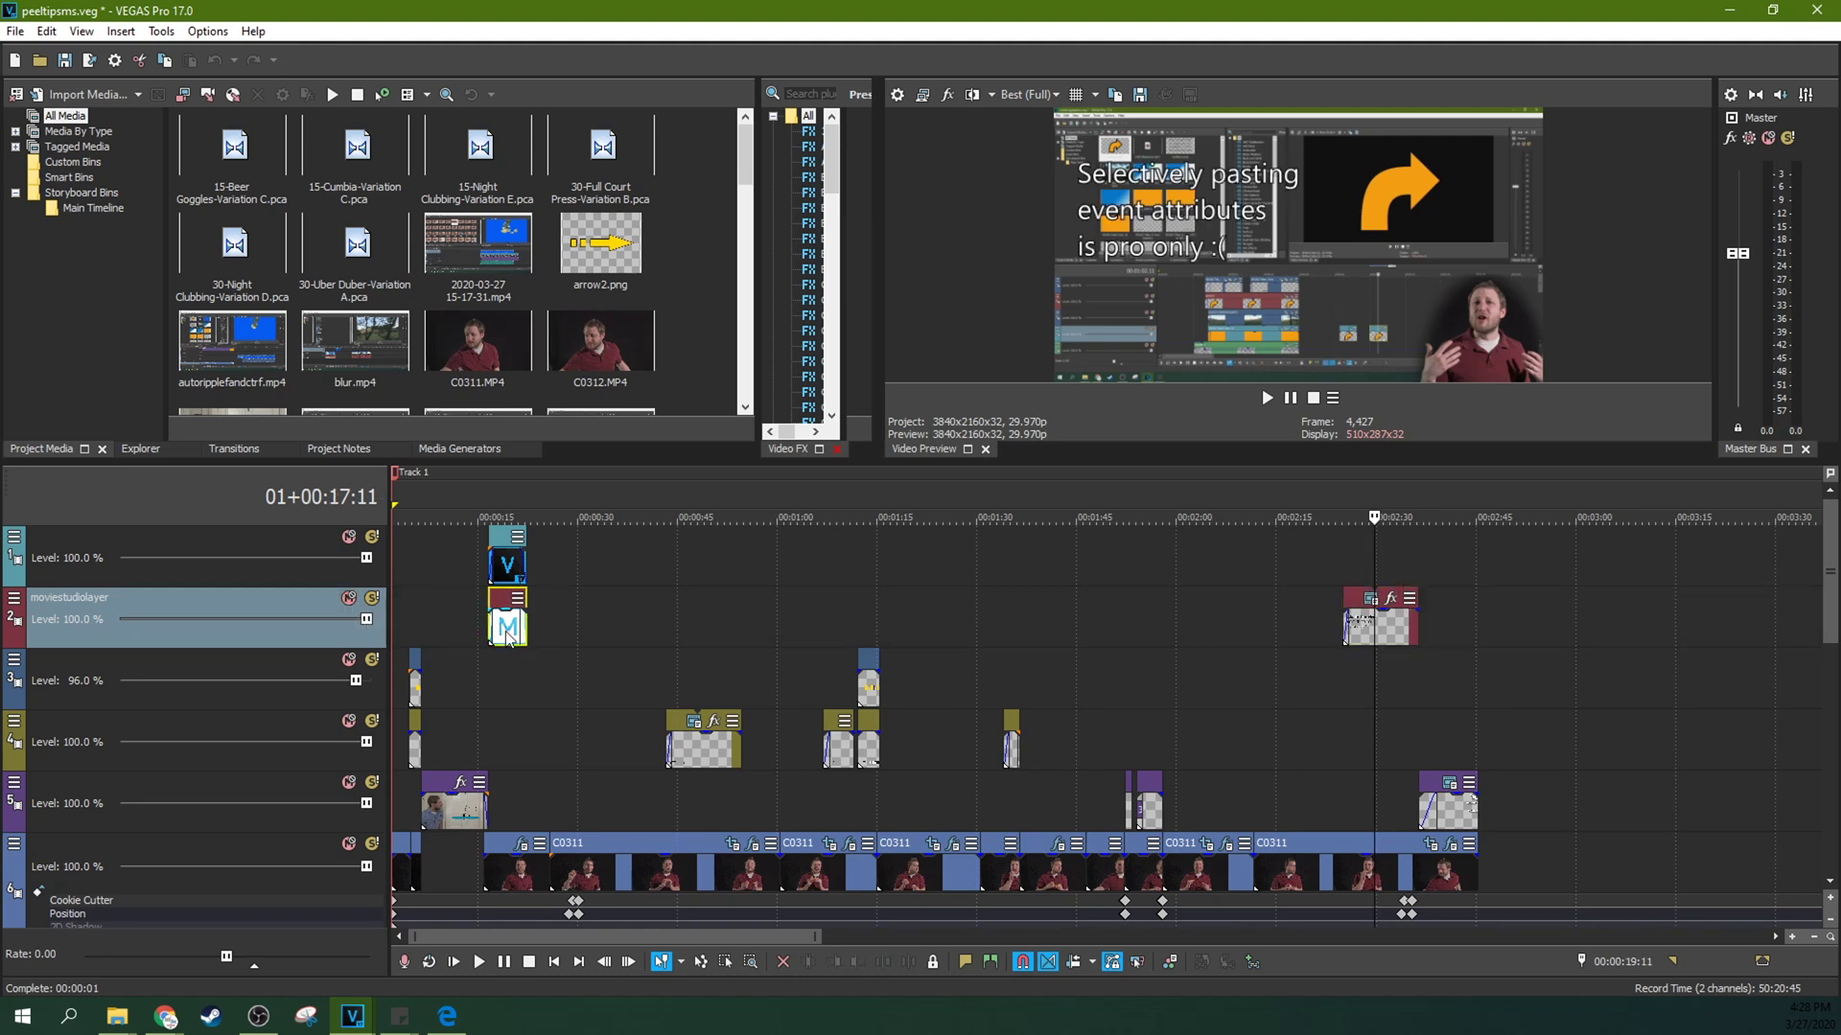
click(348, 537)
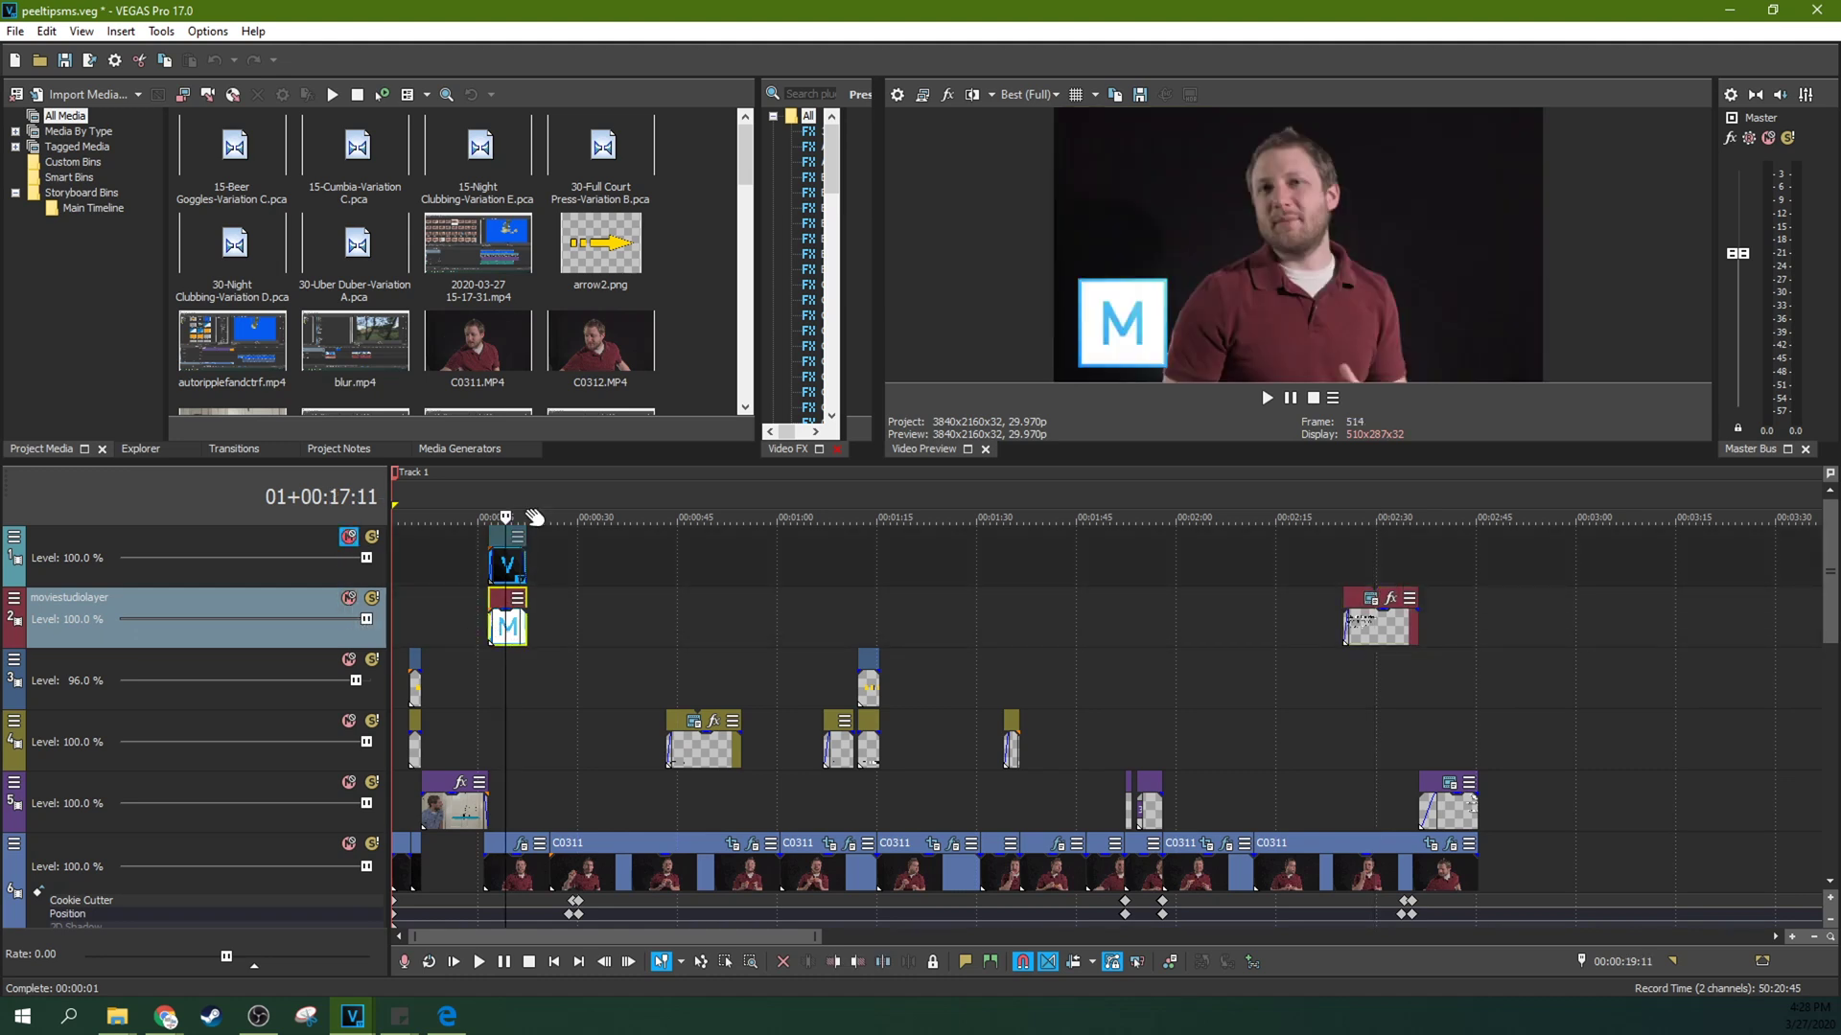
click(1377, 634)
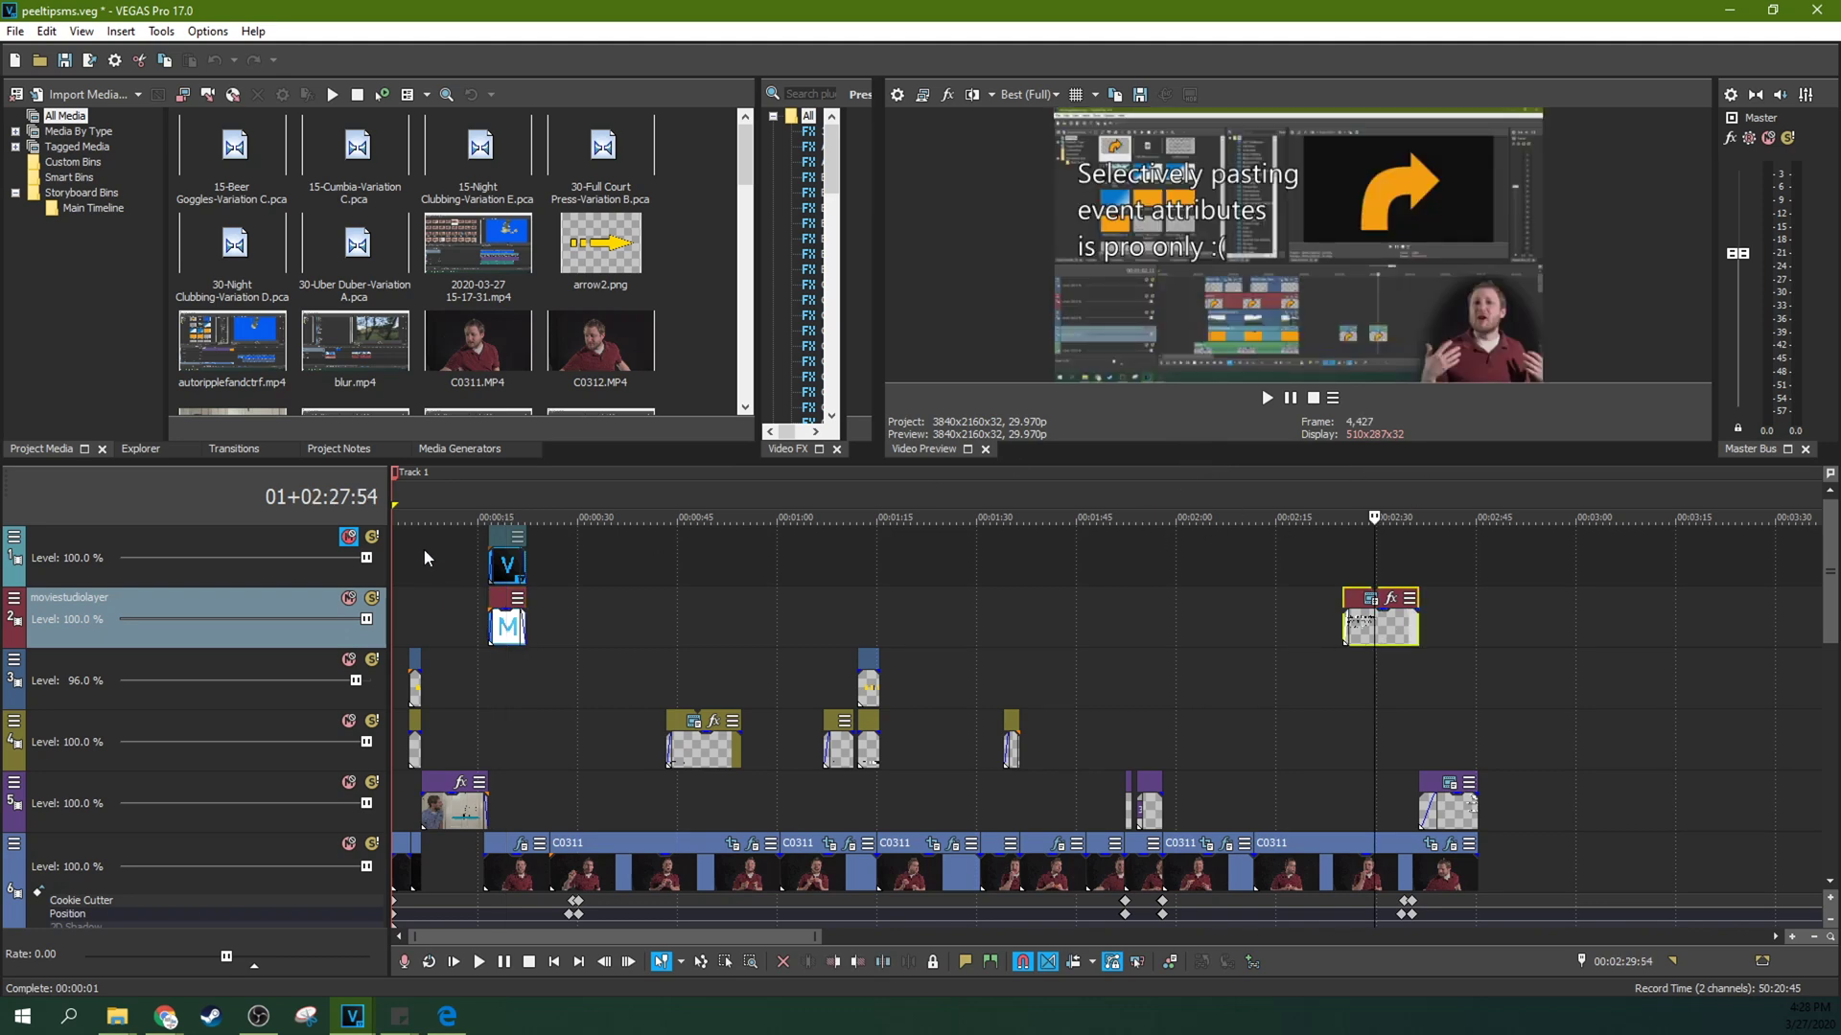
click(348, 537)
- Preview the mswaveform clip at 00:00:46 and msautoripple at 01:05:45, zooming in and out
scroll(1817, 630, down, 5)
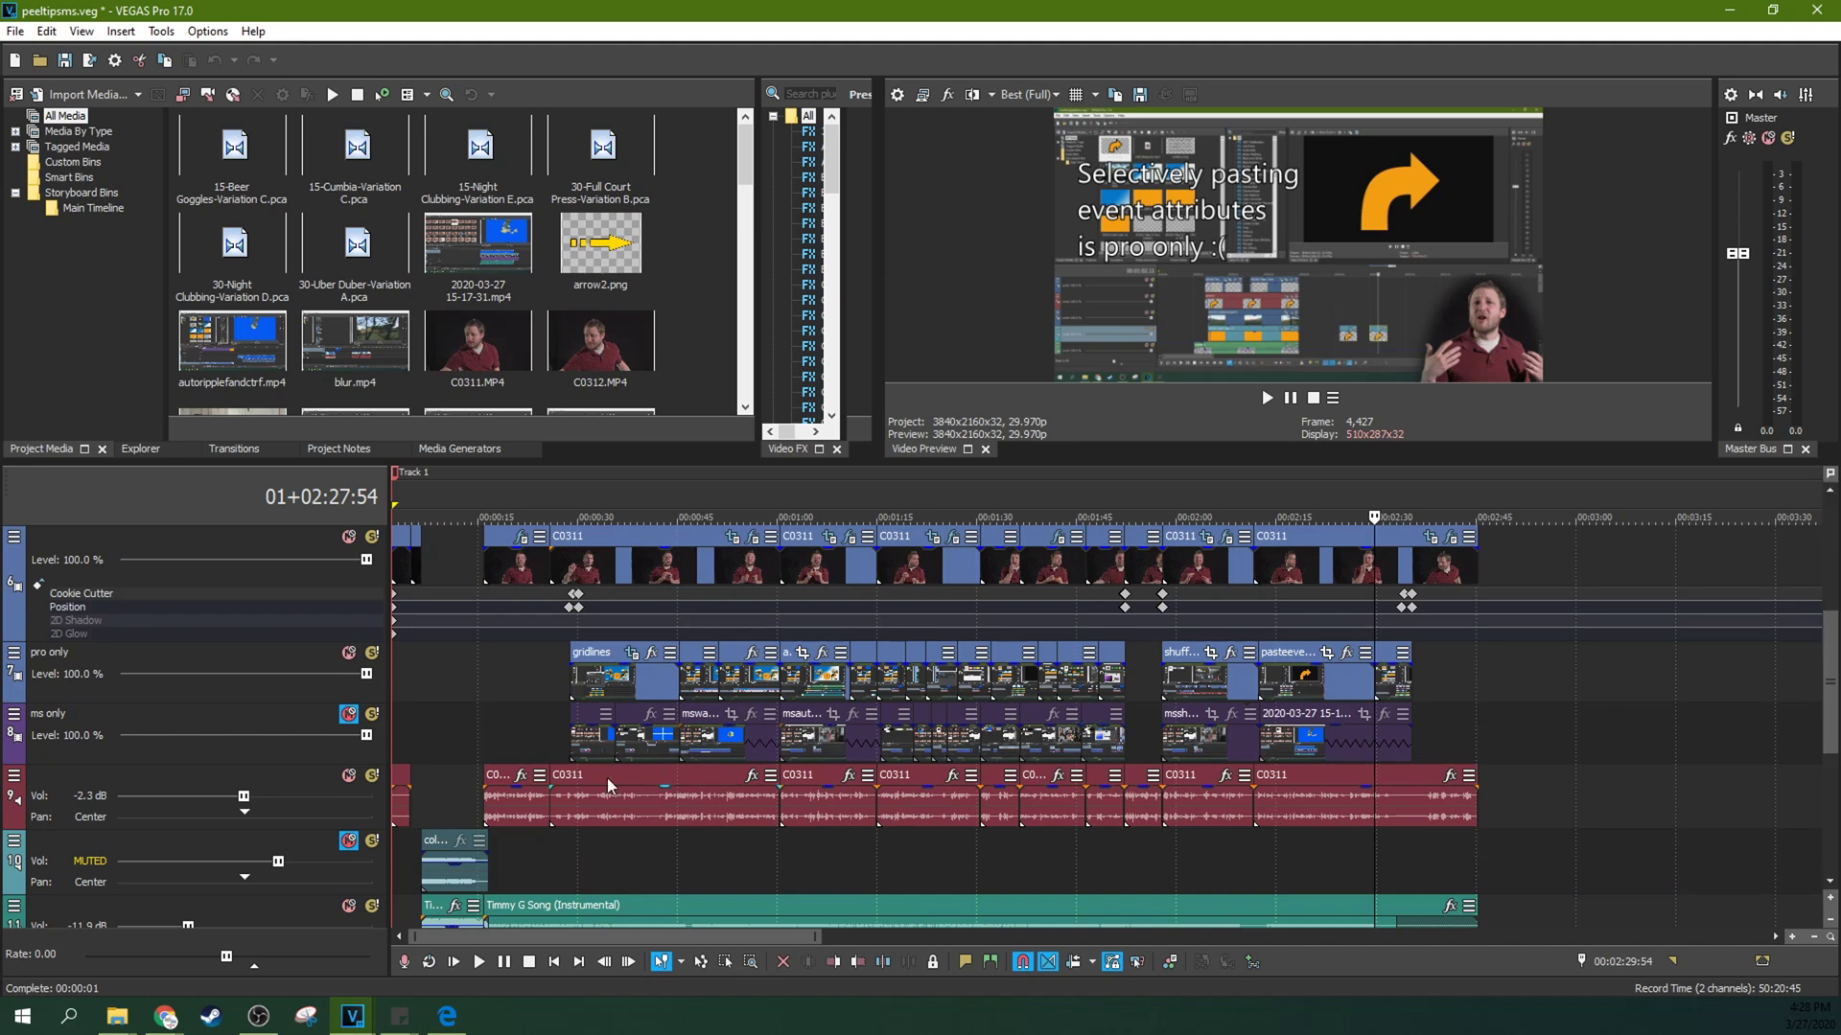
click(599, 738)
click(687, 733)
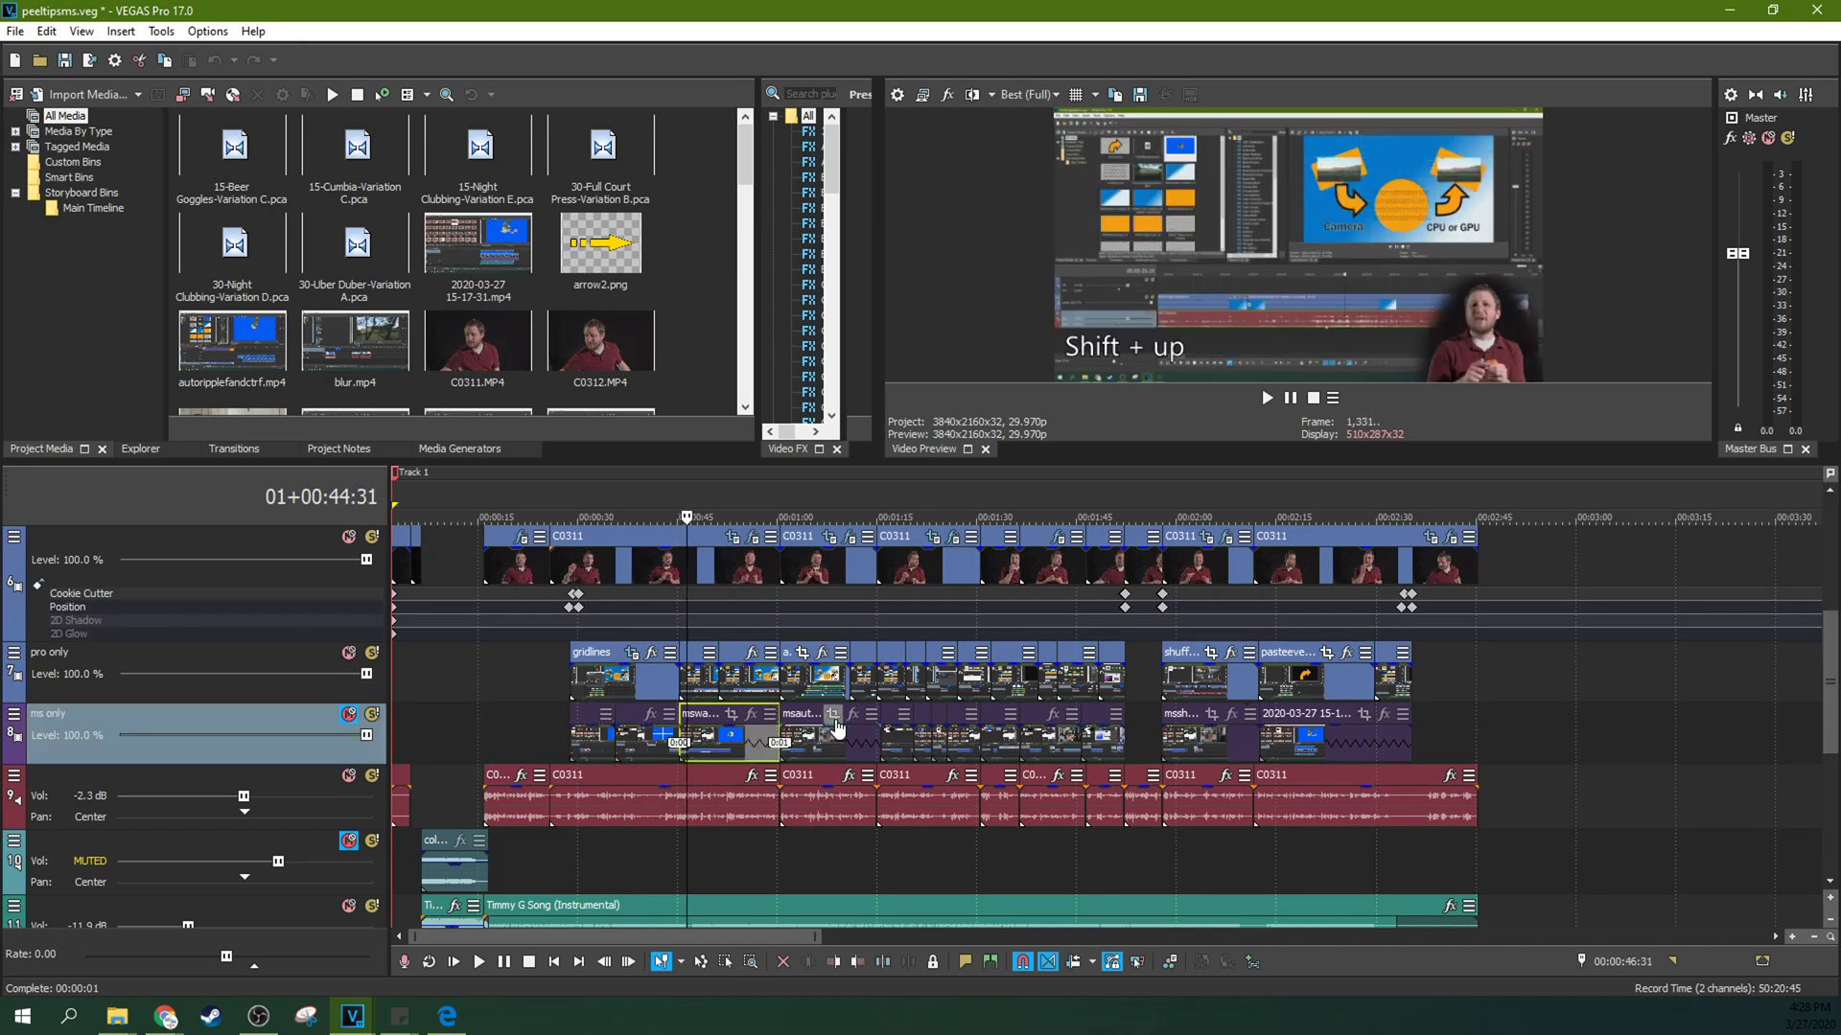
key(Up)
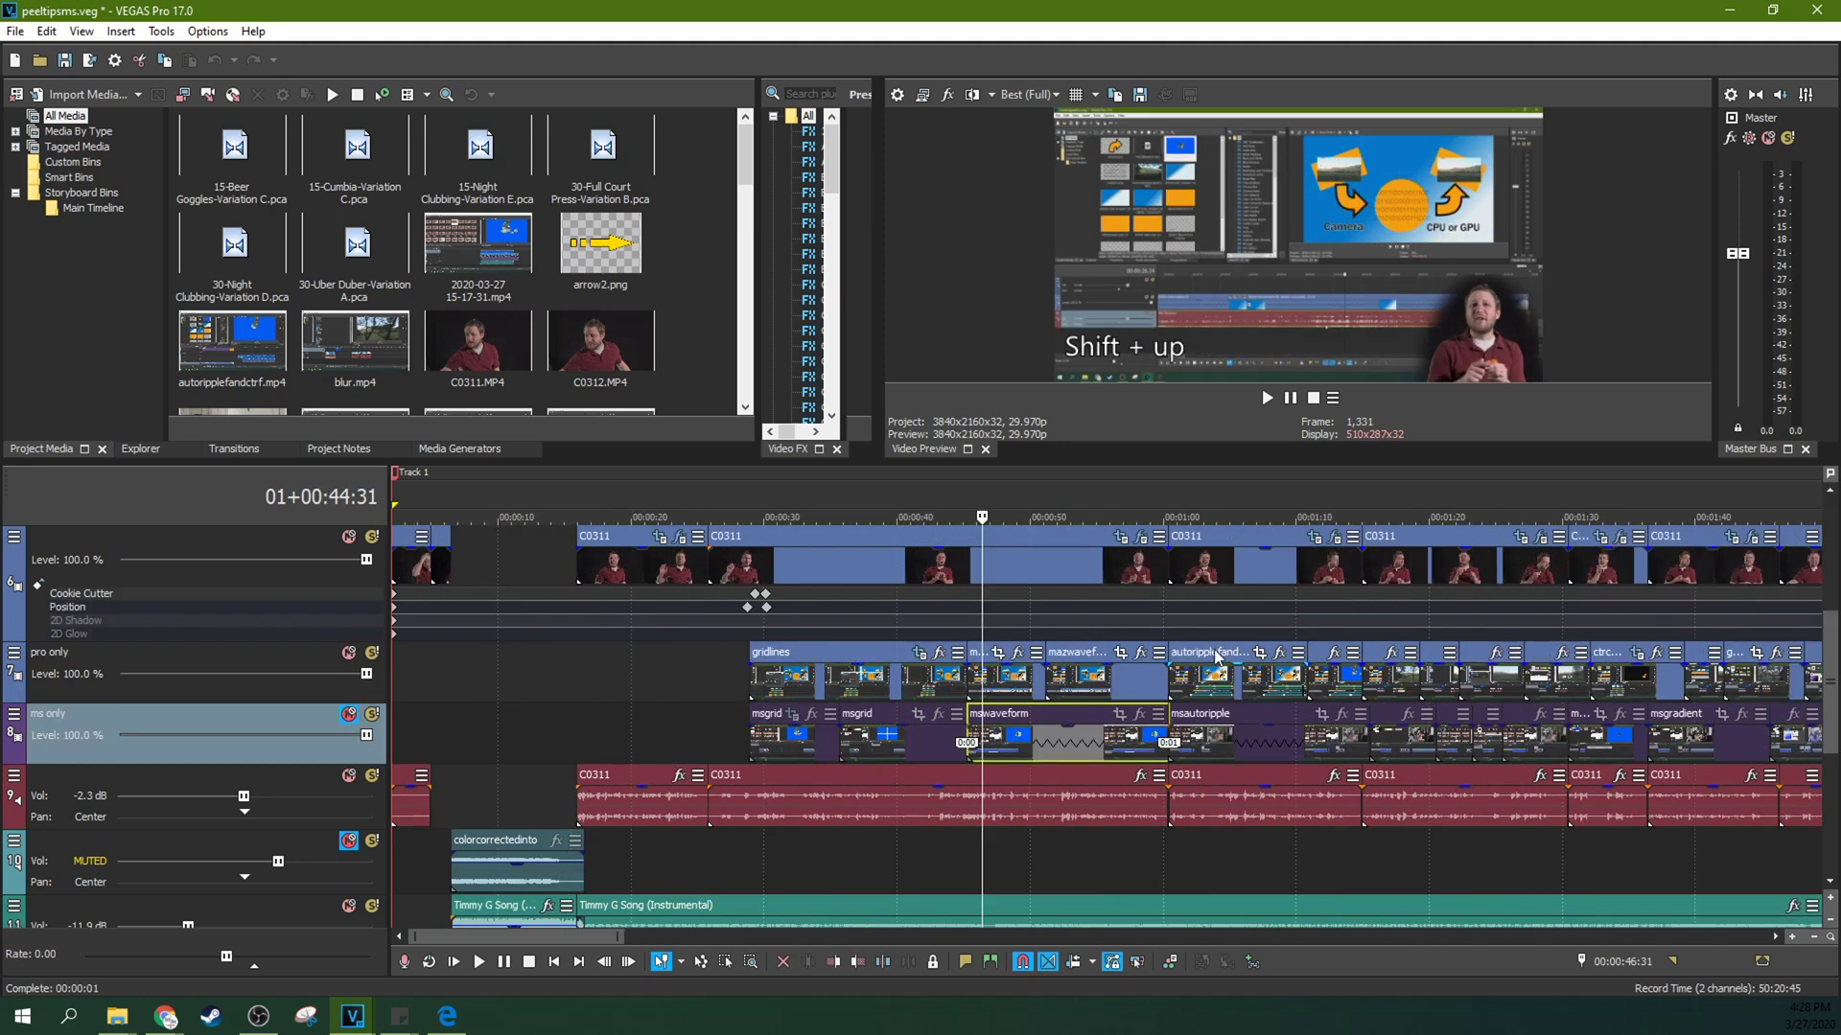
click(1264, 741)
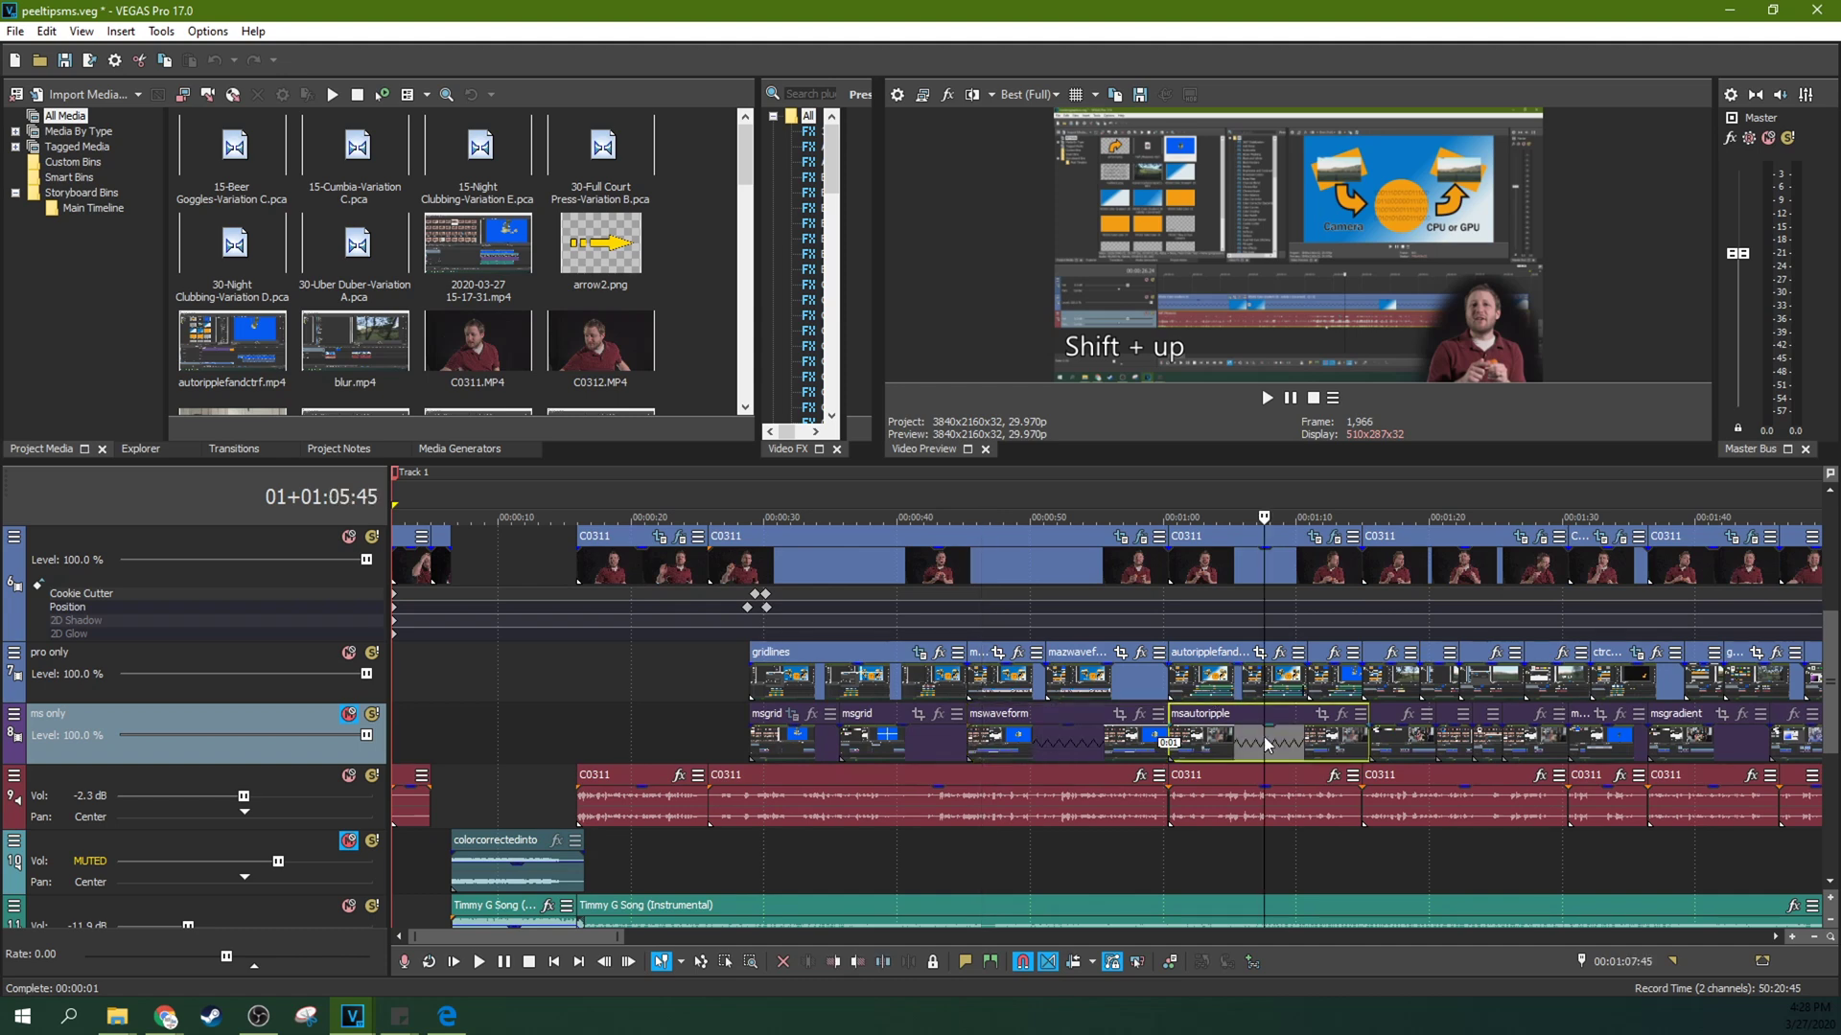
key(Down)
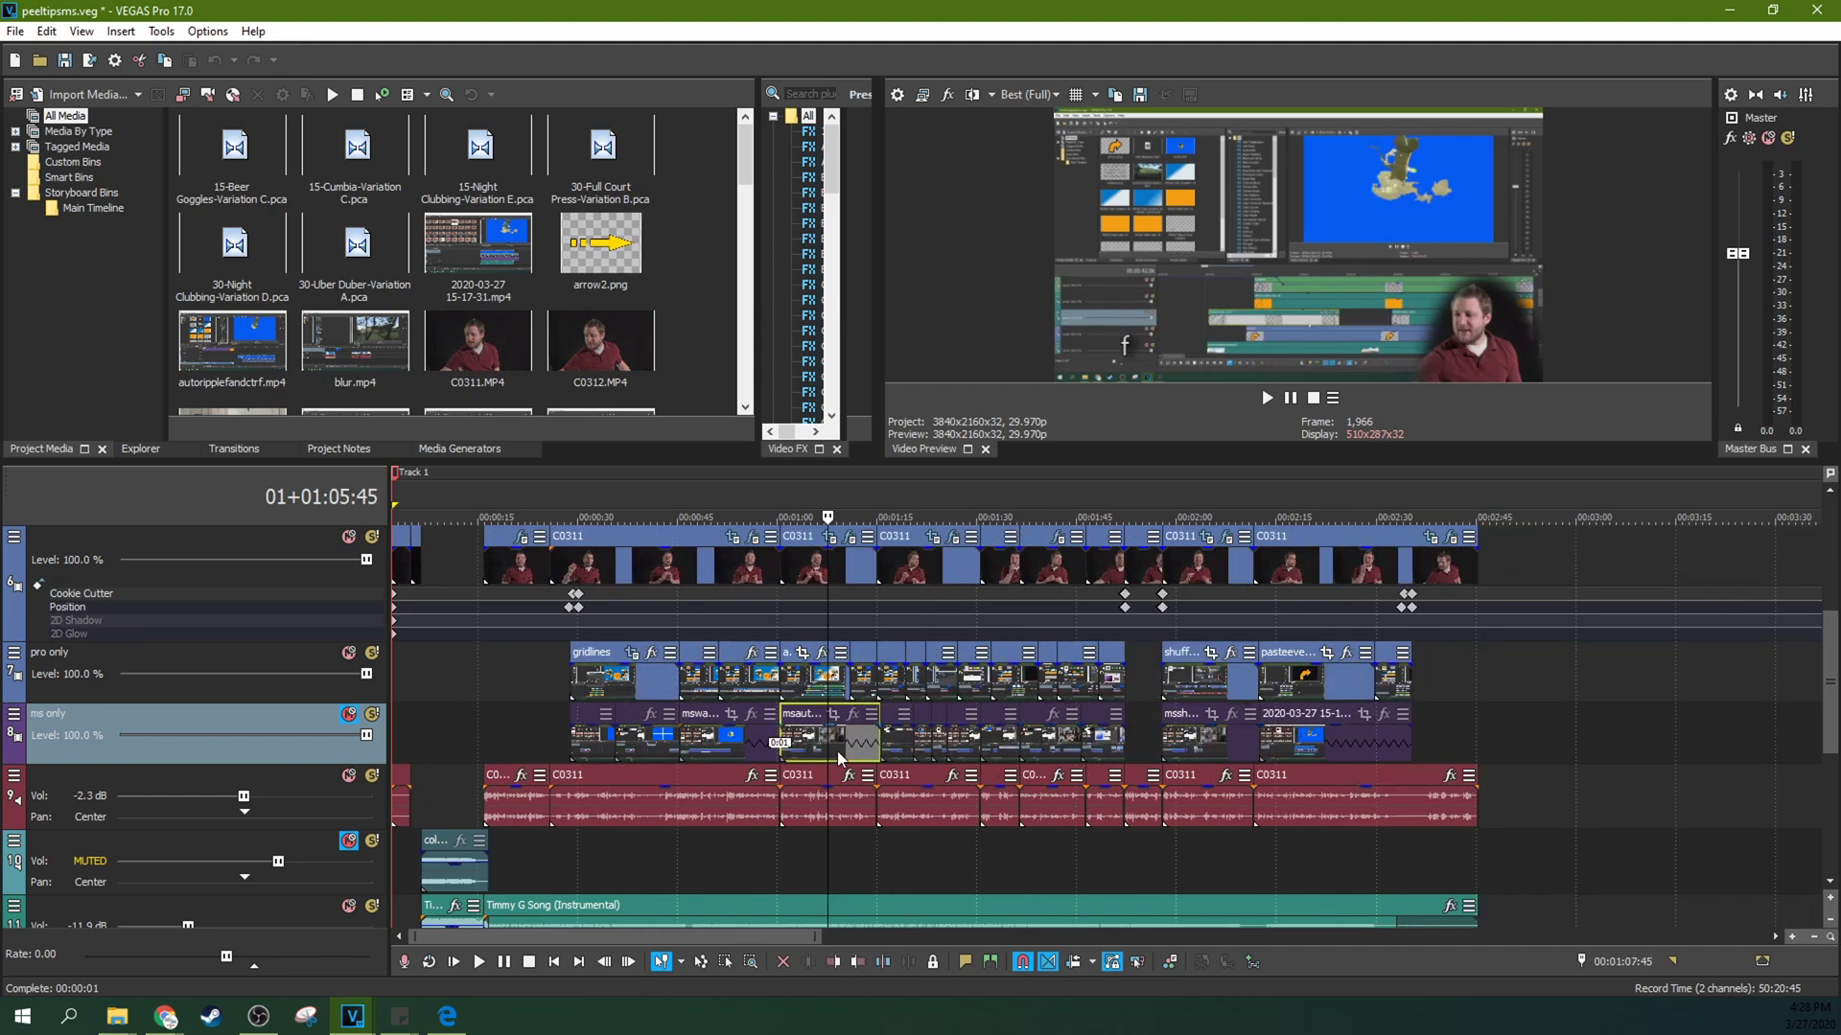
key(Up)
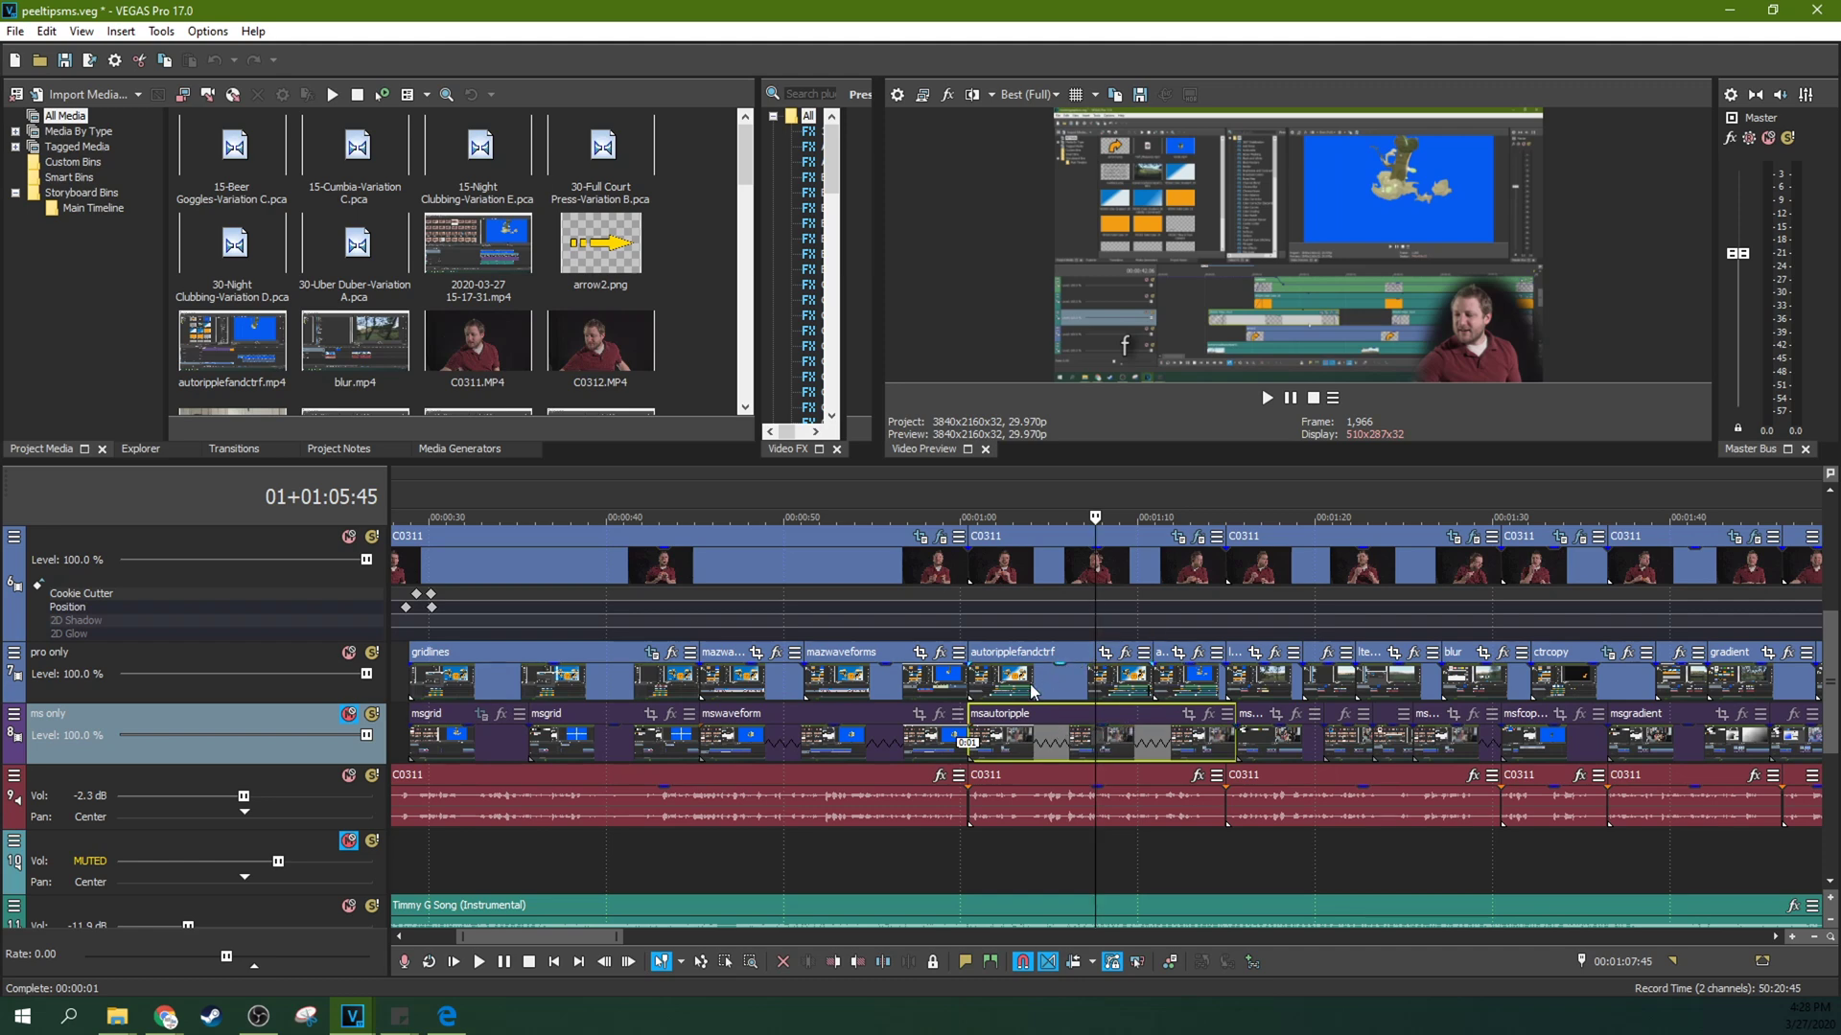
key(Down)
- Preview the mazwaveforms and autoripplefandctrf clips on 'pro only', then zoom out to the whole project
click(880, 679)
click(905, 686)
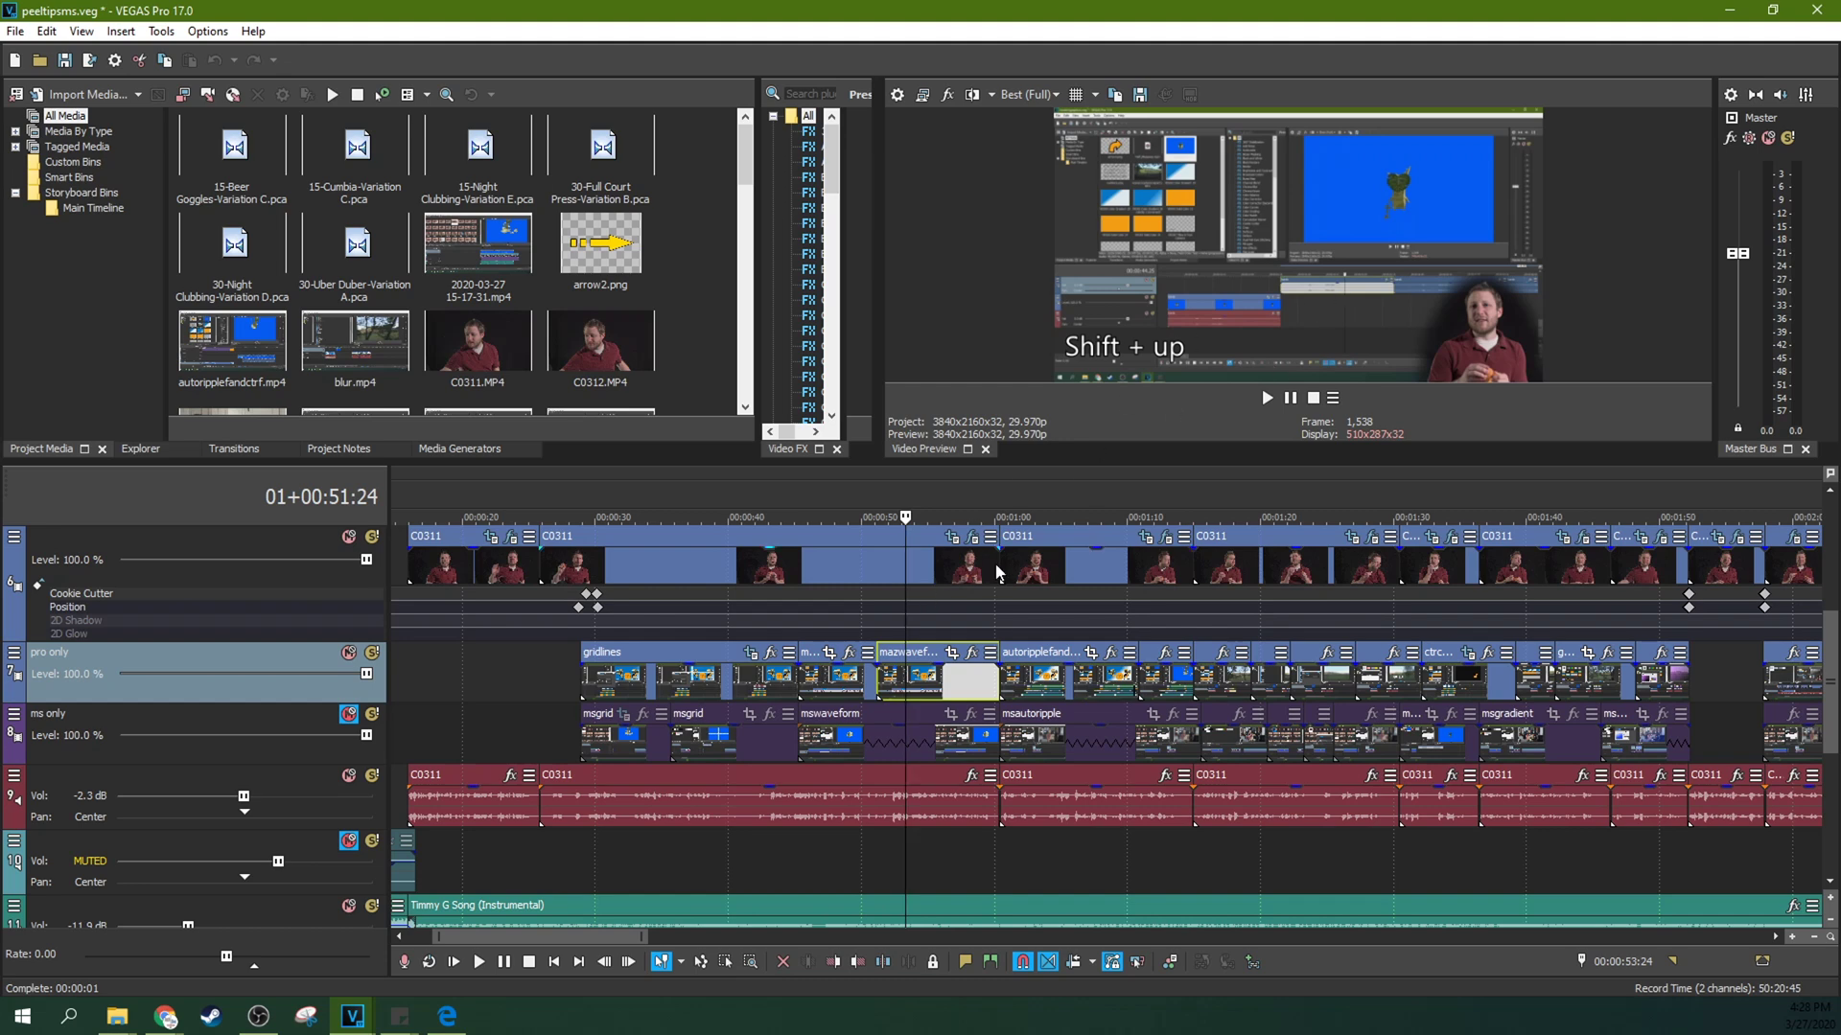
click(1045, 676)
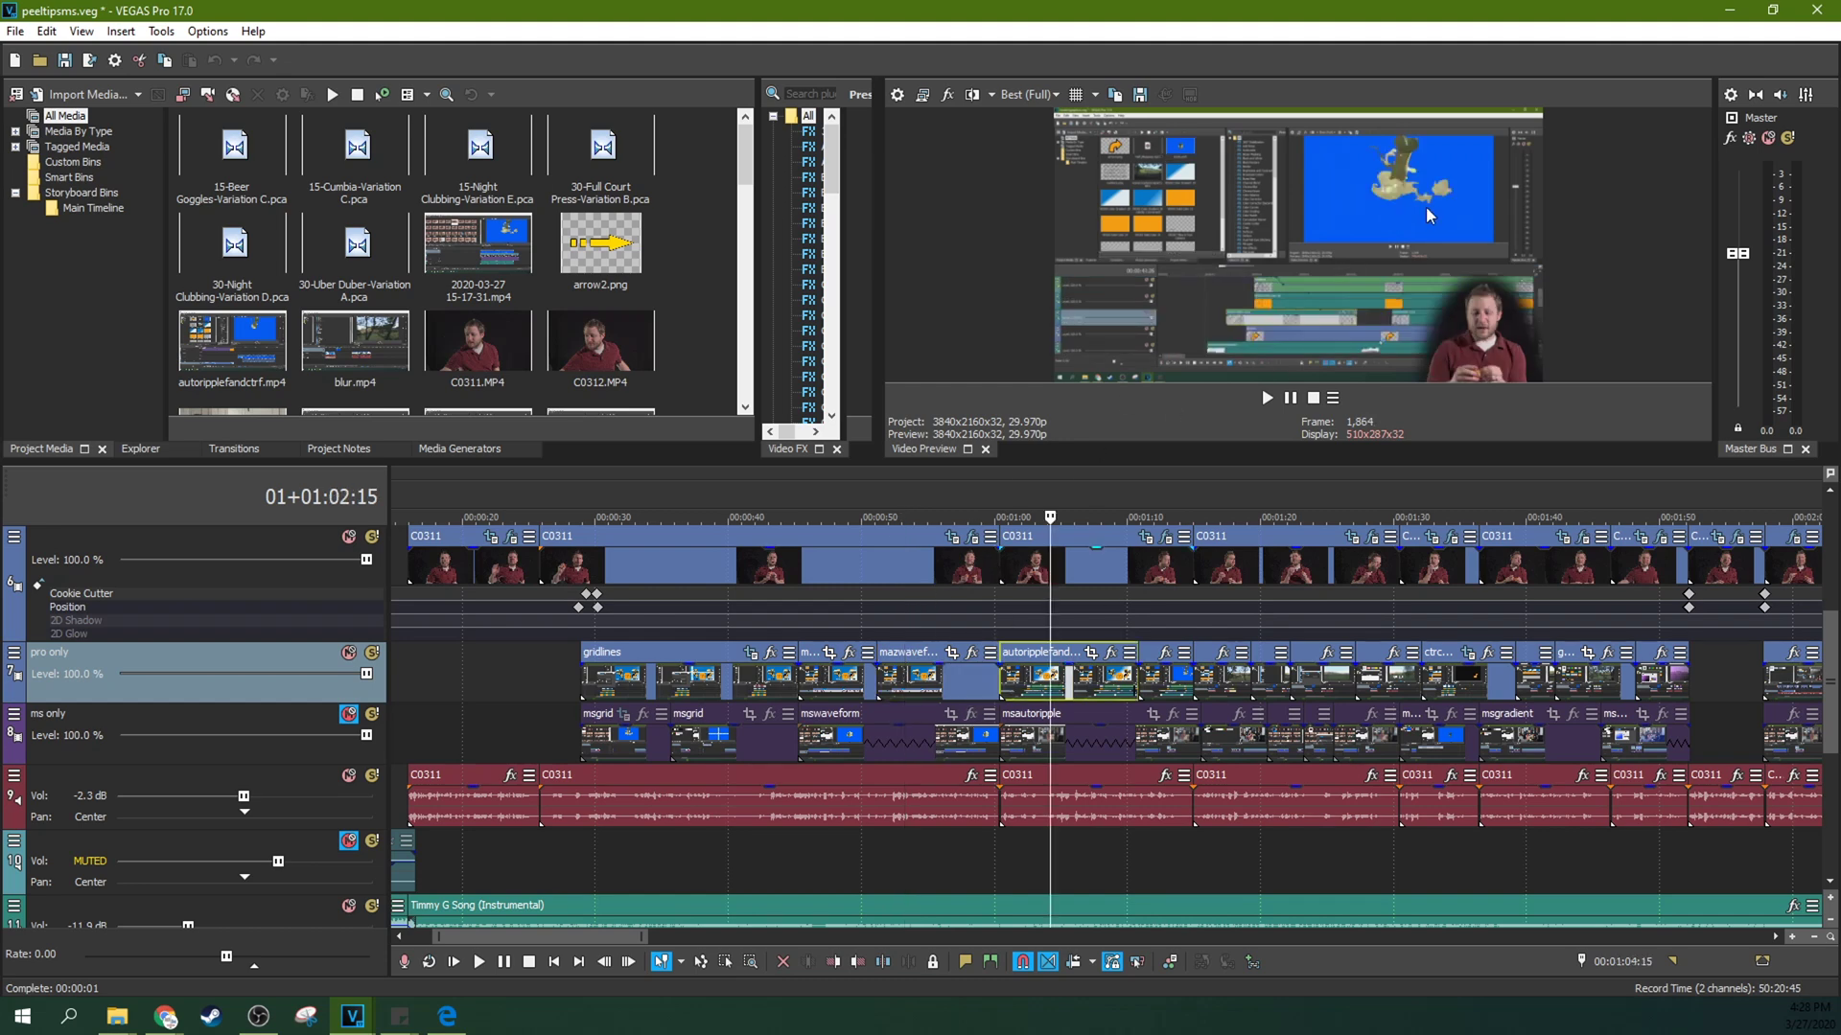
scroll(976, 652, down, 1)
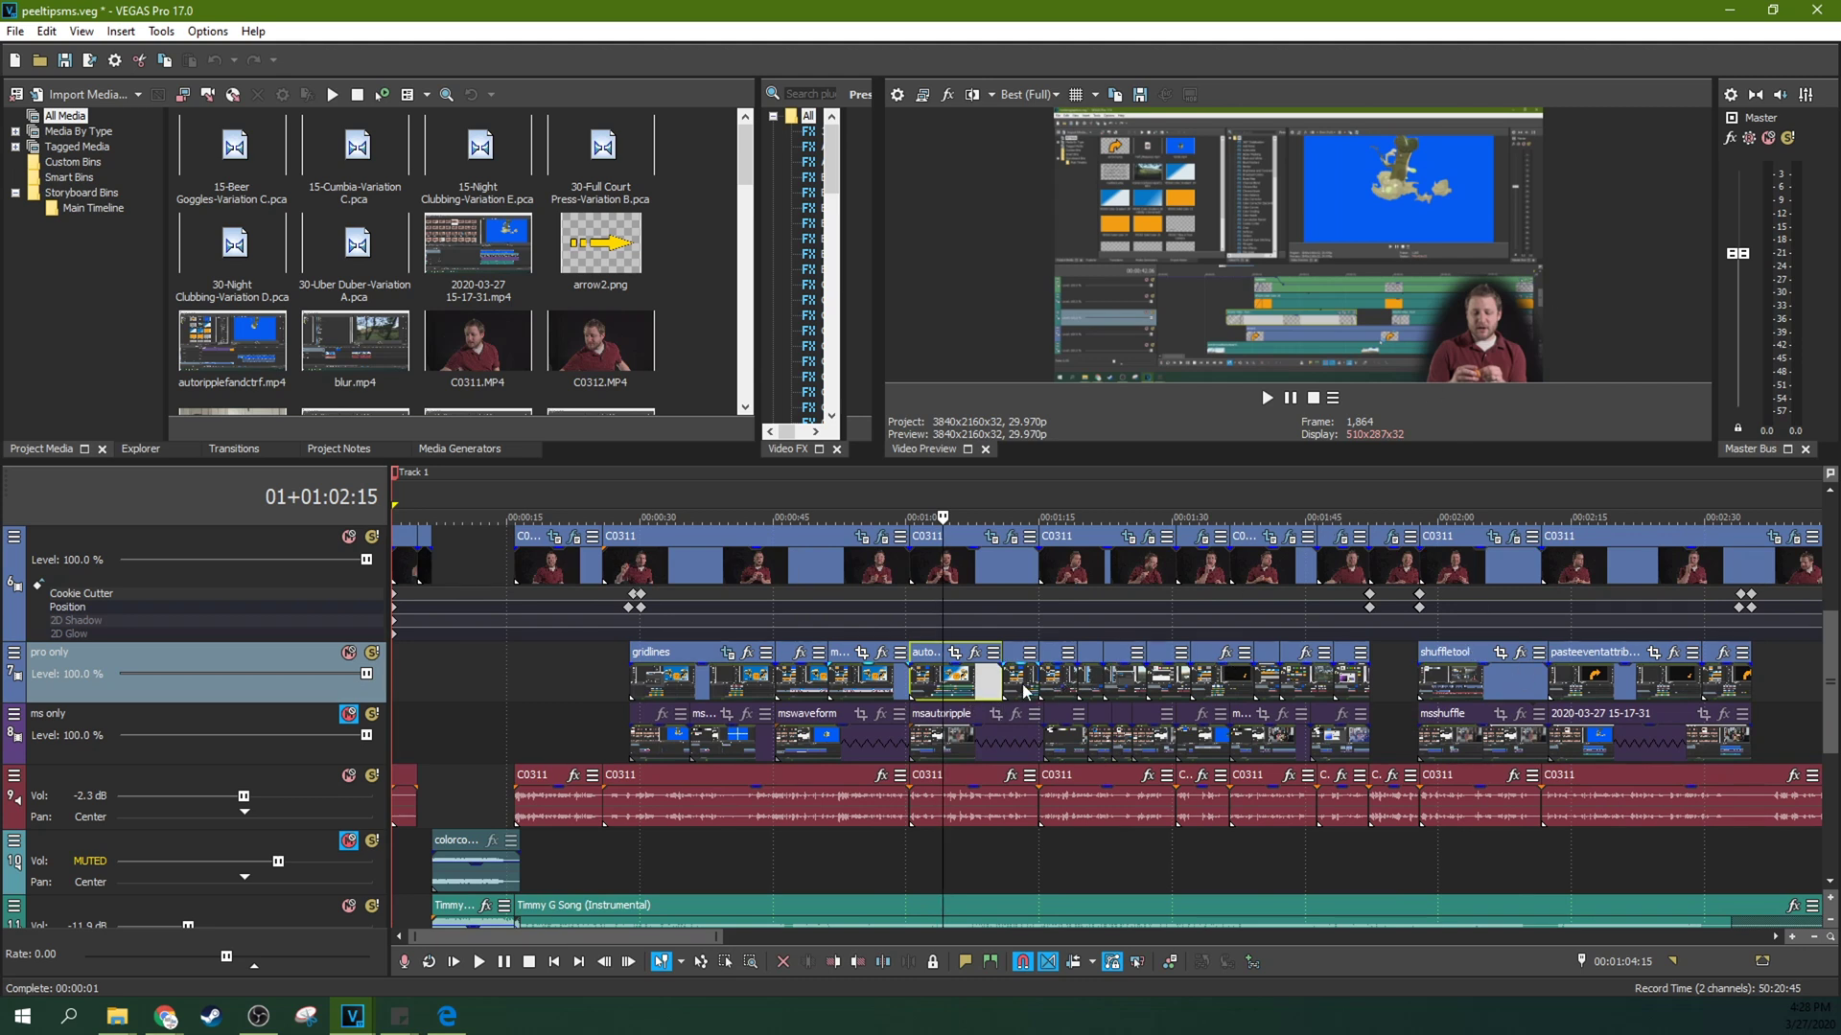
click(974, 740)
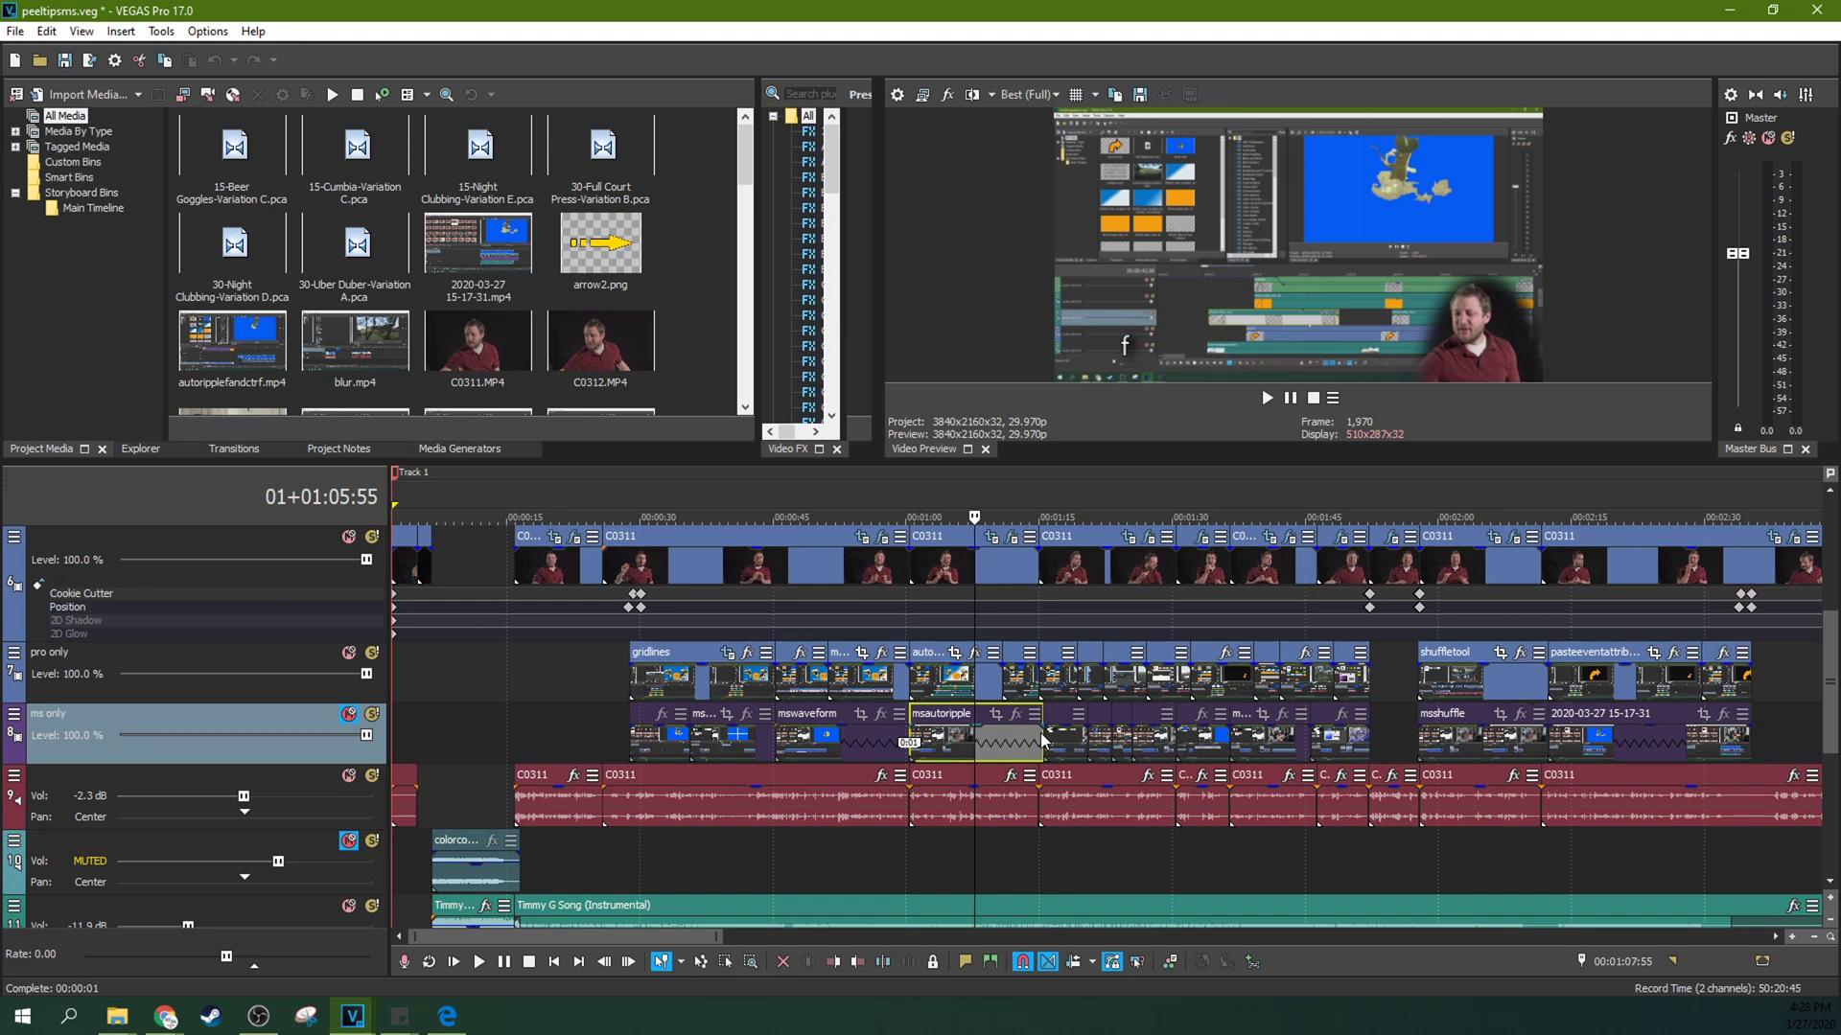
scroll(1040, 733, up, 2)
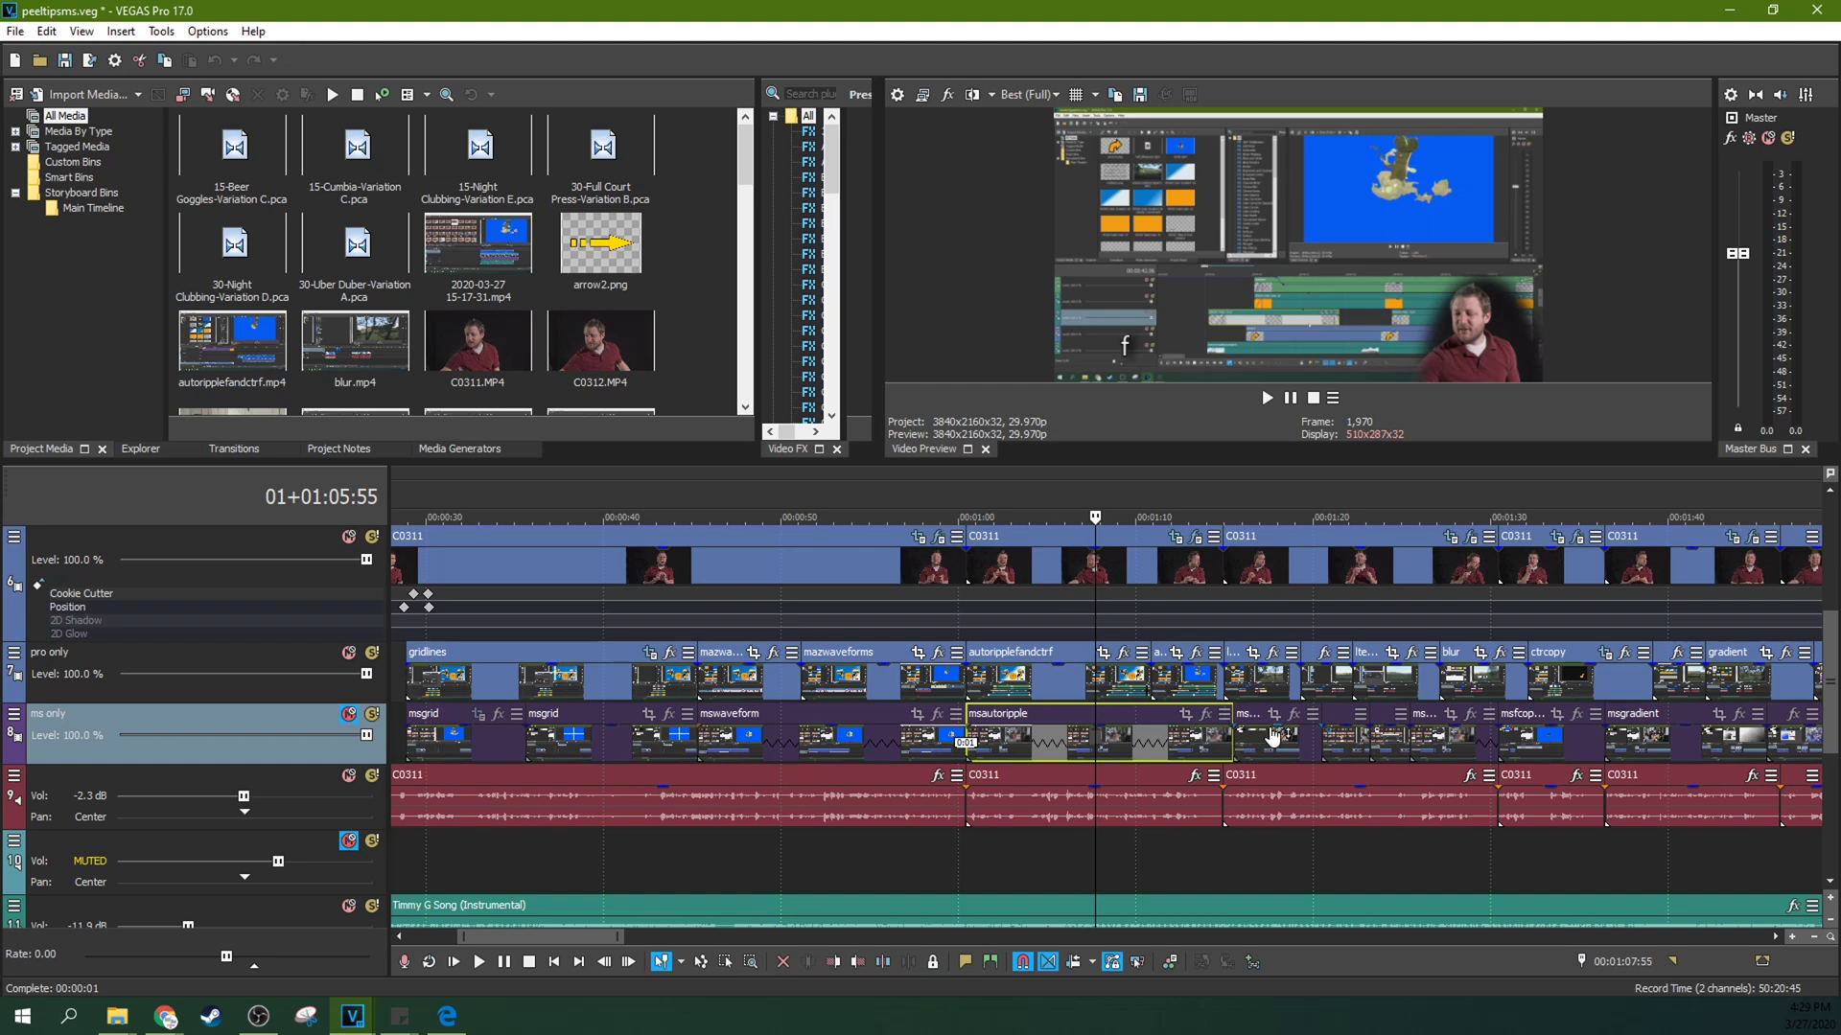
scroll(1222, 738, down, 2)
scroll(1179, 706, down, 1)
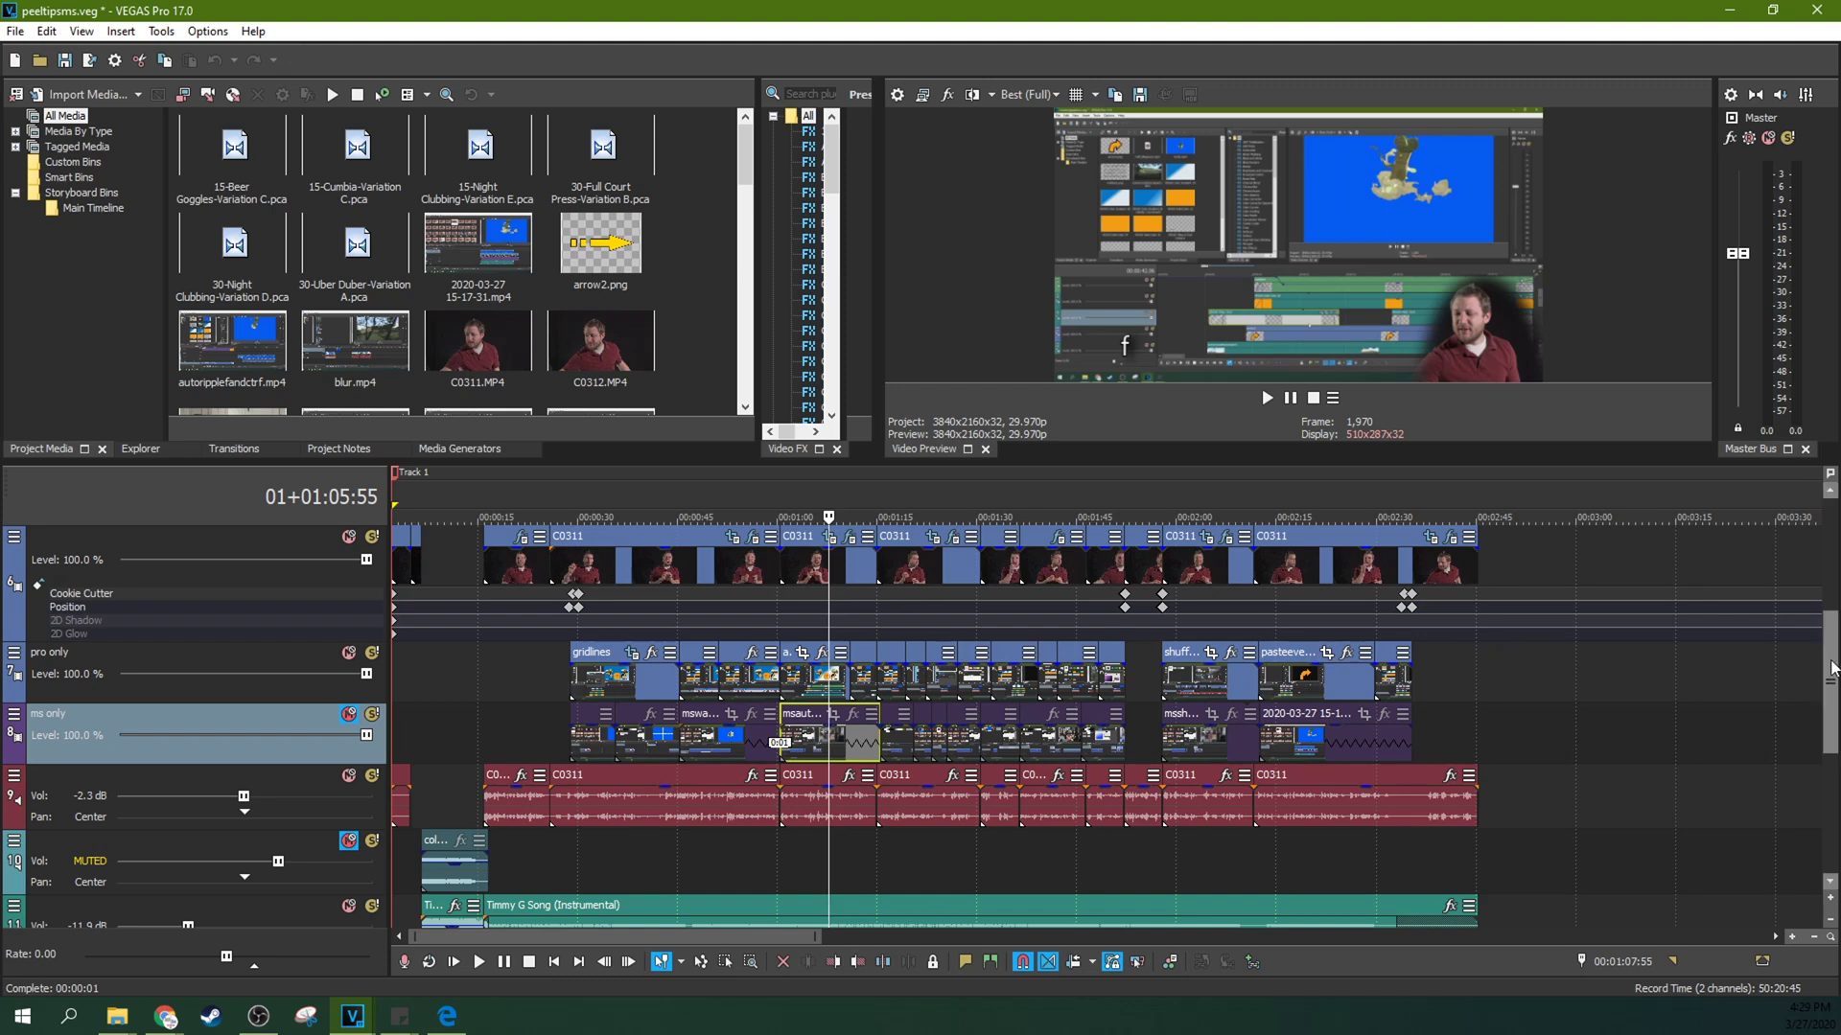
- Scan the title and overlay tracks, then park the playhead at 01:28:34 on the Nature shot
scroll(1831, 671, up, 2)
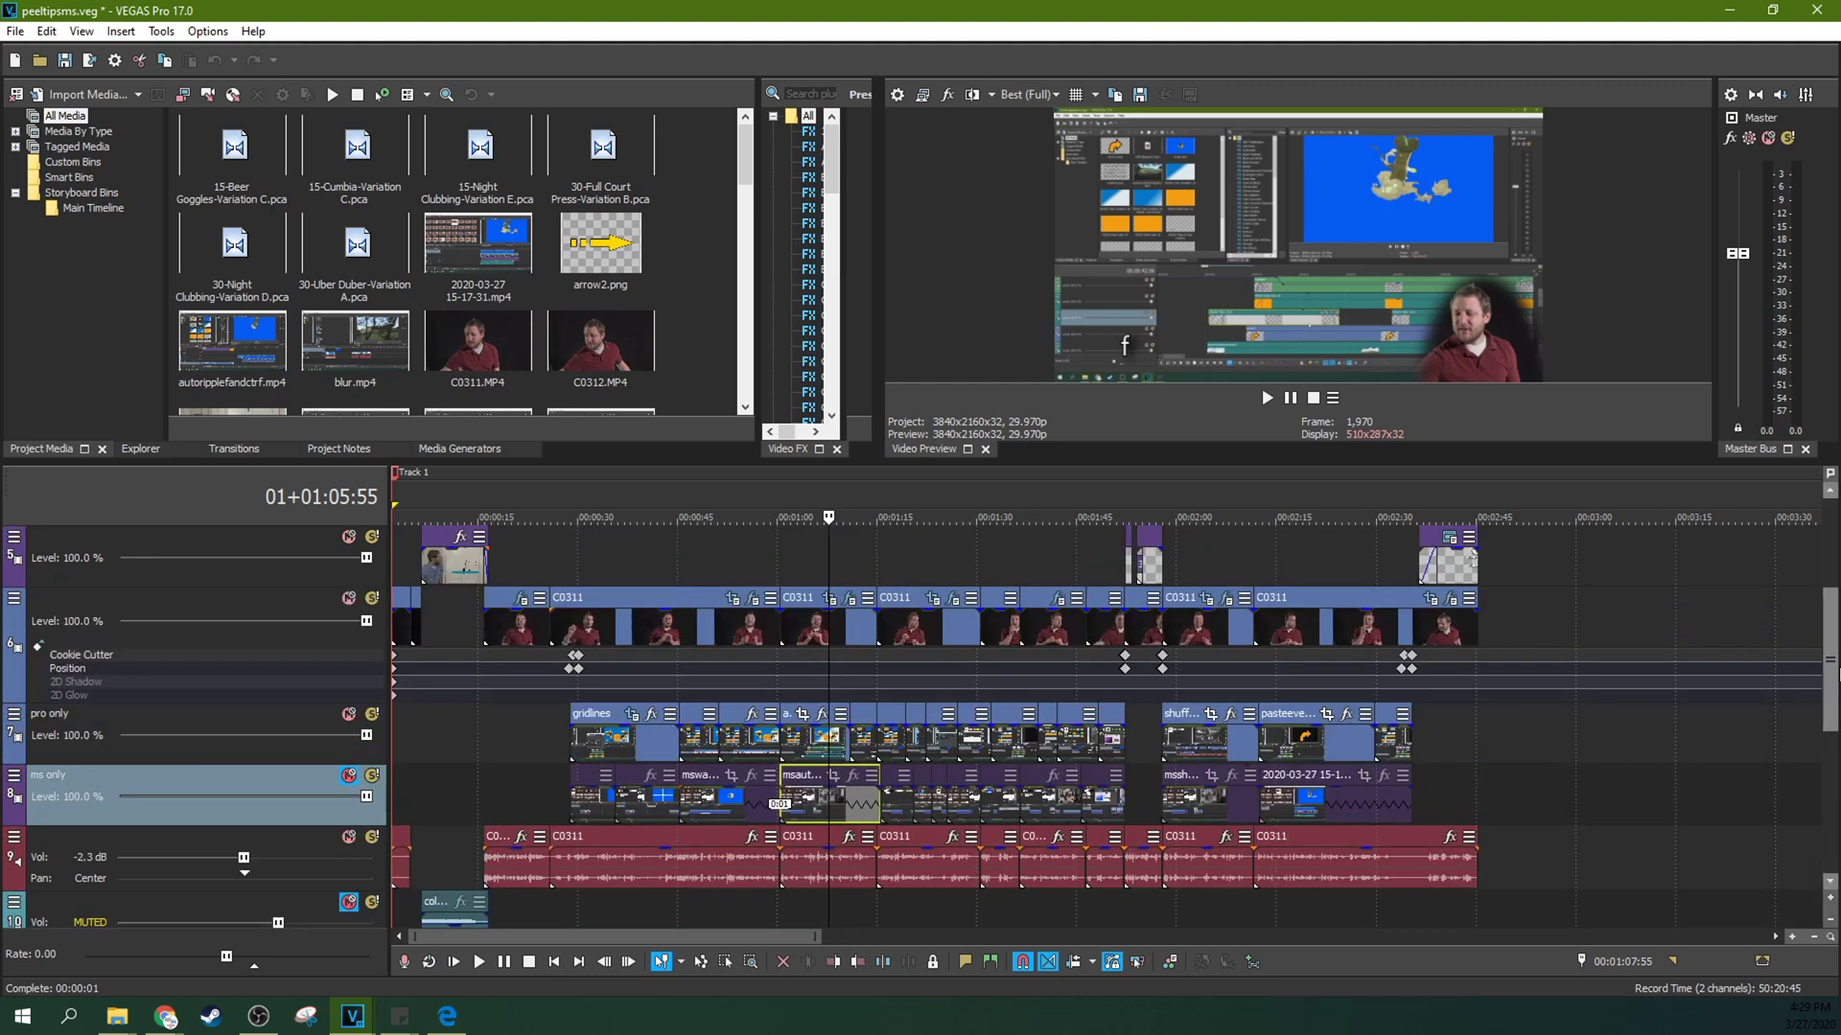
click(439, 676)
scroll(439, 677, up, 5)
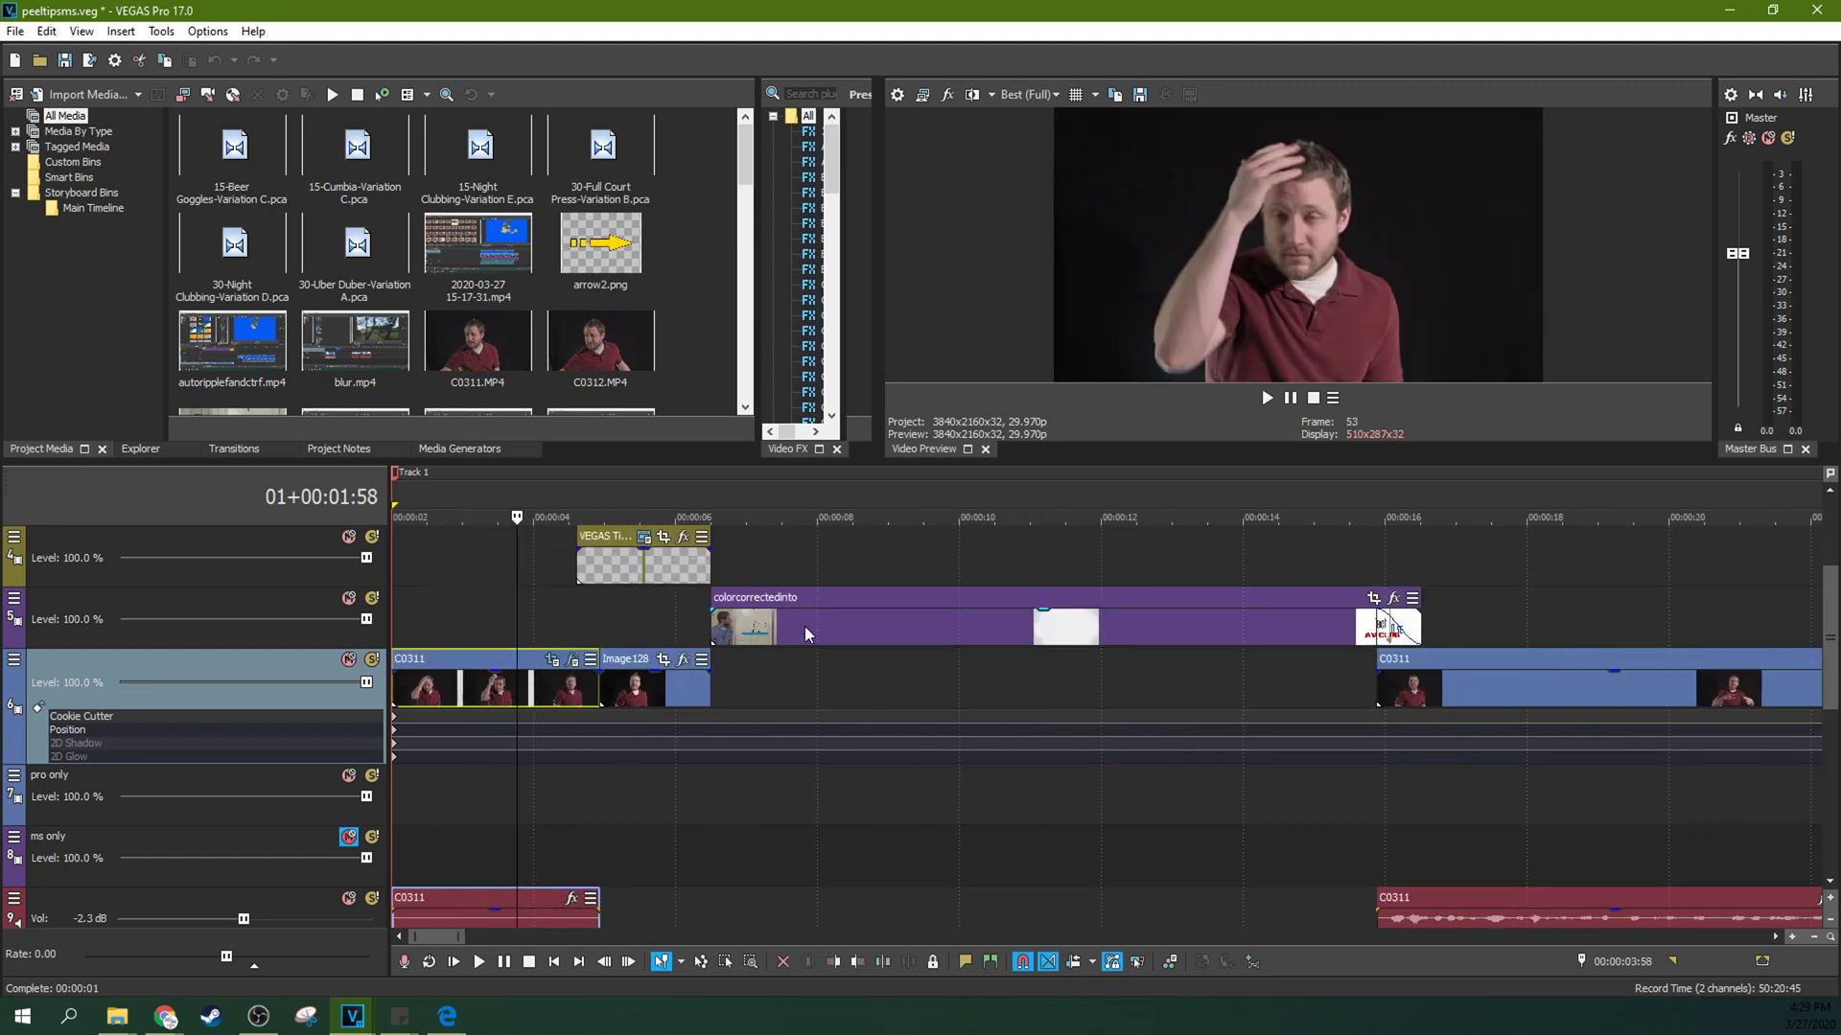
scroll(566, 687, down, 8)
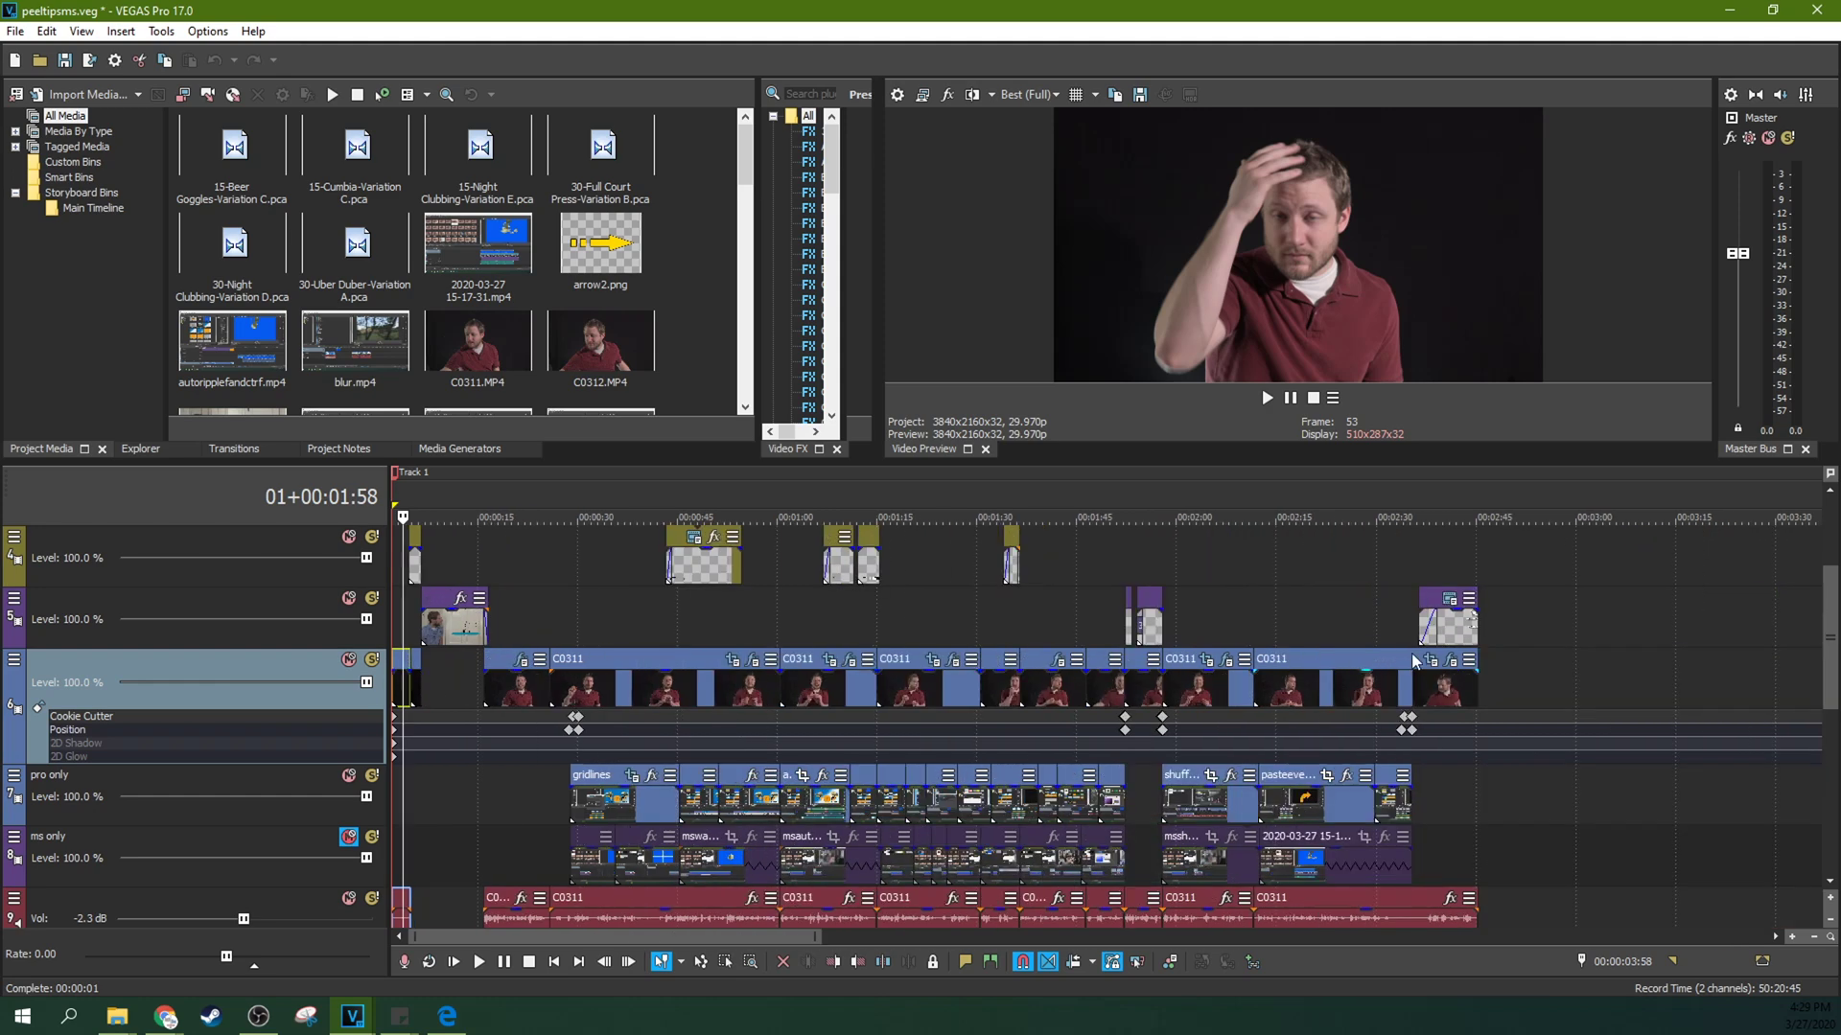
scroll(537, 712, up, 4)
scroll(538, 709, up, 5)
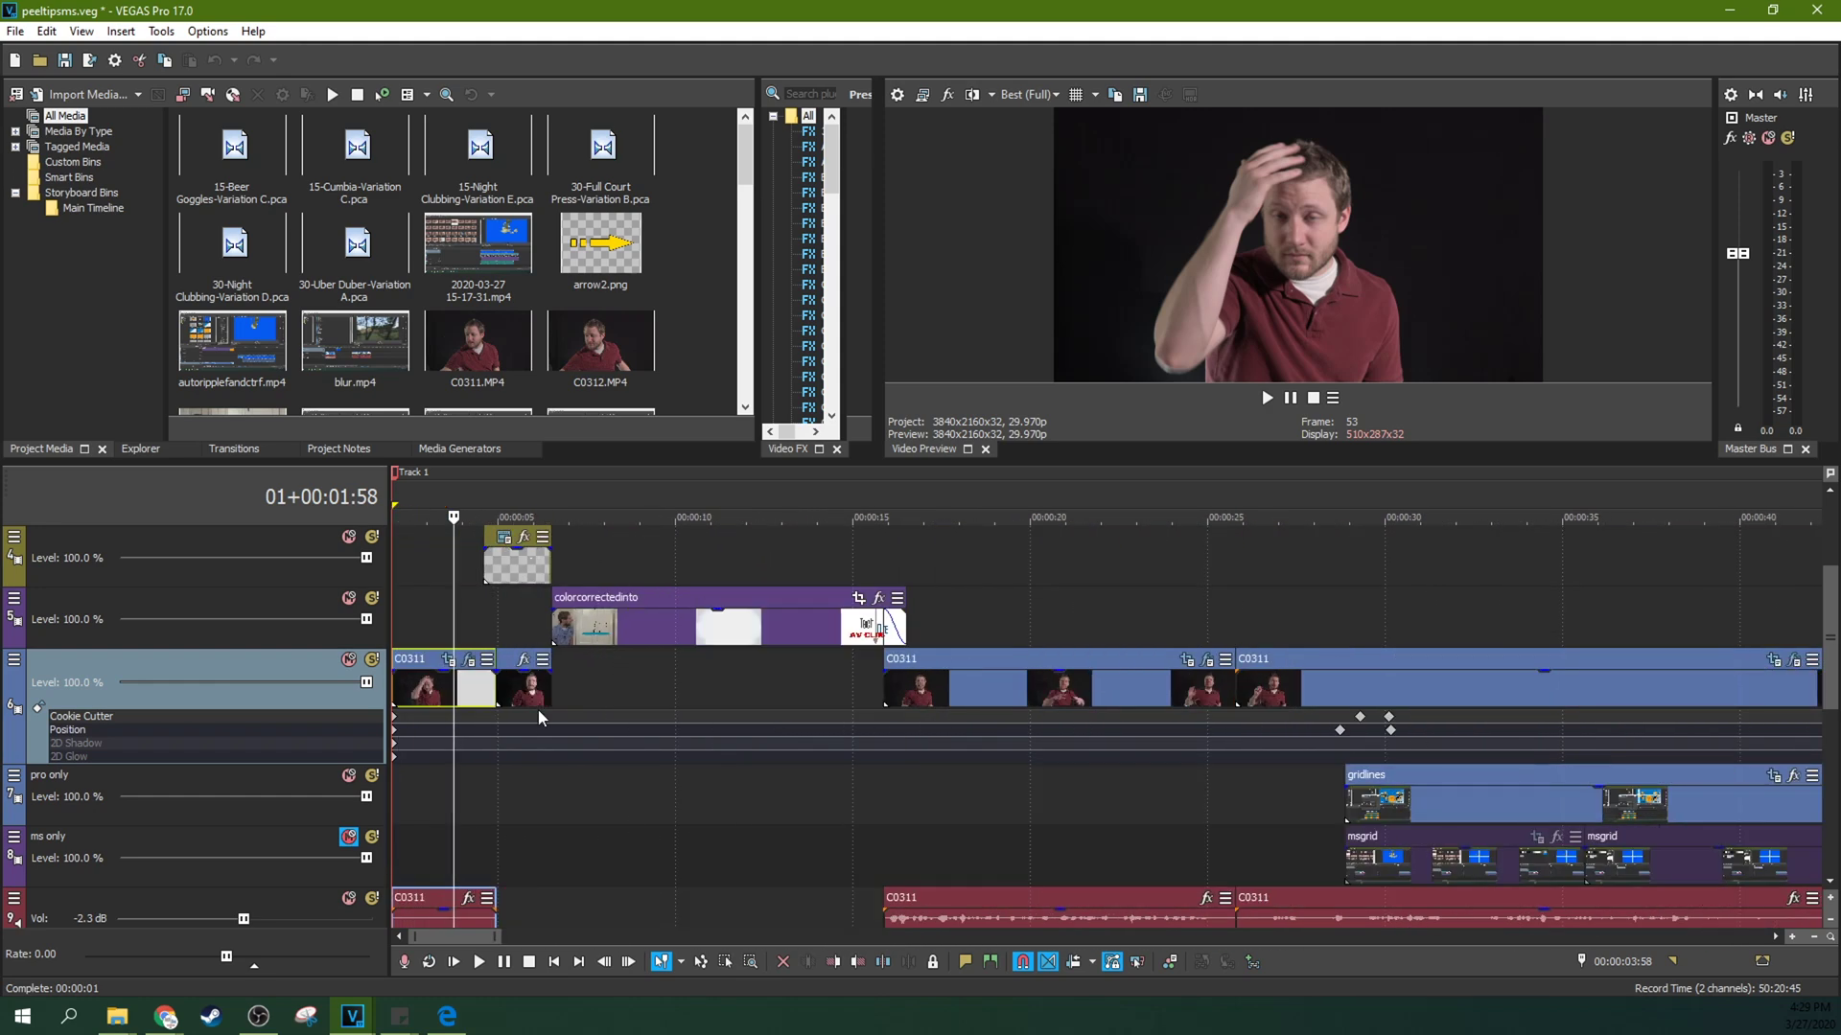
scroll(534, 712, up, 3)
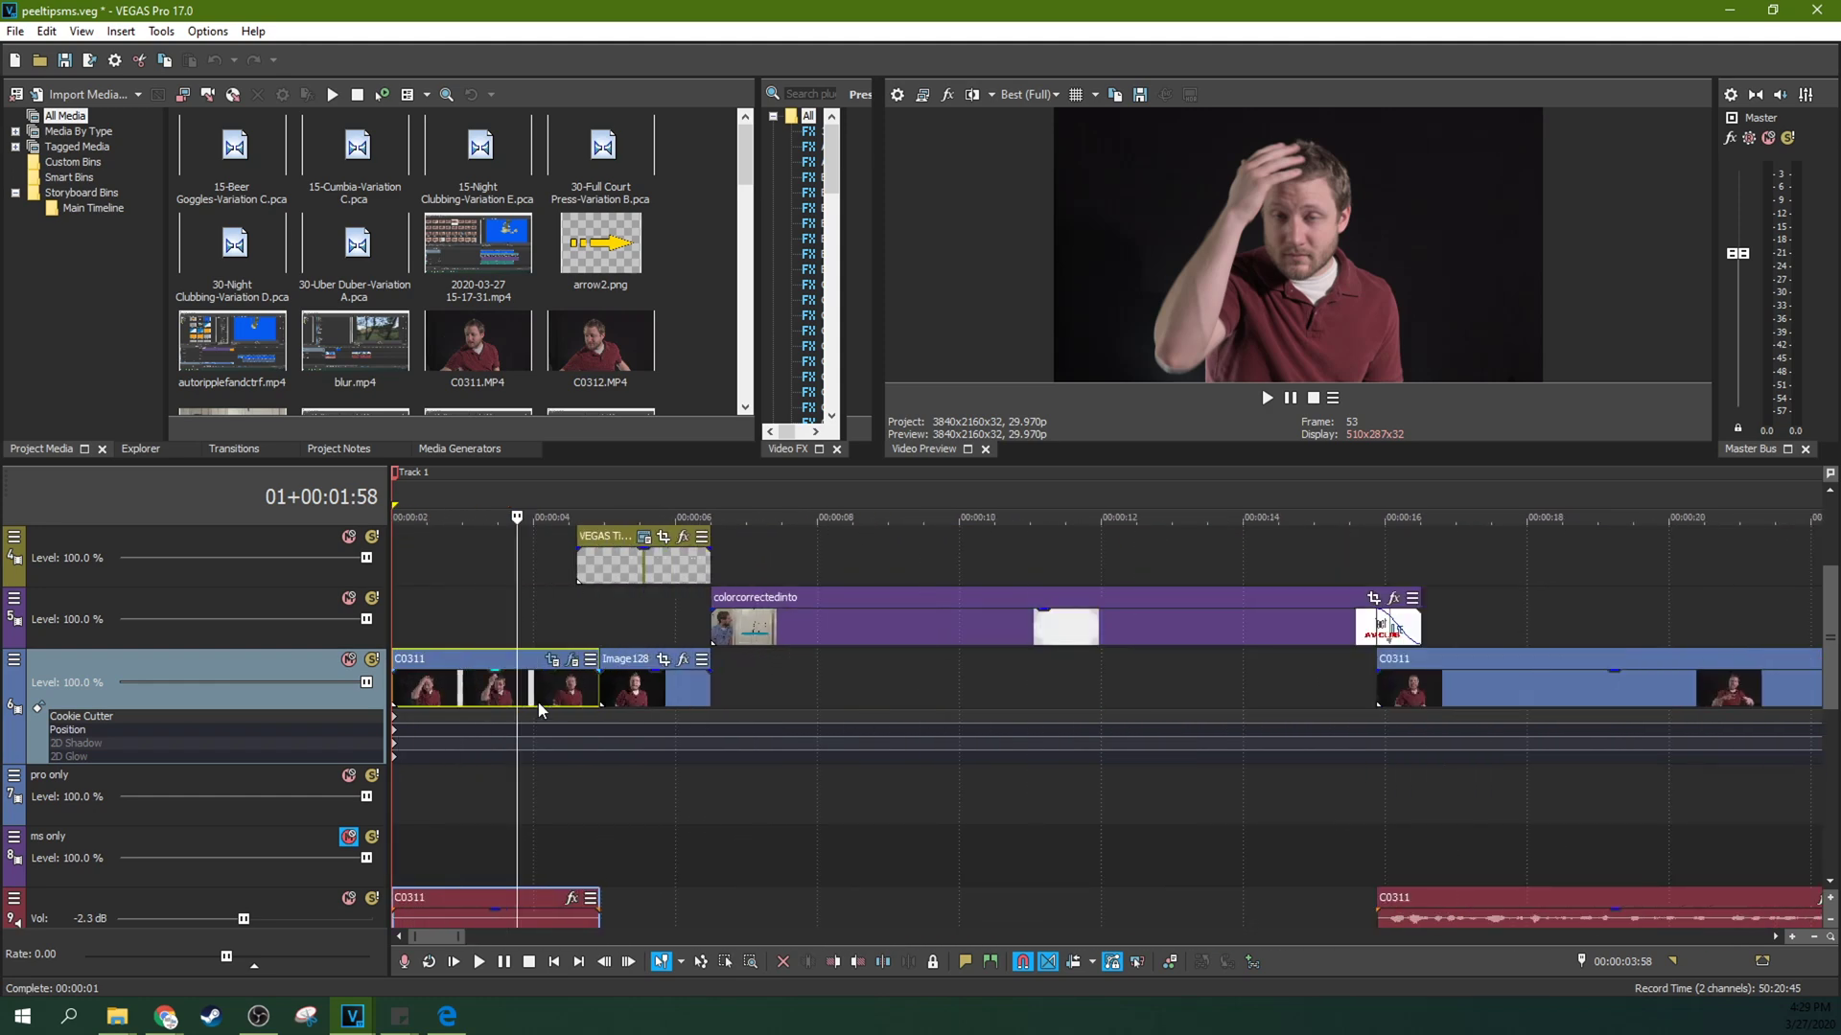
scroll(903, 693, down, 6)
scroll(936, 653, down, 3)
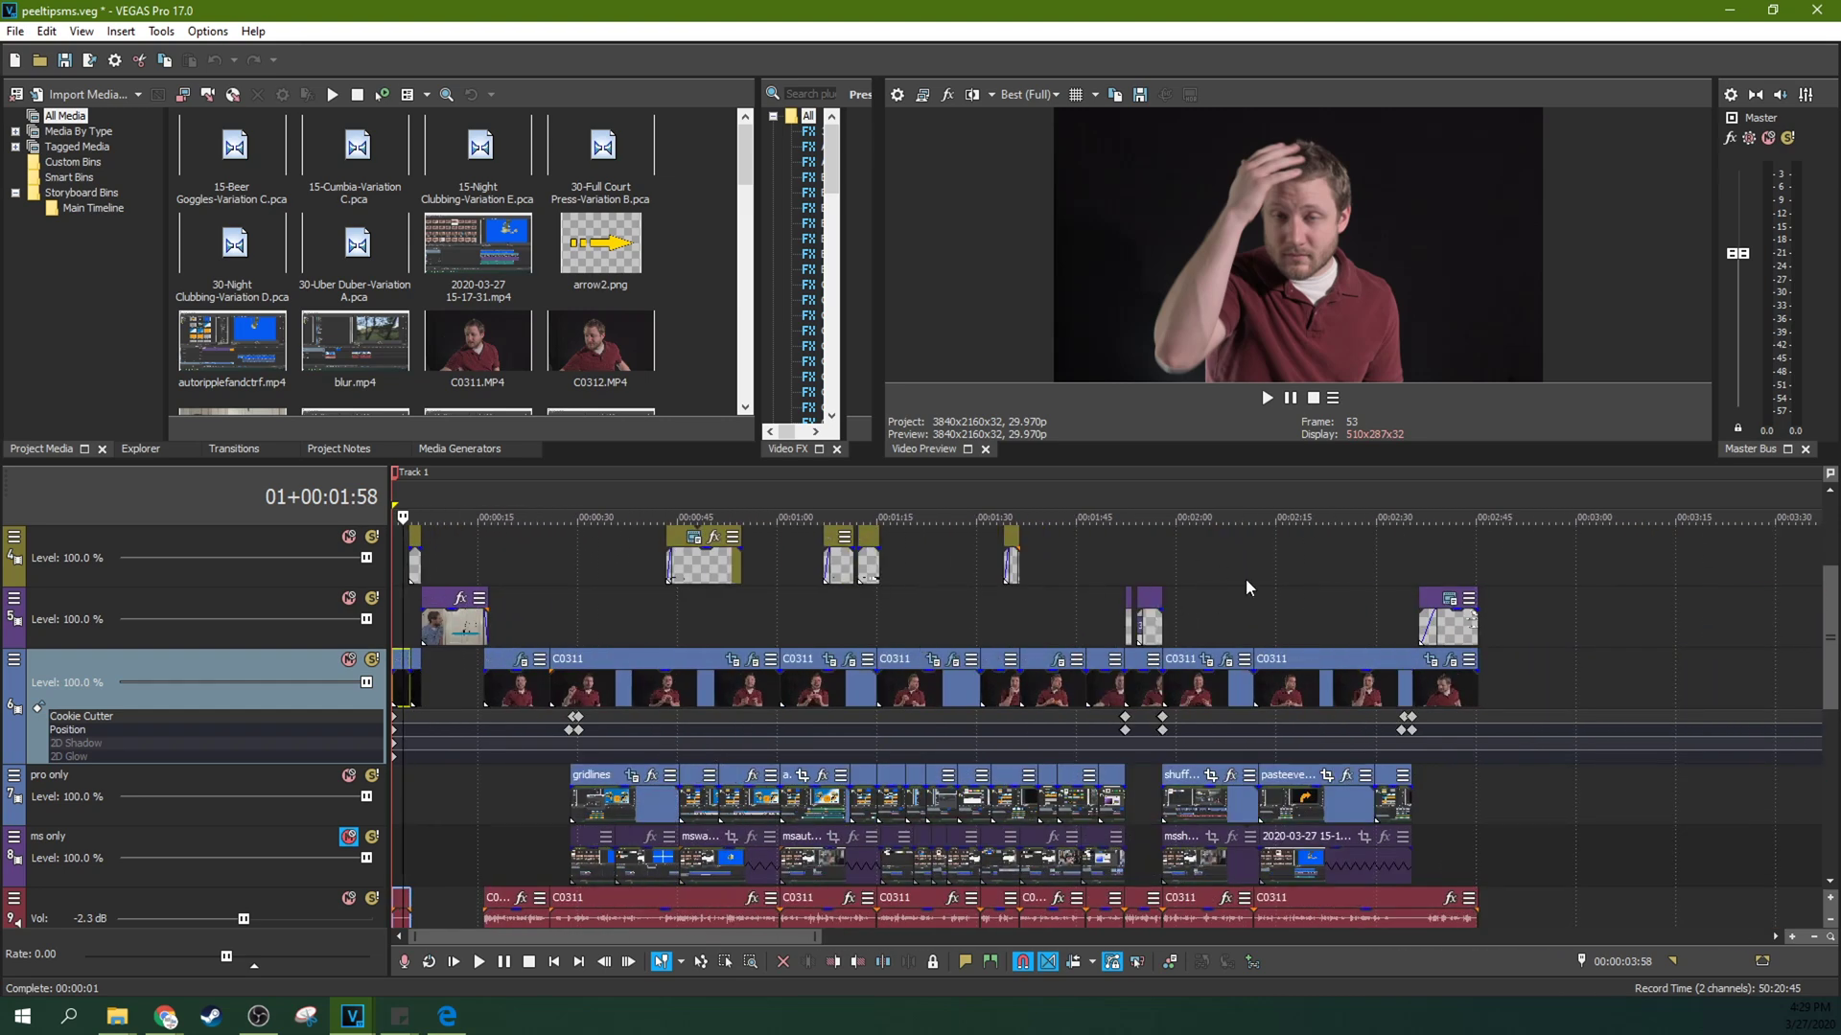
click(982, 626)
scroll(982, 625, up, 3)
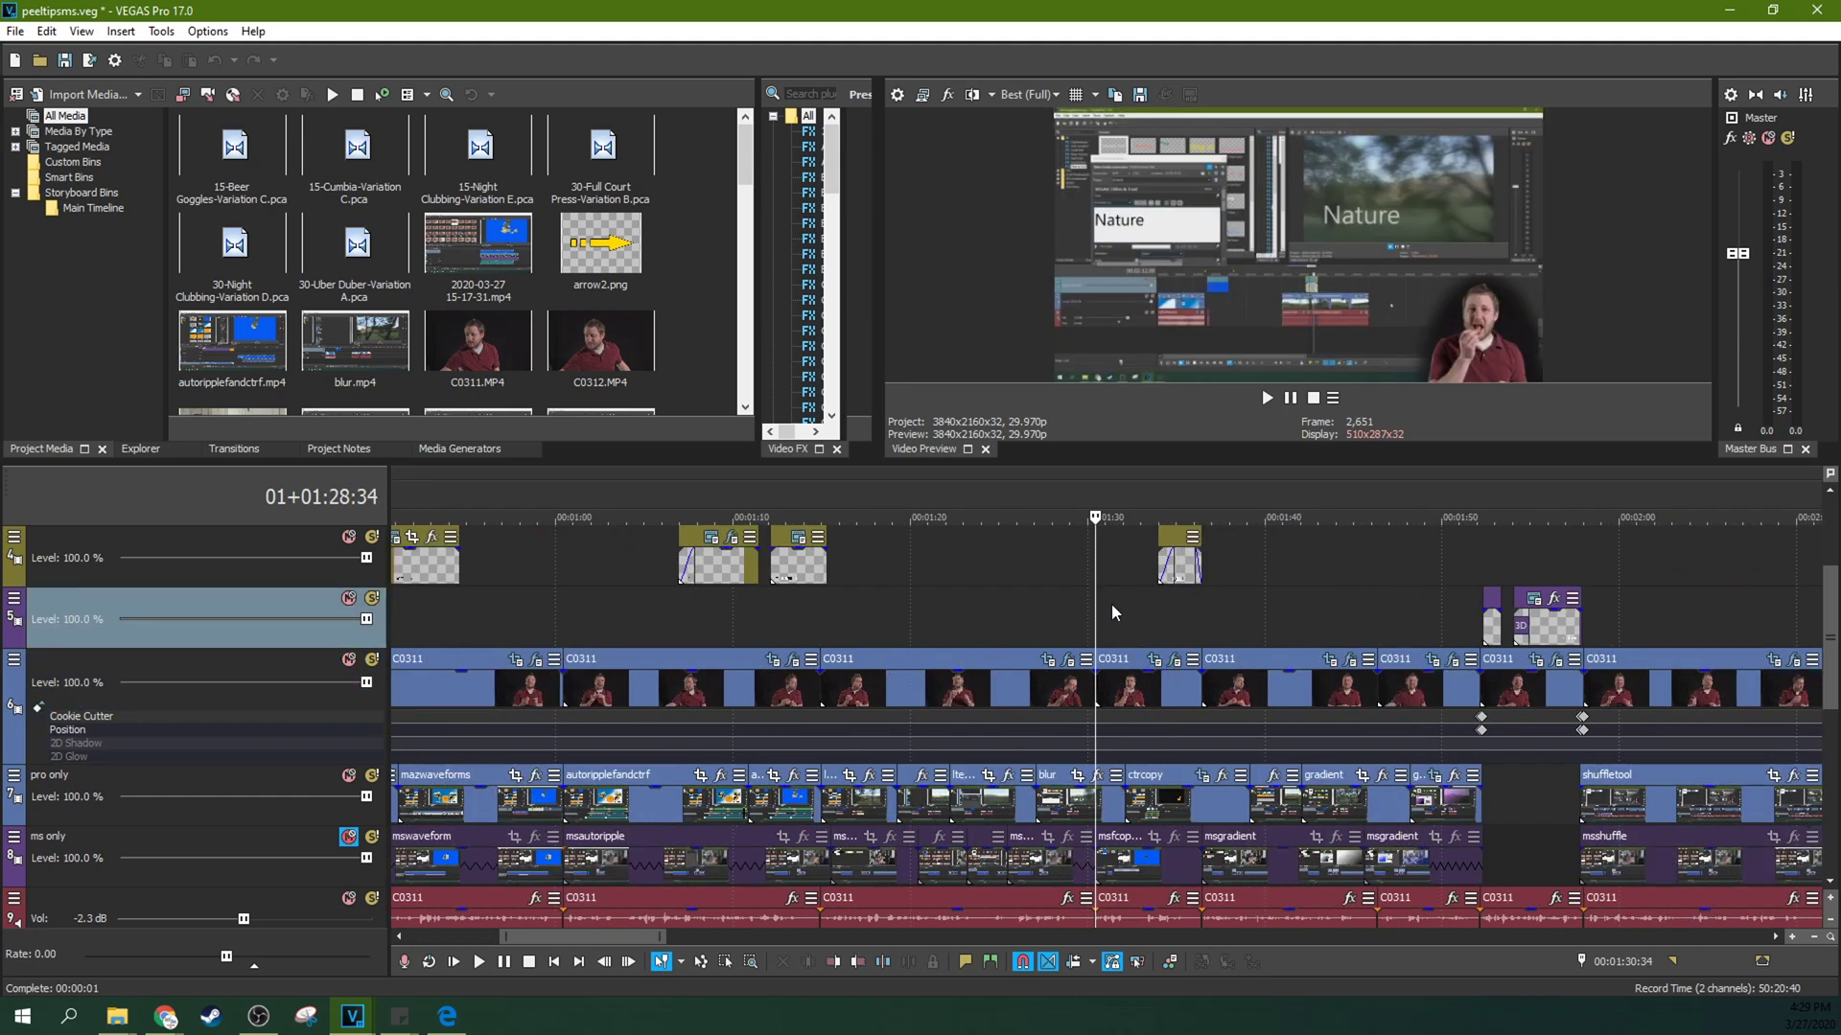
- Preview footage around 2:08, then jump back through 0:56, 0:33 and 0:19–0:23
scroll(1133, 602, down, 3)
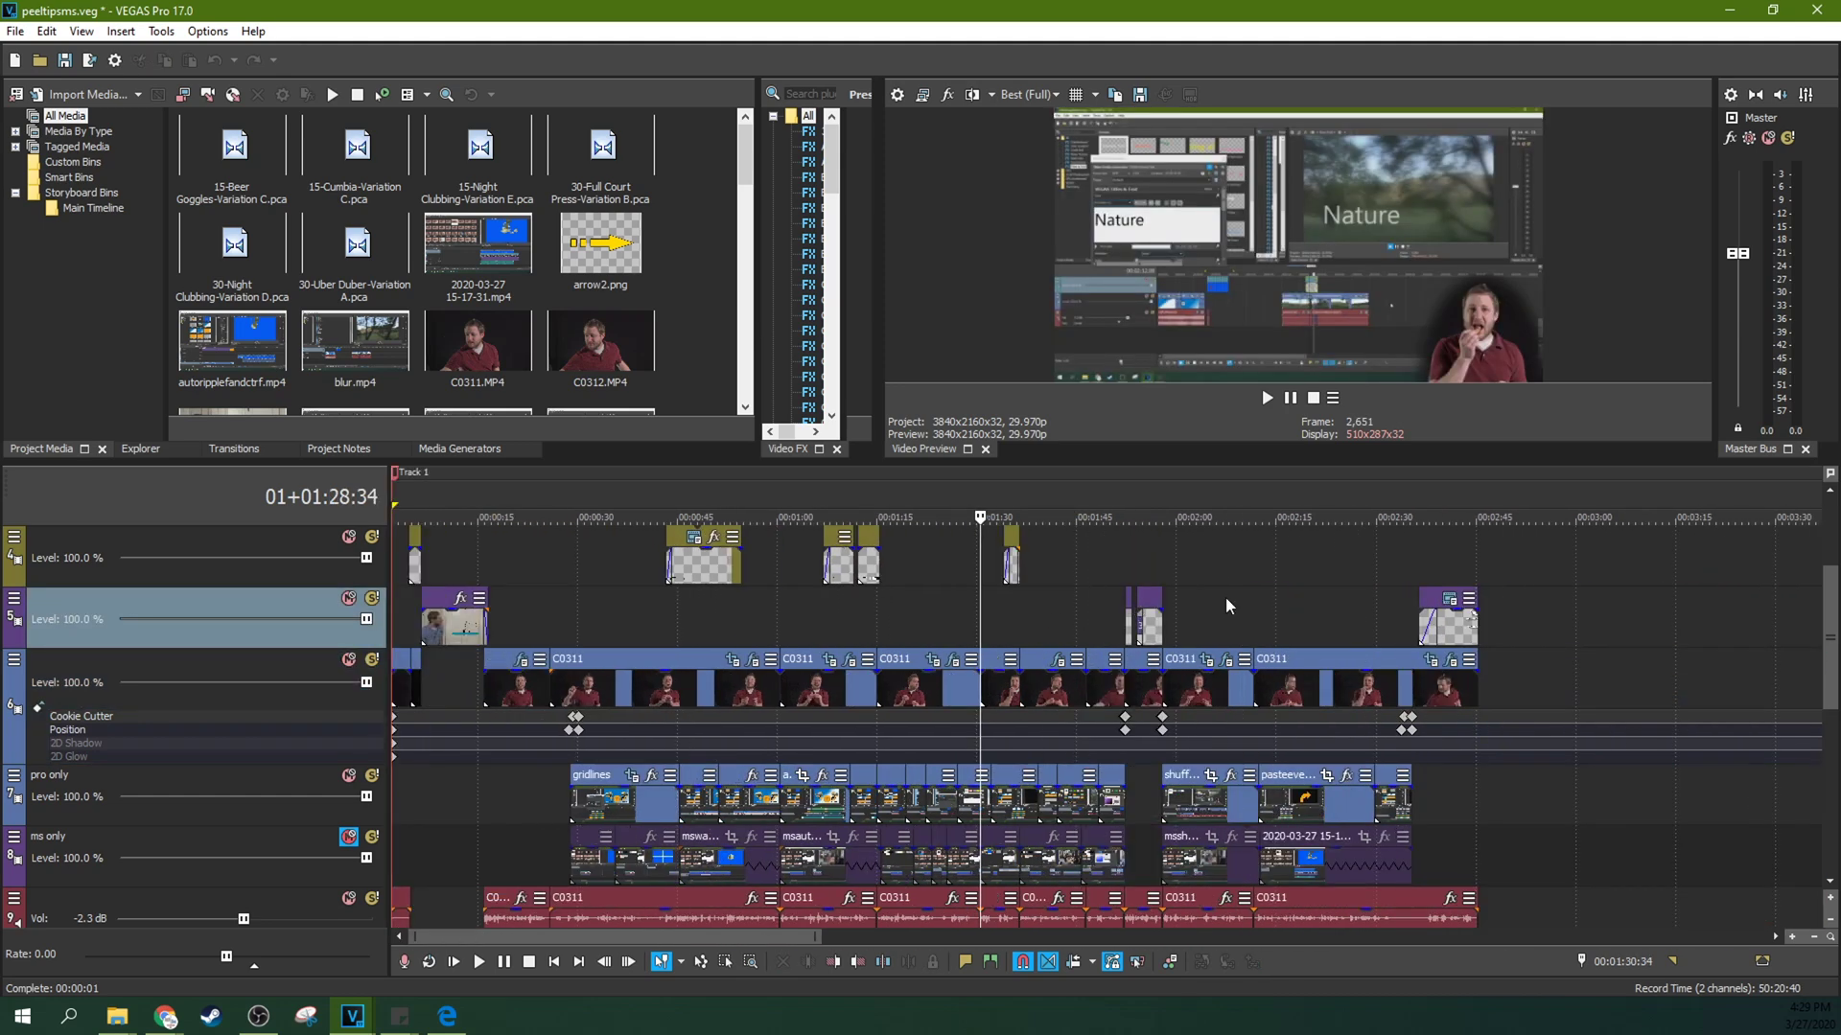
click(1245, 596)
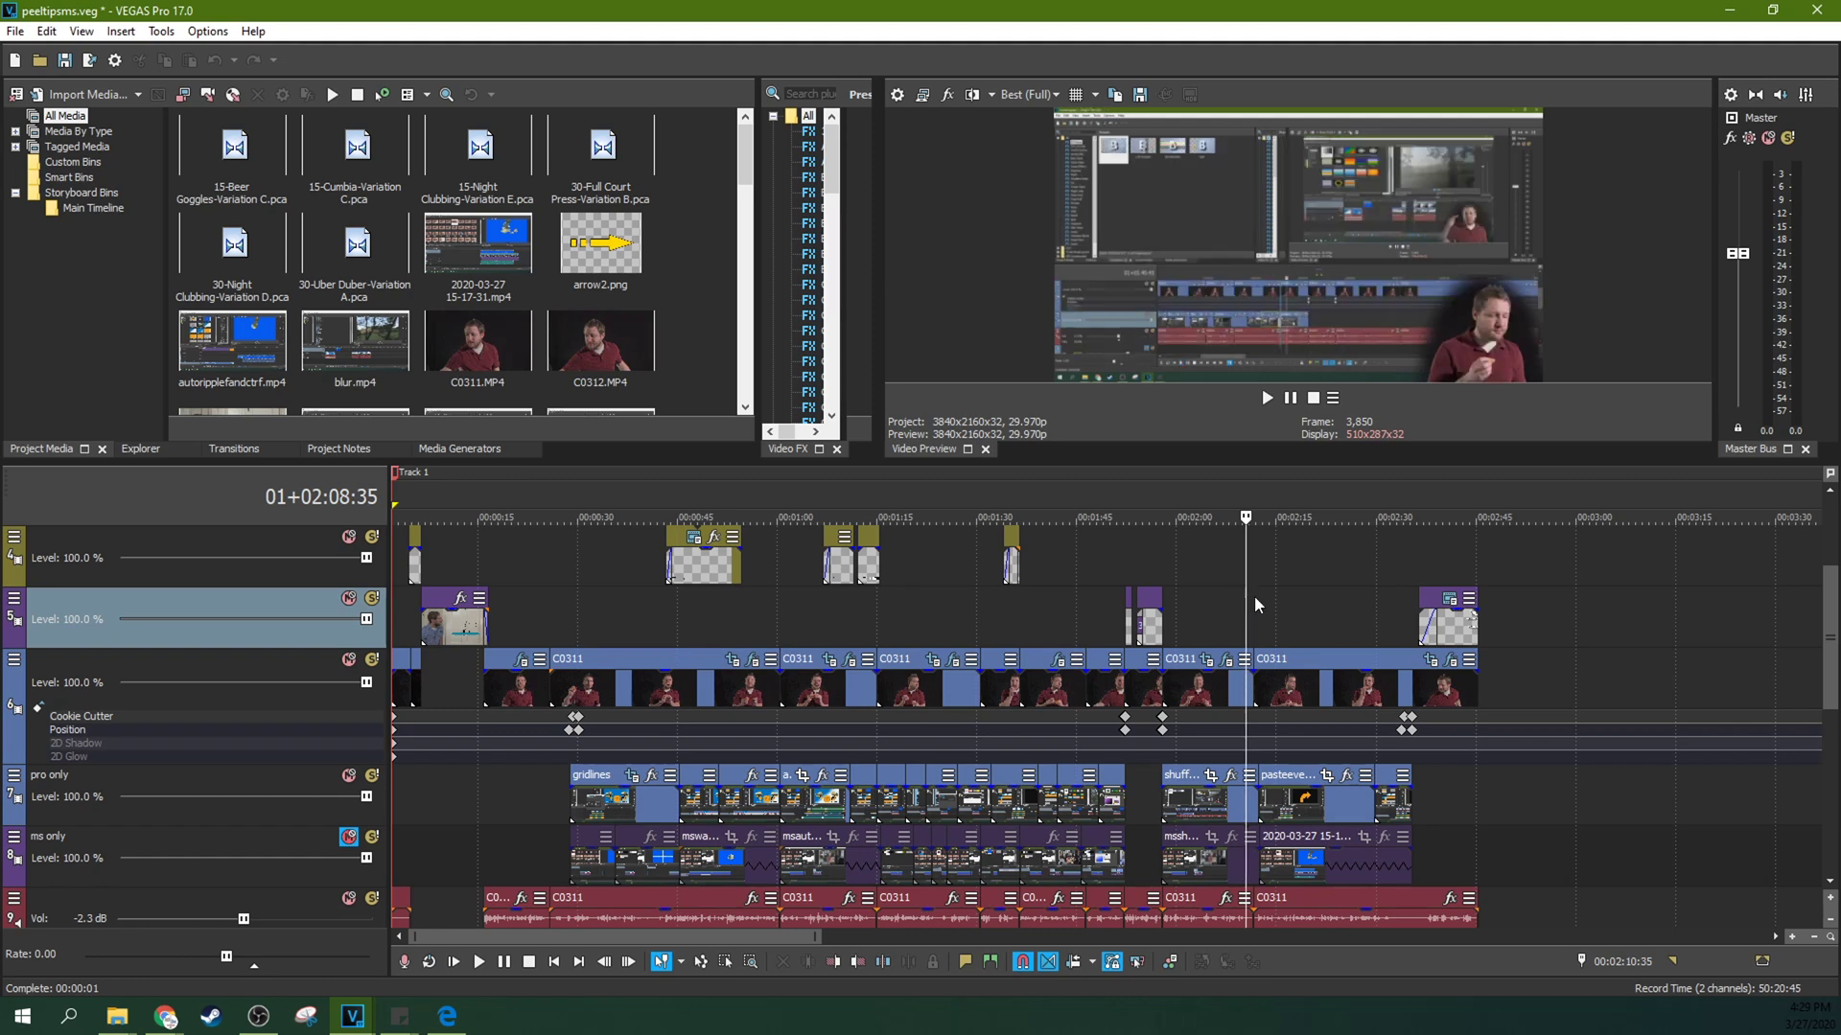
click(1254, 595)
key(Left)
key(Right)
key(Right)
key(Right)
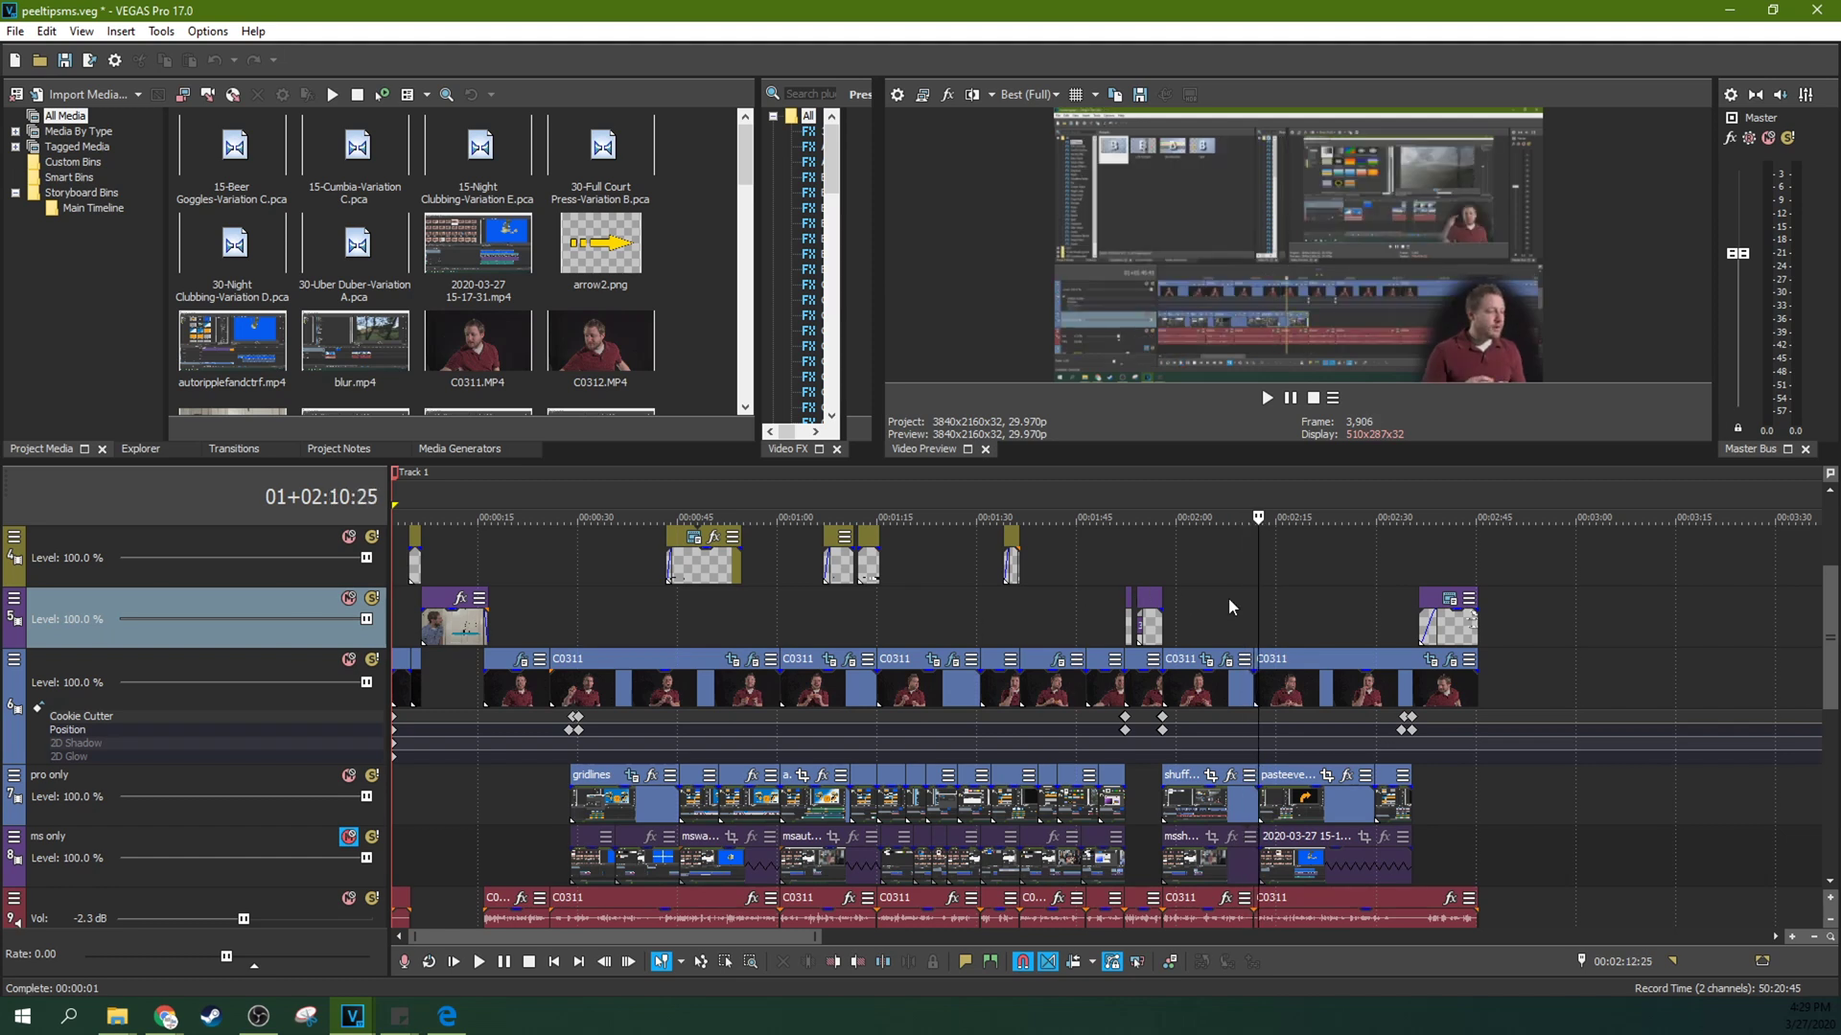
click(768, 624)
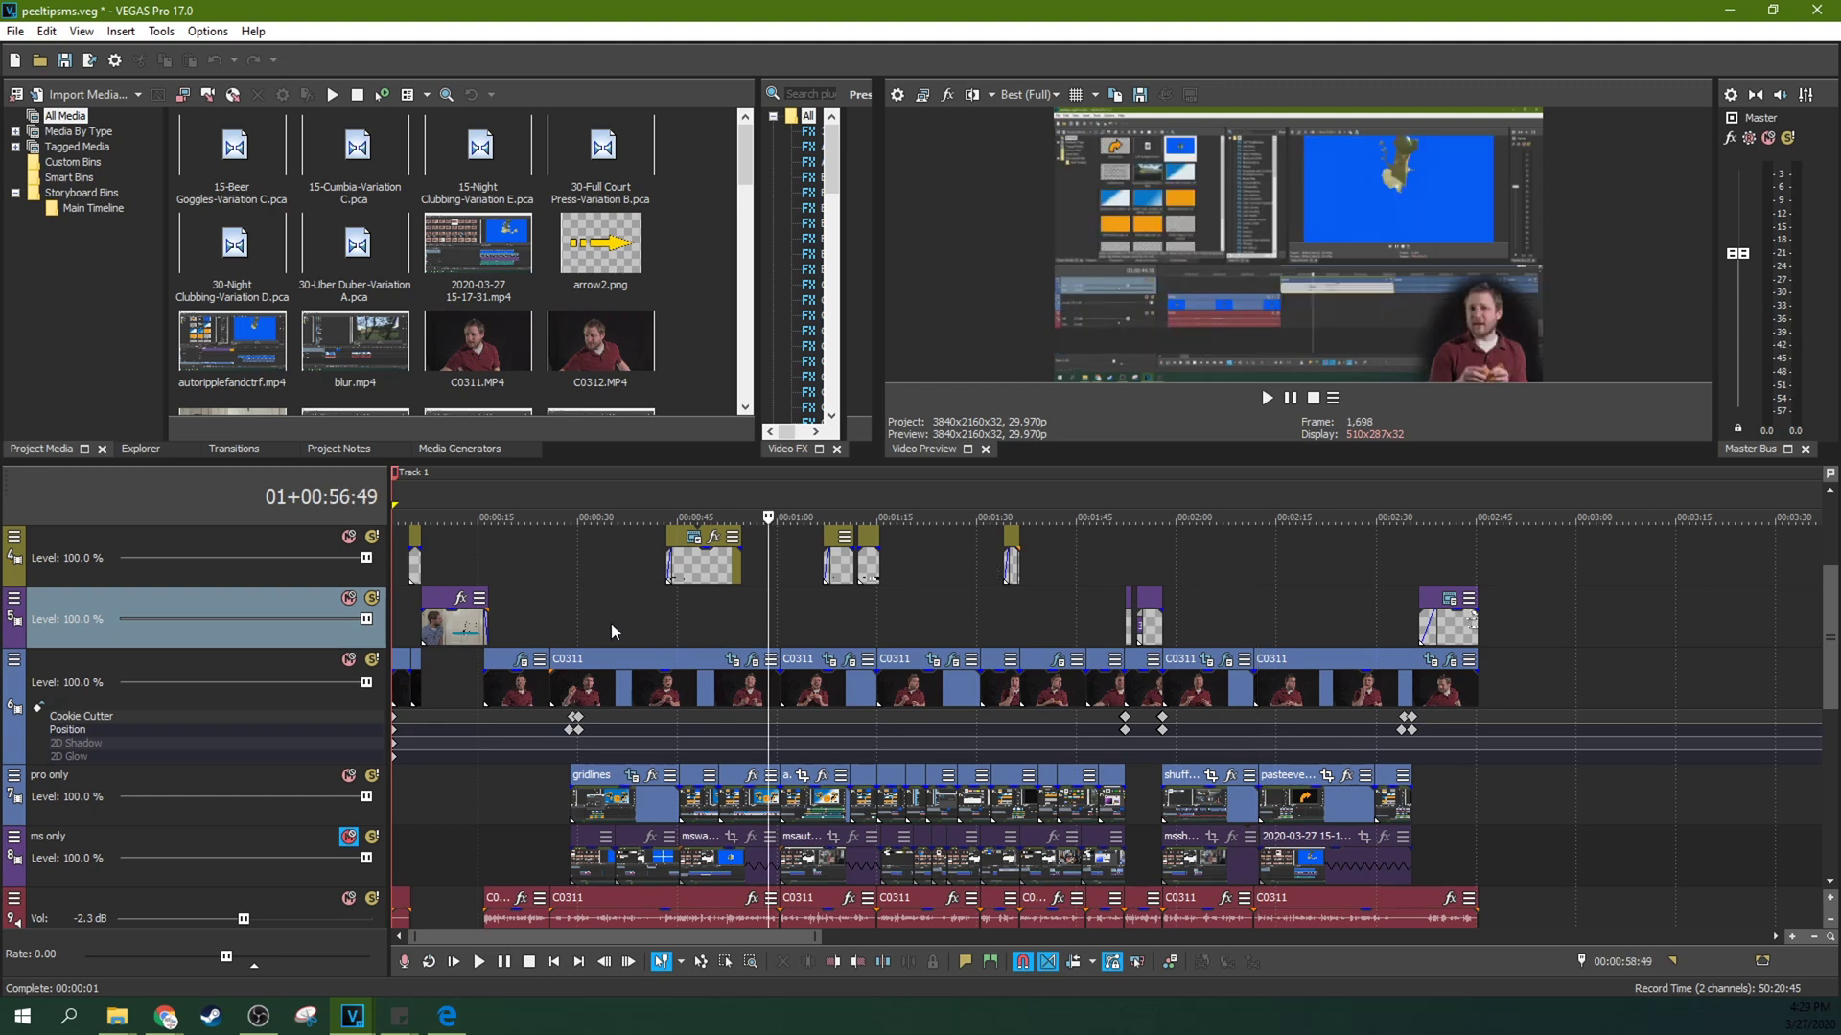
click(612, 623)
click(600, 623)
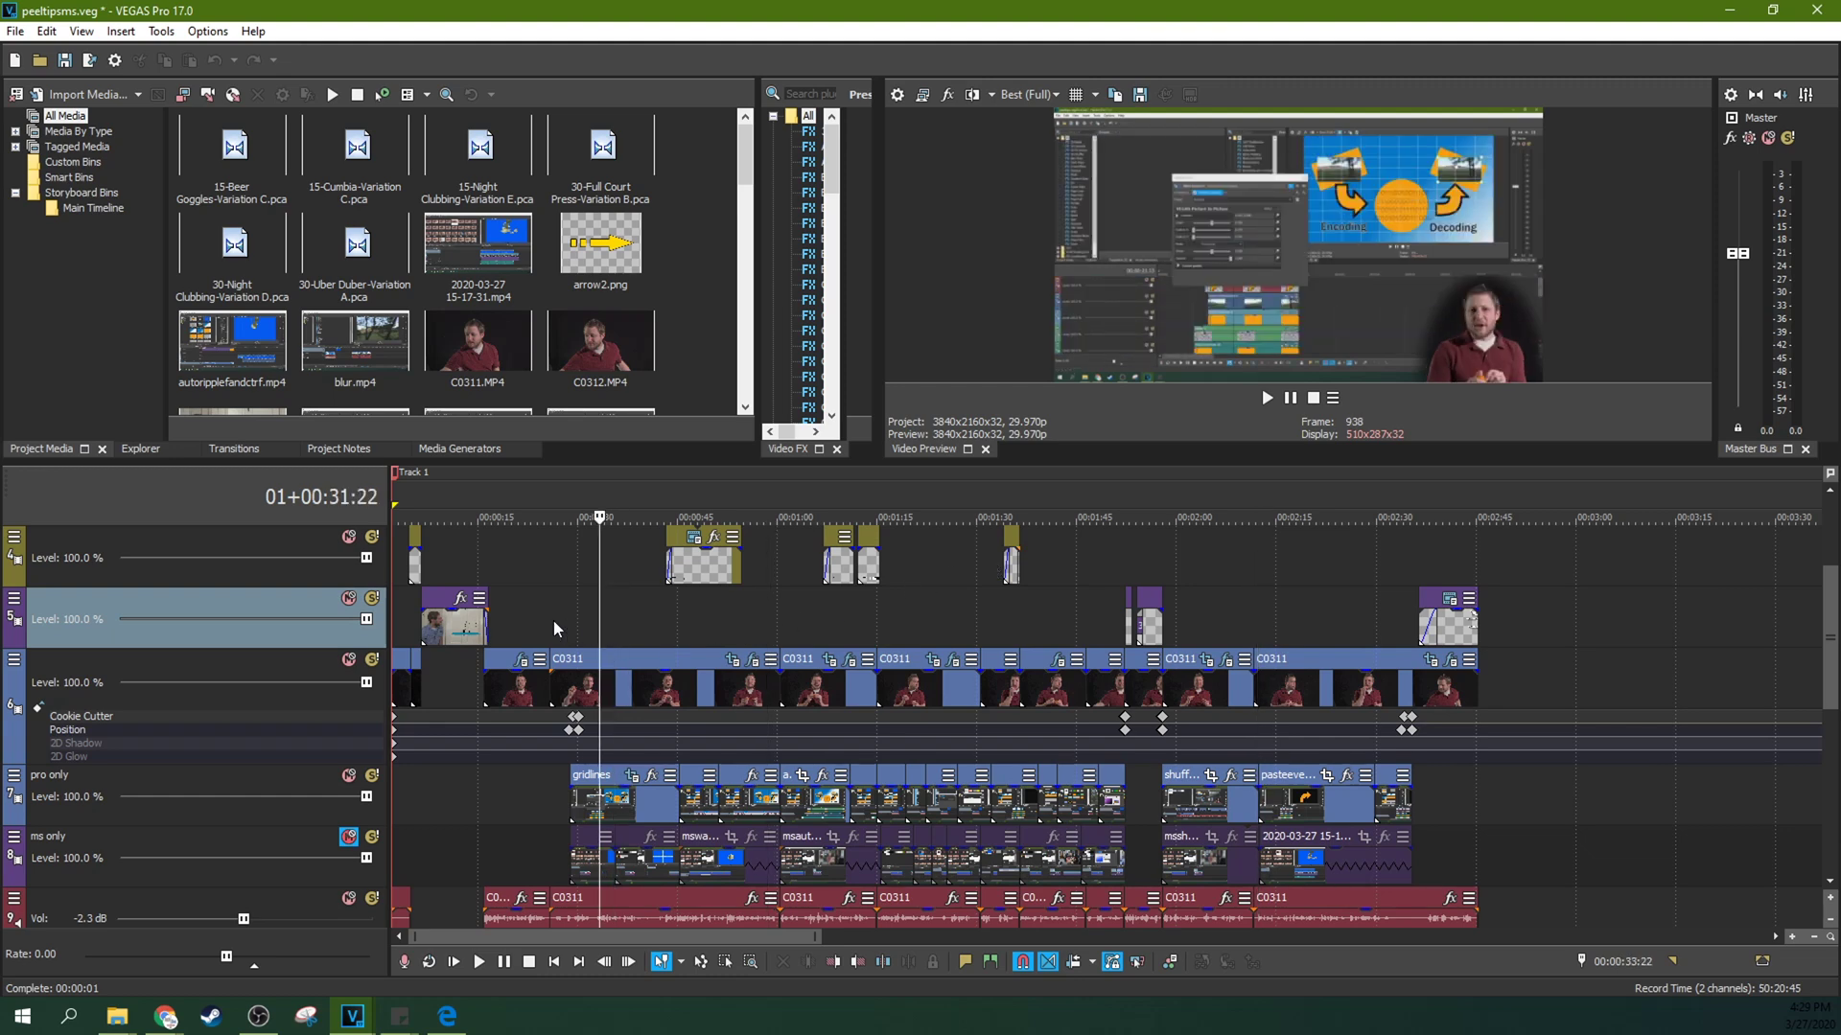
click(538, 613)
scroll(733, 603, up, 3)
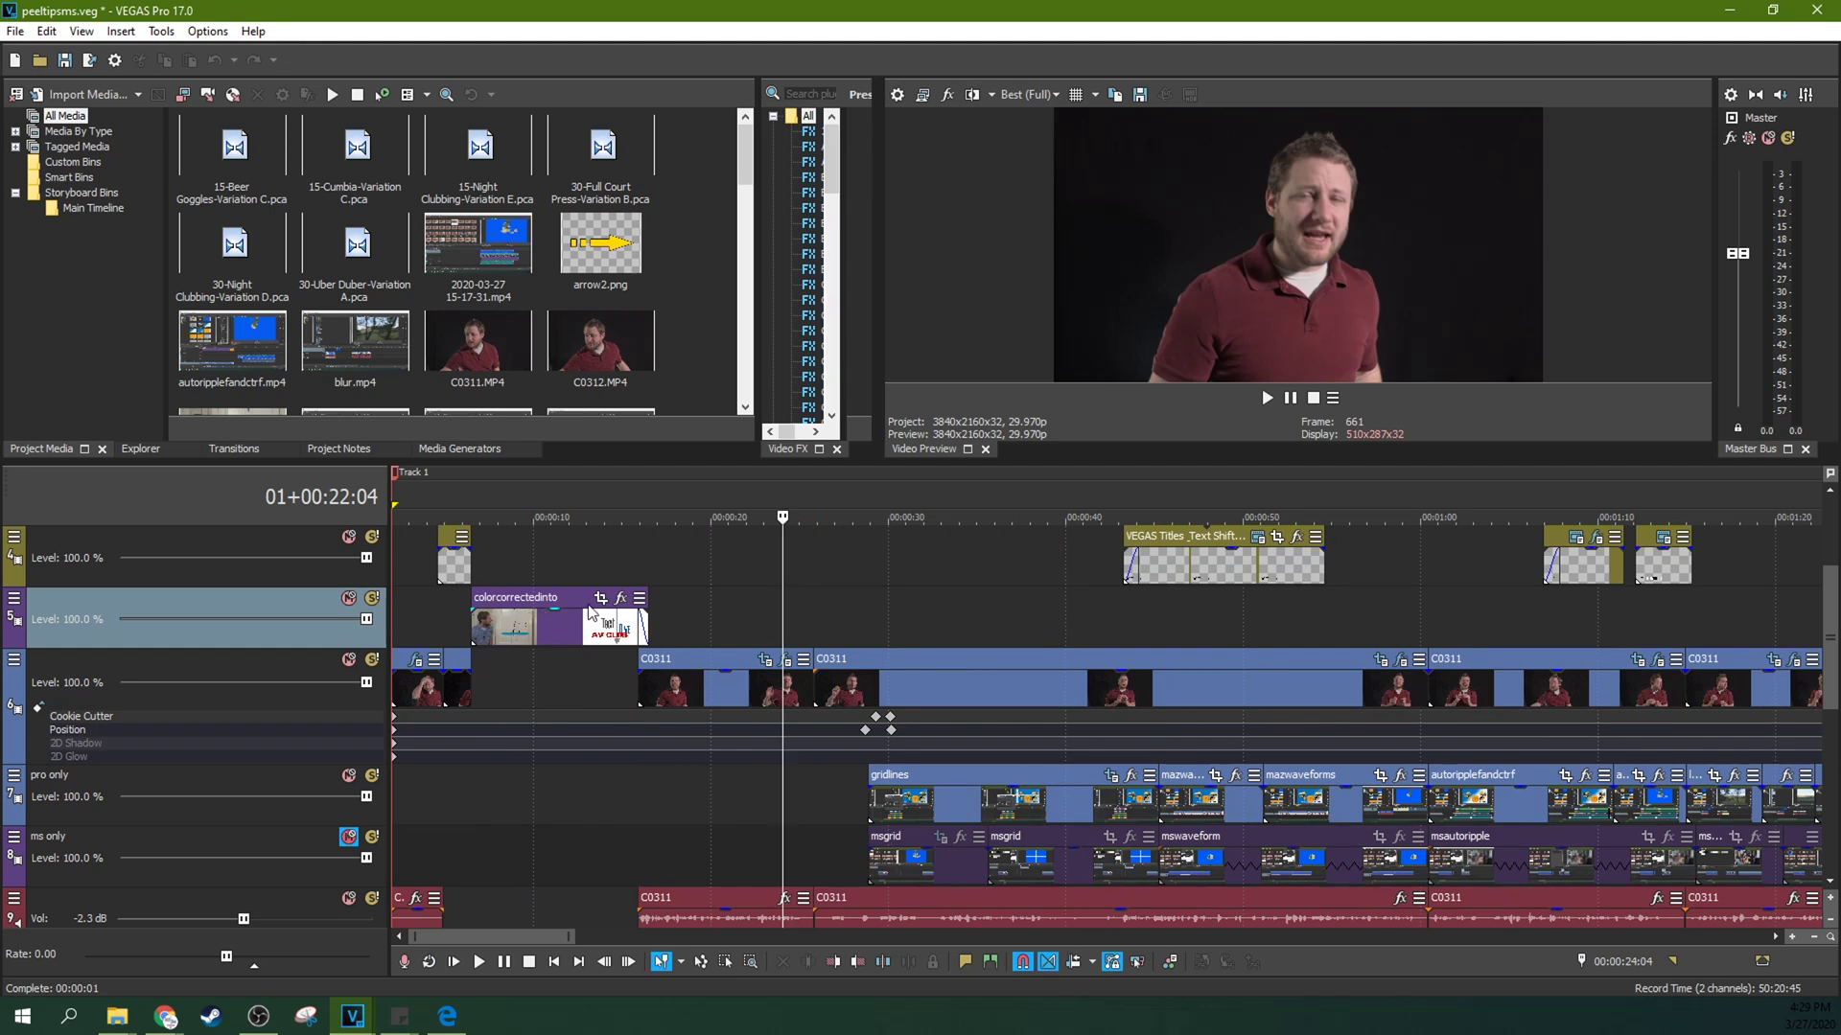
click(734, 602)
click(815, 601)
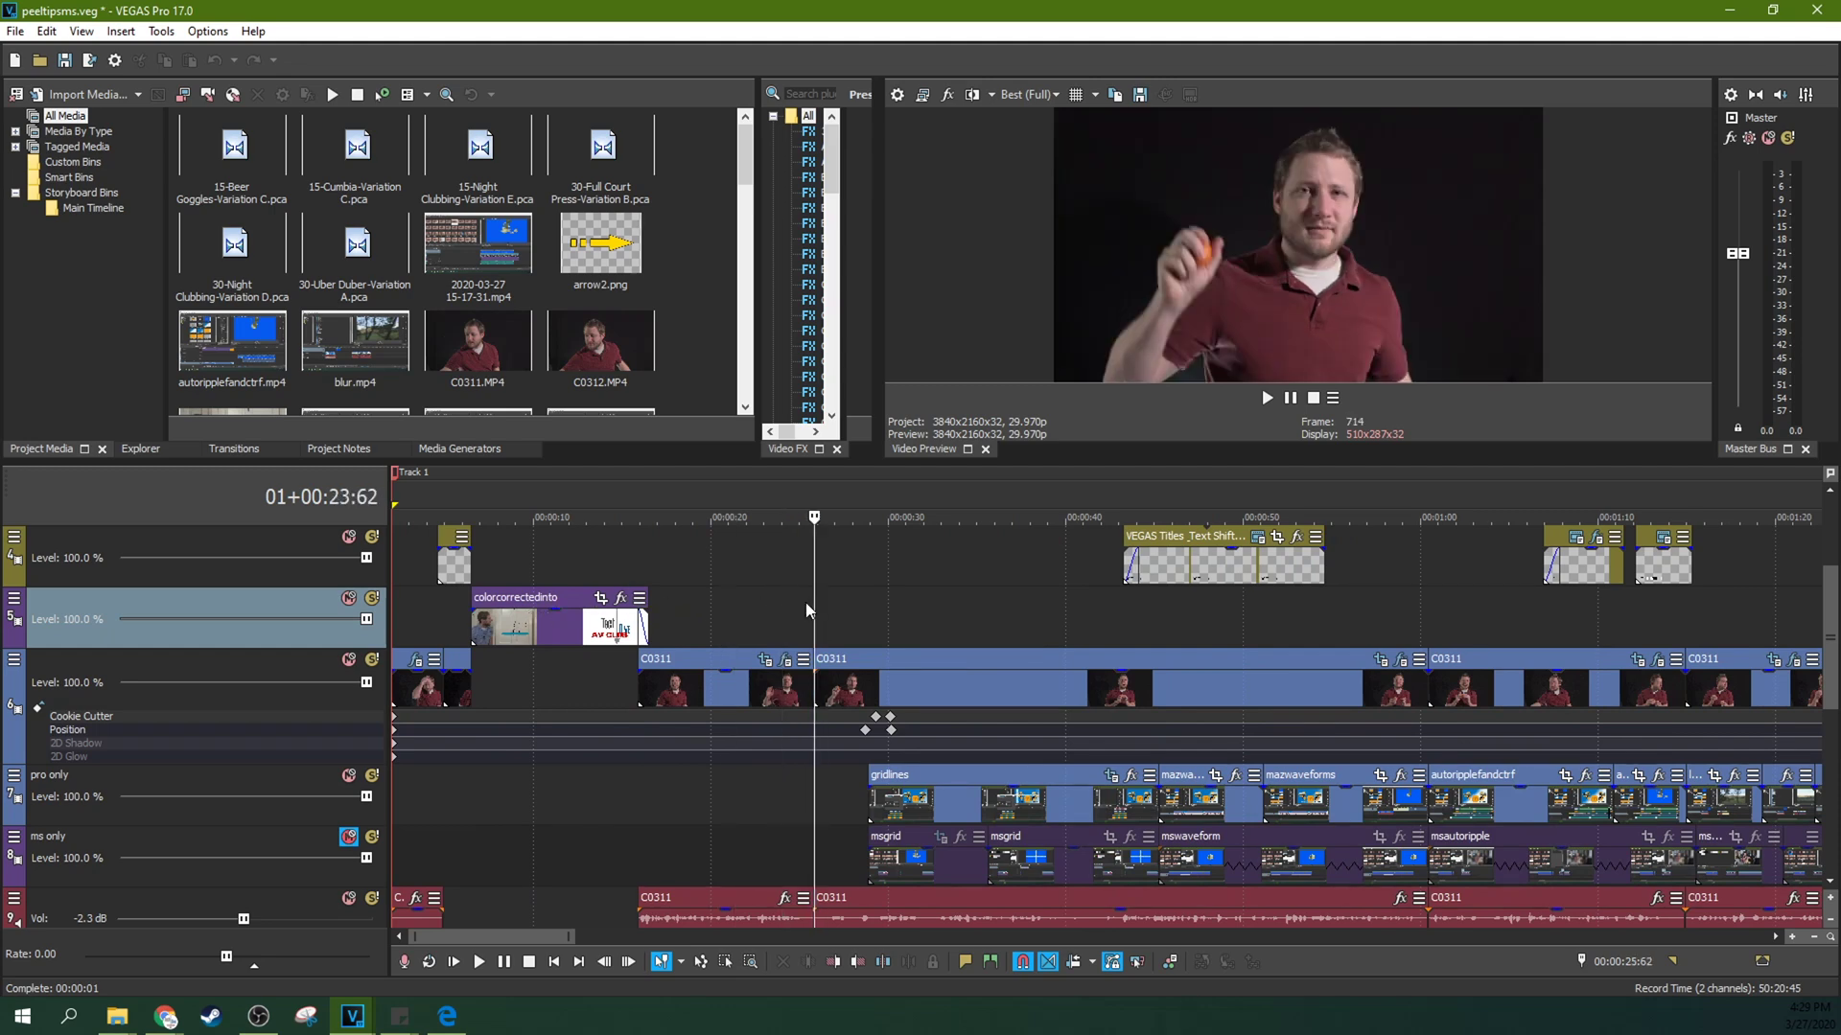
scroll(806, 601, up, 5)
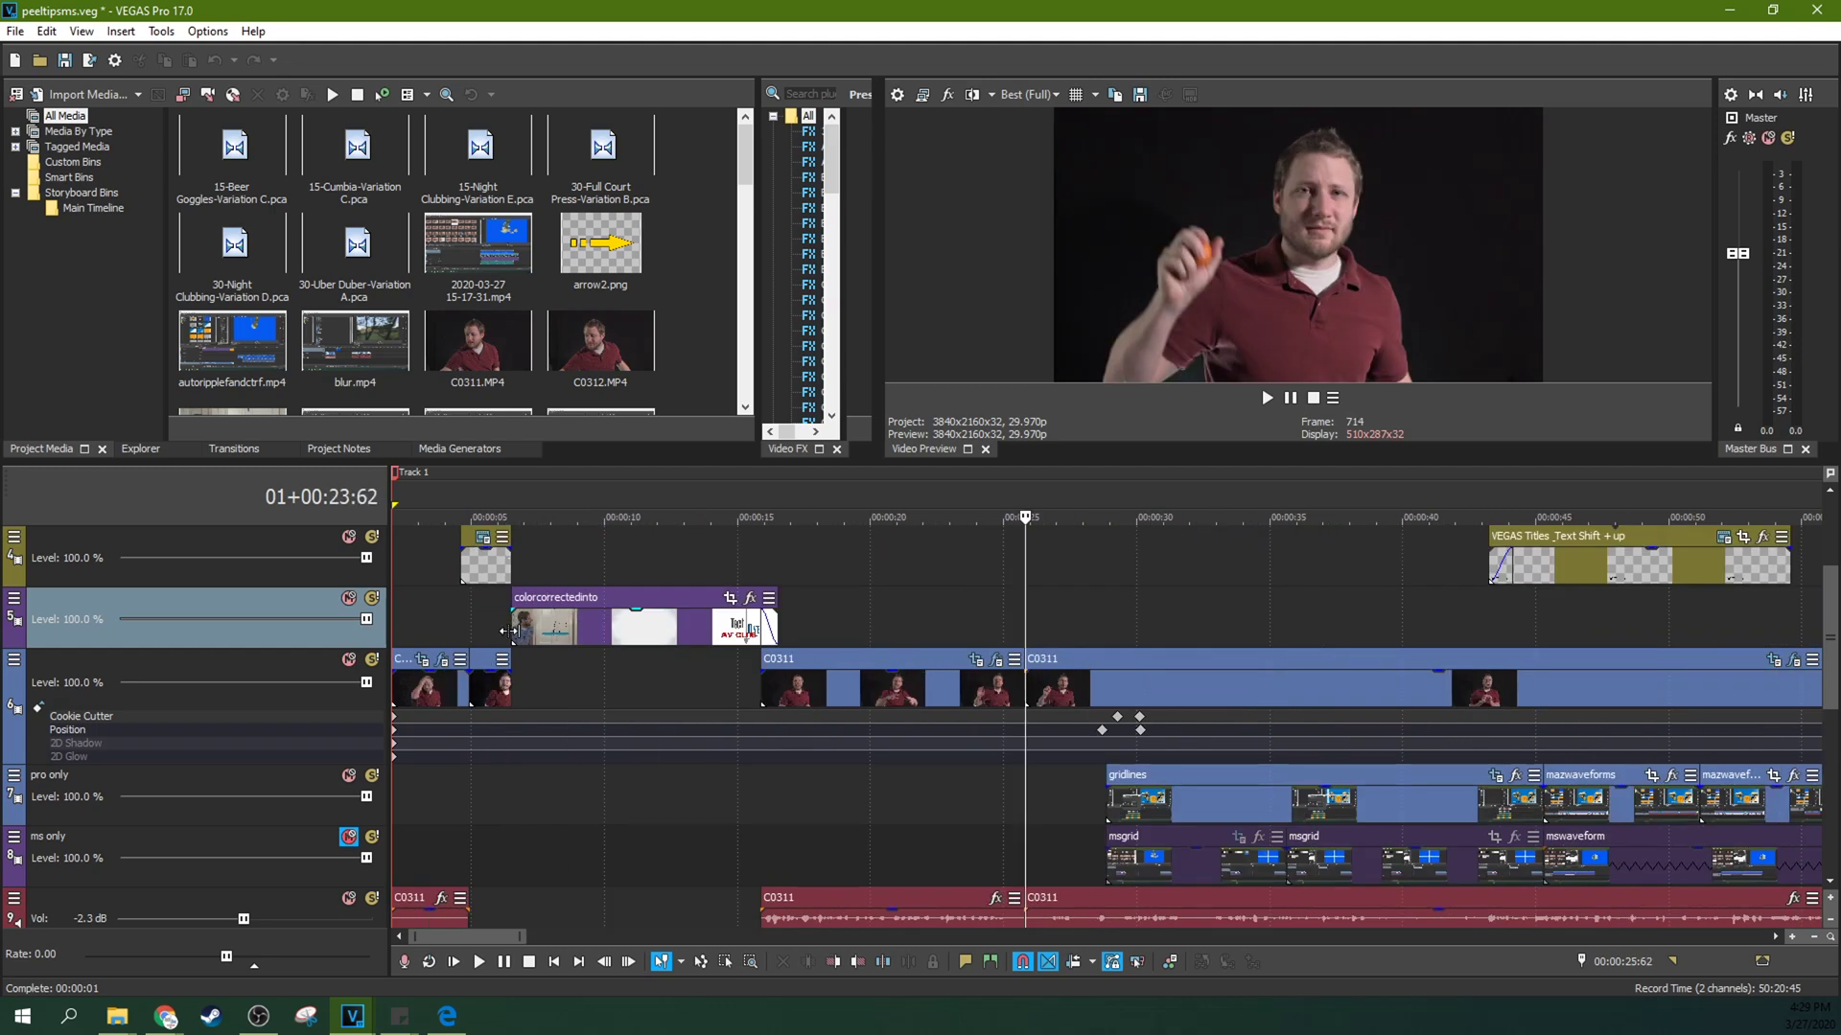
scroll(593, 705, down, 2)
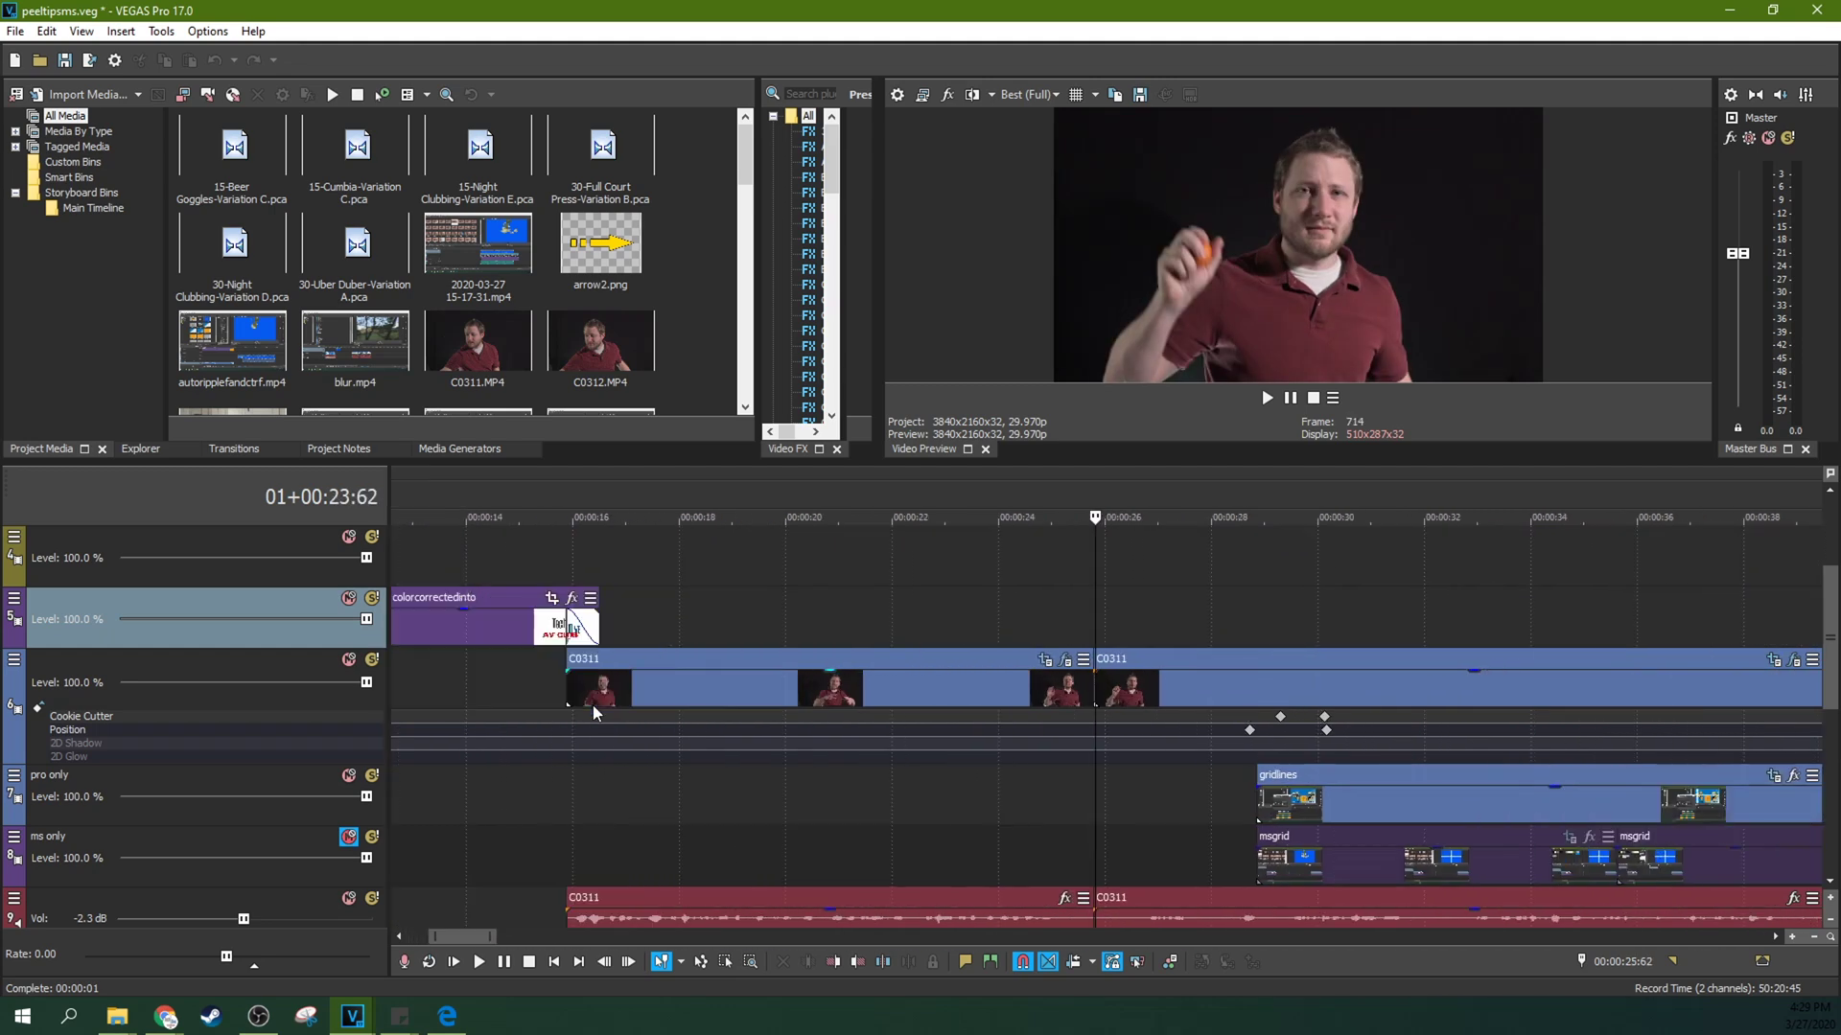
- Select the first C0311 clip at the project start and open its Event FX
click(663, 698)
scroll(663, 700, down, 3)
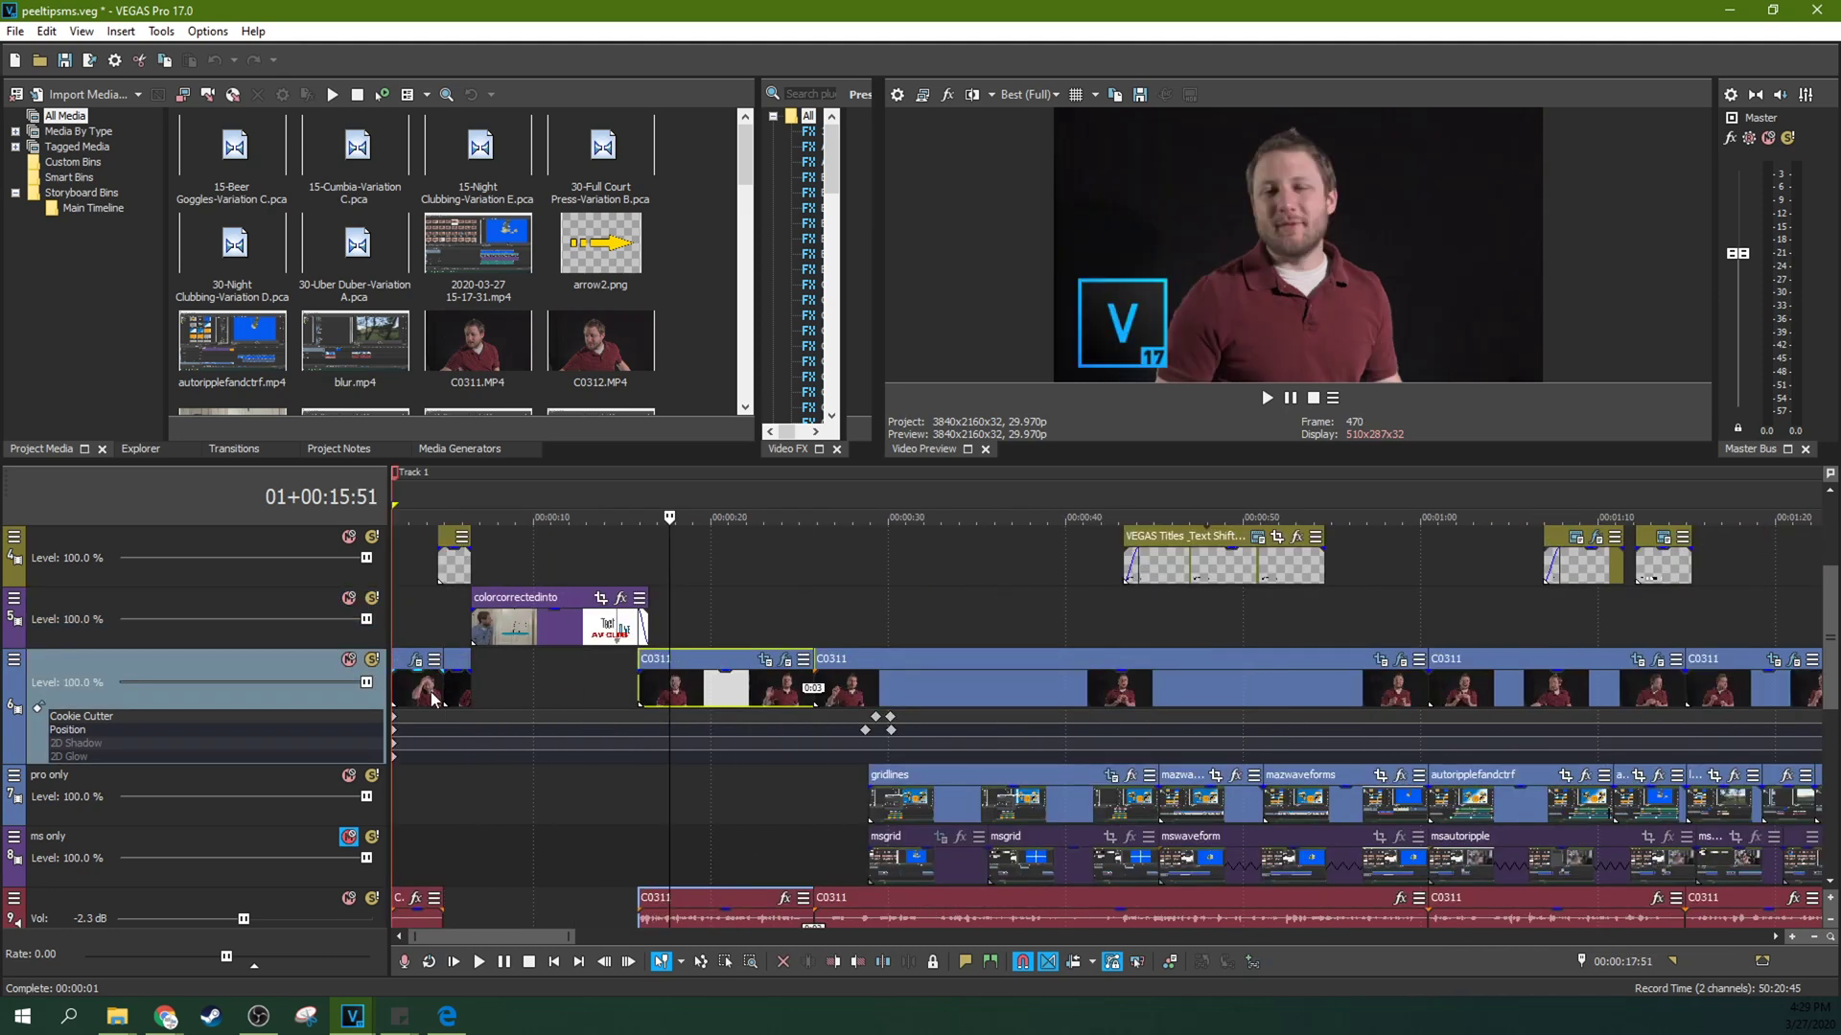
click(436, 697)
scroll(436, 697, up, 5)
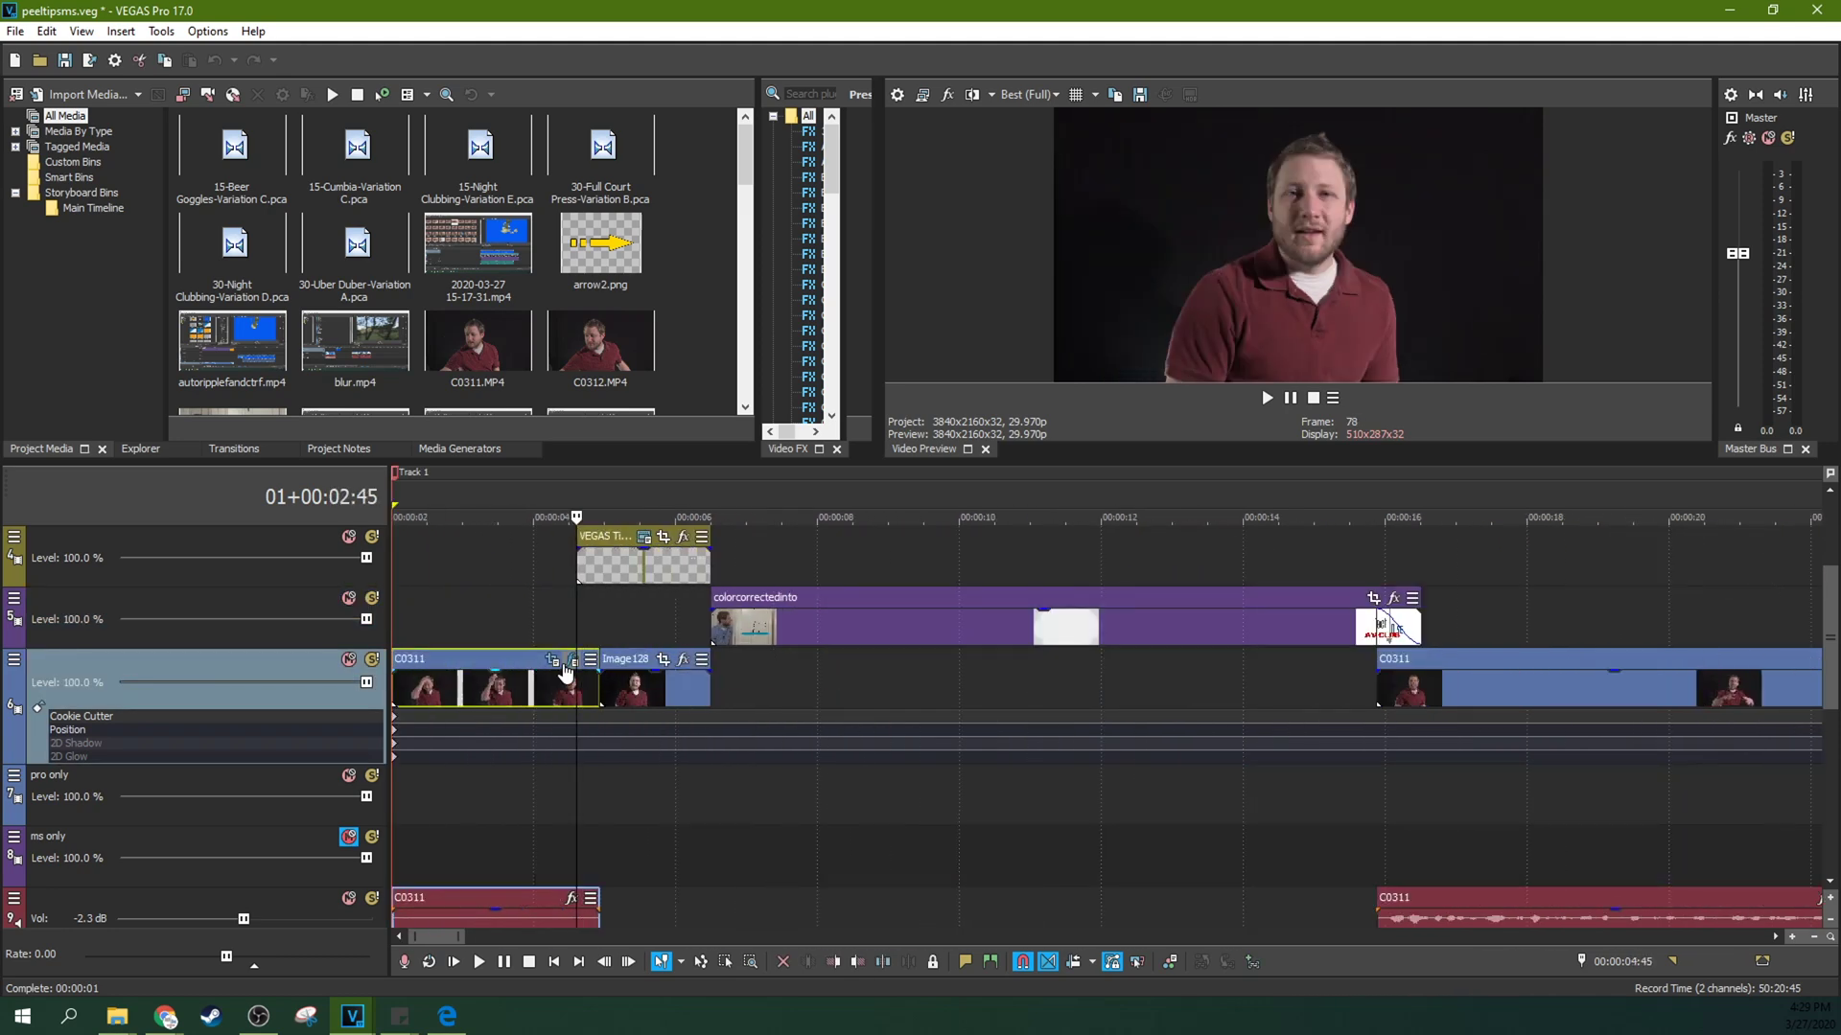
click(570, 662)
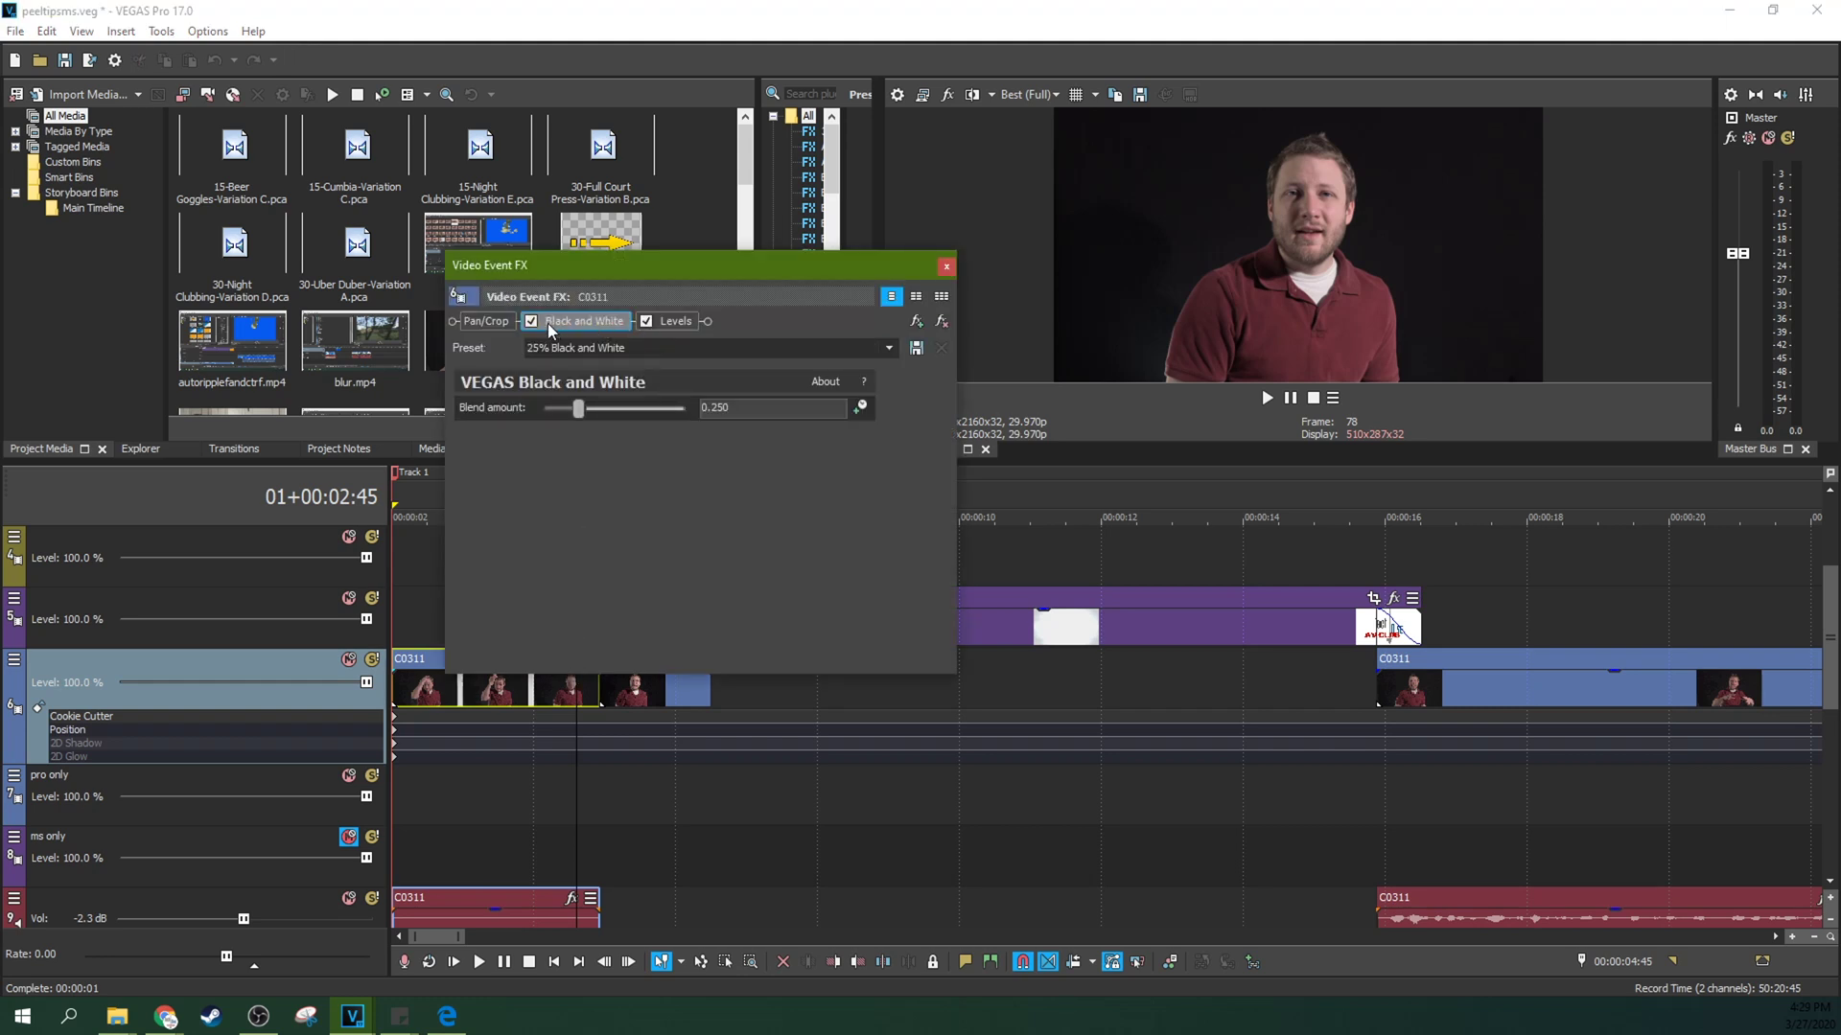
- Toggle C0311's Levels effect off and on to compare, leave it enabled, and open Color Grading
click(645, 322)
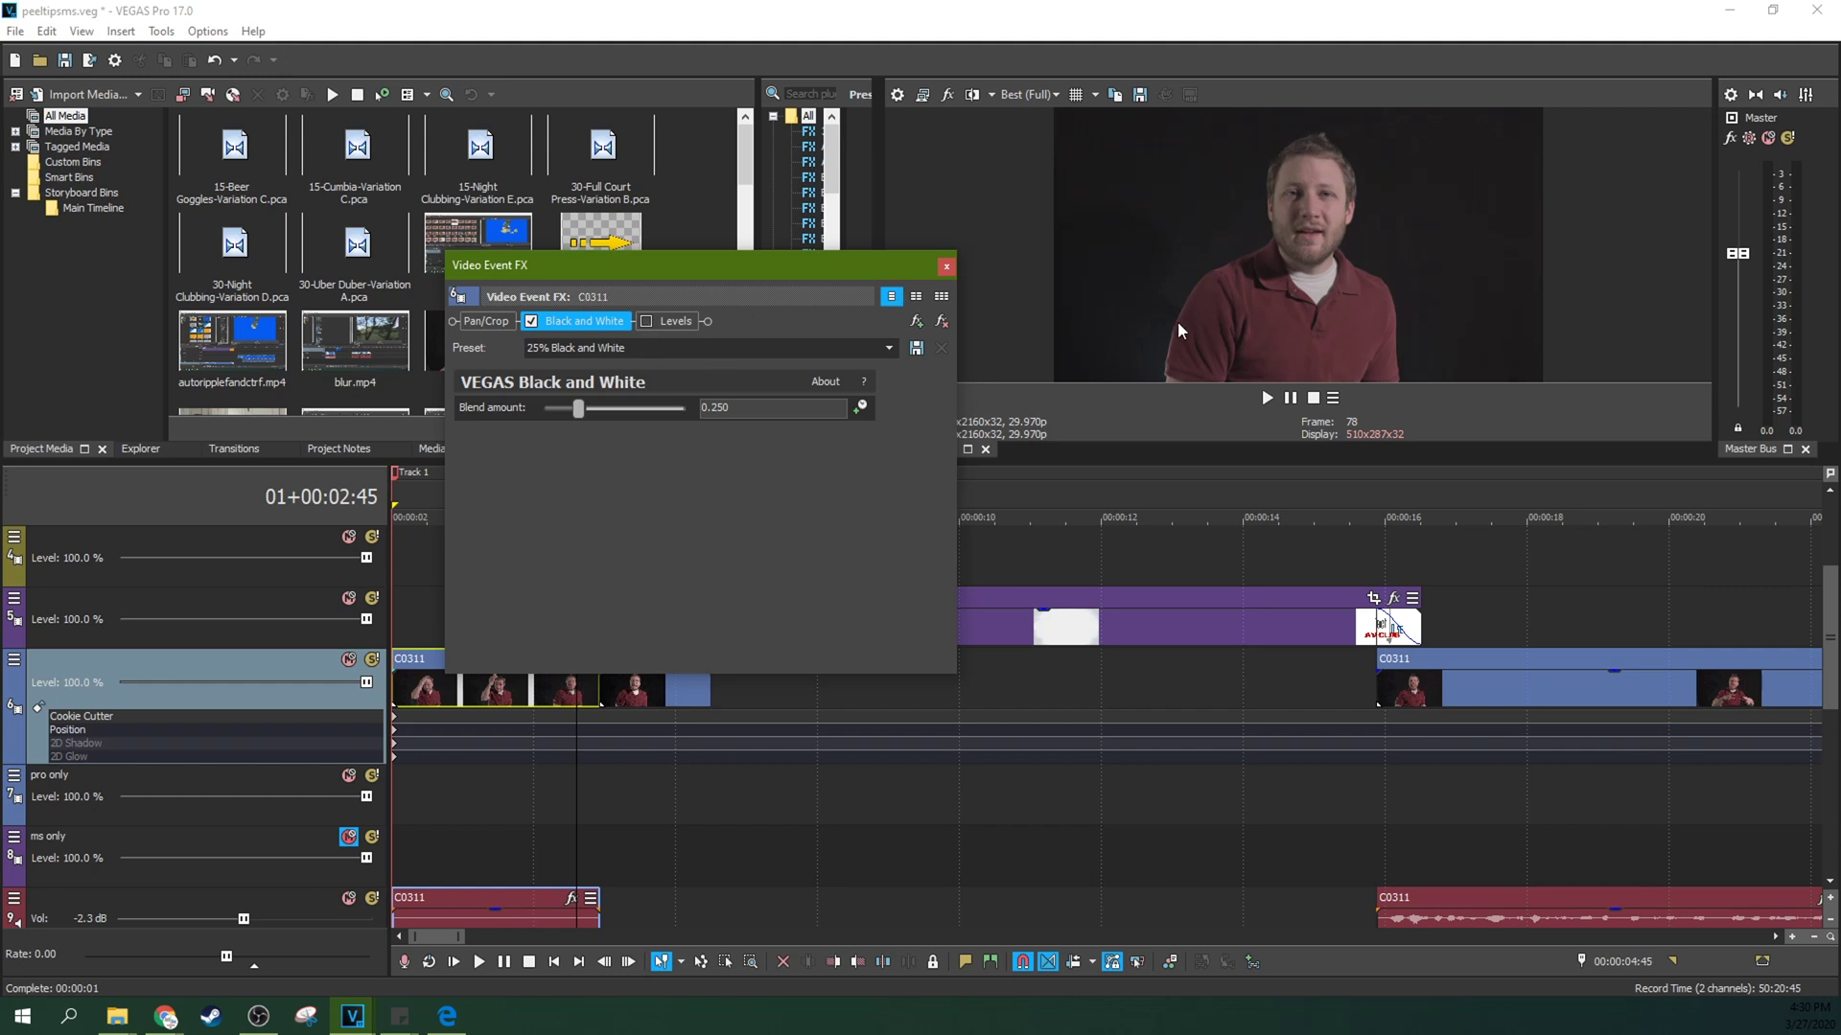
click(647, 322)
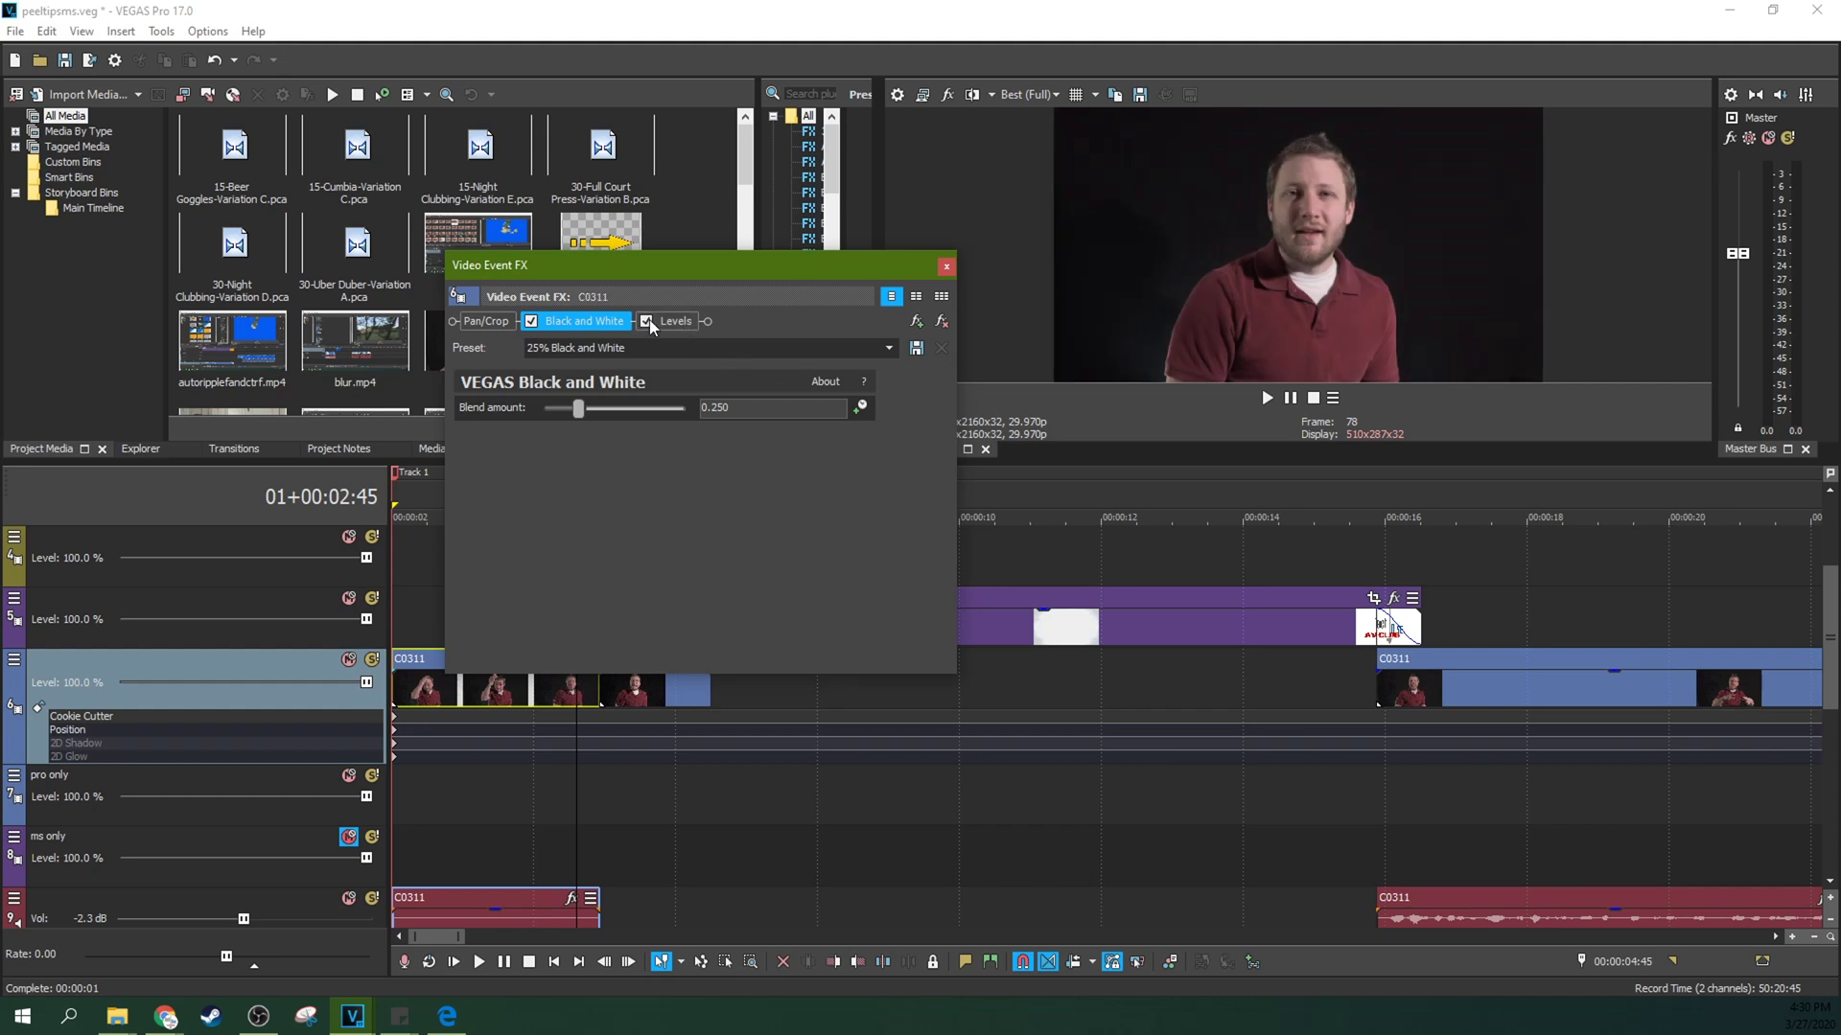
click(646, 322)
click(646, 321)
click(690, 323)
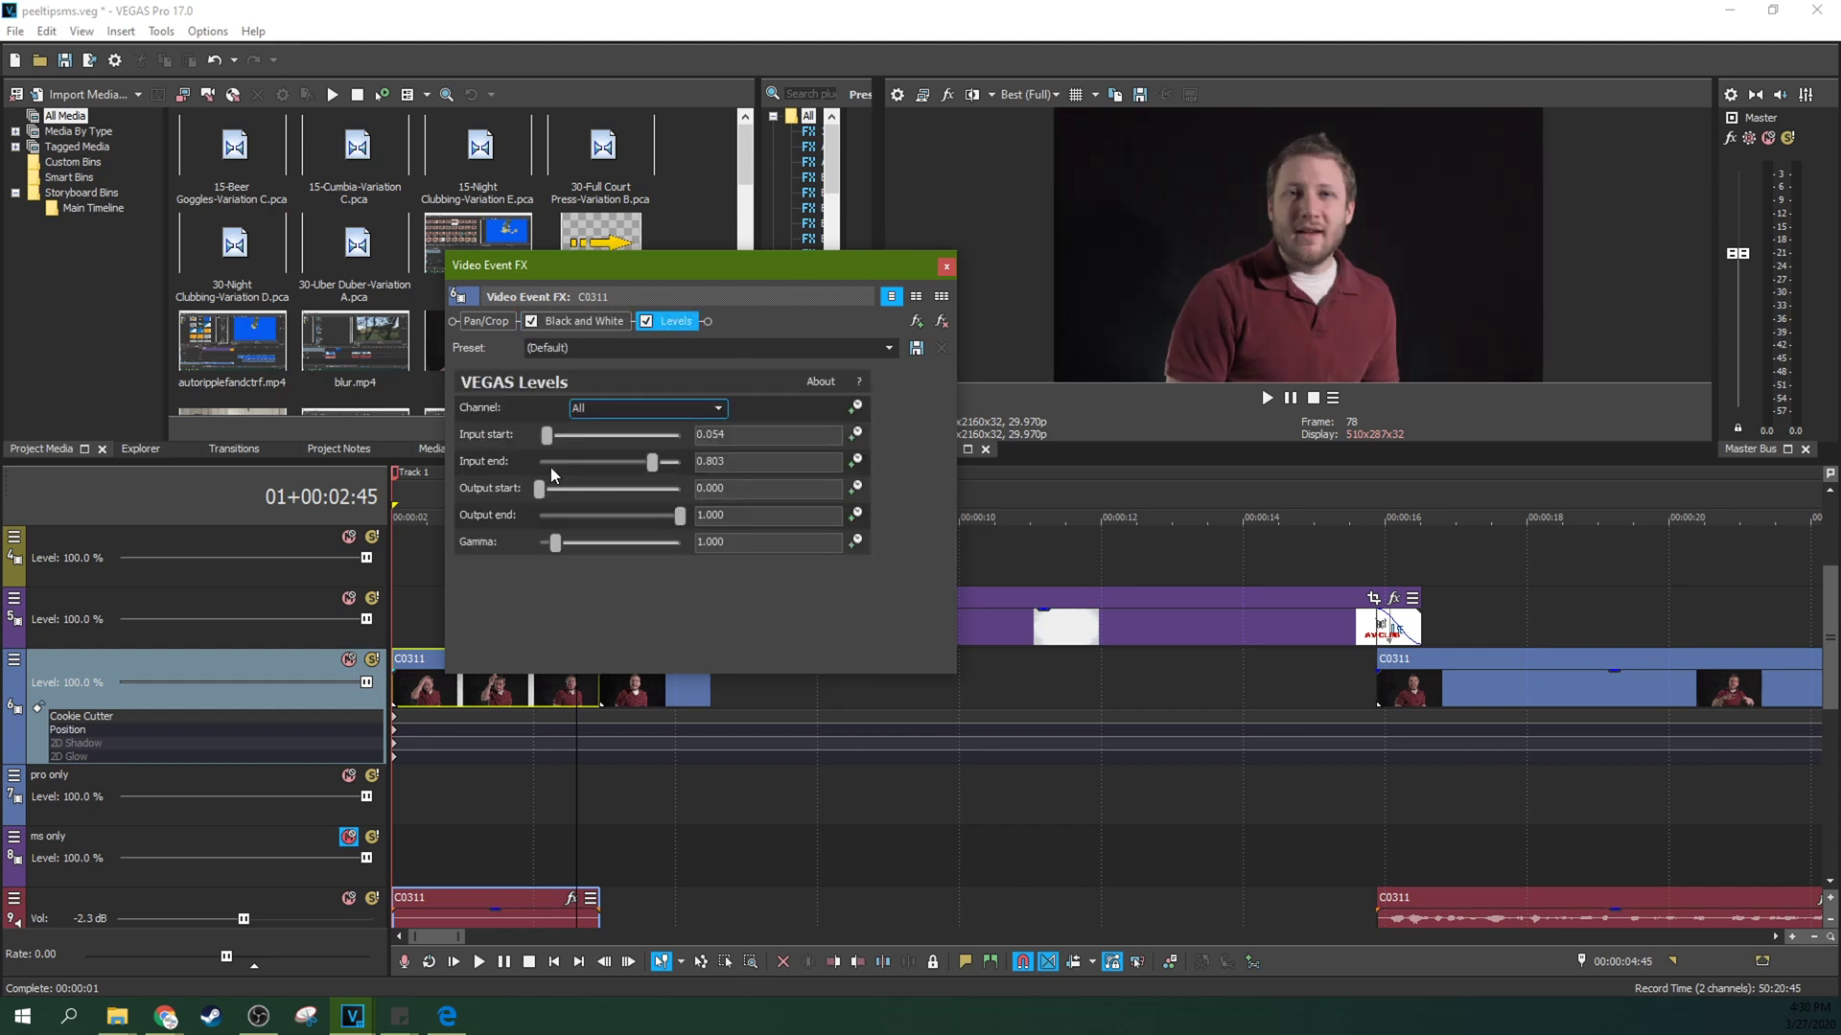
click(646, 321)
click(646, 321)
click(1171, 962)
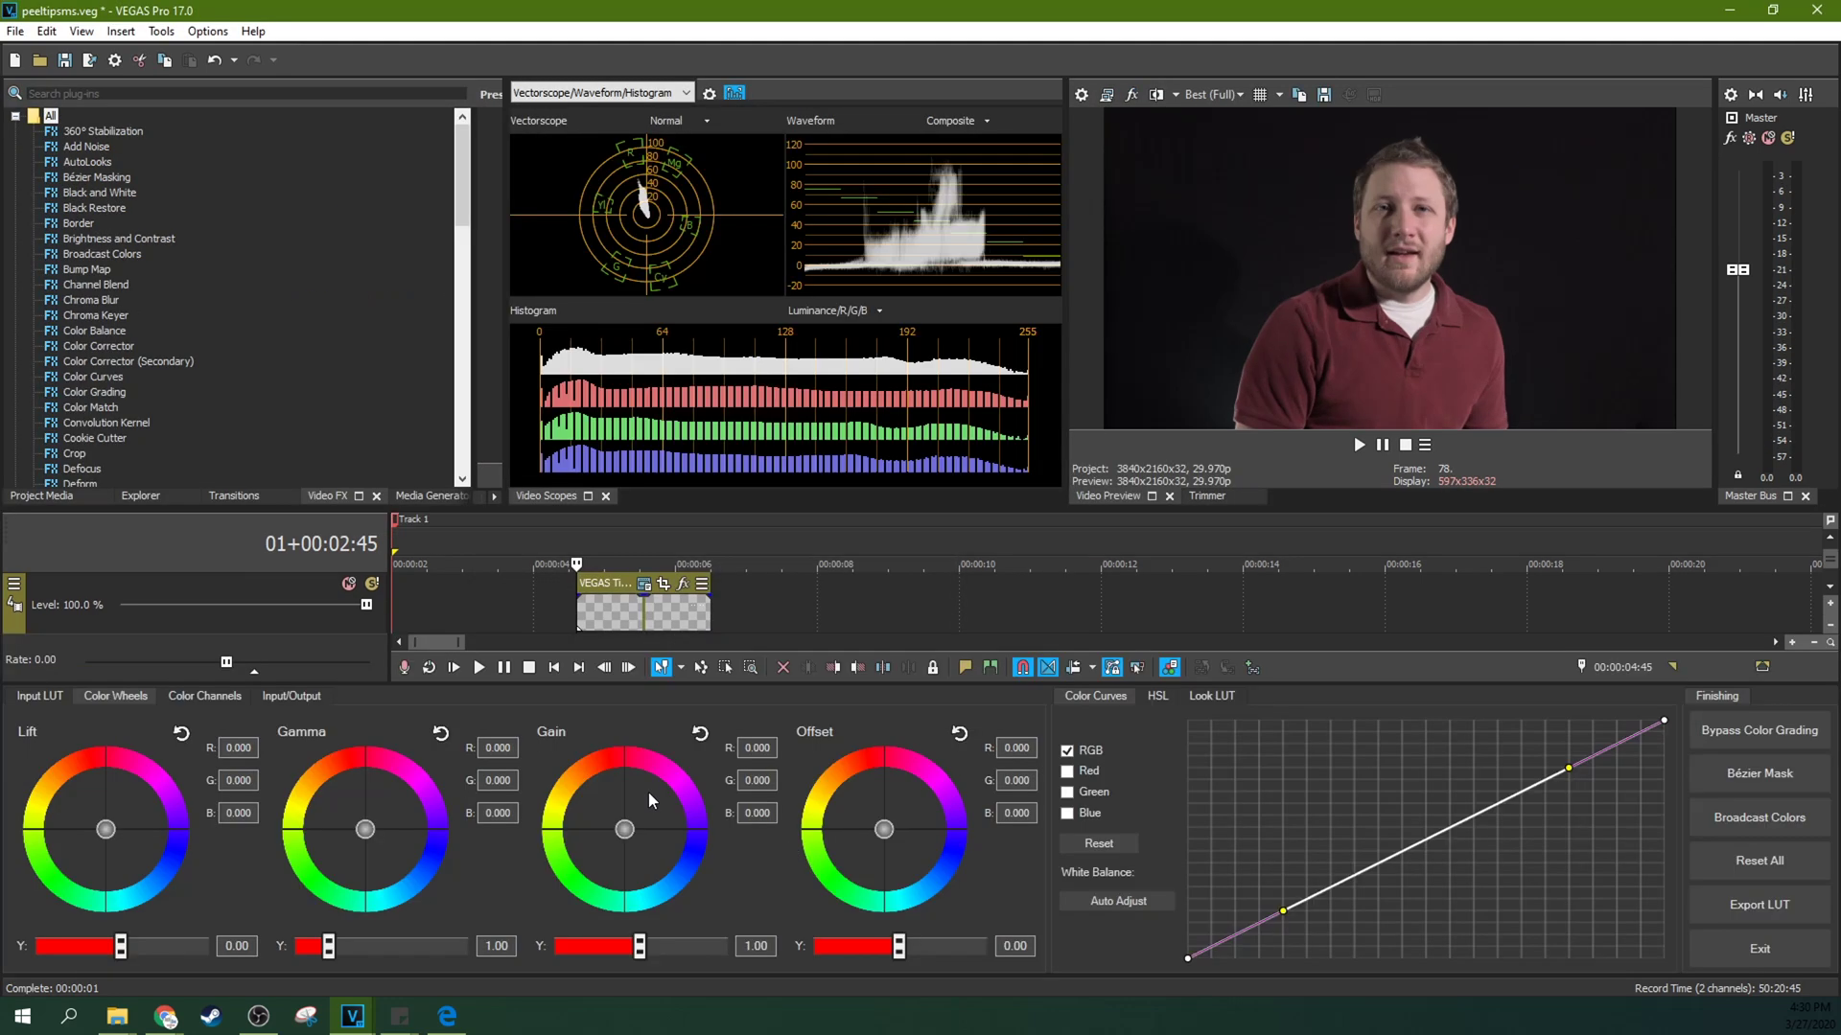
- Leave Color Grading and remove that plug-in from the first C0311 clip, keeping Black and White and Levels
click(281, 697)
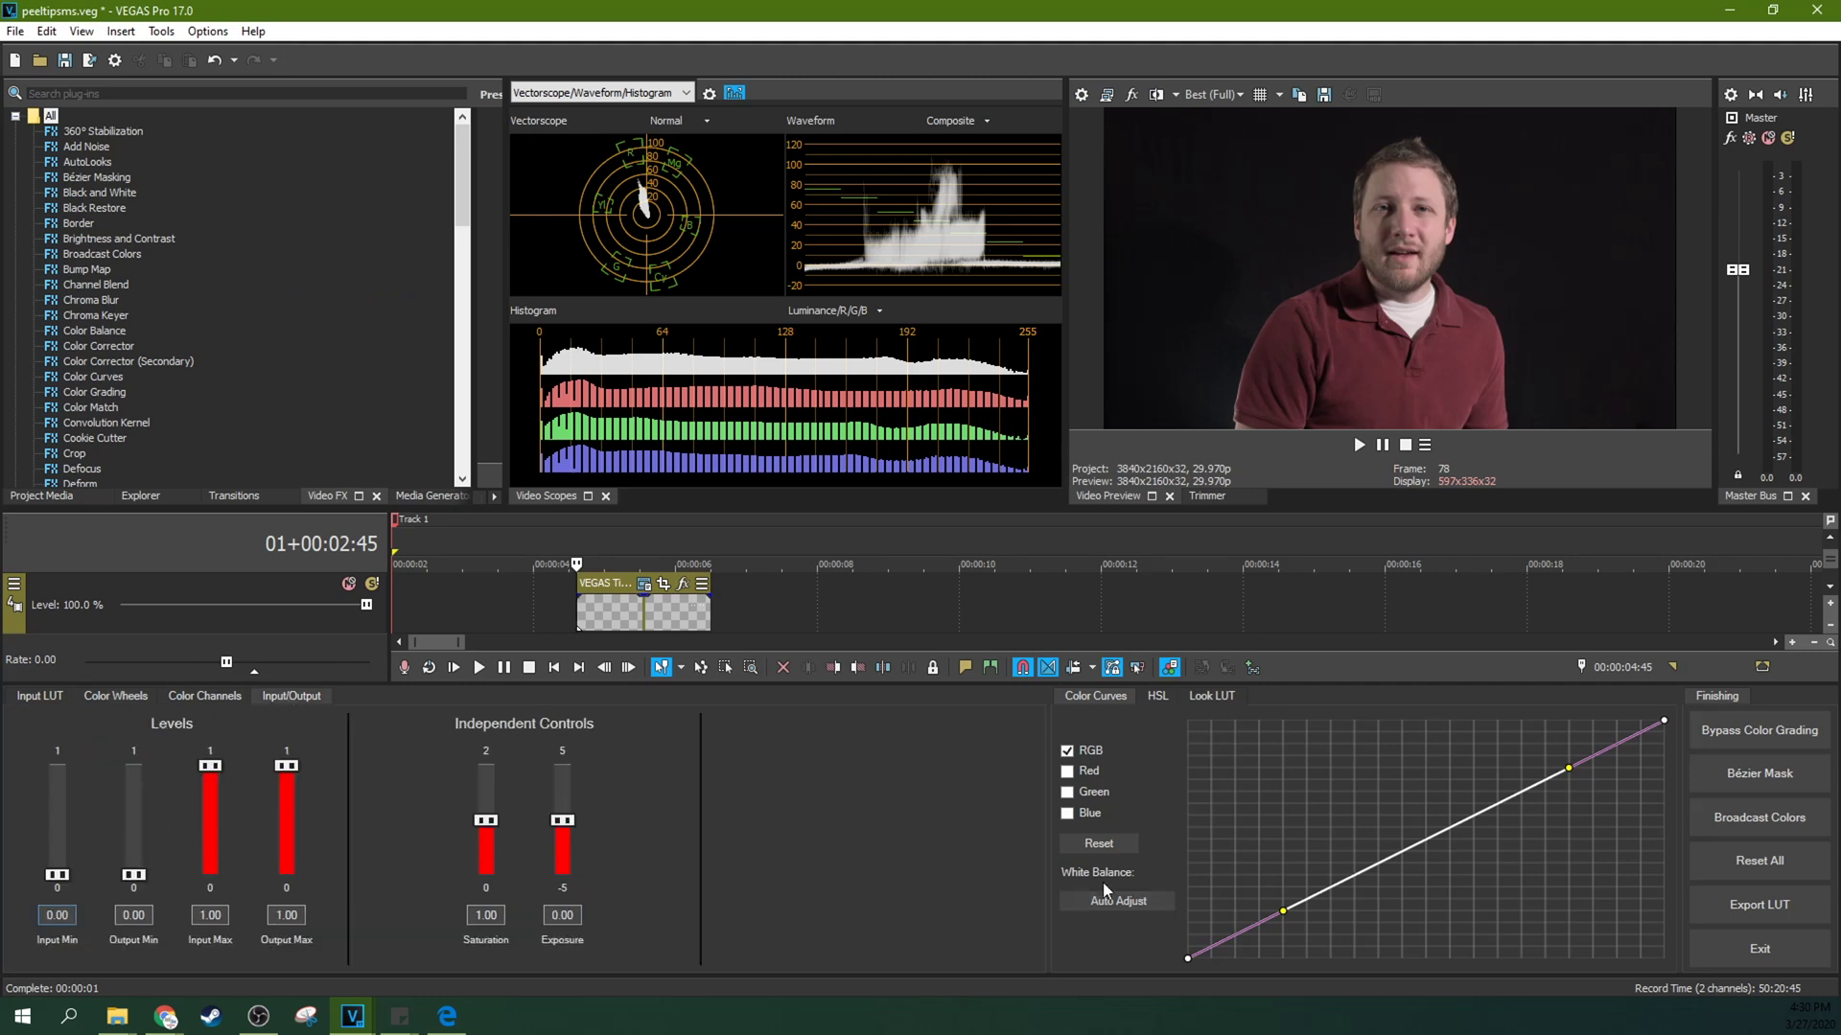
click(1177, 668)
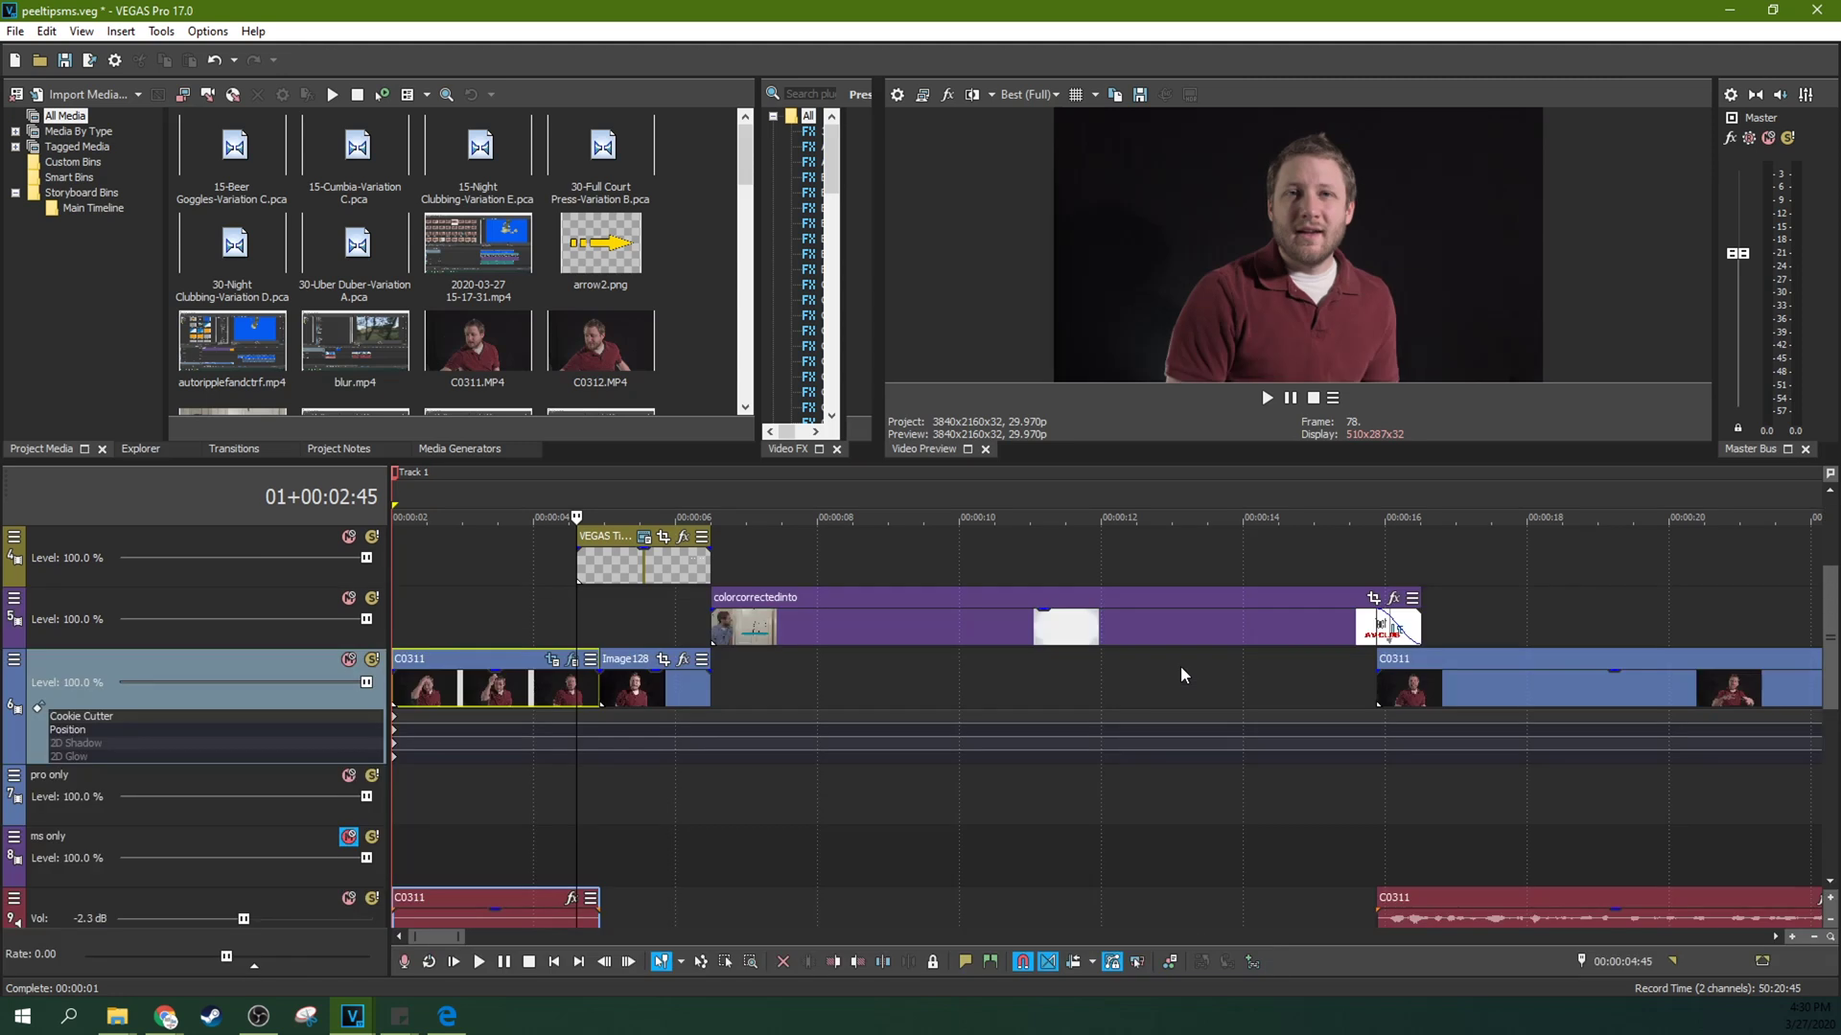
click(577, 674)
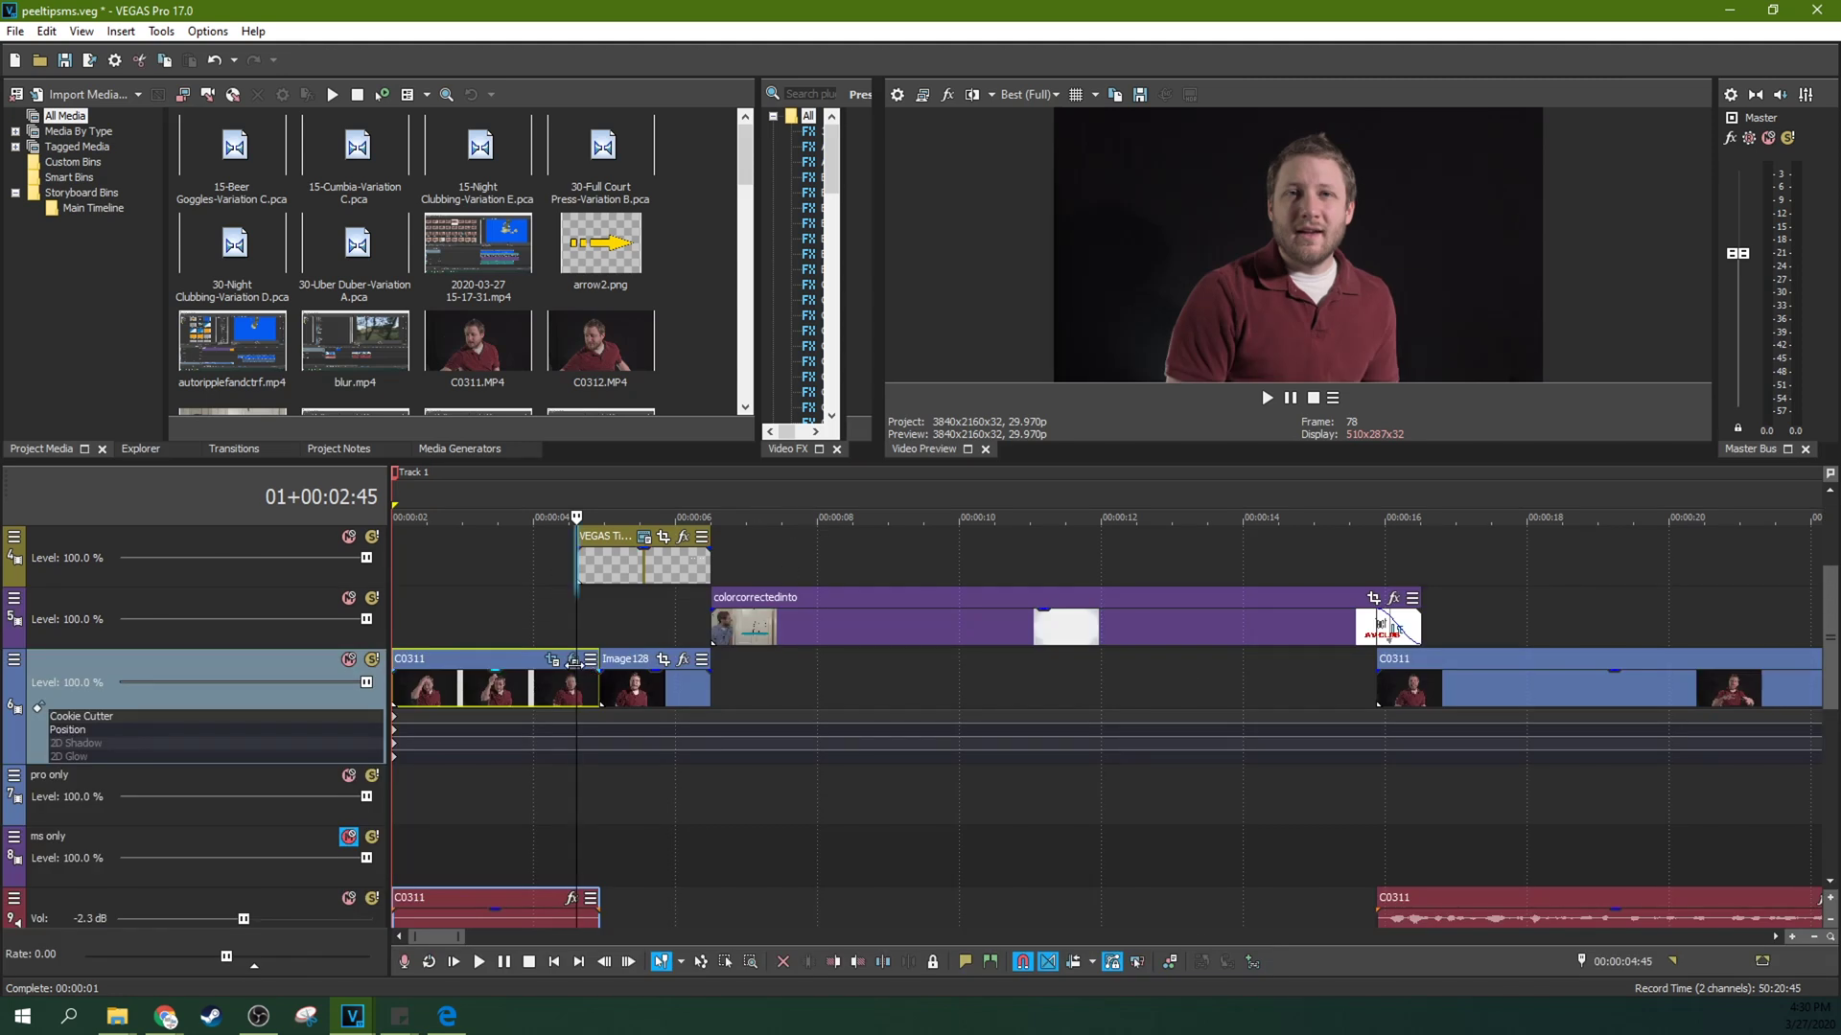
click(572, 661)
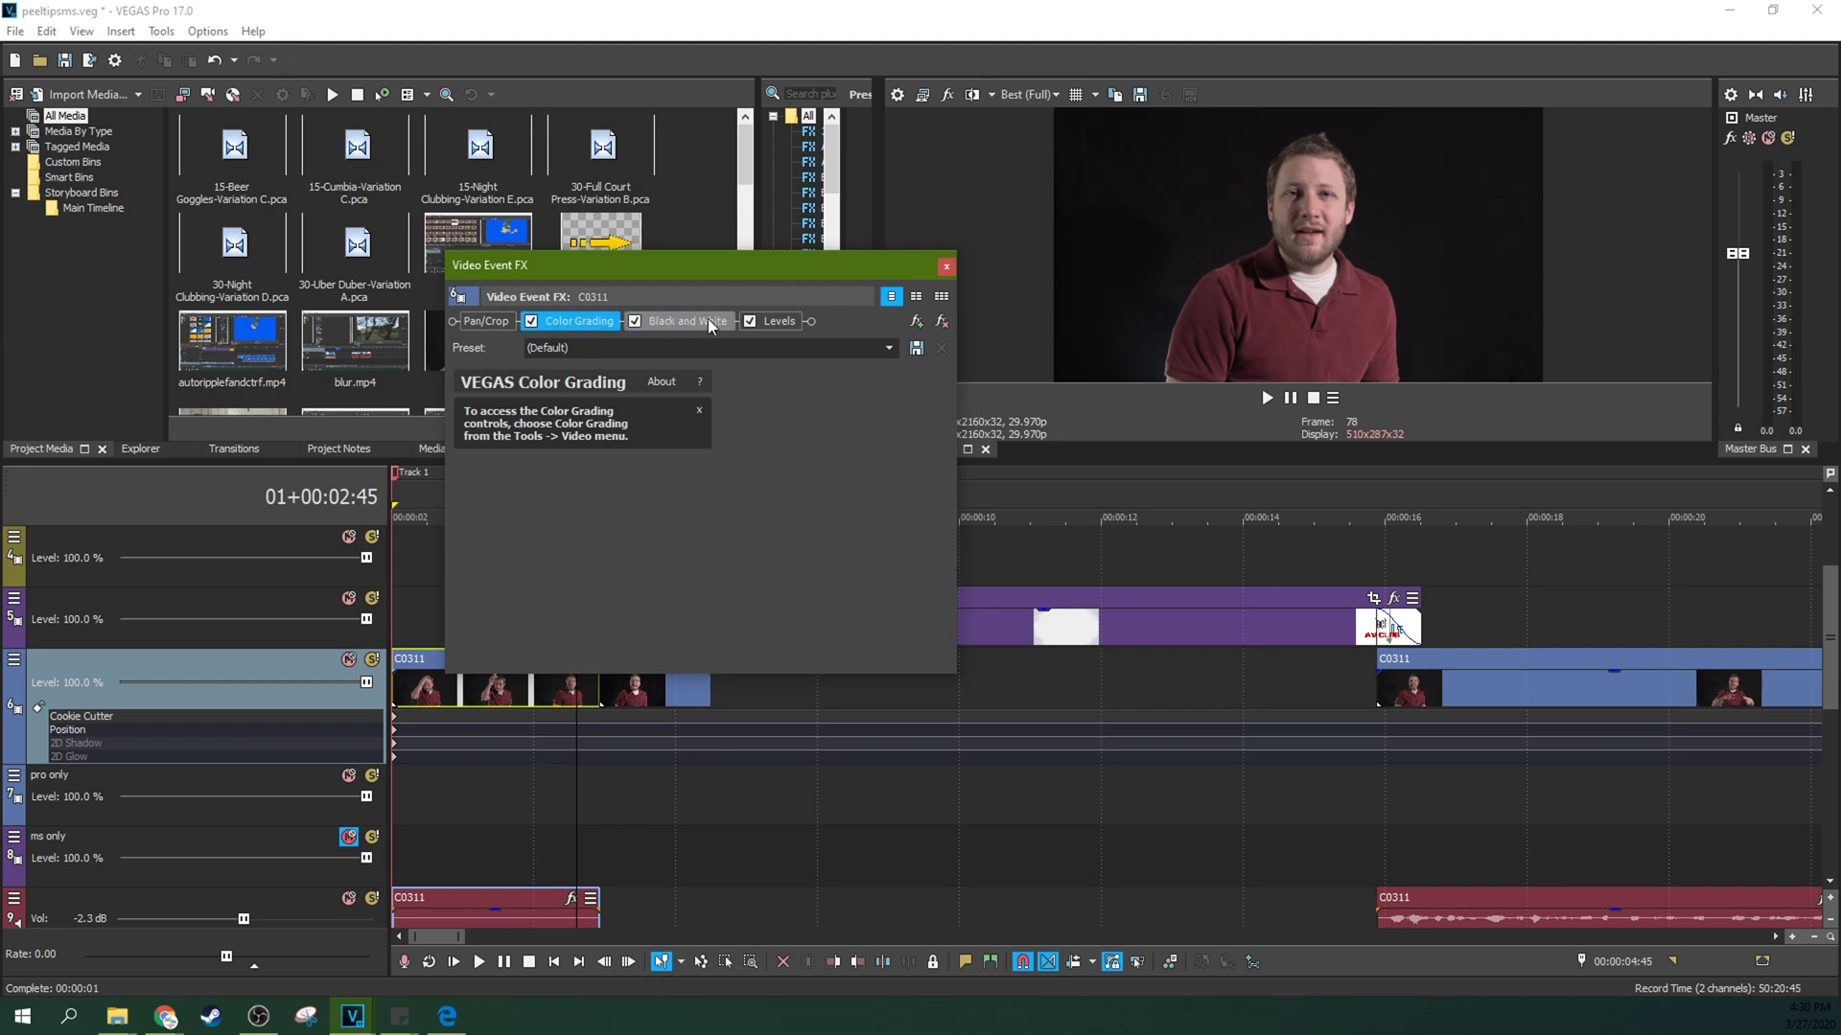
click(944, 324)
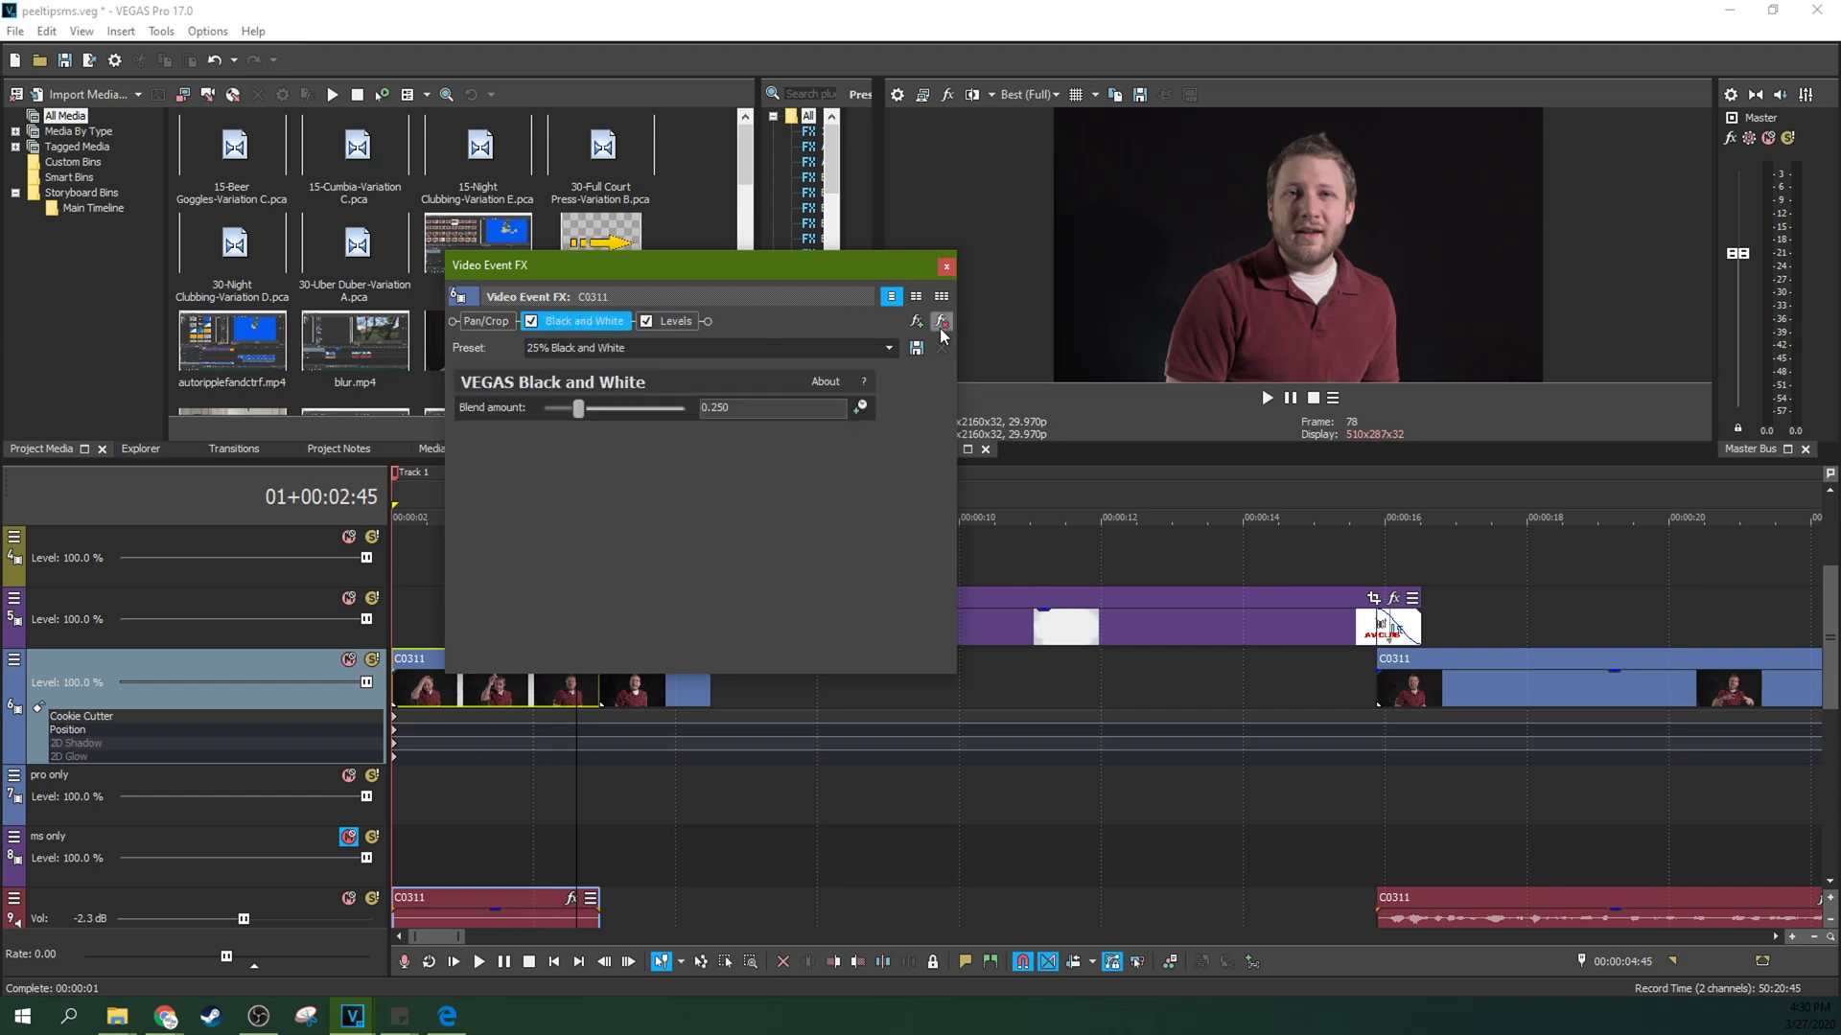
click(678, 323)
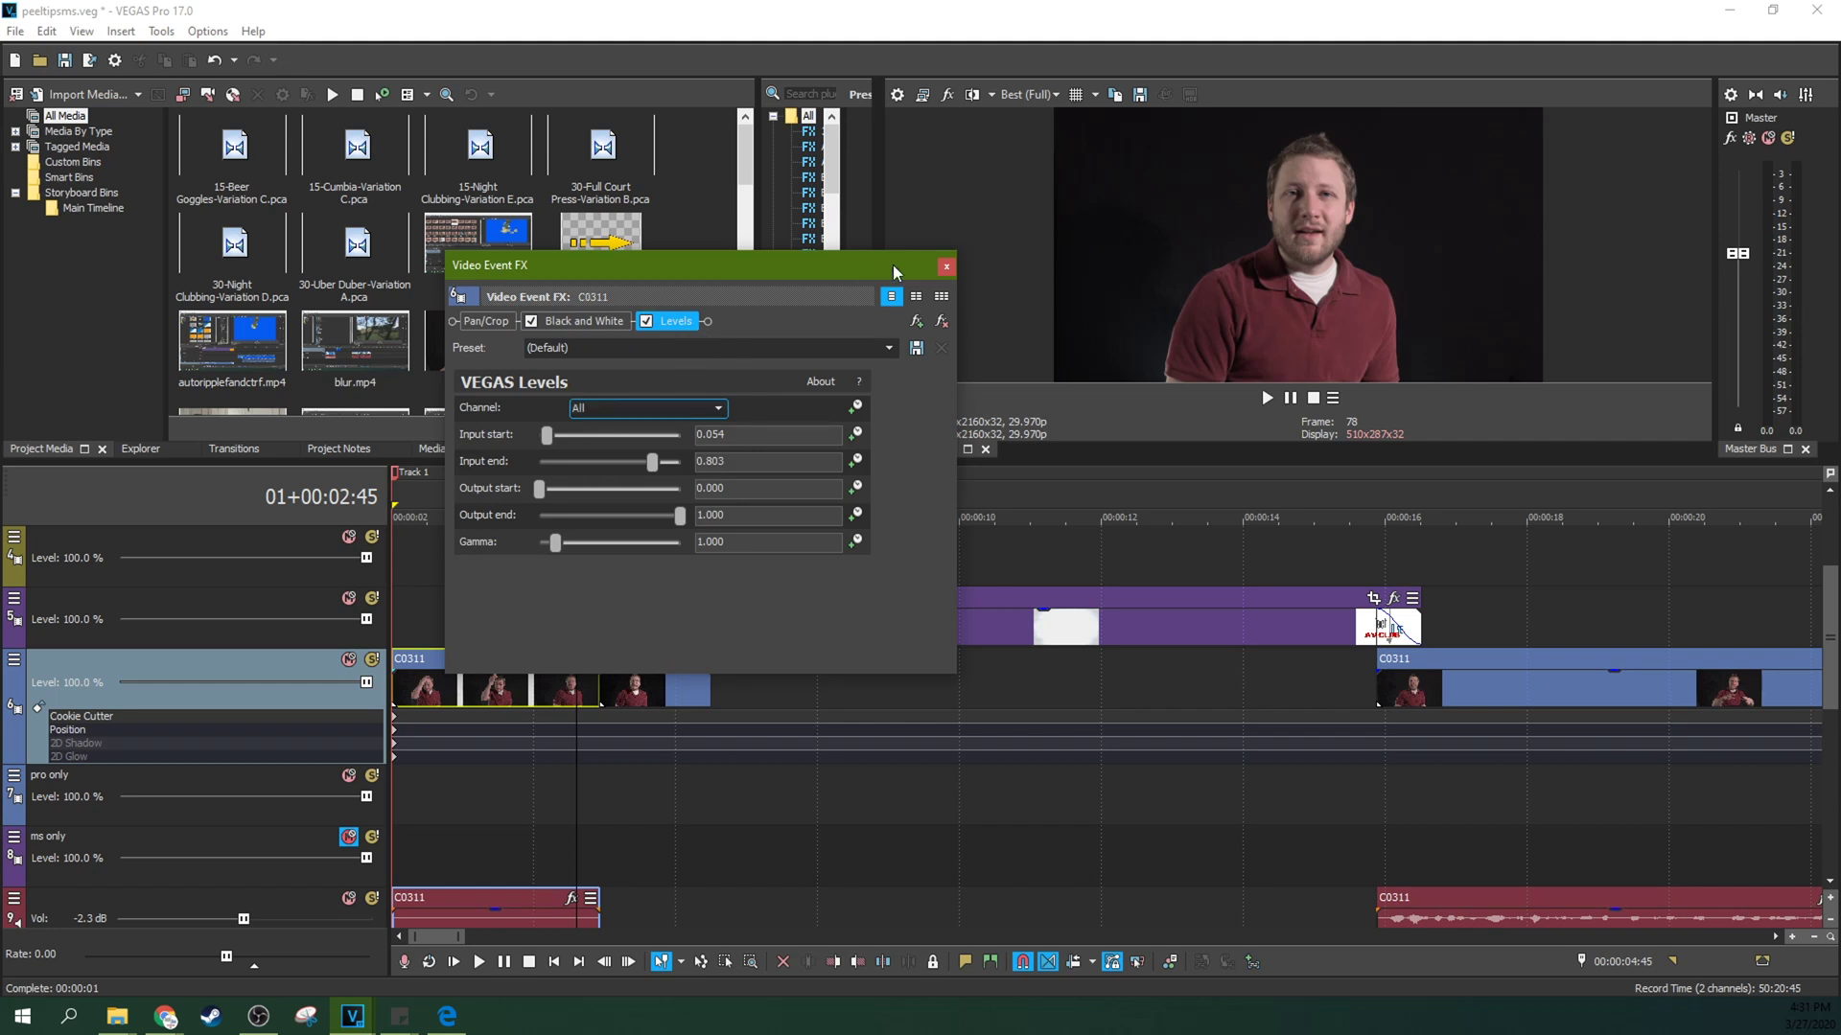
click(946, 265)
- Preview the arrow-and-title frame about two seconds into the project
click(539, 623)
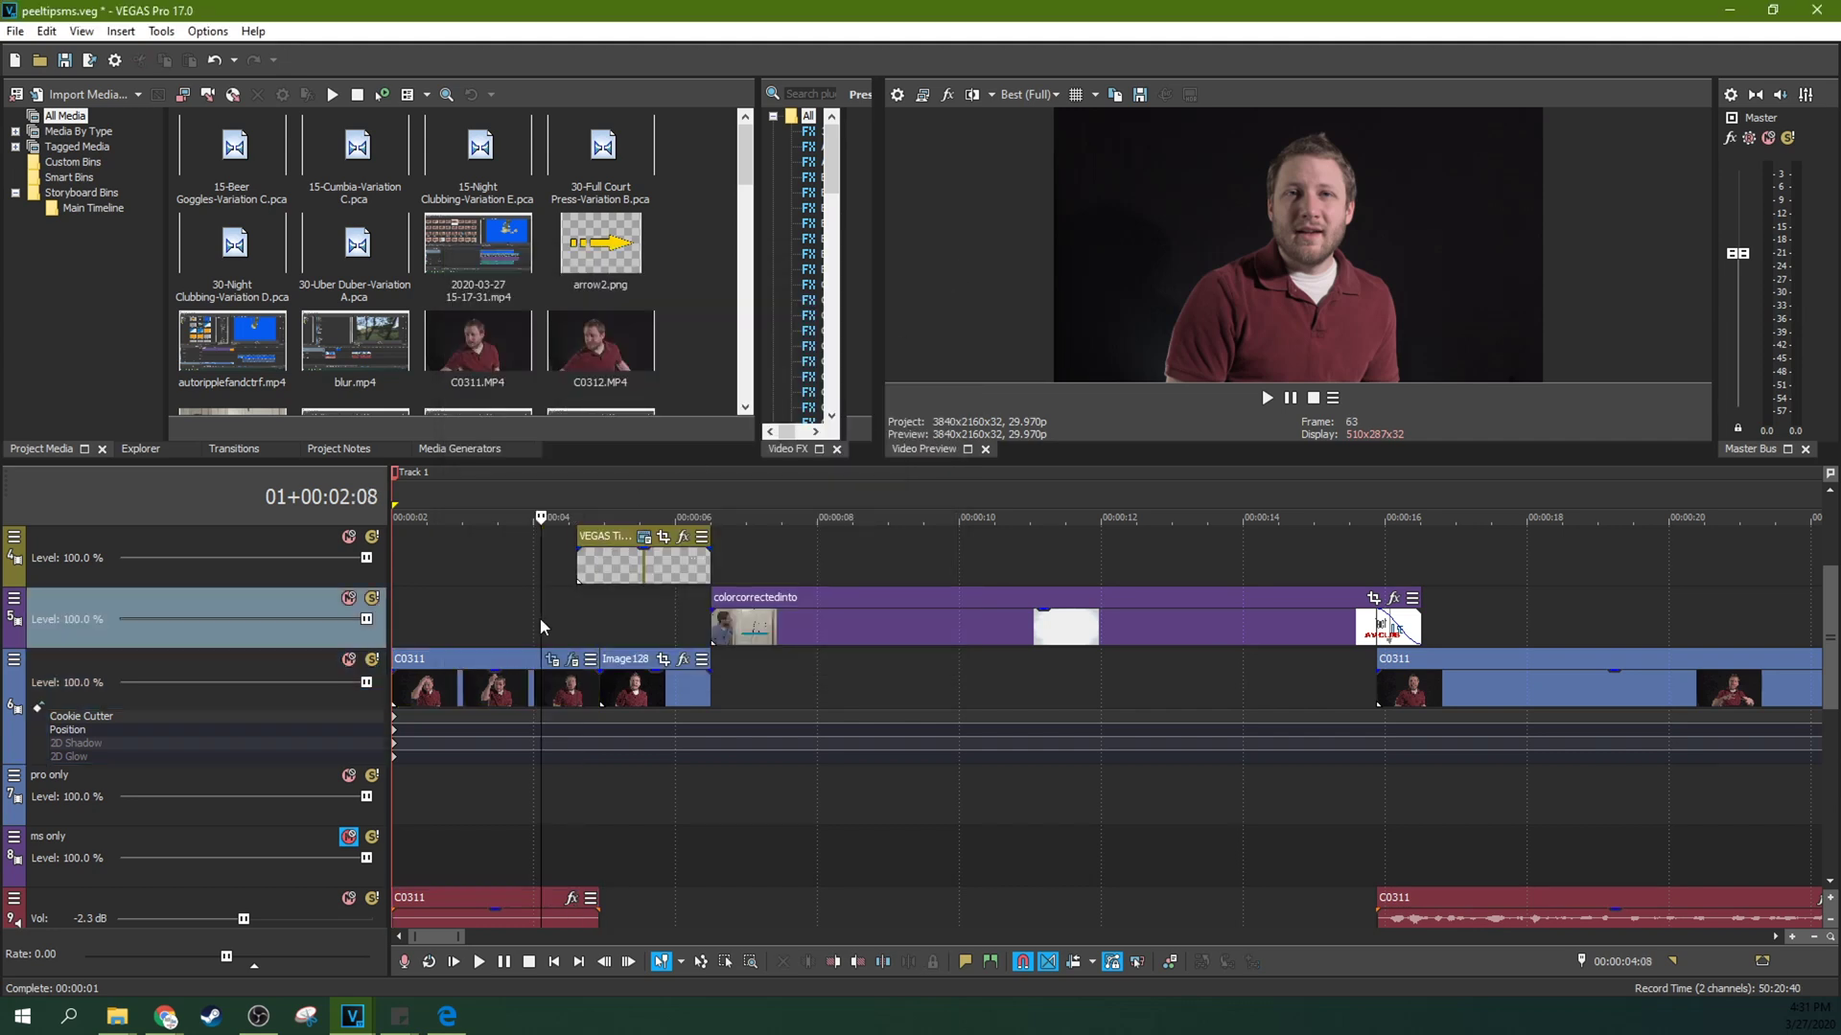
scroll(539, 619, up, 5)
scroll(538, 618, down, 3)
click(792, 621)
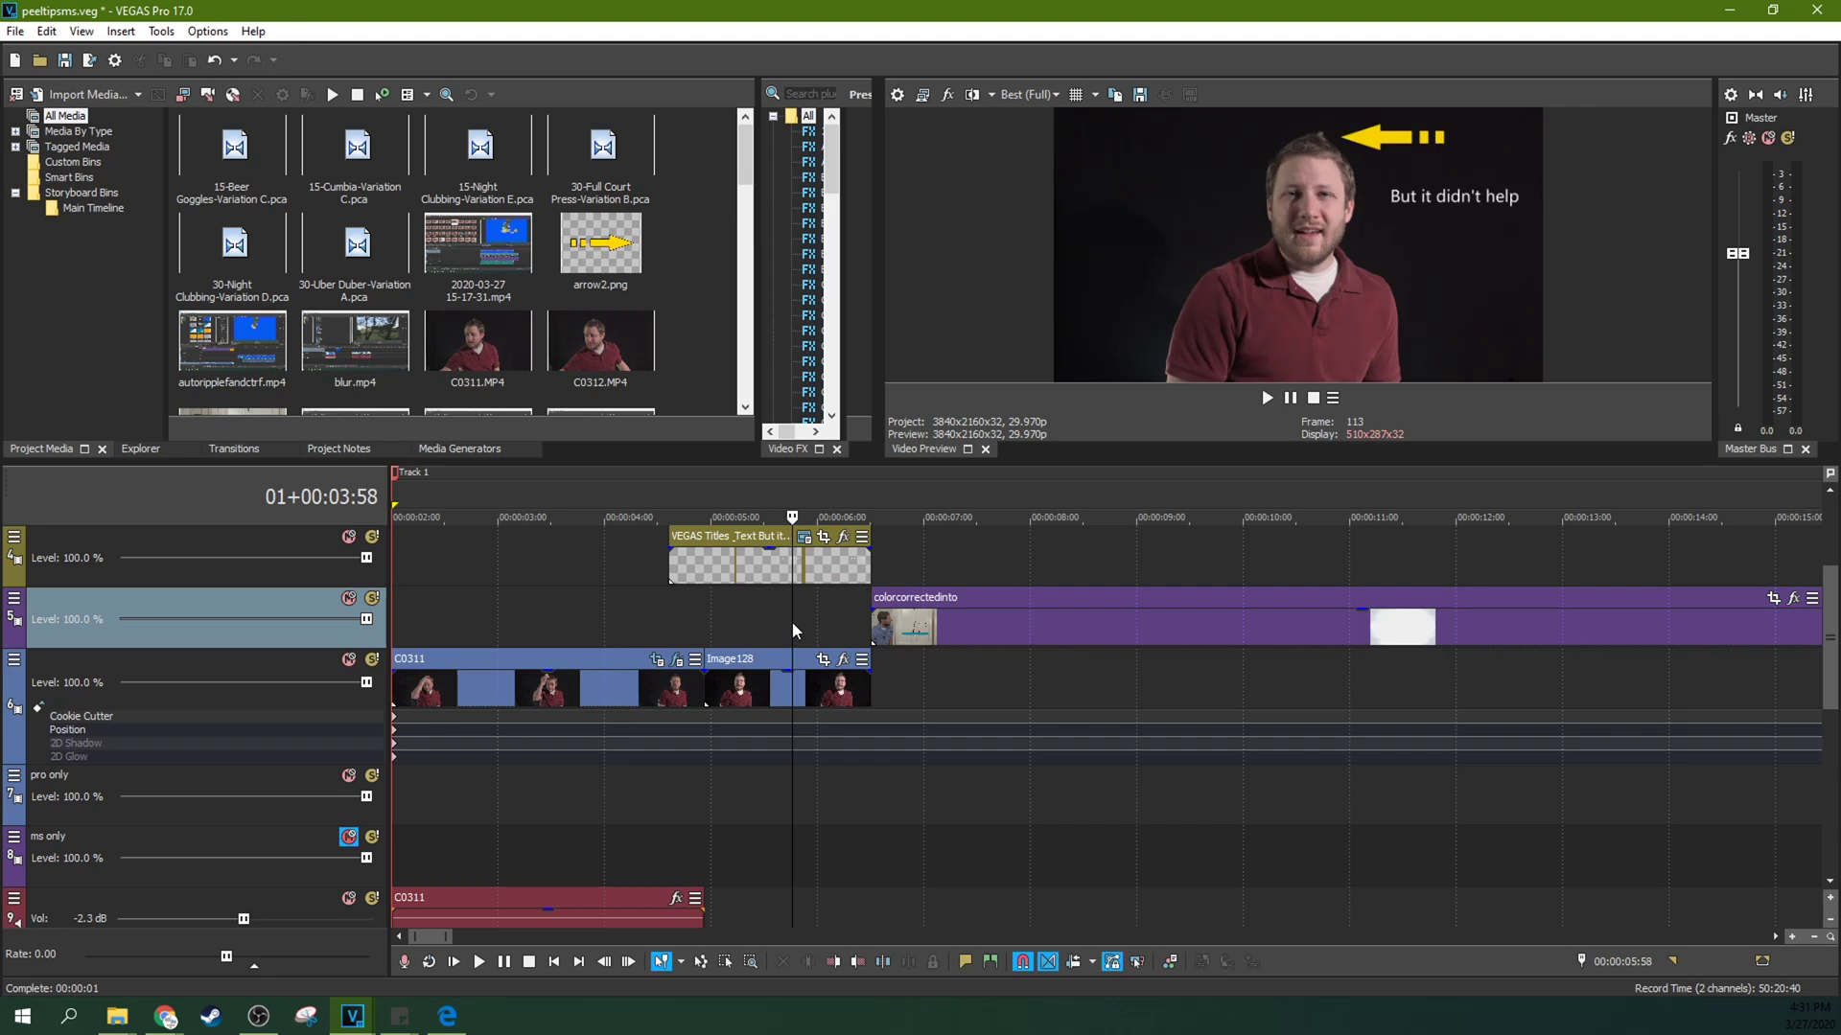
scroll(792, 621, down, 6)
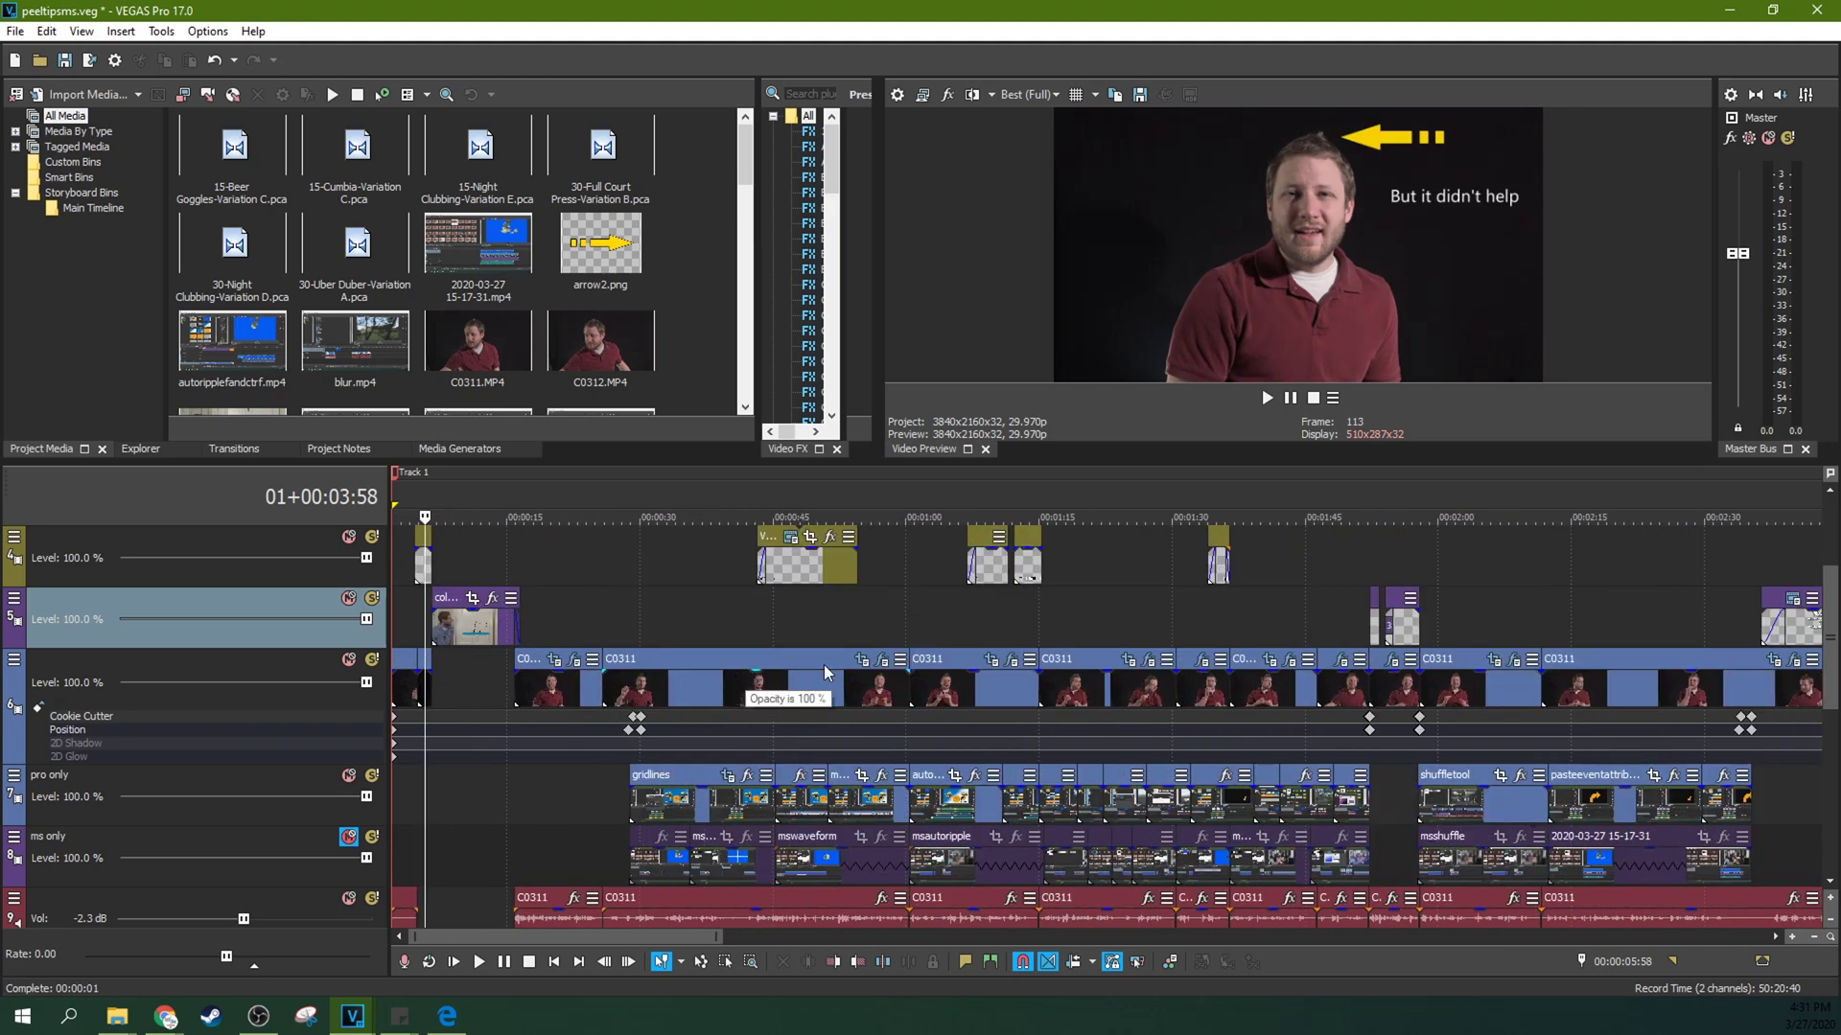
scroll(824, 665, down, 2)
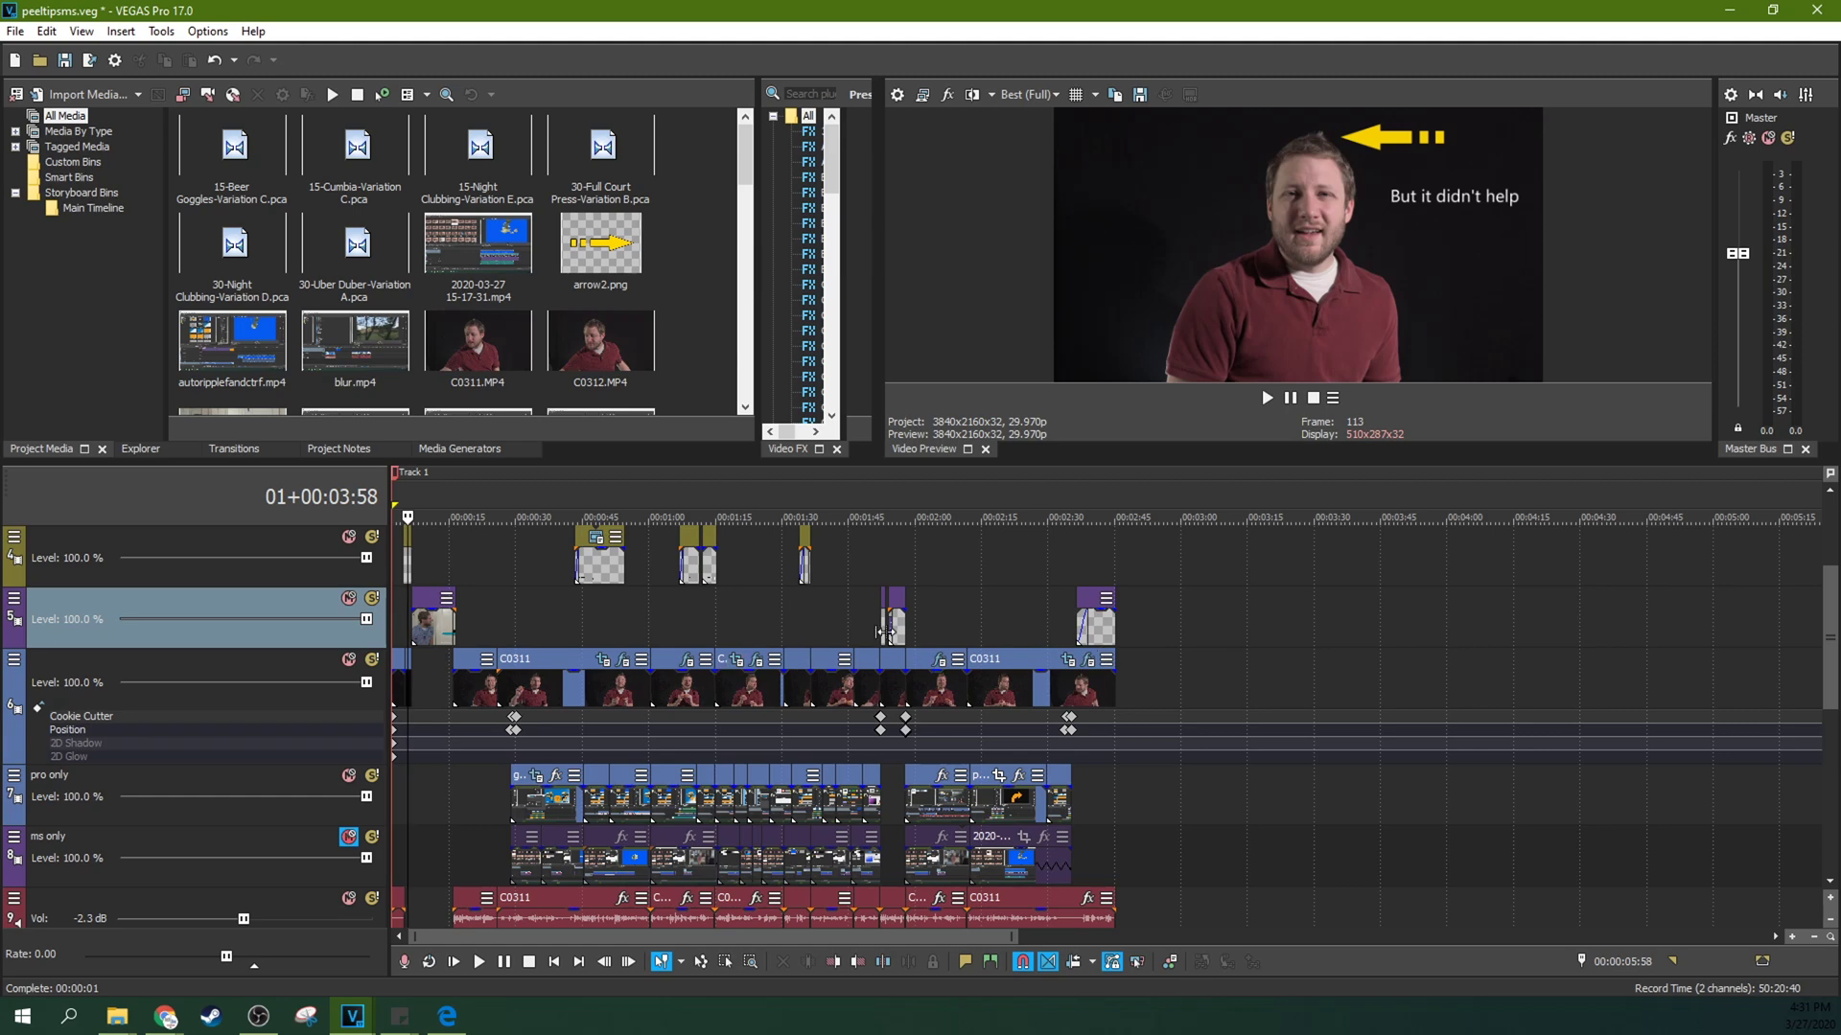
- Jump the playhead to 00:20:22 to preview the plain presenter shot at frame 608
click(476, 616)
scroll(475, 615, up, 4)
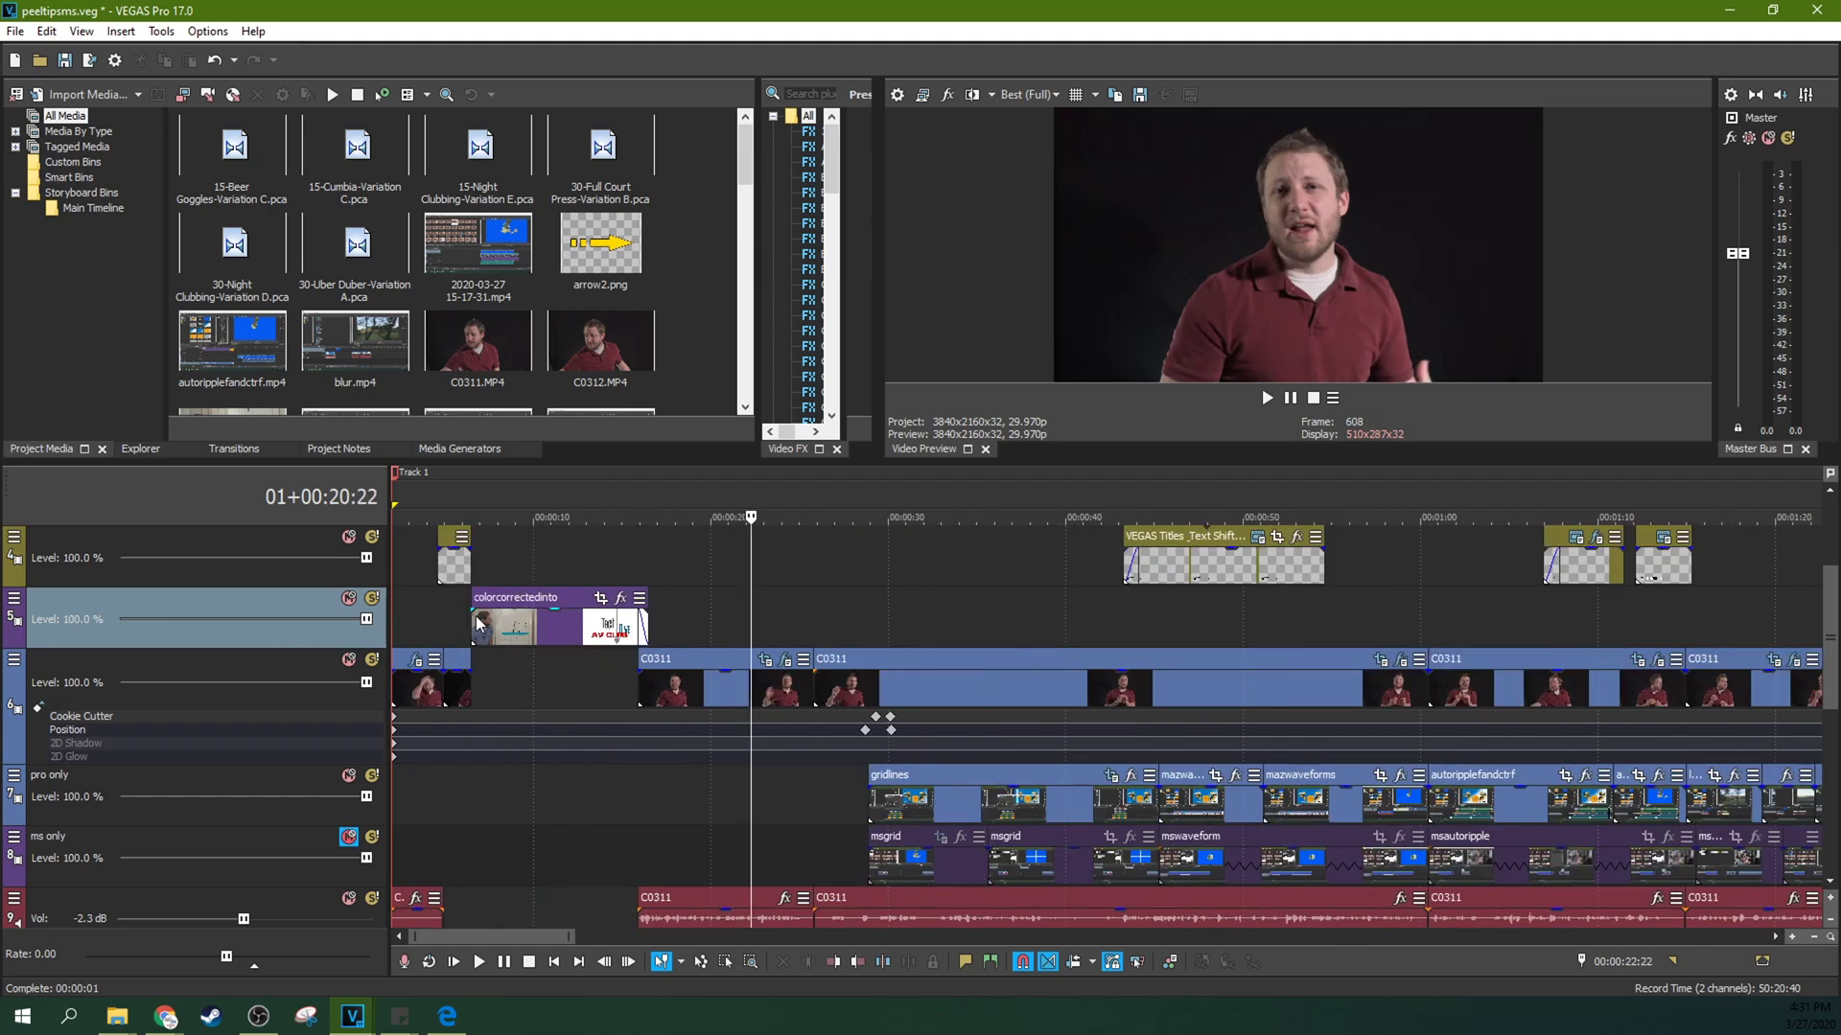
scroll(476, 619, up, 3)
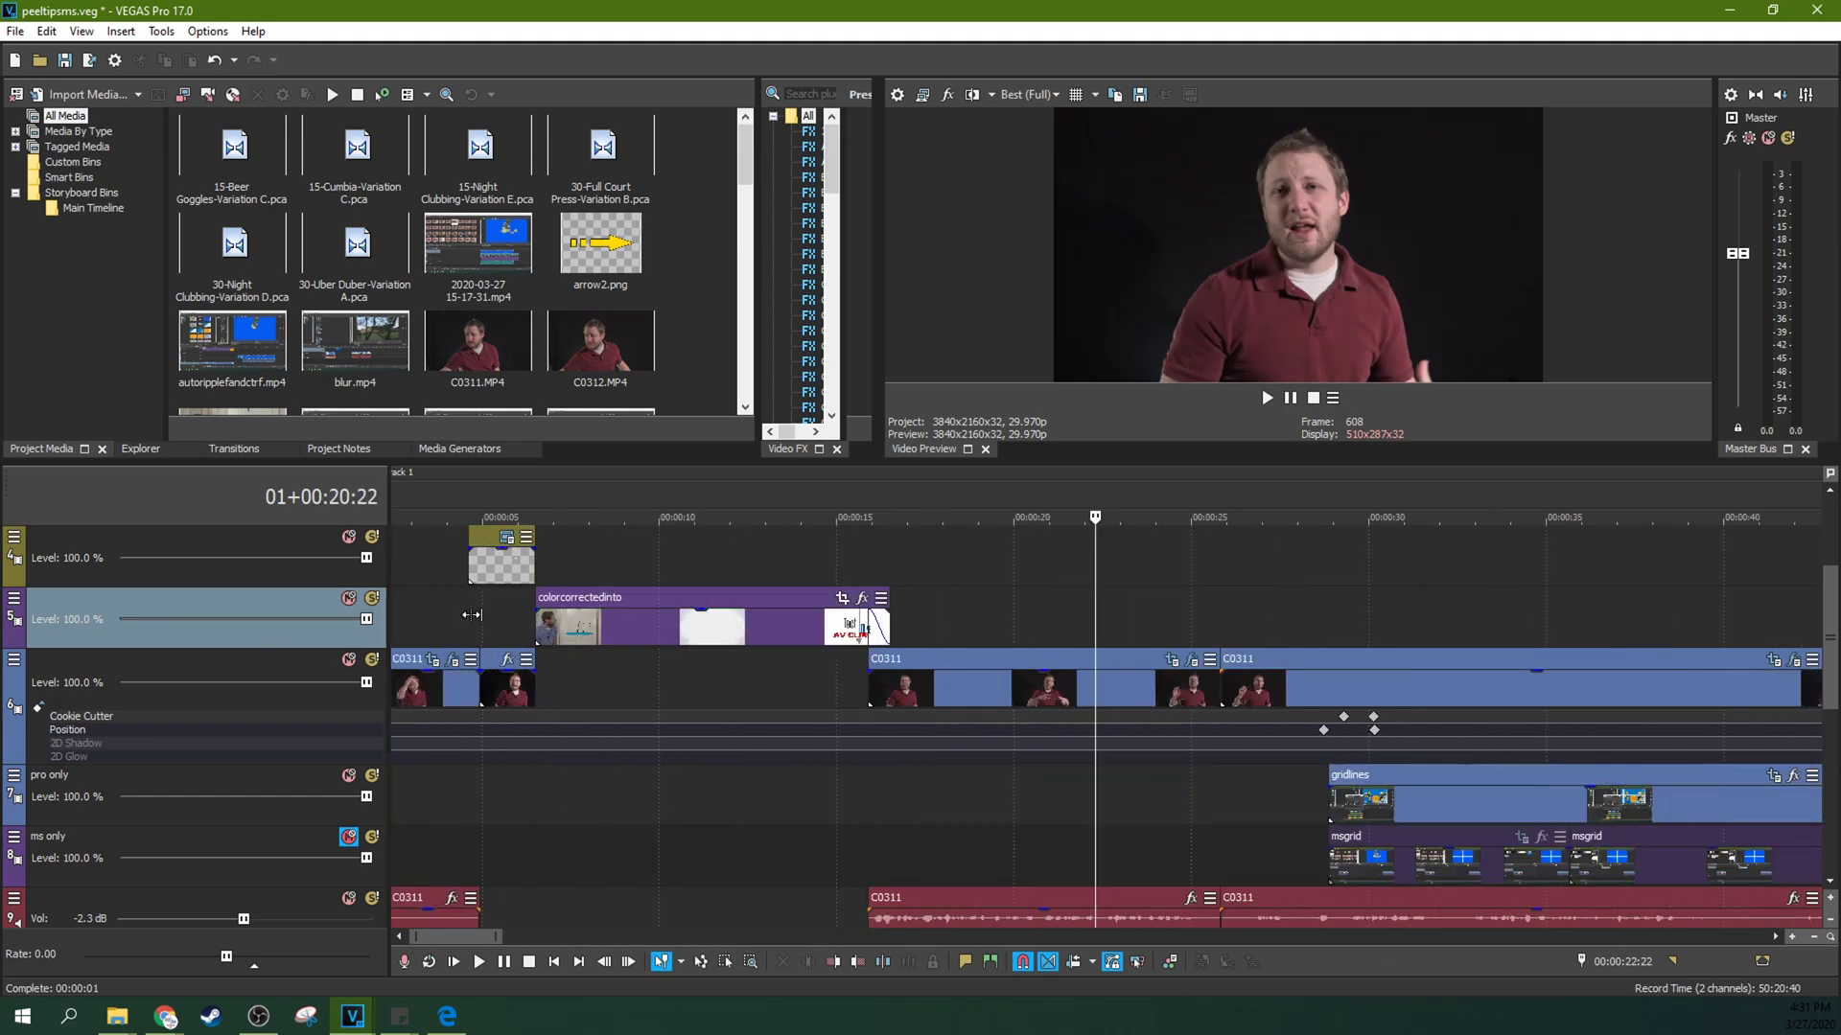
scroll(472, 615, up, 2)
scroll(472, 615, down, 5)
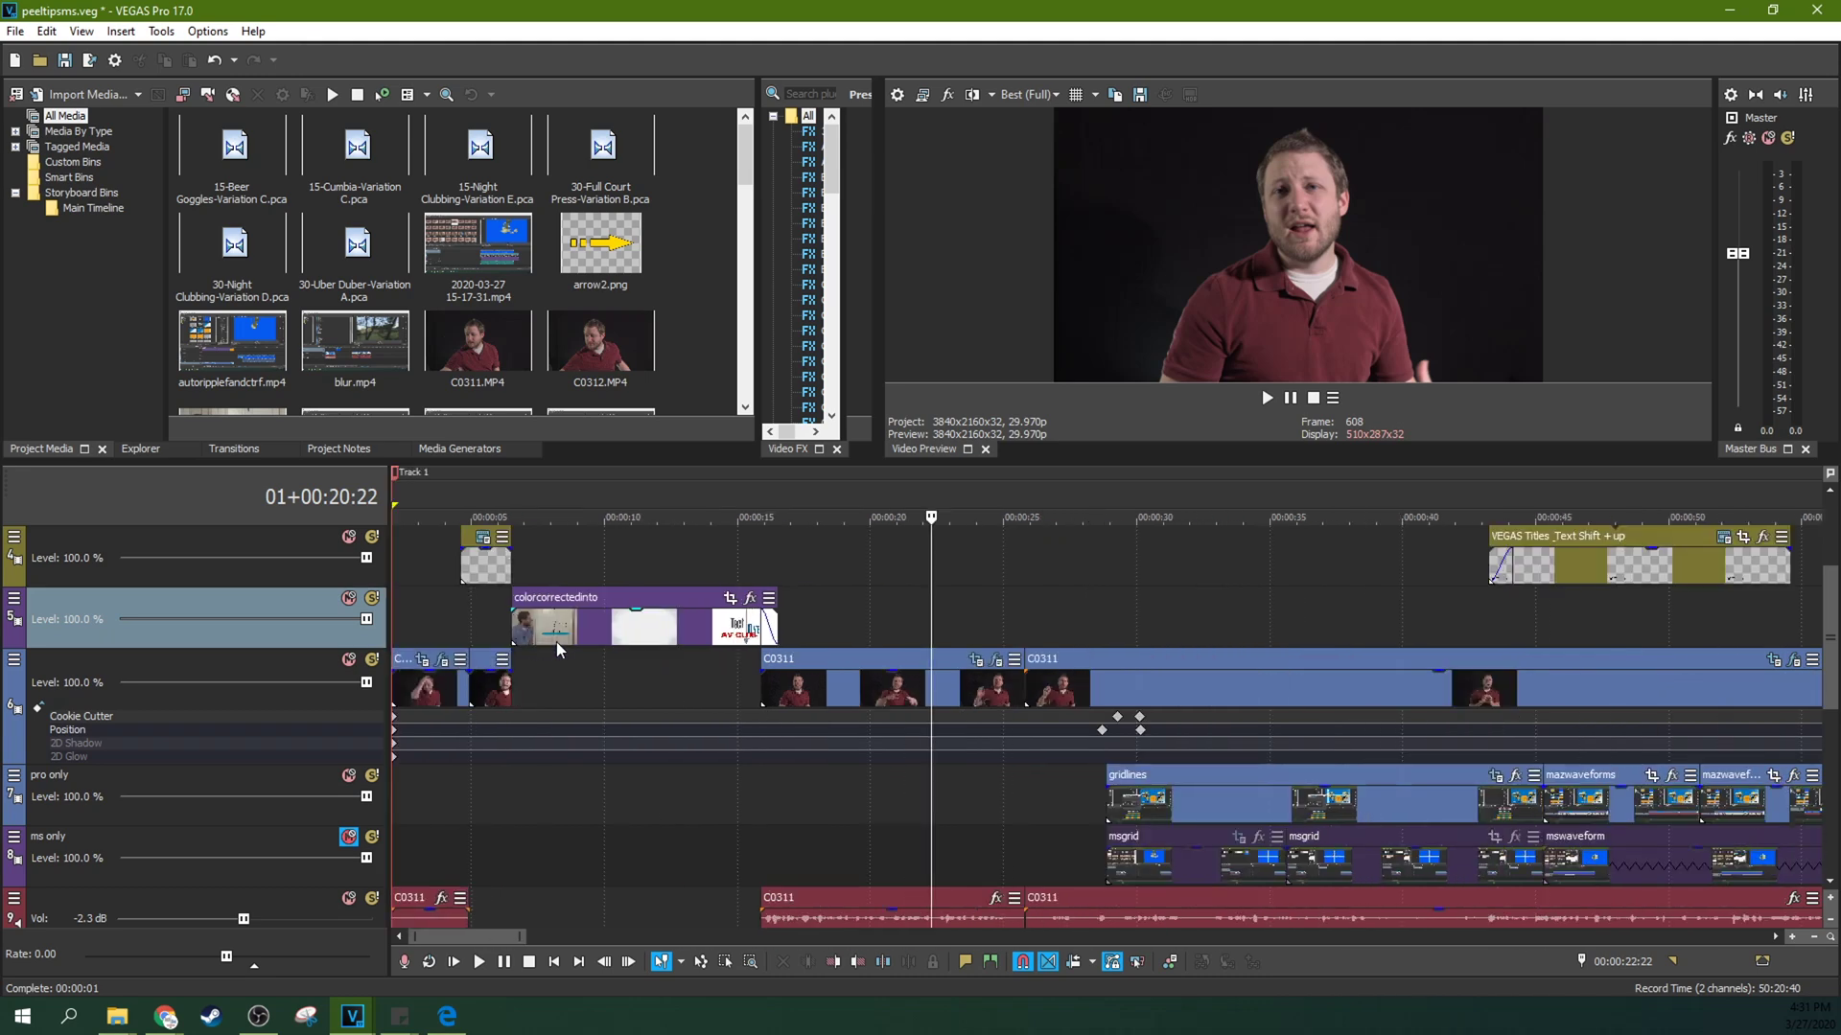
click(475, 696)
scroll(815, 671, up, 4)
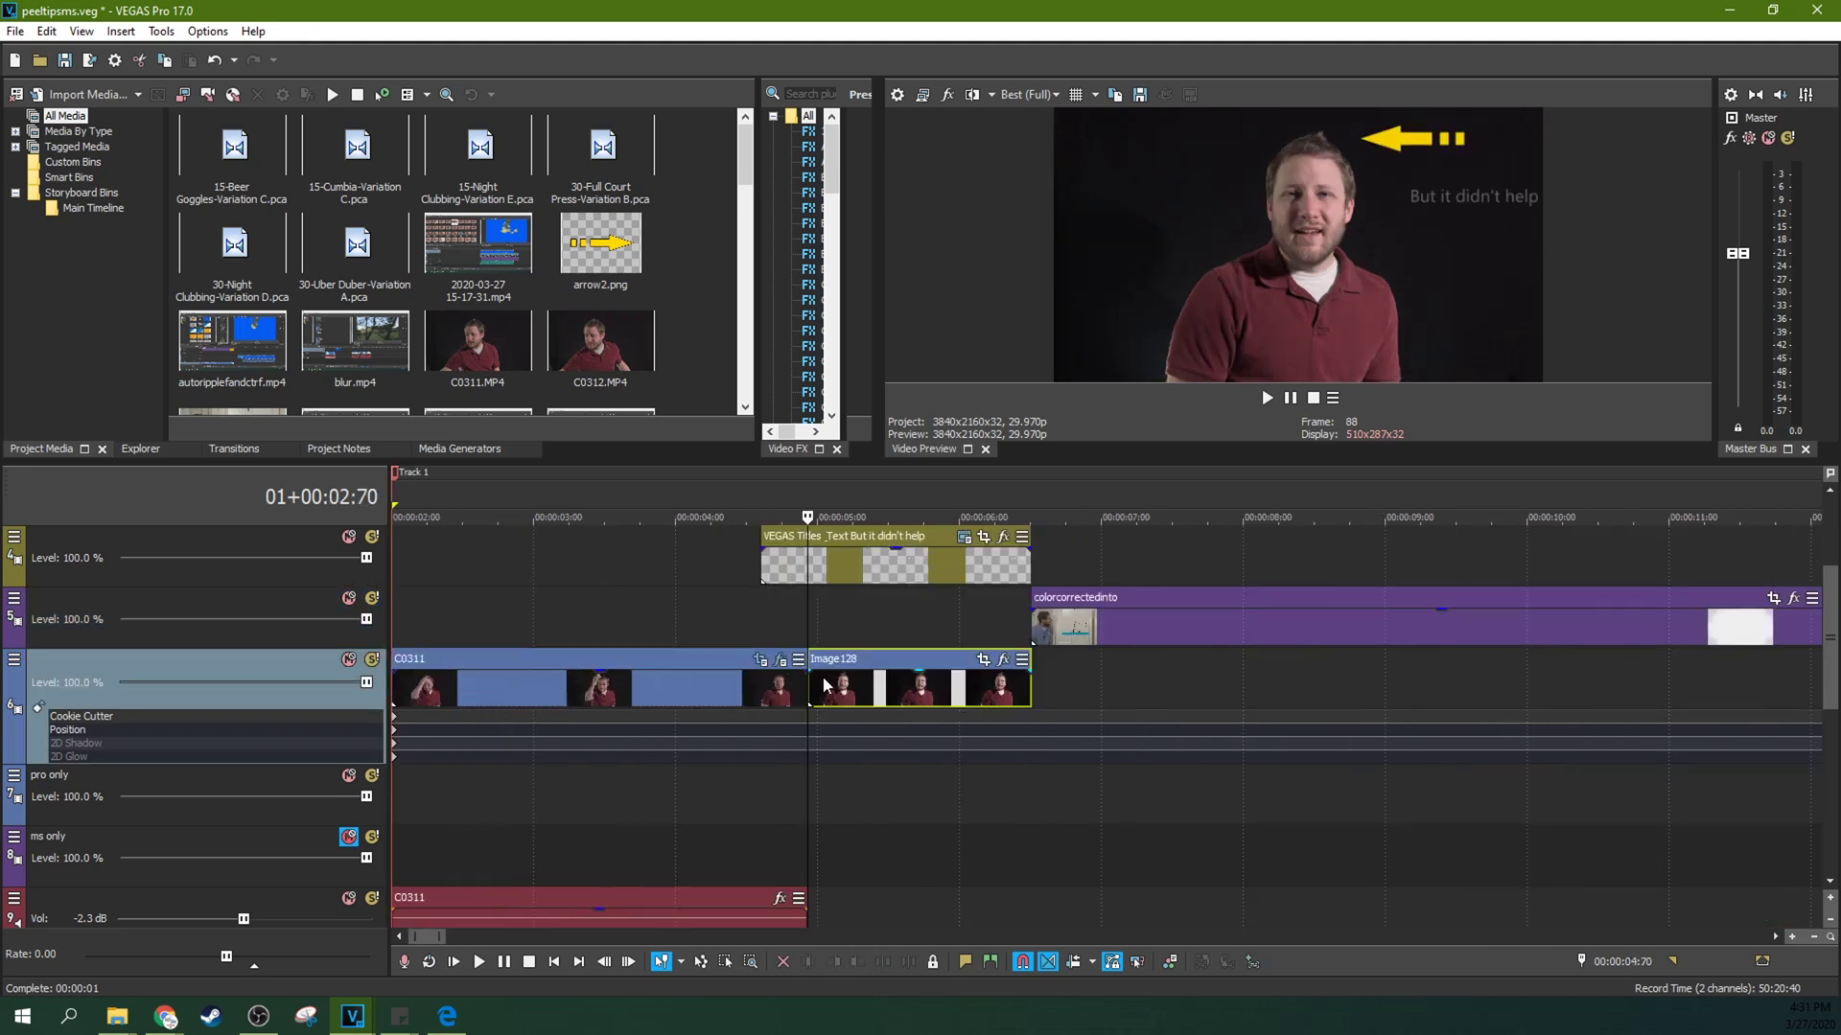
key(space)
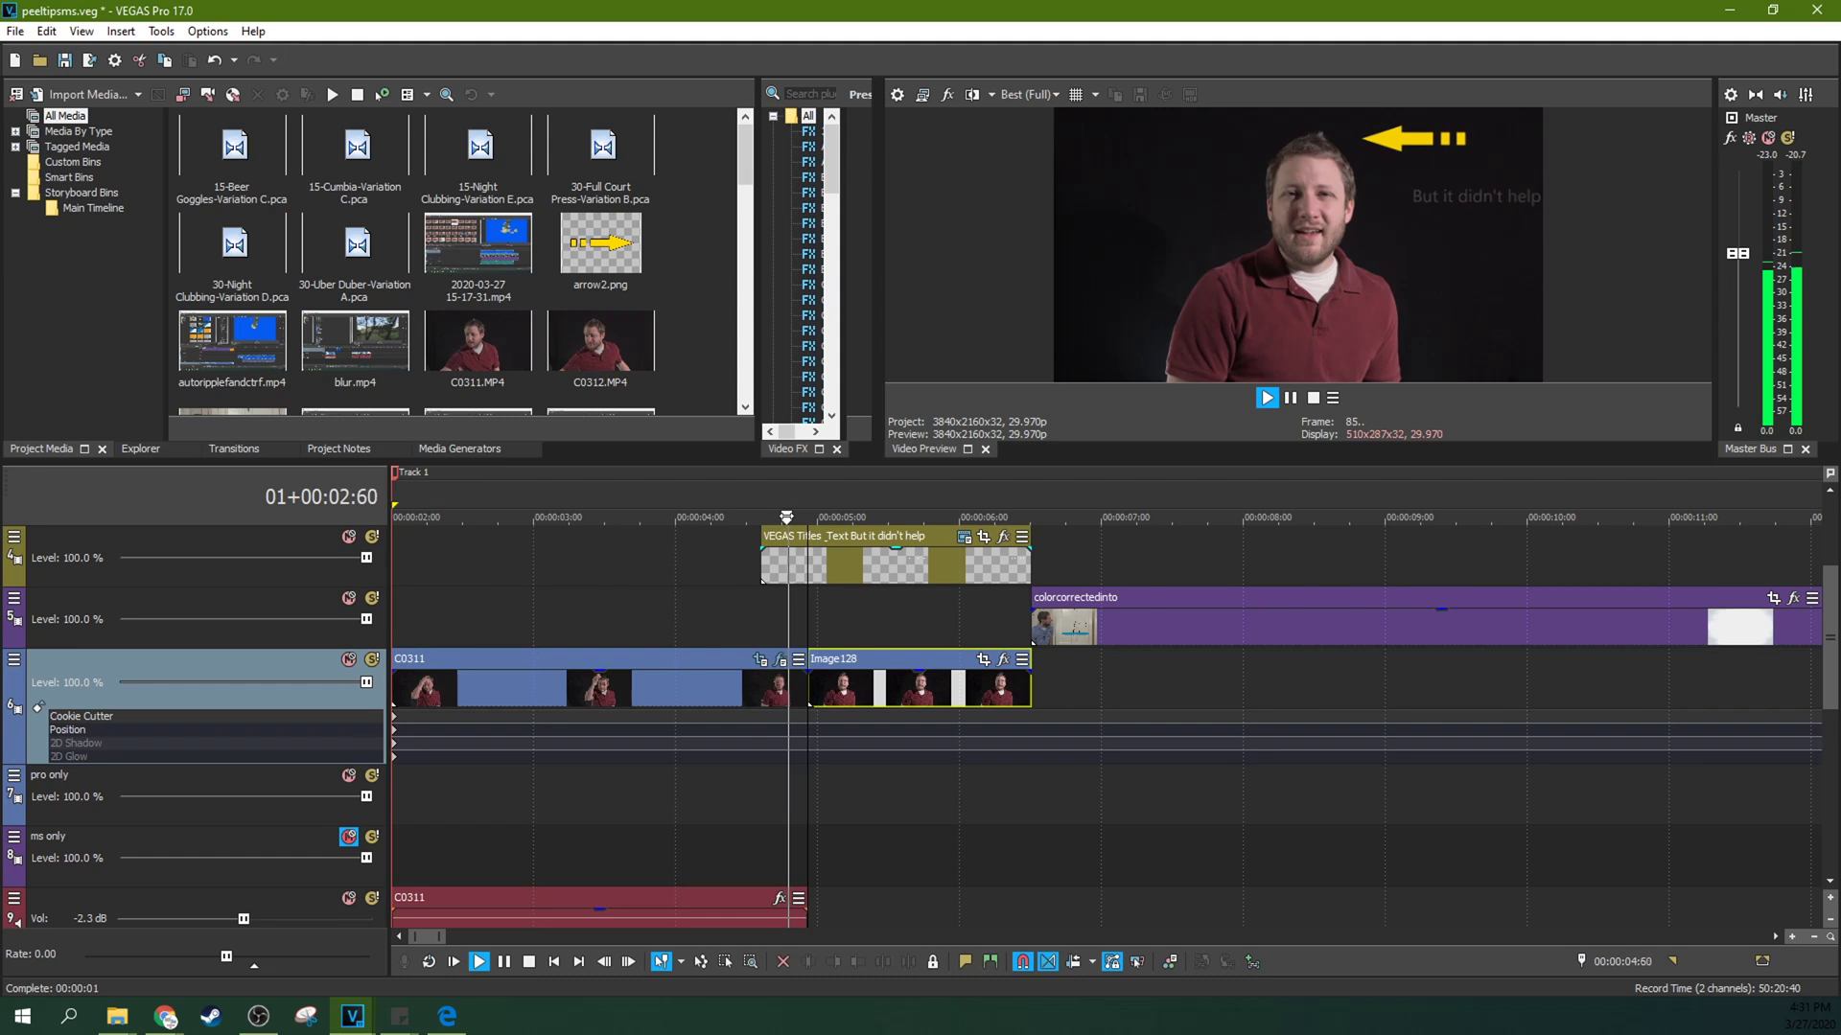
click(809, 637)
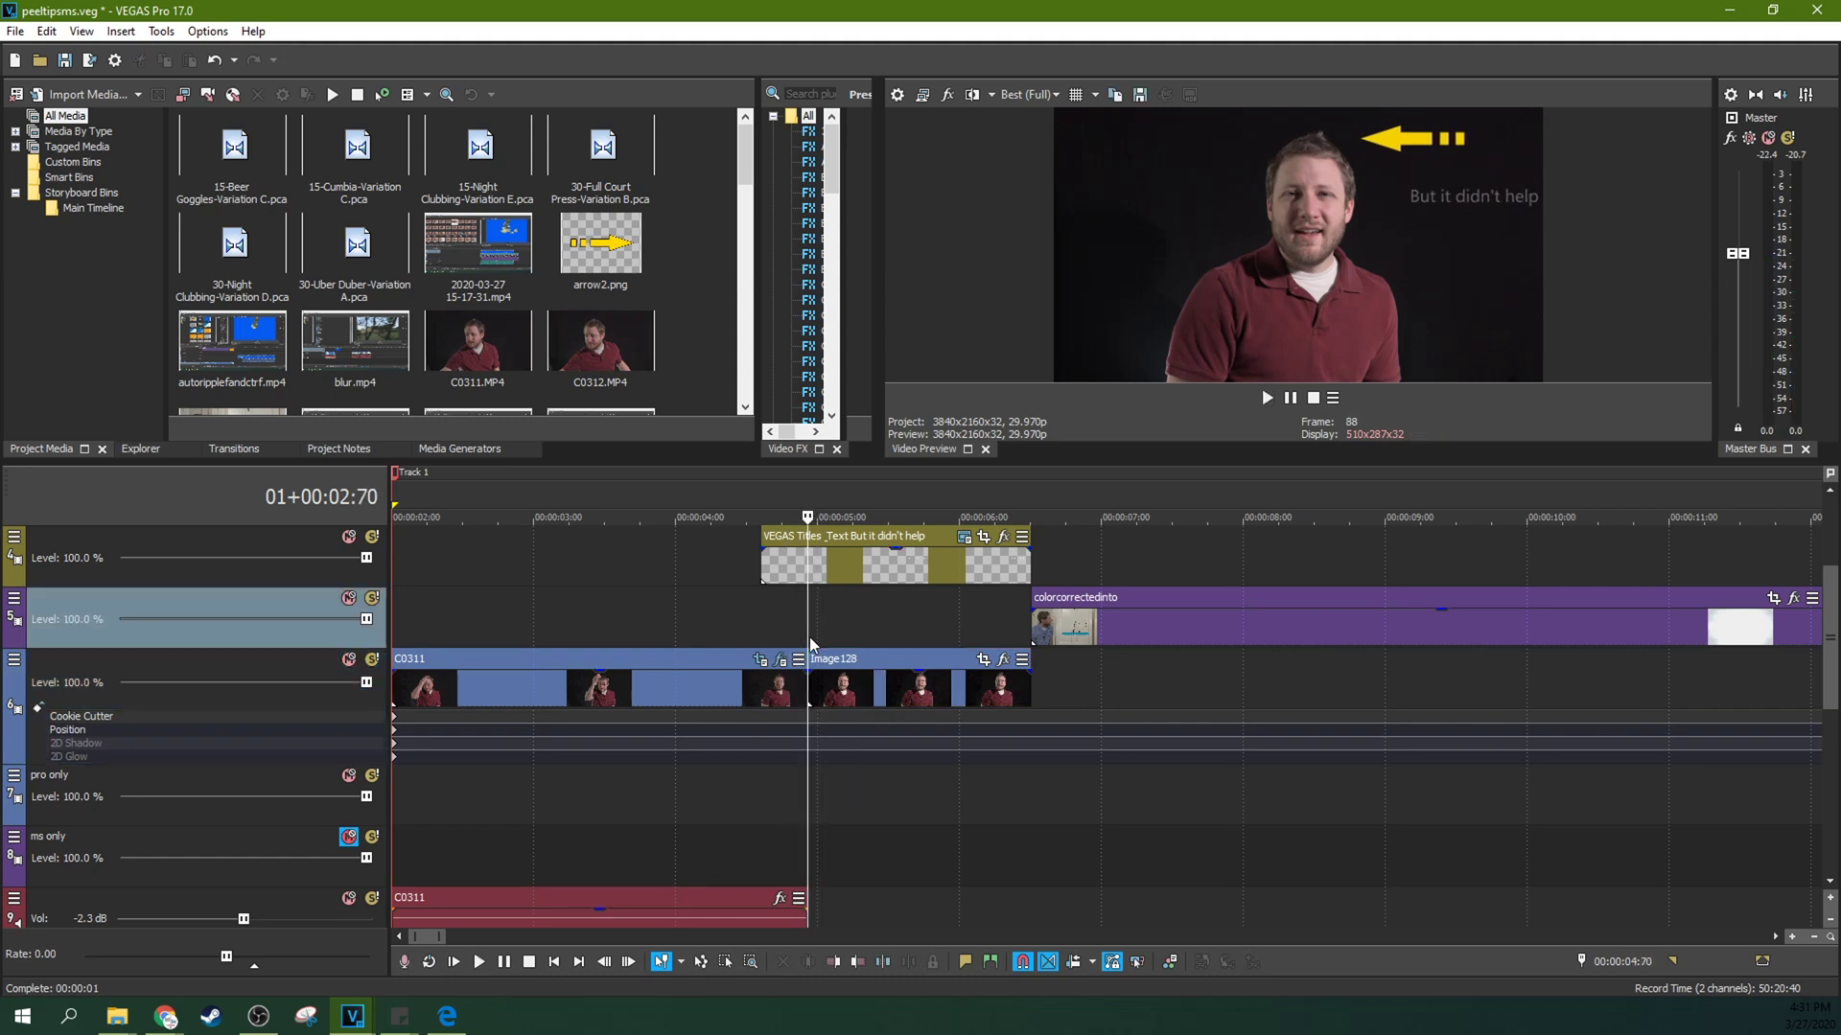
scroll(809, 637, up, 3)
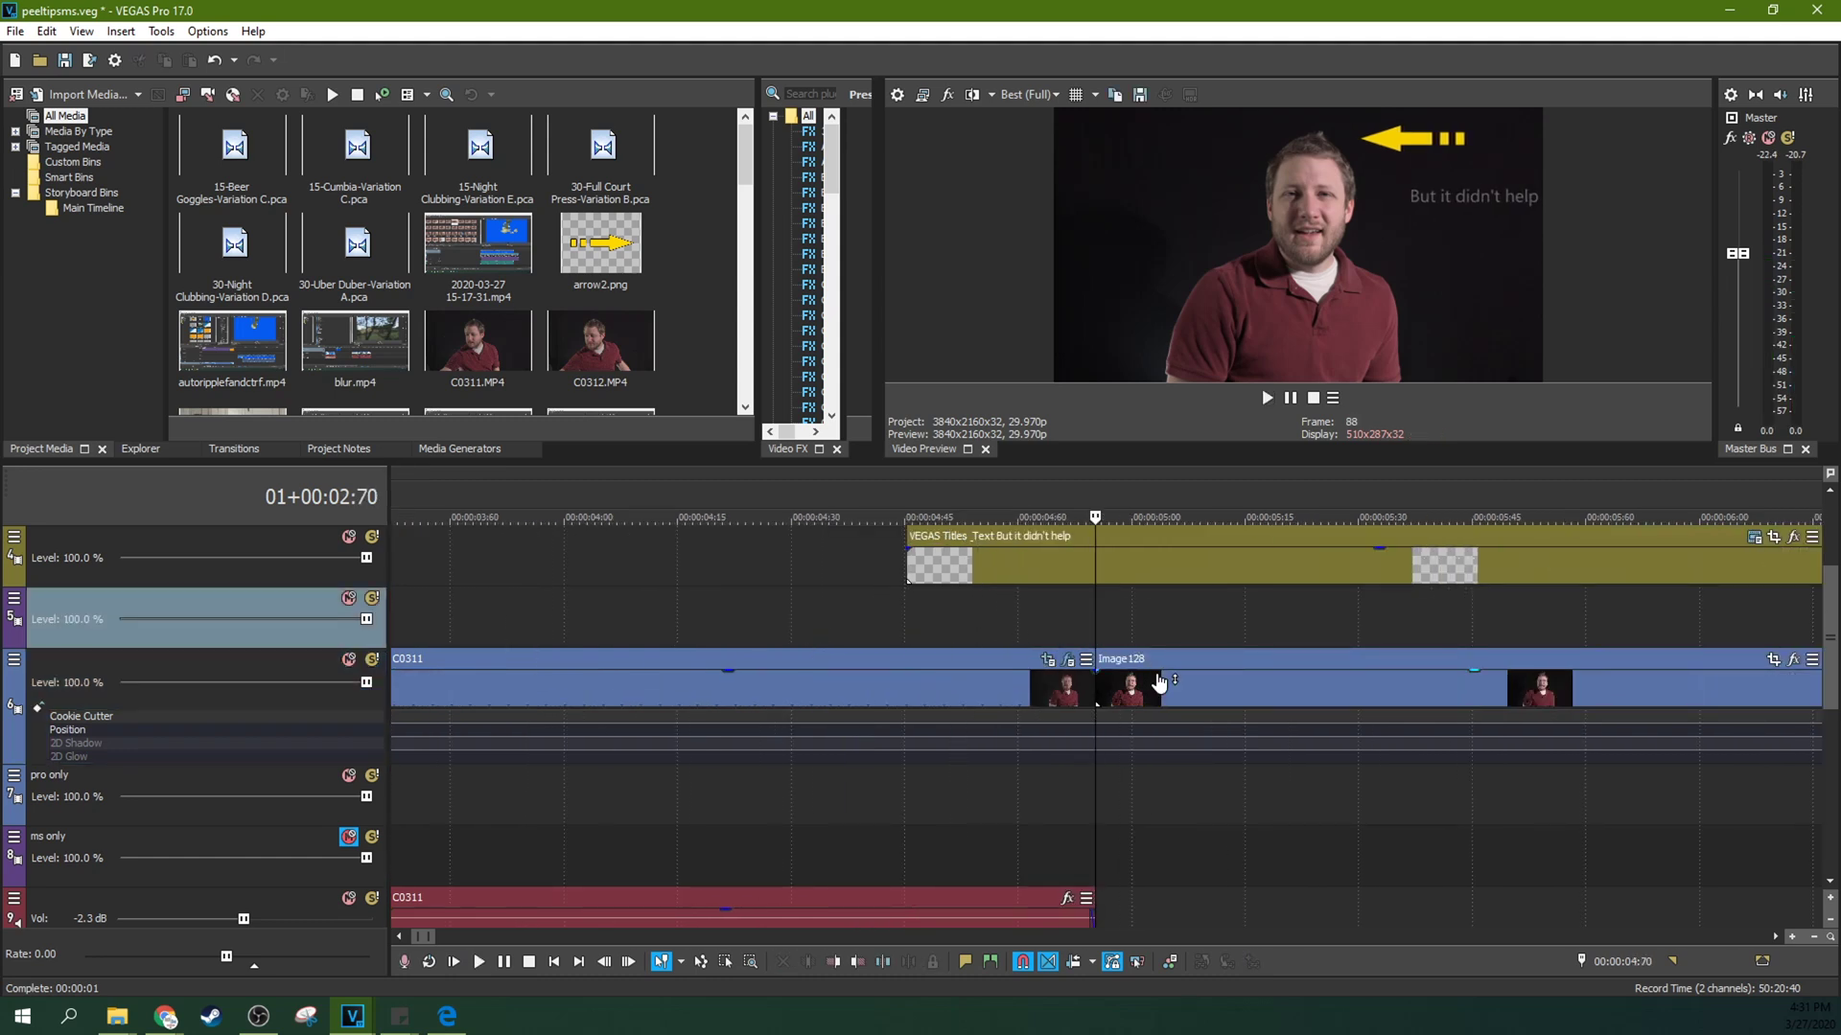
click(1200, 689)
click(1089, 690)
click(1153, 686)
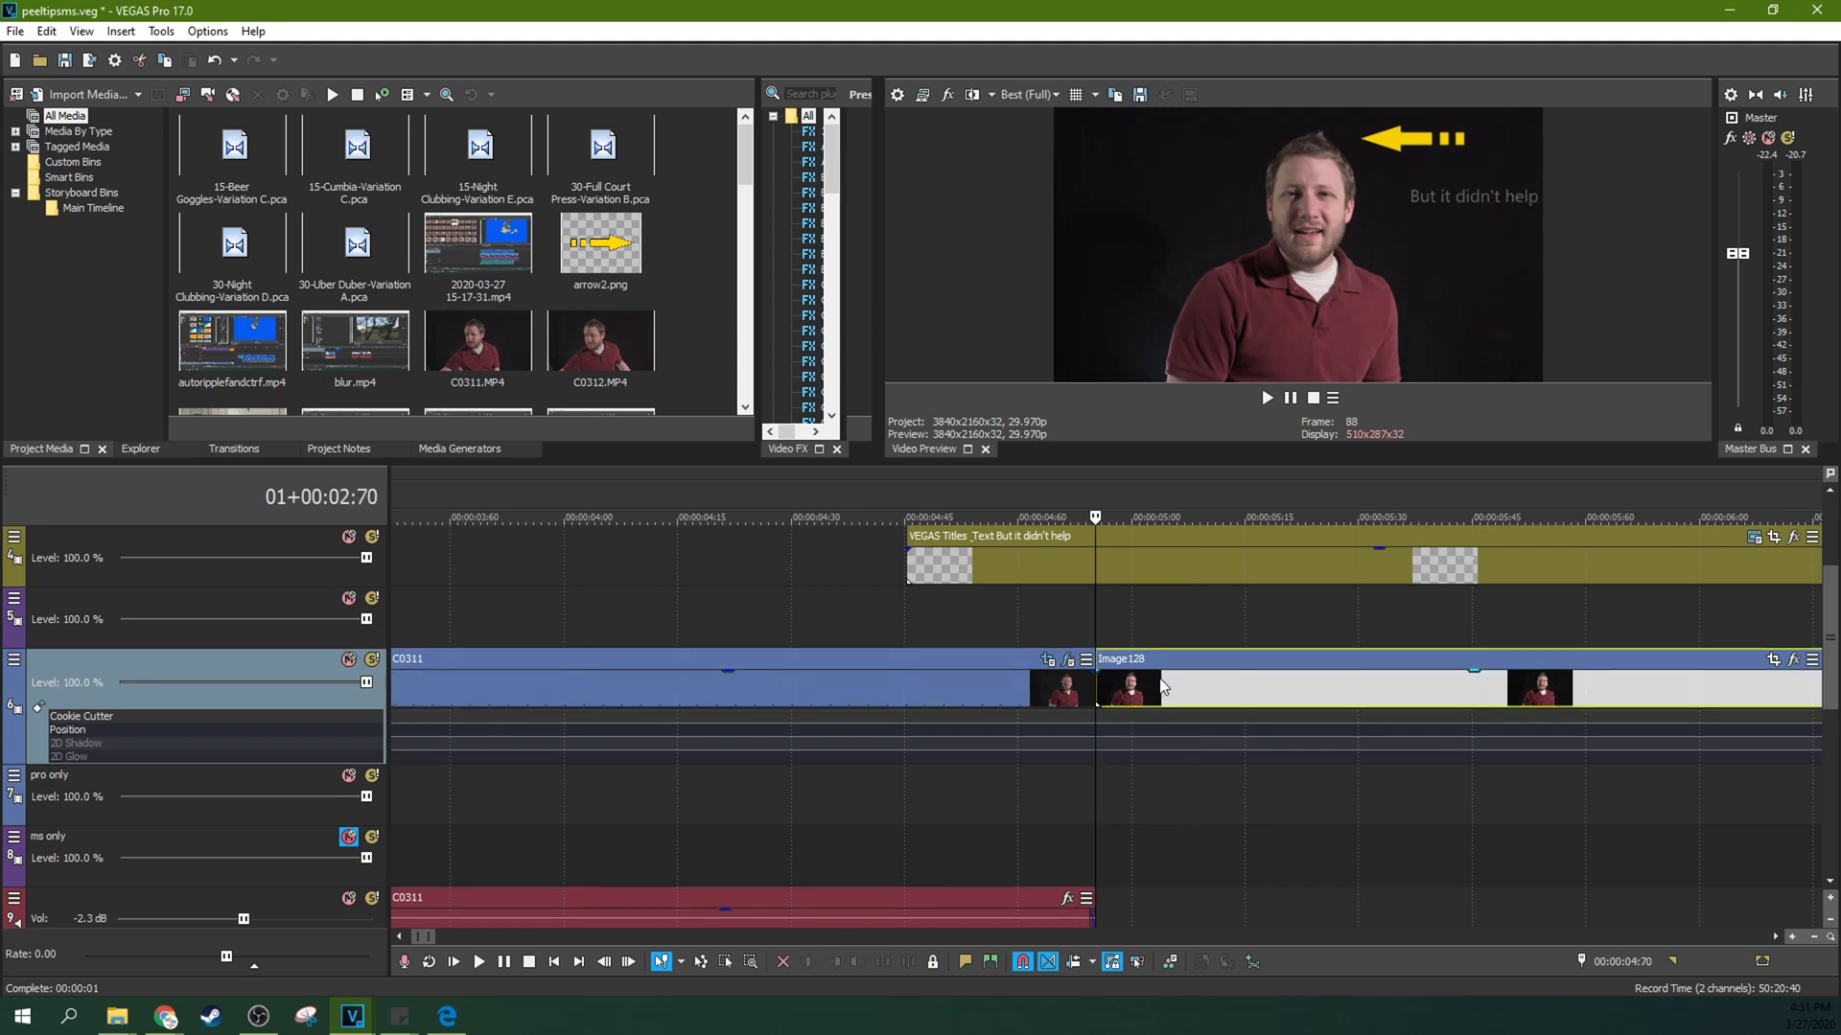
scroll(1184, 614, down, 2)
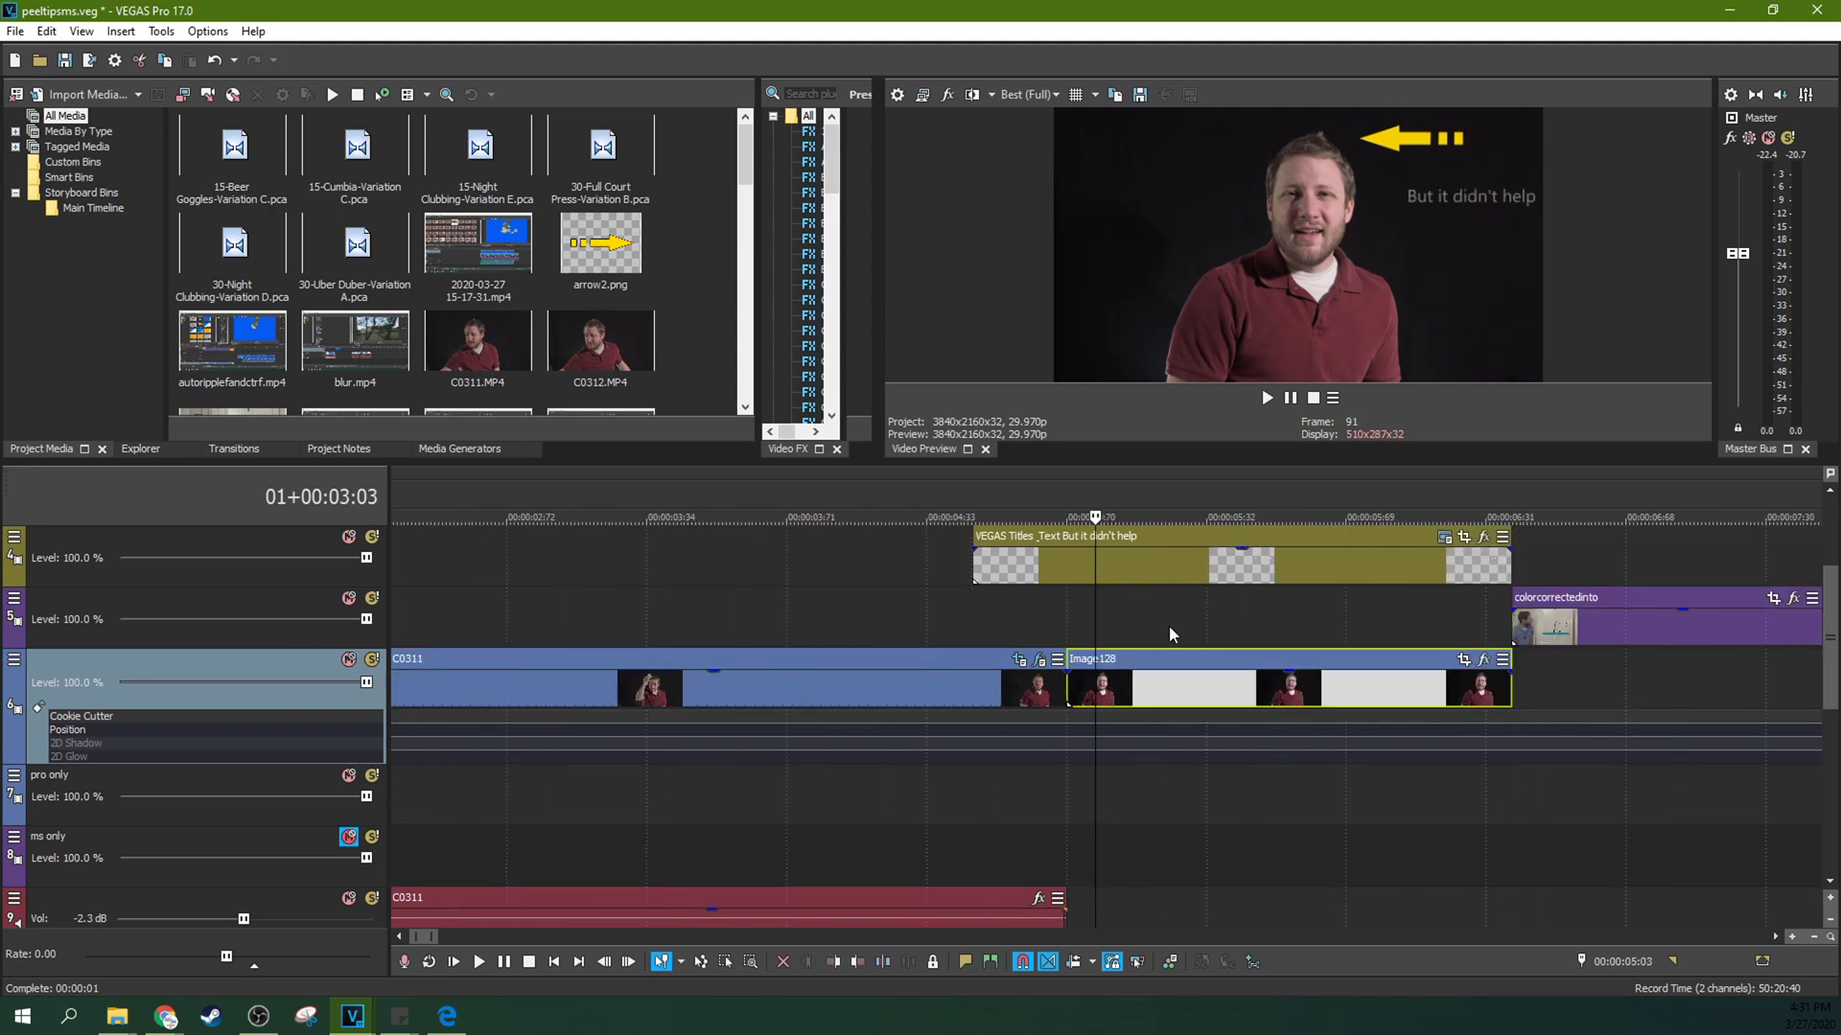
scroll(1131, 647, down, 2)
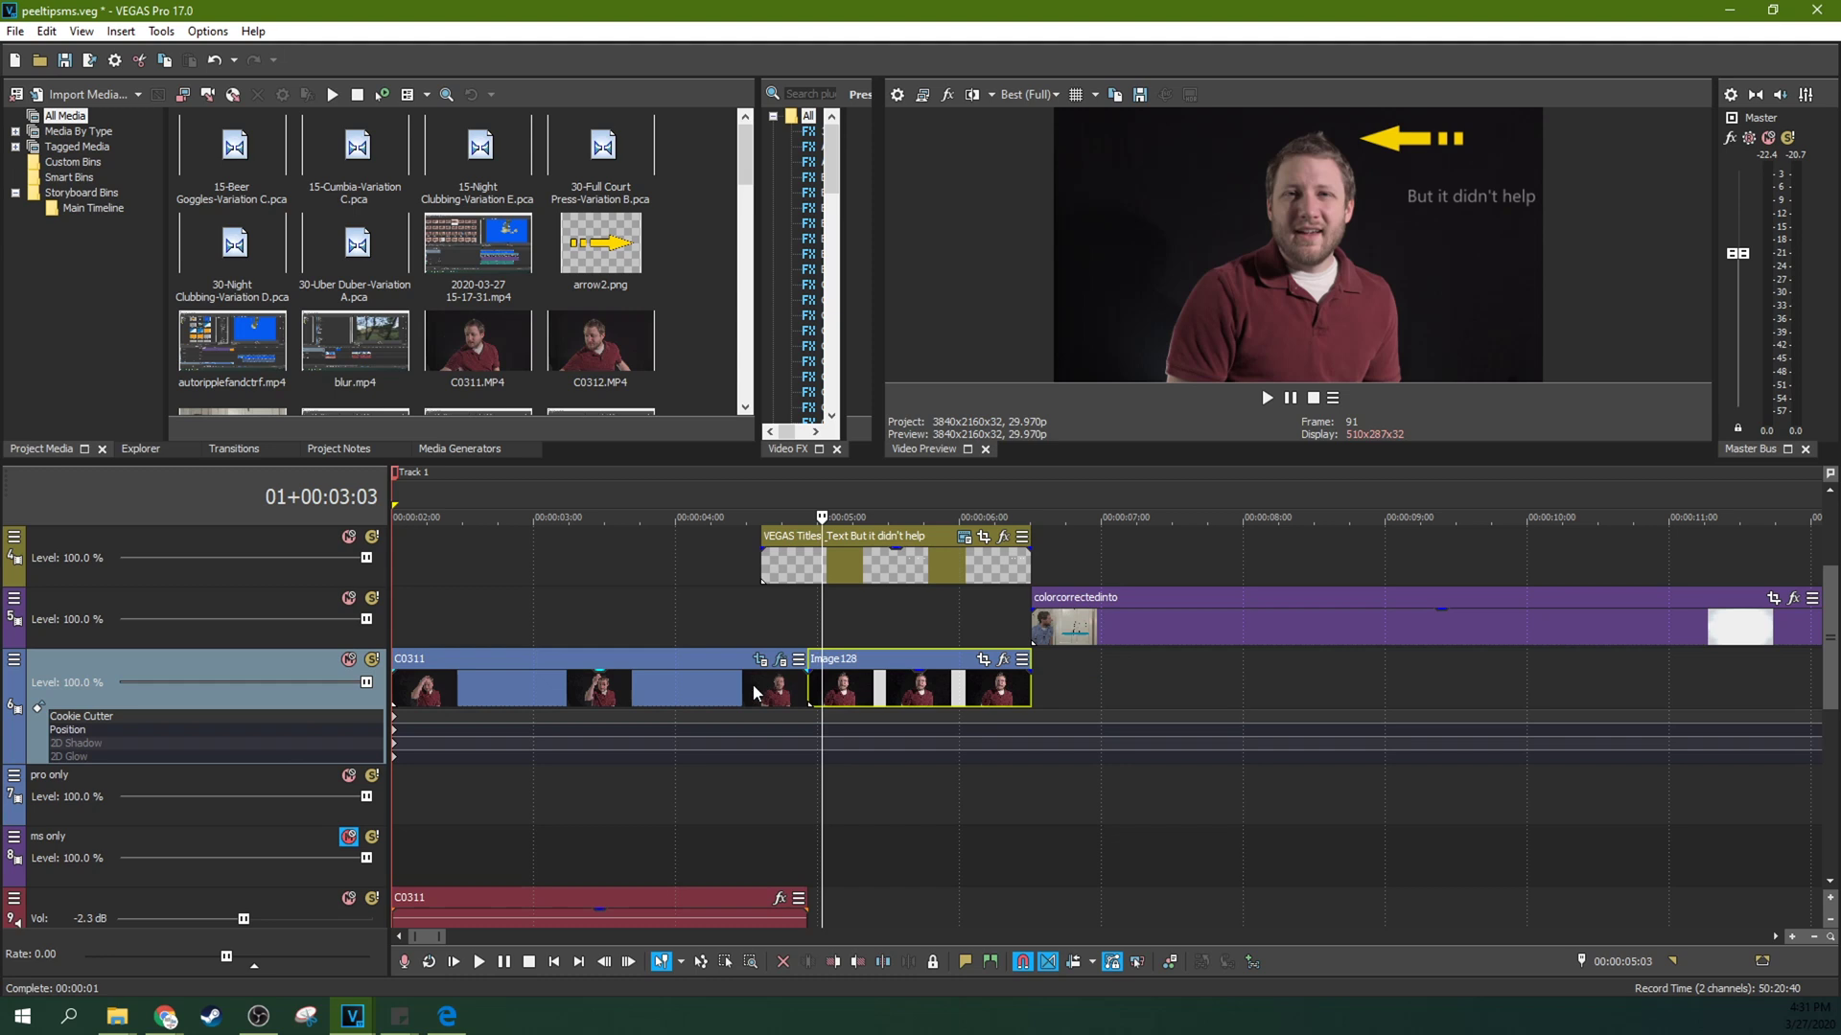
click(932, 692)
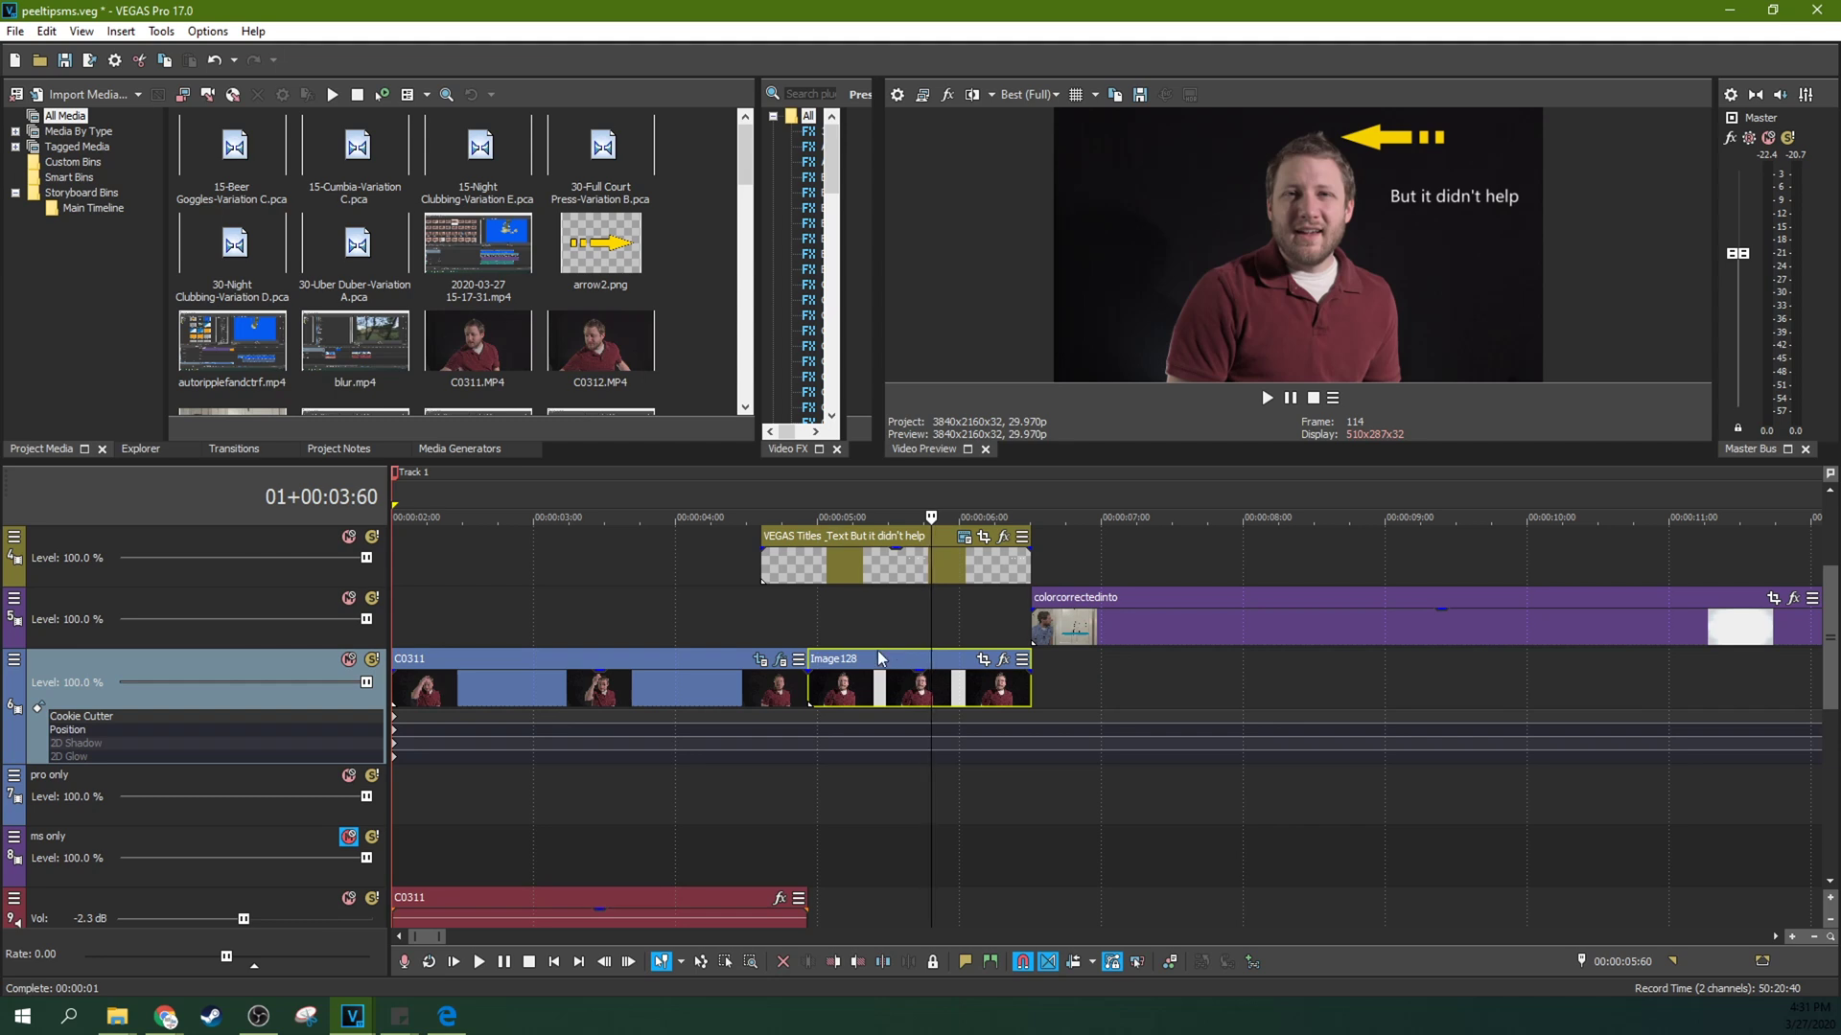
scroll(875, 654, down, 2)
scroll(755, 679, down, 8)
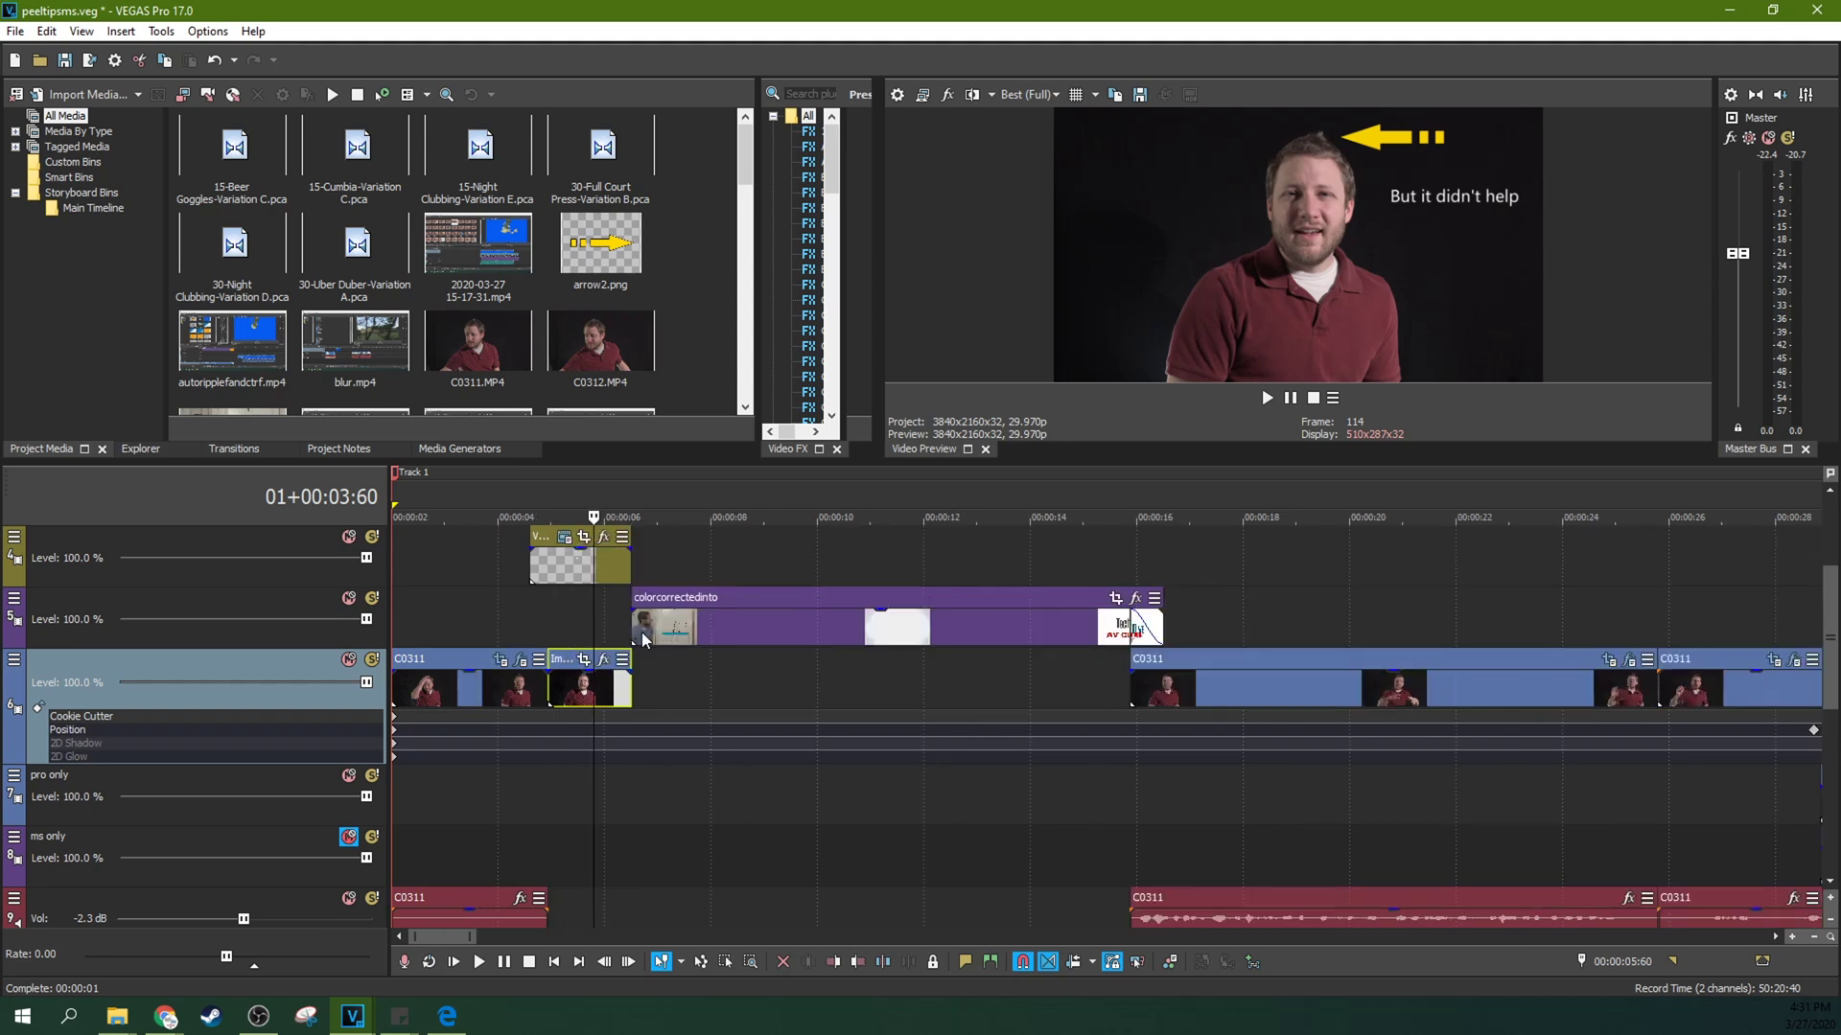
scroll(1077, 682, up, 8)
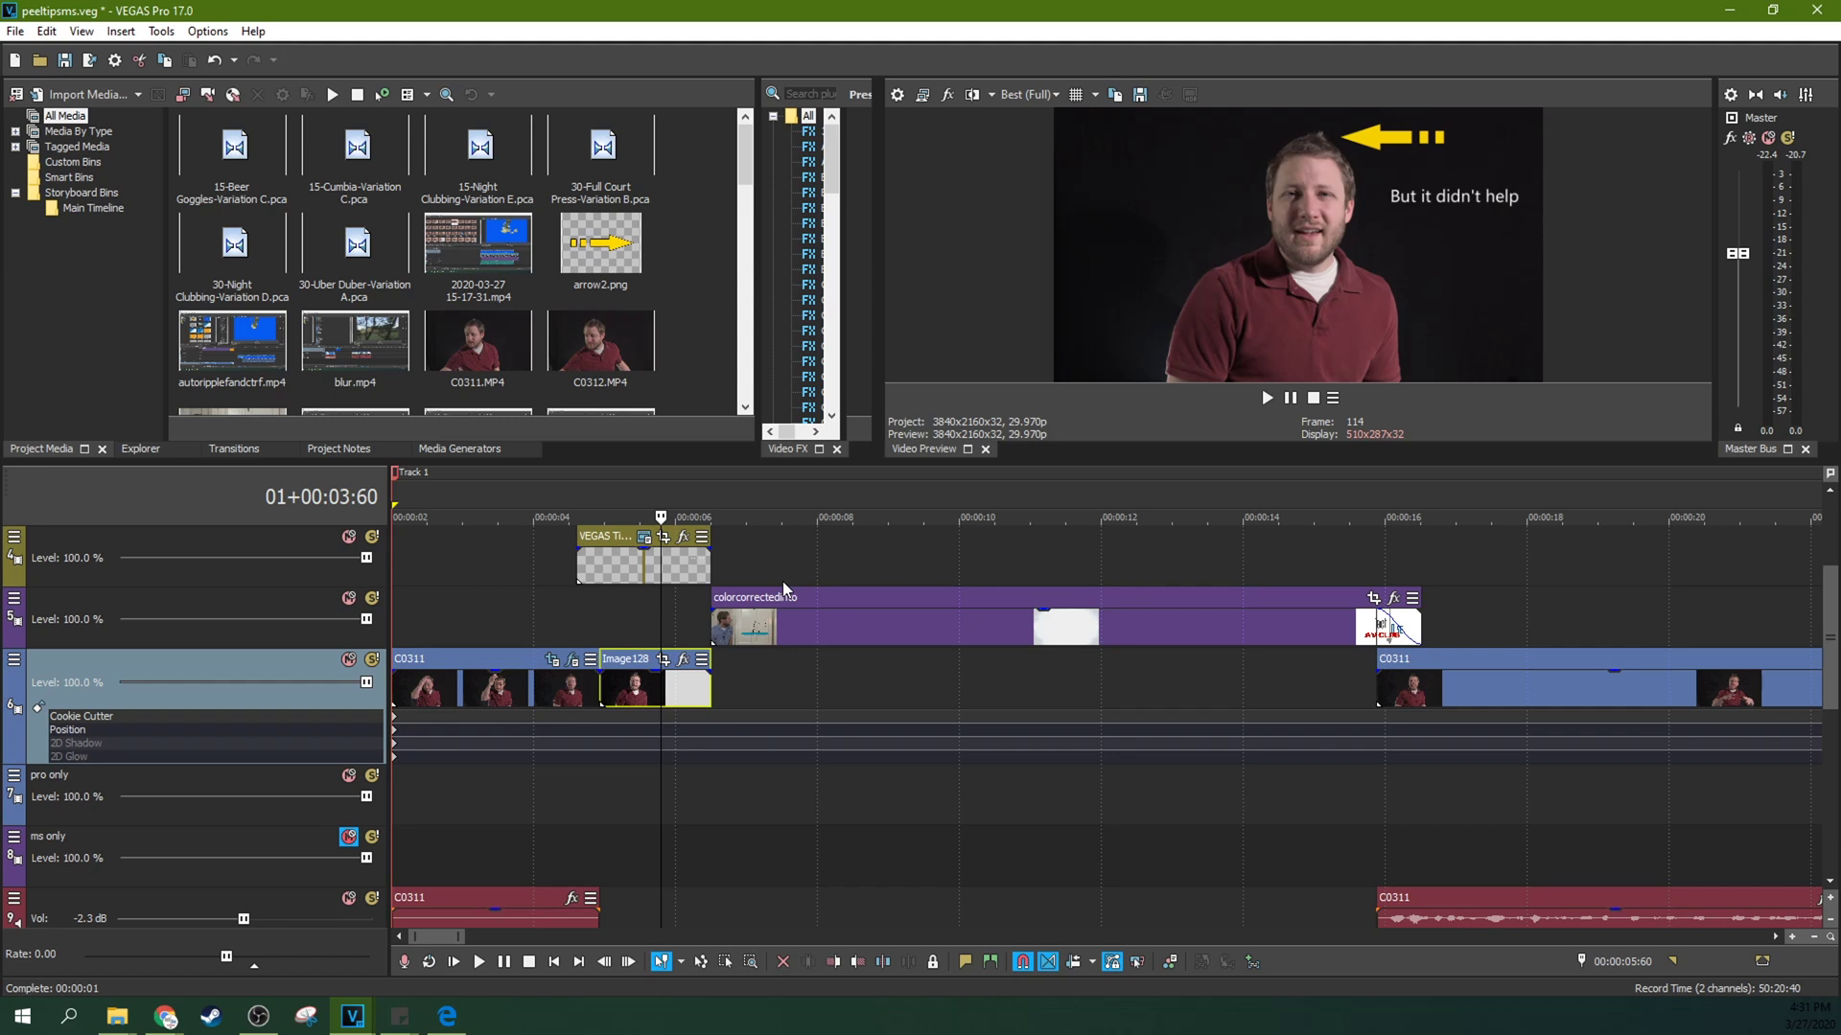
click(616, 629)
scroll(643, 635, up, 4)
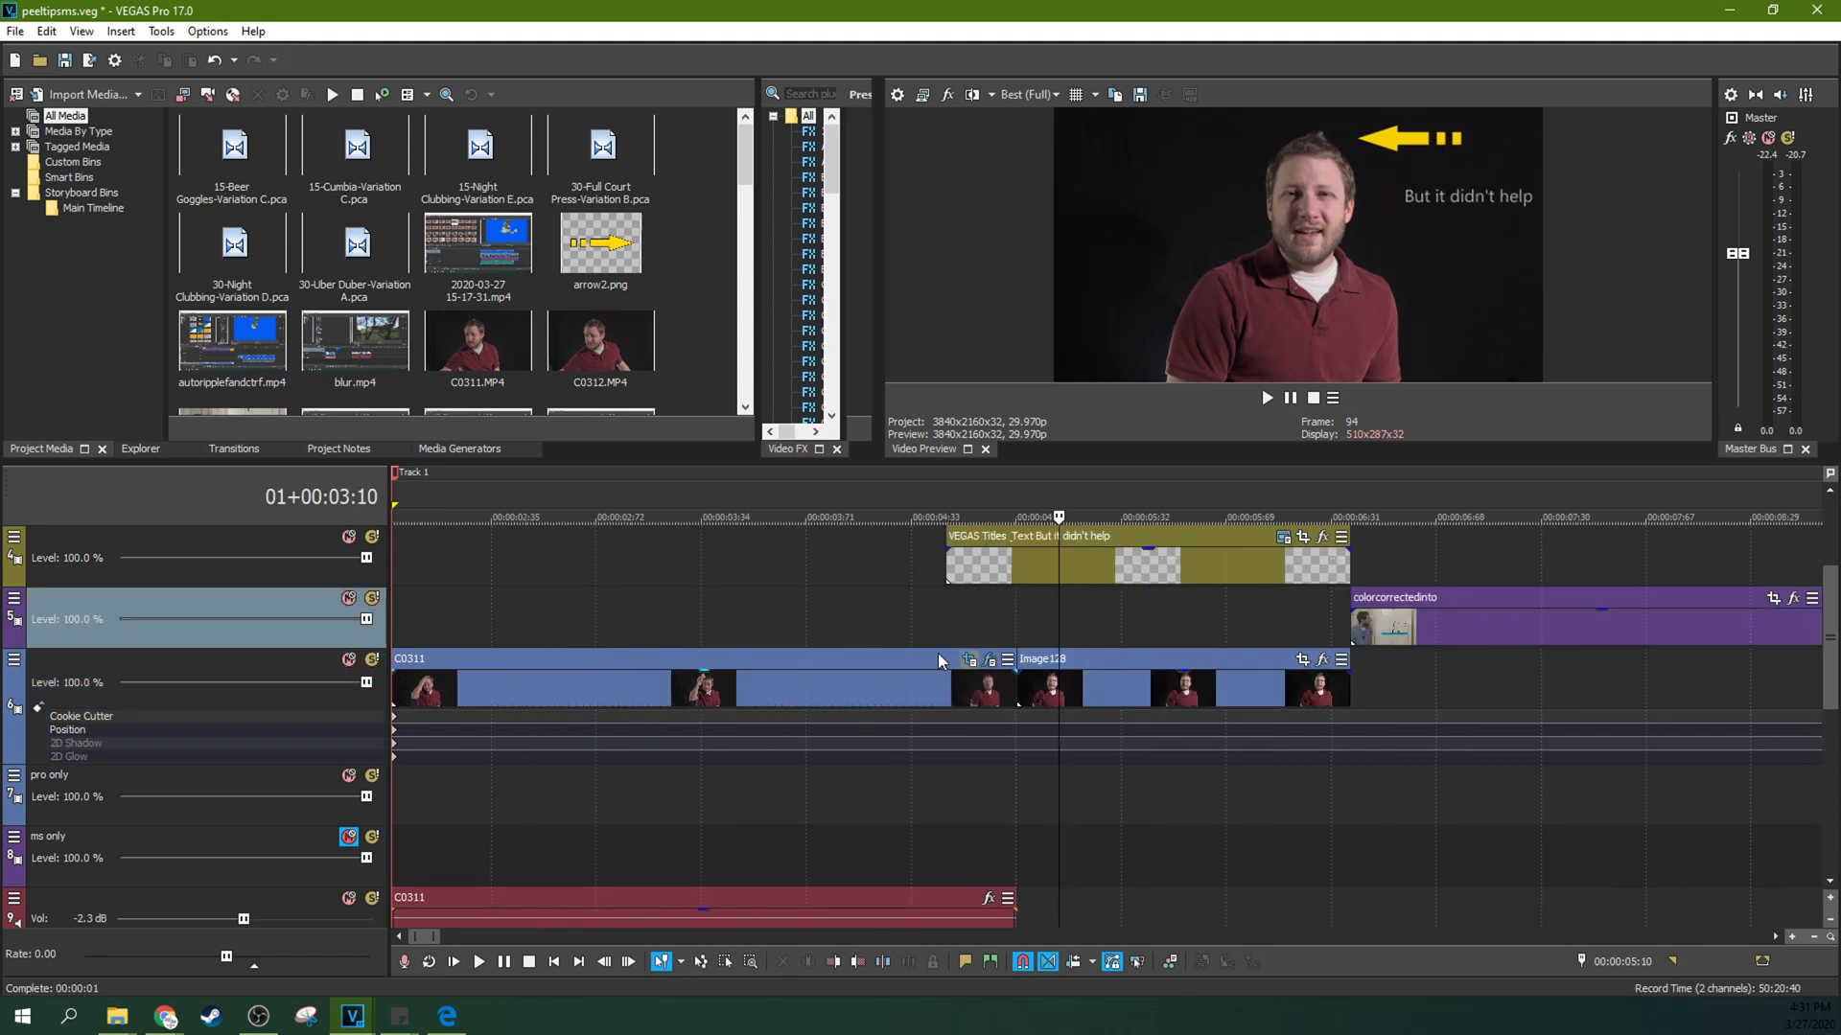
click(989, 659)
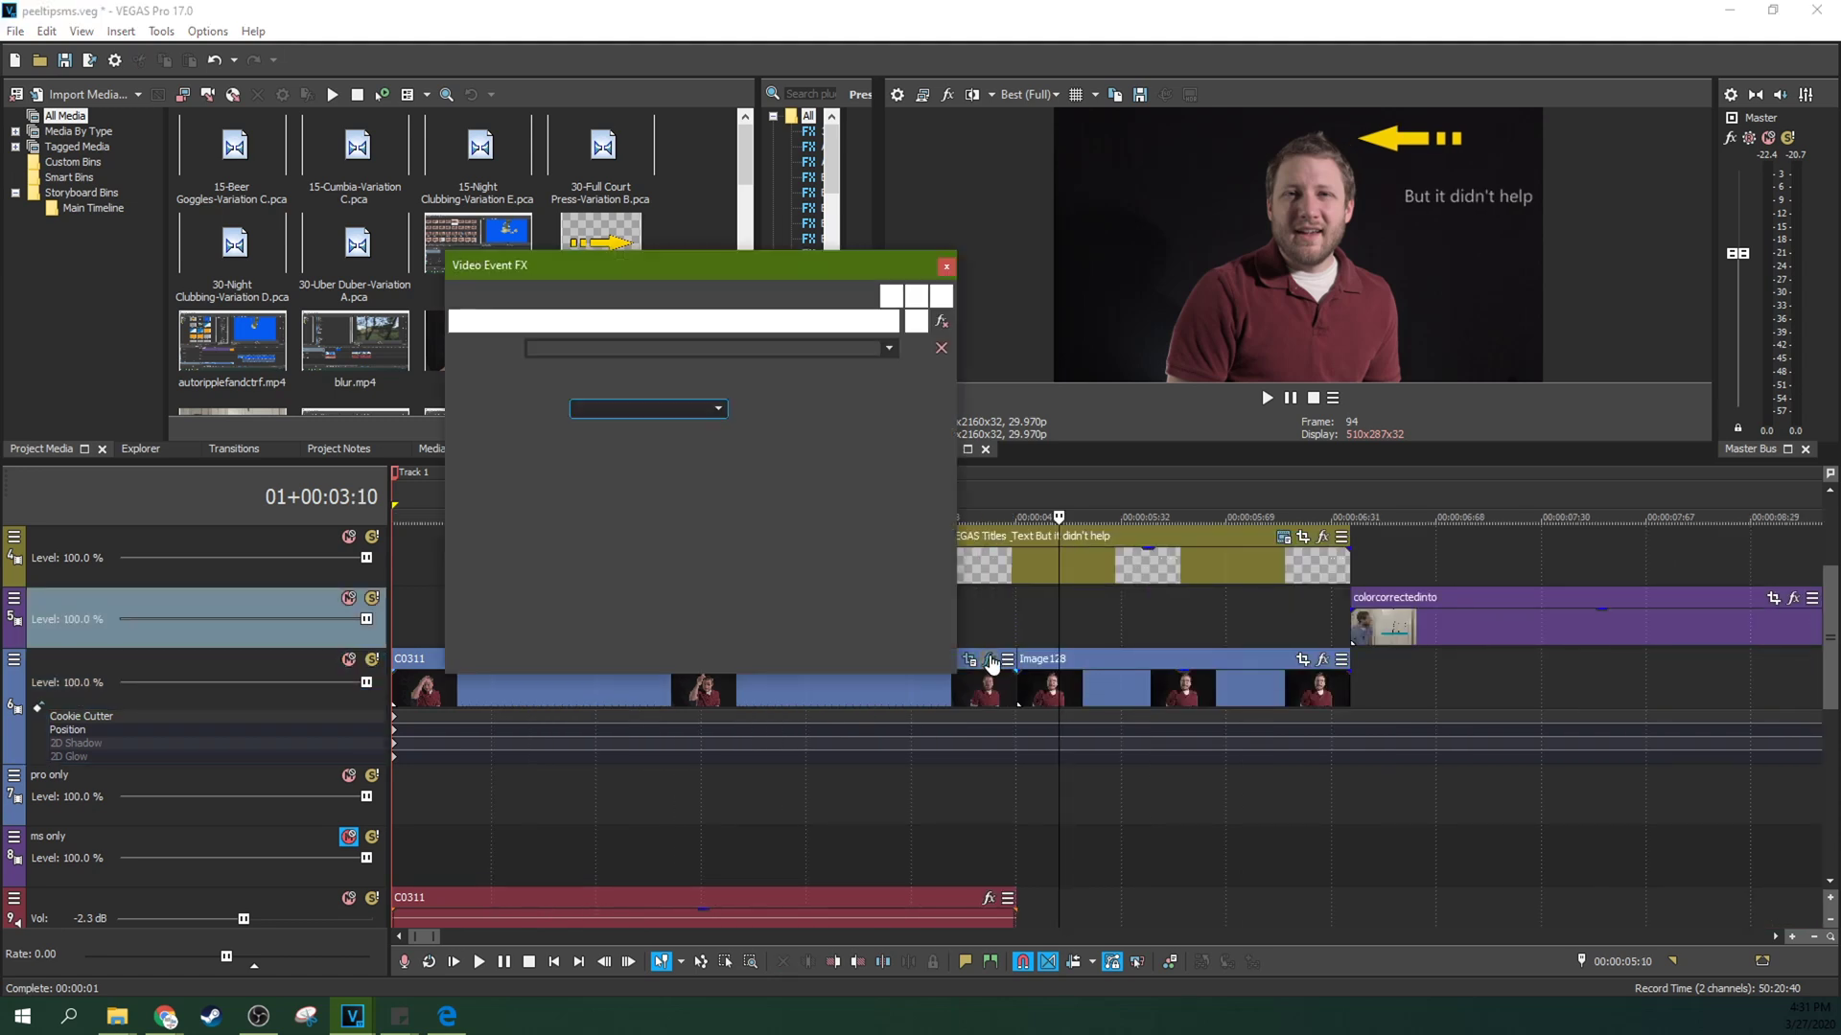
click(947, 270)
scroll(1192, 704, down, 3)
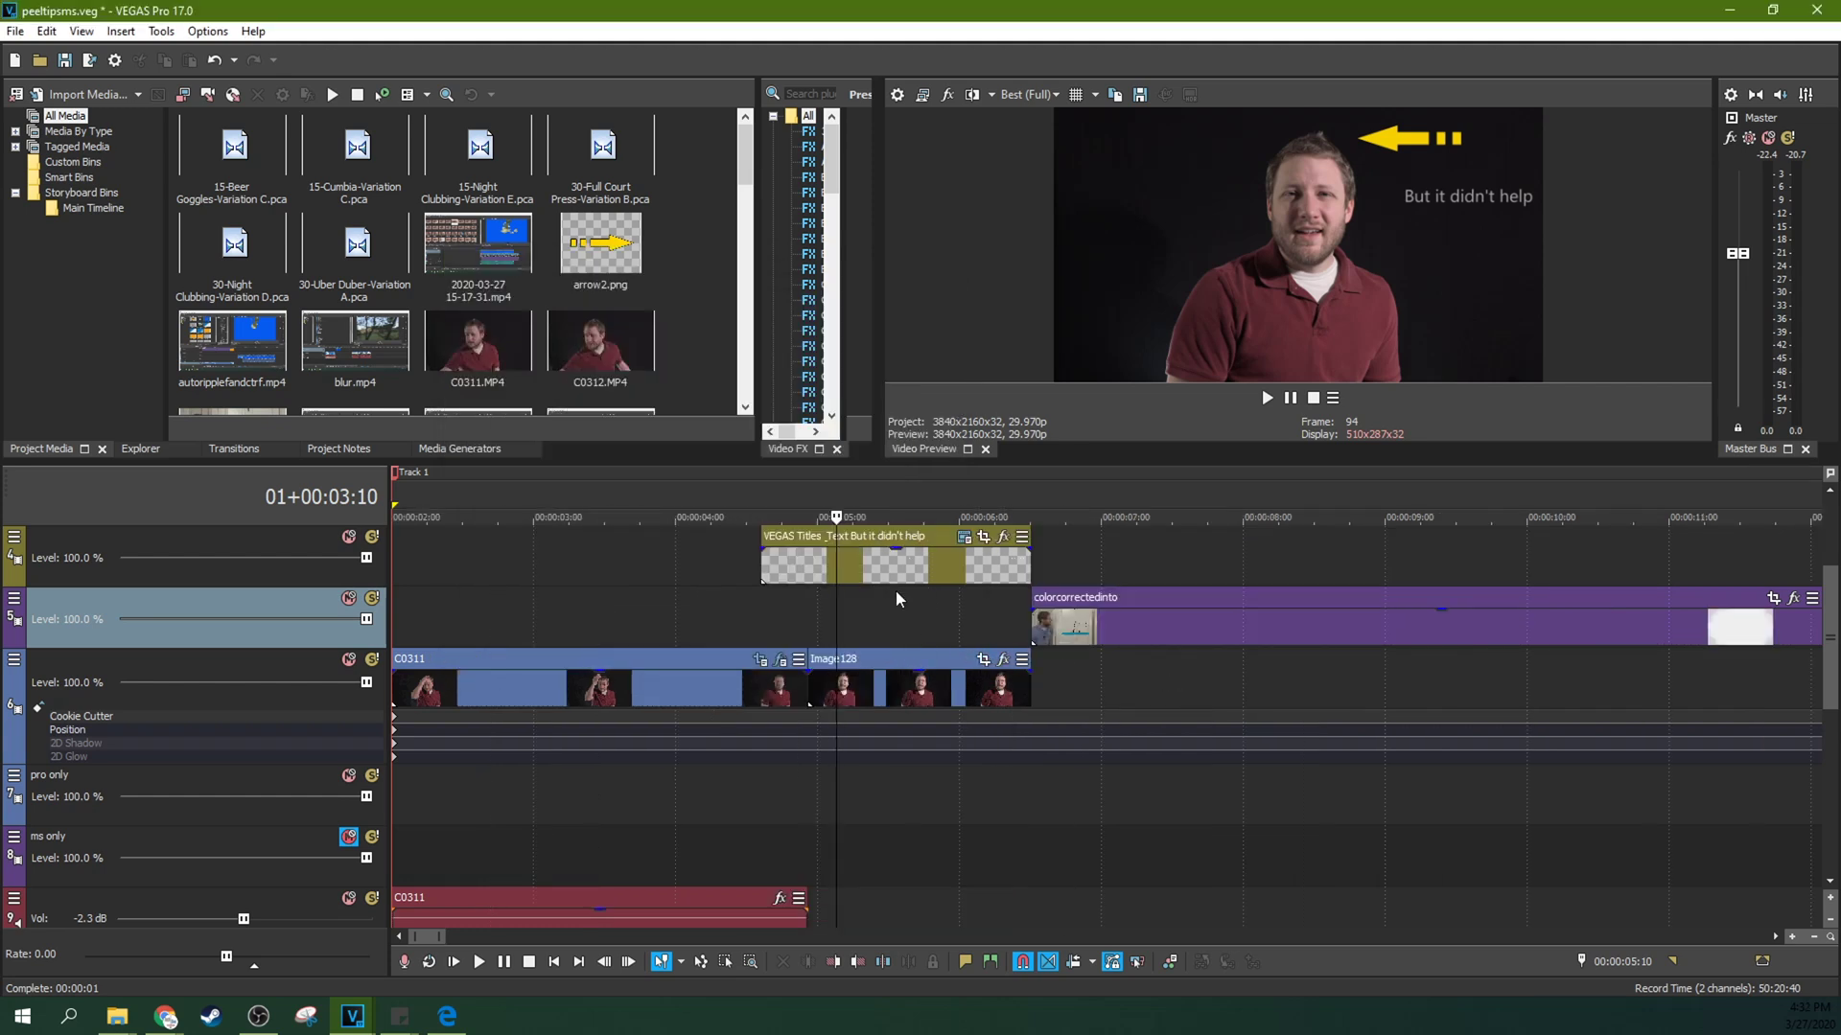
click(807, 619)
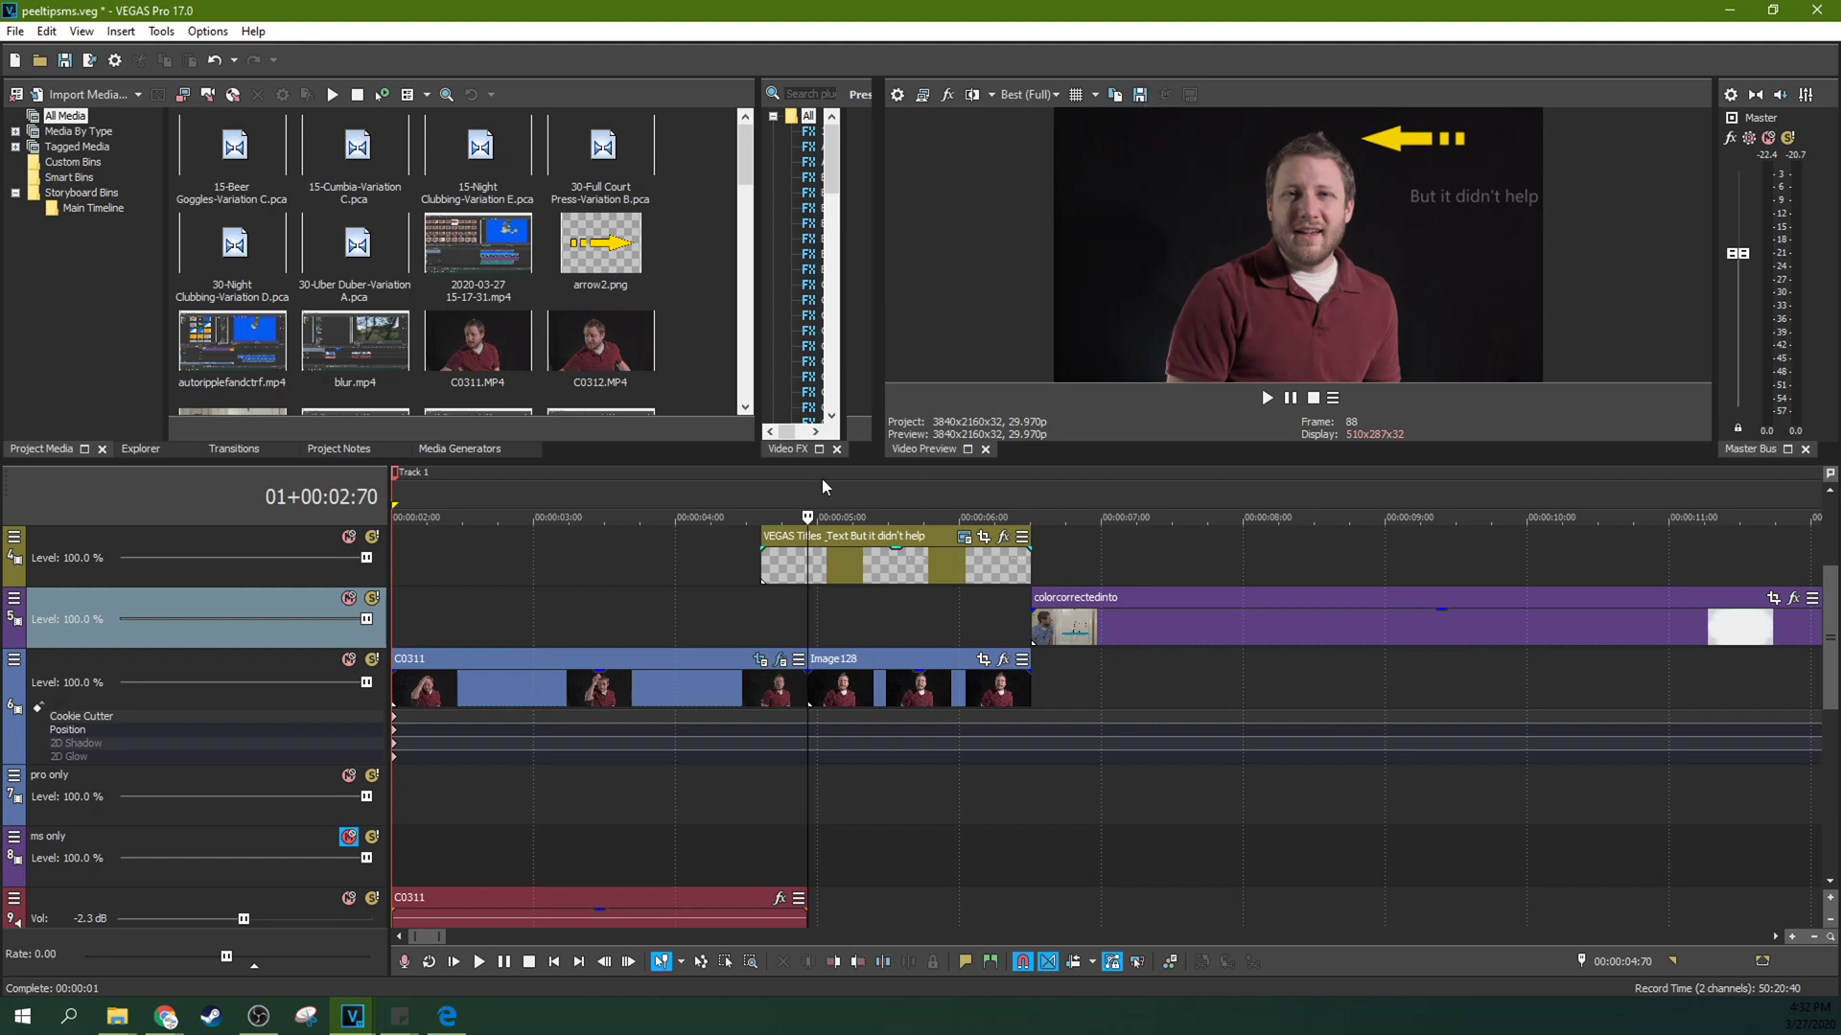
scroll(805, 489, up, 3)
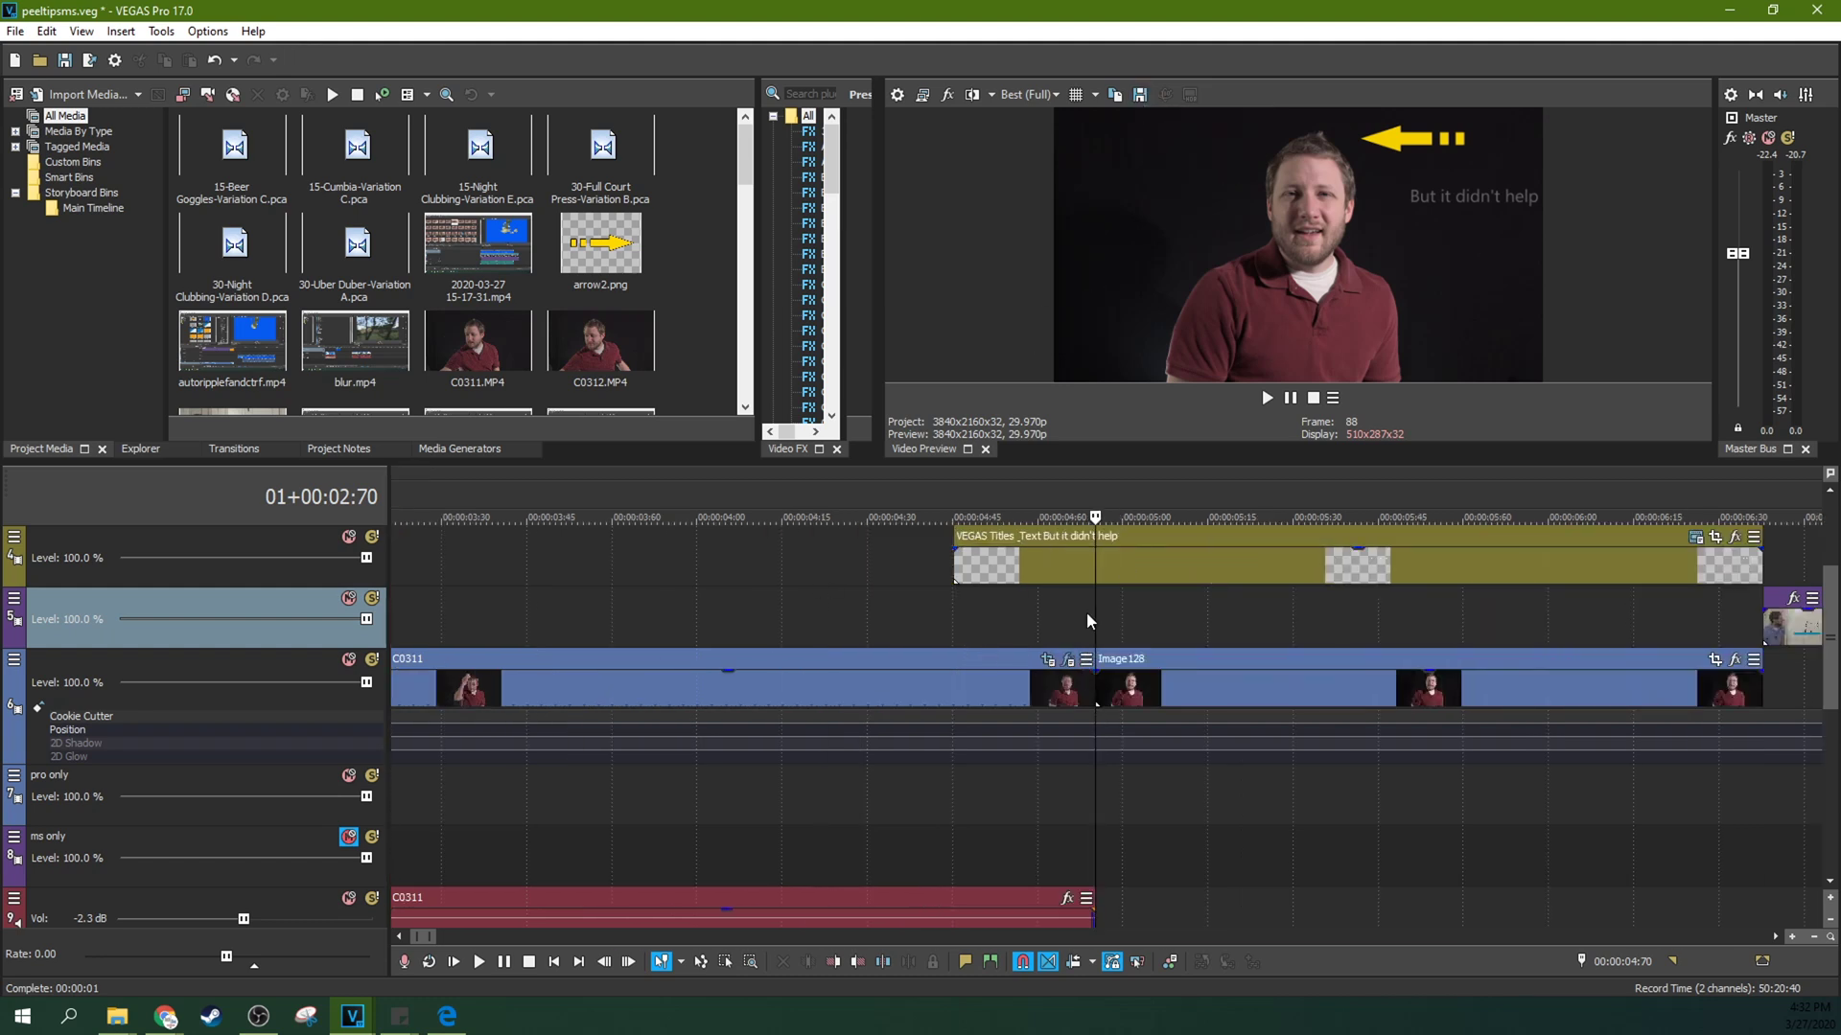
click(826, 572)
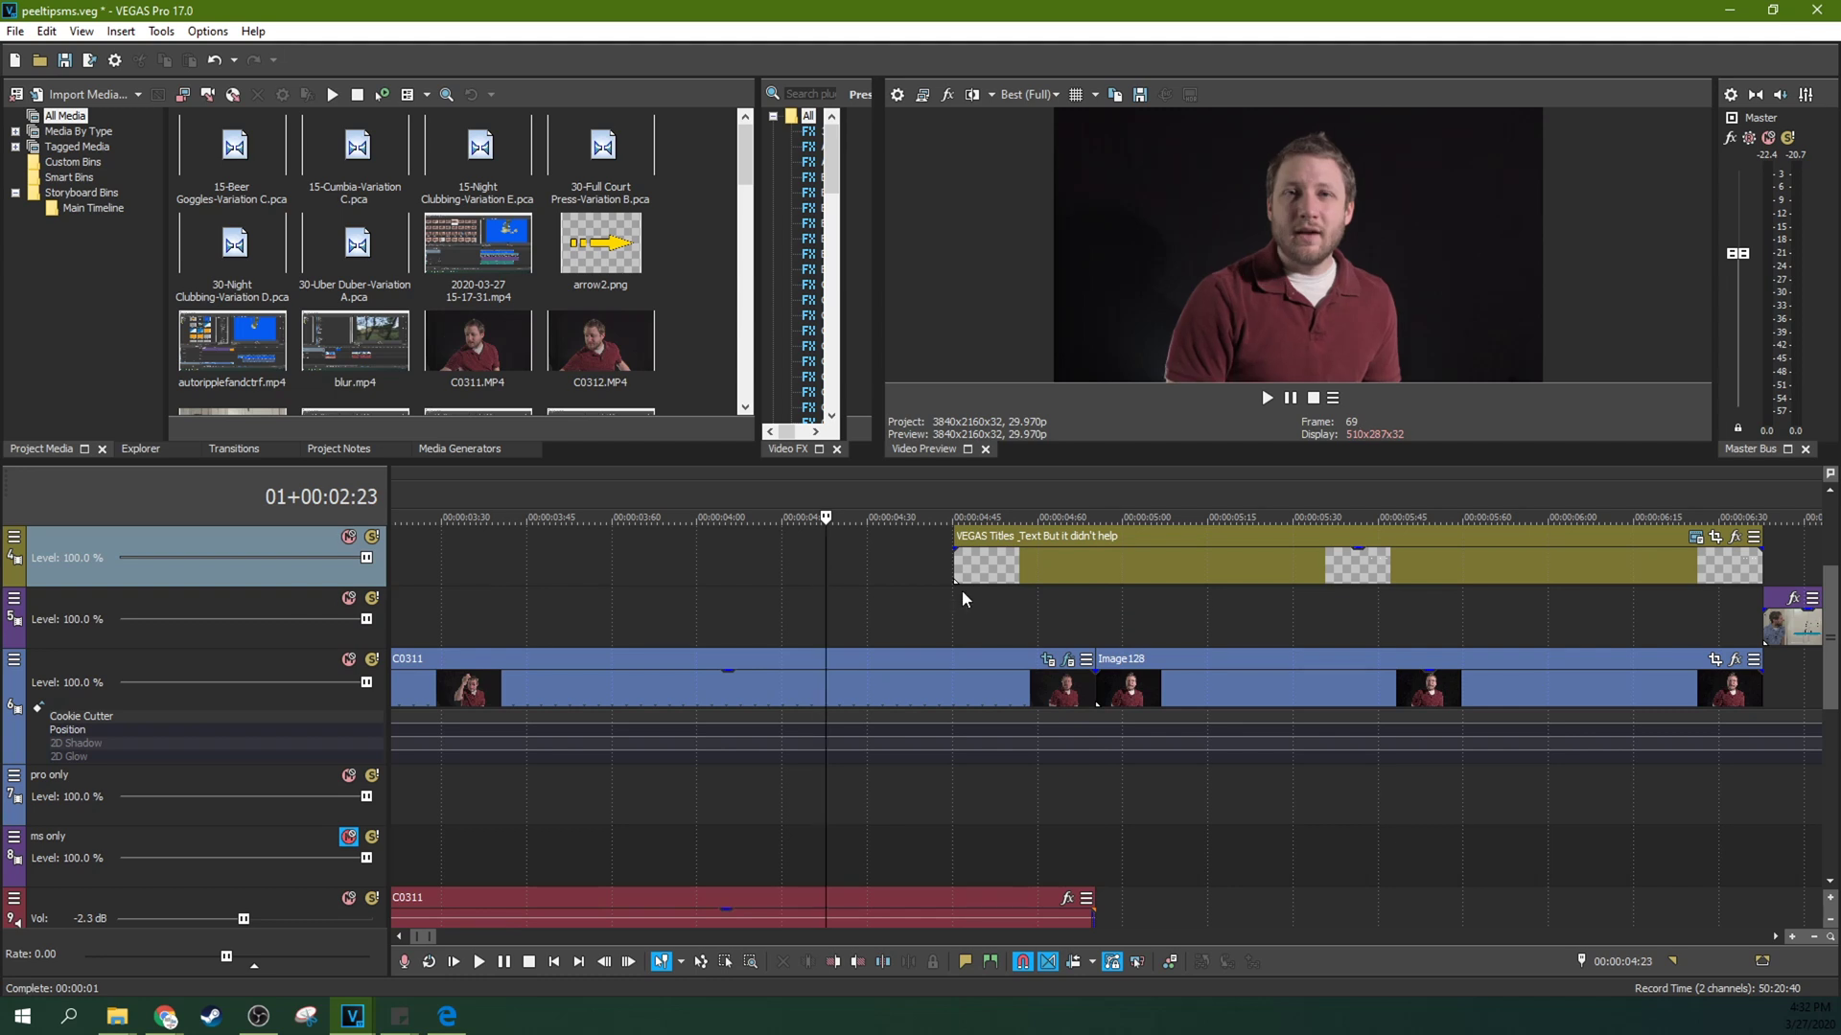
click(1225, 635)
scroll(1225, 636, down, 3)
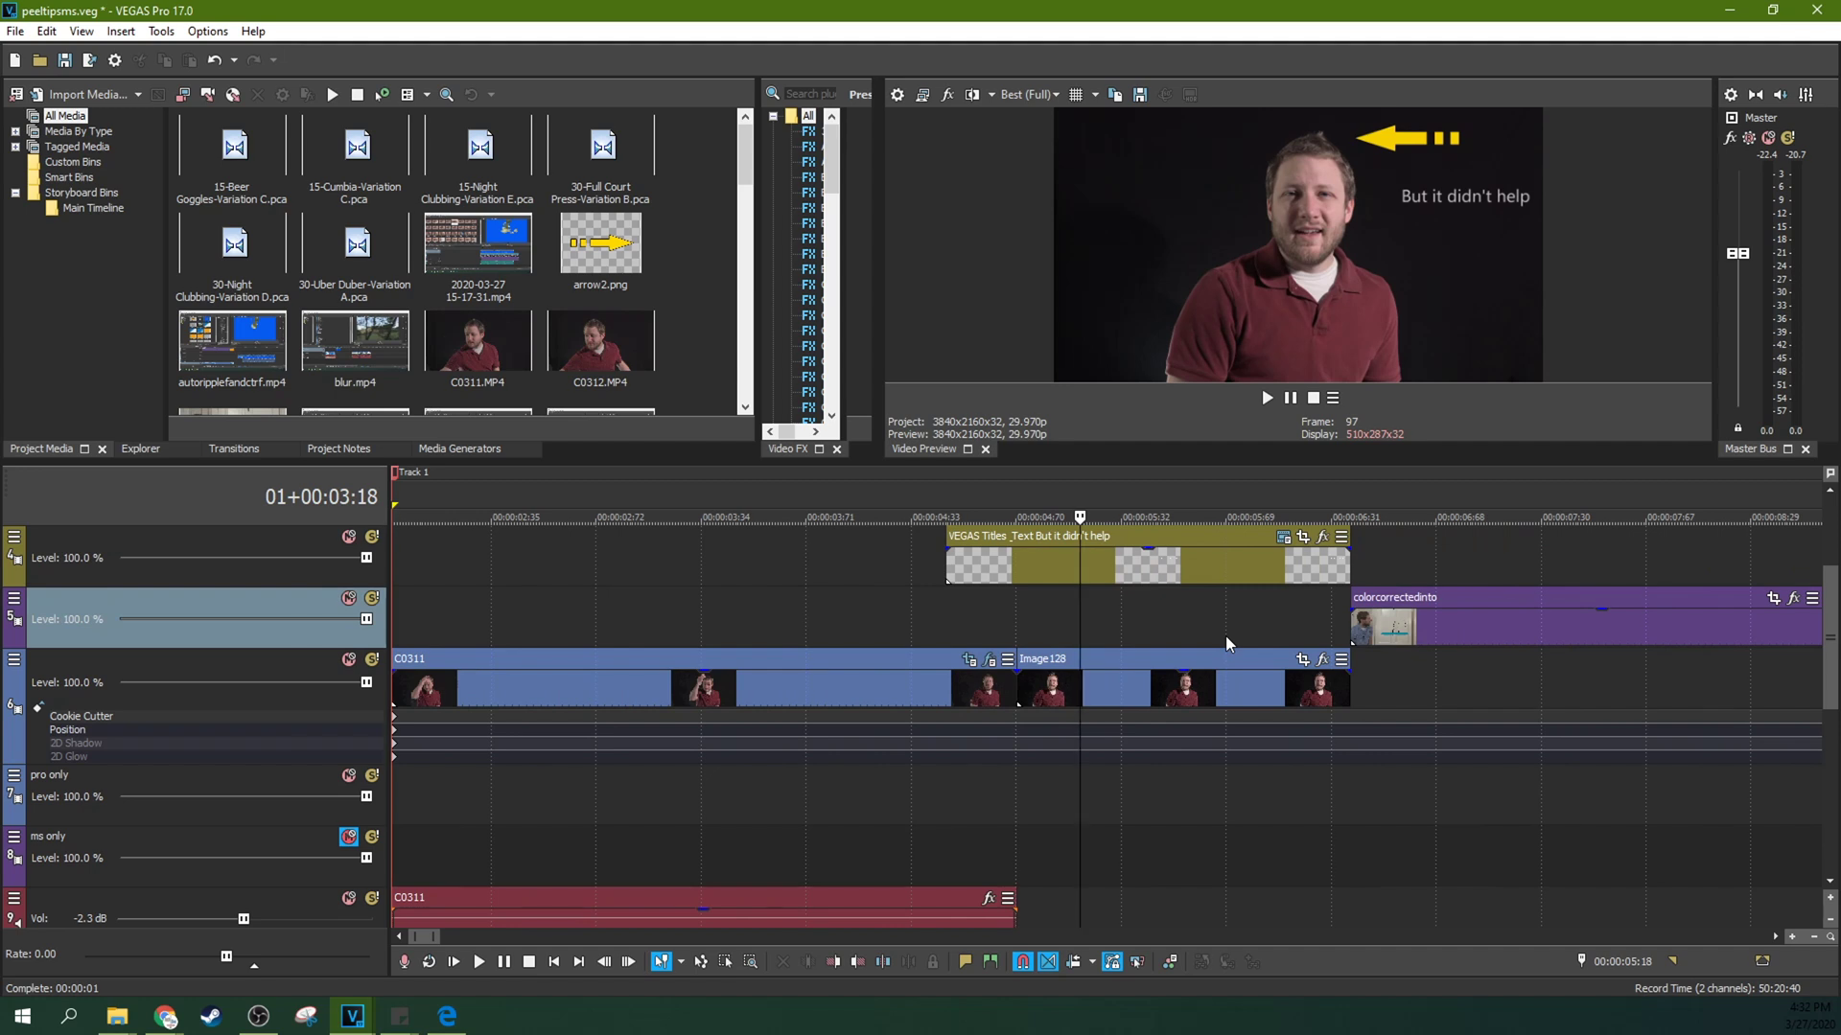
click(1016, 636)
scroll(1079, 613, down, 3)
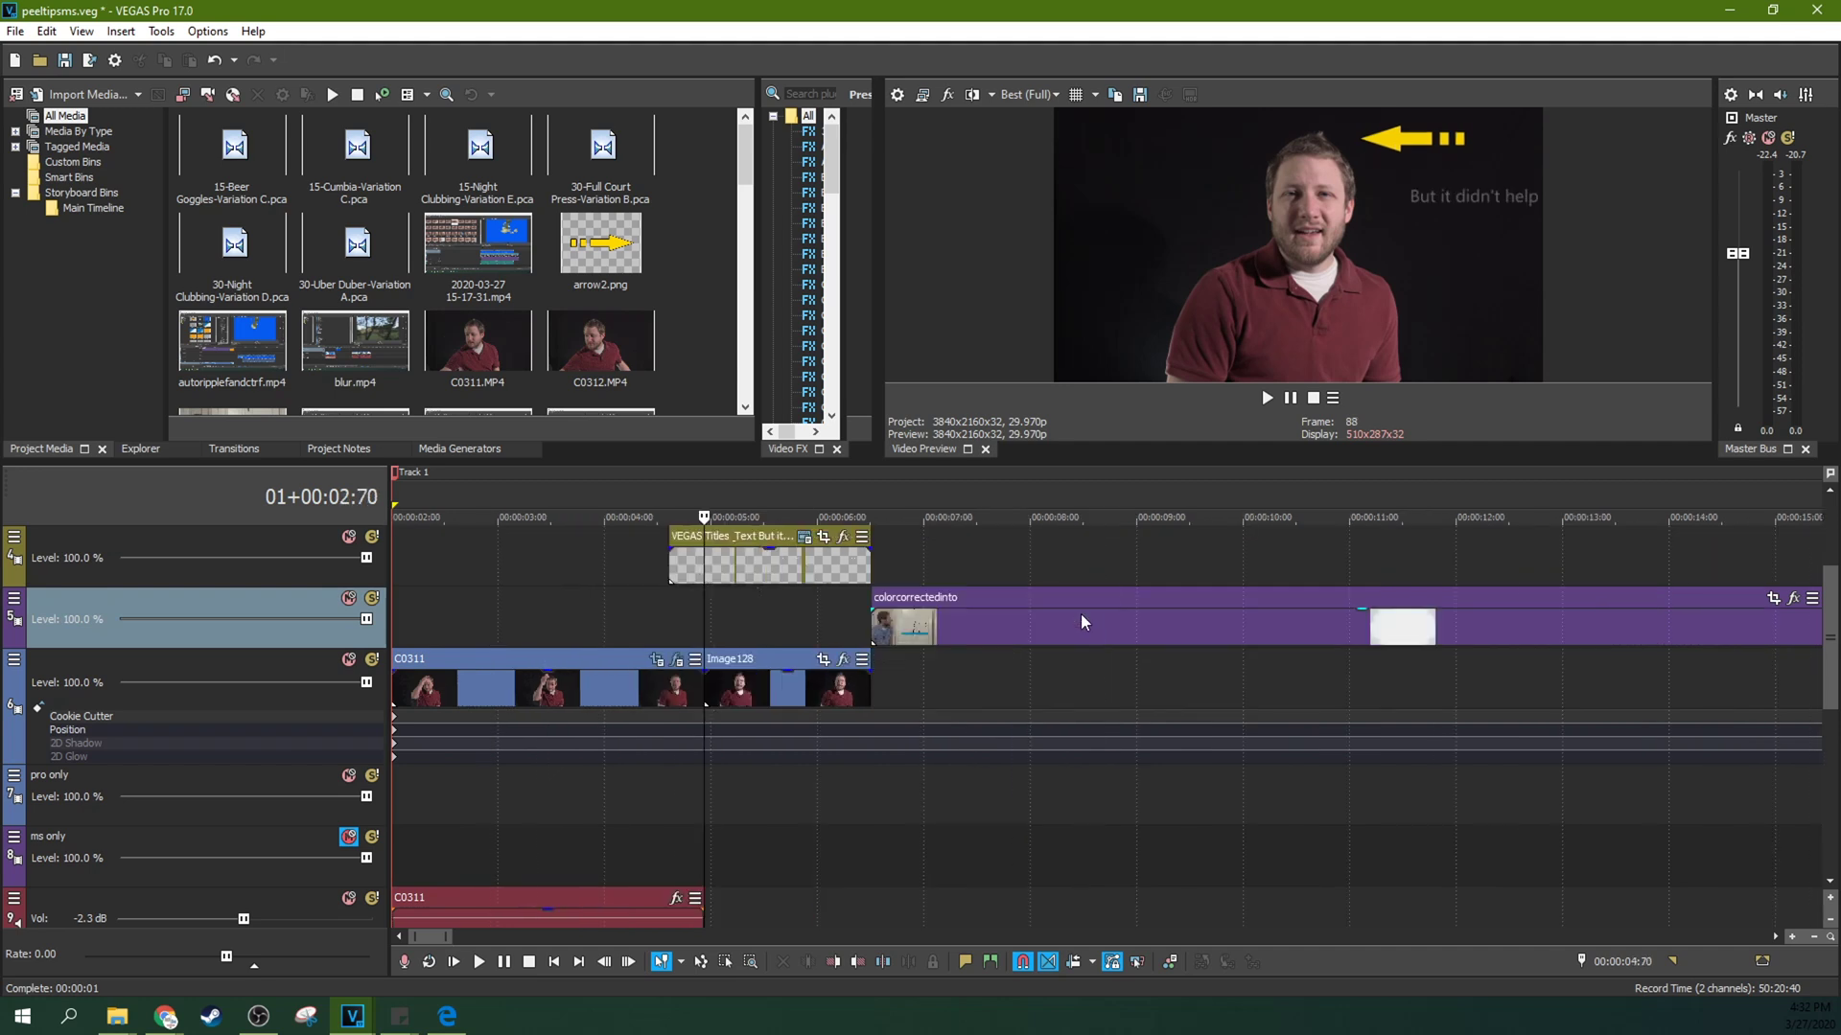
scroll(1079, 613, down, 2)
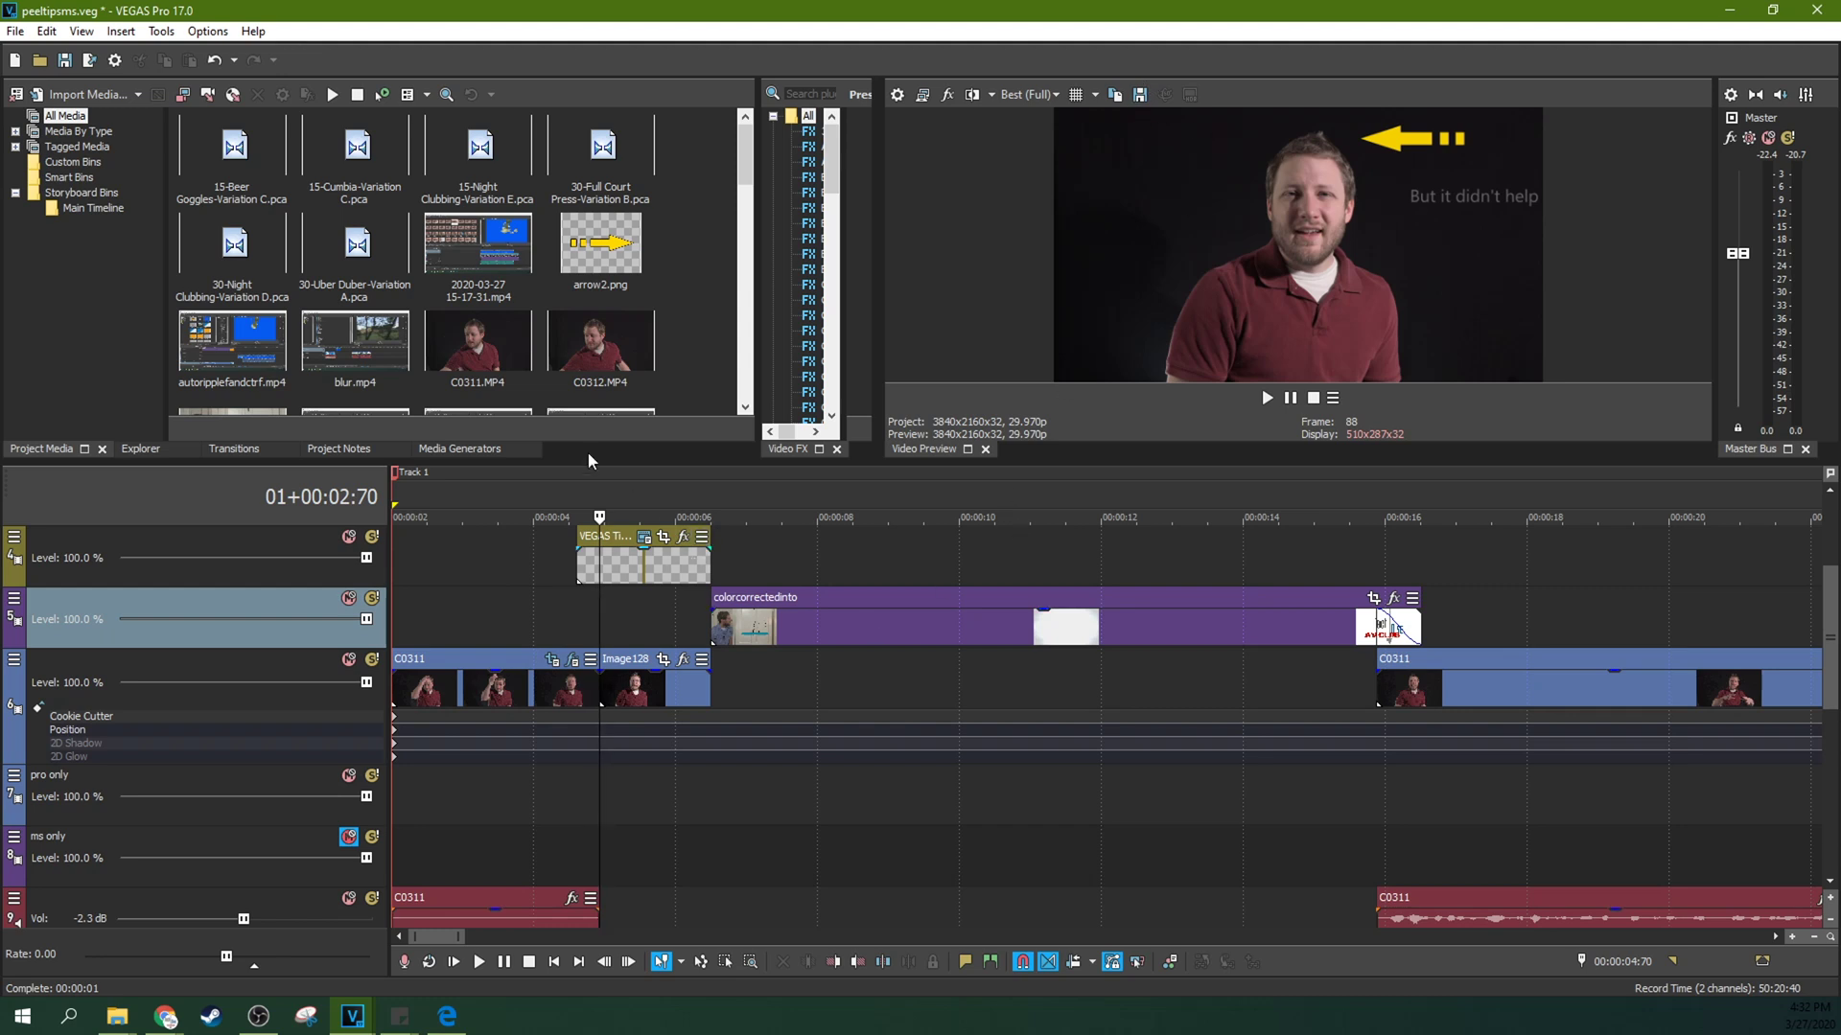
click(1121, 637)
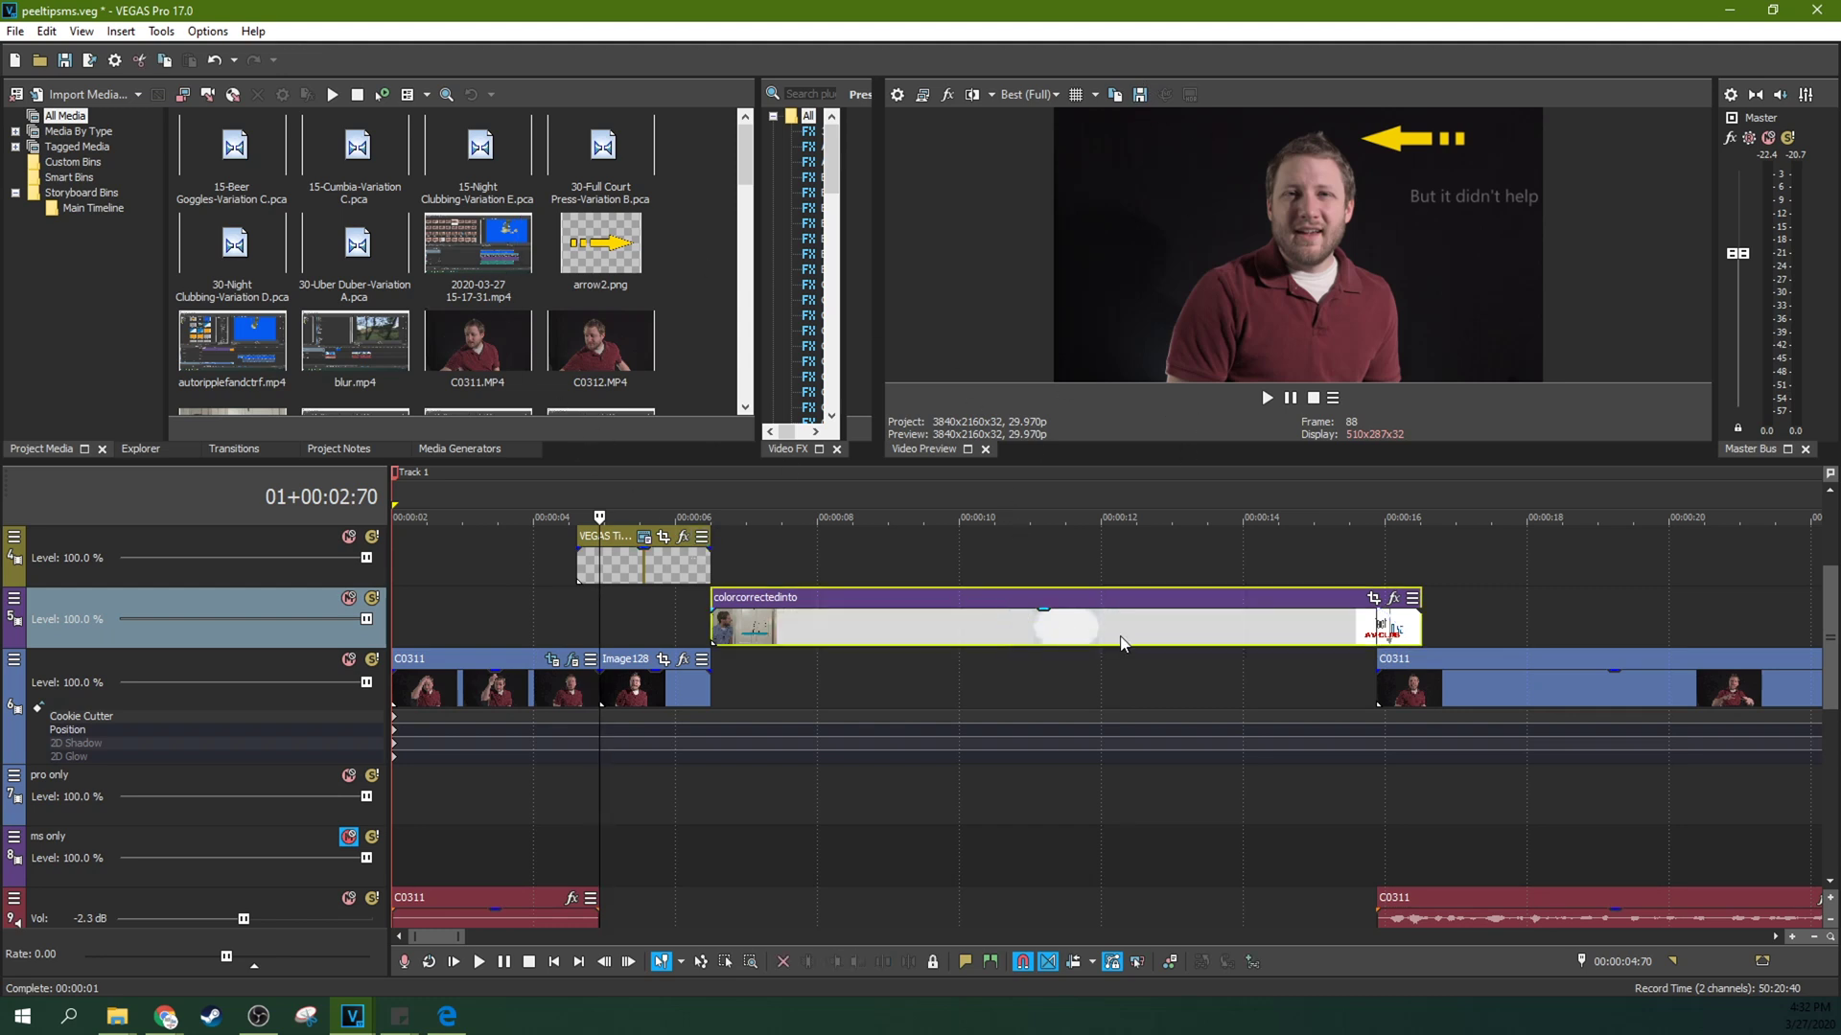
scroll(1269, 641, down, 3)
click(1091, 617)
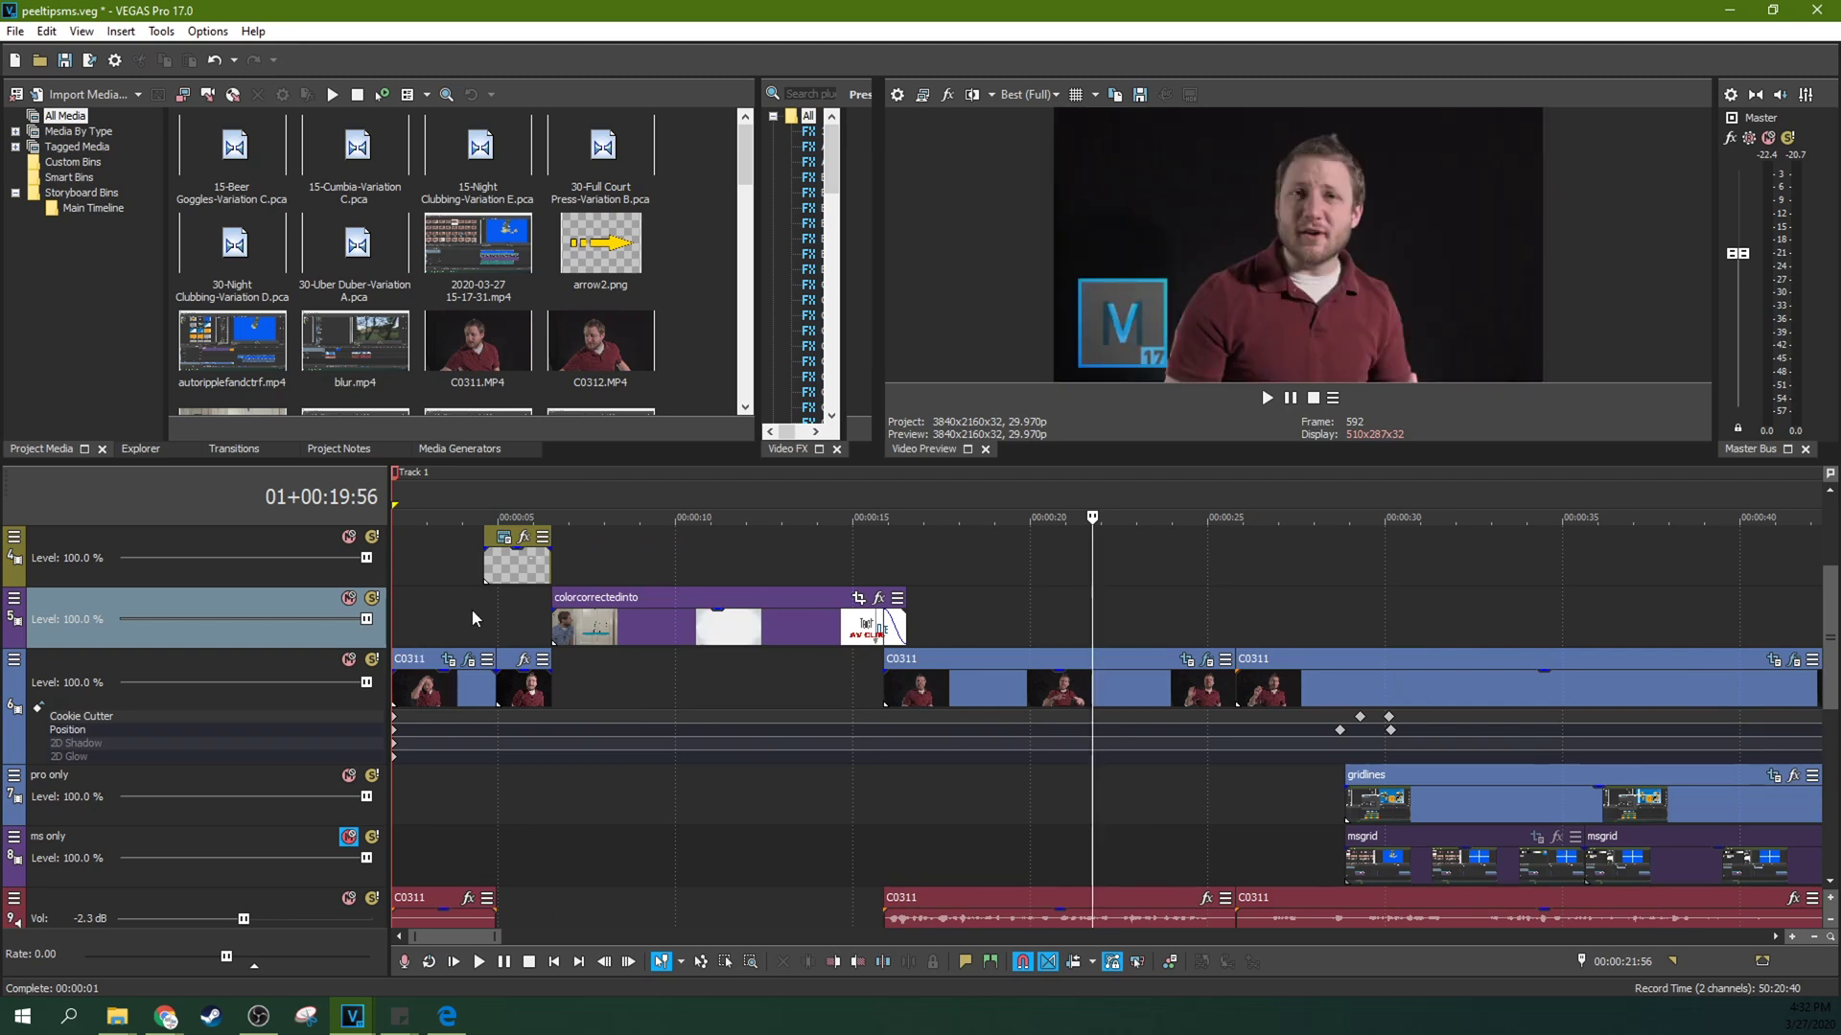
- Select the C0311 clip on track 6
click(924, 683)
scroll(925, 676, down, 4)
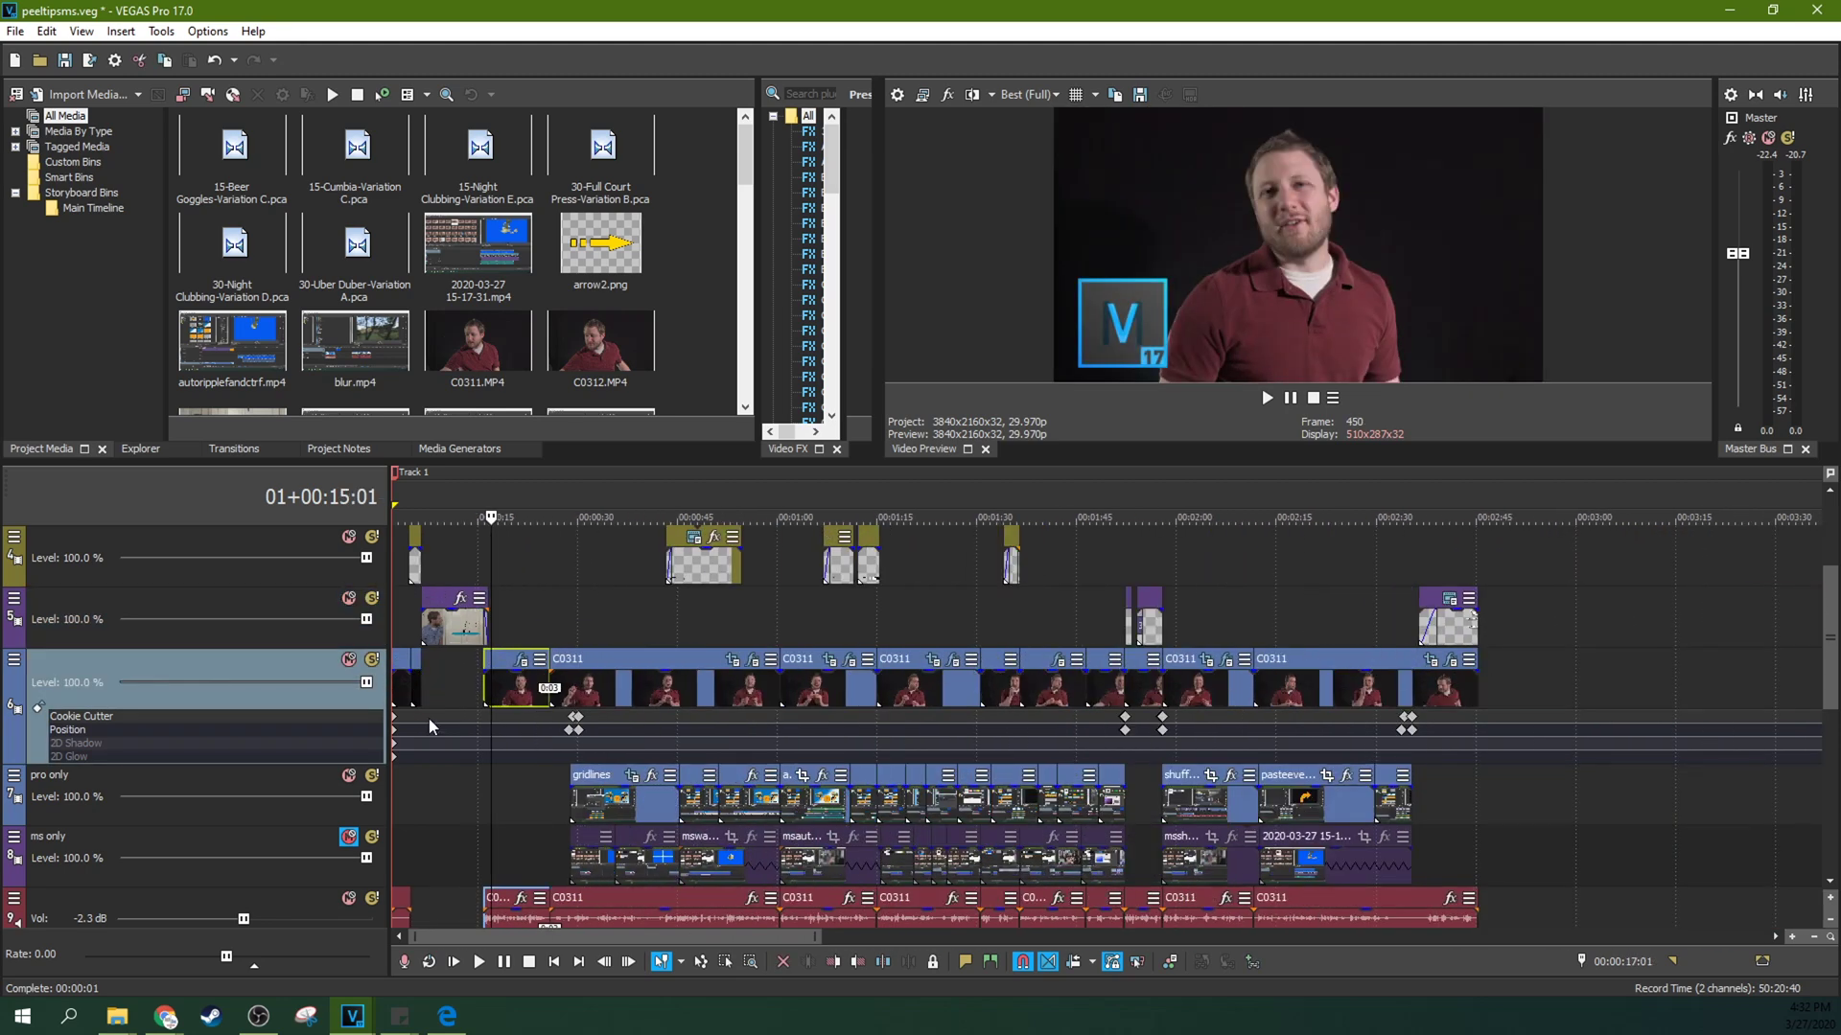
scroll(429, 717, up, 7)
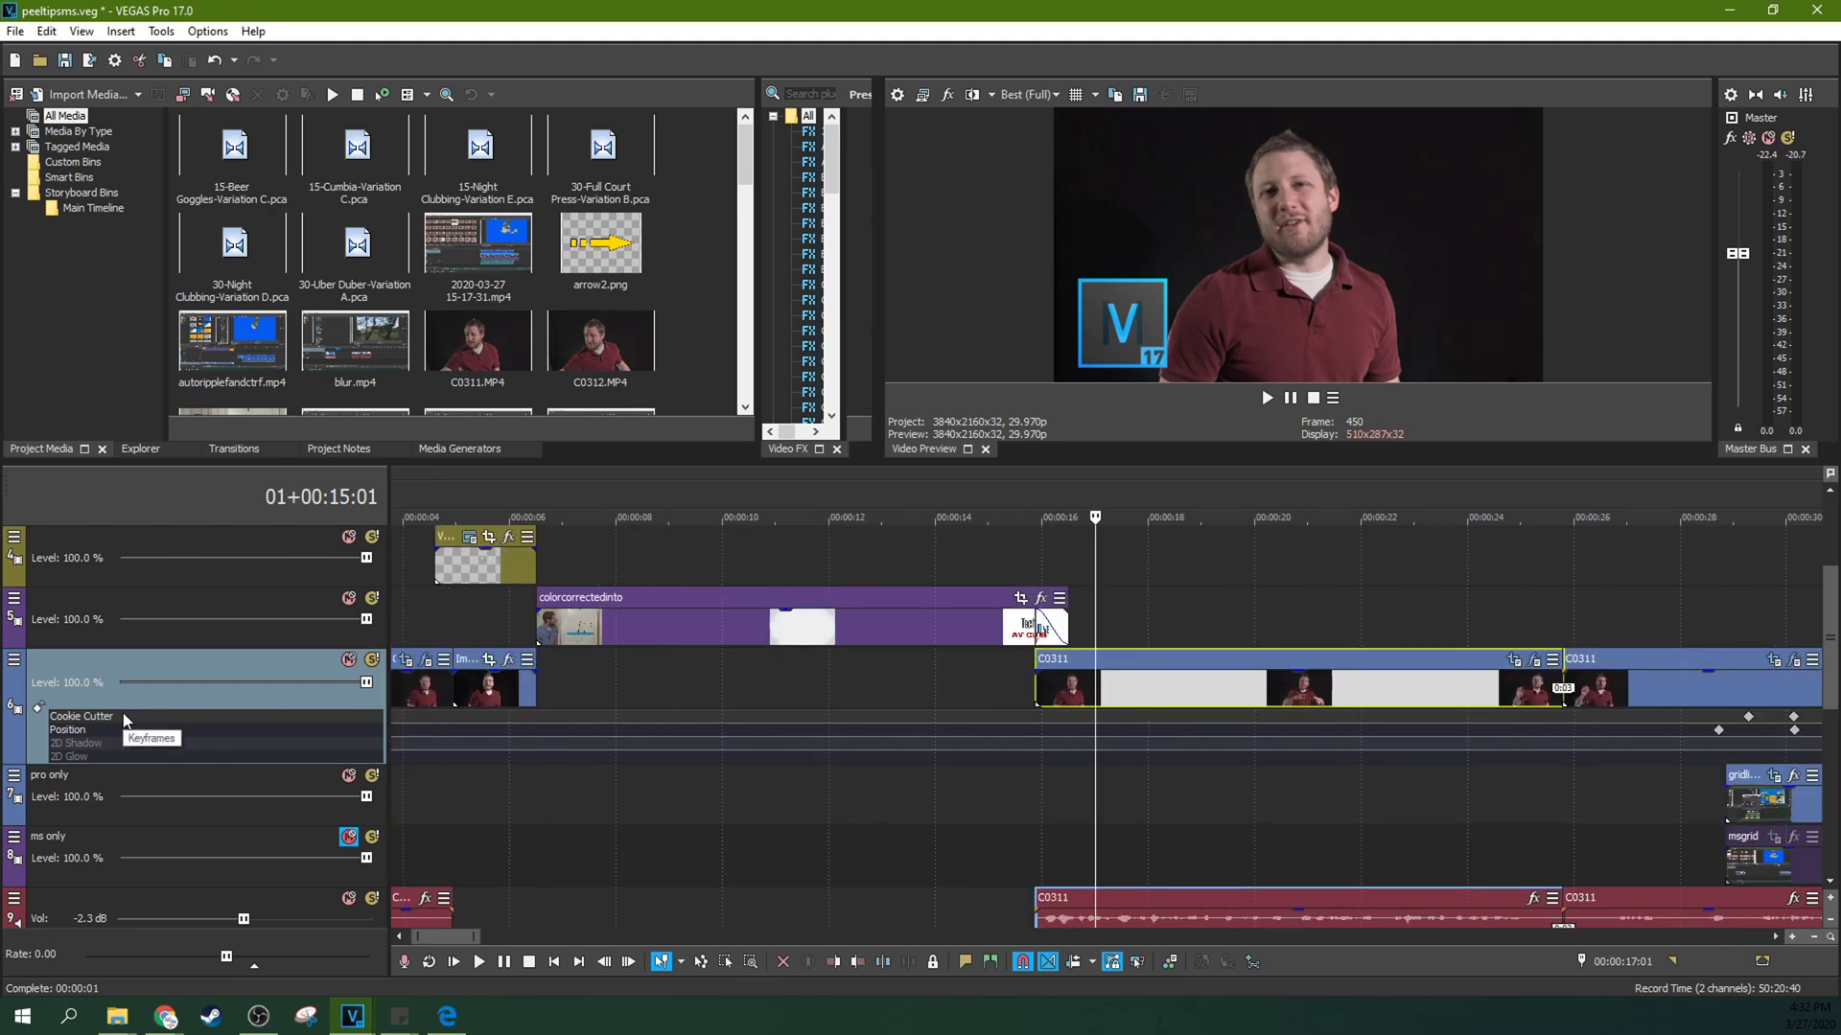
scroll(661, 675, down, 2)
- Open Track 6's video track effects, close them, and bring up its Track Motion settings
right_click(4, 668)
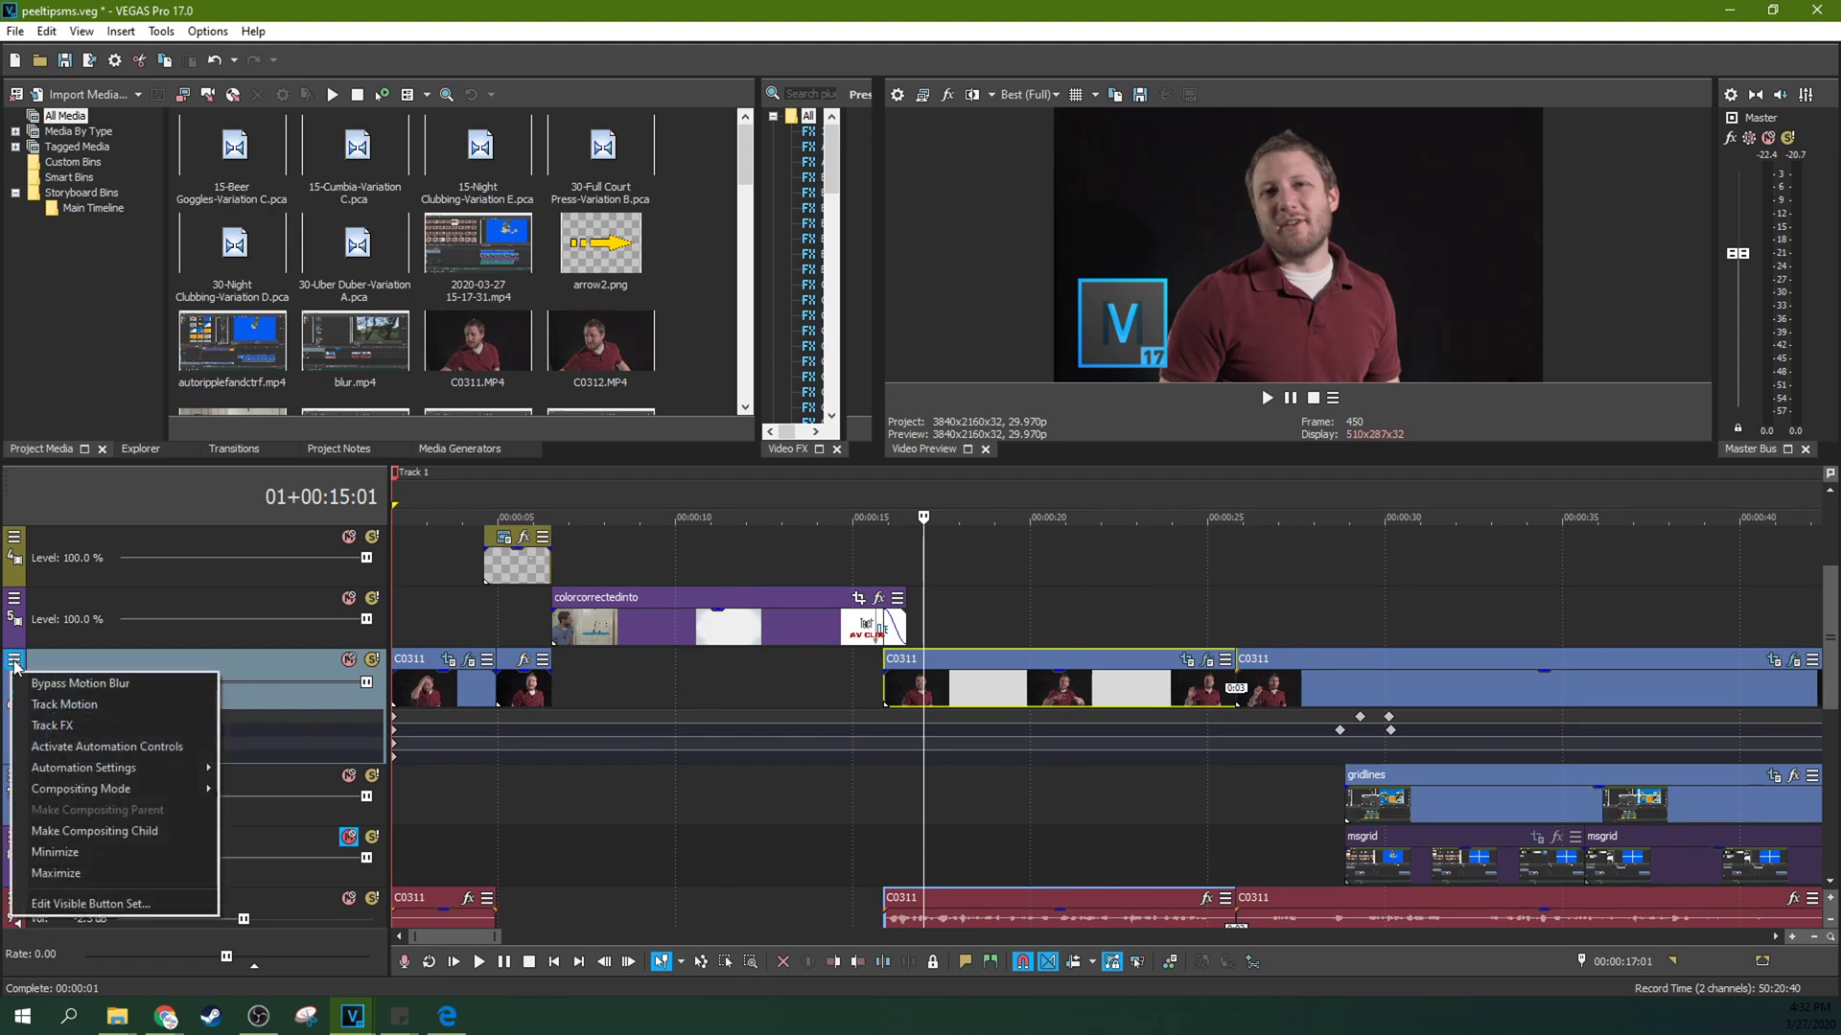
click(58, 724)
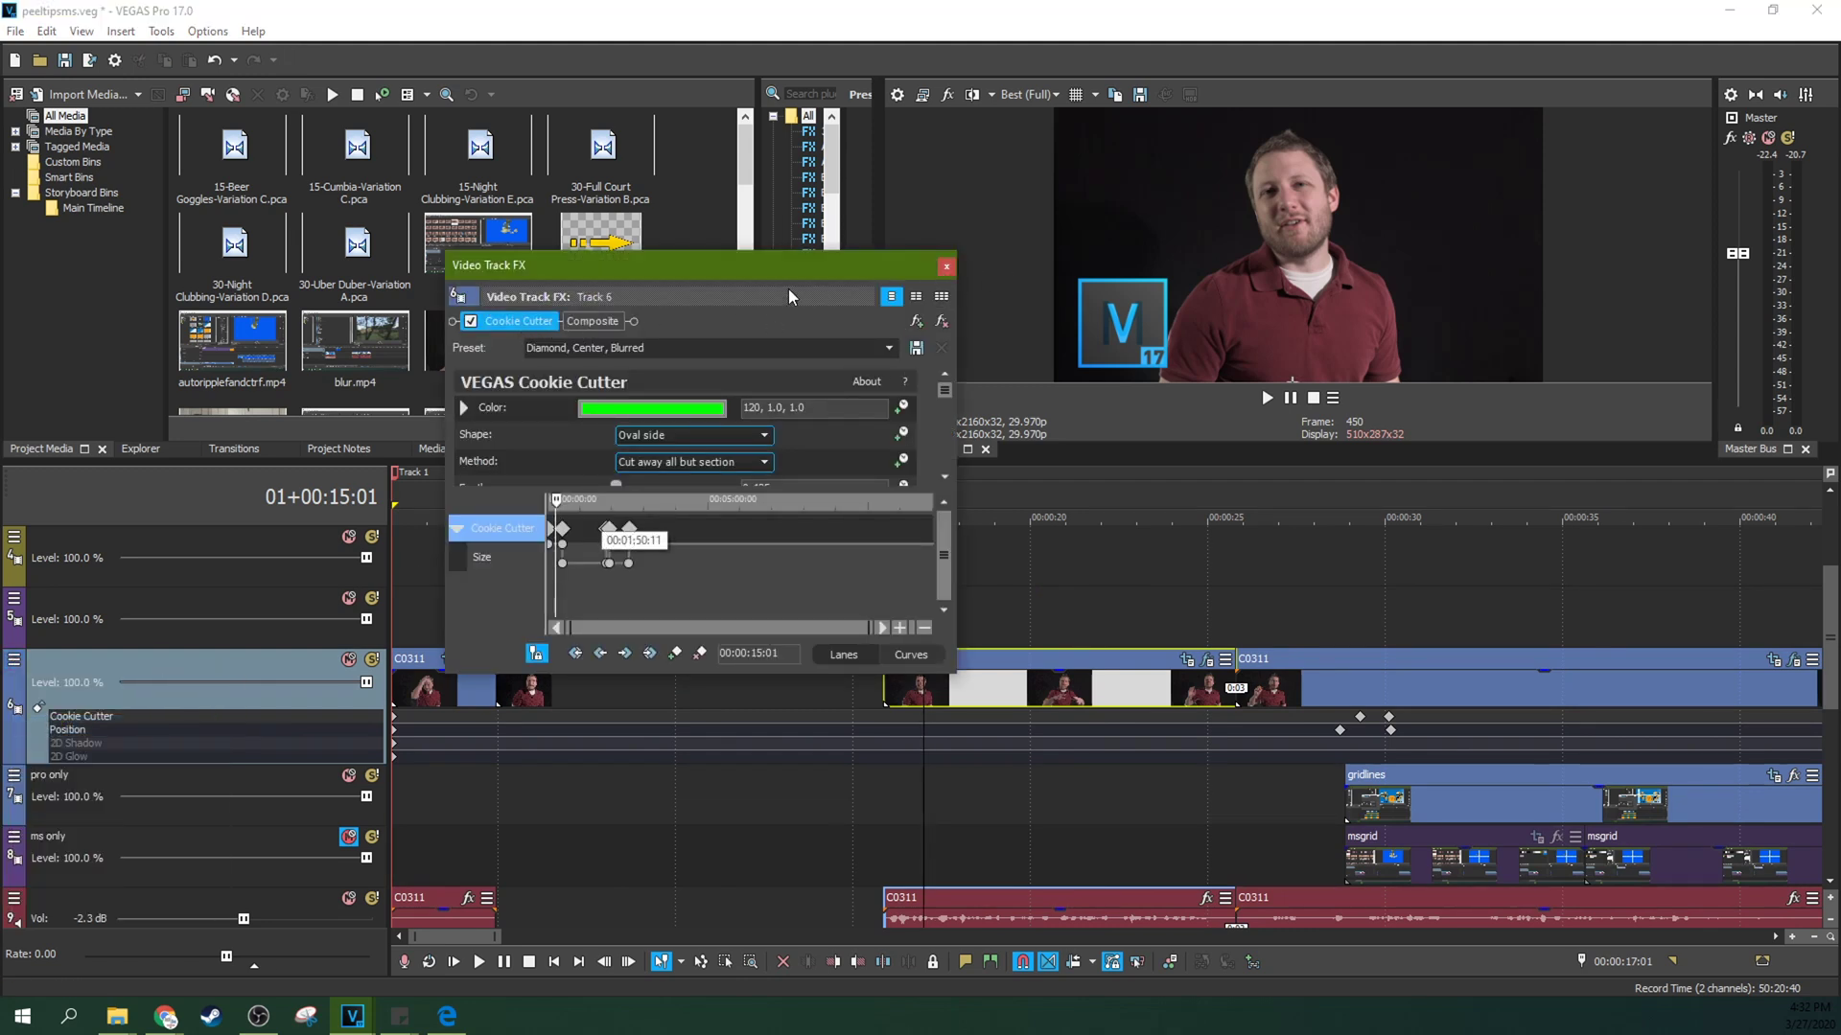
click(947, 266)
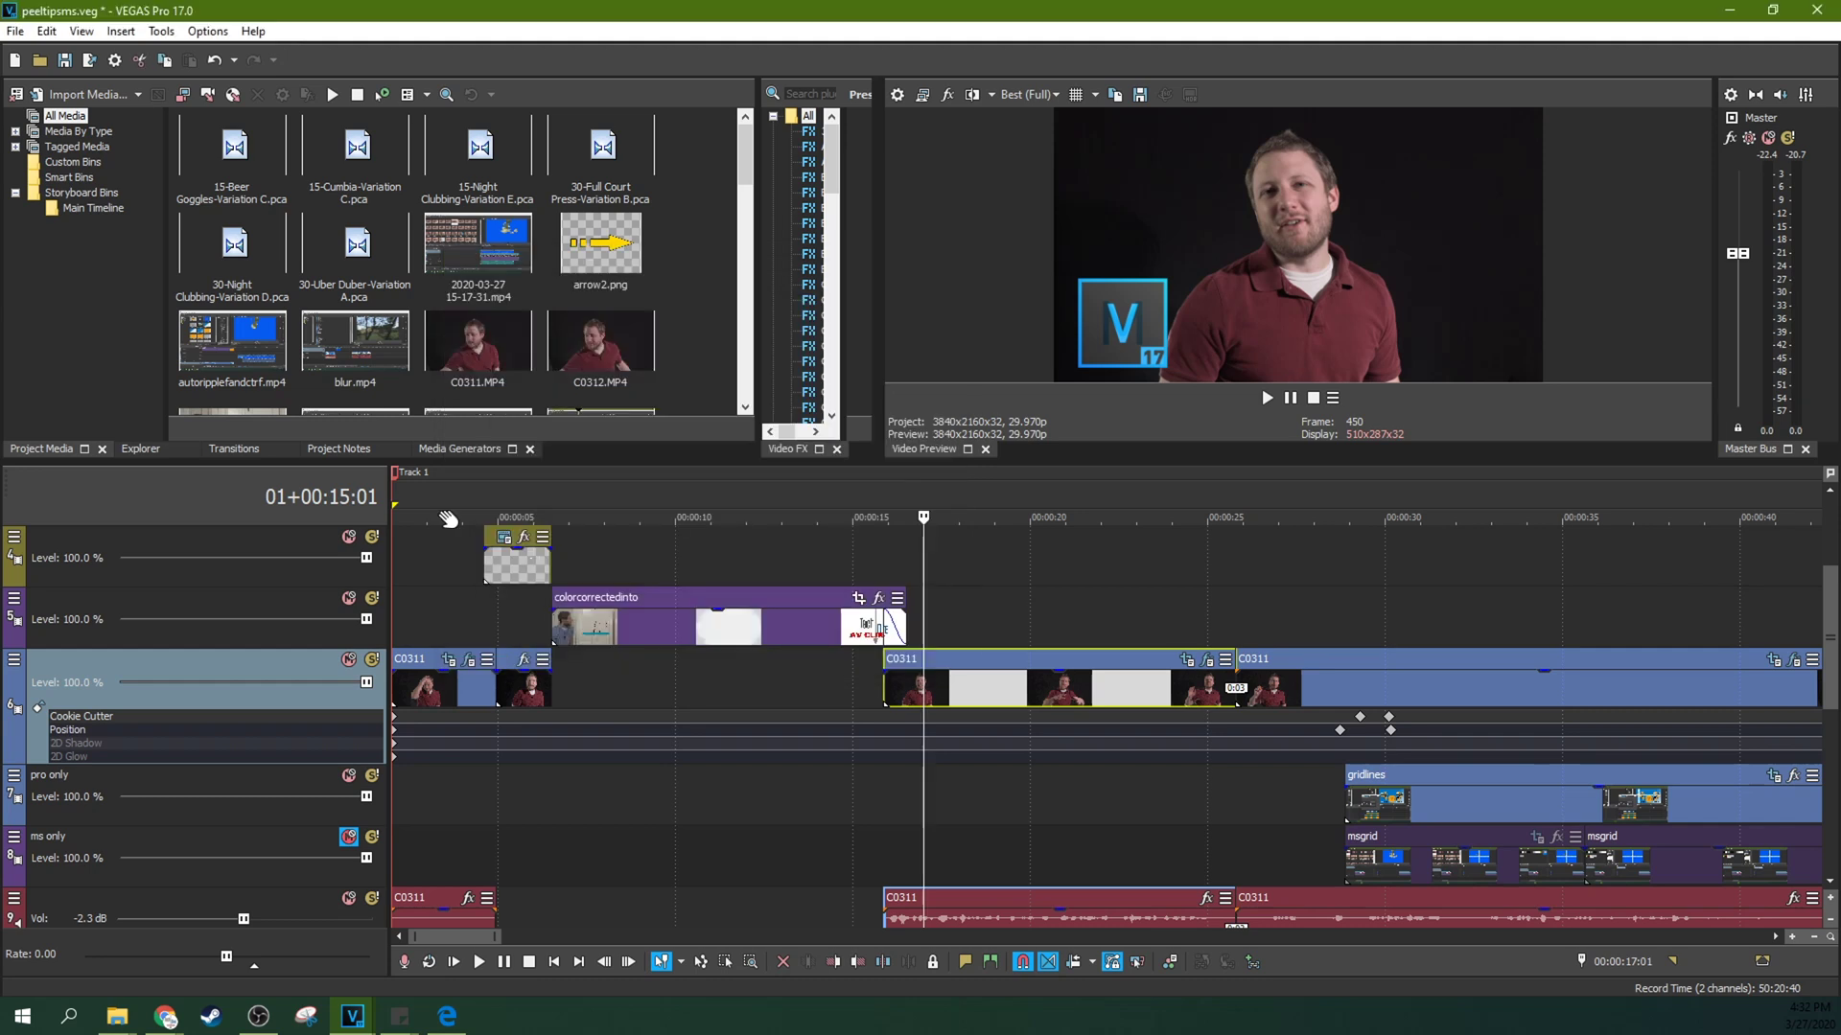
click(63, 729)
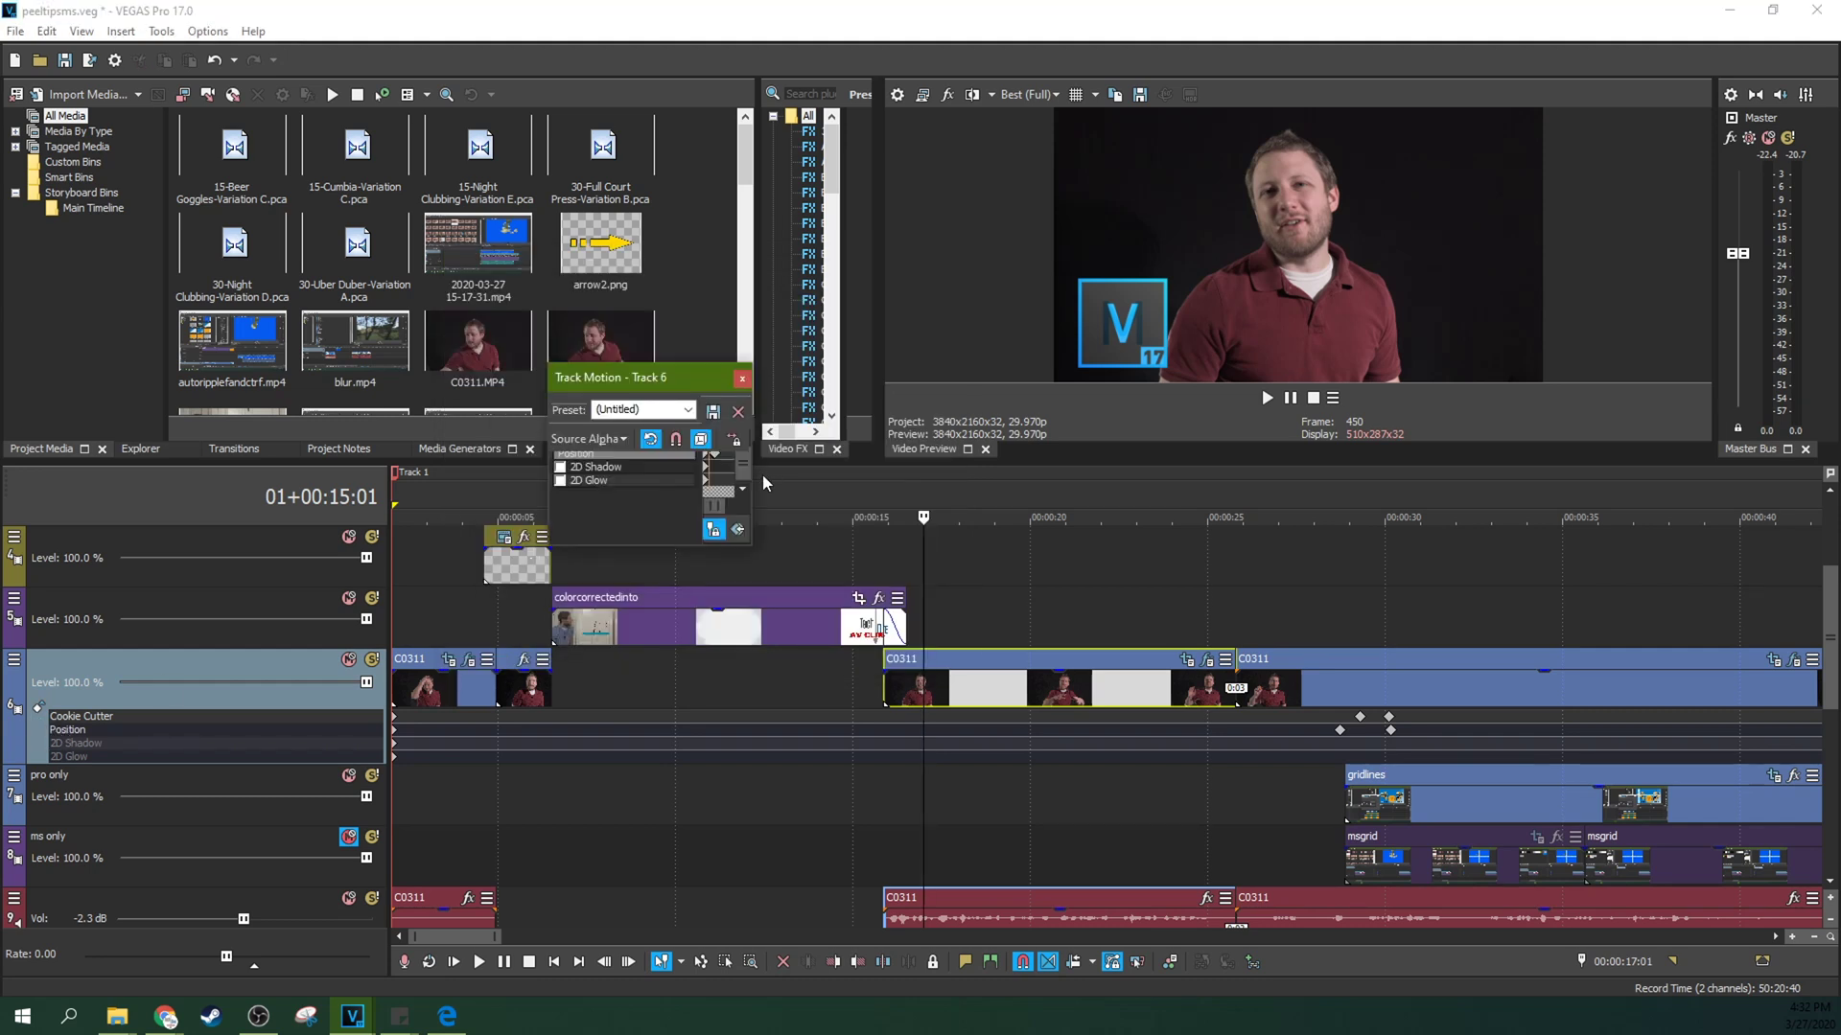
- Widen Track 6's Track Motion window to check its 3,840 × 2,160 position, then close it
drag(752, 474, 919, 474)
click(14, 660)
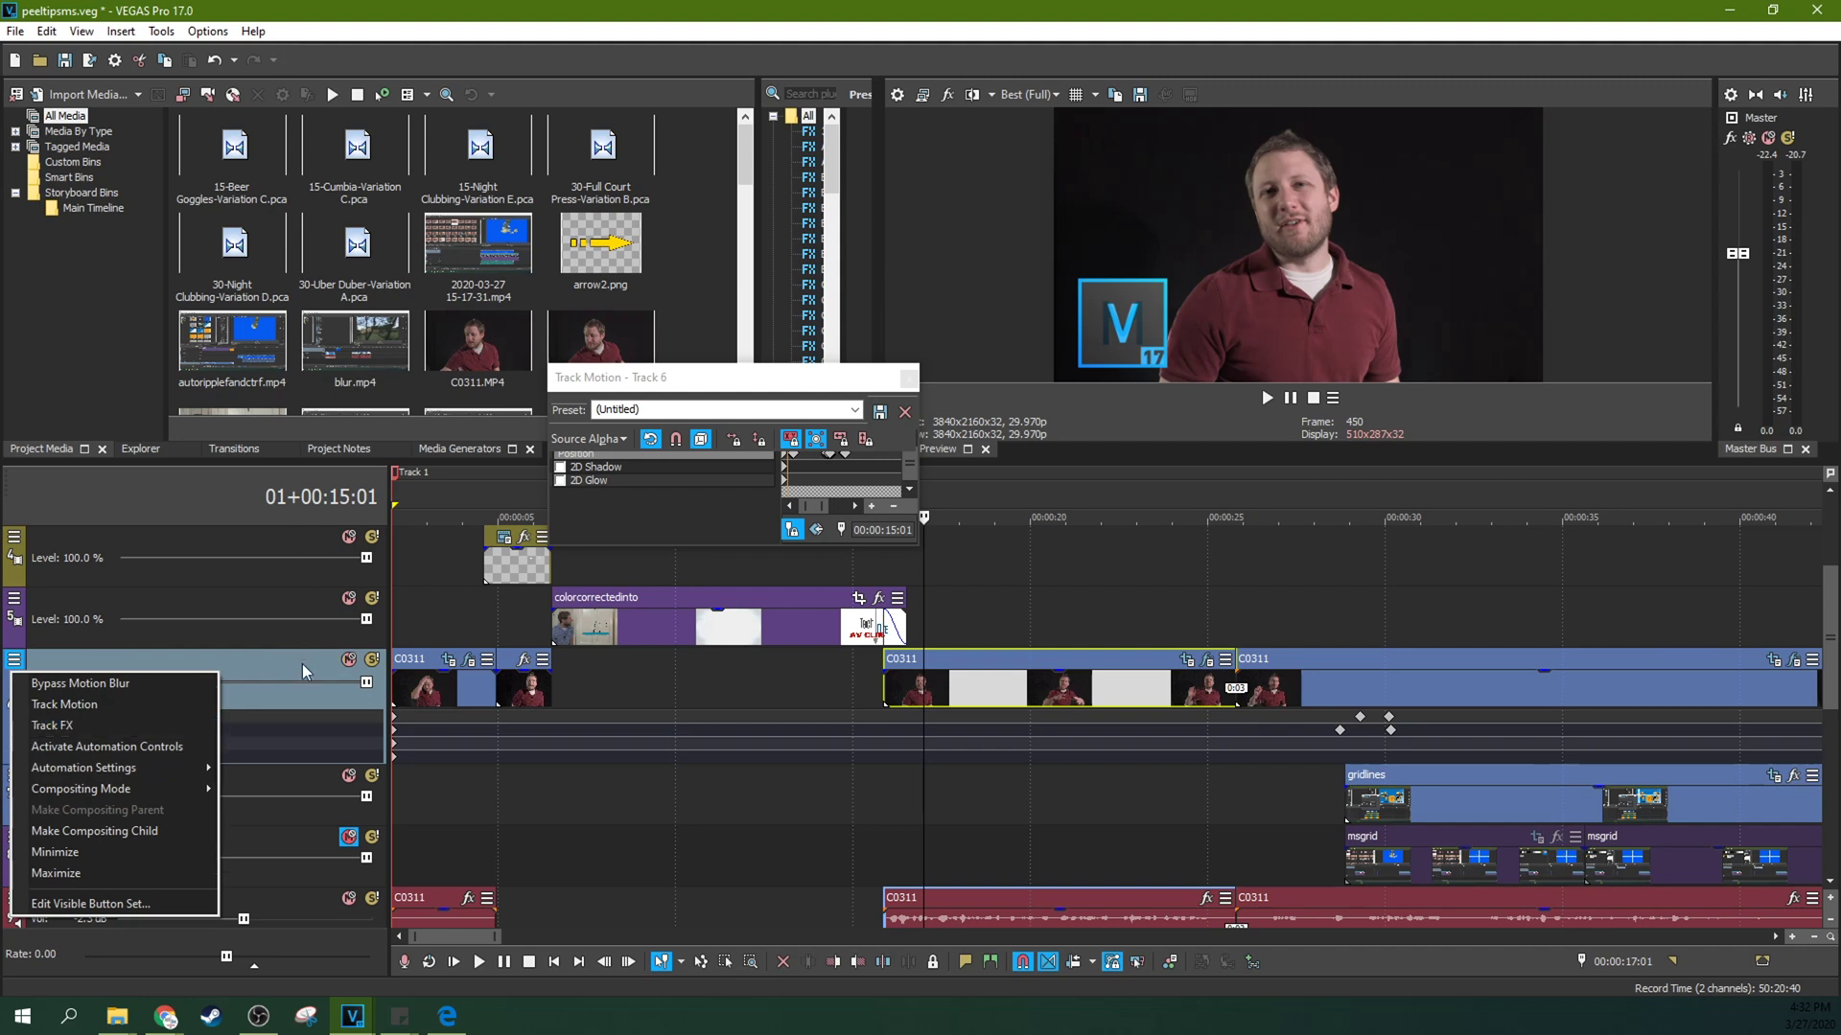
click(14, 661)
click(13, 662)
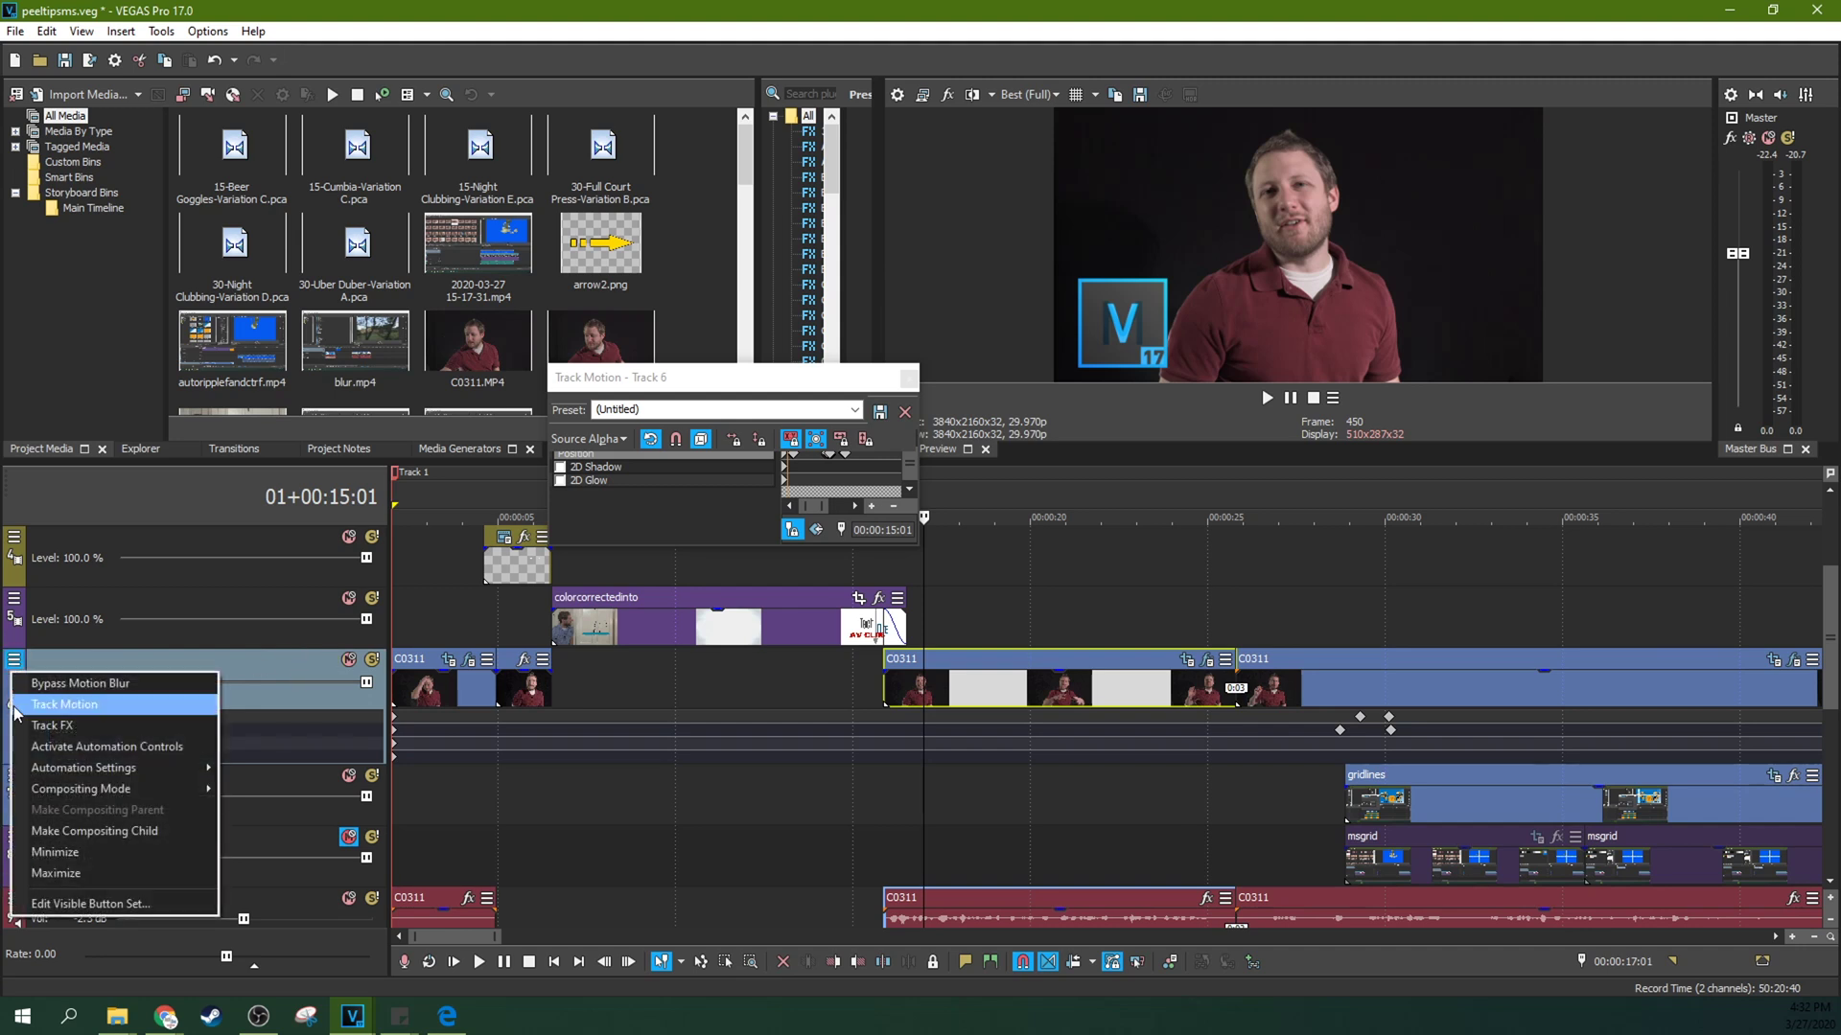
click(328, 666)
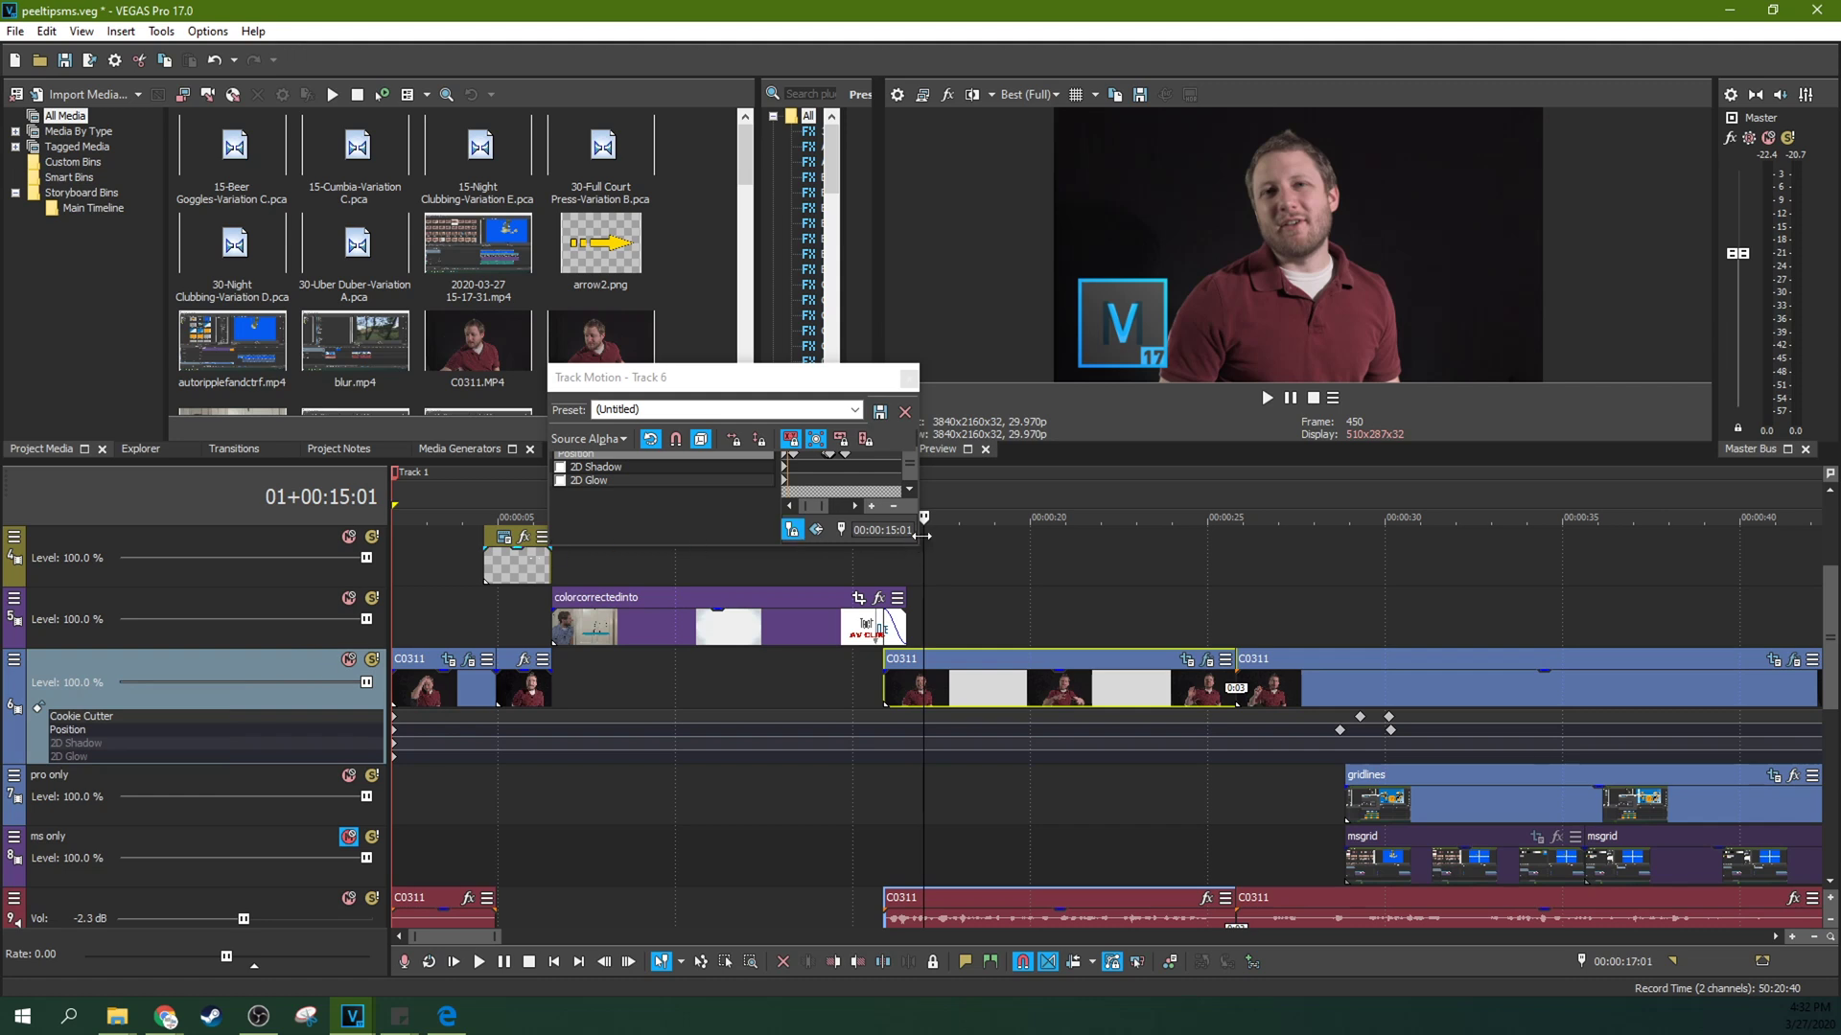
drag(917, 537, 1083, 798)
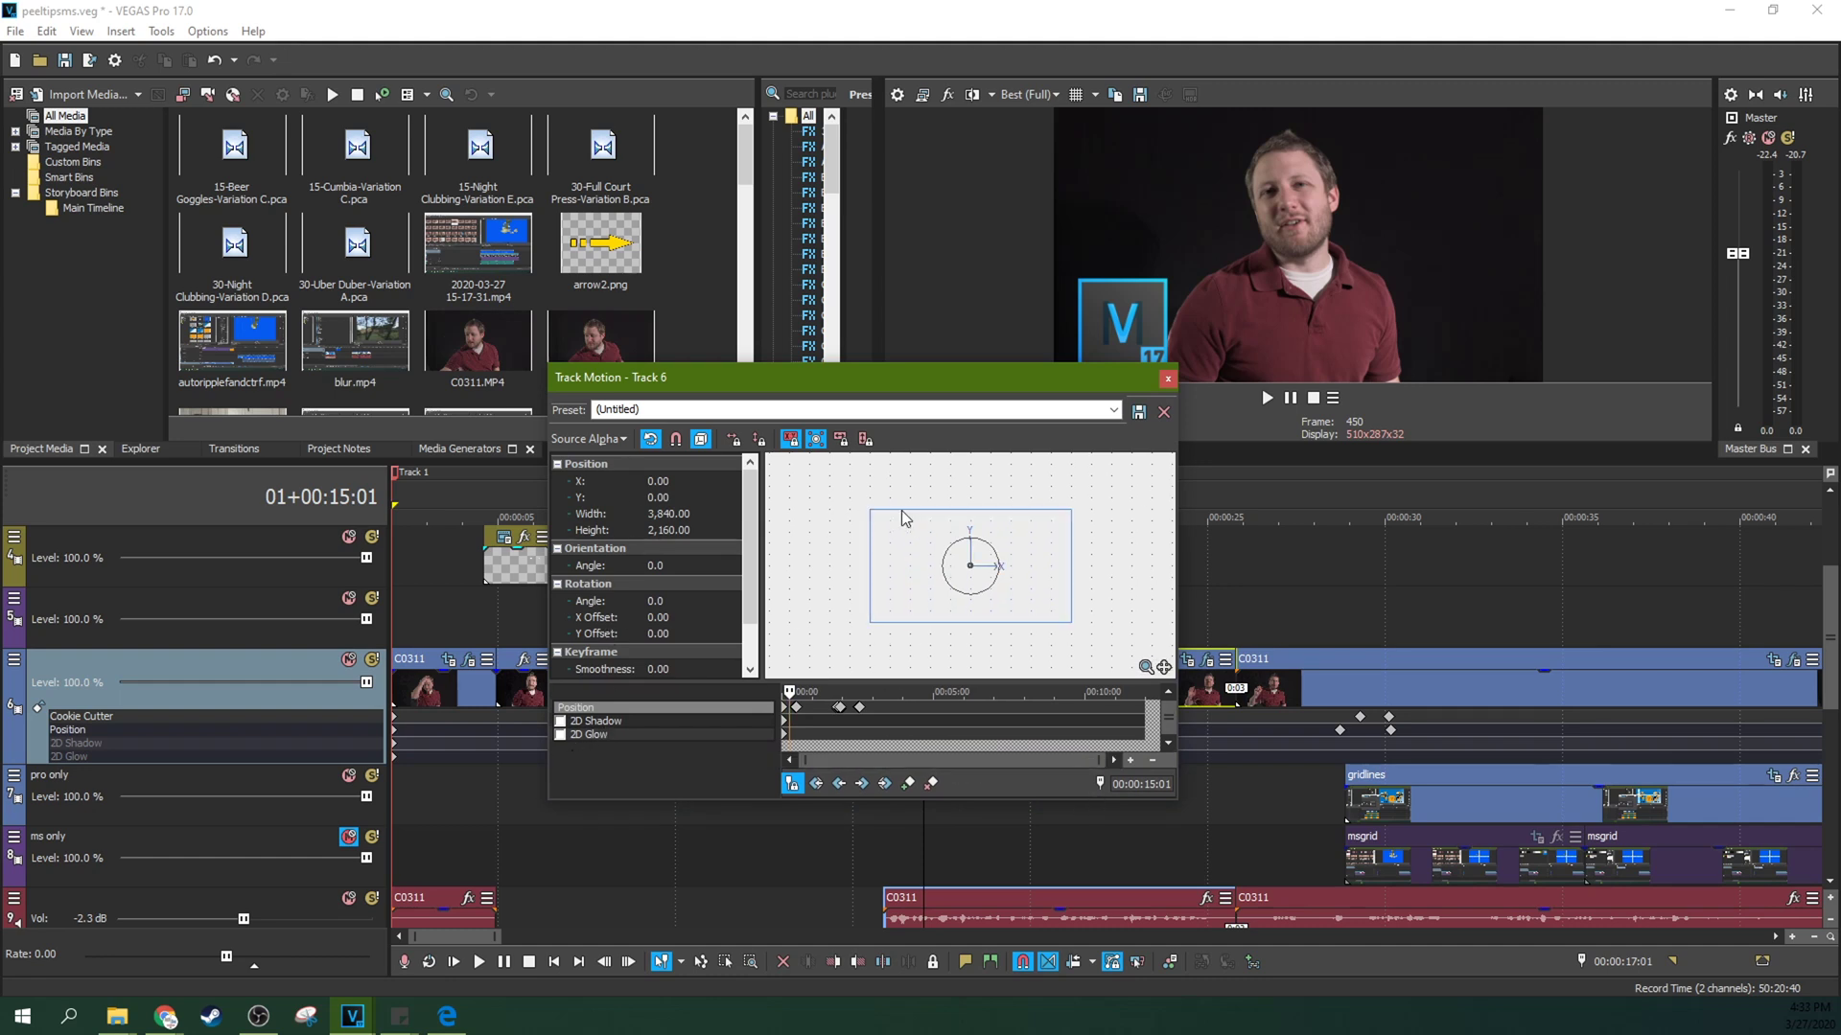
click(17, 669)
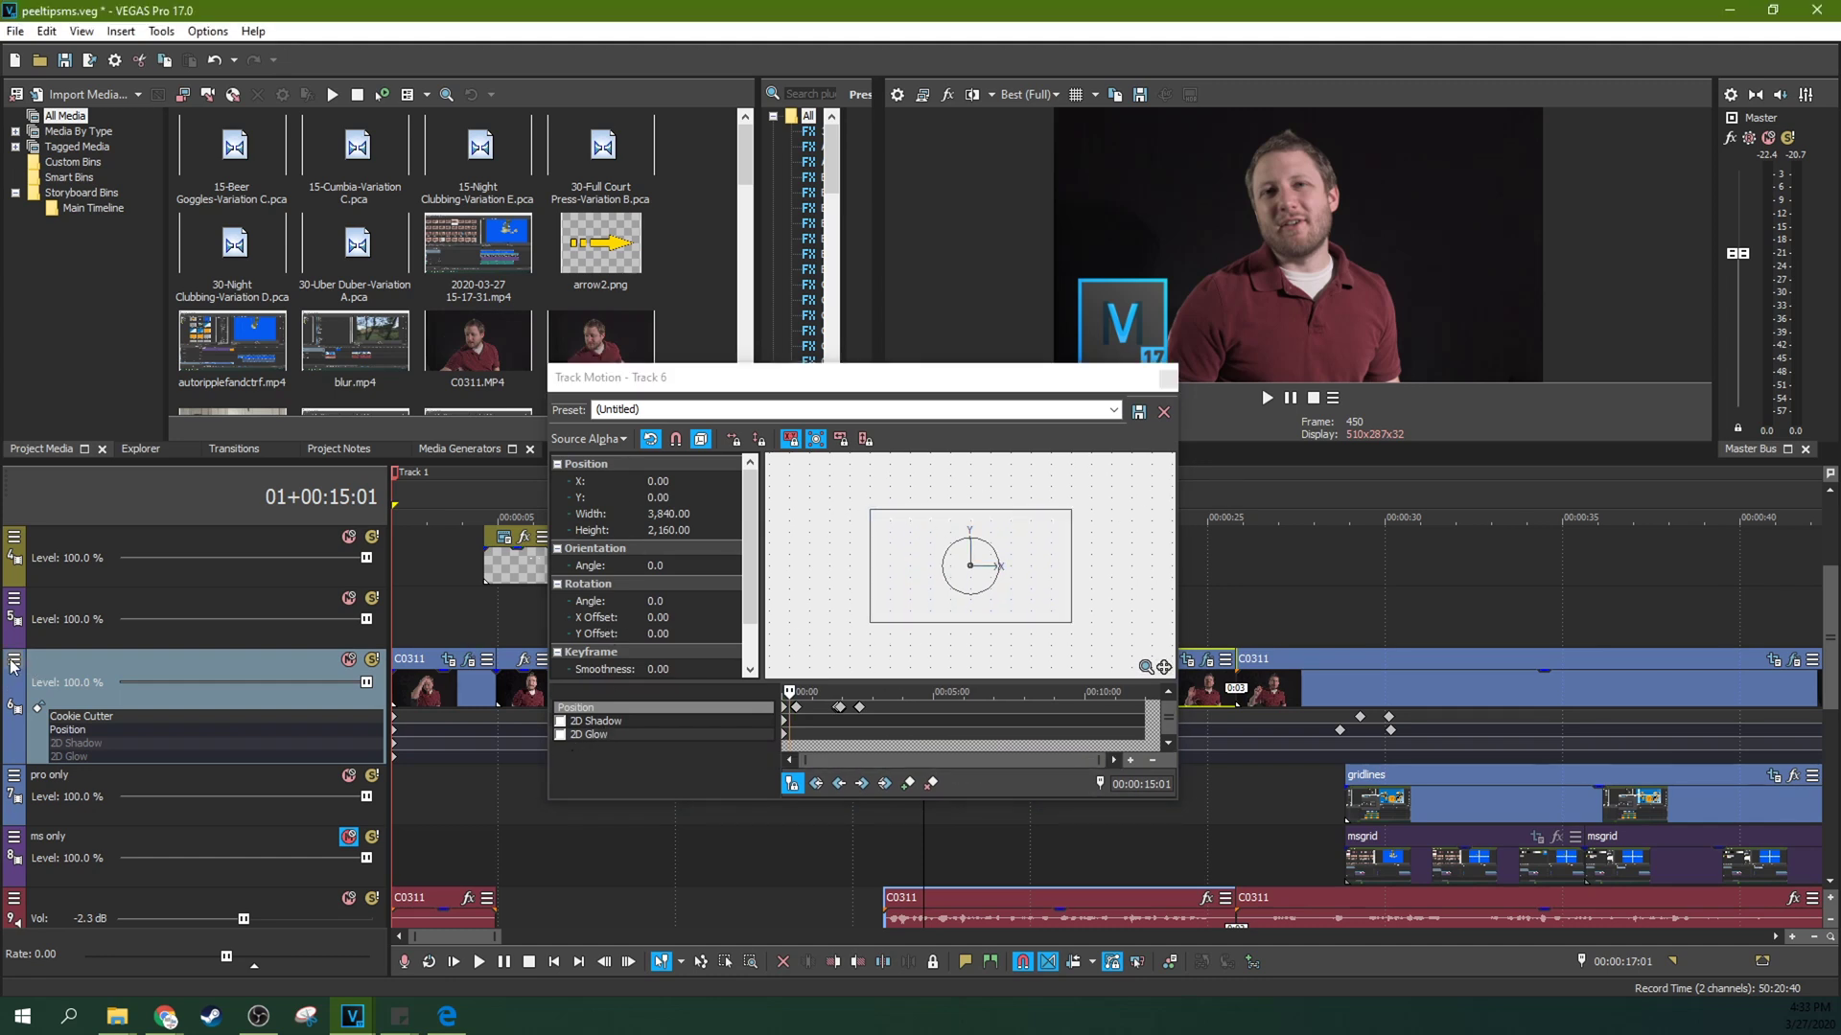
click(14, 662)
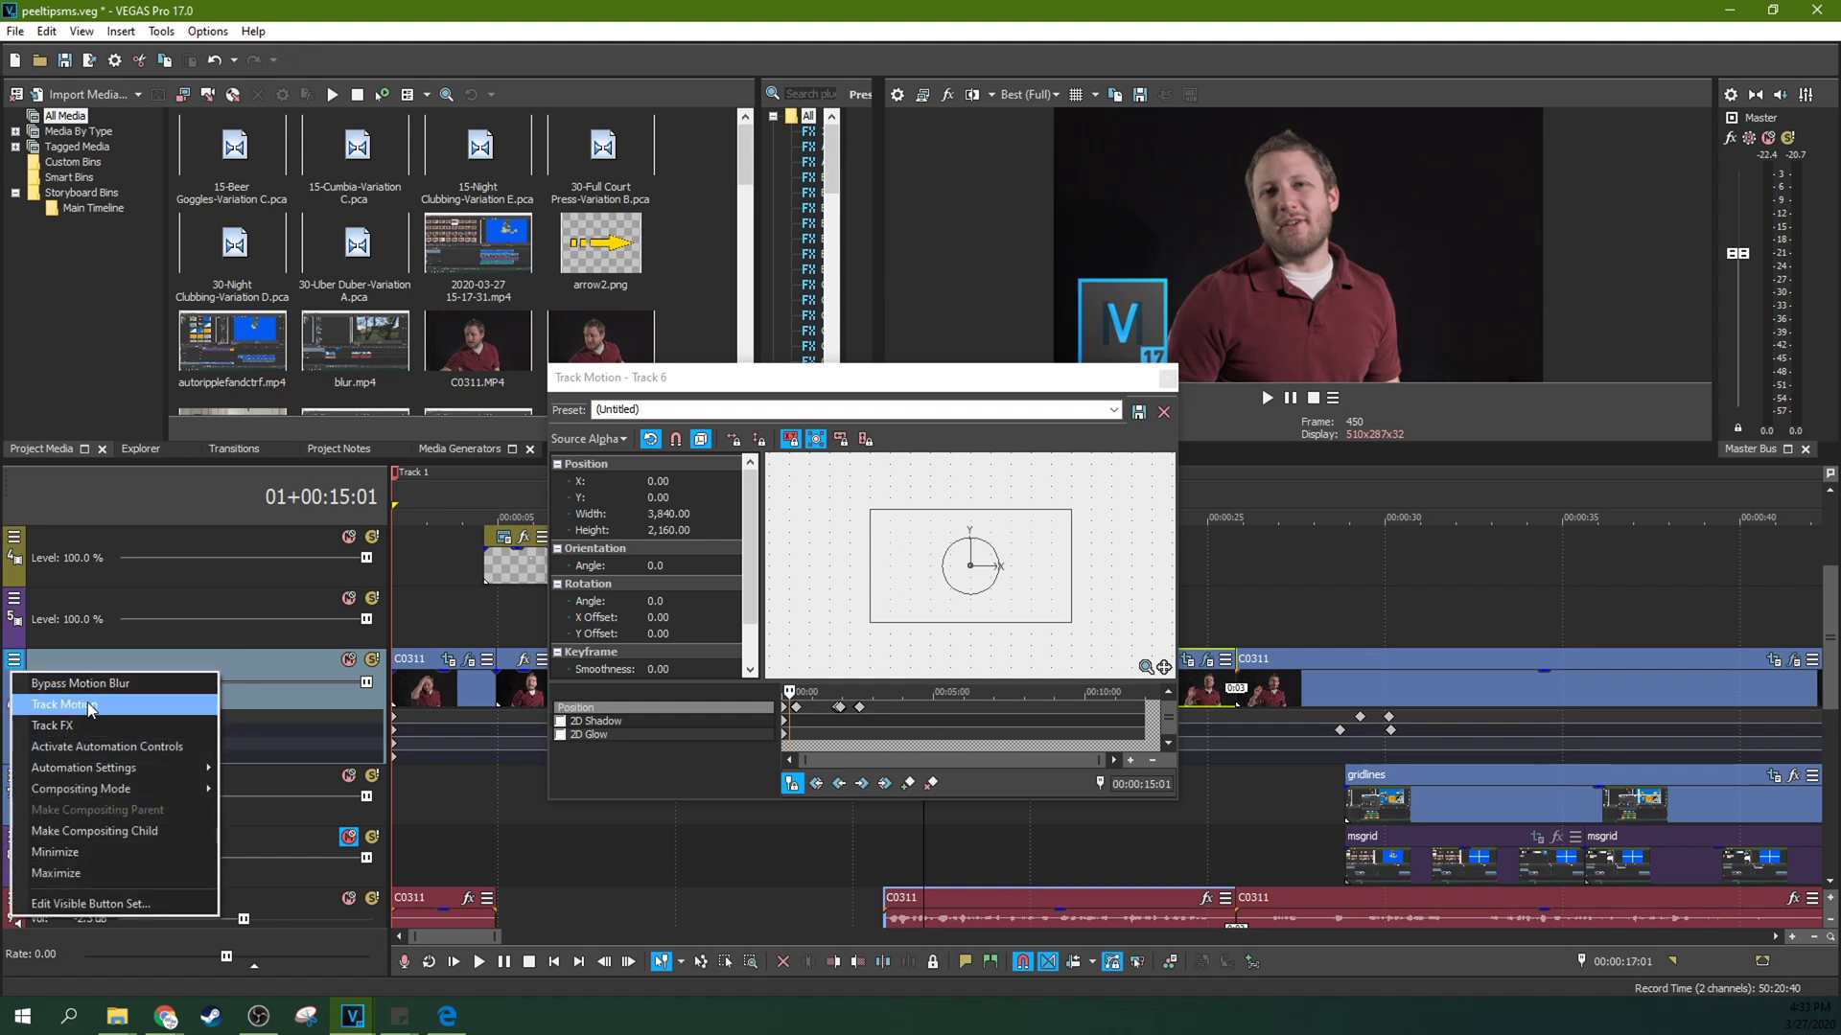
click(288, 673)
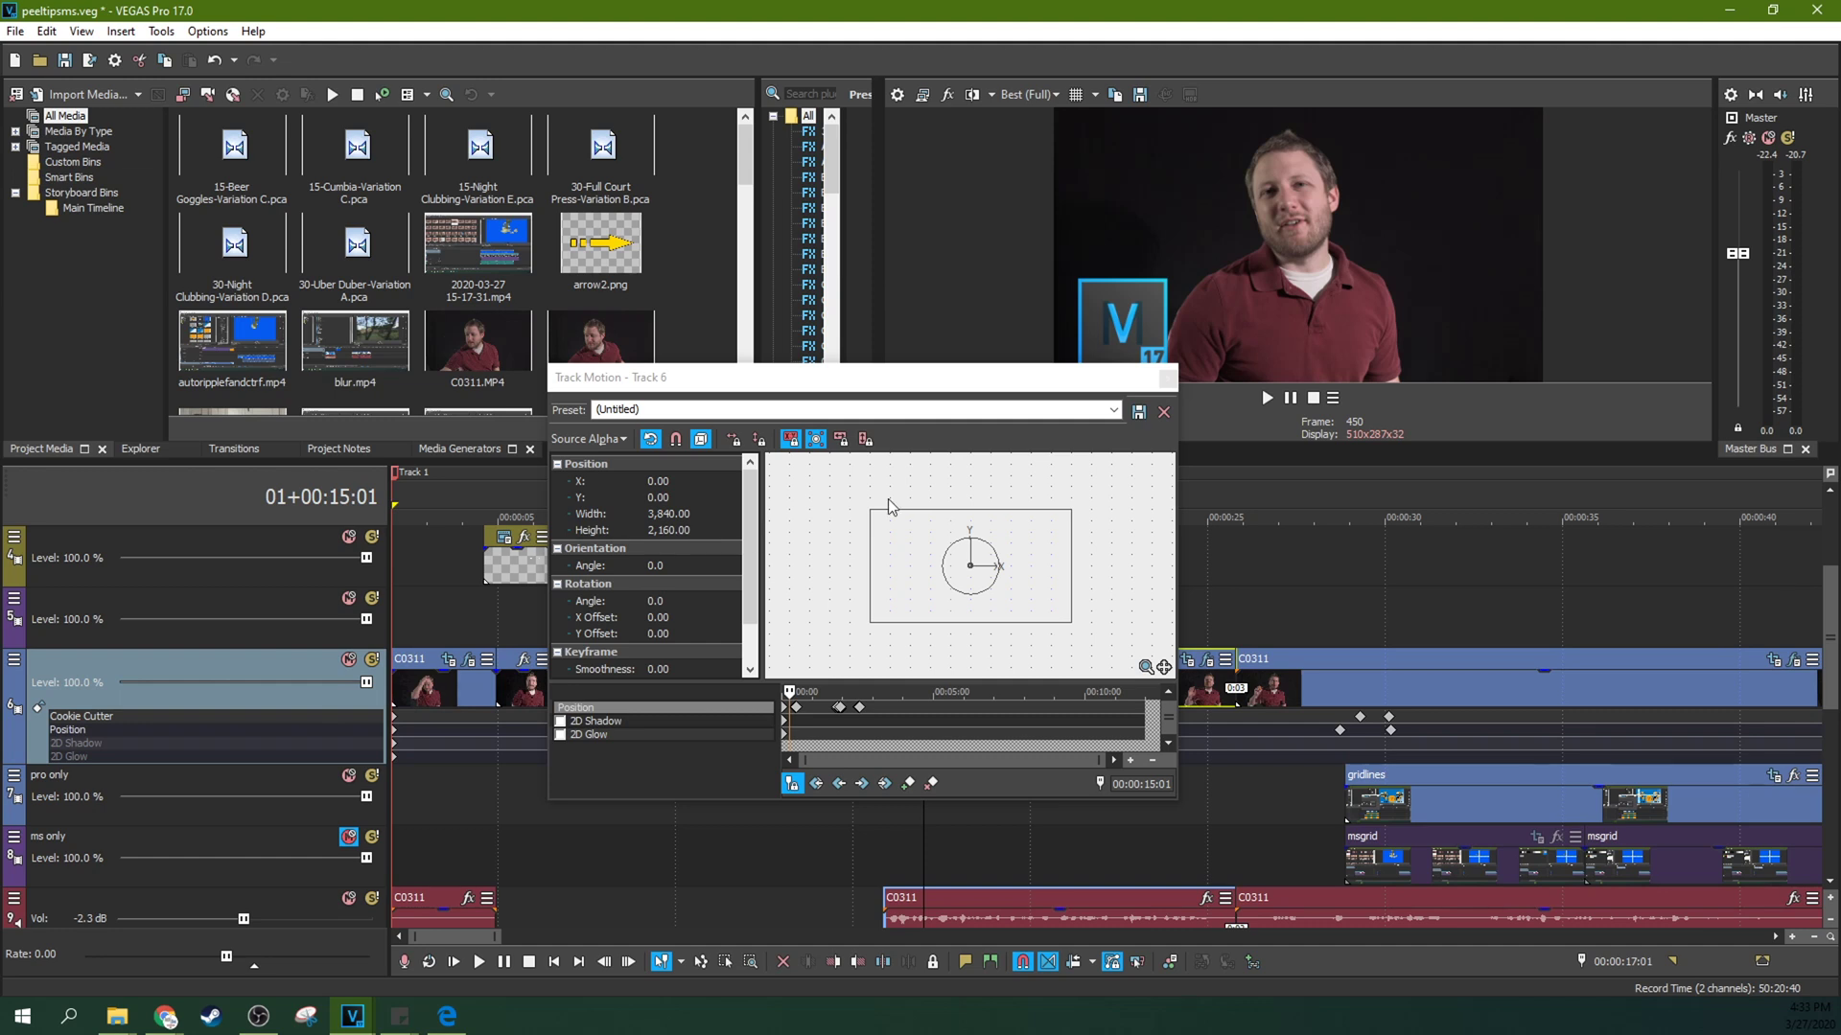
click(1168, 380)
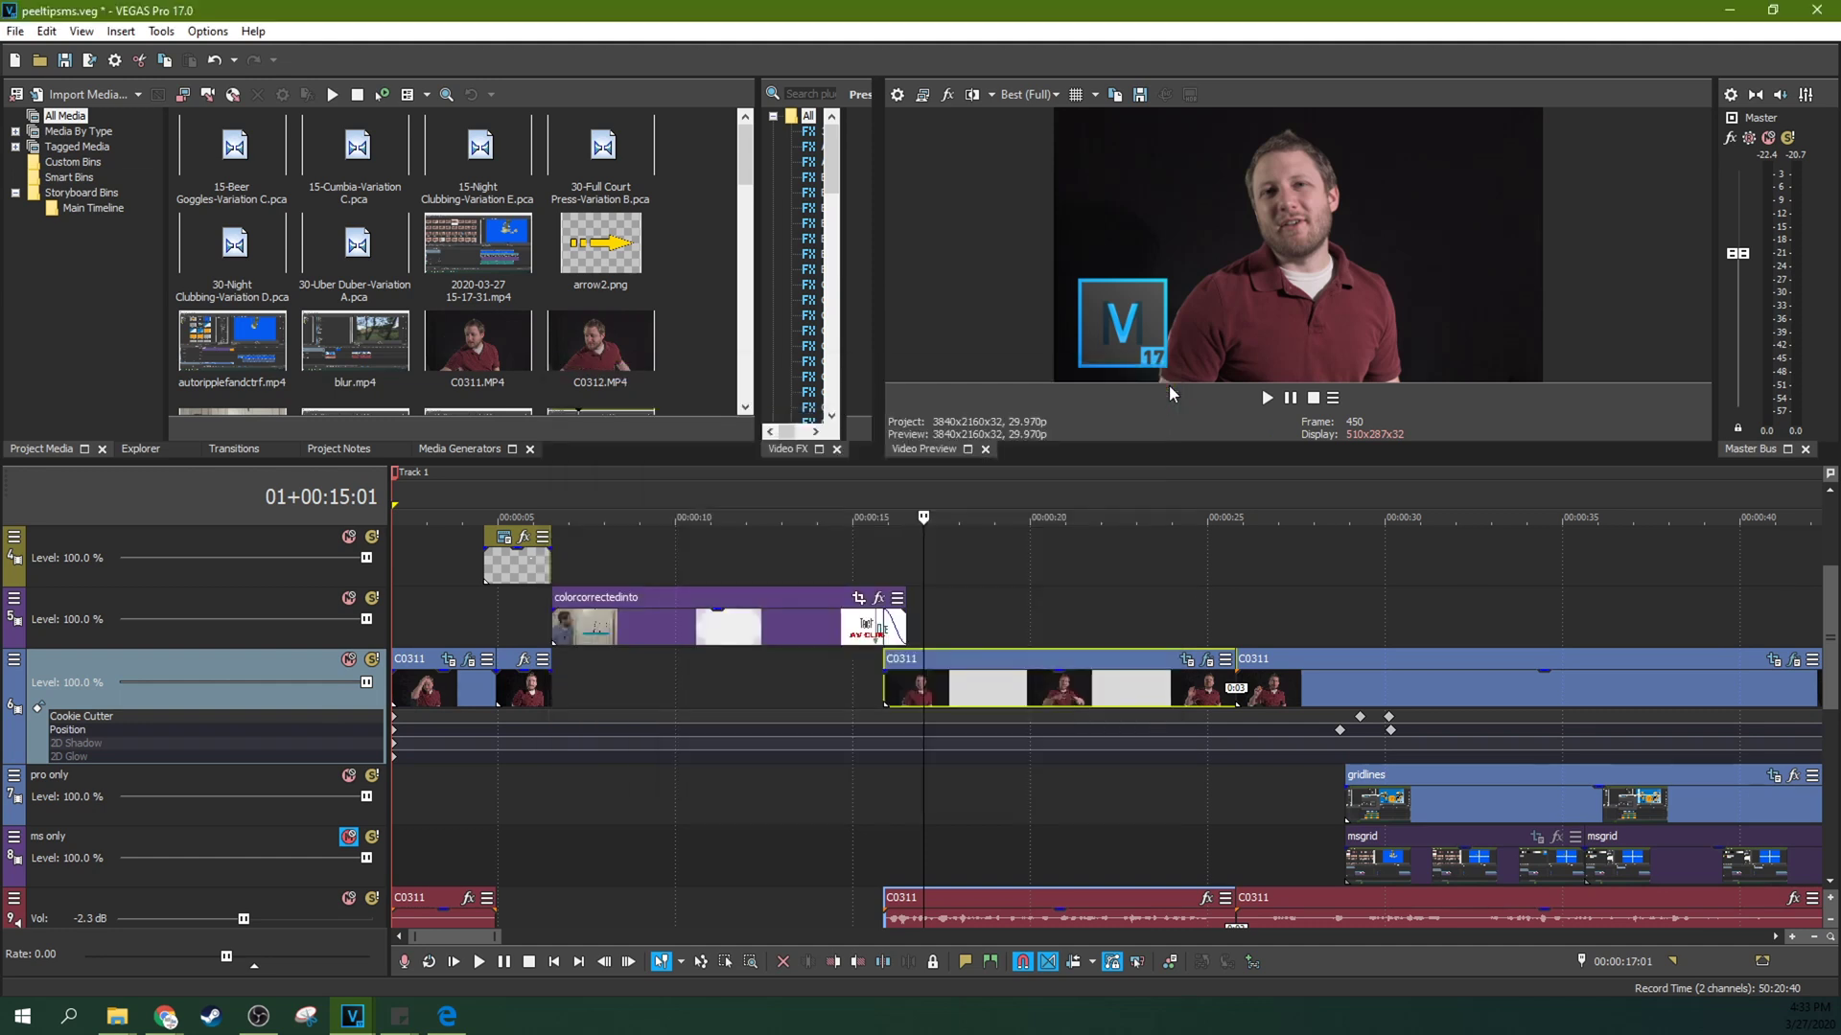
click(1079, 613)
scroll(1079, 614, down, 3)
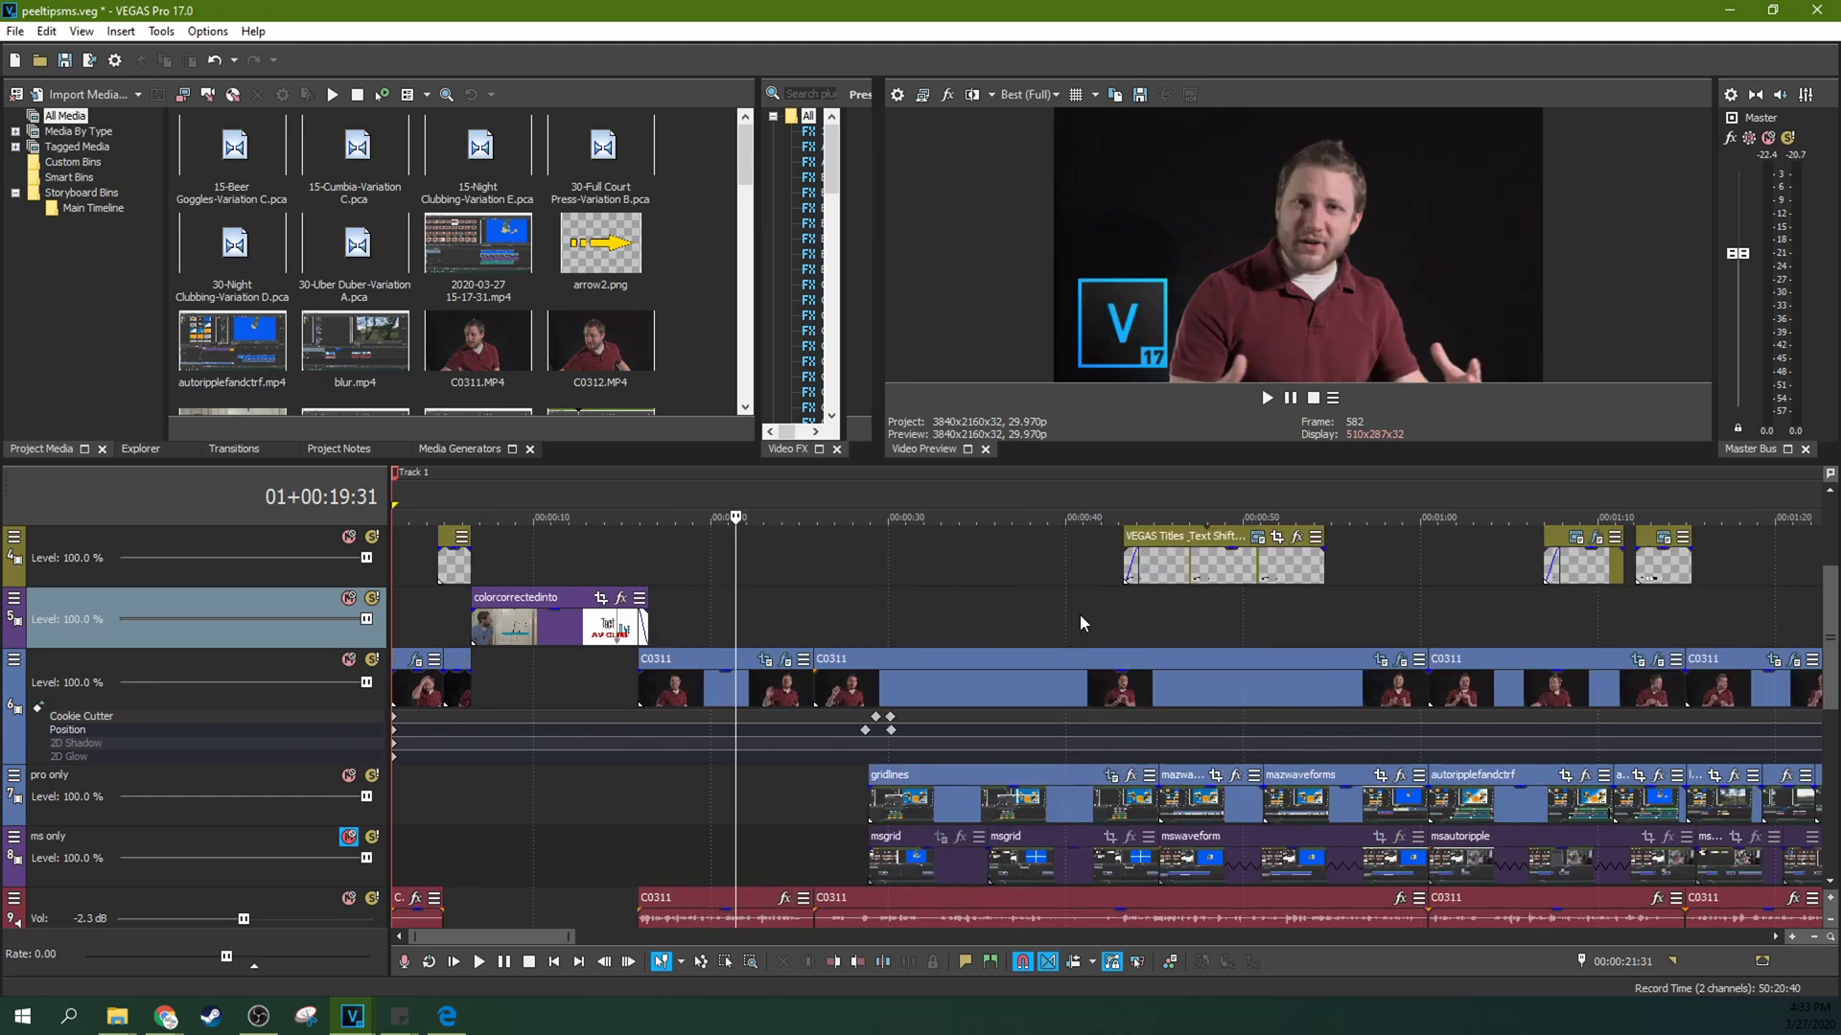
click(972, 622)
scroll(813, 646, down, 1)
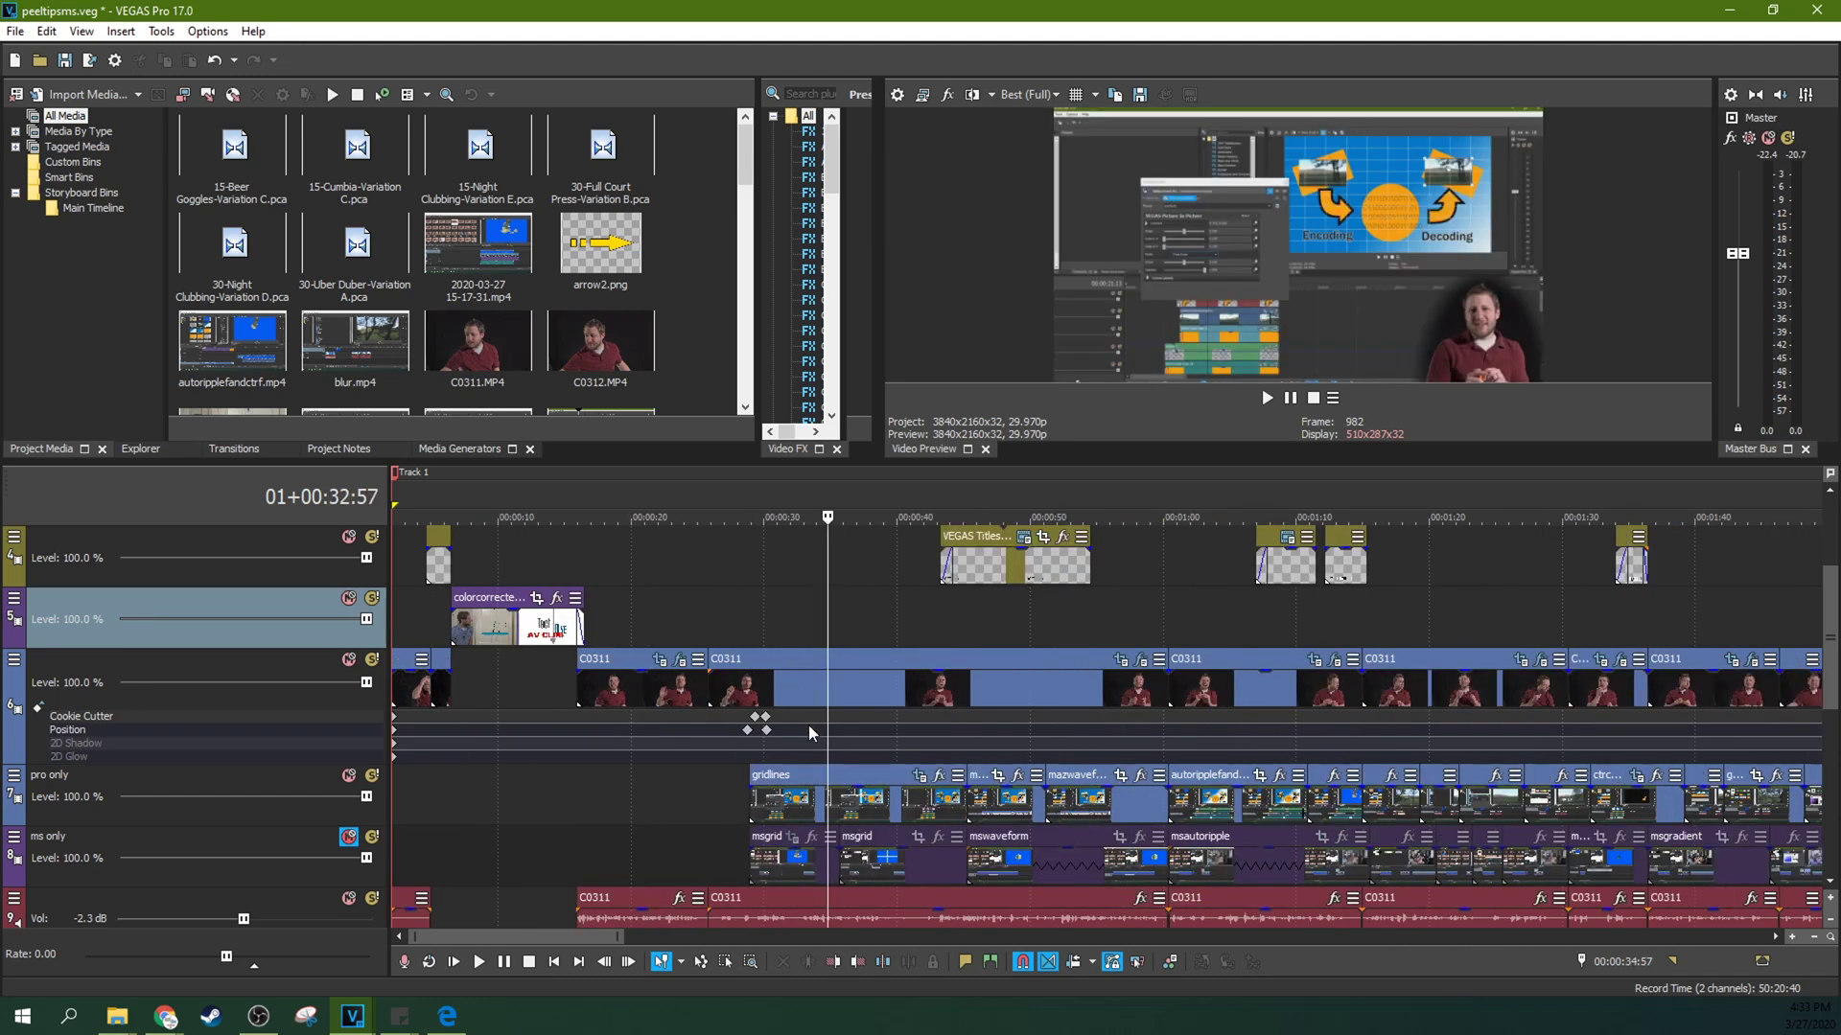
click(760, 697)
scroll(763, 690, up, 5)
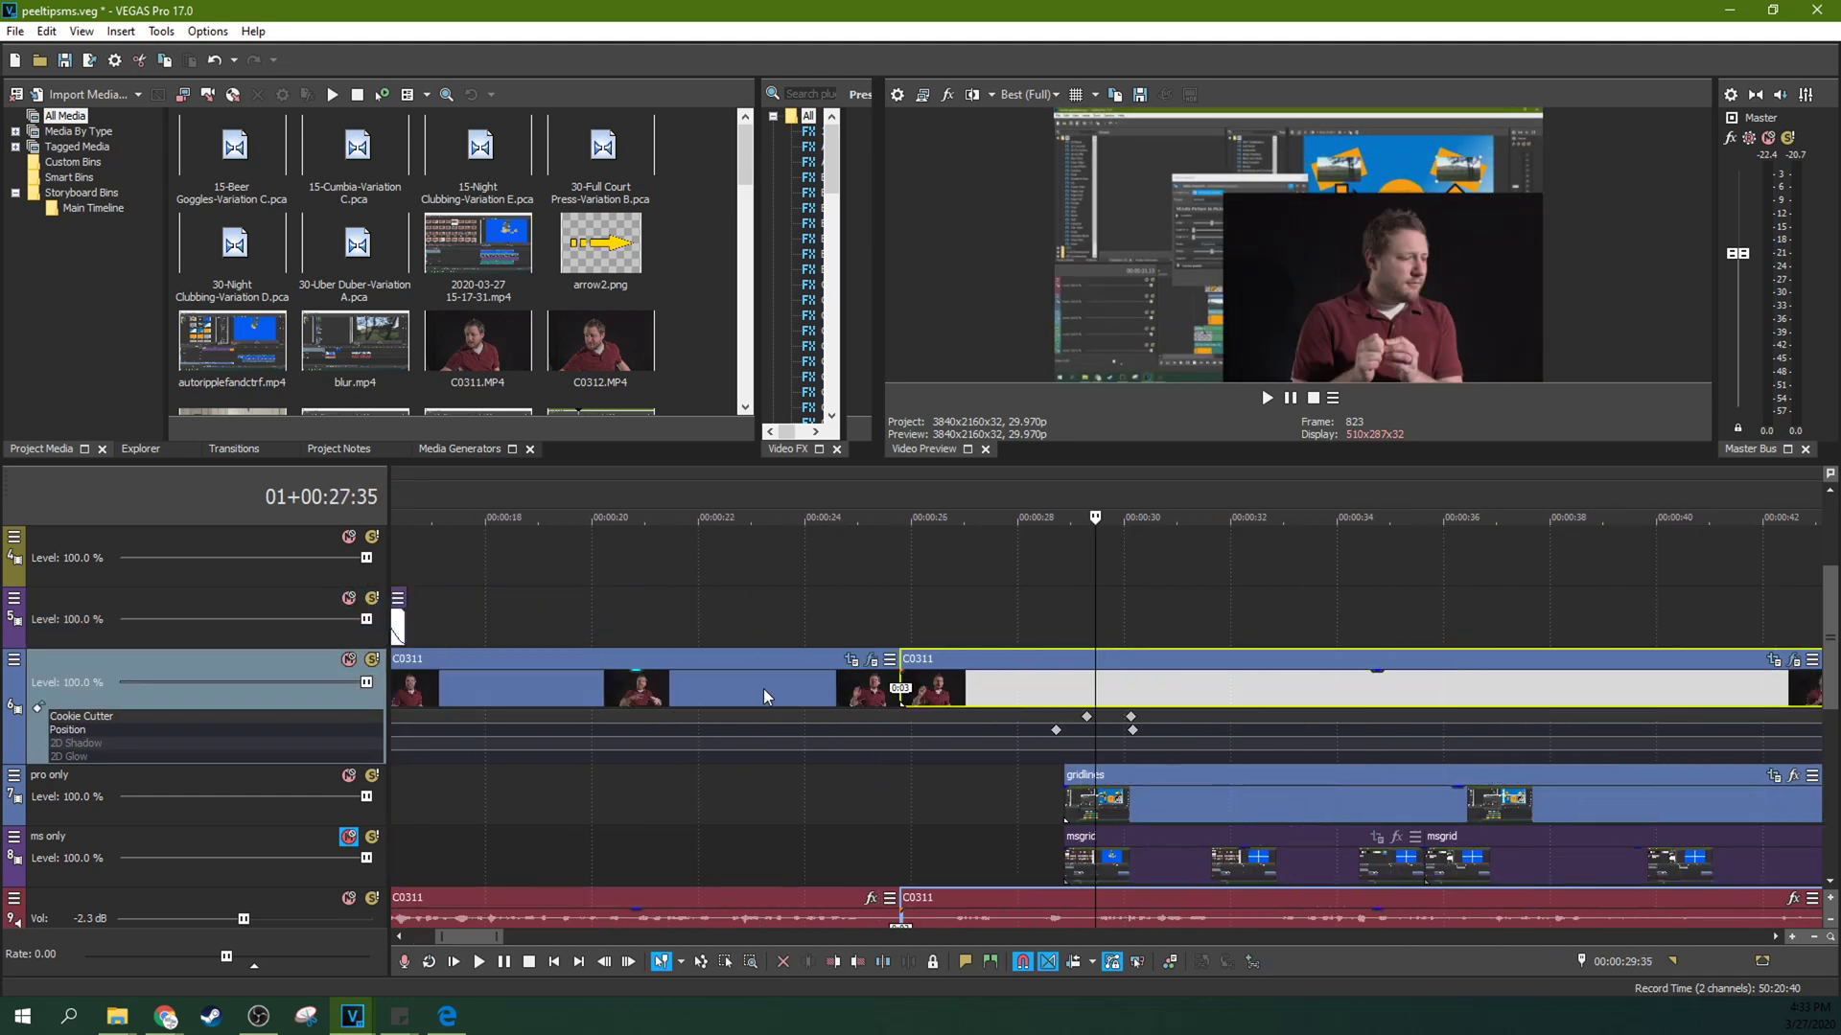
click(1087, 718)
scroll(1091, 725, down, 3)
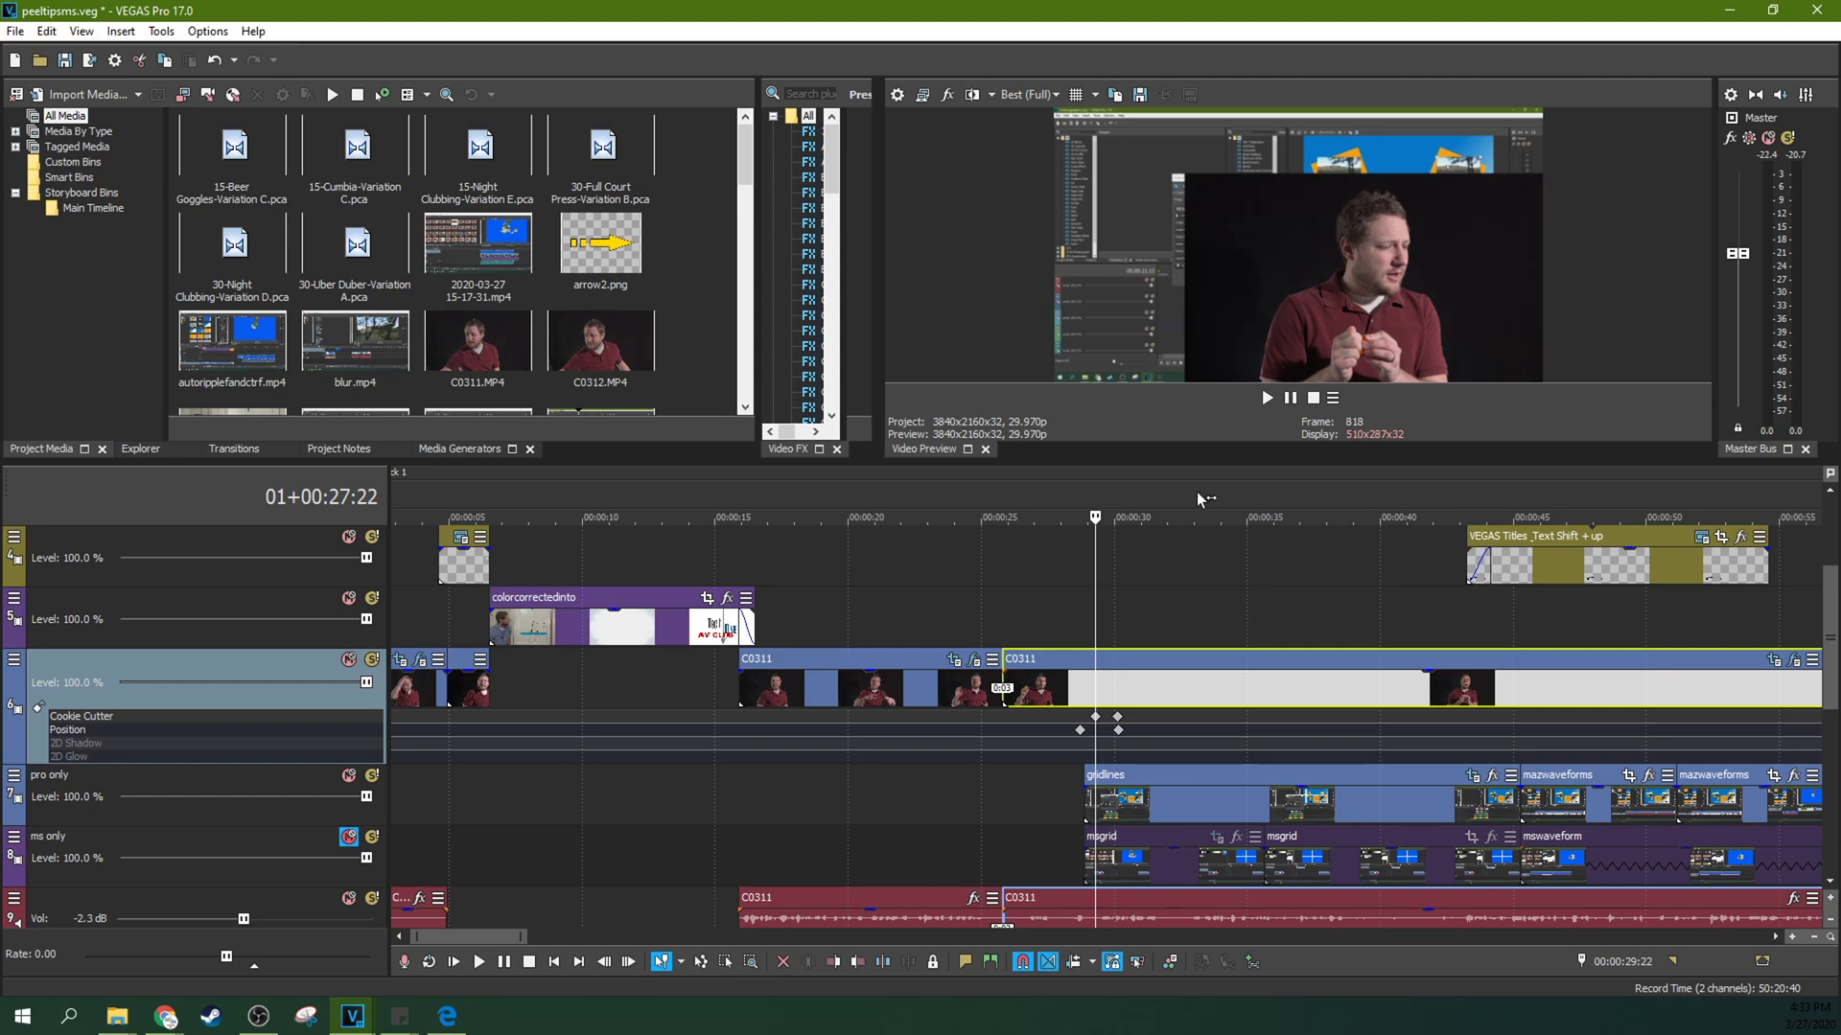
scroll(1194, 537, down, 3)
scroll(1180, 709, down, 3)
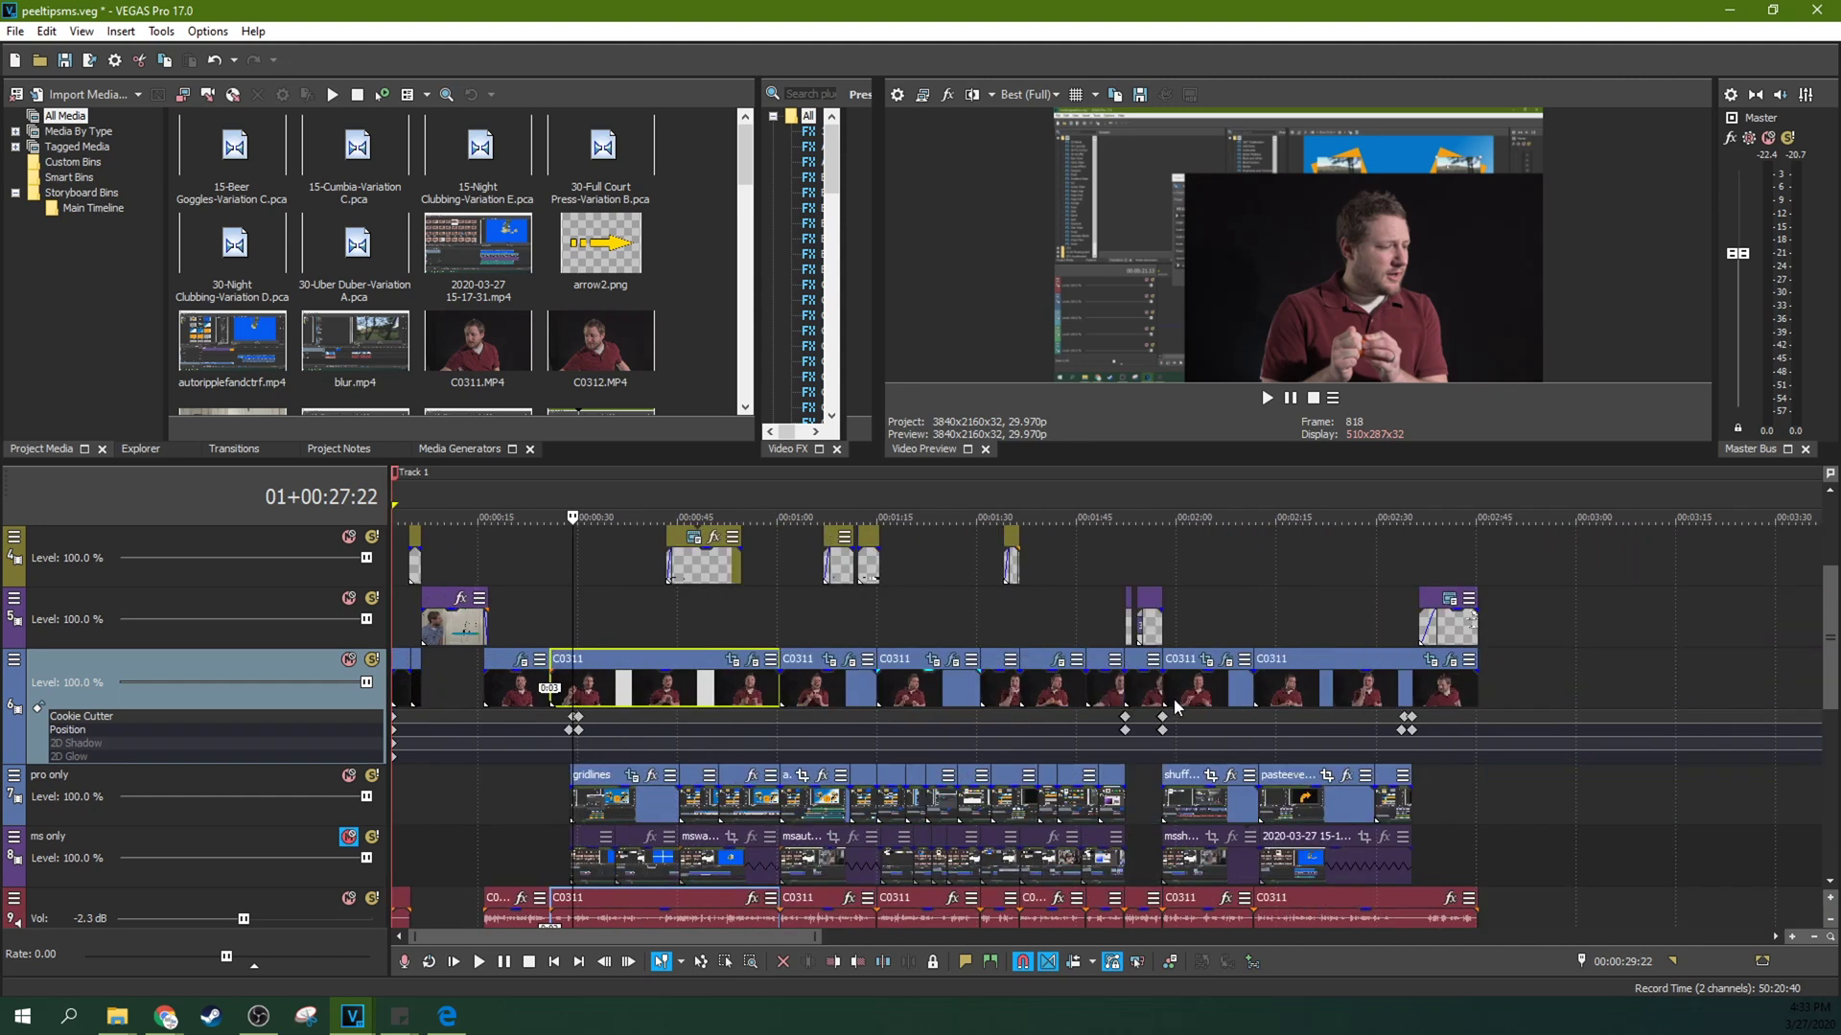
click(1126, 728)
double_click(1125, 728)
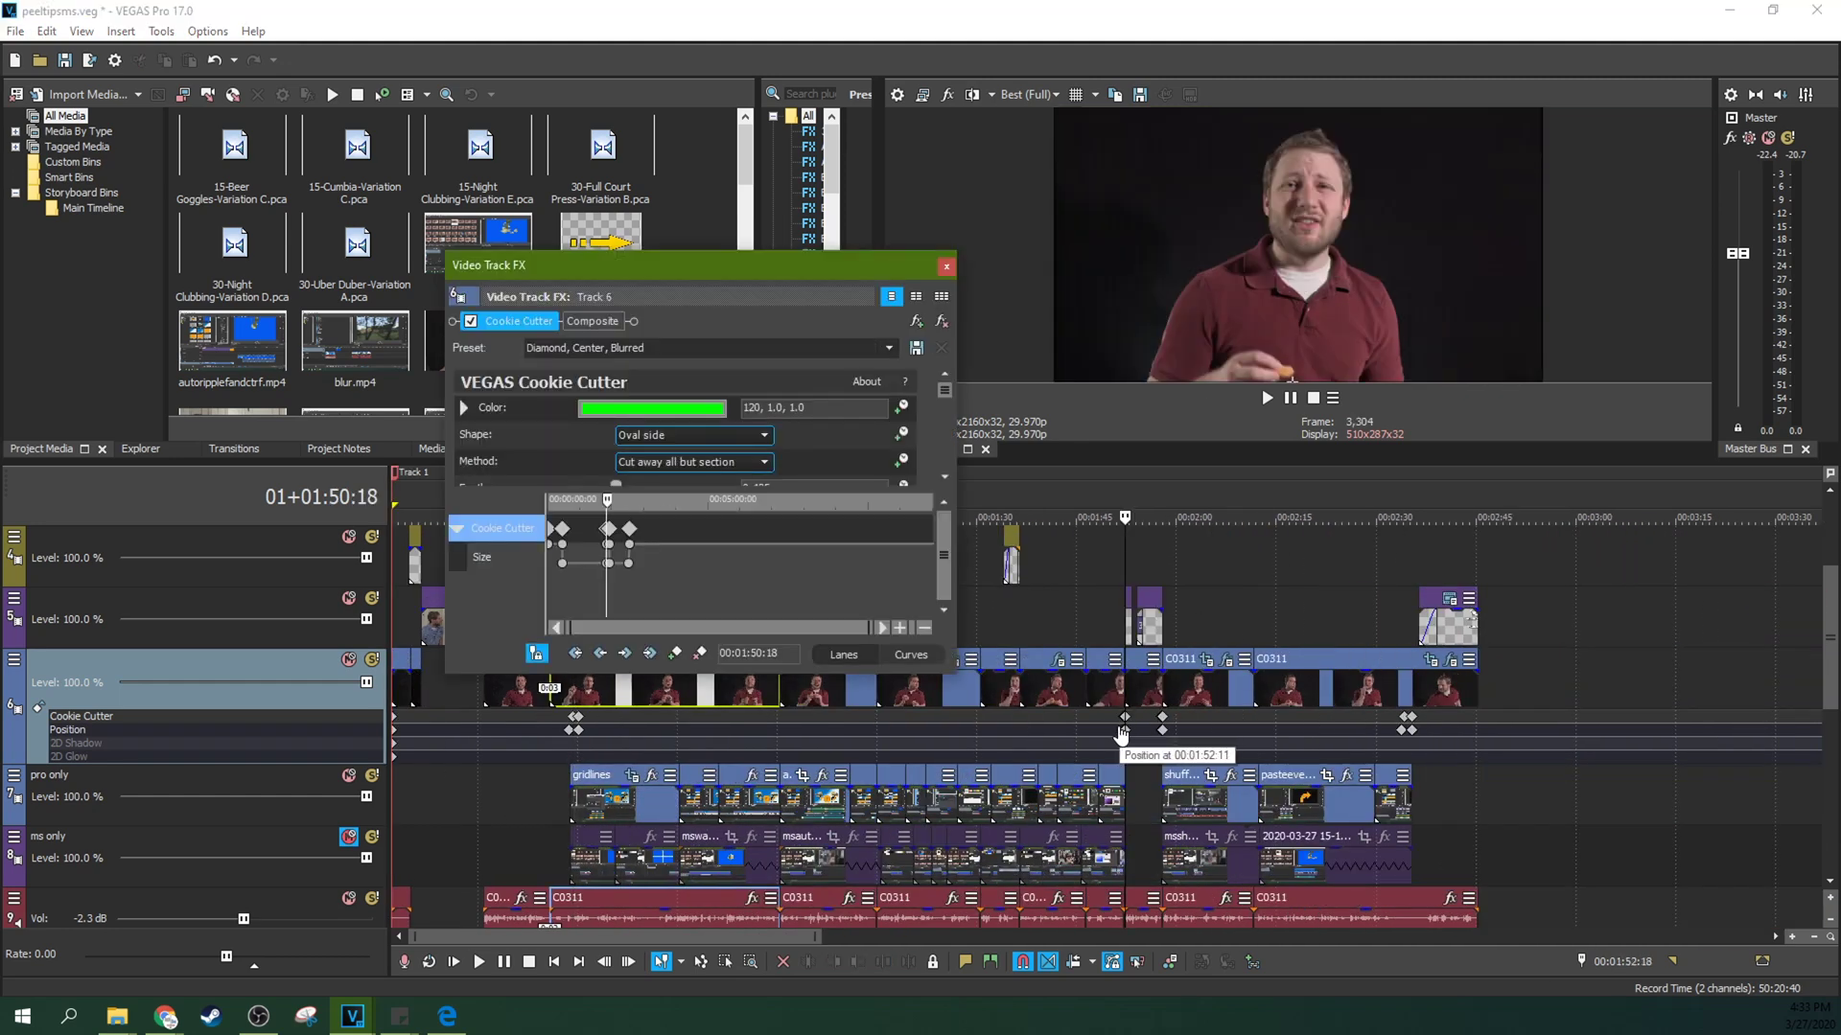
click(1162, 721)
scroll(1131, 612, up, 5)
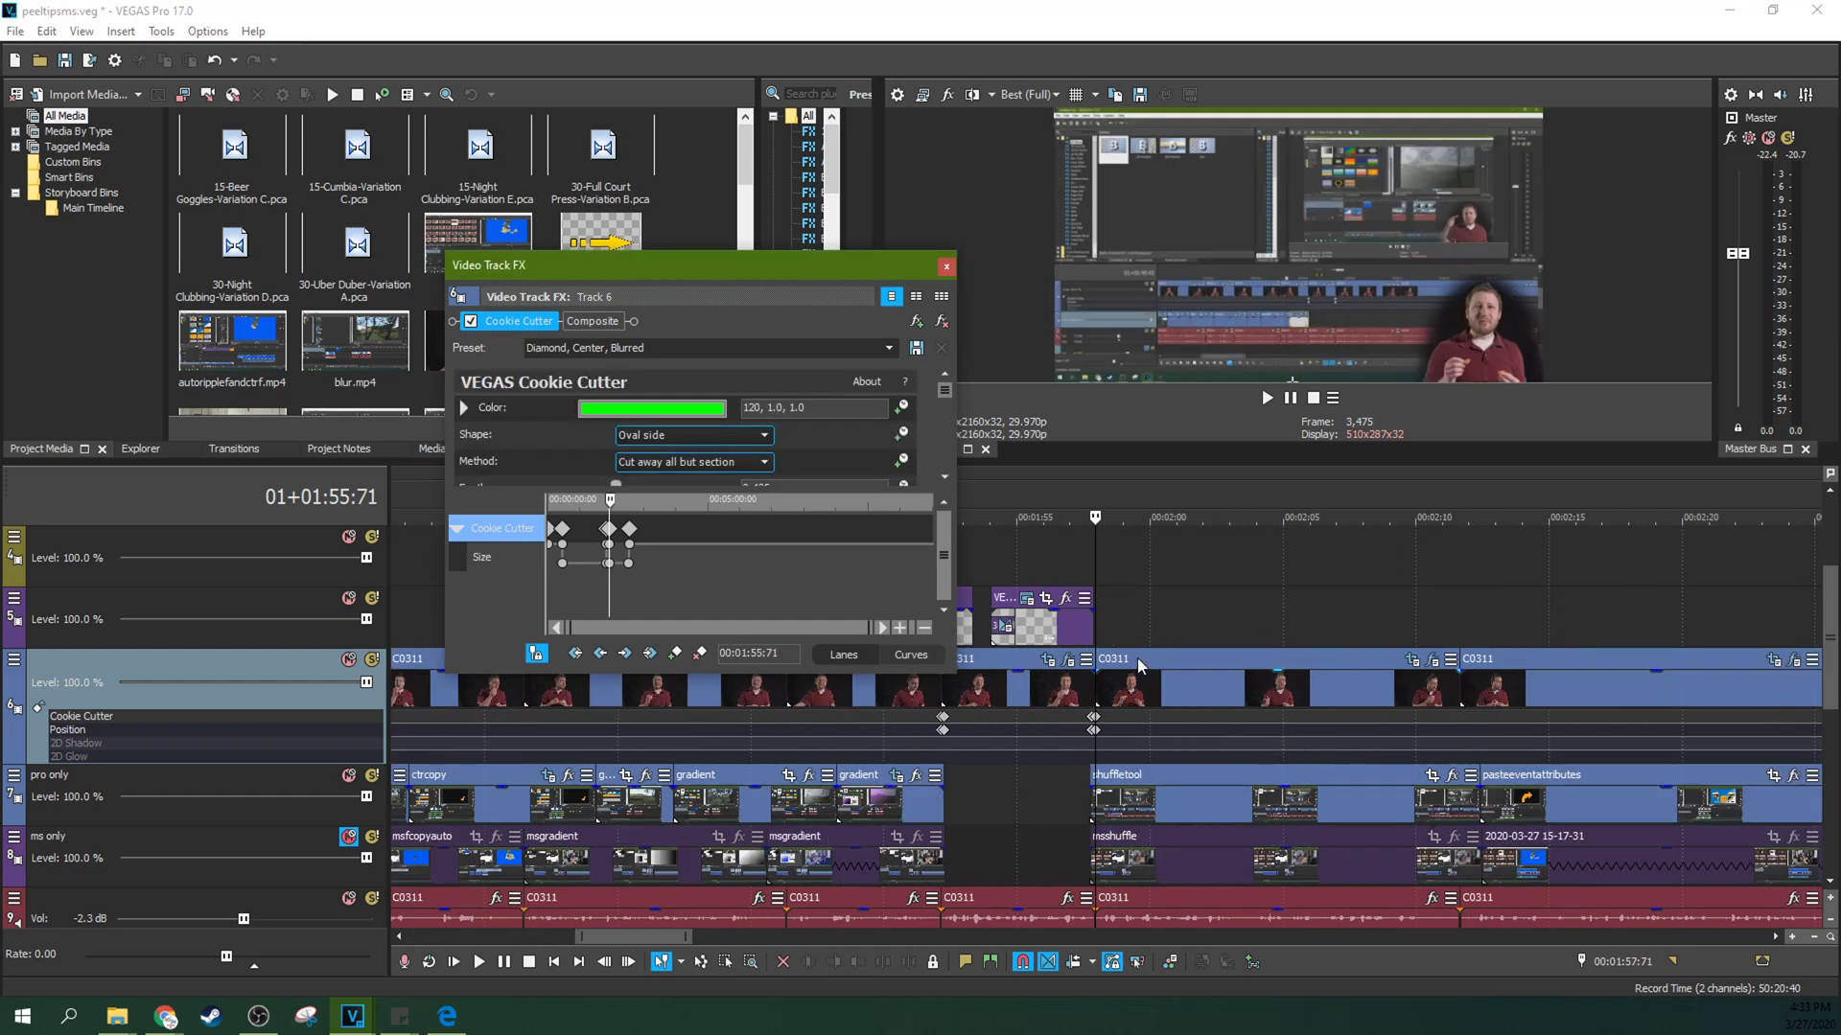
scroll(1129, 602, up, 5)
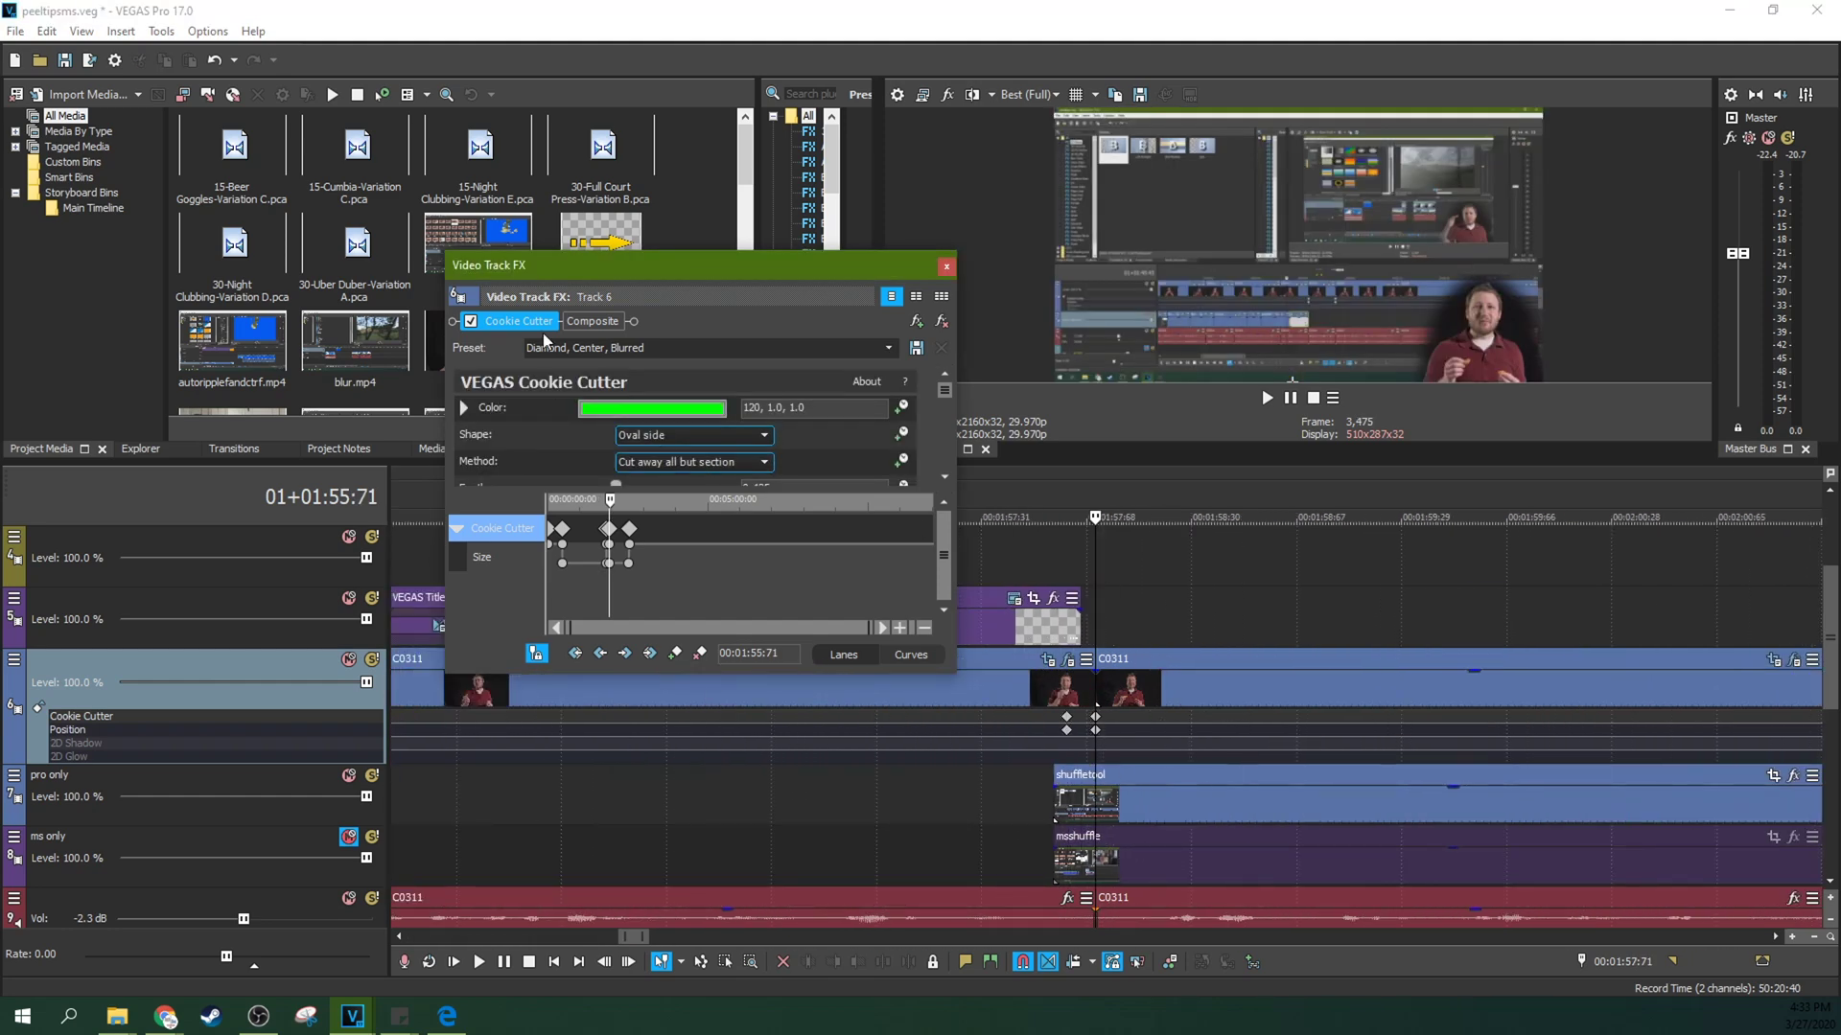
click(470, 323)
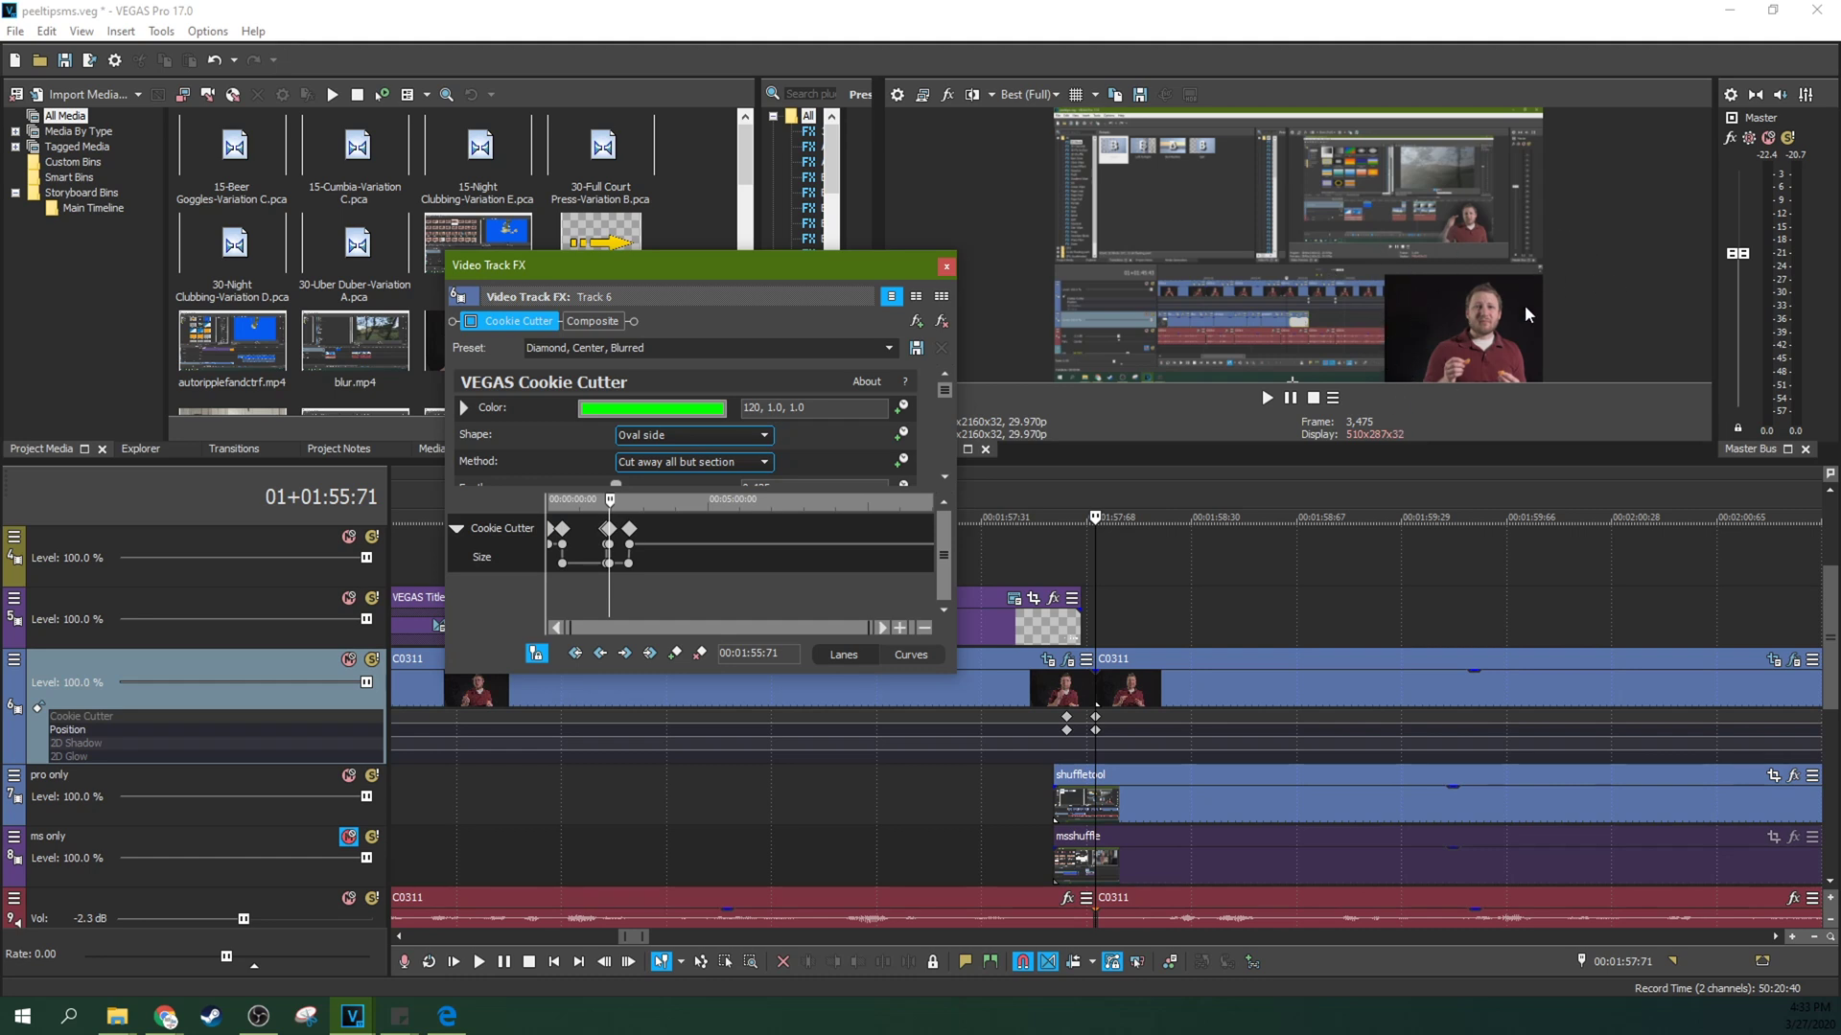
click(470, 322)
drag(939, 393, 614, 412)
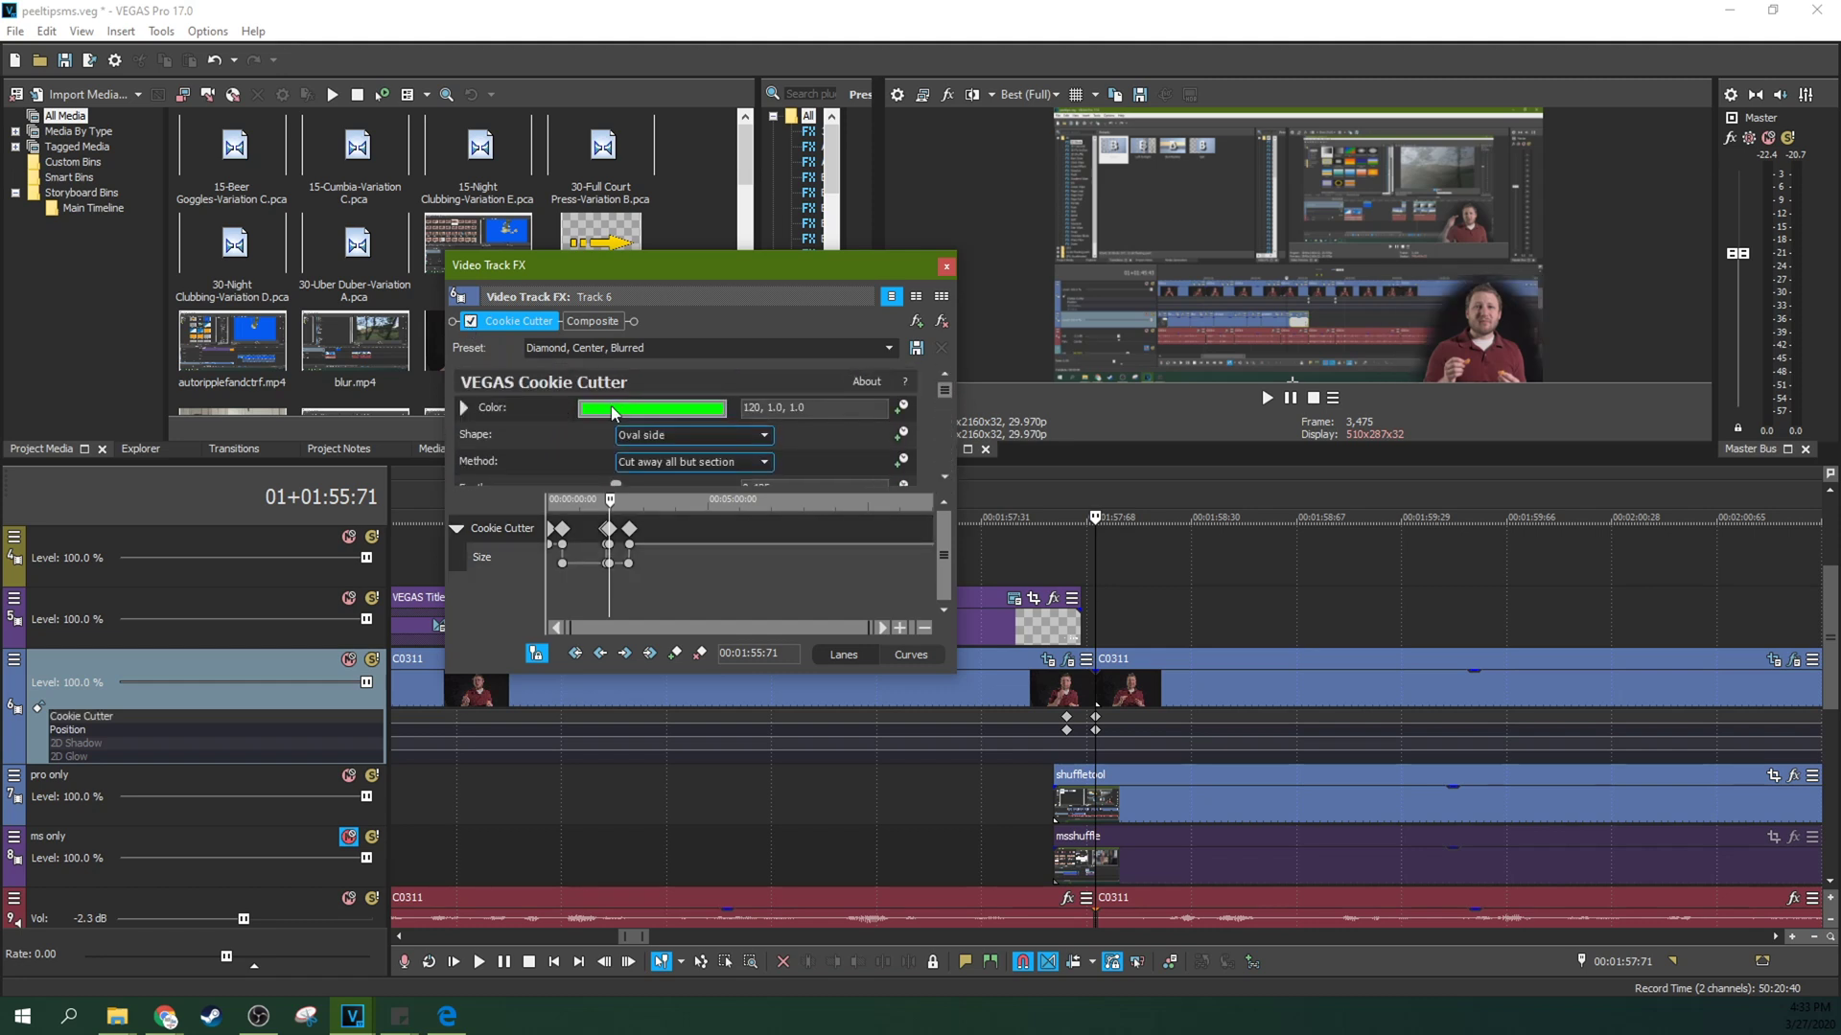
drag(942, 391, 942, 395)
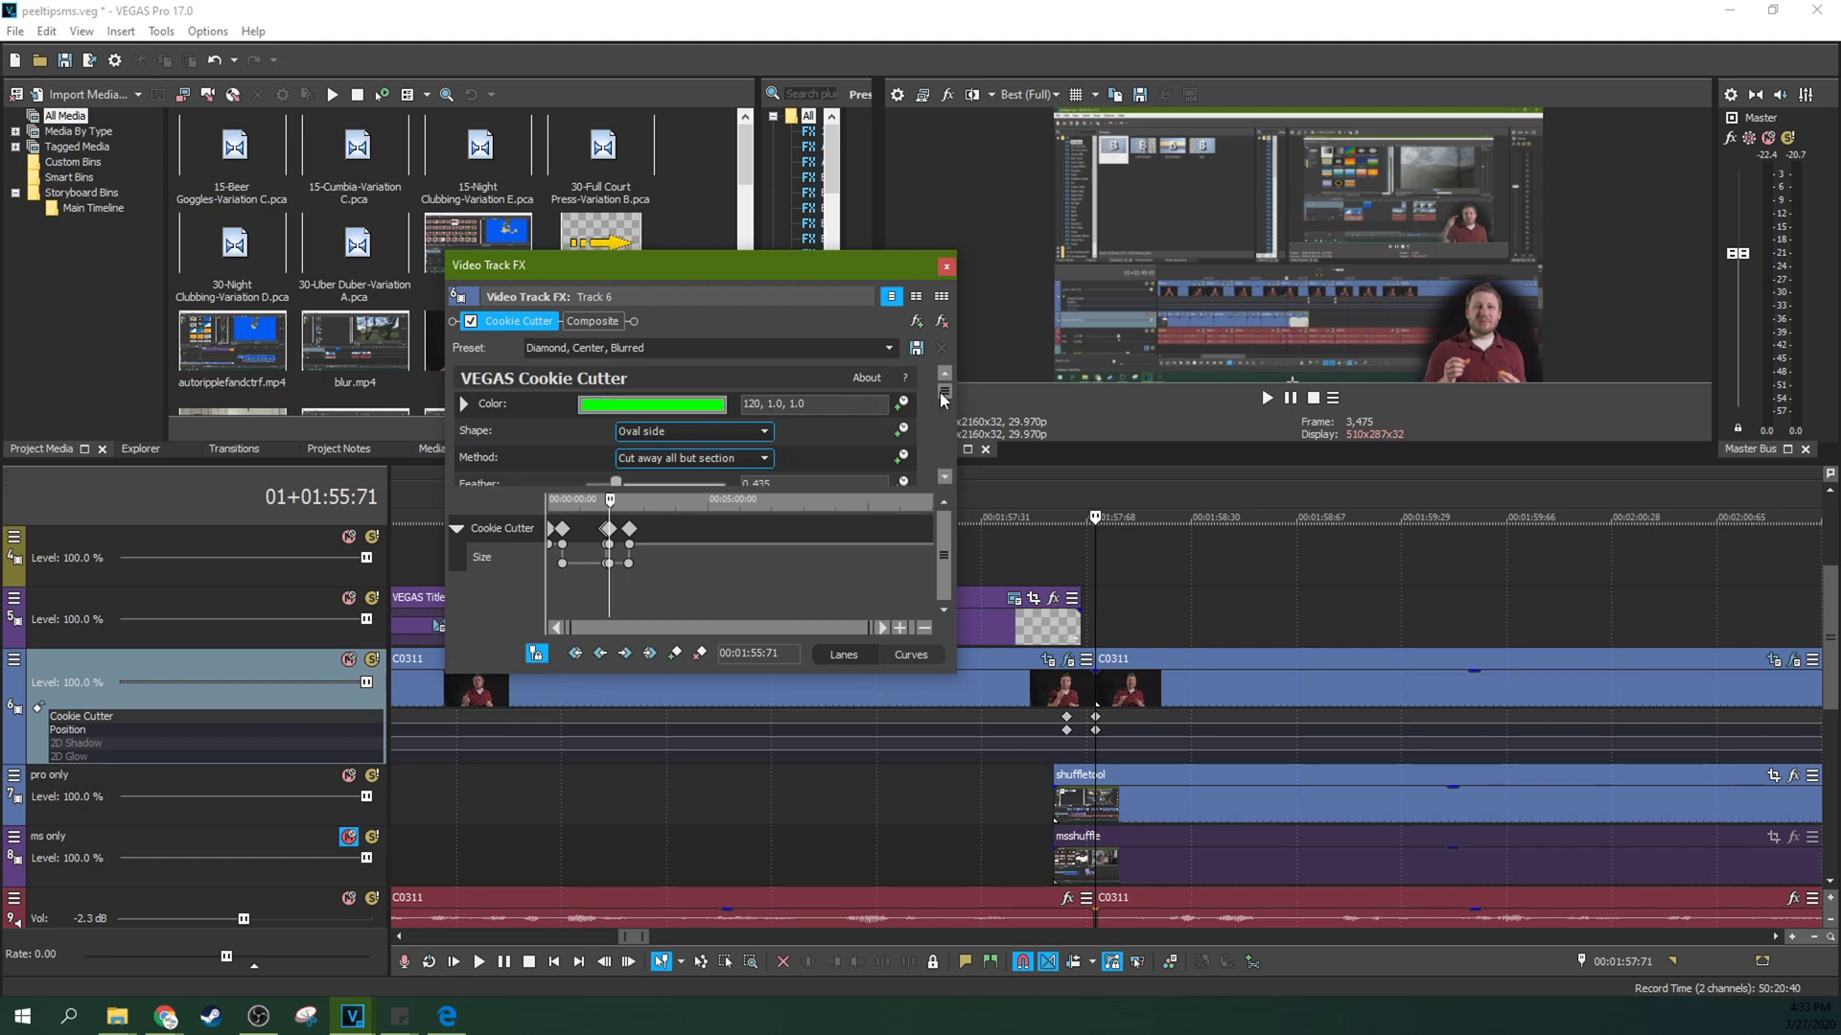
drag(939, 393, 937, 466)
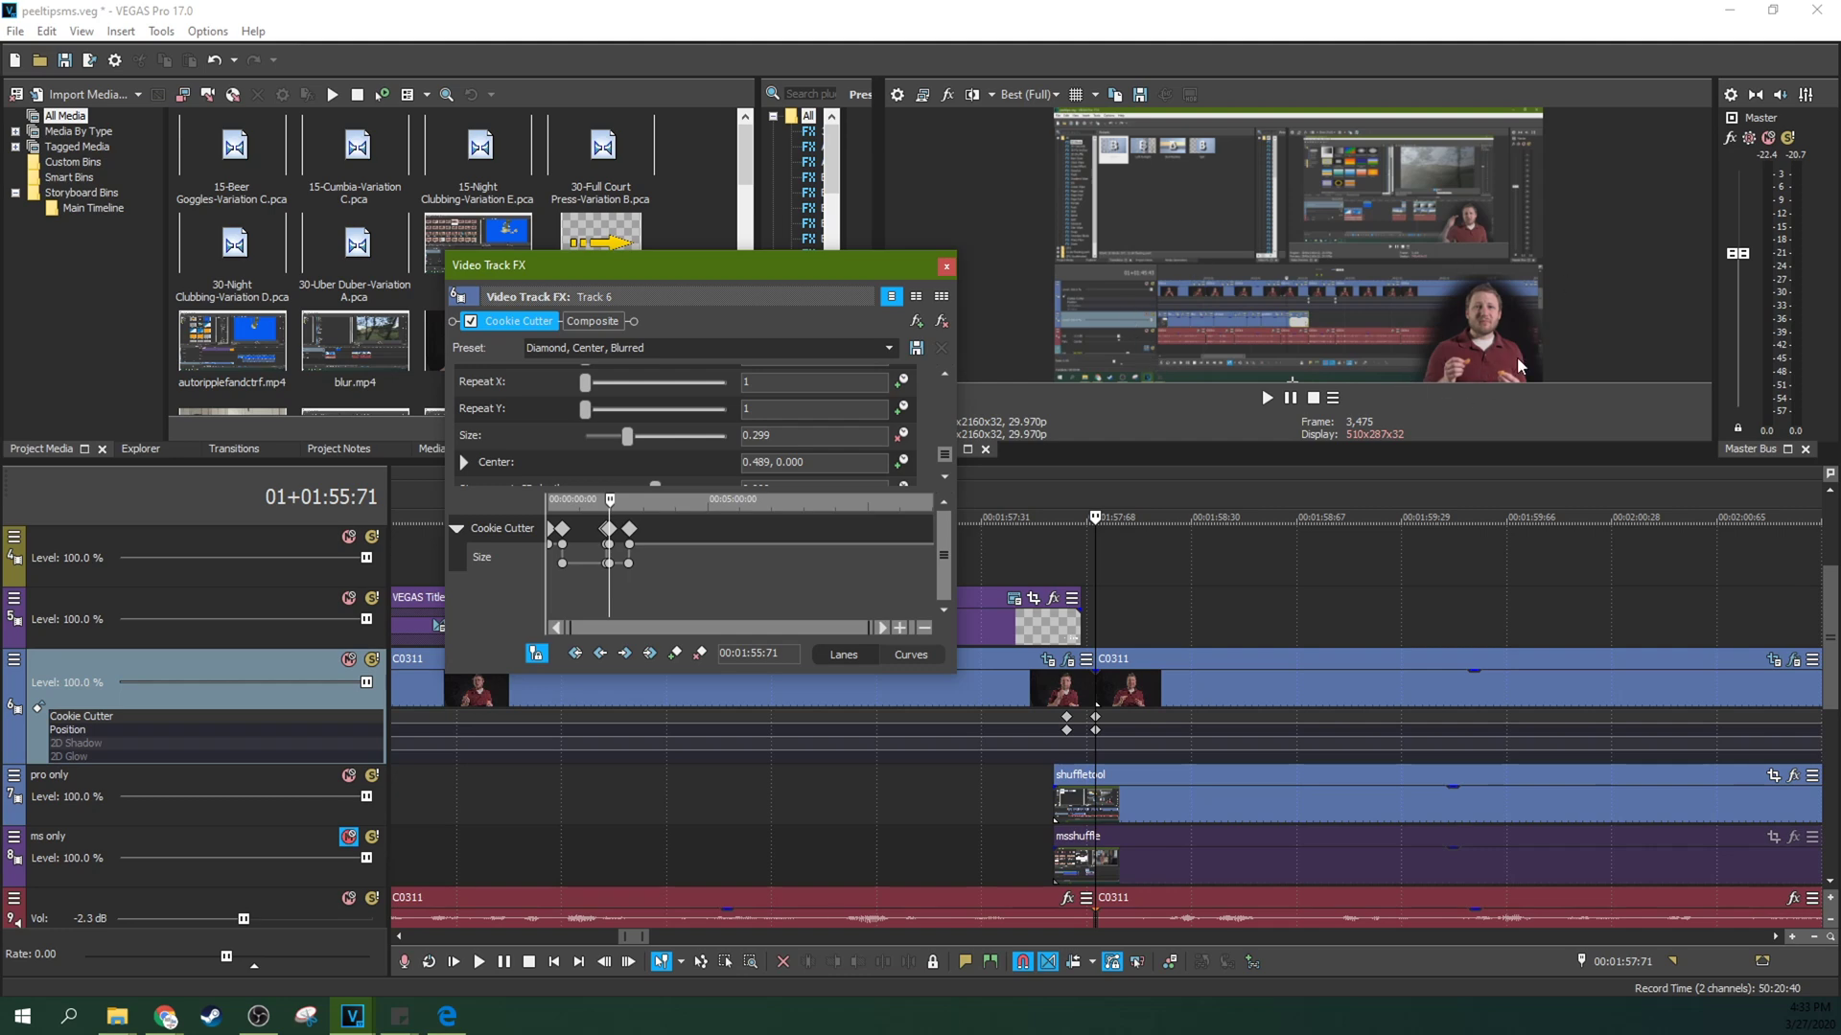
click(945, 268)
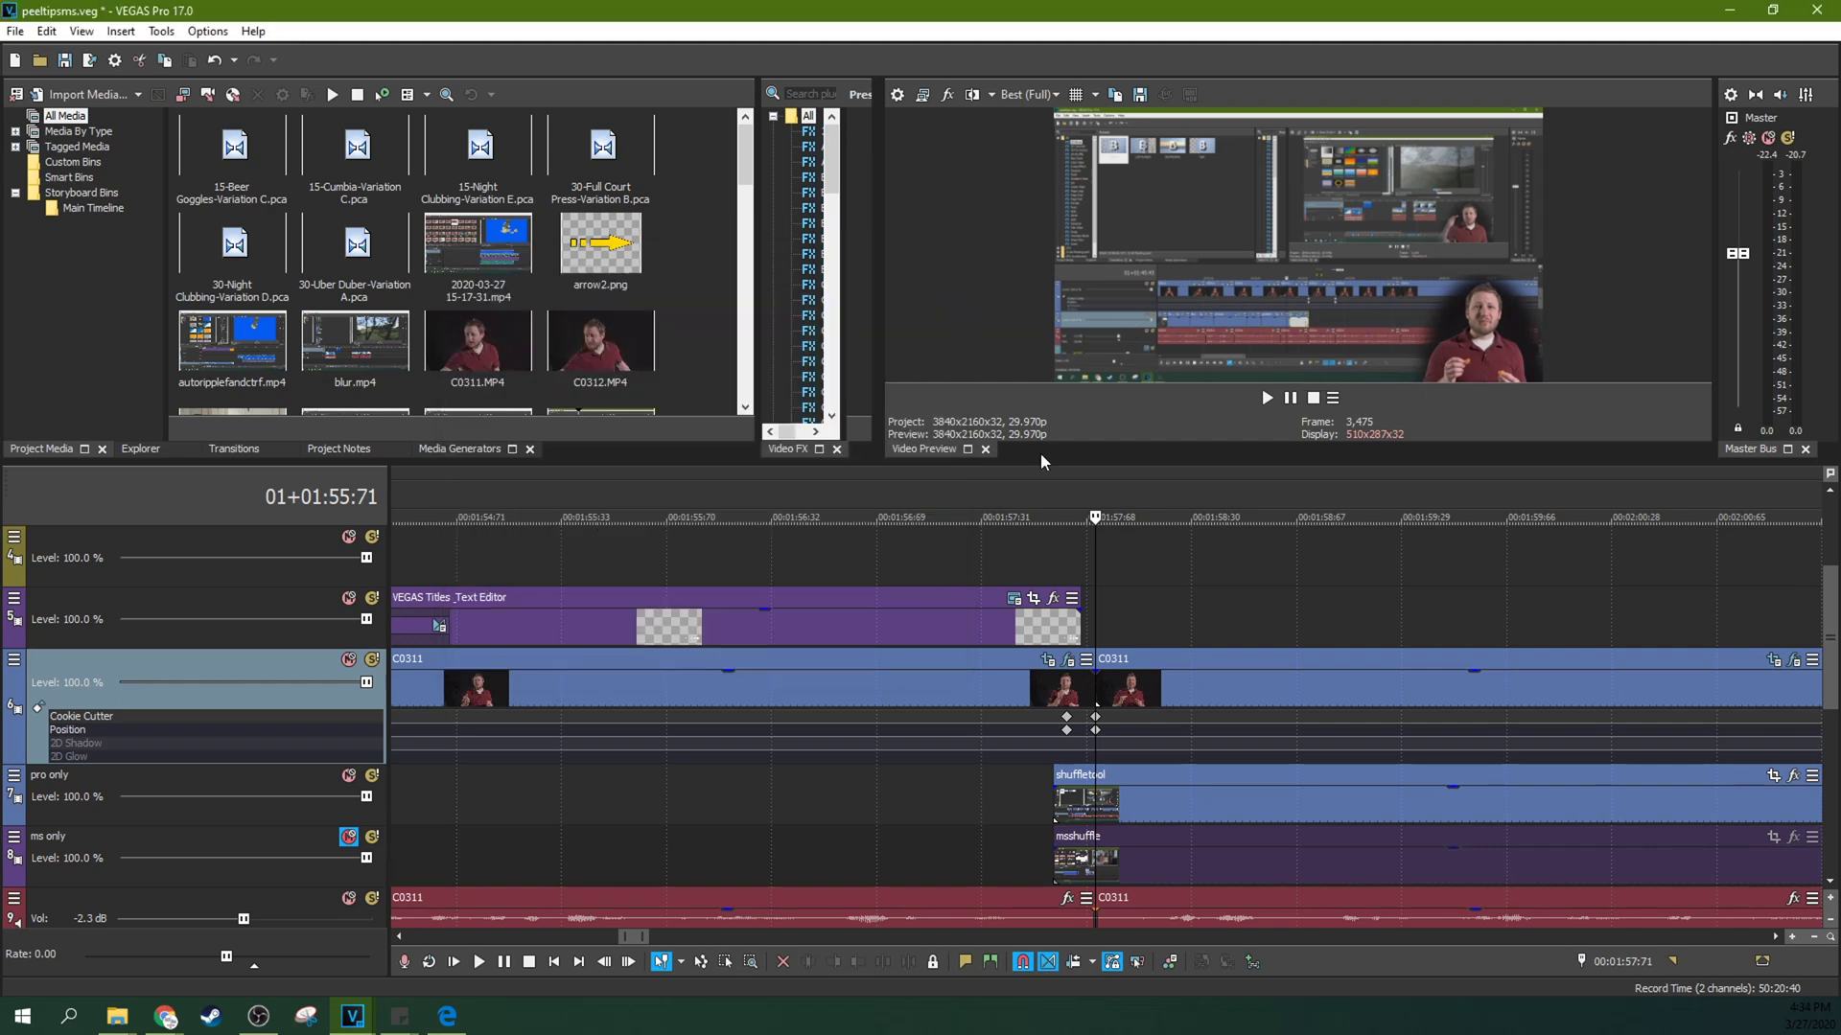
scroll(1142, 572, down, 10)
- Inspect the patrons title clip's generator settings near 02:39, keeping its preset unchanged
click(1288, 584)
scroll(1289, 584, down, 3)
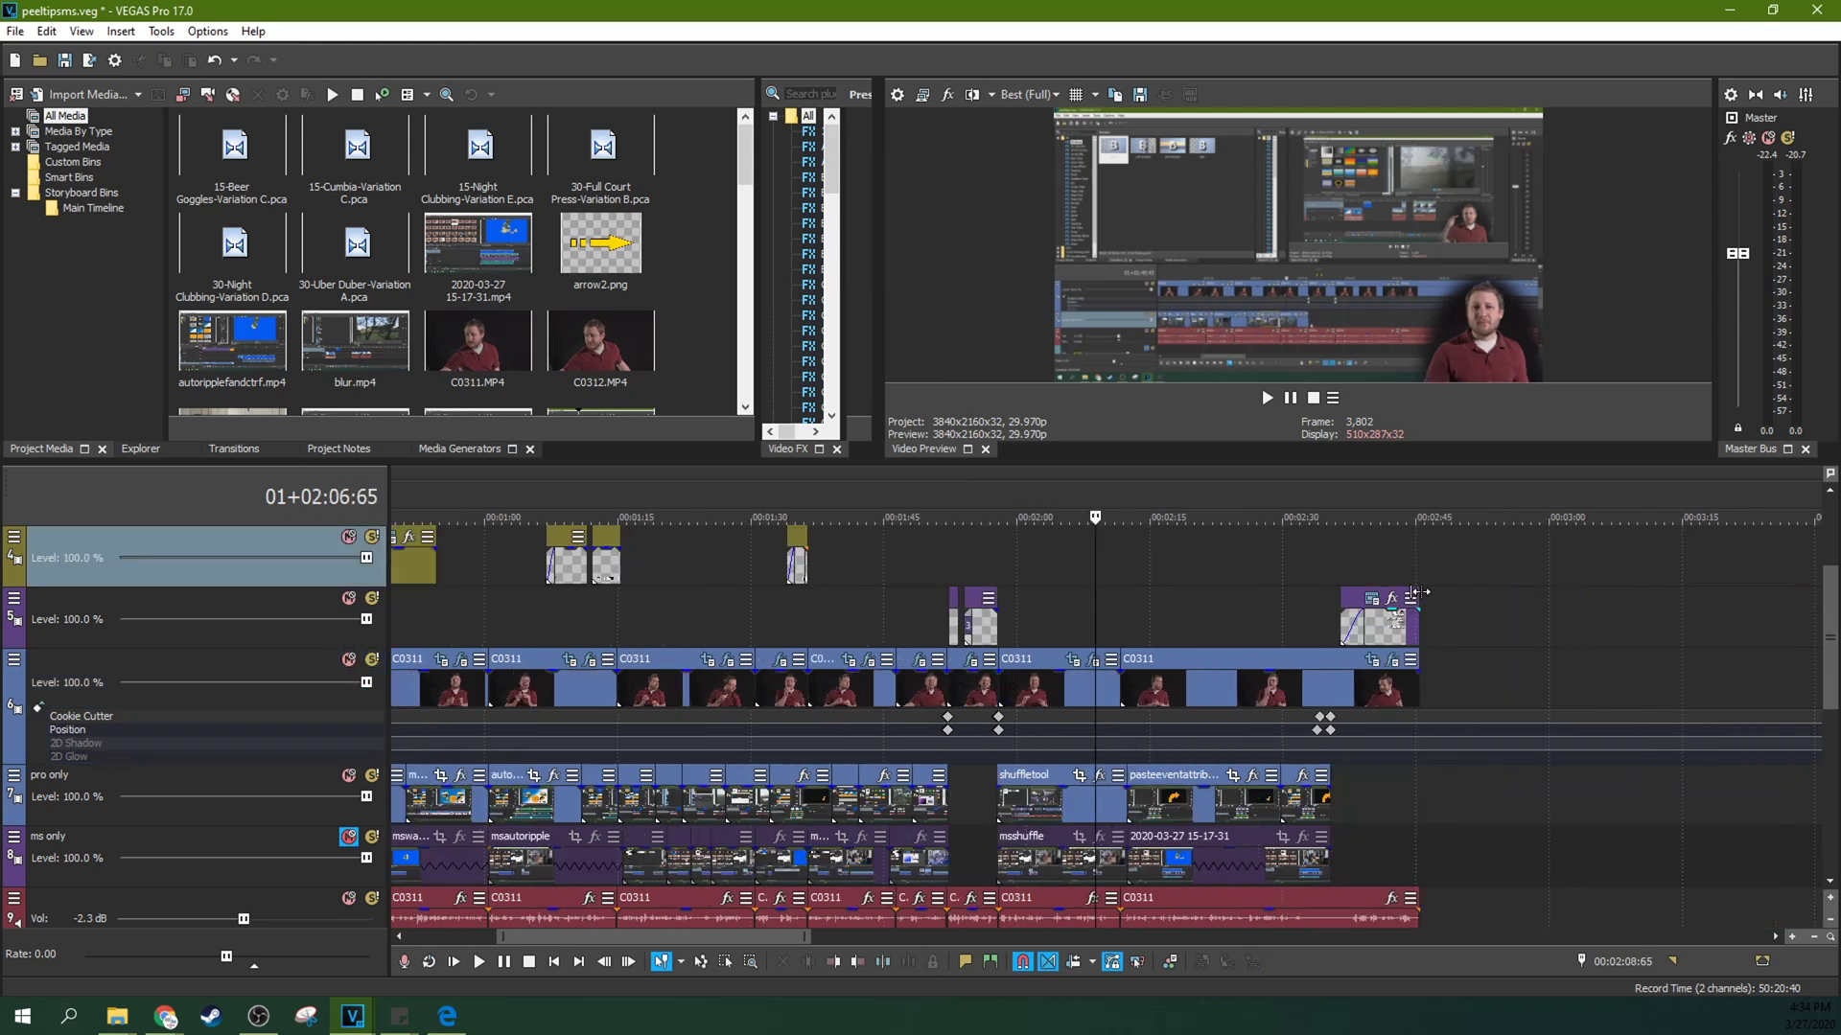
click(1386, 626)
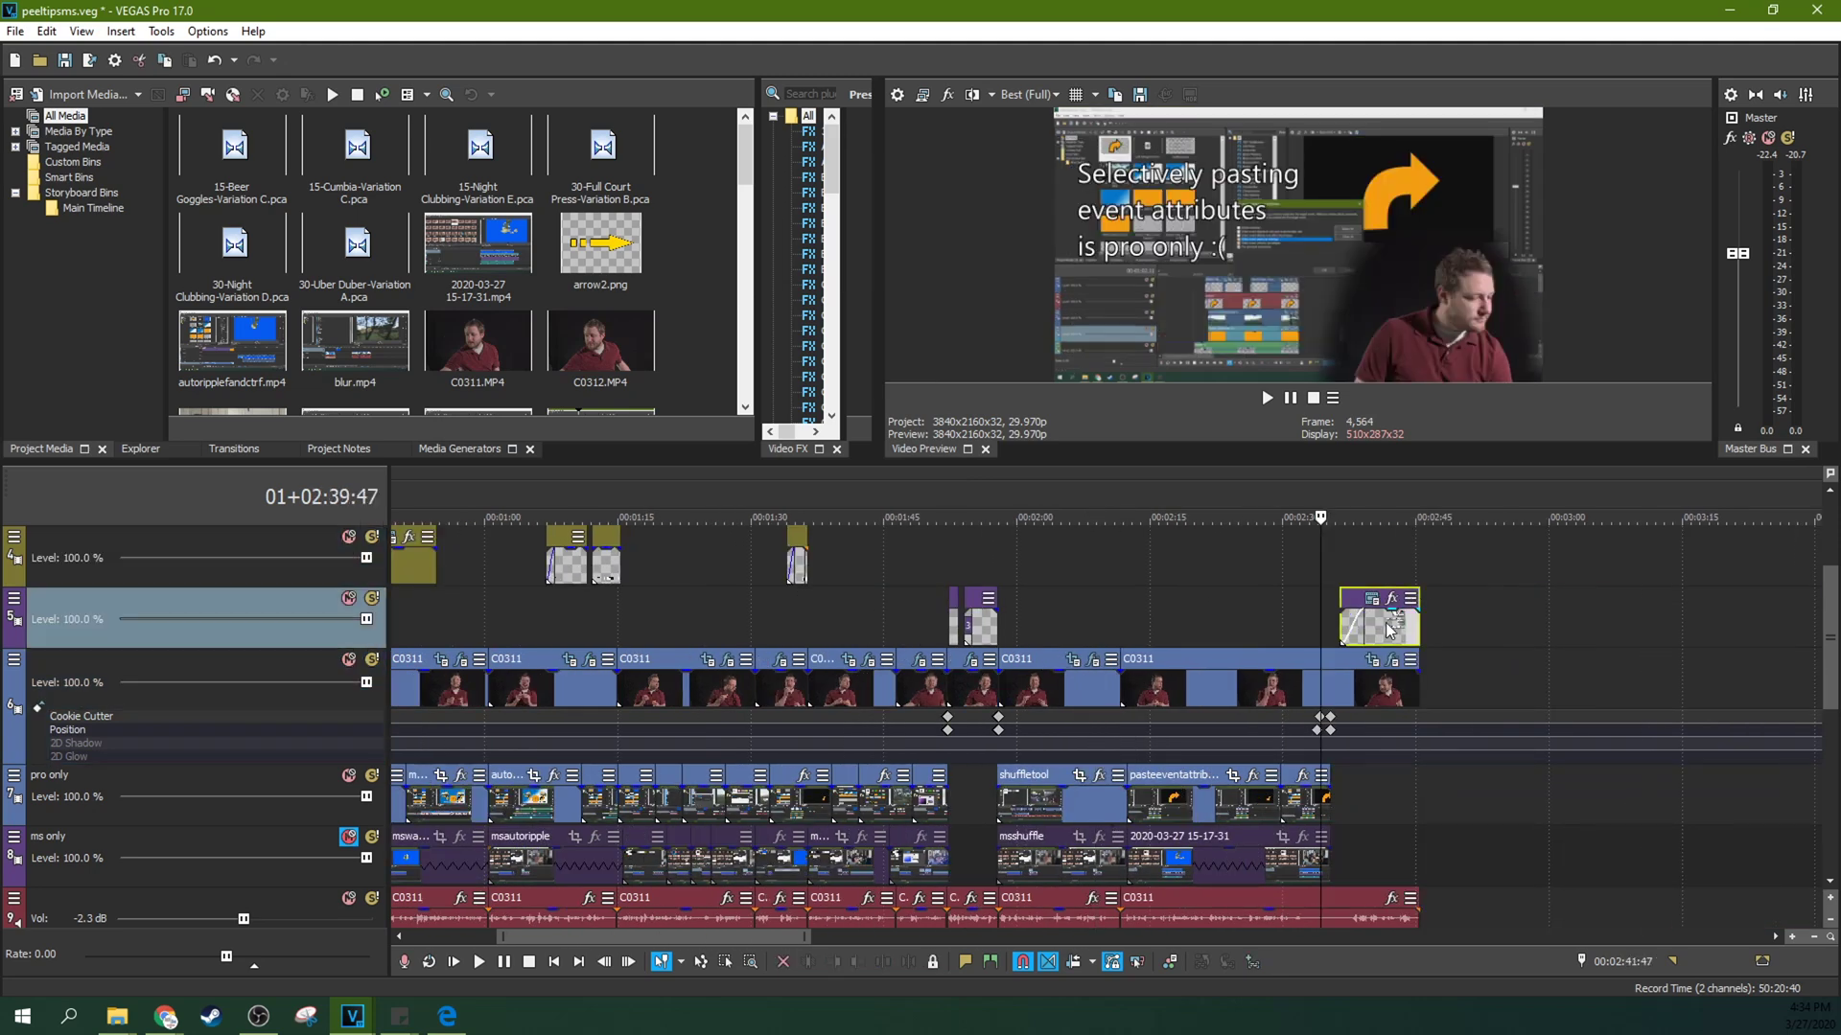
scroll(1389, 630, up, 3)
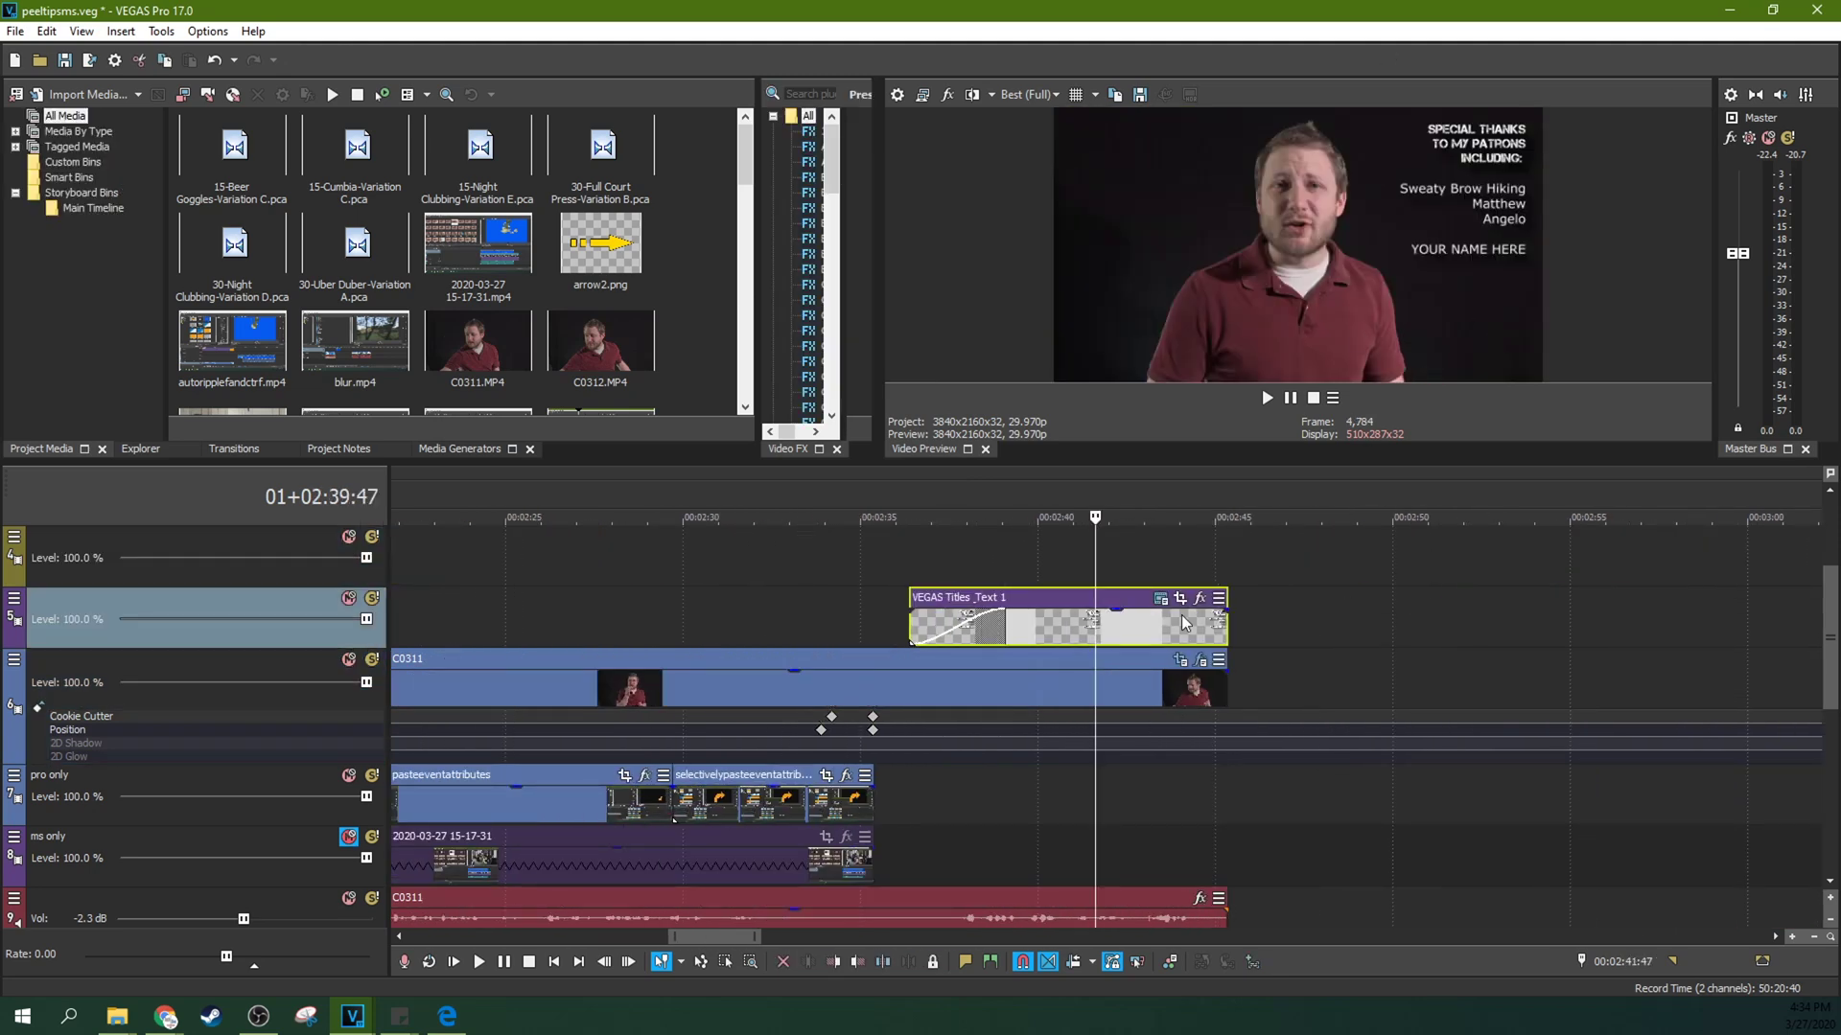
click(1161, 600)
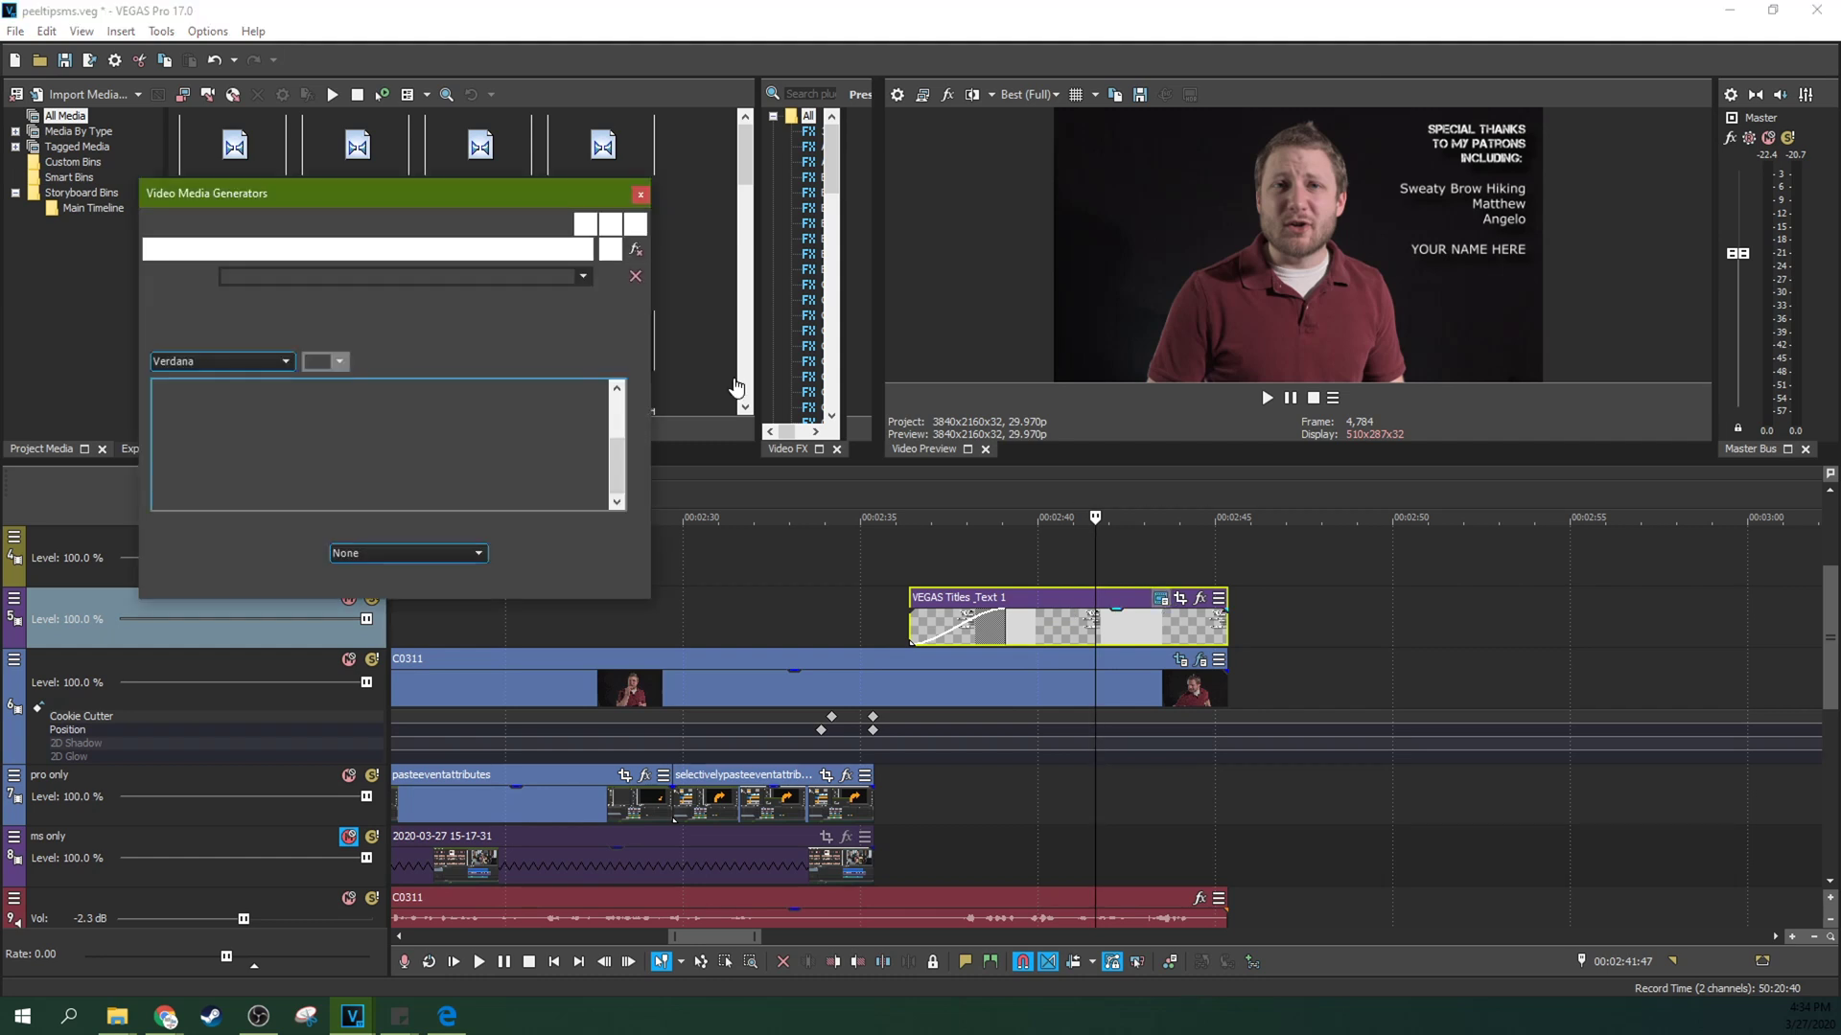
click(582, 274)
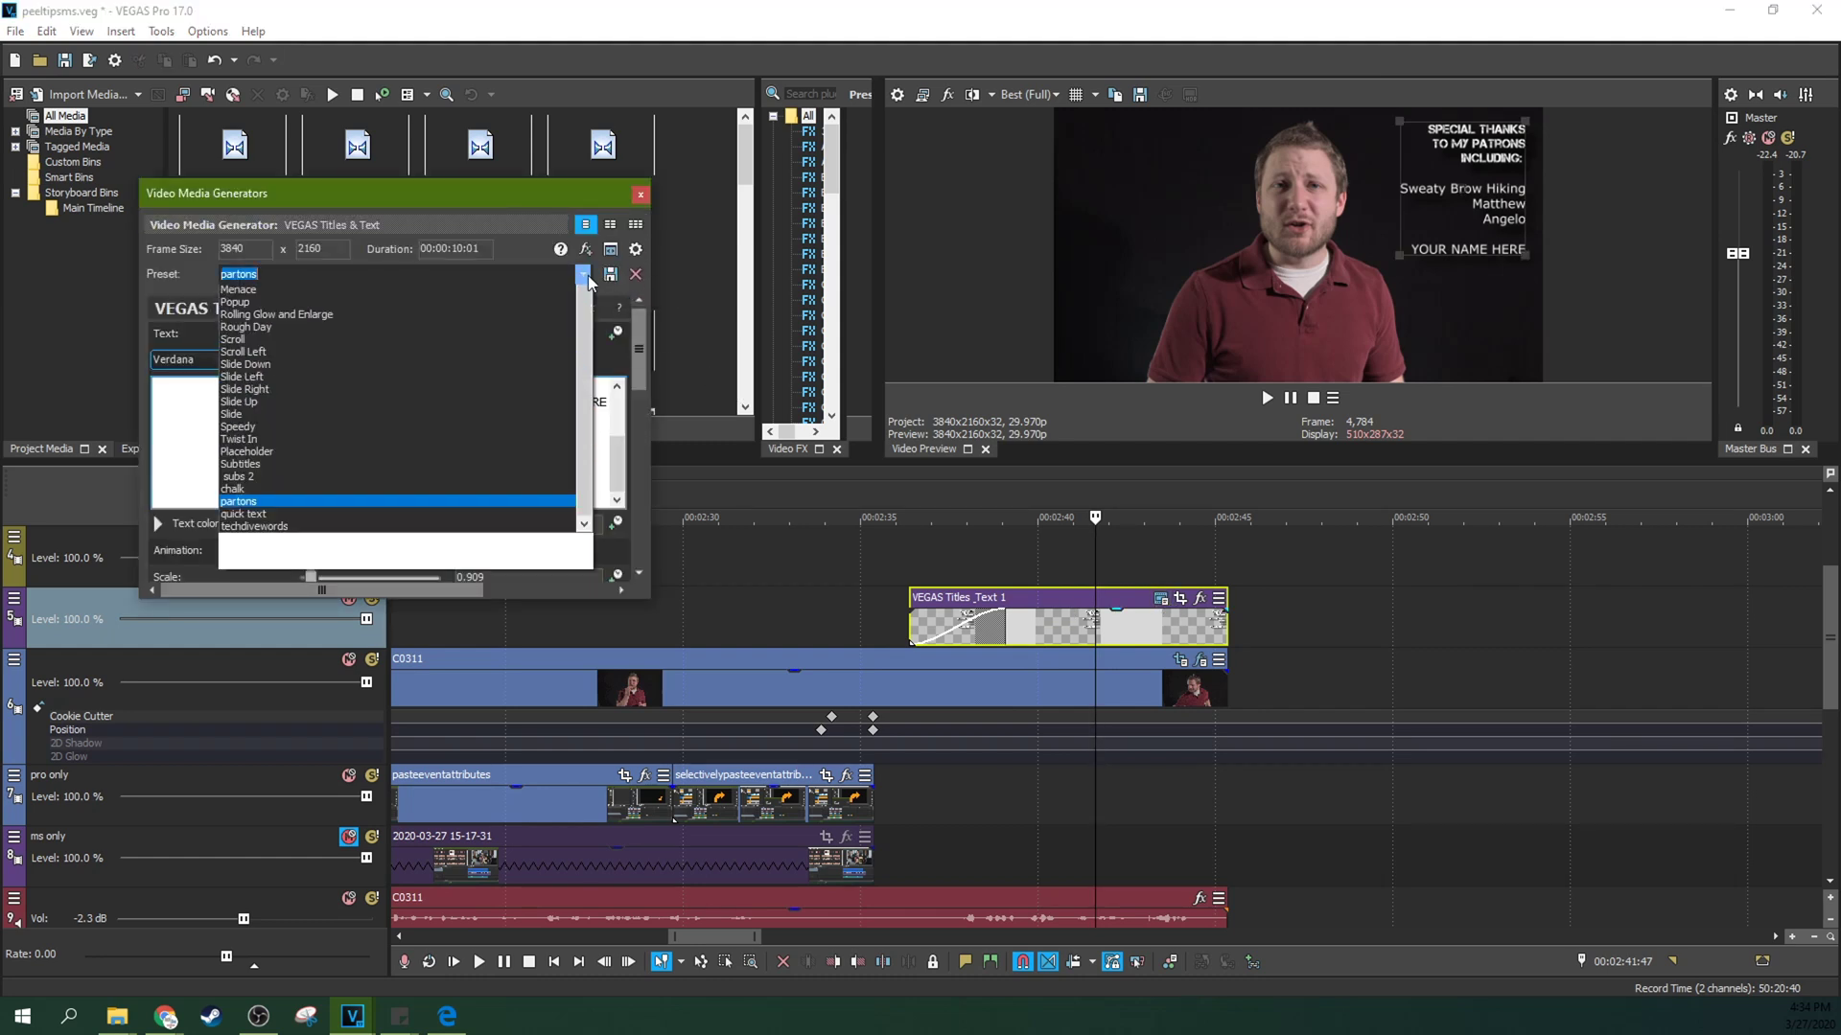
click(196, 280)
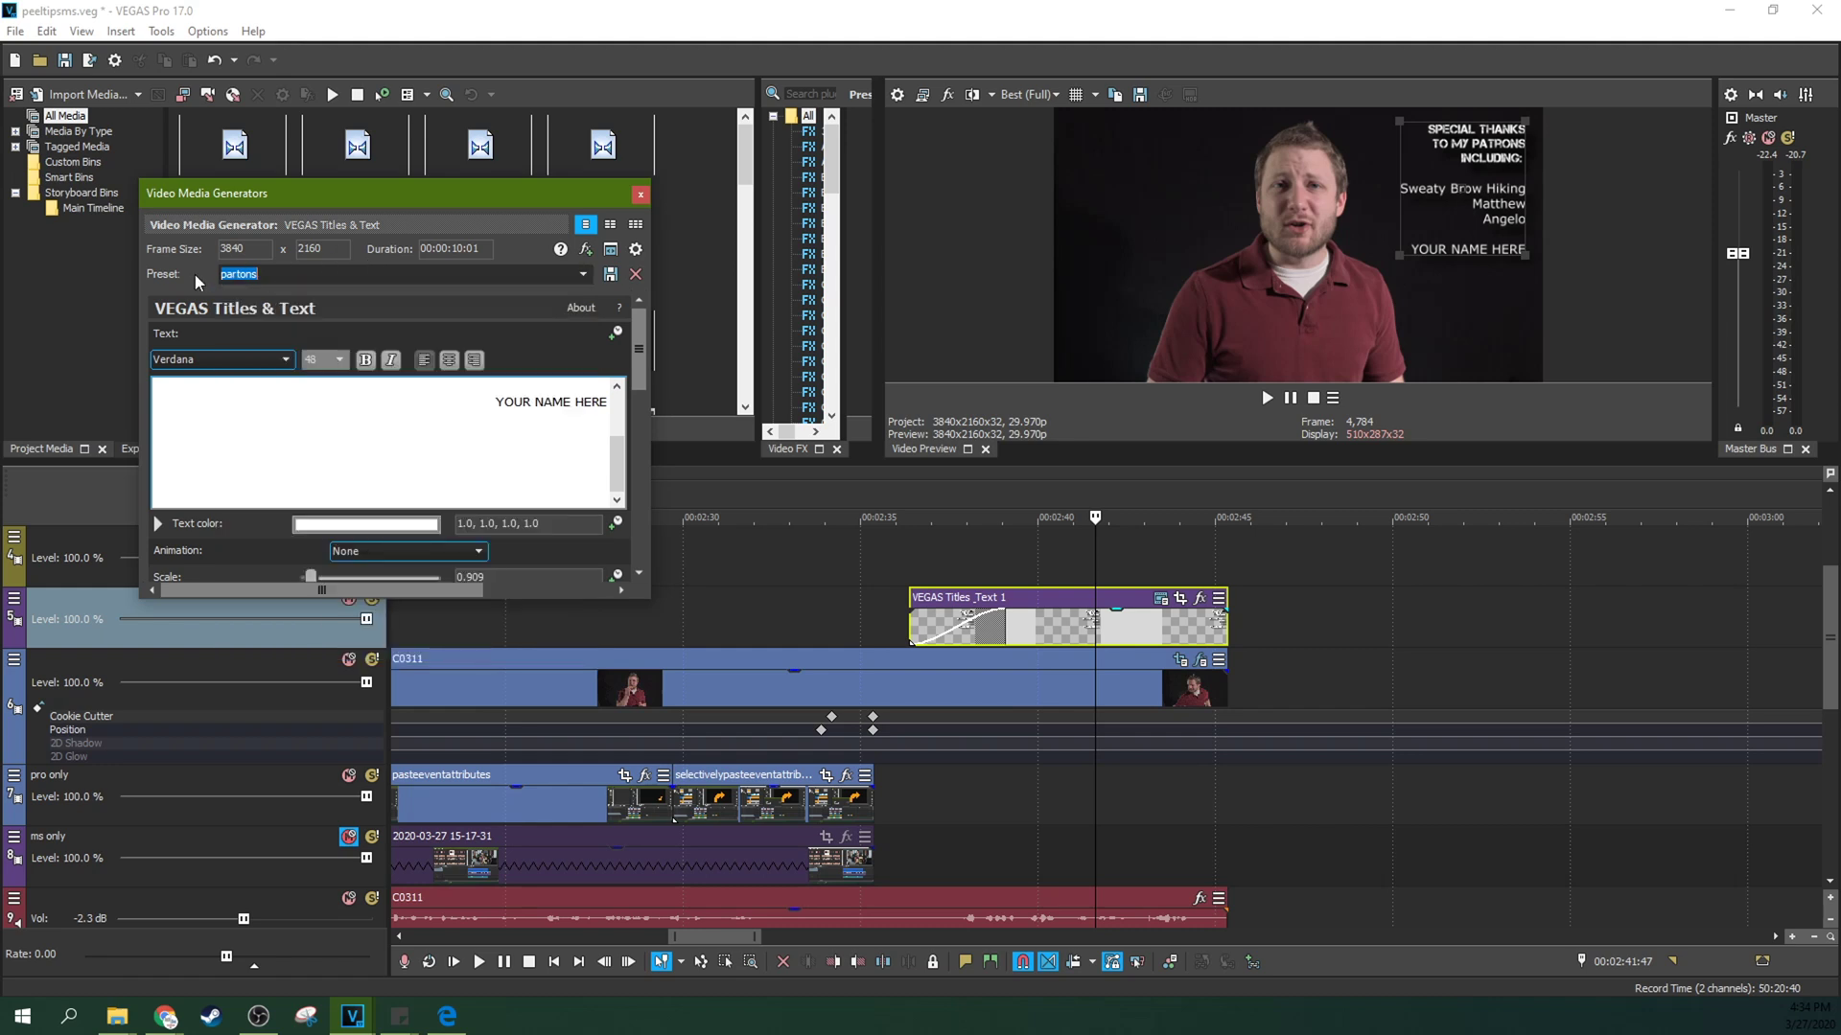
click(642, 197)
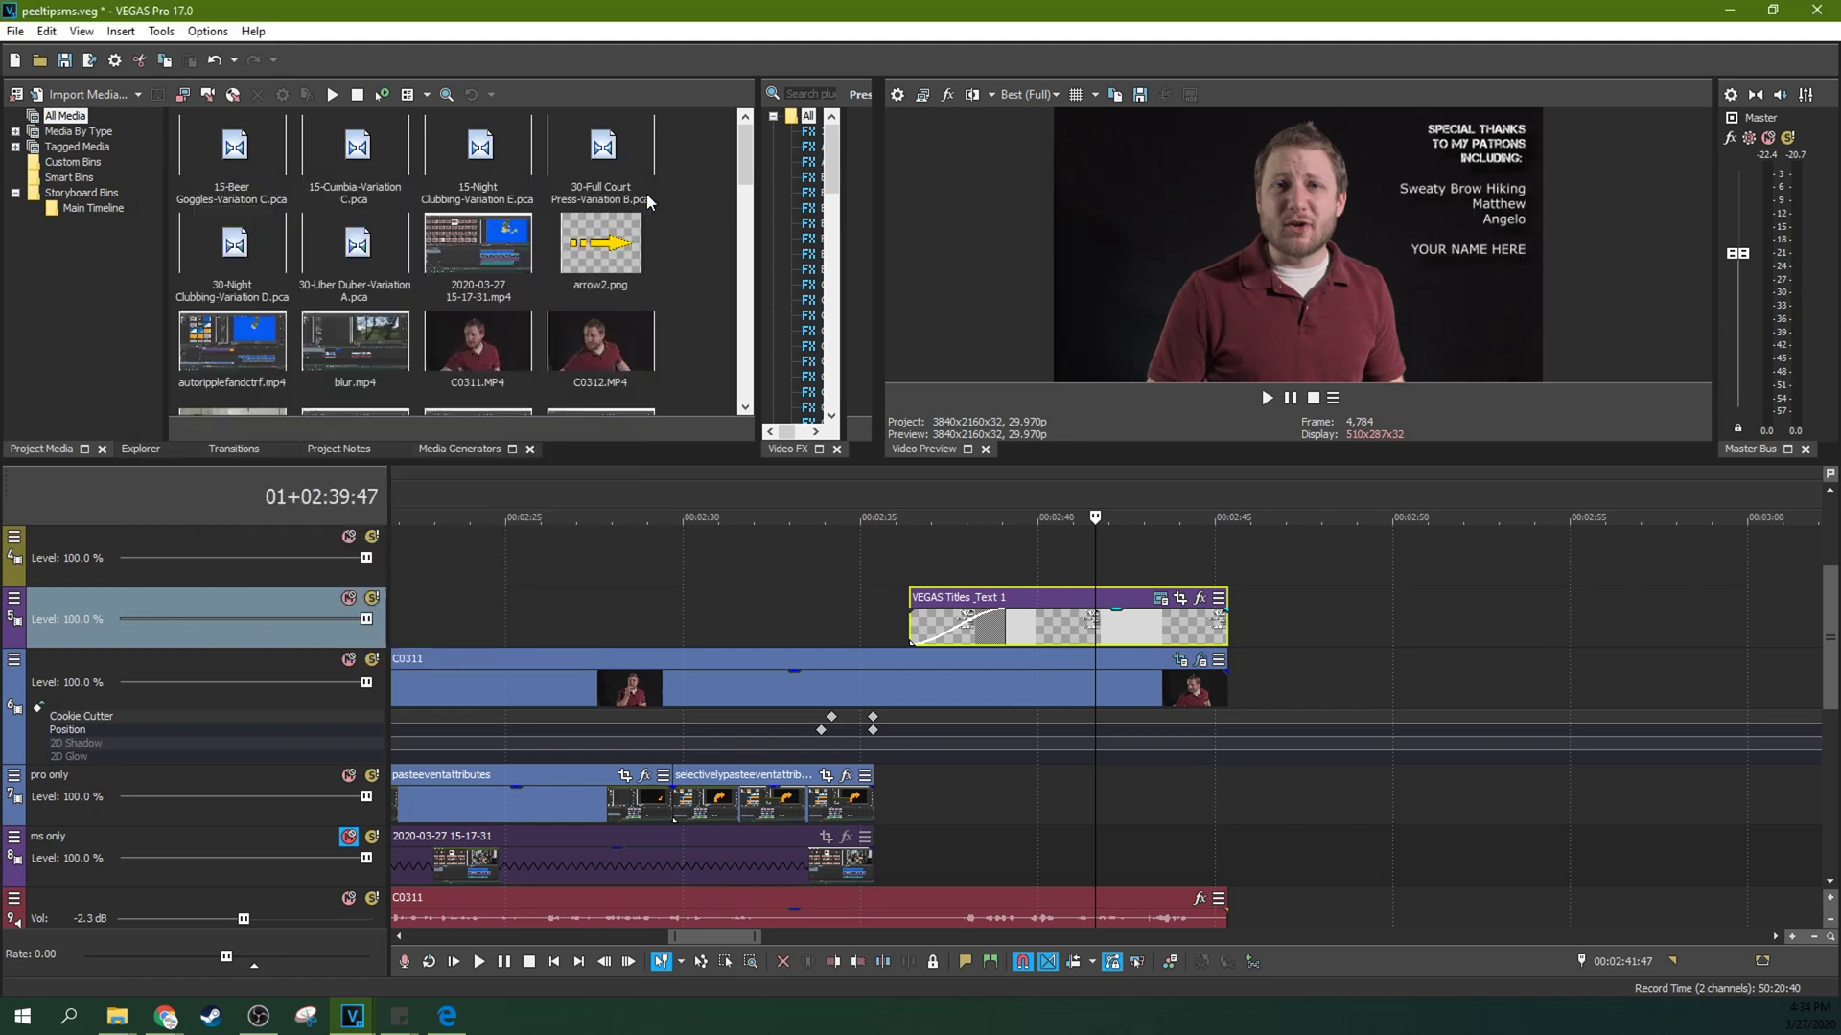
- Scrub the closing credits between about 2:42 and 2:44, then zoom out on the timeline
click(1192, 539)
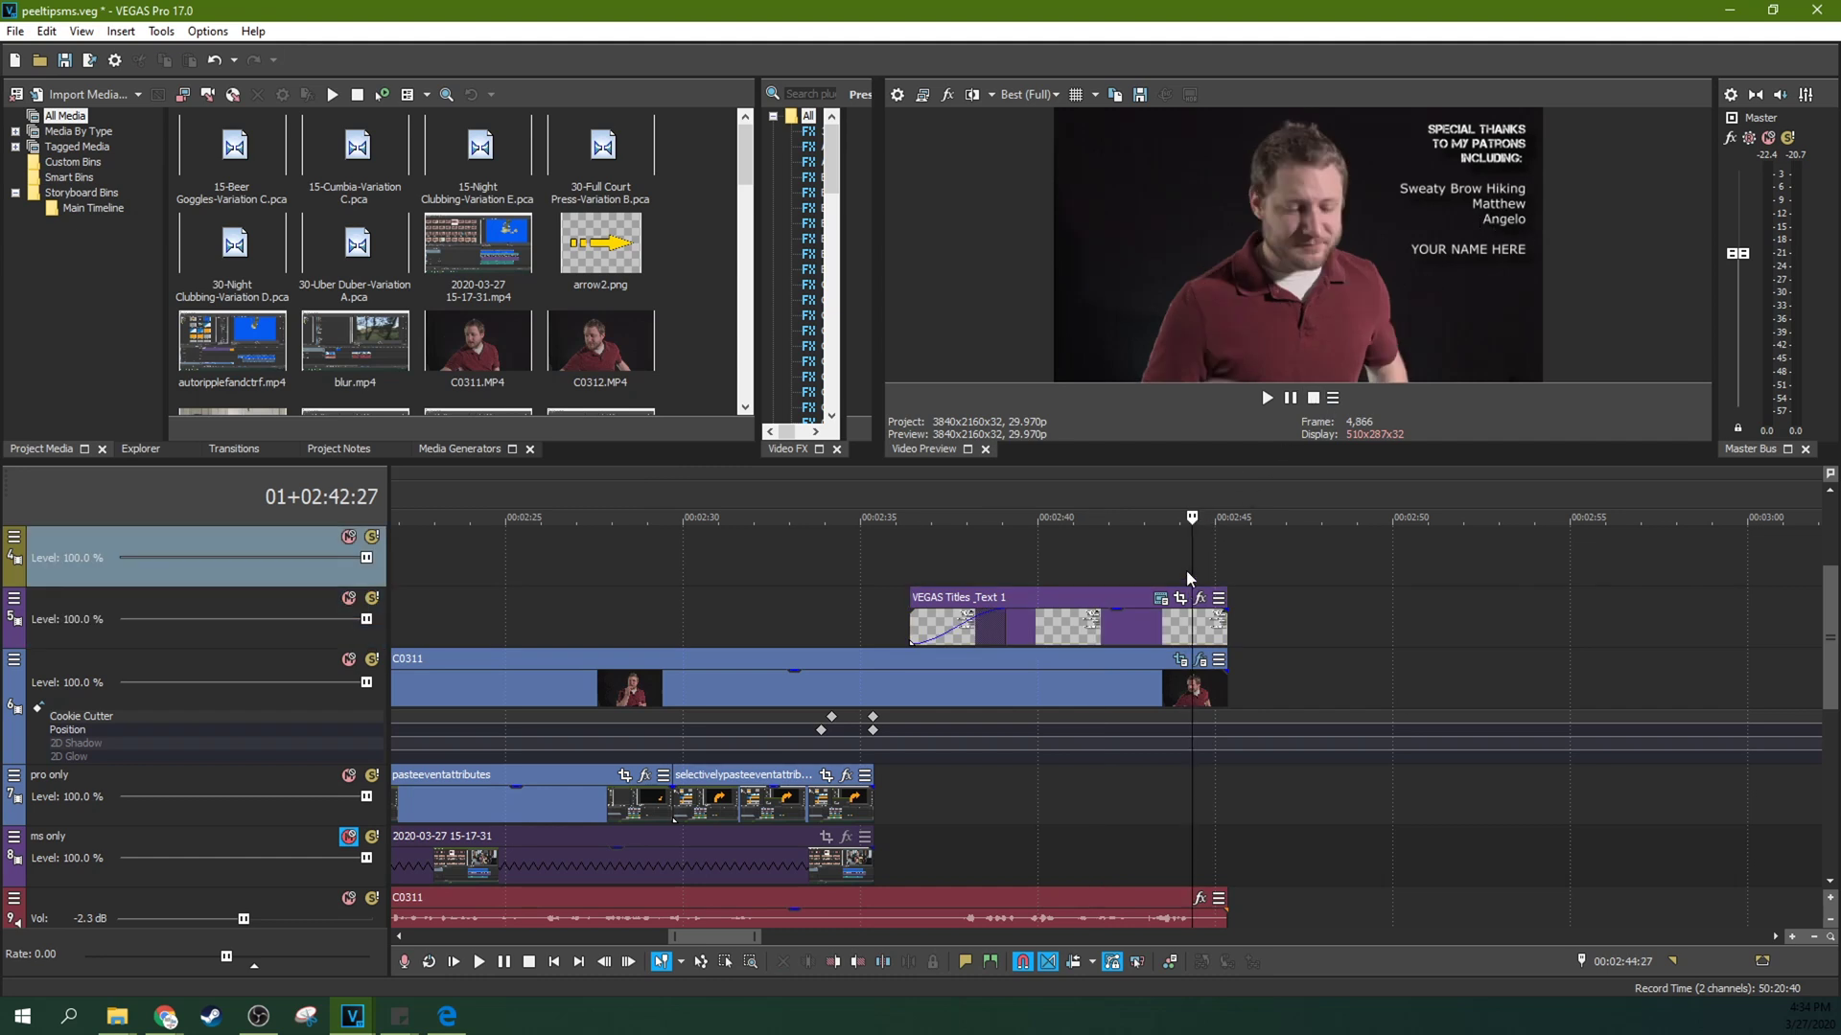
click(1148, 533)
click(1129, 575)
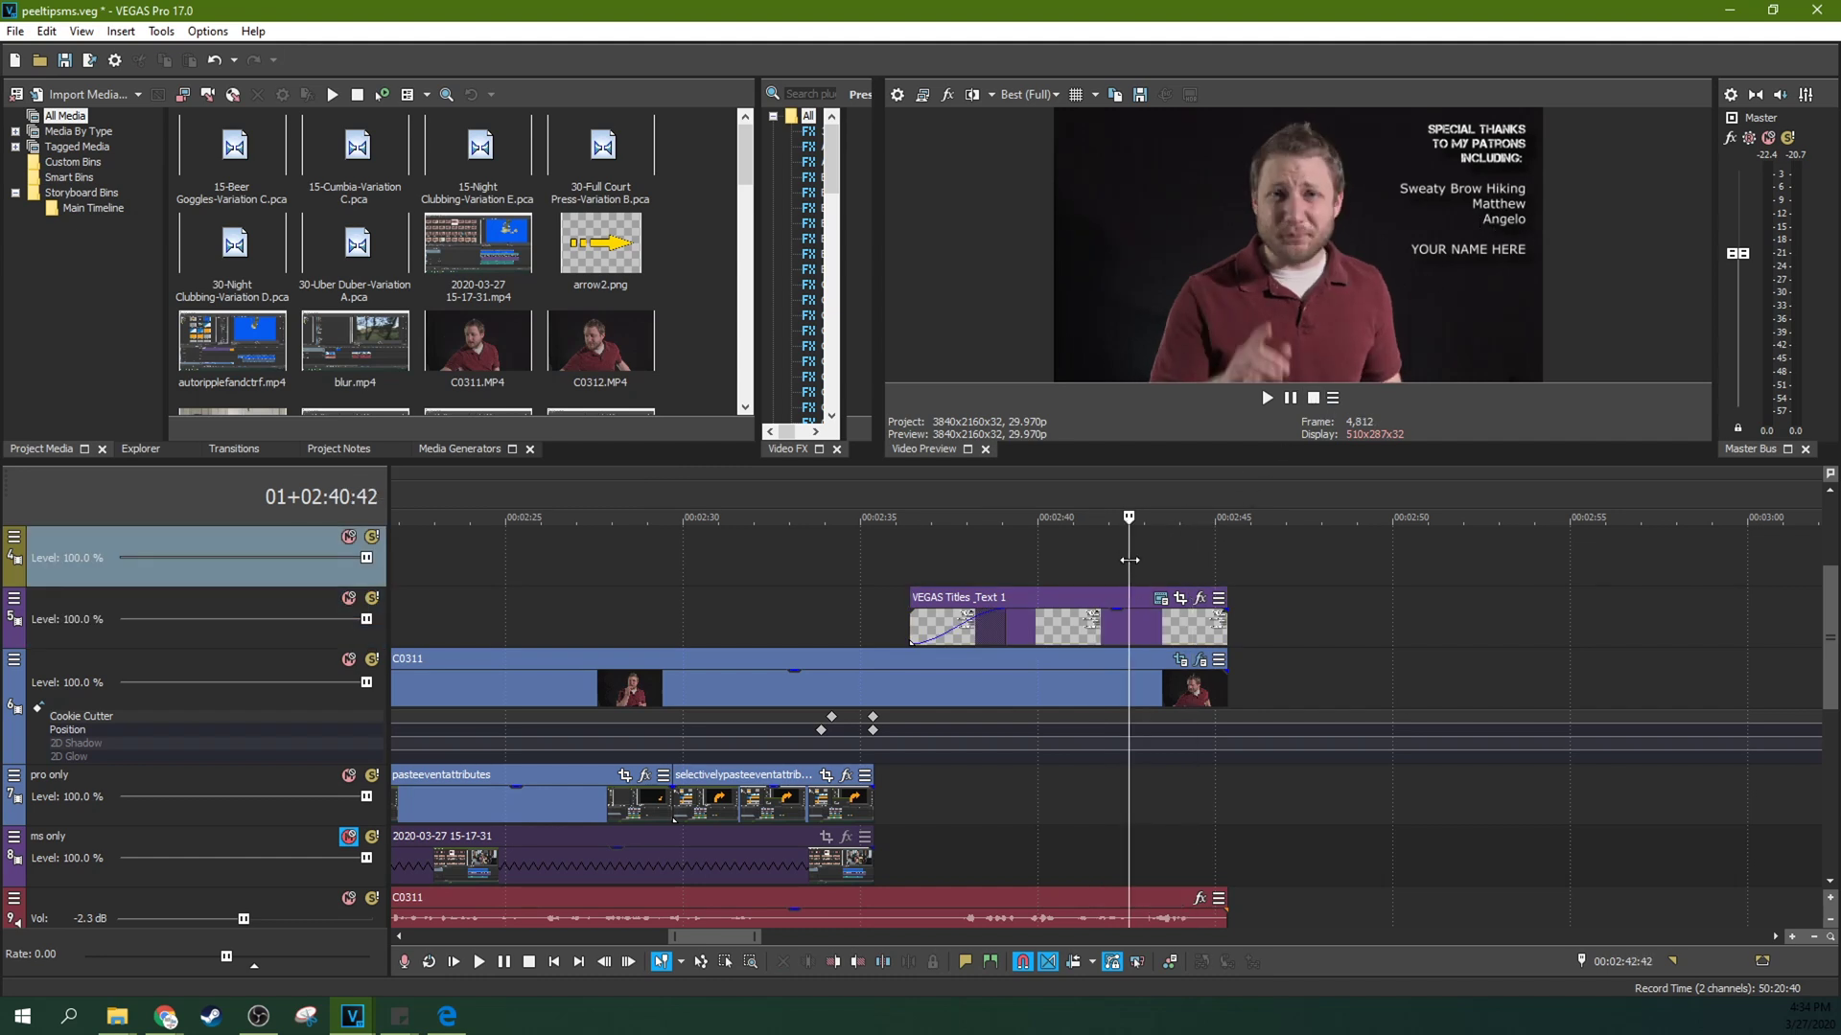
click(1154, 550)
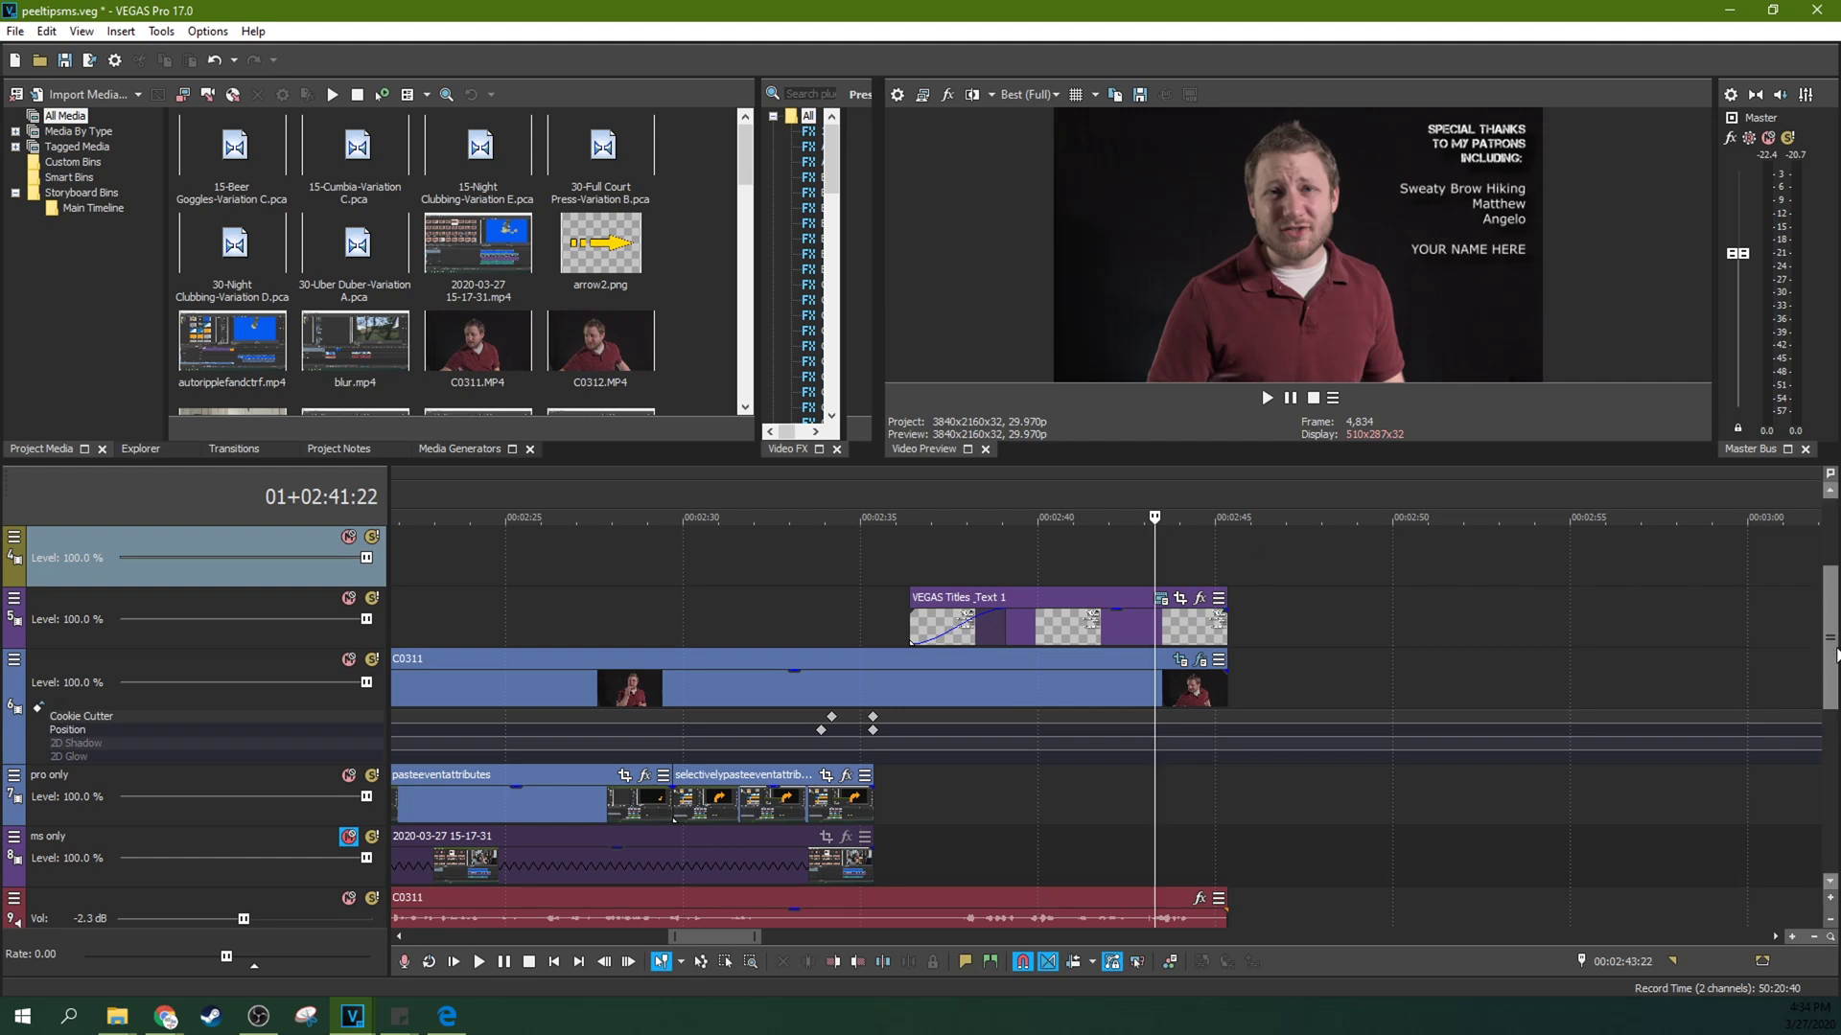
drag(1836, 650, 1834, 679)
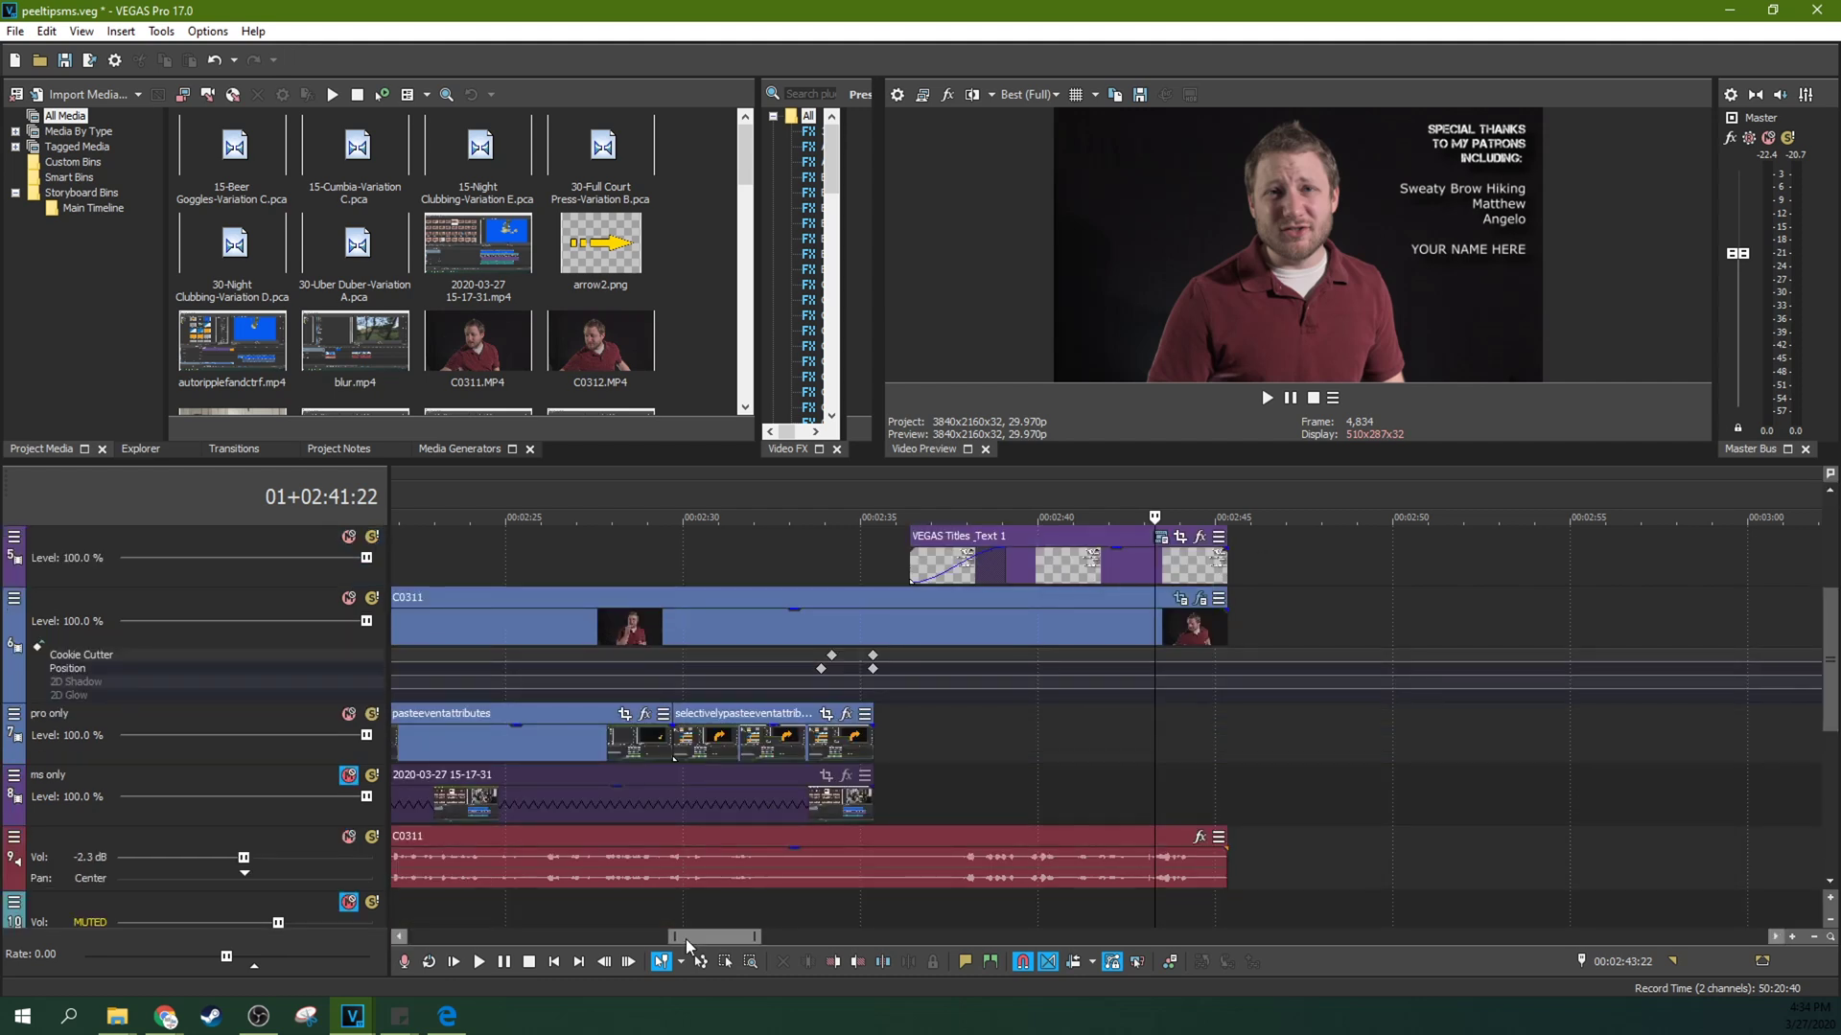
drag(674, 937, 544, 937)
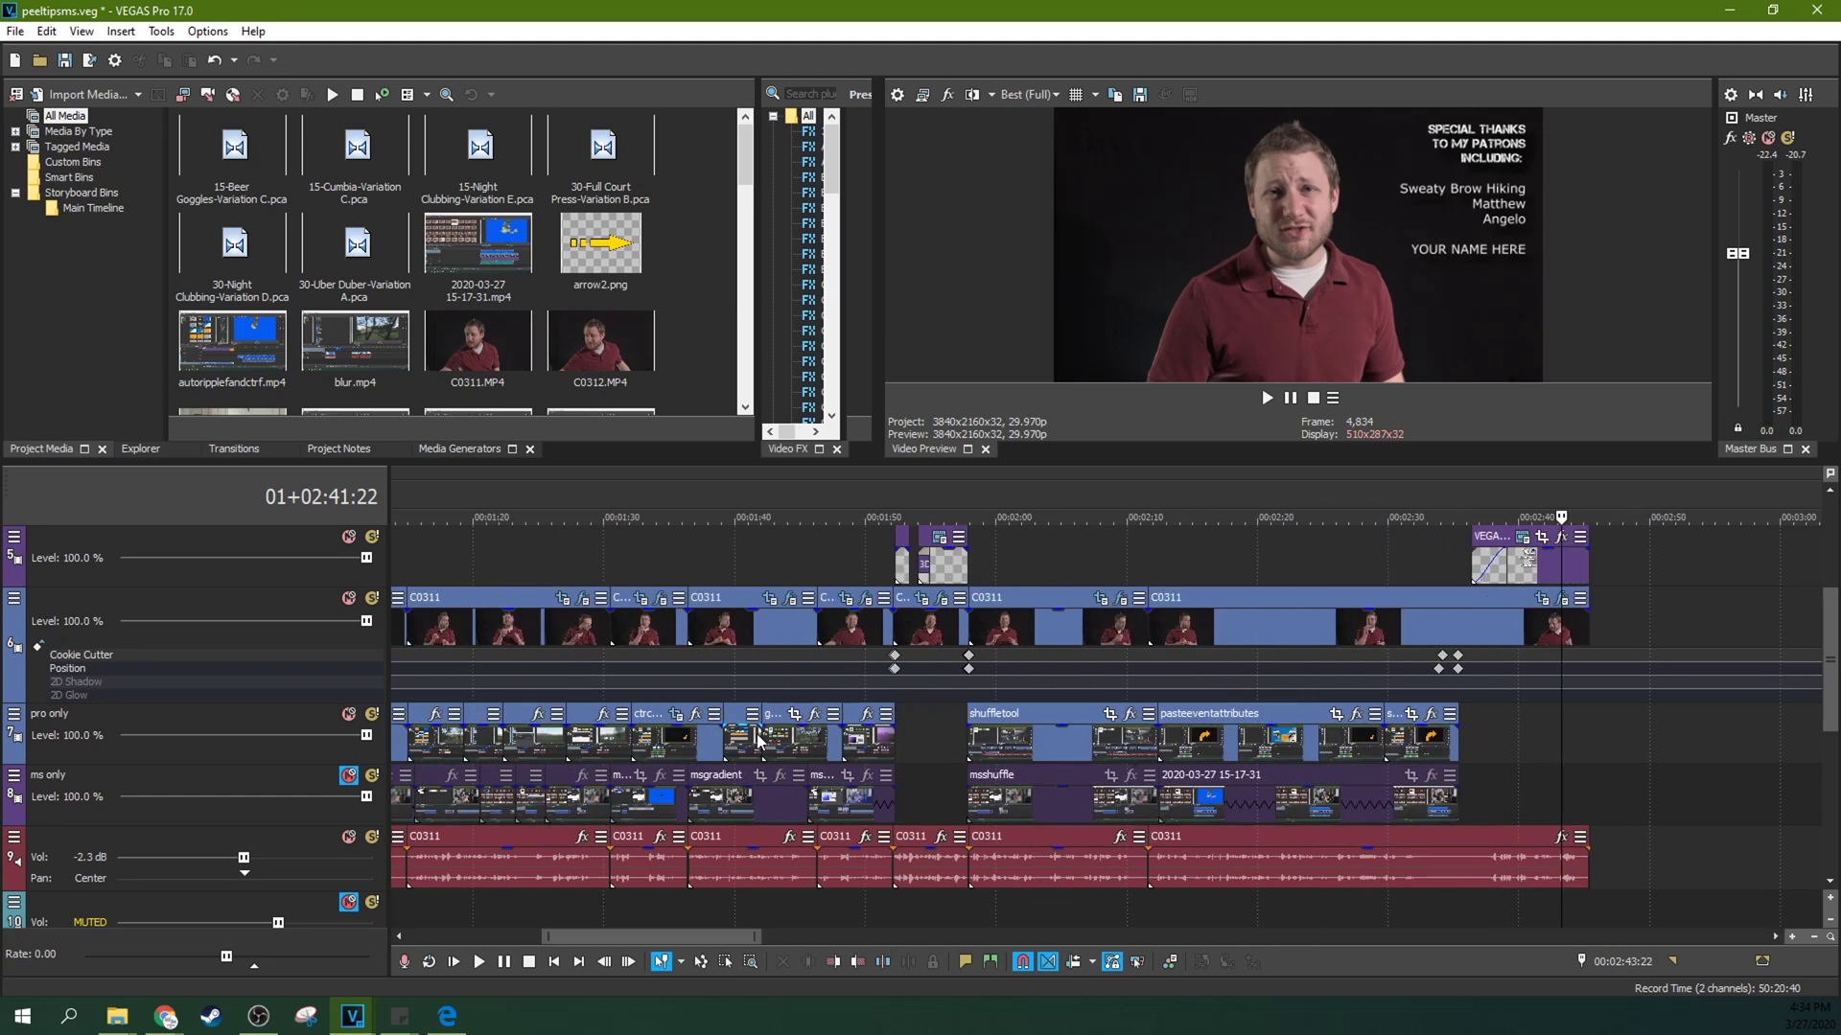
scroll(710, 709, down, 5)
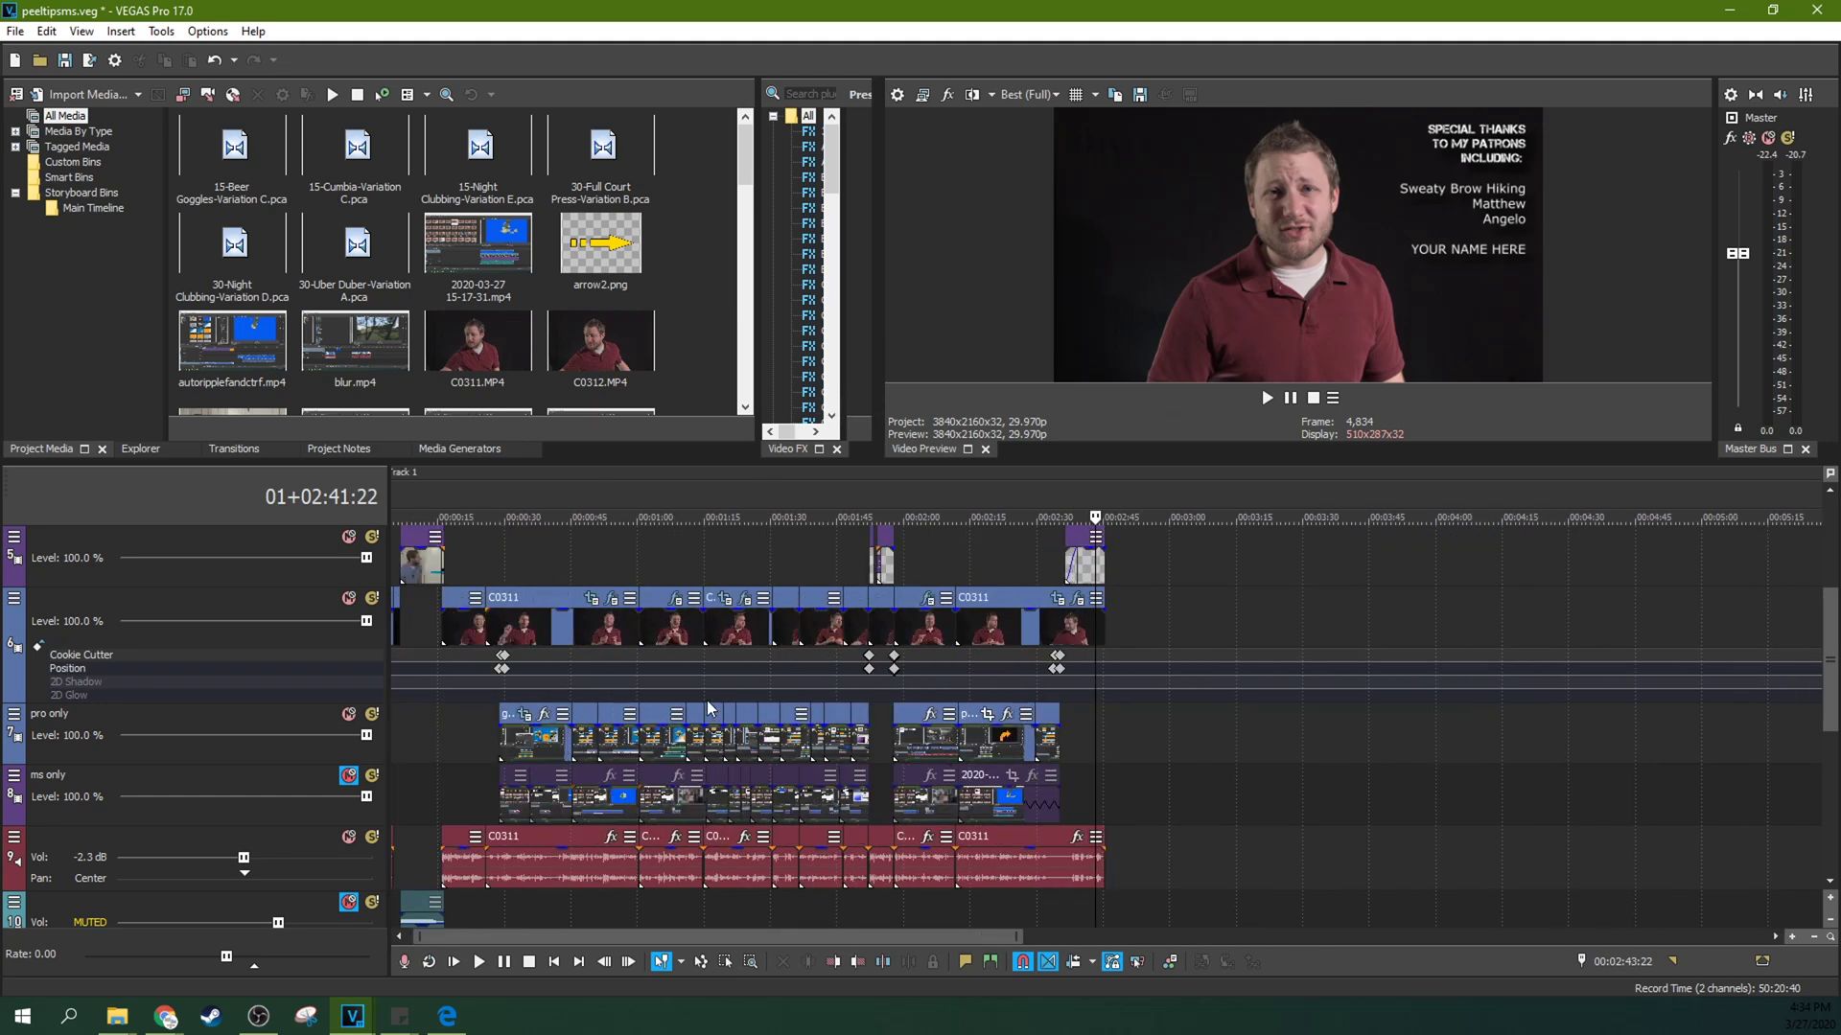
- Jump back to the opening seconds and preview the frame at about 9 seconds
click(402, 728)
scroll(504, 734, up, 5)
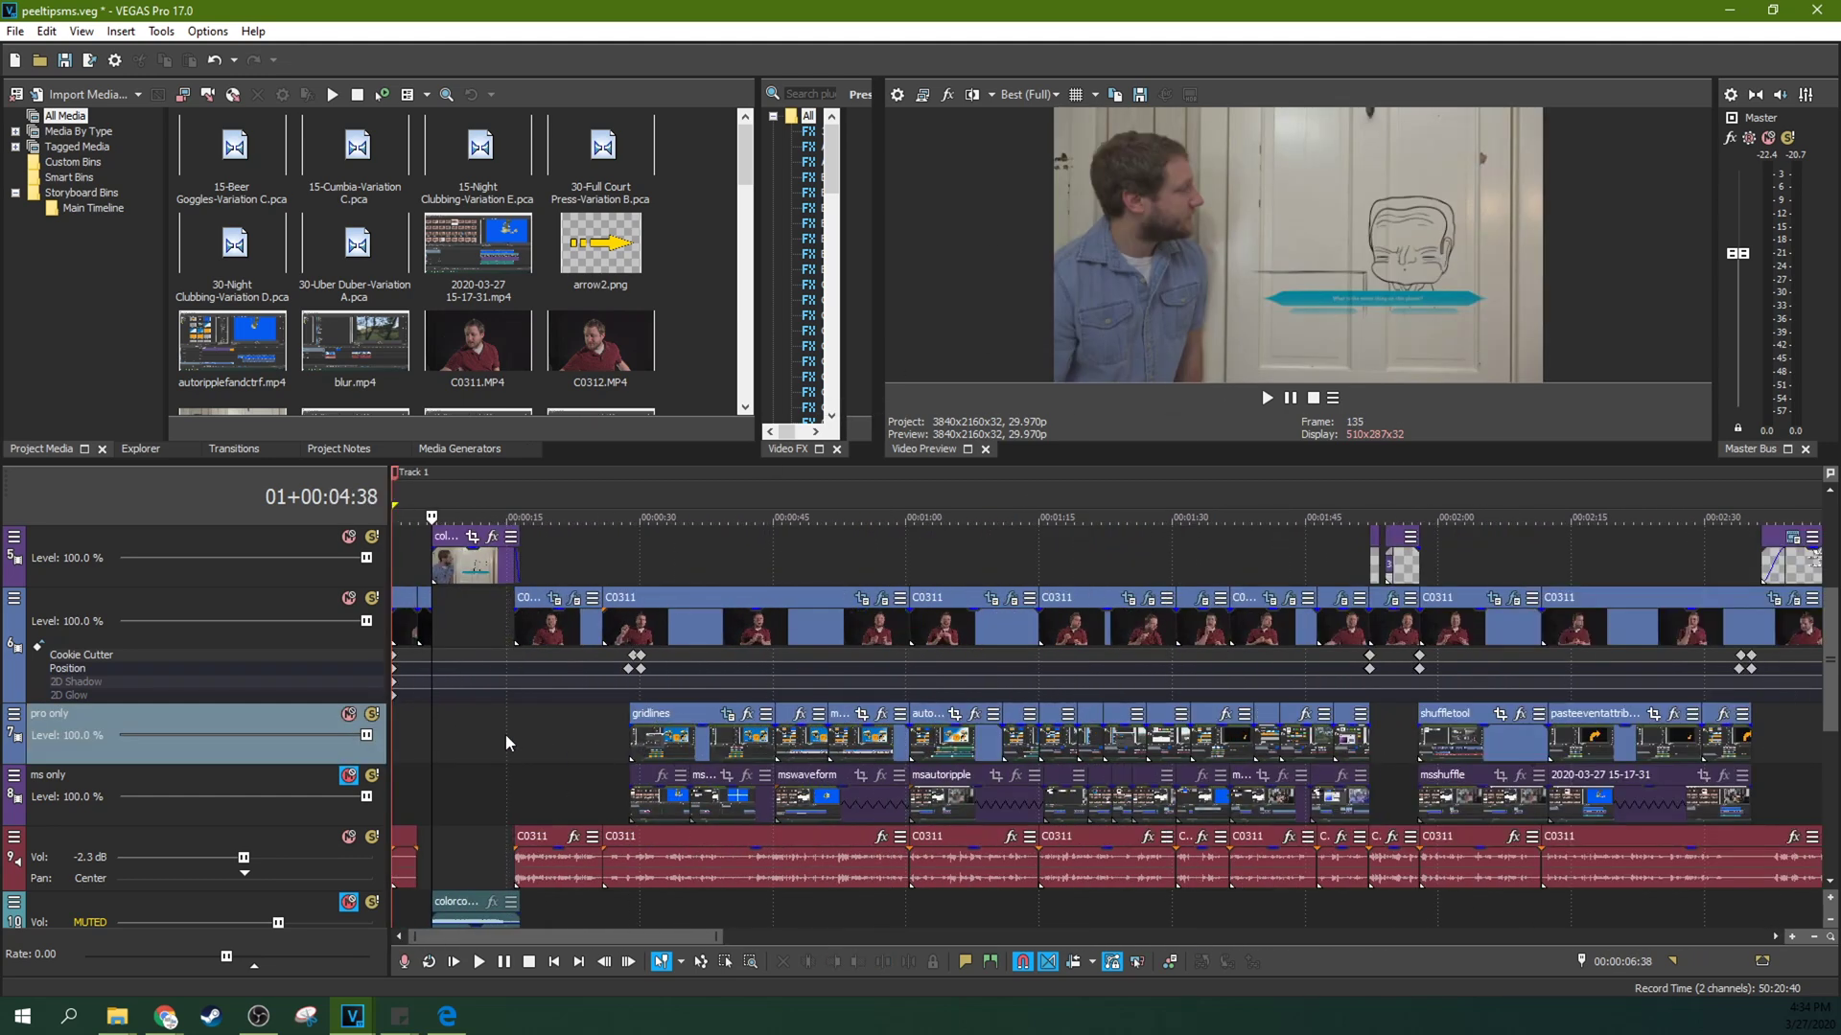
scroll(504, 734, up, 4)
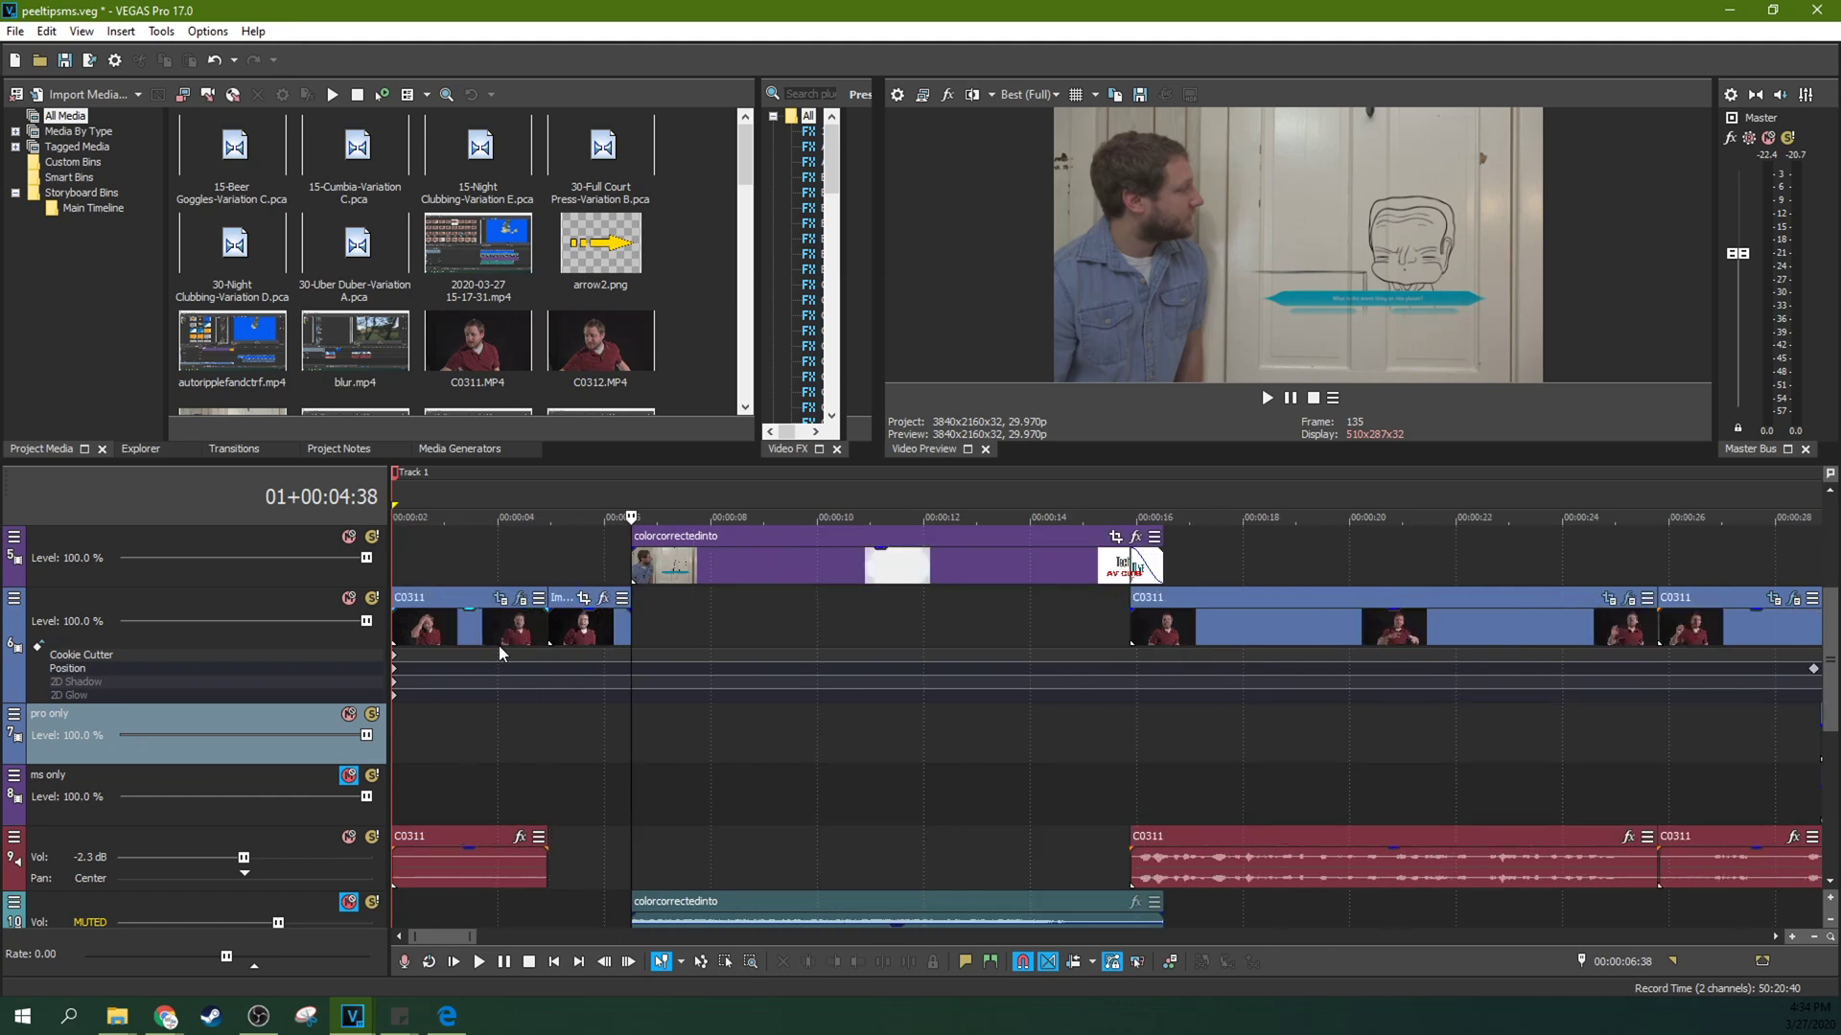
scroll(493, 618, down, 3)
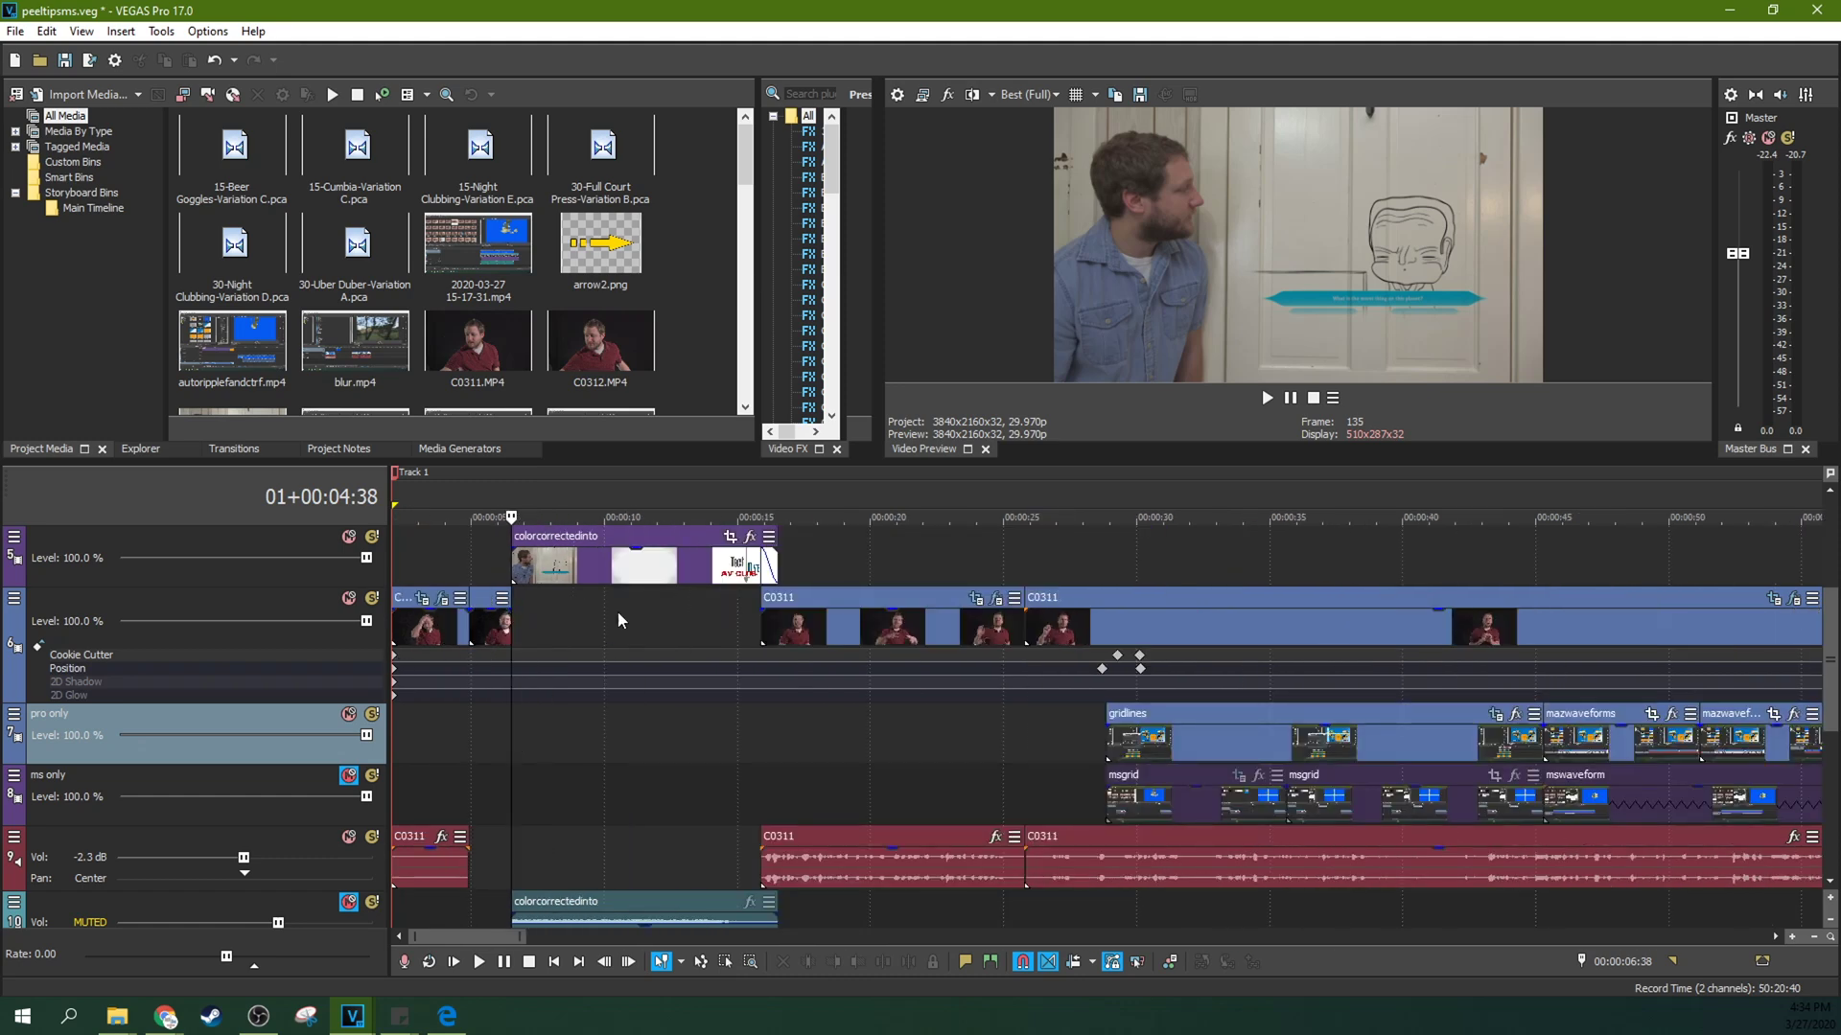
click(638, 641)
- Preview the gridlines clip and the msautoripple clip at 01:04:70
scroll(638, 640, down, 2)
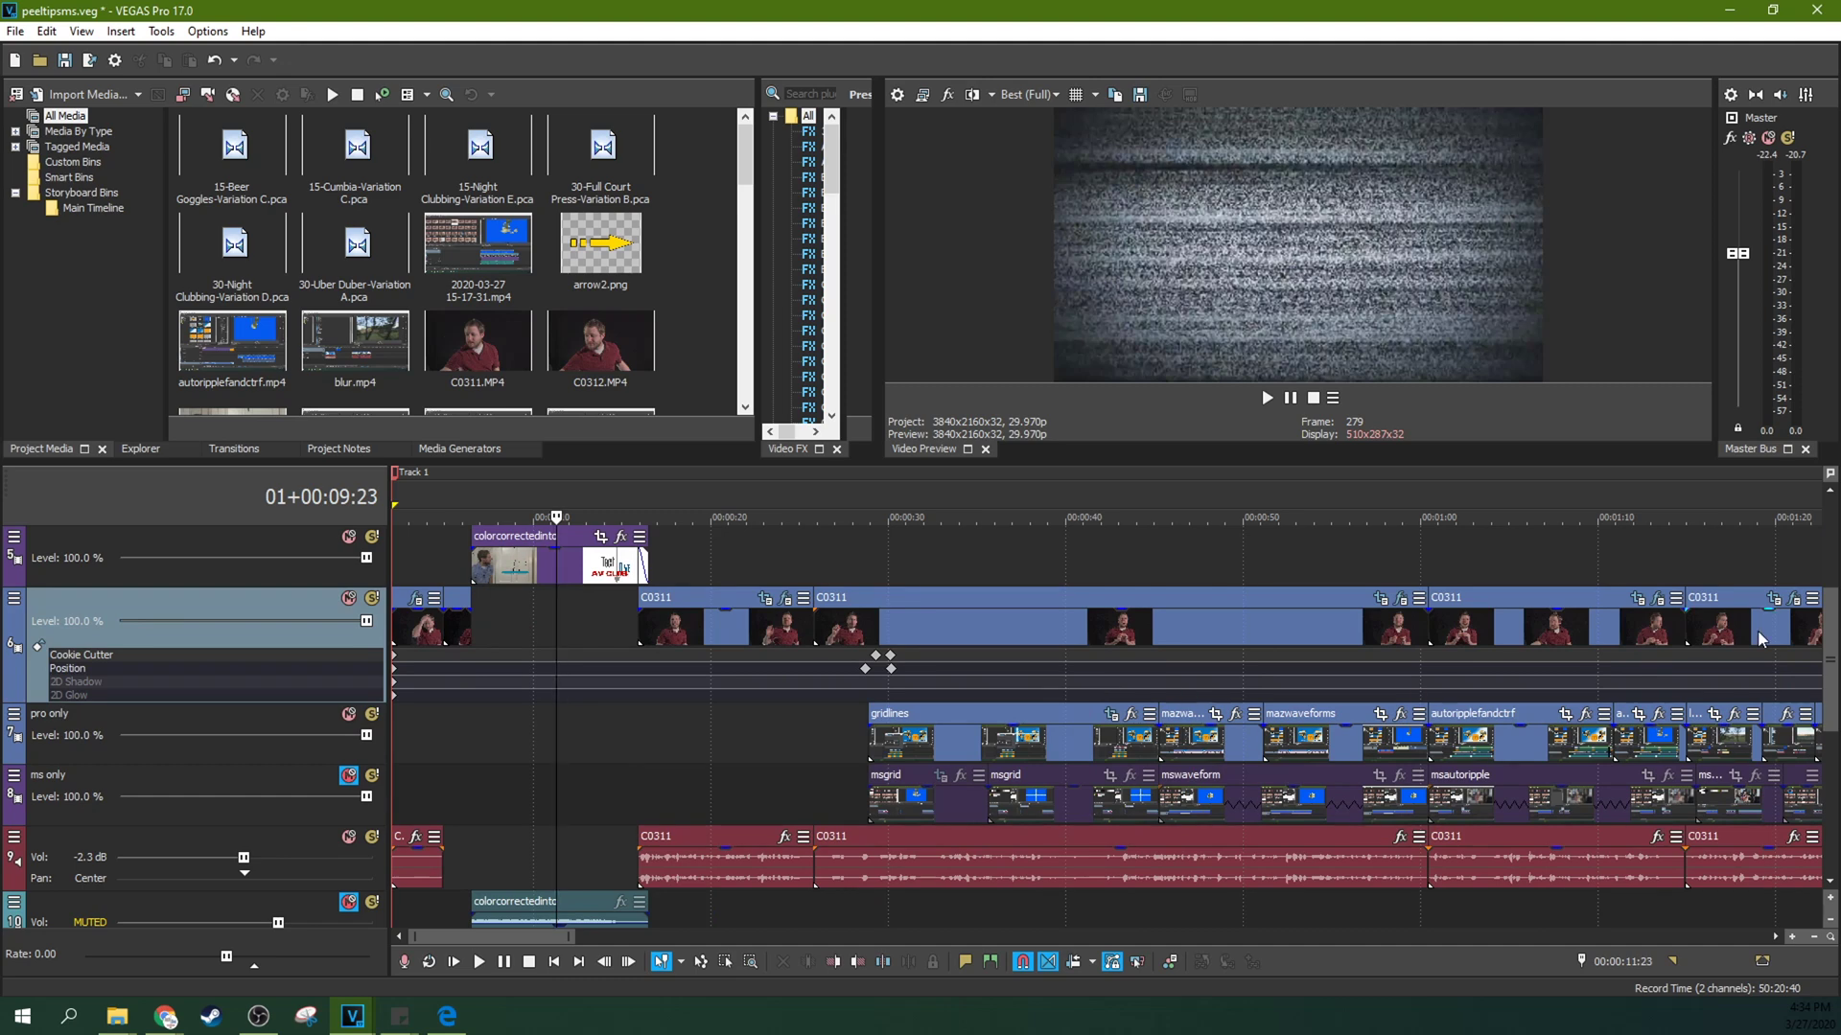
scroll(1831, 627, down, 1)
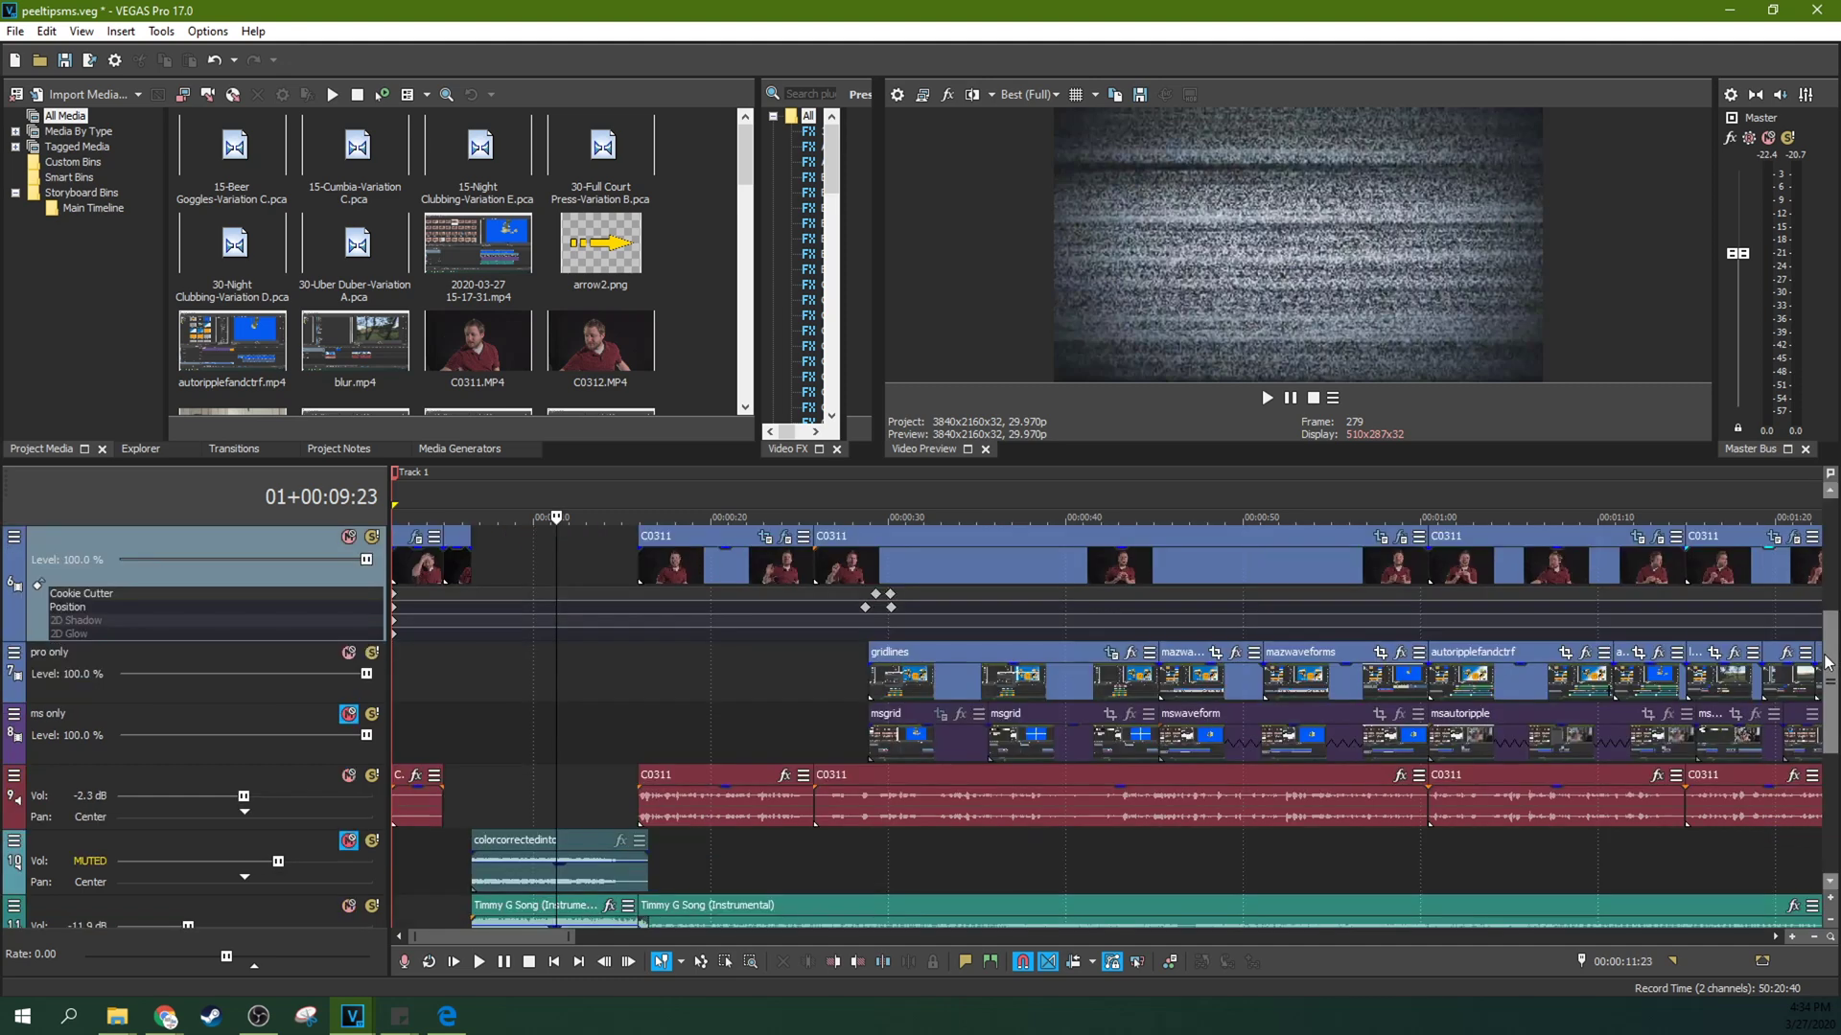
click(957, 681)
scroll(1089, 686, down, 3)
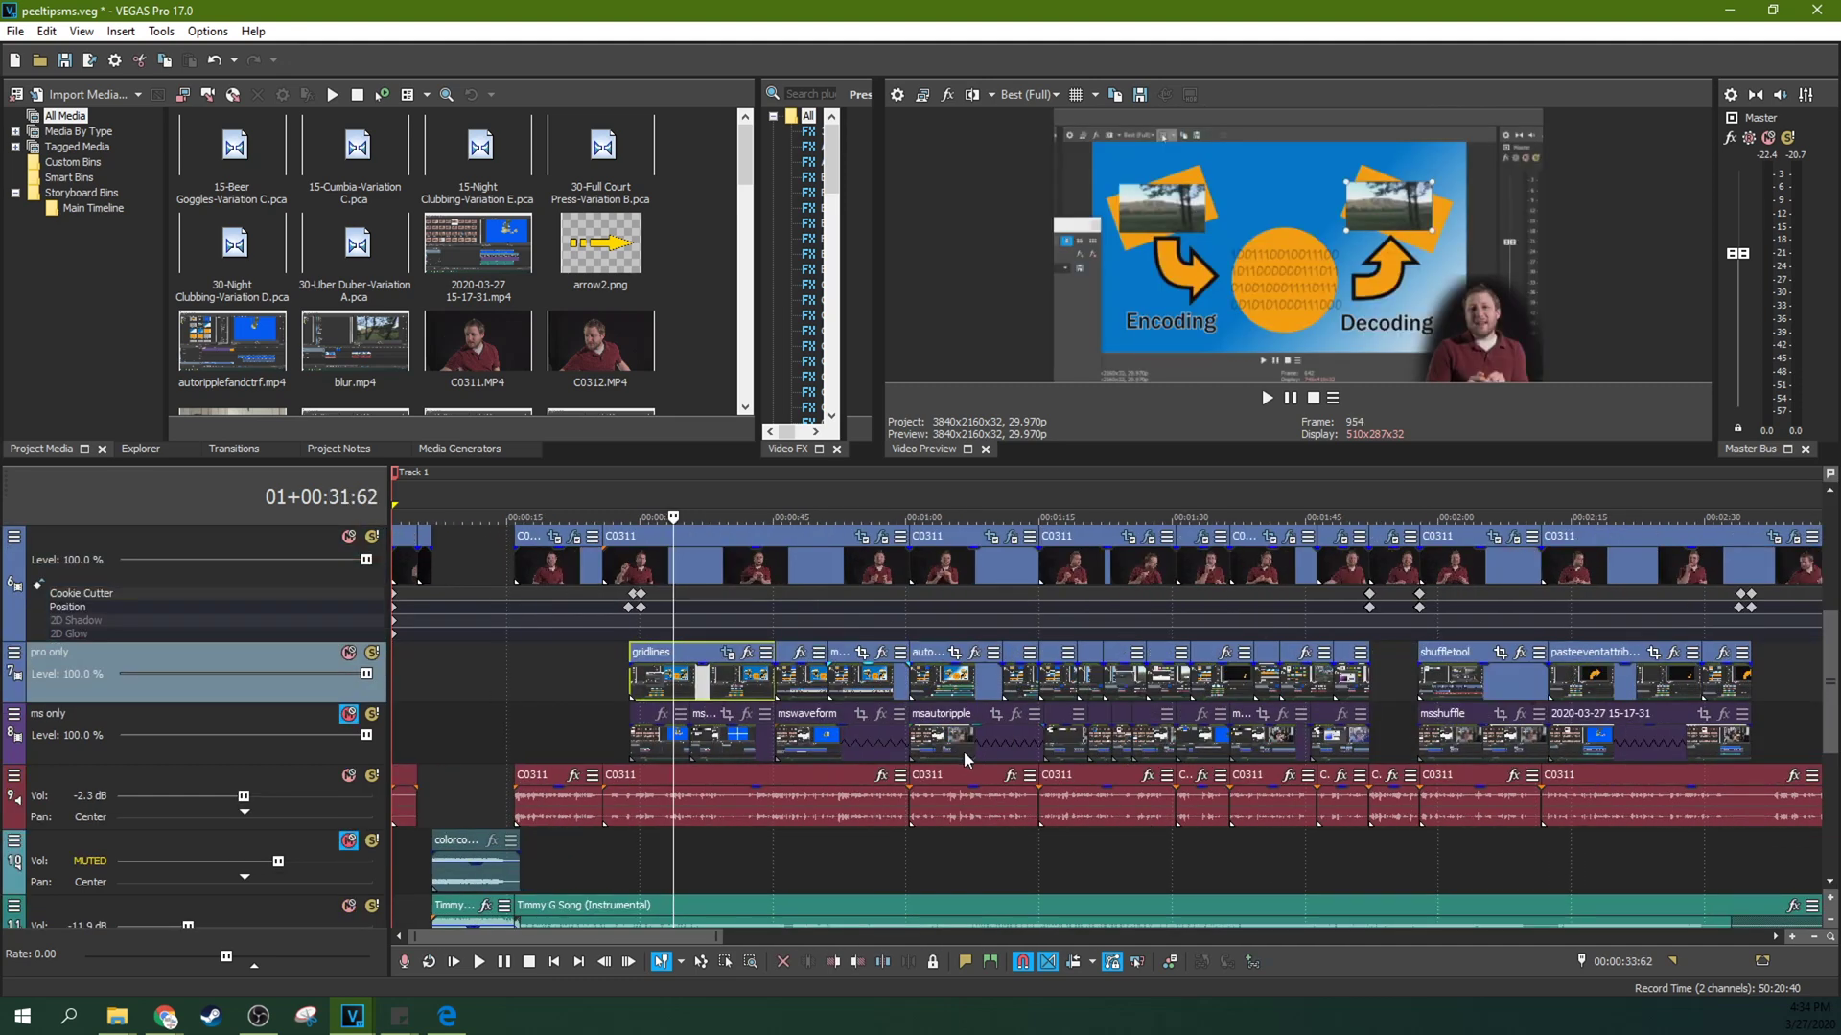
click(967, 748)
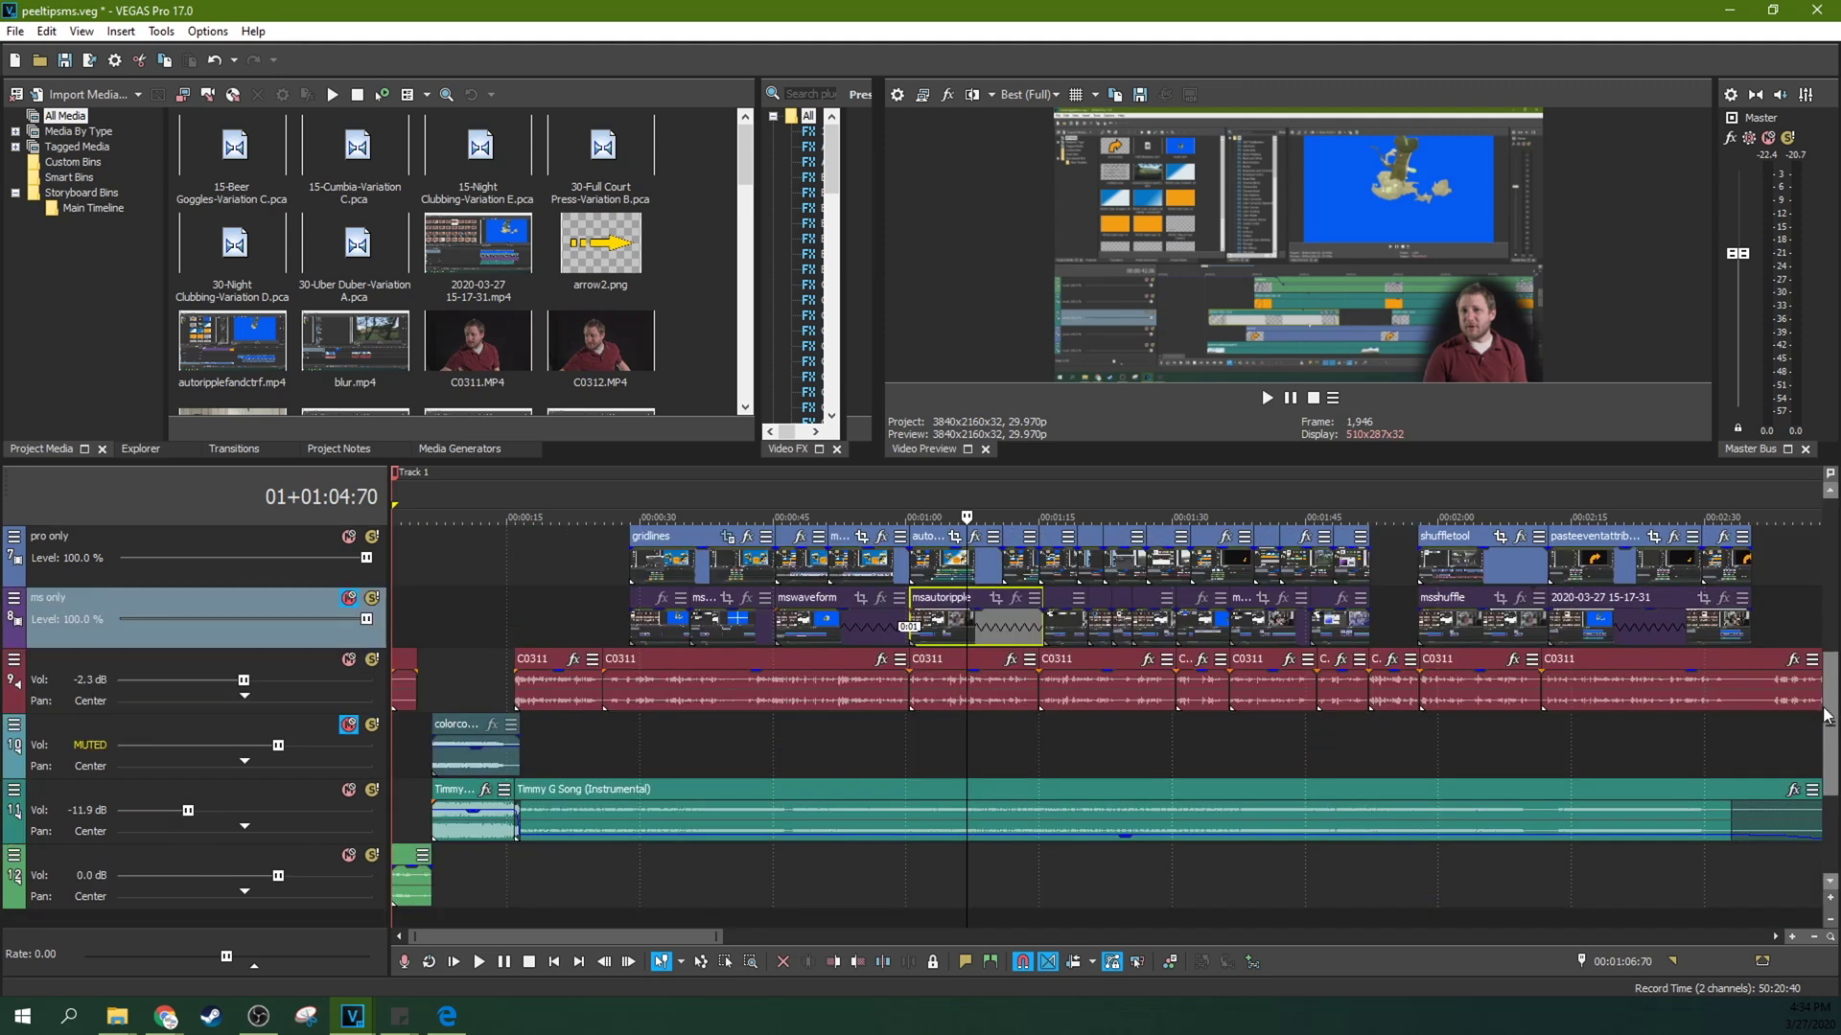
- Select the C0311 voice audio track and its event on track 9 around 7 seconds
drag(1831, 705, 1831, 719)
click(280, 658)
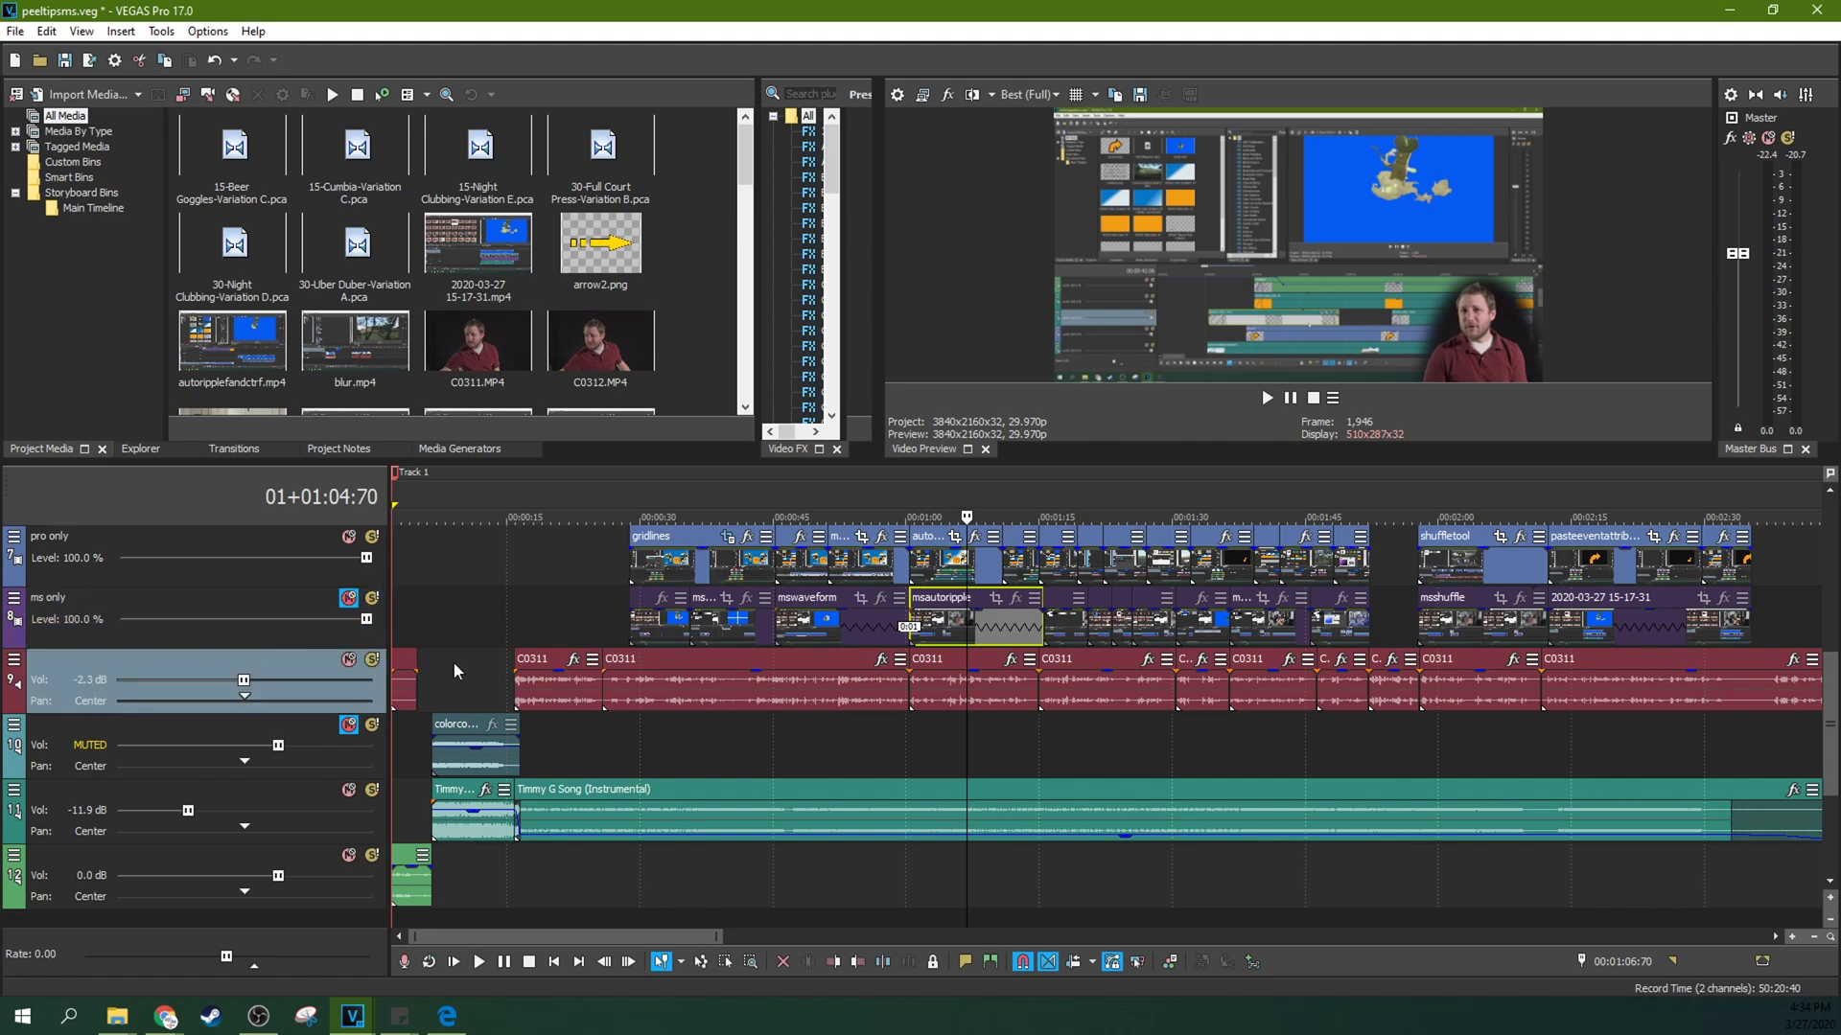
click(454, 662)
scroll(455, 662, up, 5)
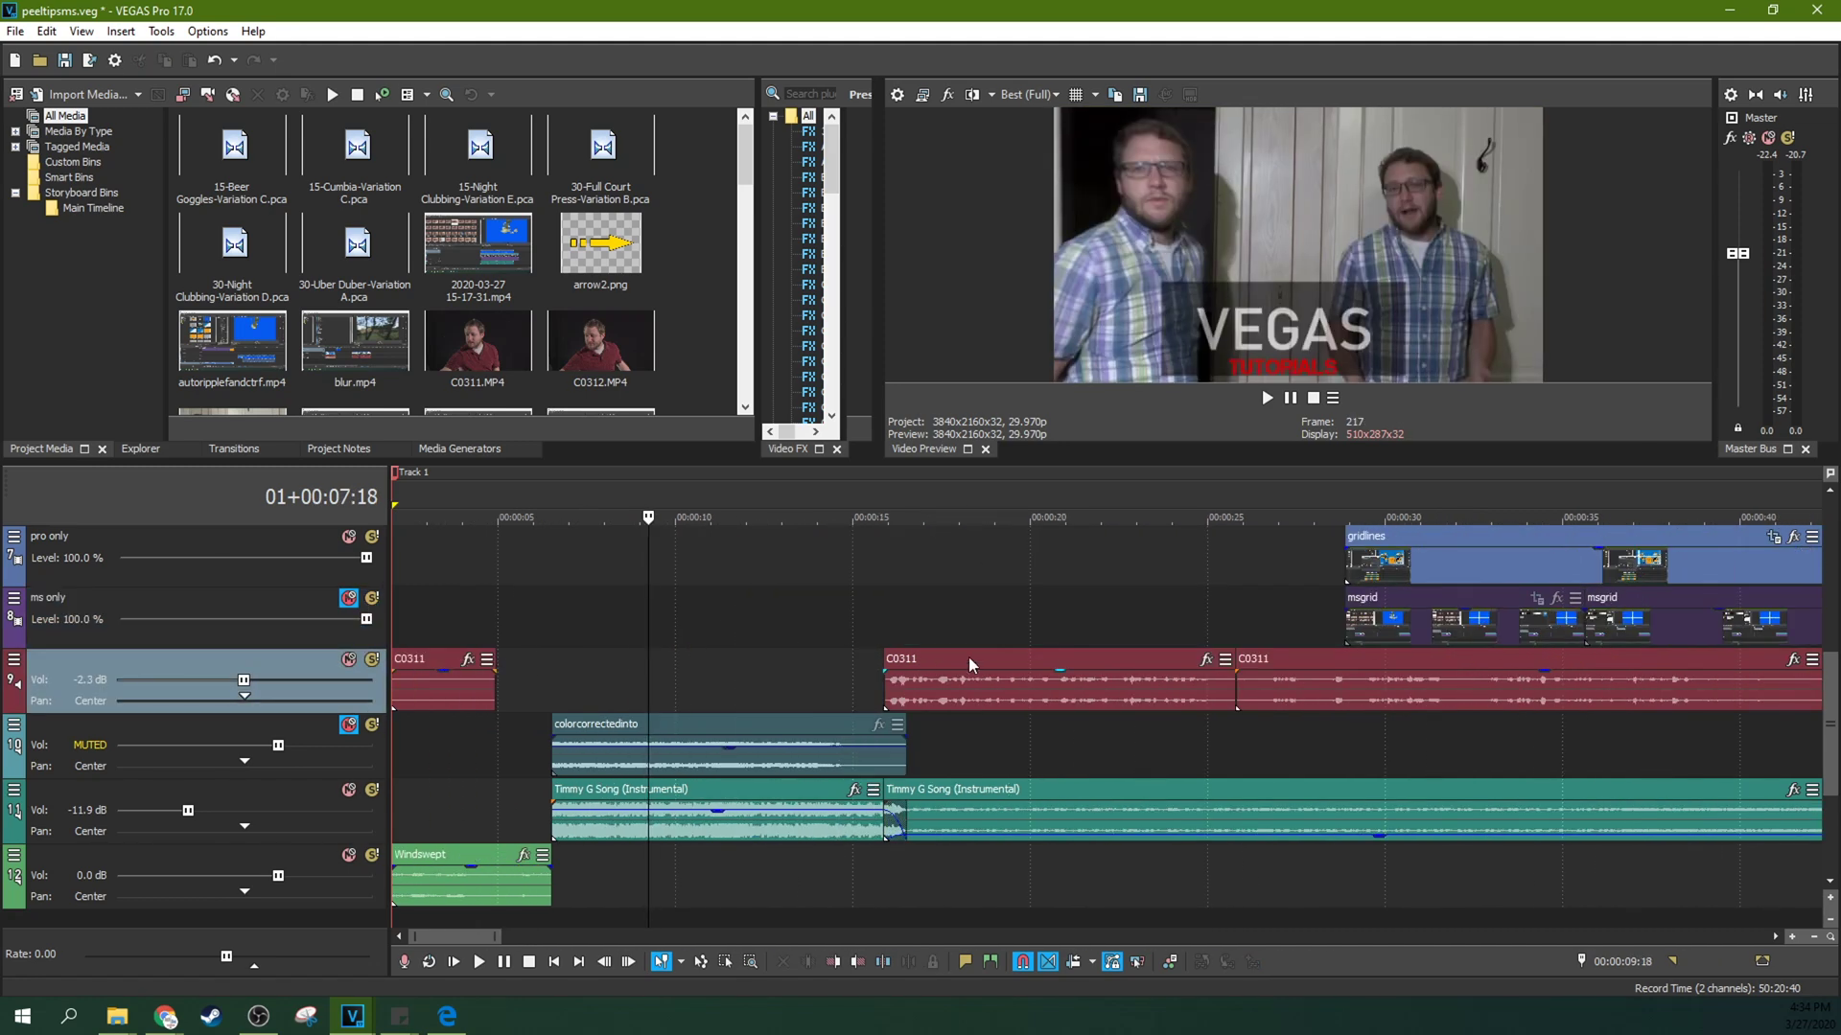
click(1022, 681)
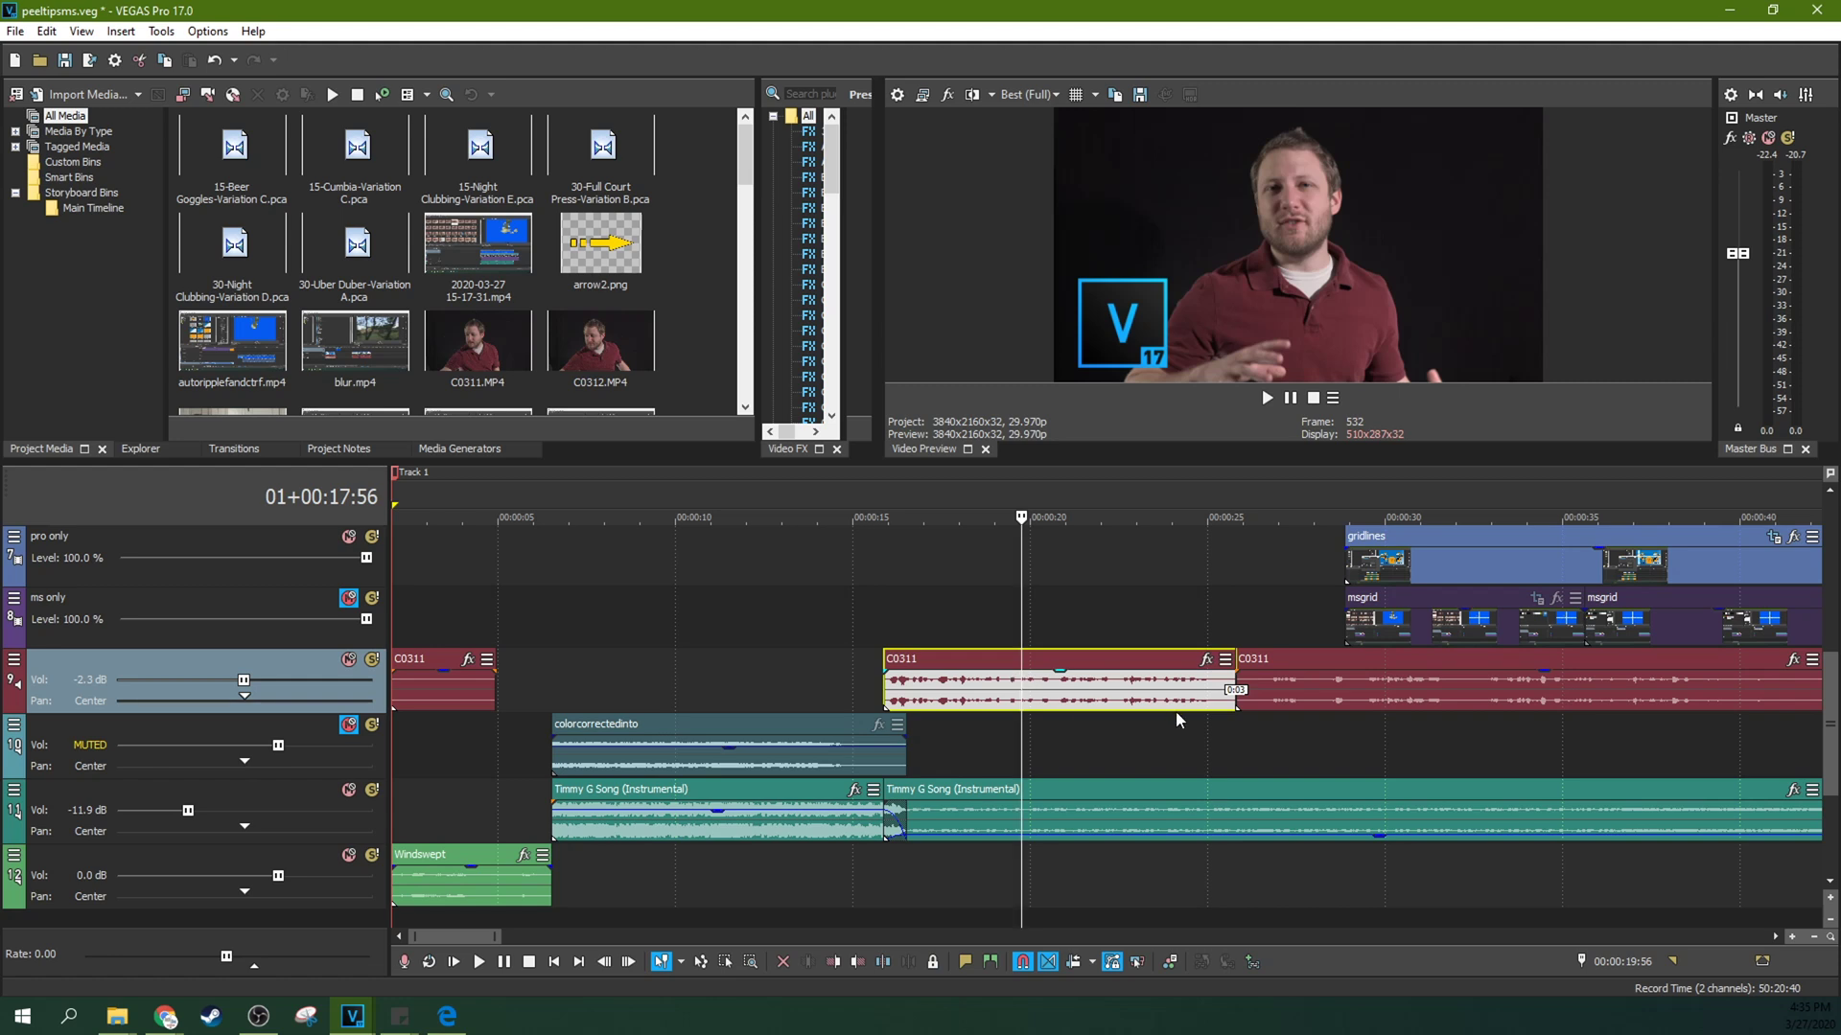
scroll(1189, 700, down, 1)
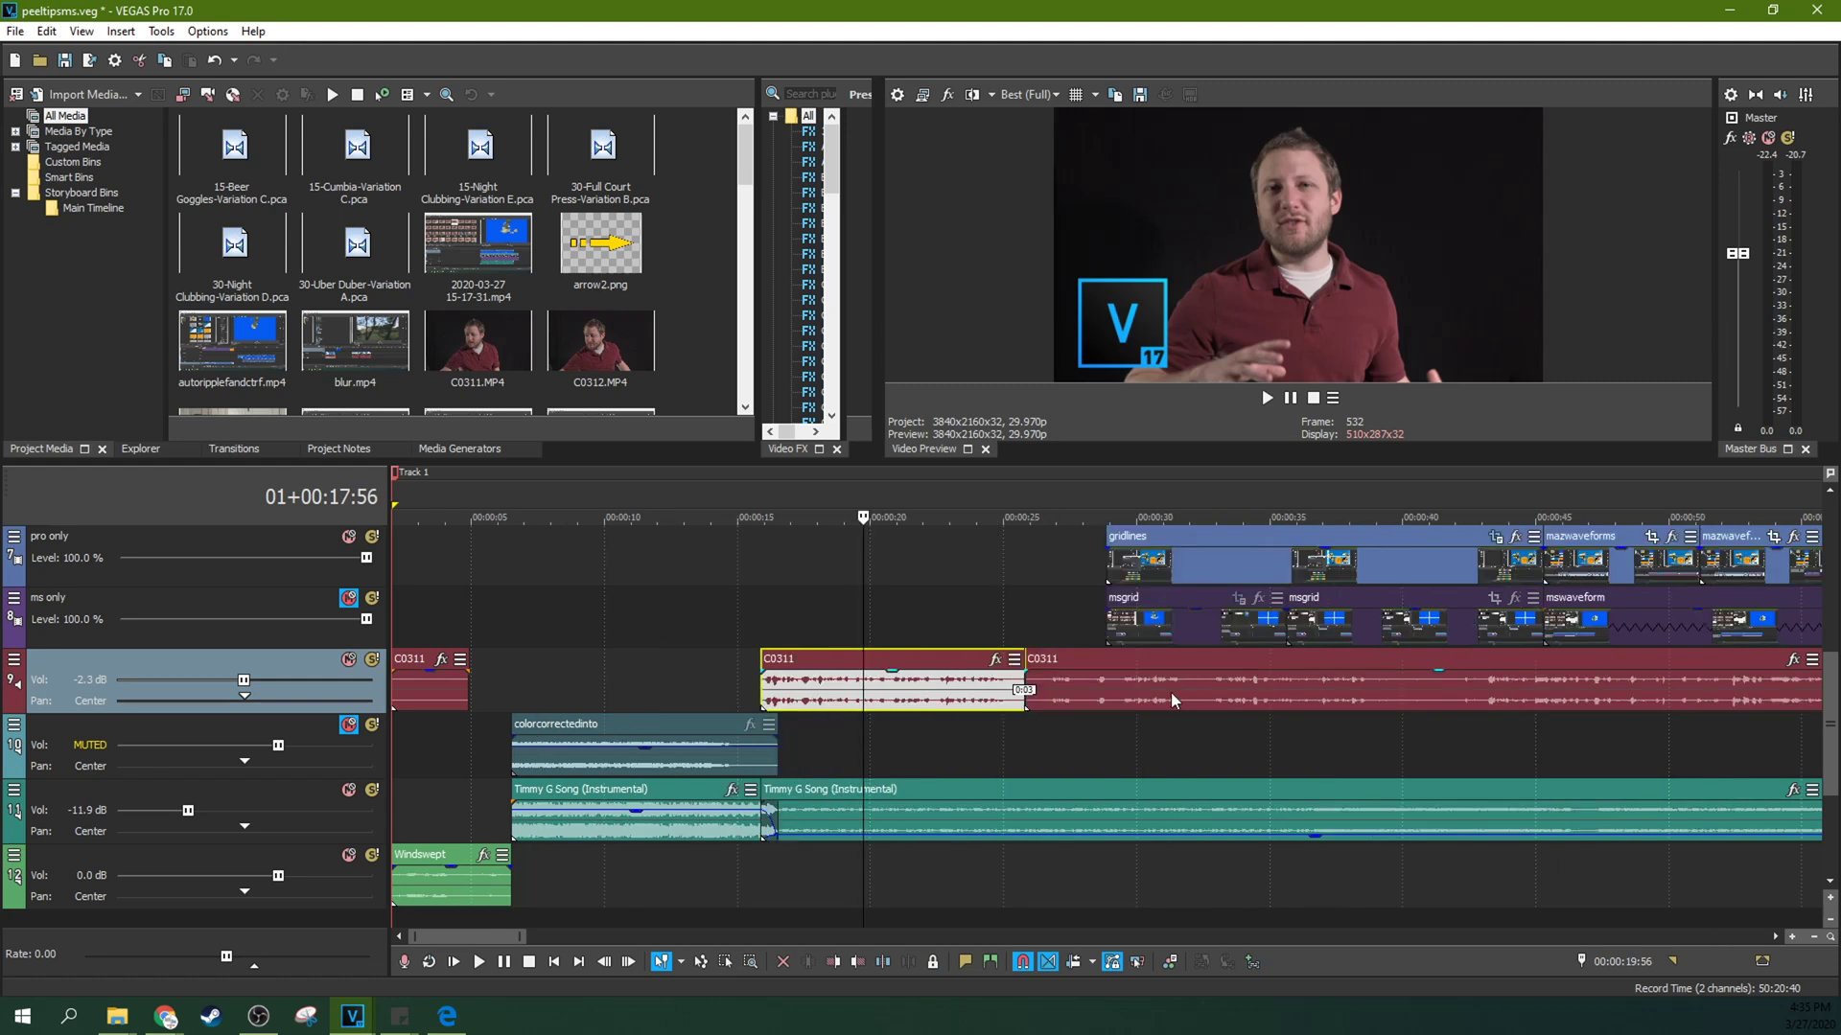
- Open track 9's Track FX and compare the EQ curve with the 2:1, -18 dB compressor, then close it
click(15, 659)
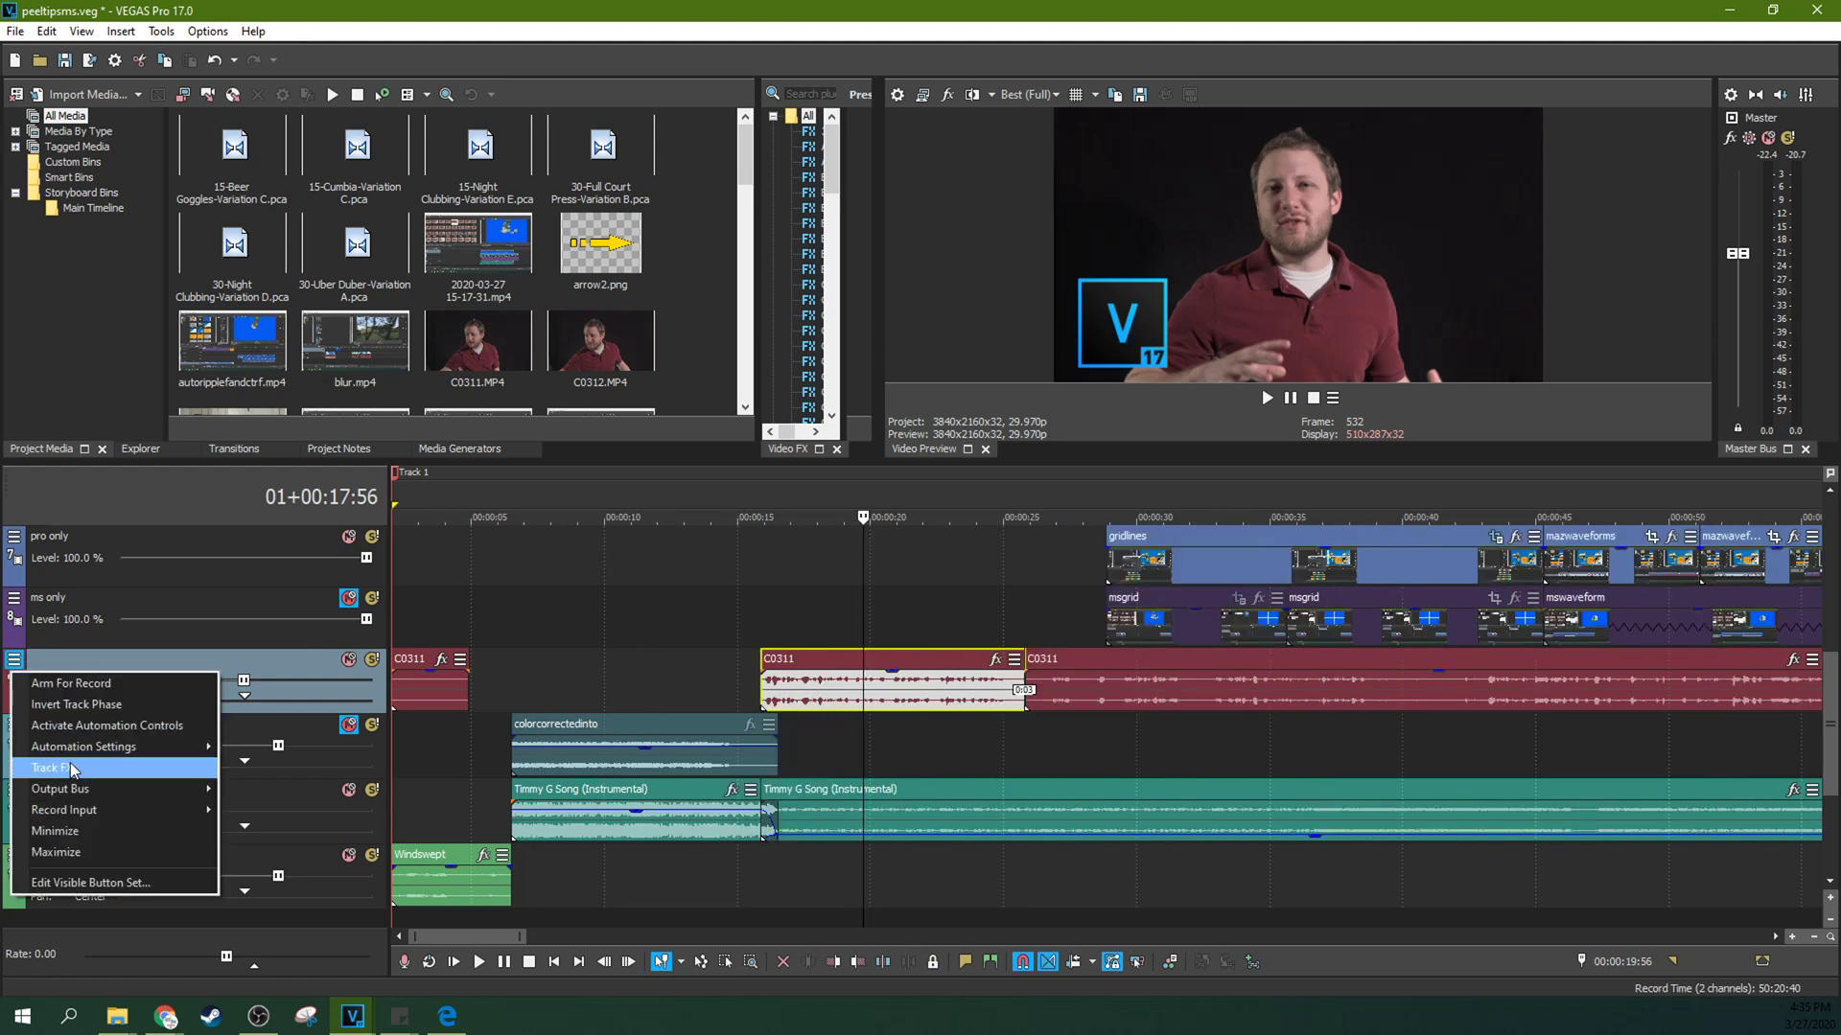
click(76, 767)
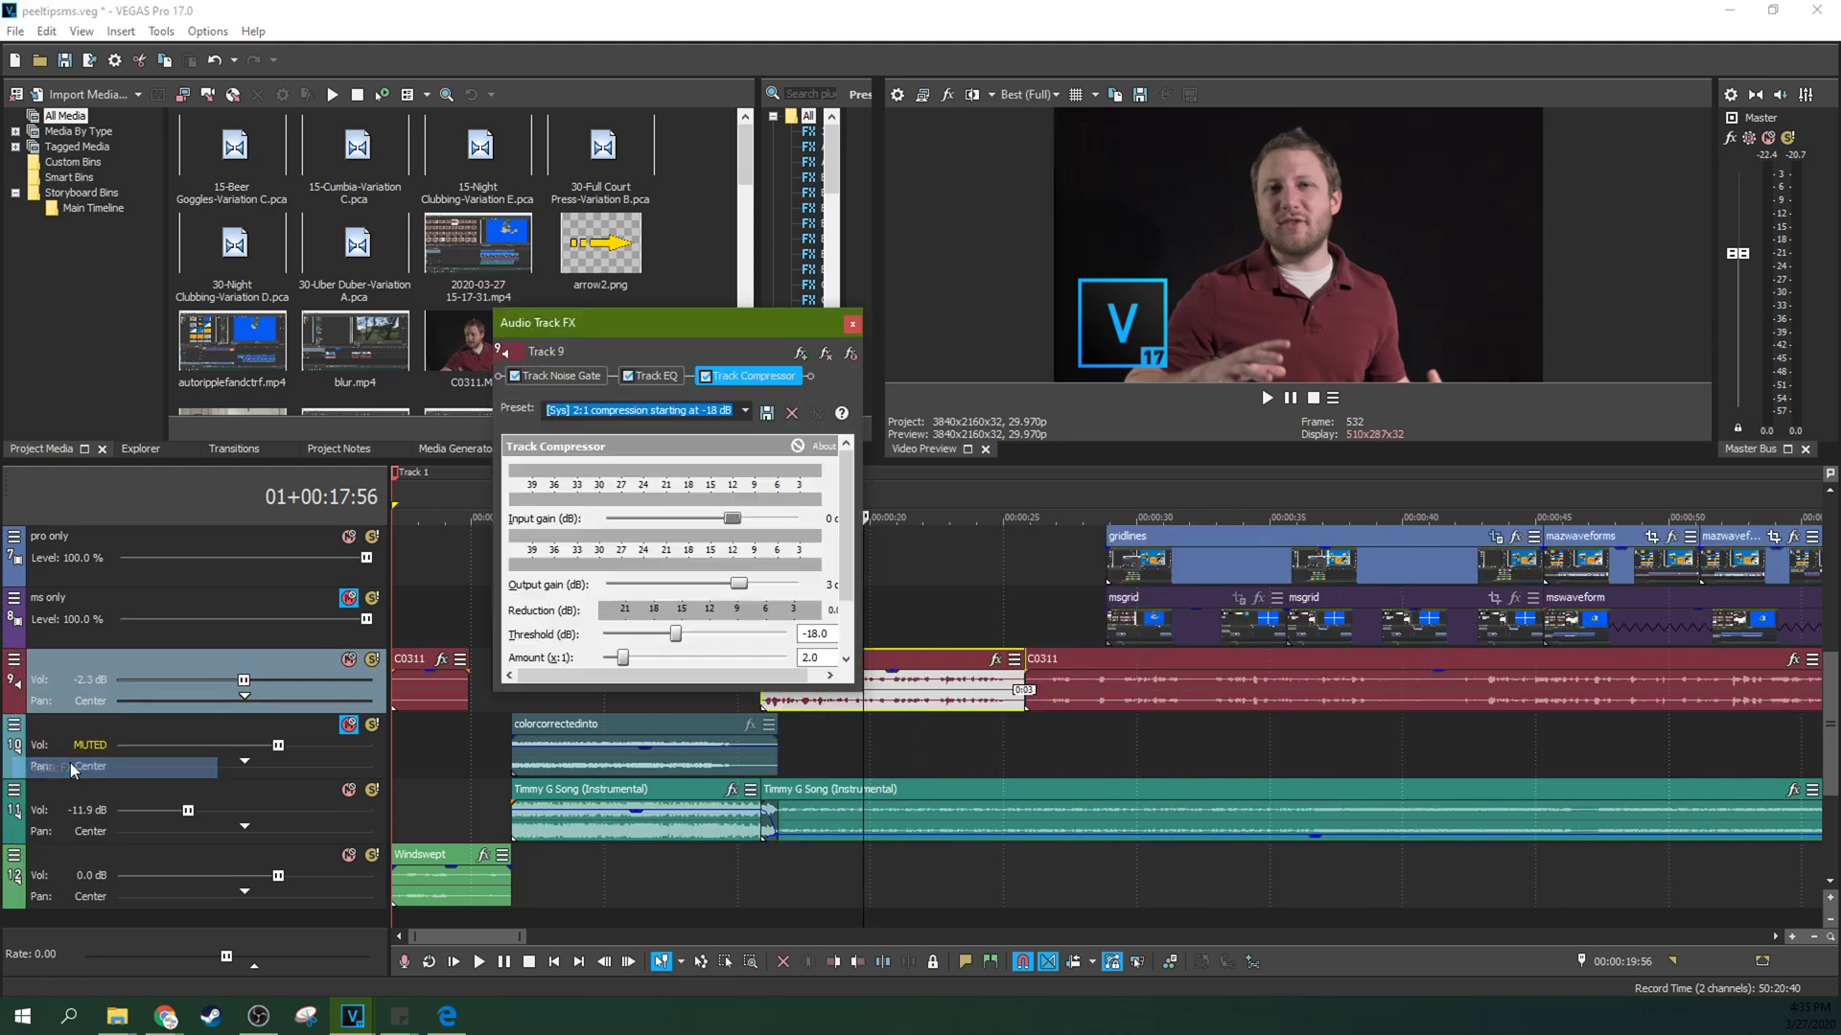
click(671, 378)
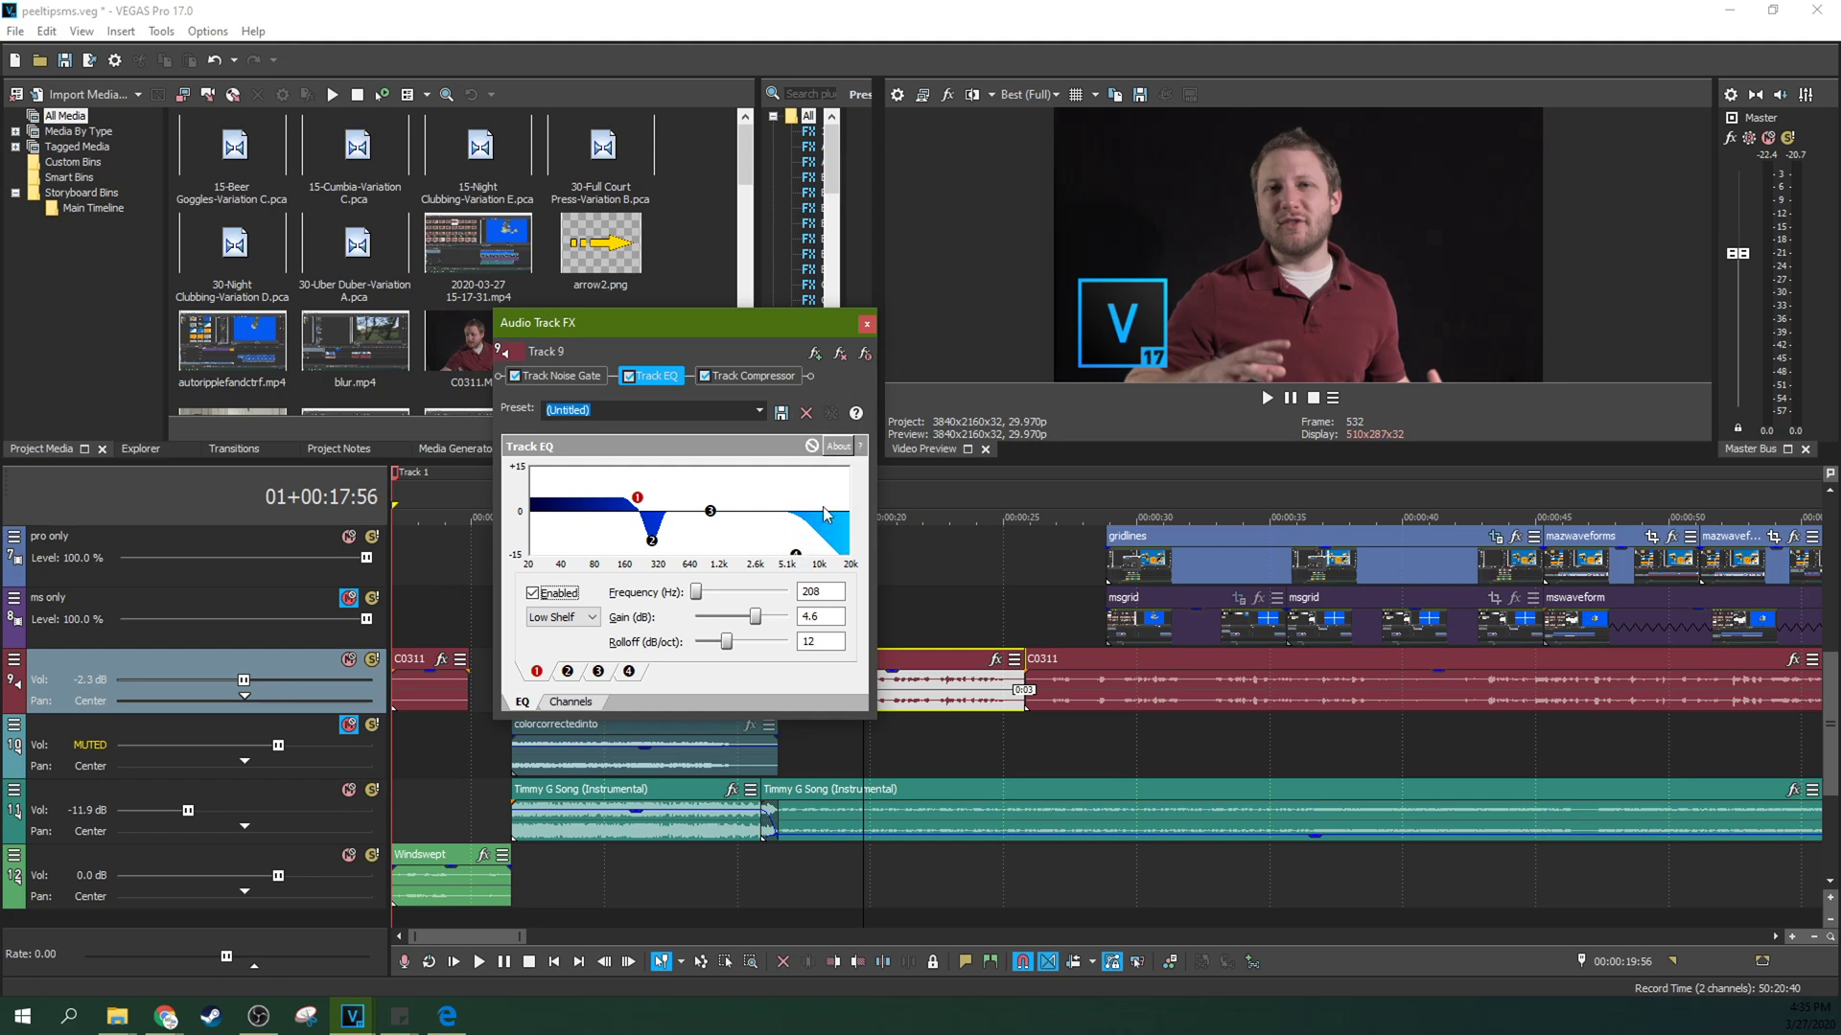
click(764, 377)
click(661, 375)
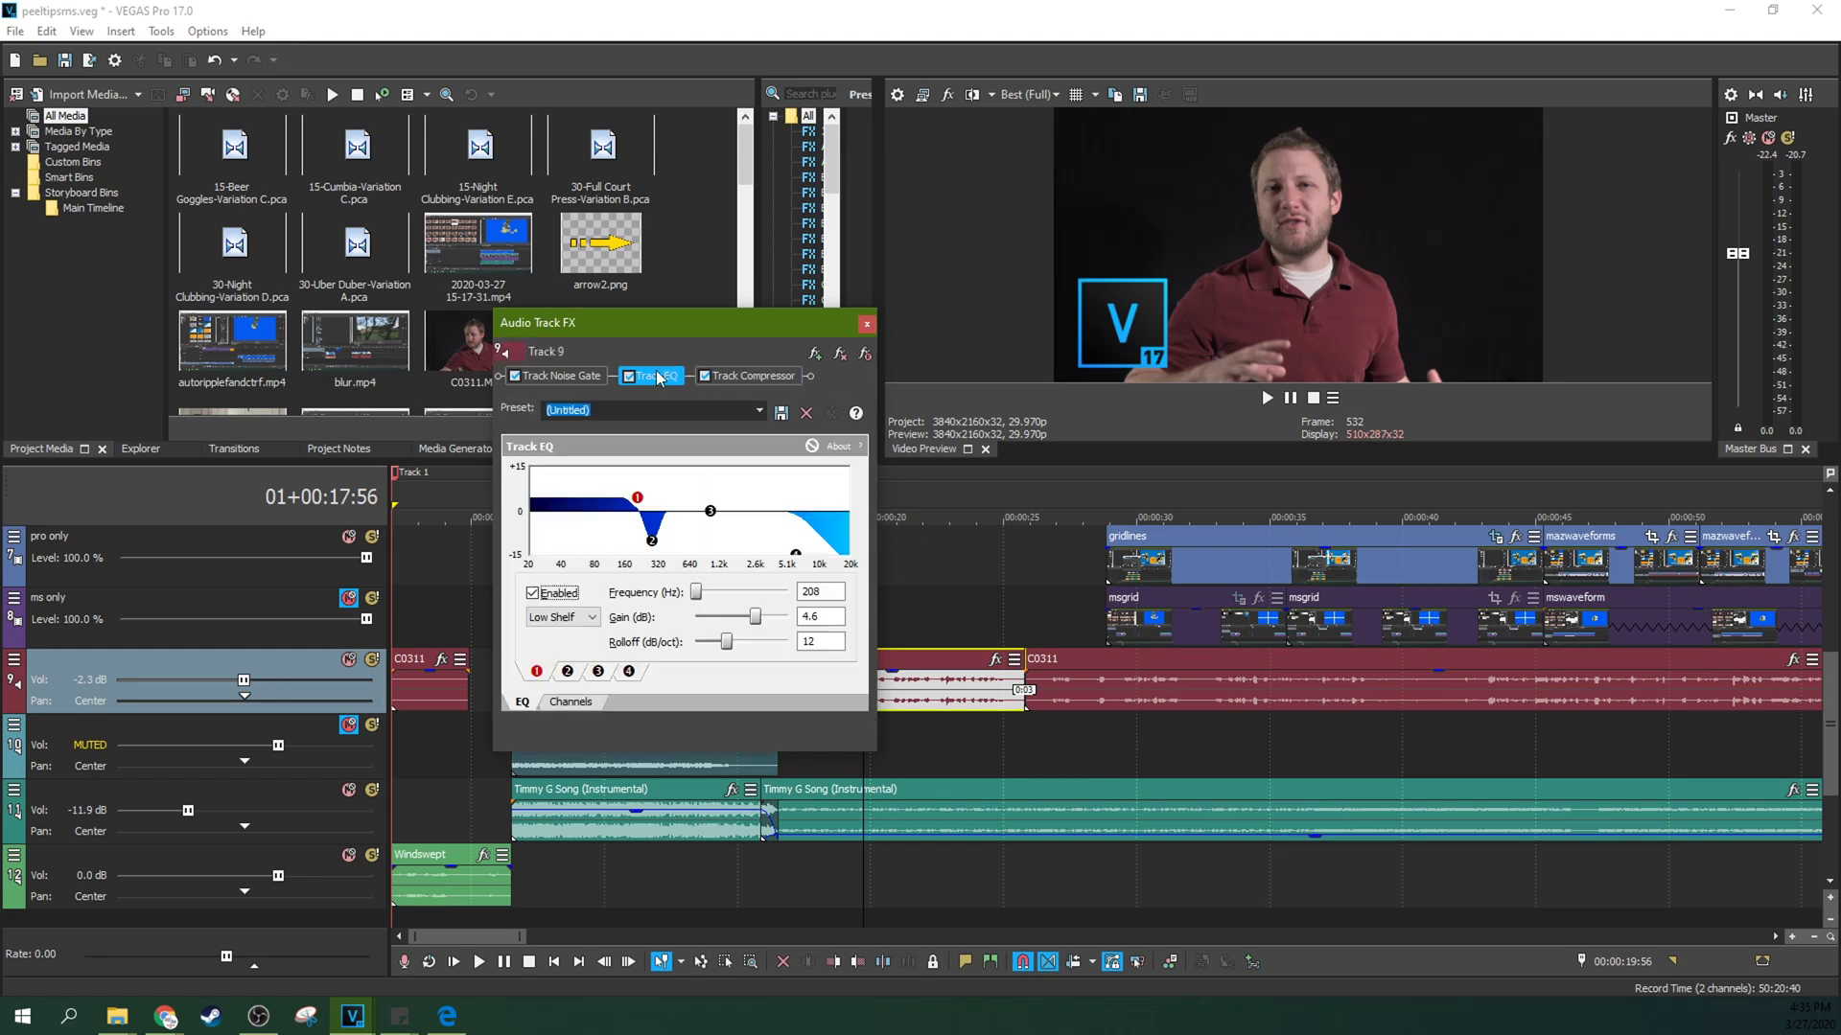
click(751, 377)
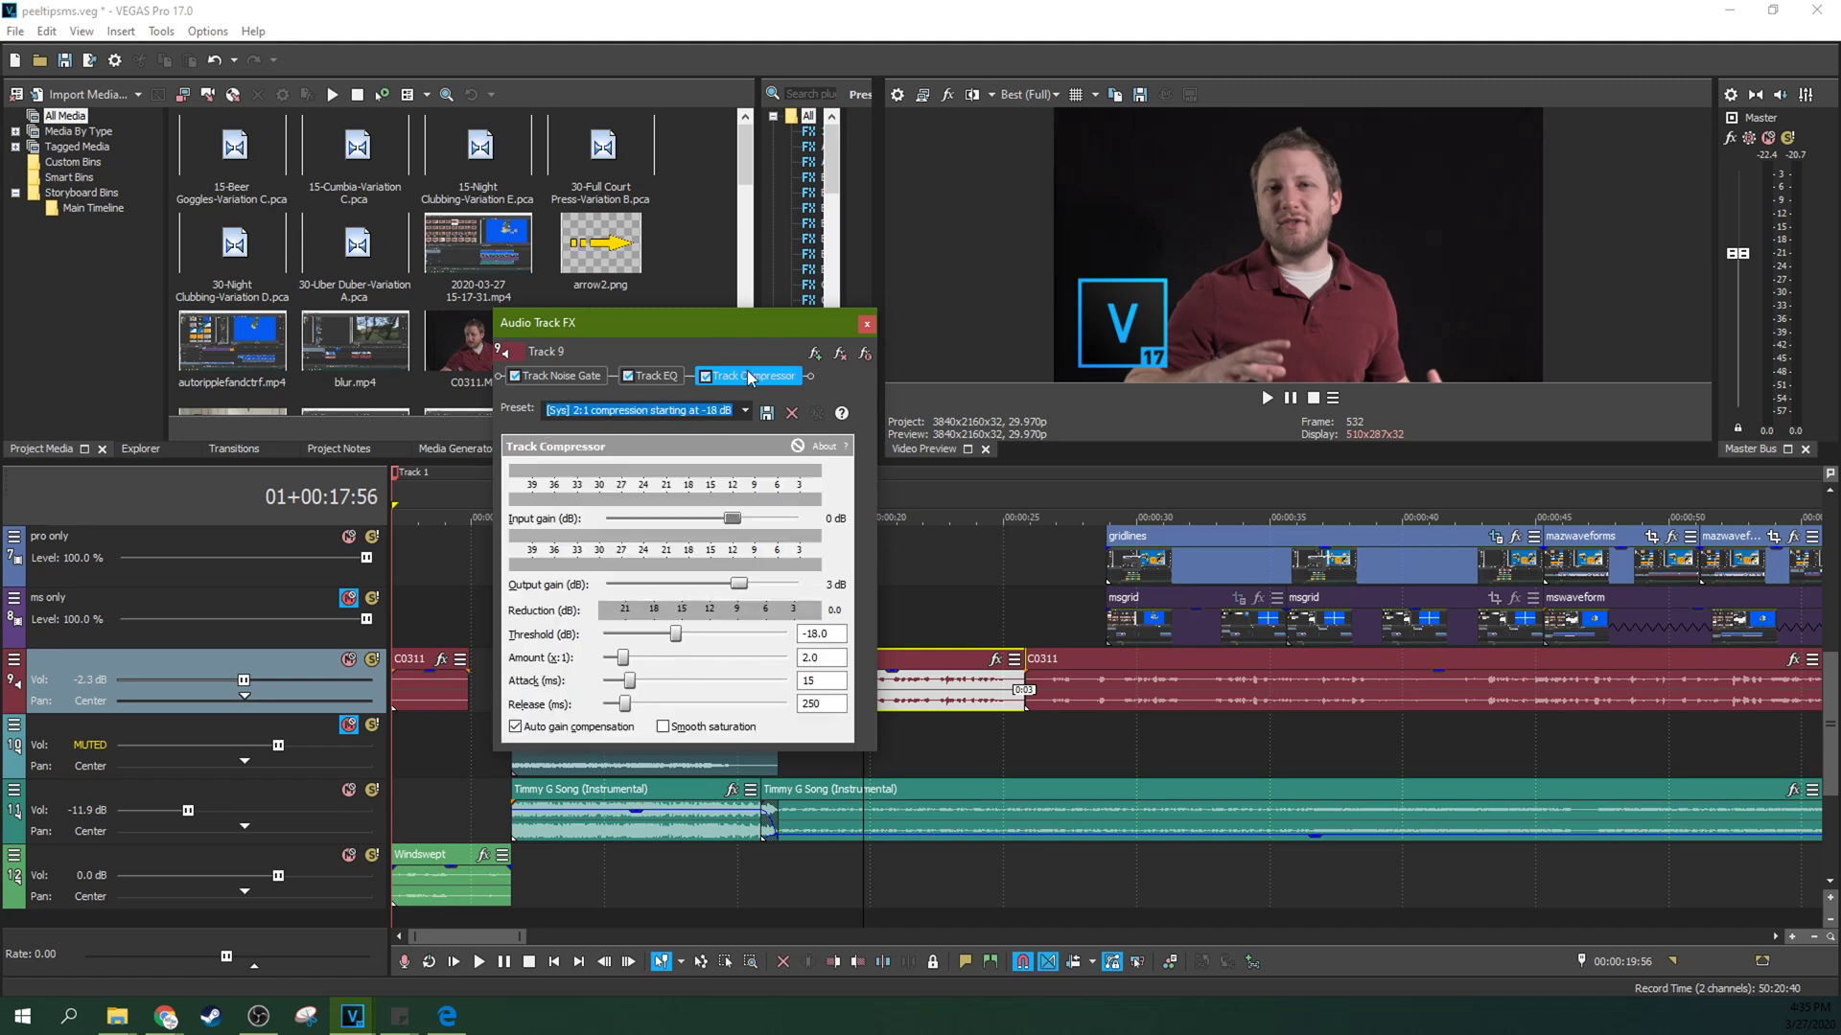
click(684, 377)
click(717, 378)
click(867, 323)
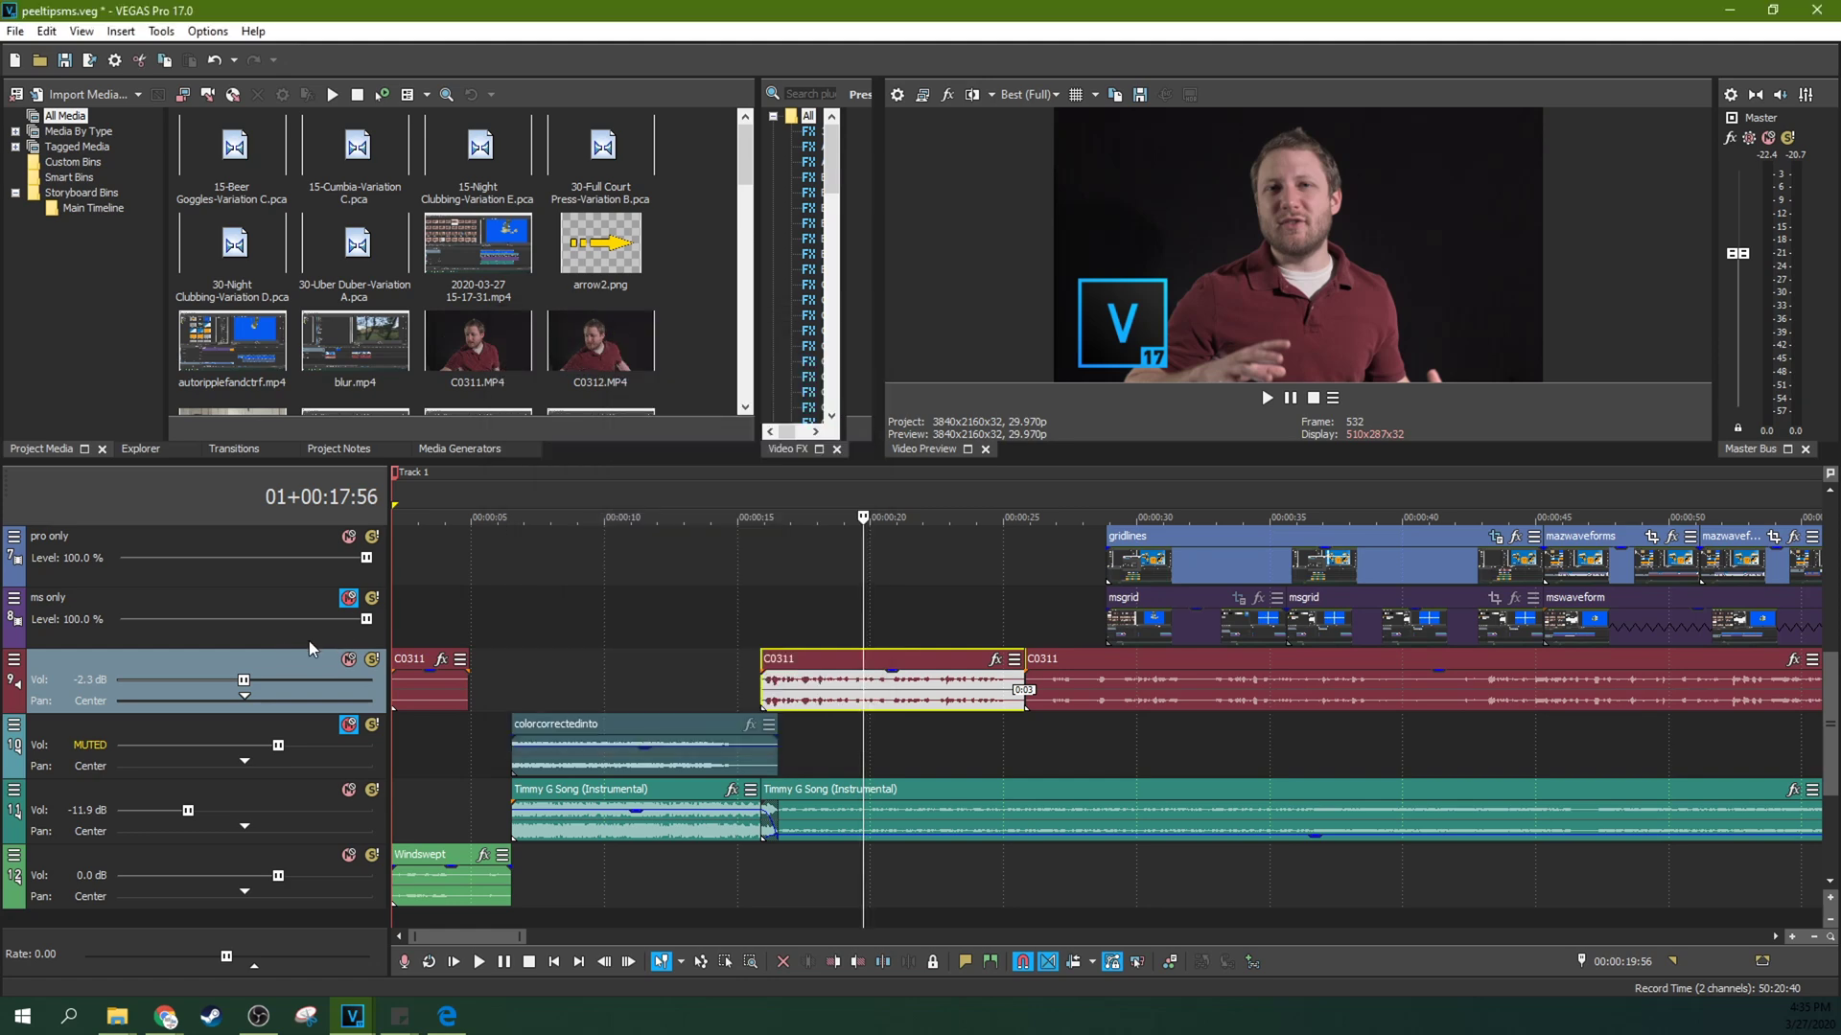
- Scroll down to the audio tracks and move the playhead into the intro
click(545, 610)
scroll(544, 610, down, 5)
click(545, 610)
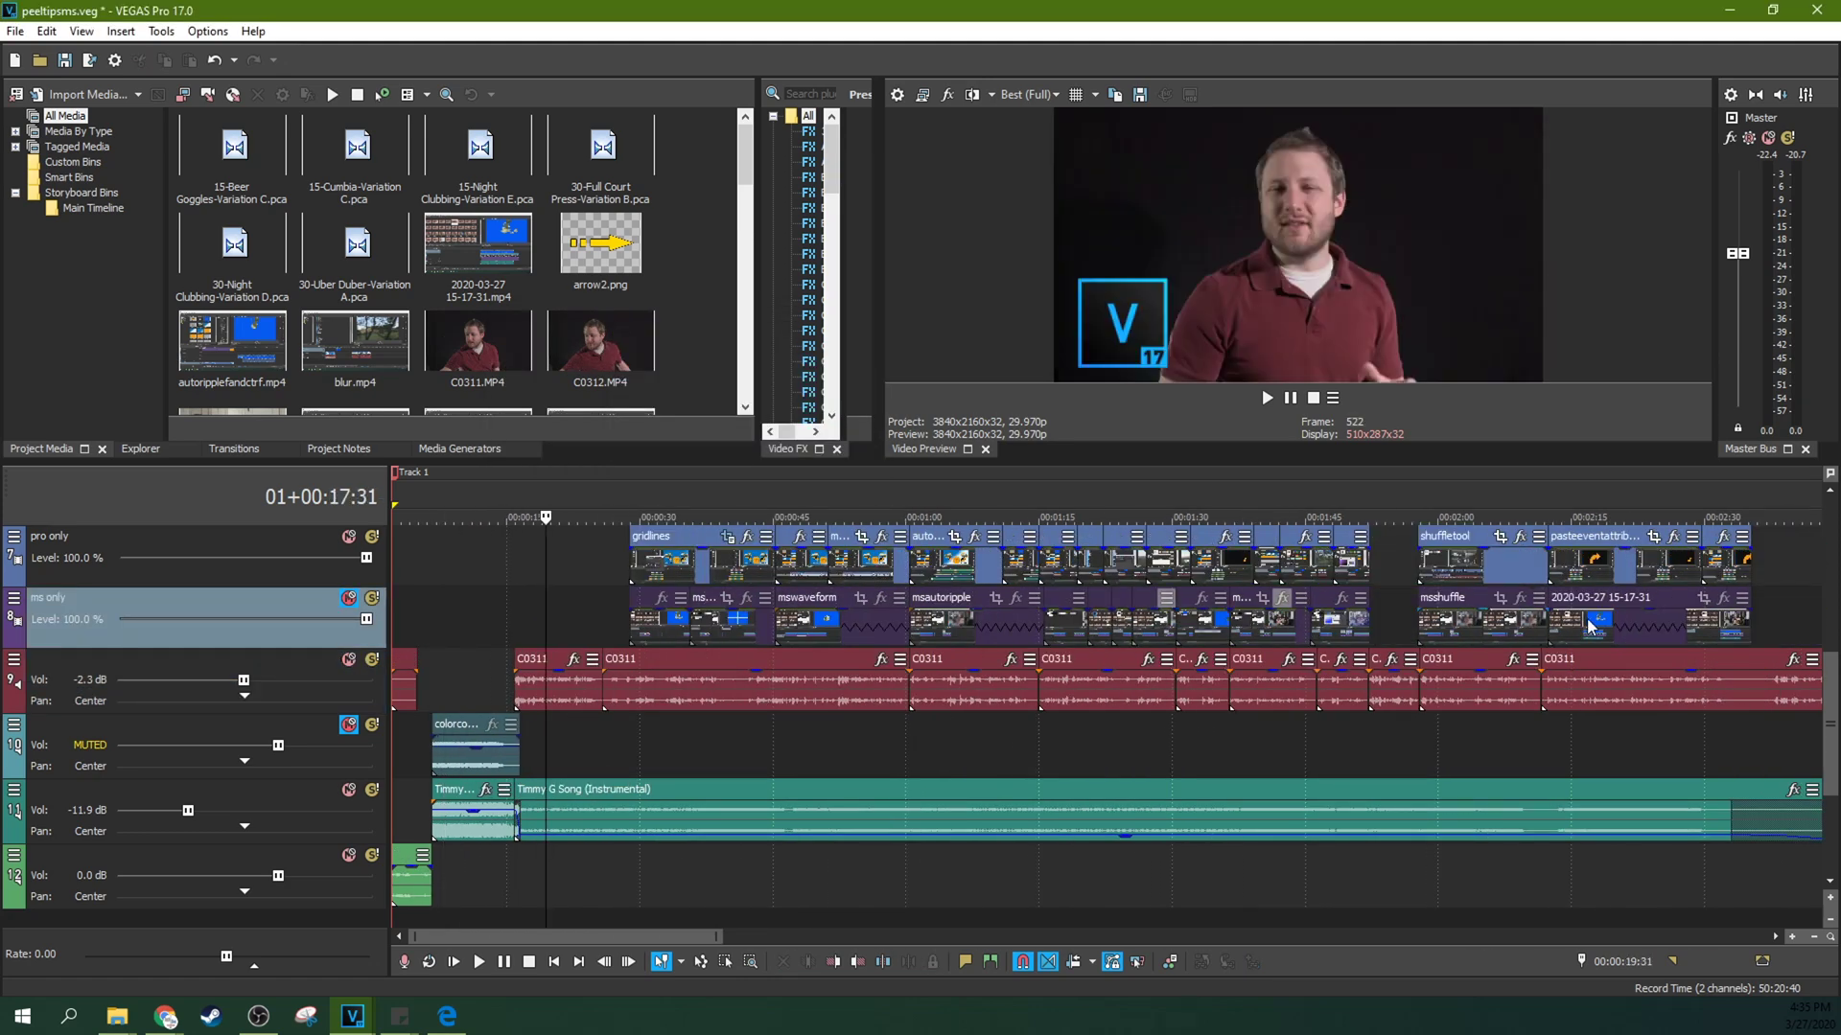
scroll(894, 653, down, 1)
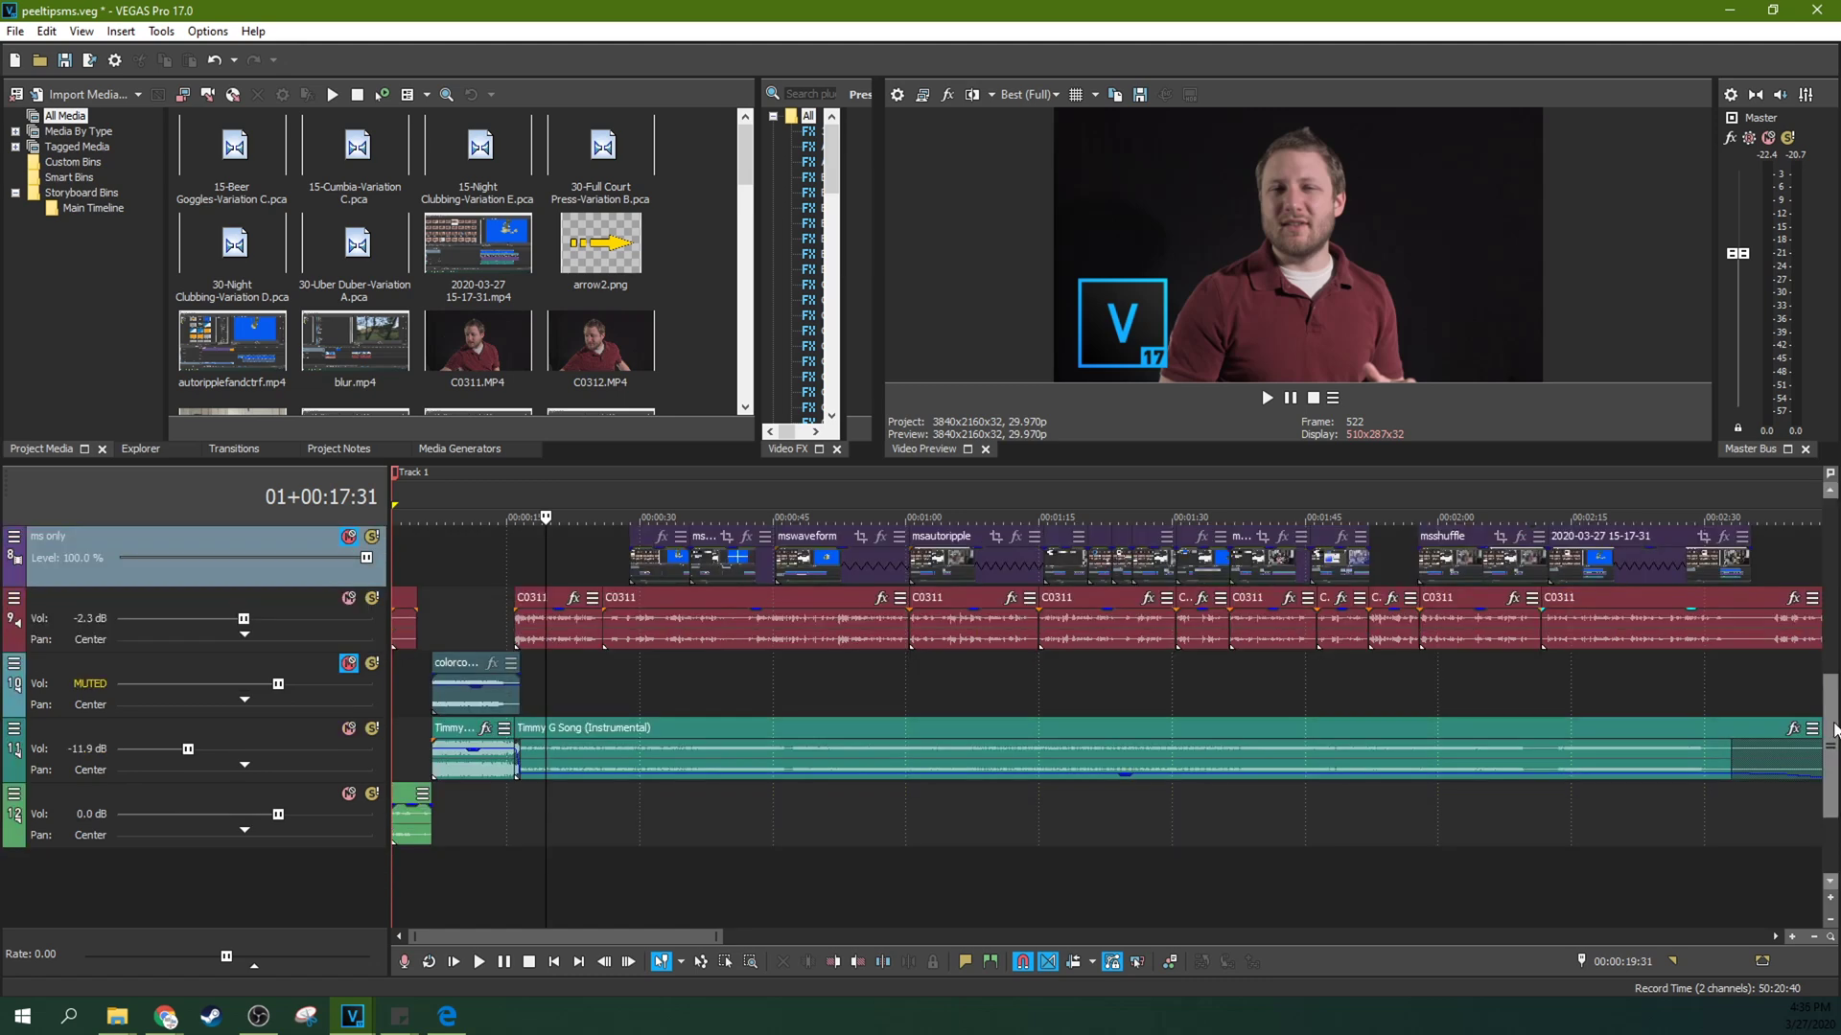
click(450, 638)
scroll(450, 639, up, 5)
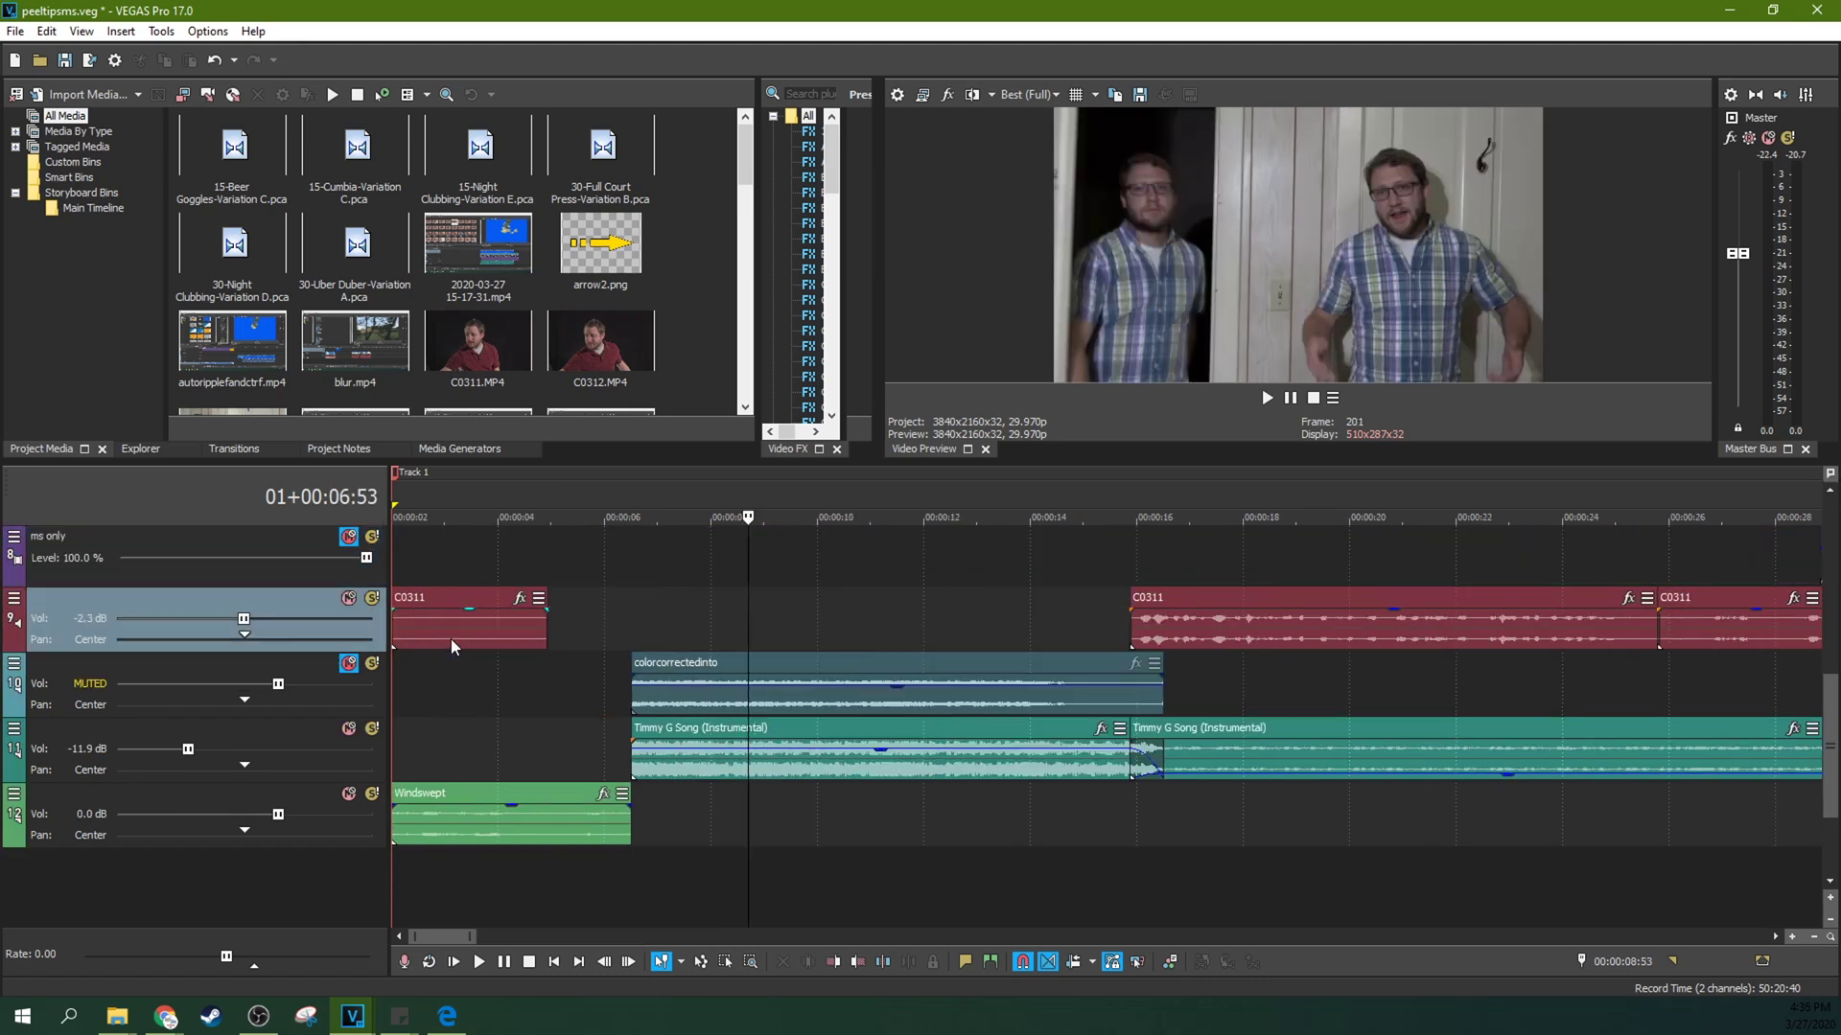
- Scrub the intro at about 3.6, 6 and 8 seconds, ending at 00:15:14
click(600, 624)
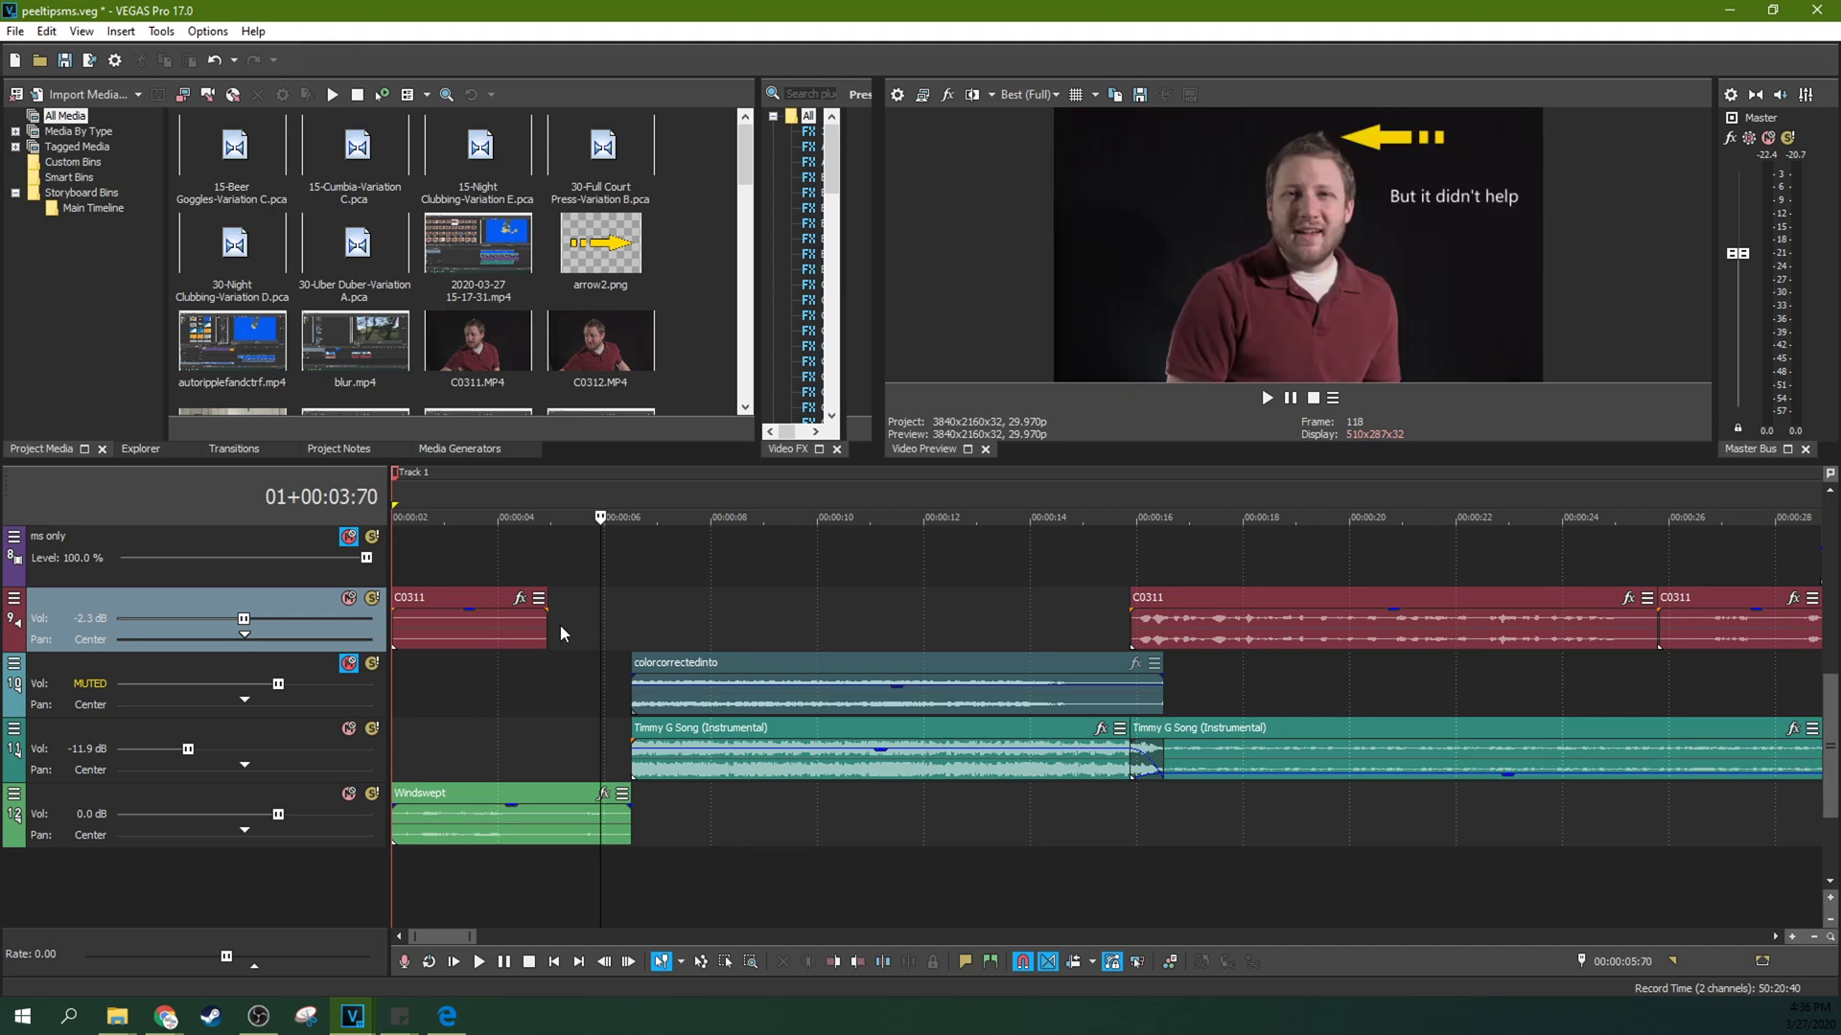
click(491, 625)
click(618, 614)
click(631, 612)
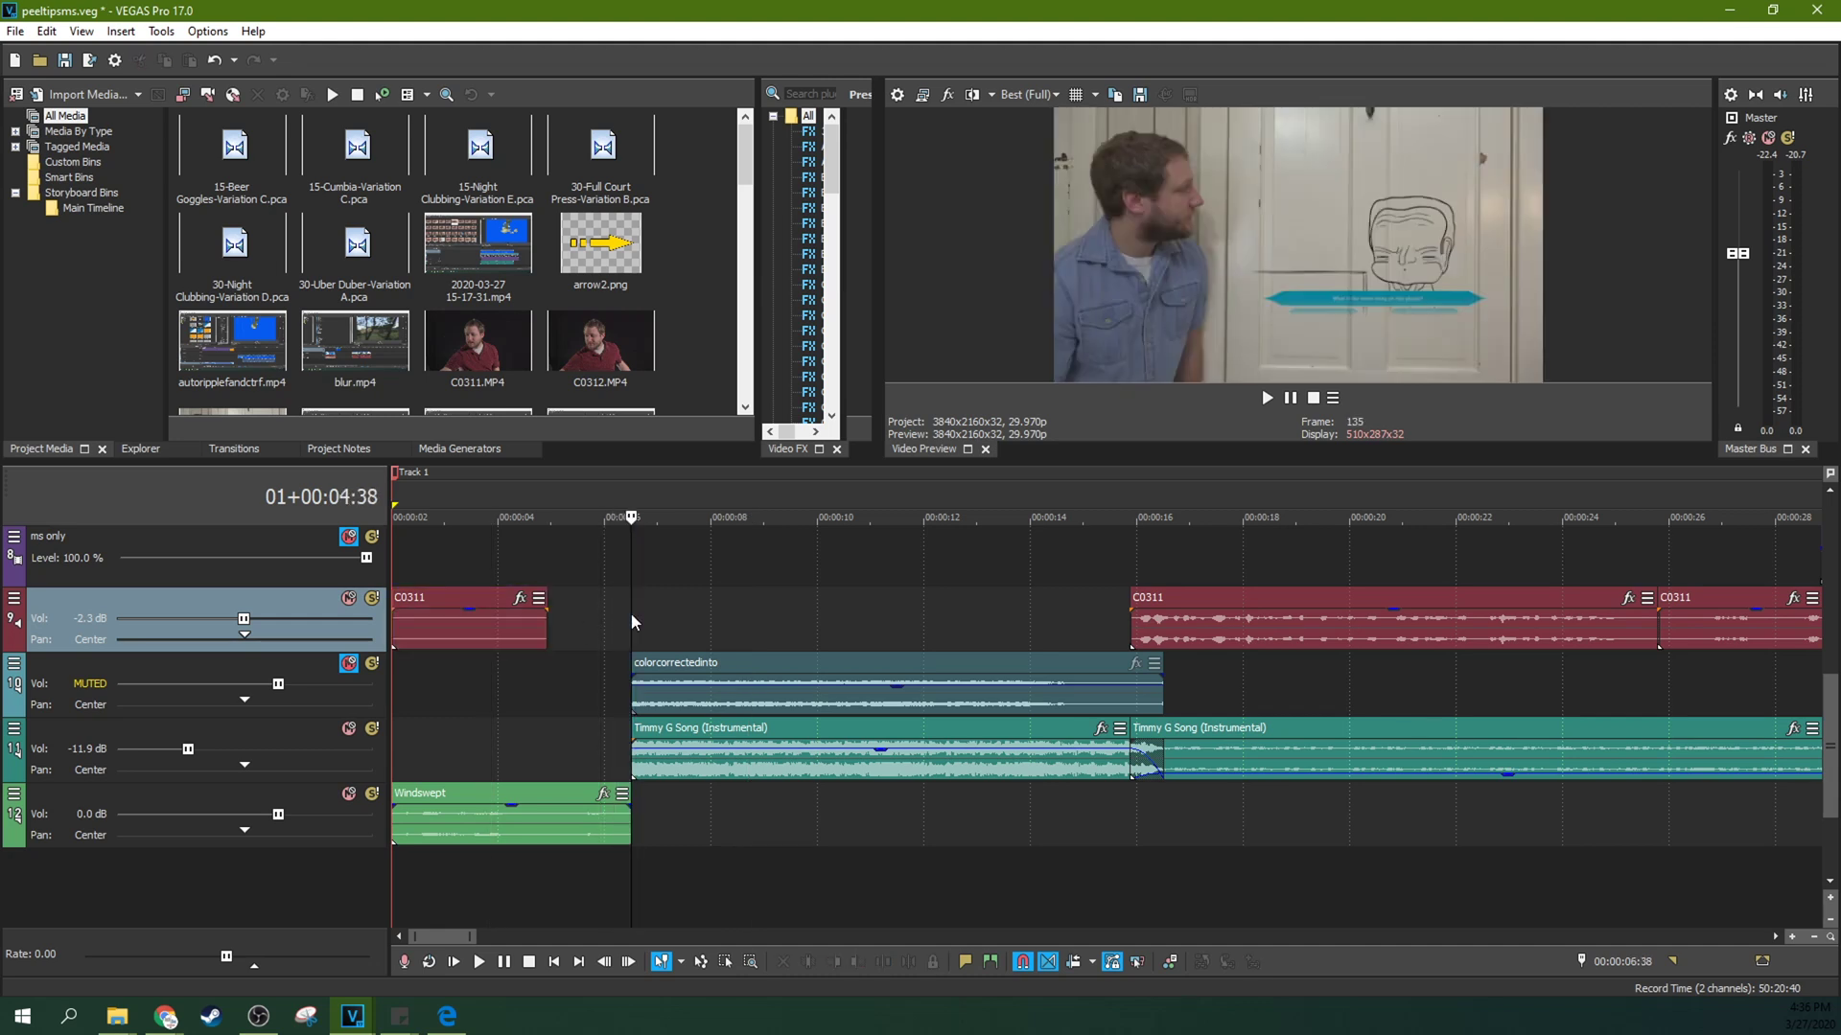
click(711, 608)
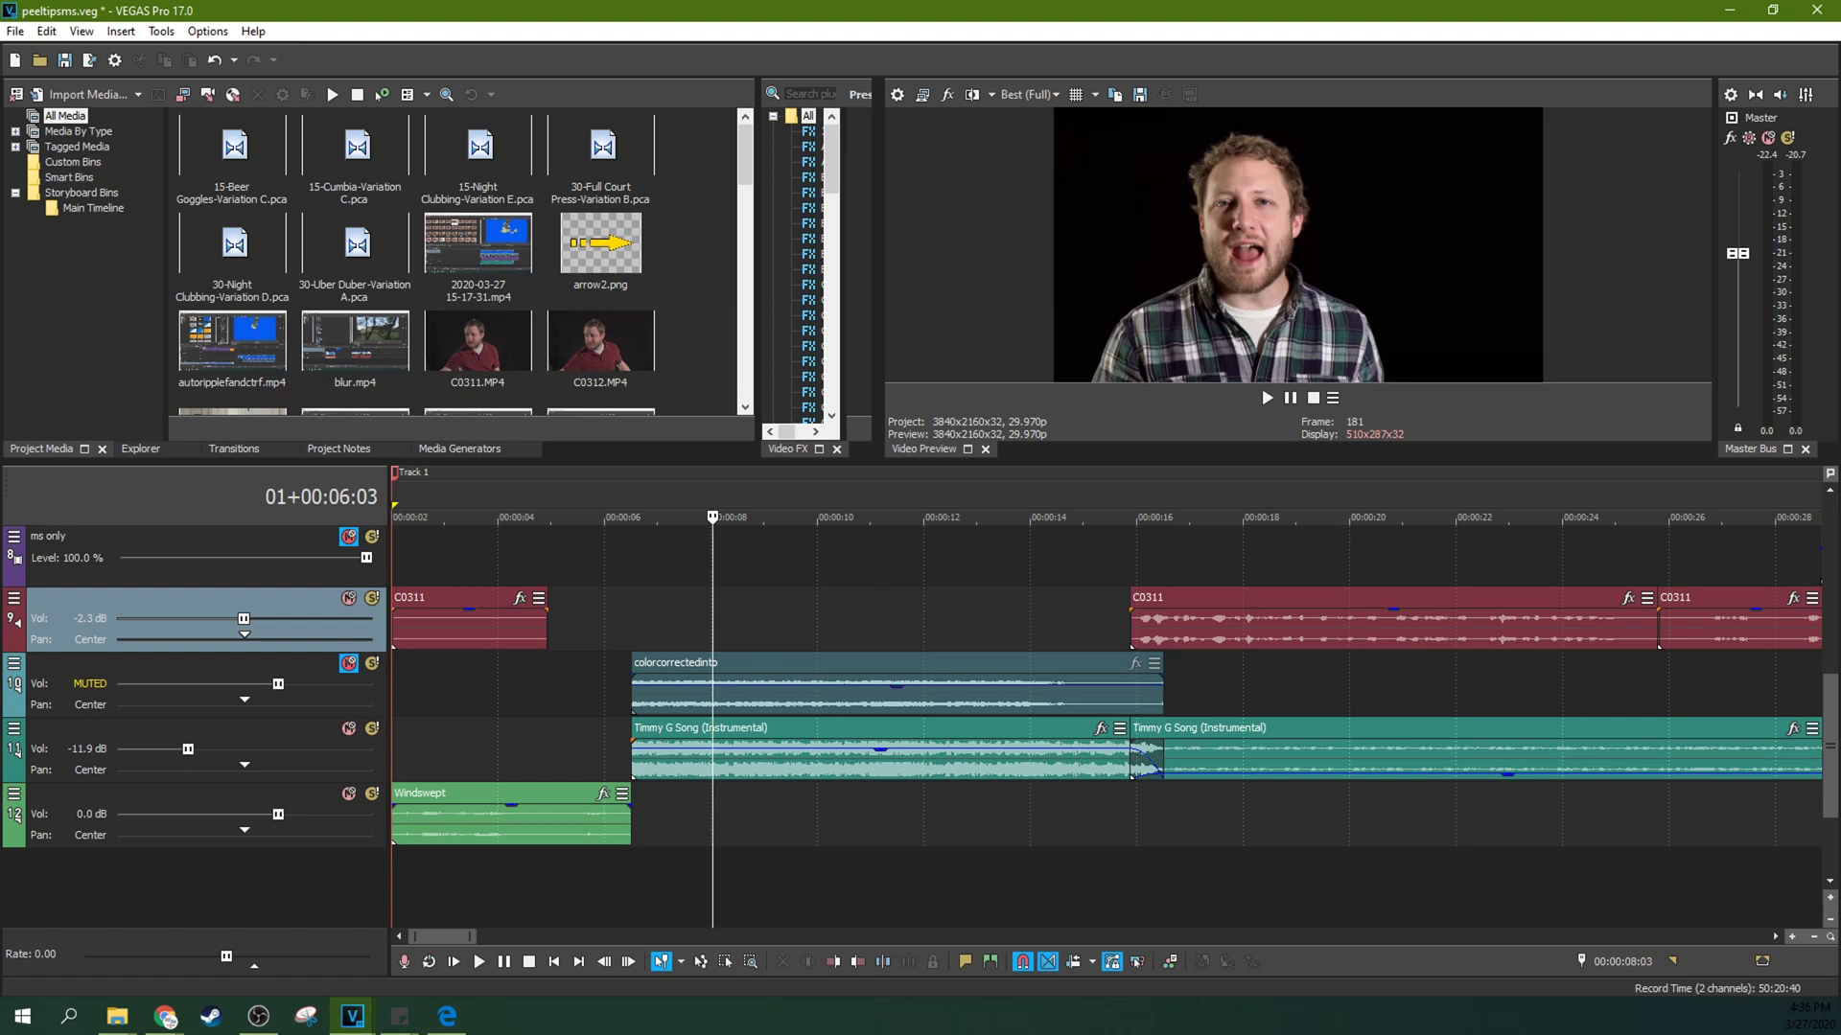
scroll(1829, 748, up, 6)
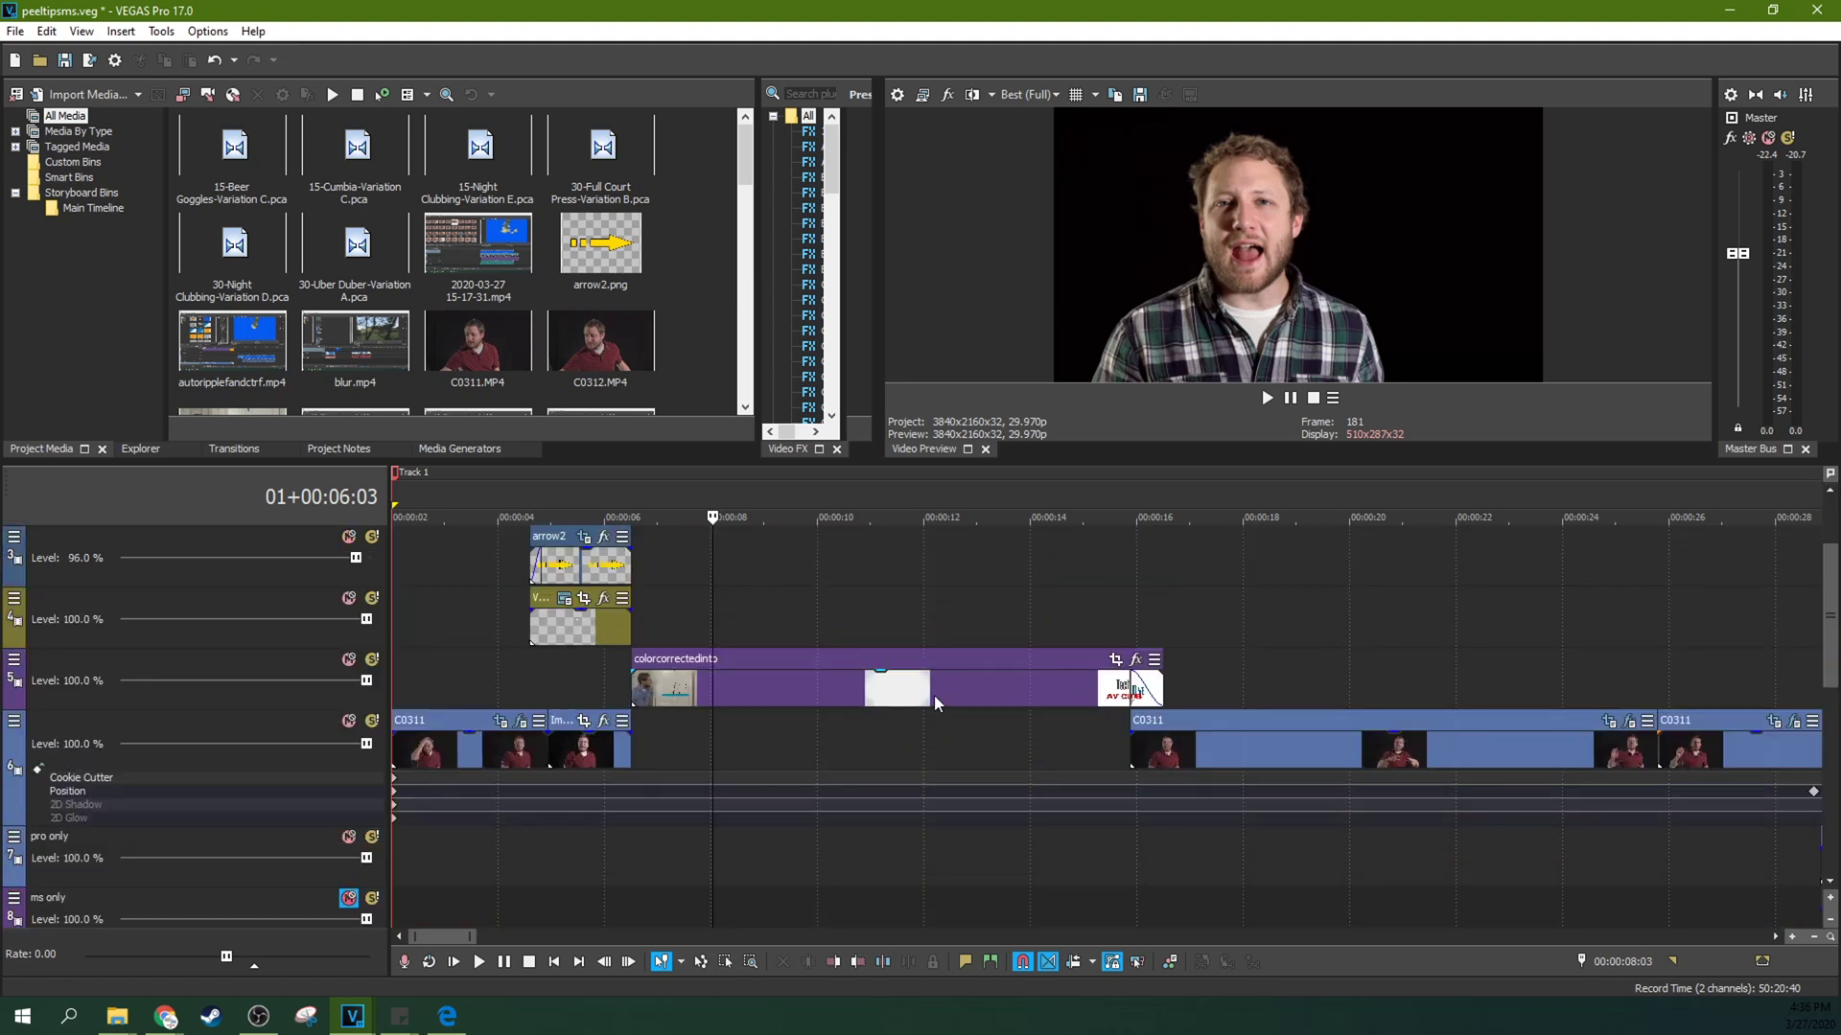
scroll(1830, 613, down, 5)
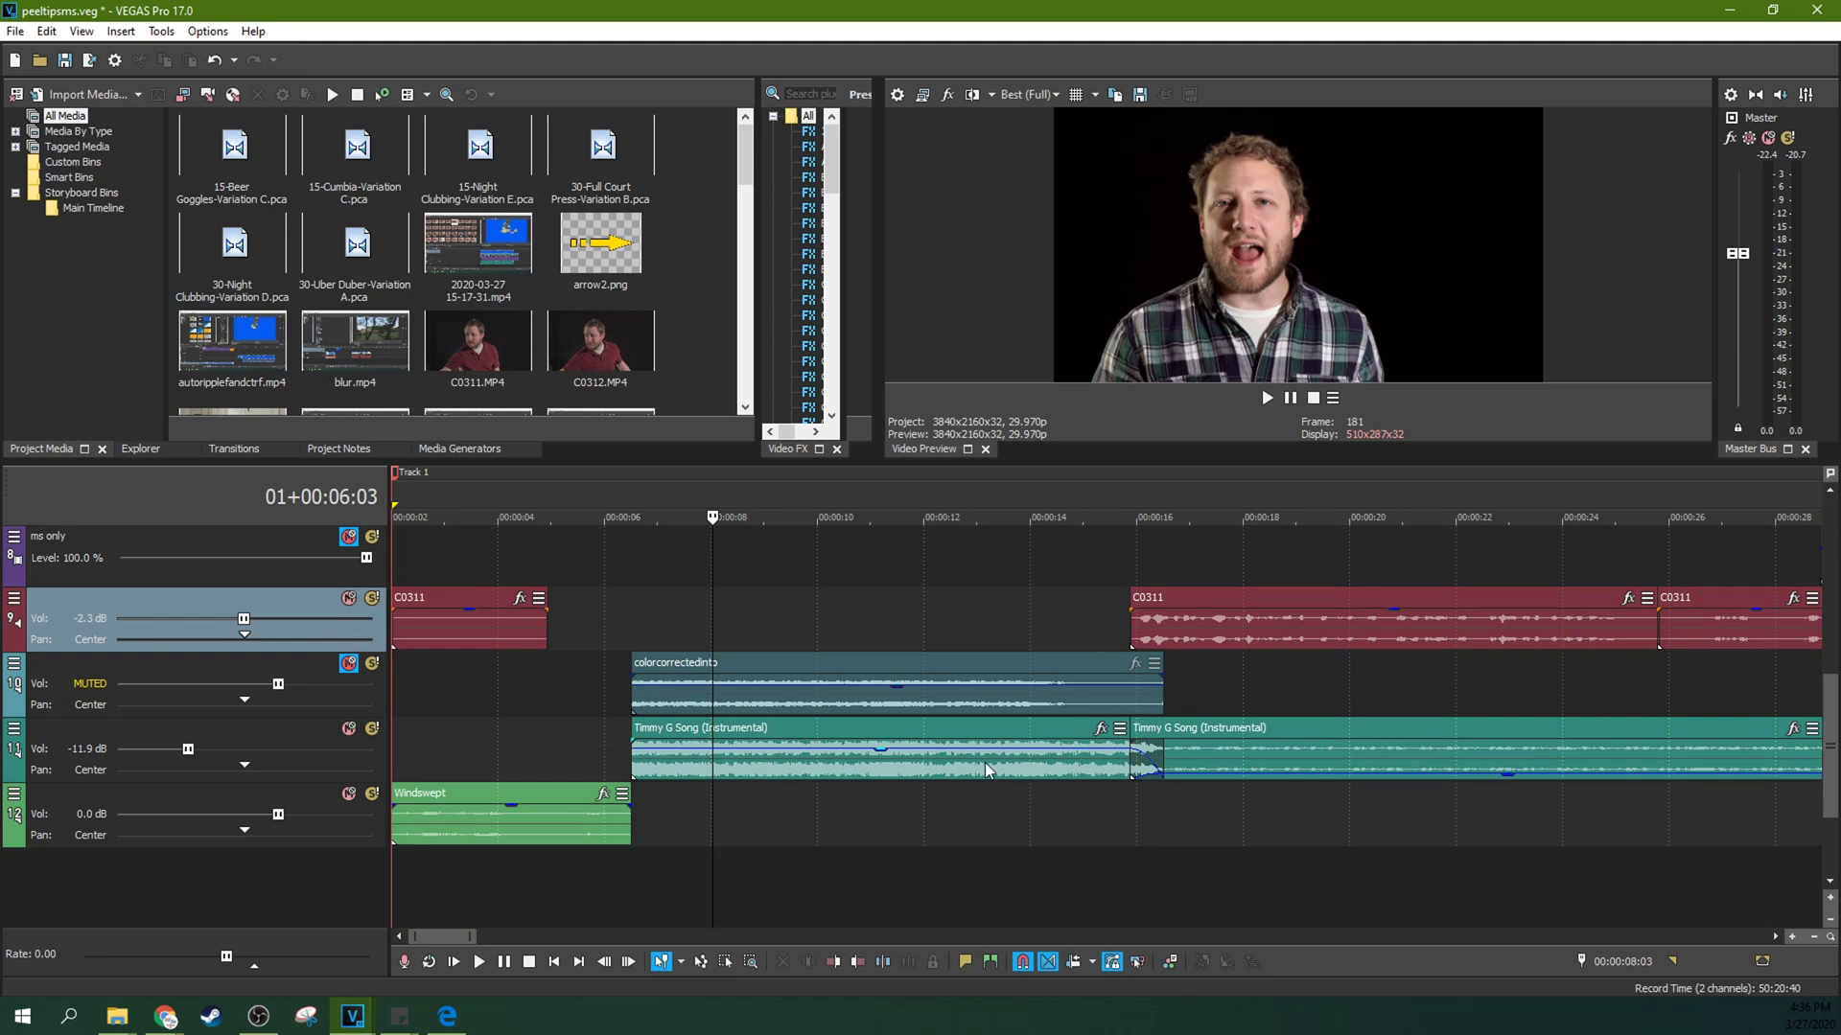
click(985, 762)
click(1198, 755)
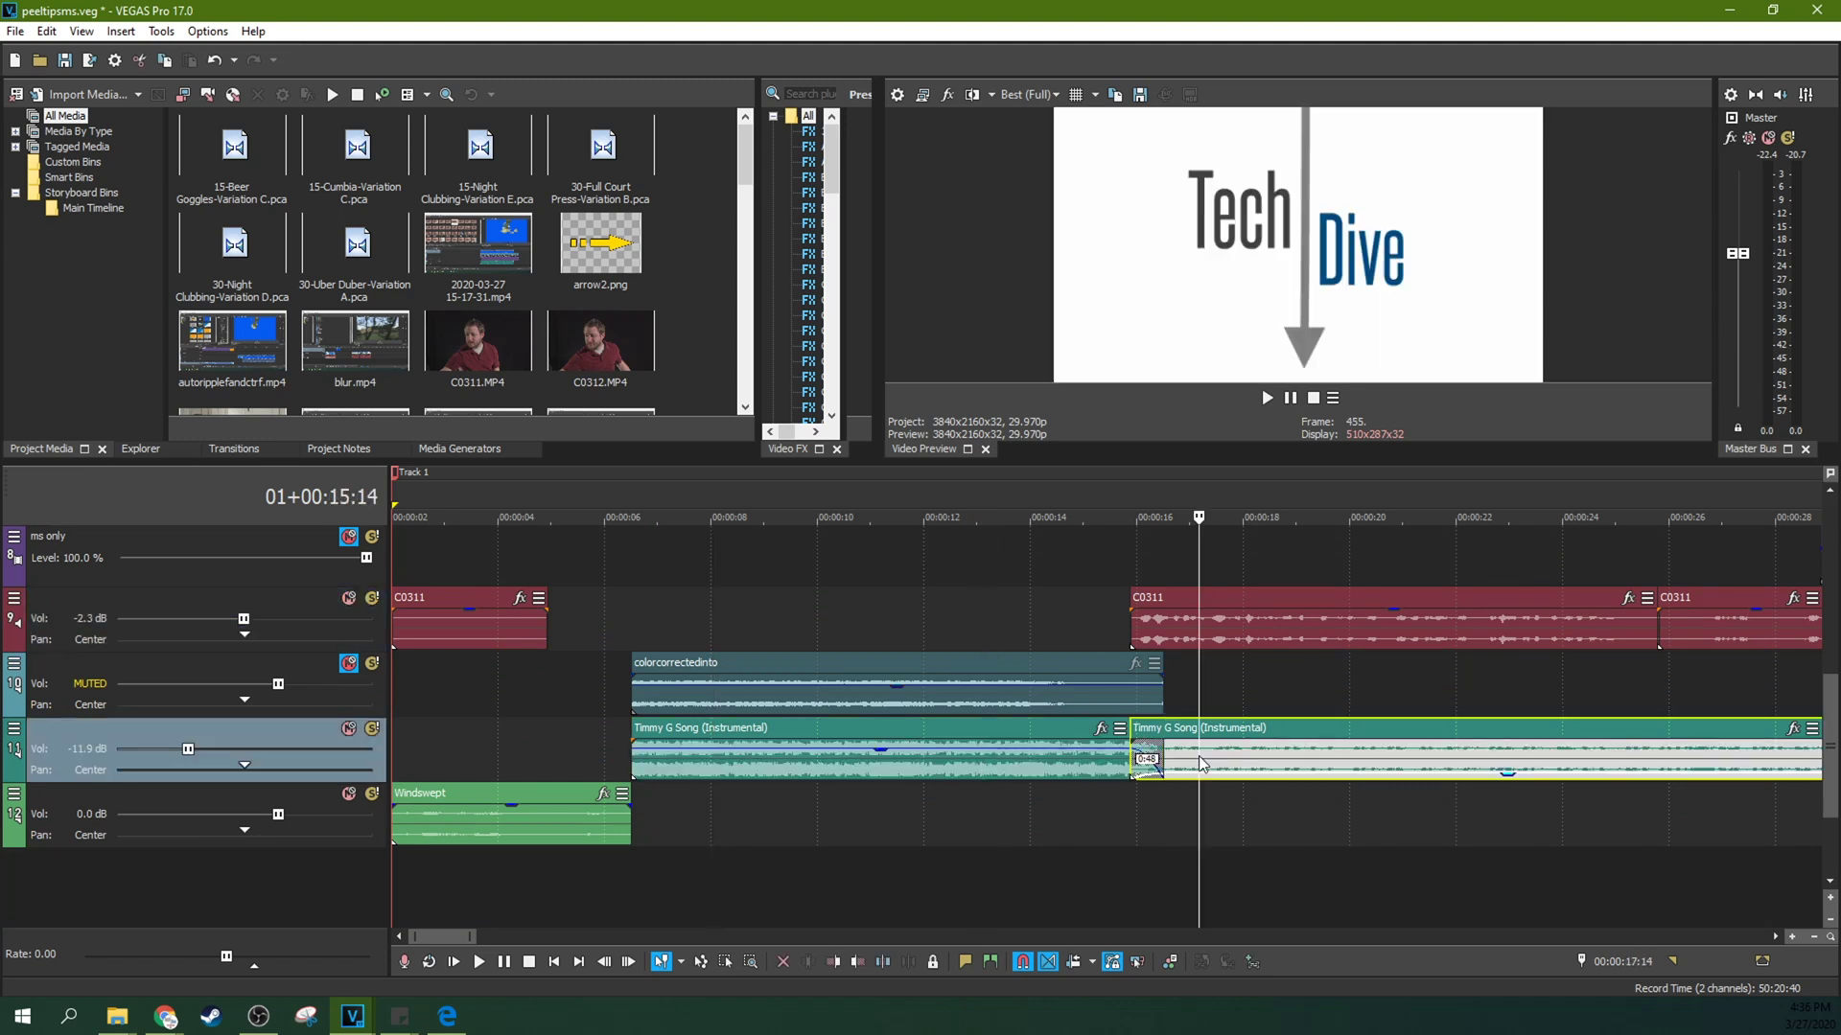
click(906, 799)
scroll(1106, 786, down, 3)
click(1090, 766)
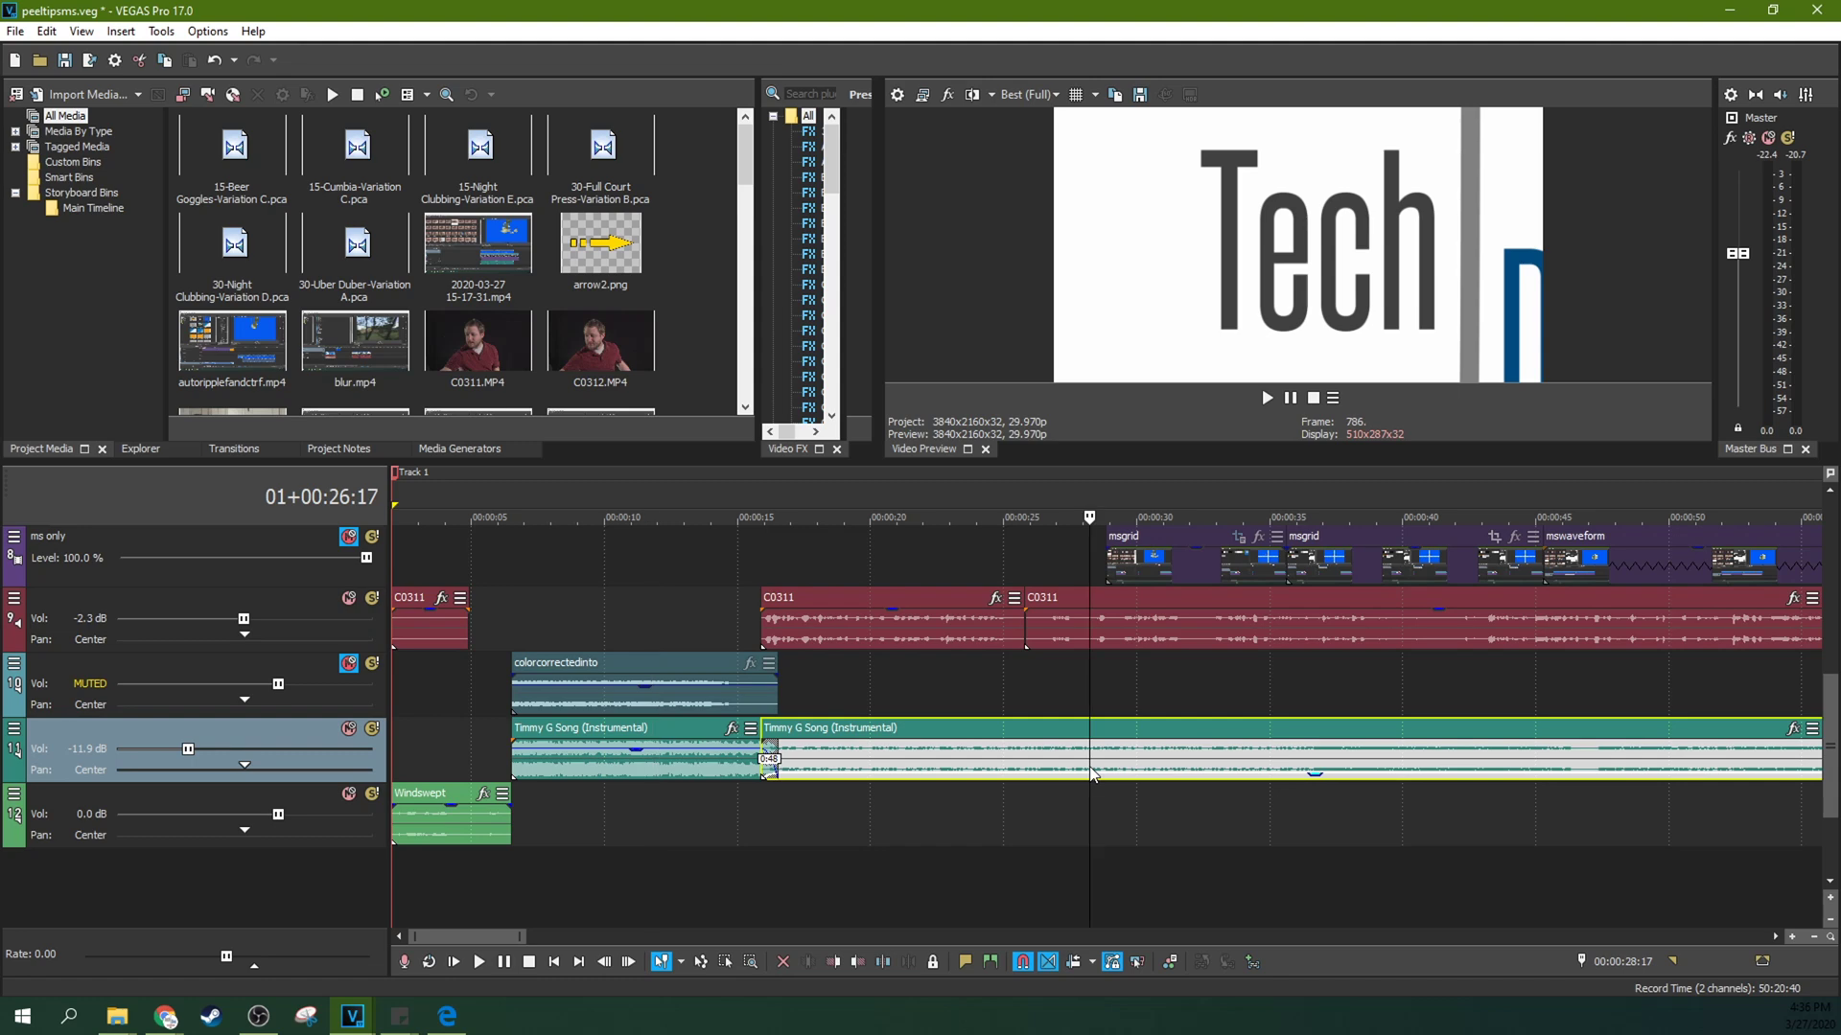
scroll(1093, 775, down, 3)
scroll(890, 757, up, 4)
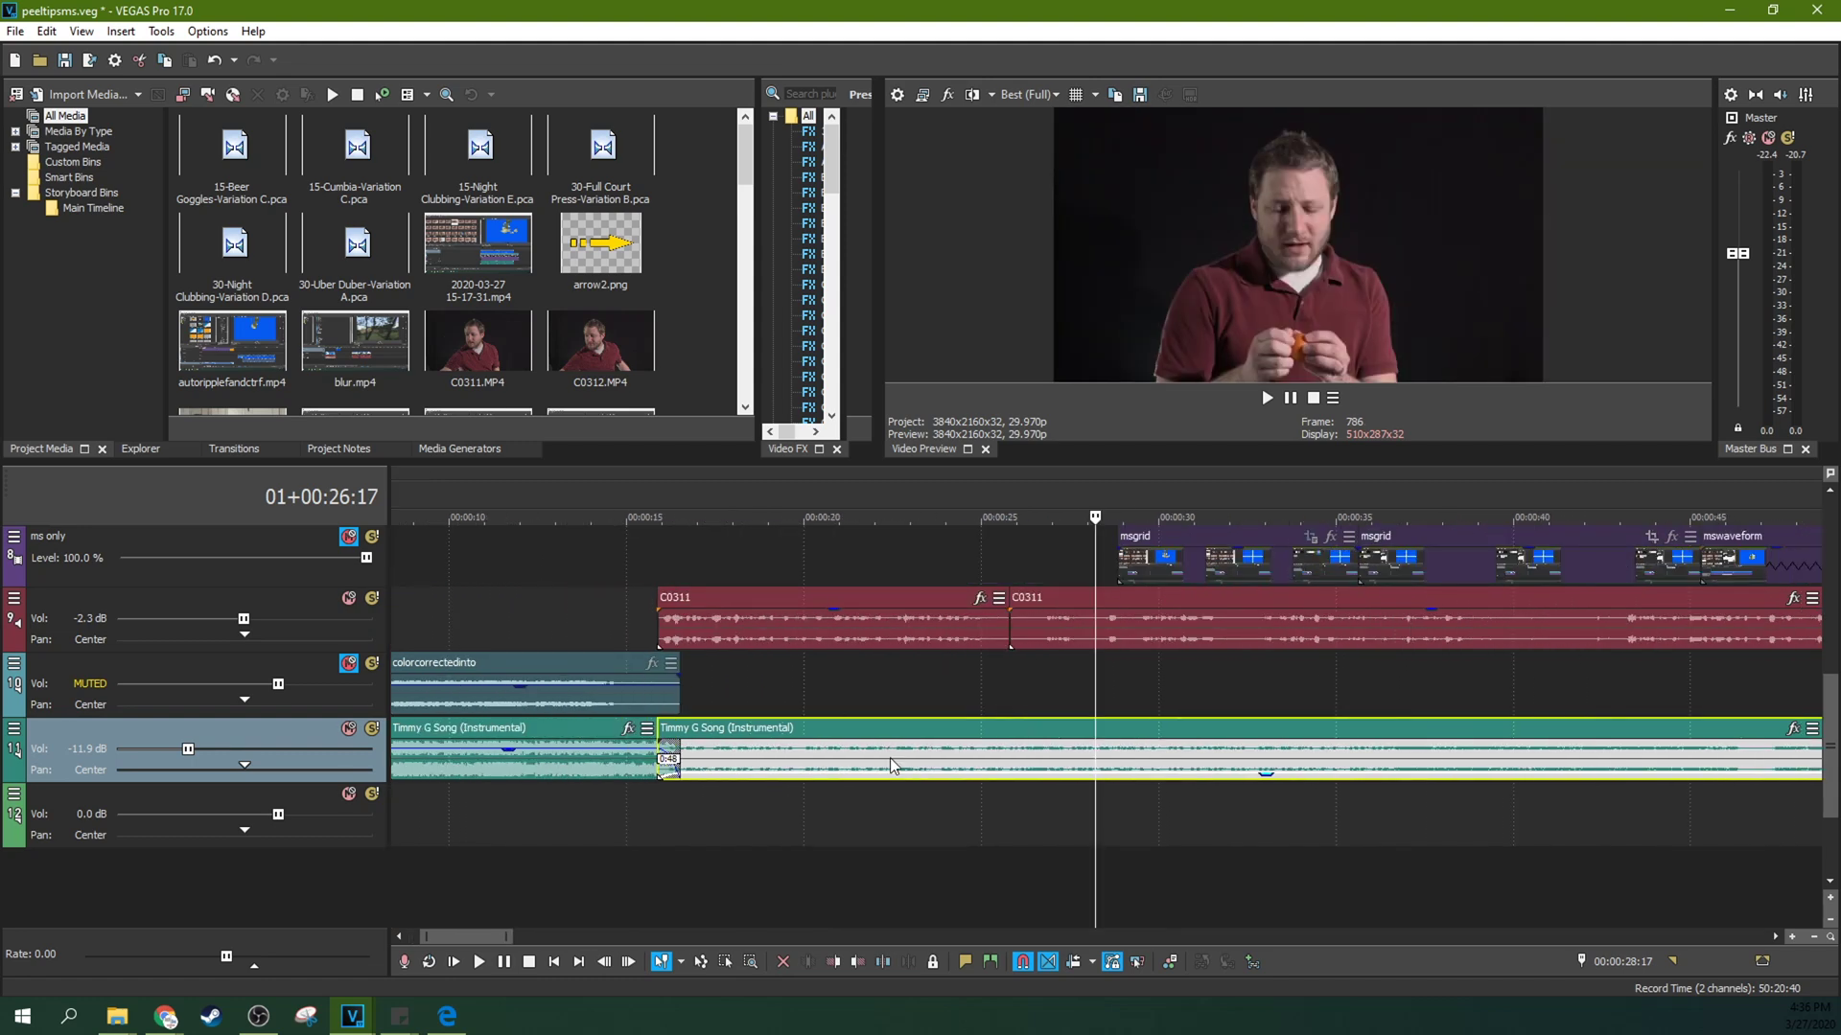
click(532, 762)
scroll(555, 768, down, 3)
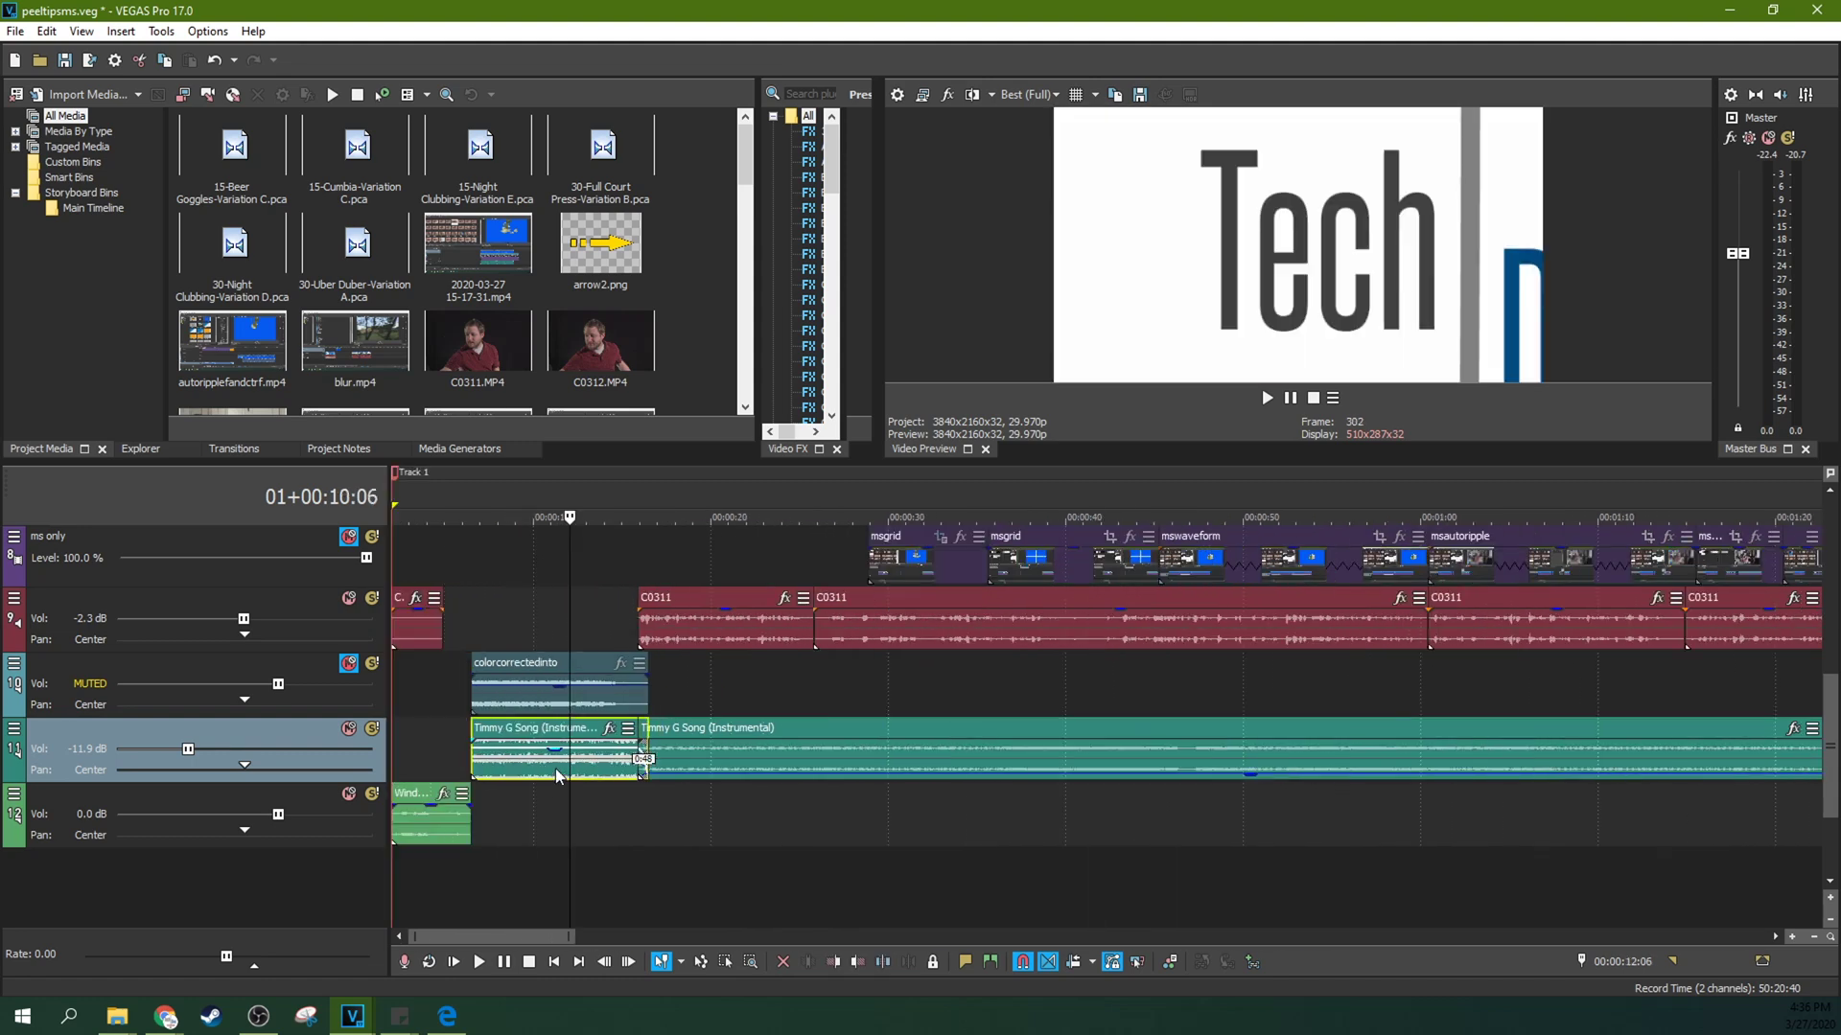
click(485, 735)
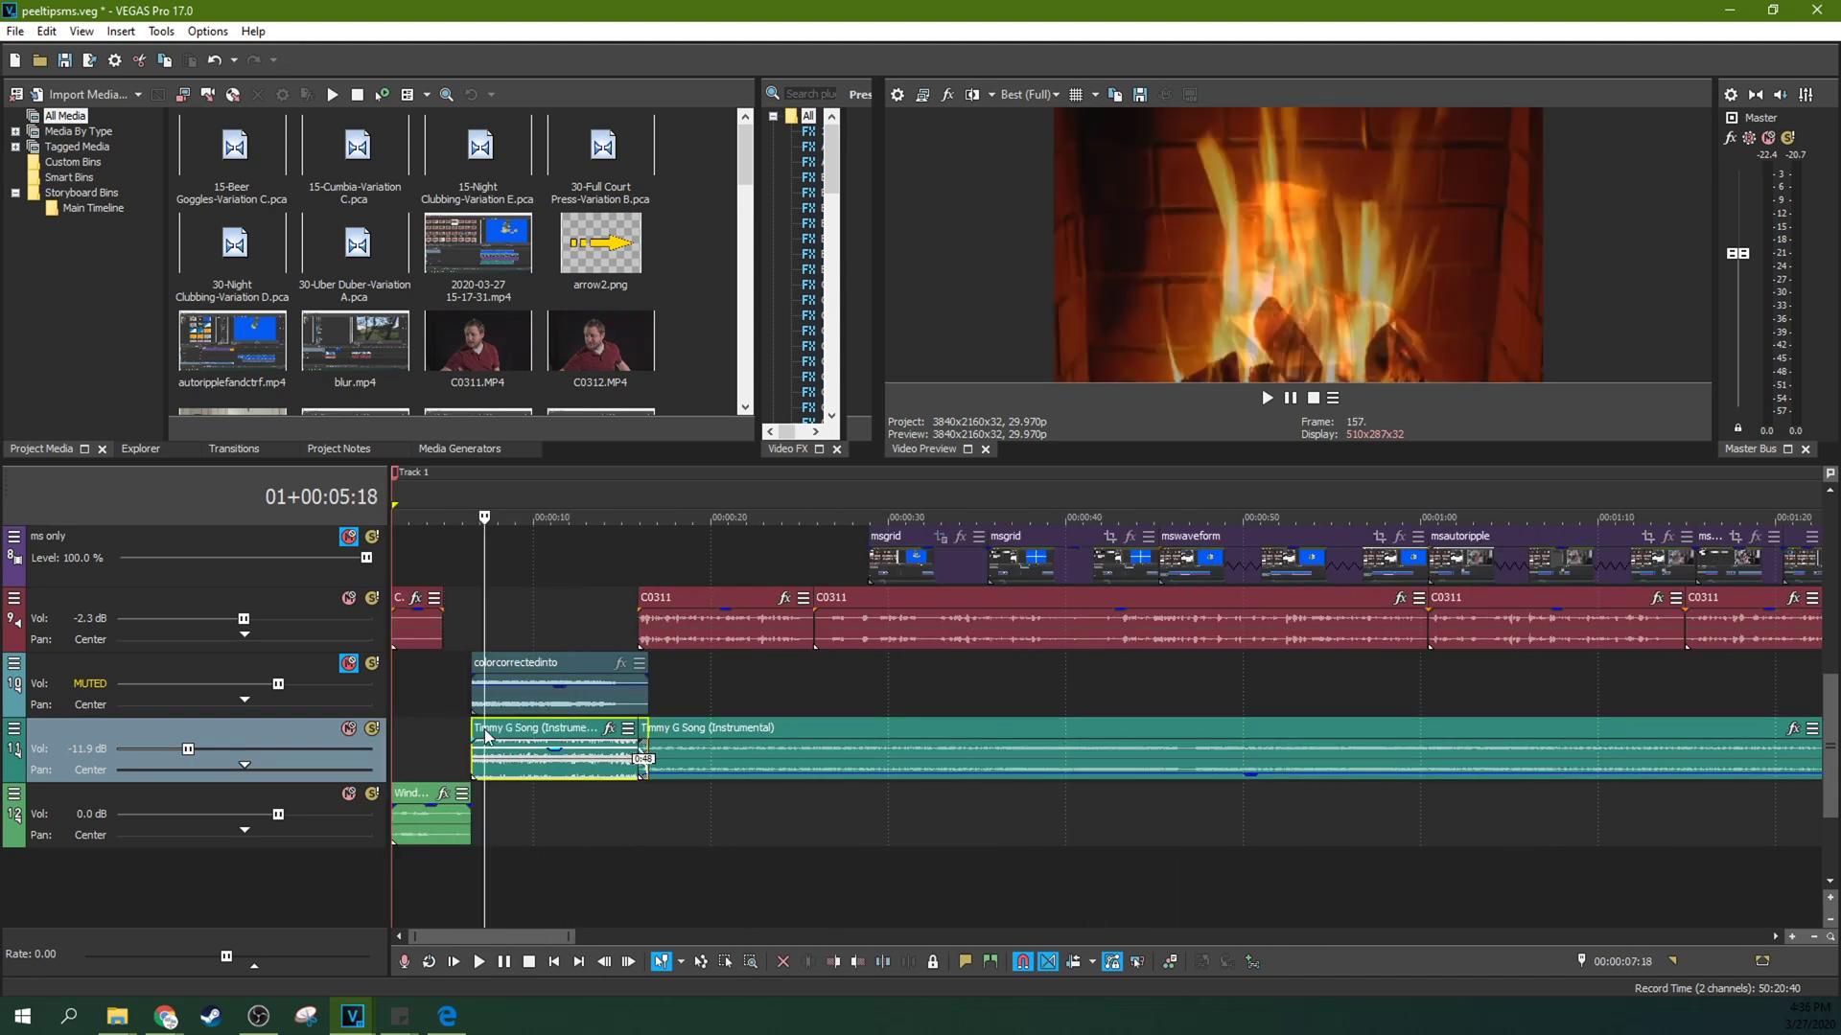
click(474, 629)
scroll(604, 637, up, 3)
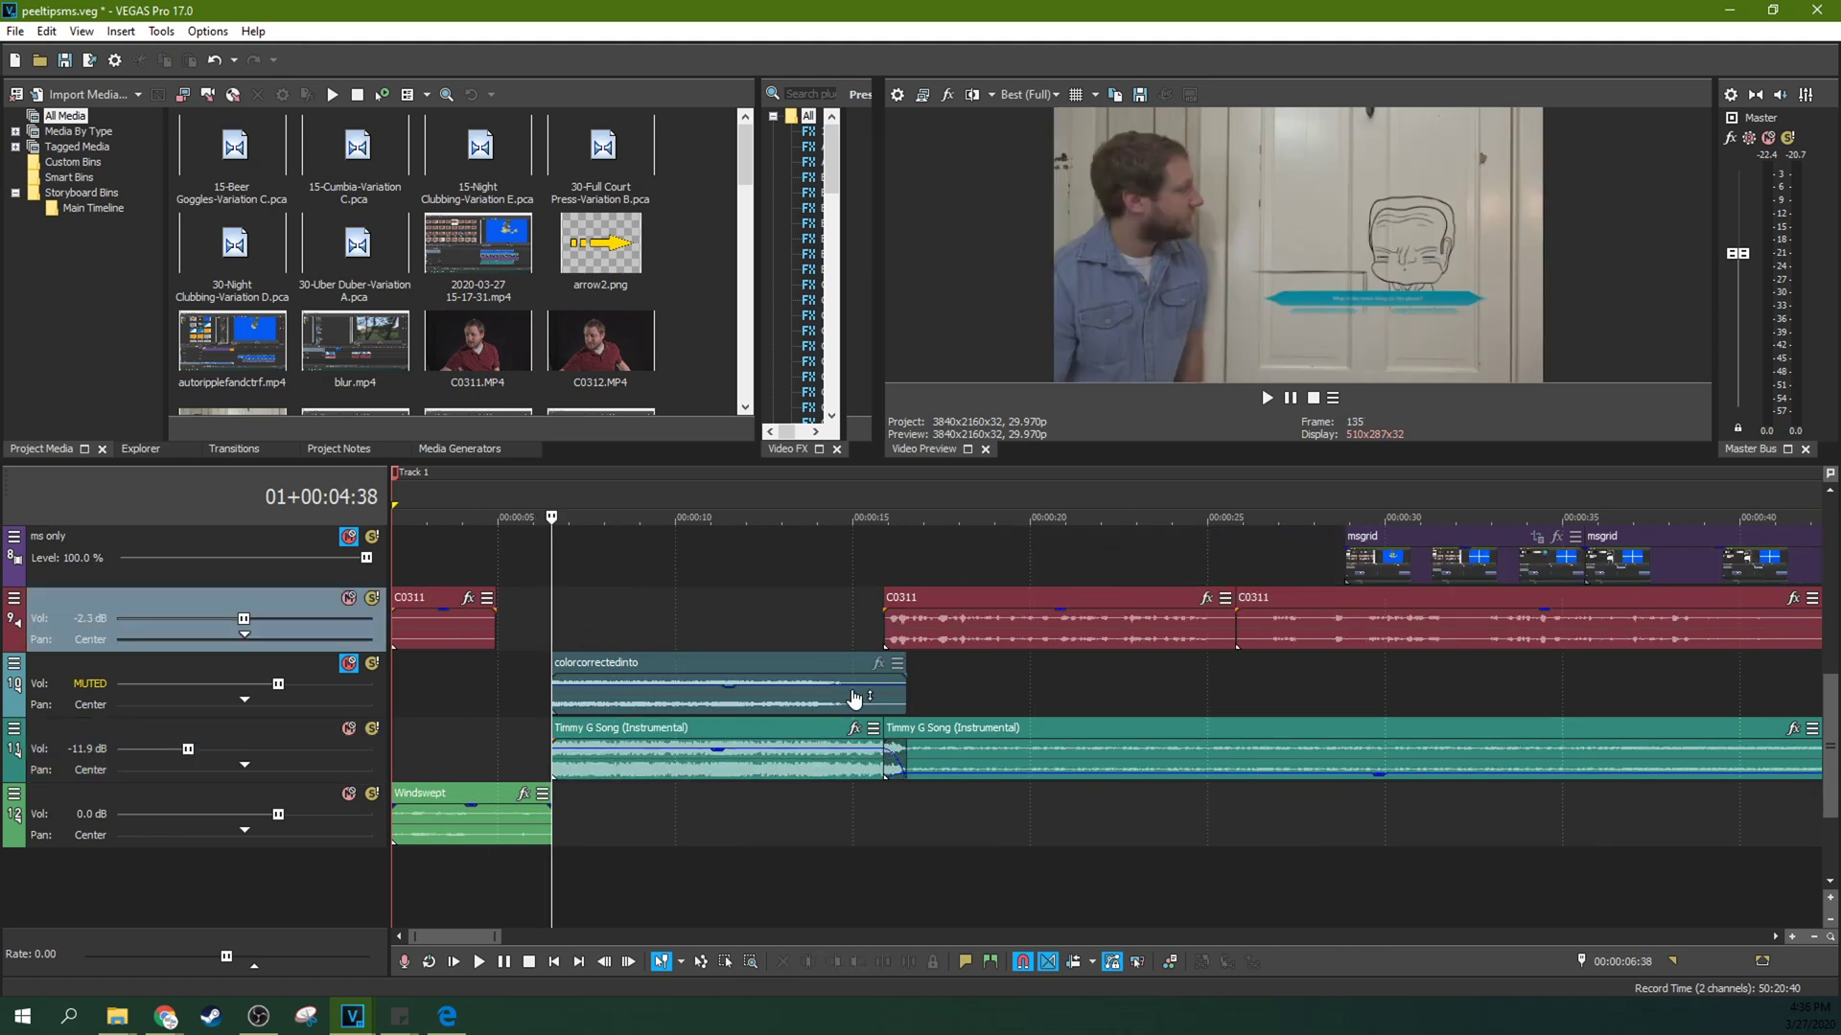
scroll(950, 705, down, 3)
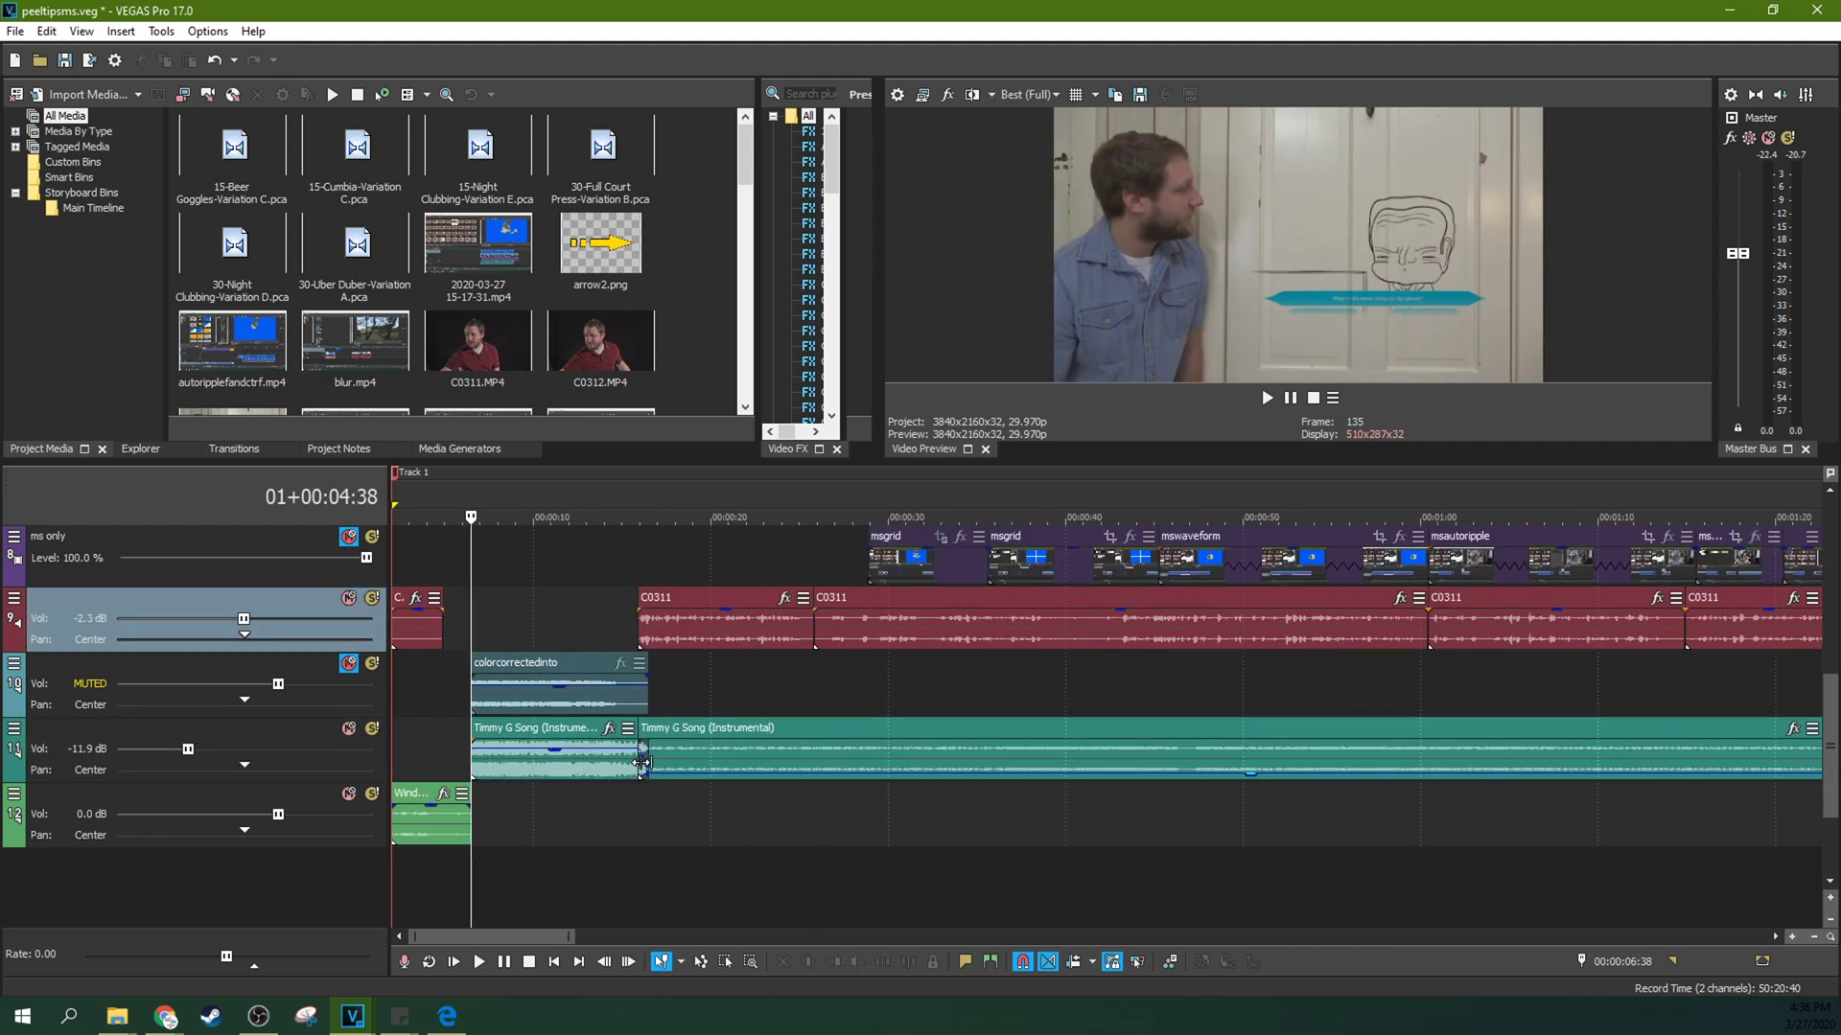
click(641, 759)
scroll(641, 763, up, 3)
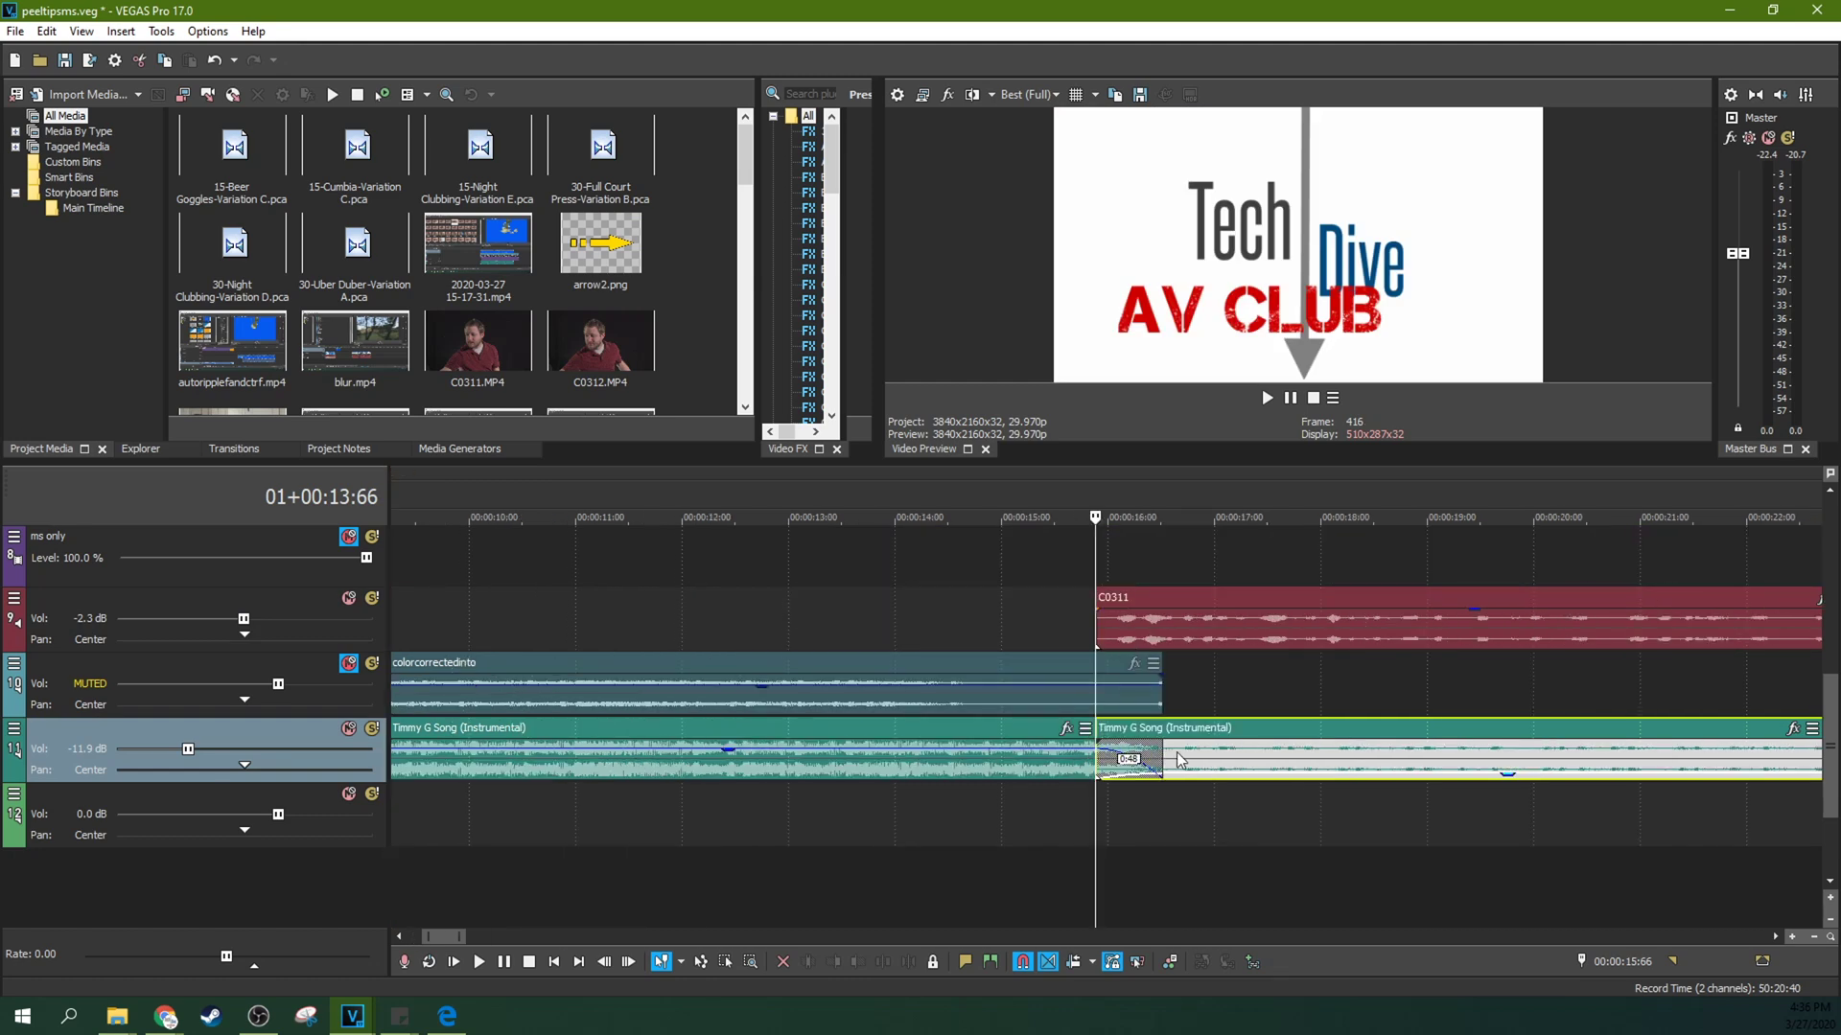
click(1302, 717)
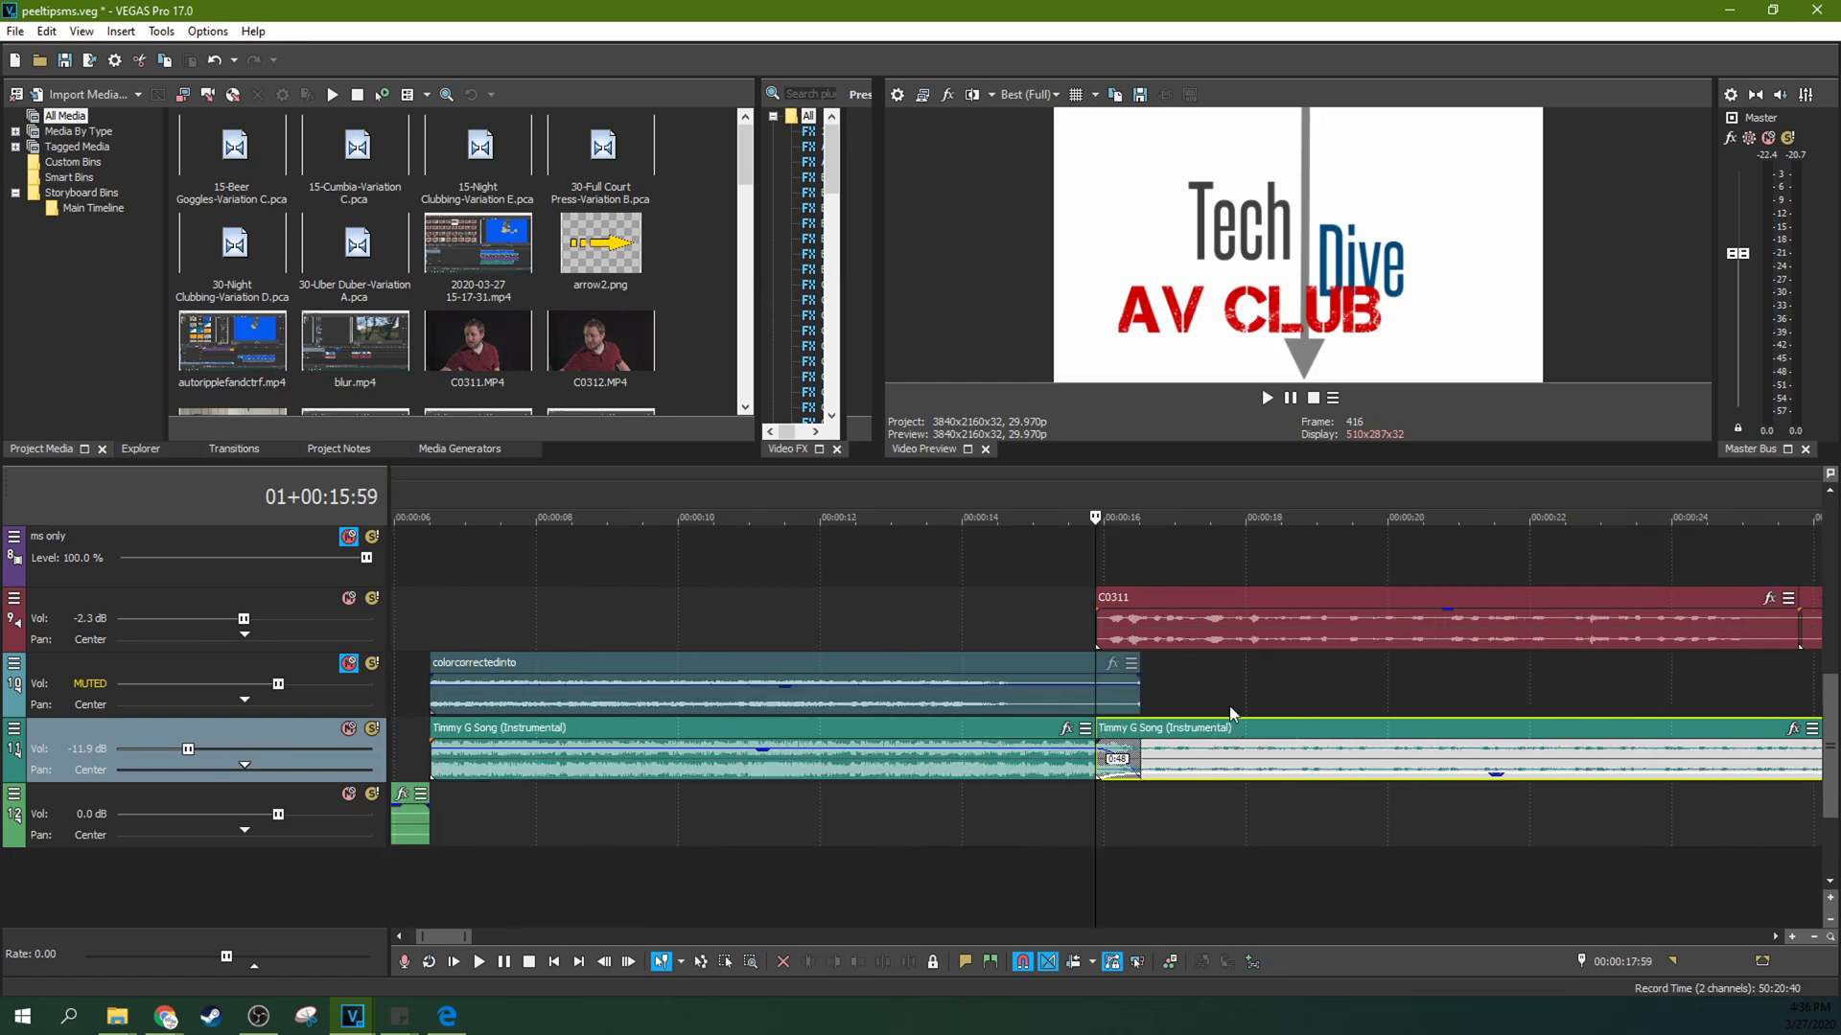
scroll(1302, 721, down, 3)
scroll(1321, 735, down, 3)
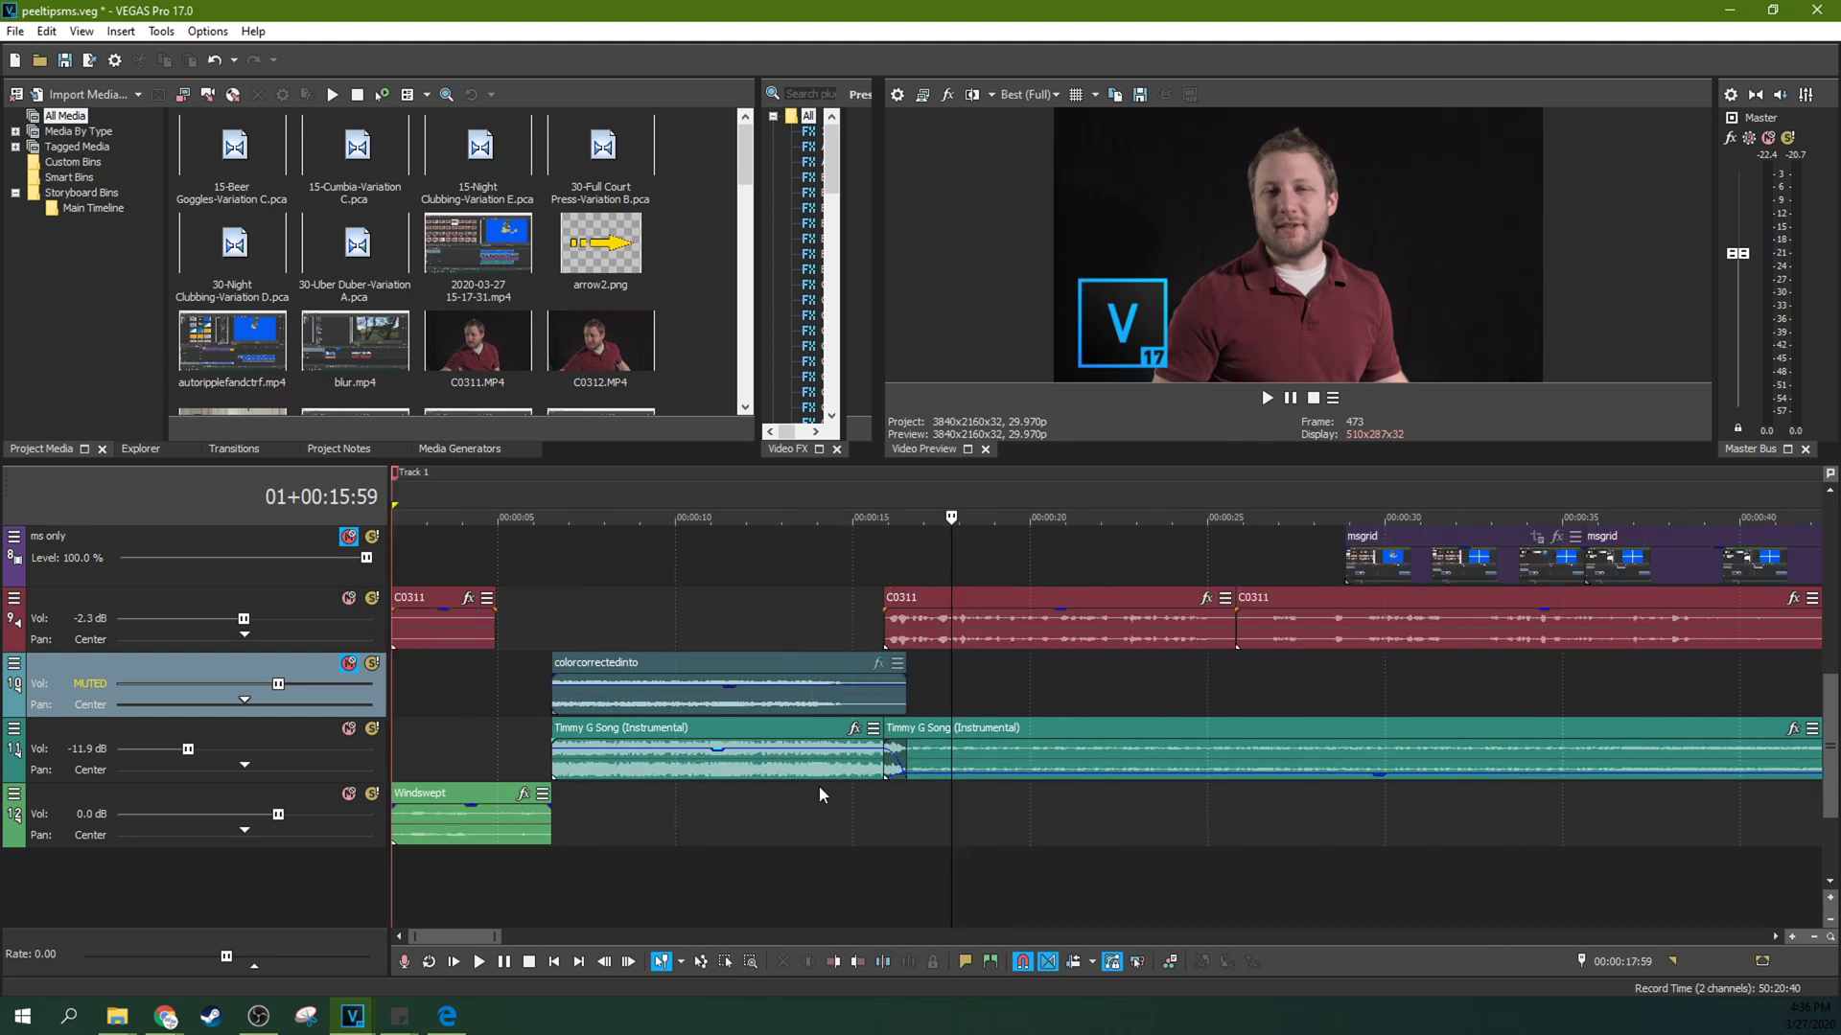
click(792, 777)
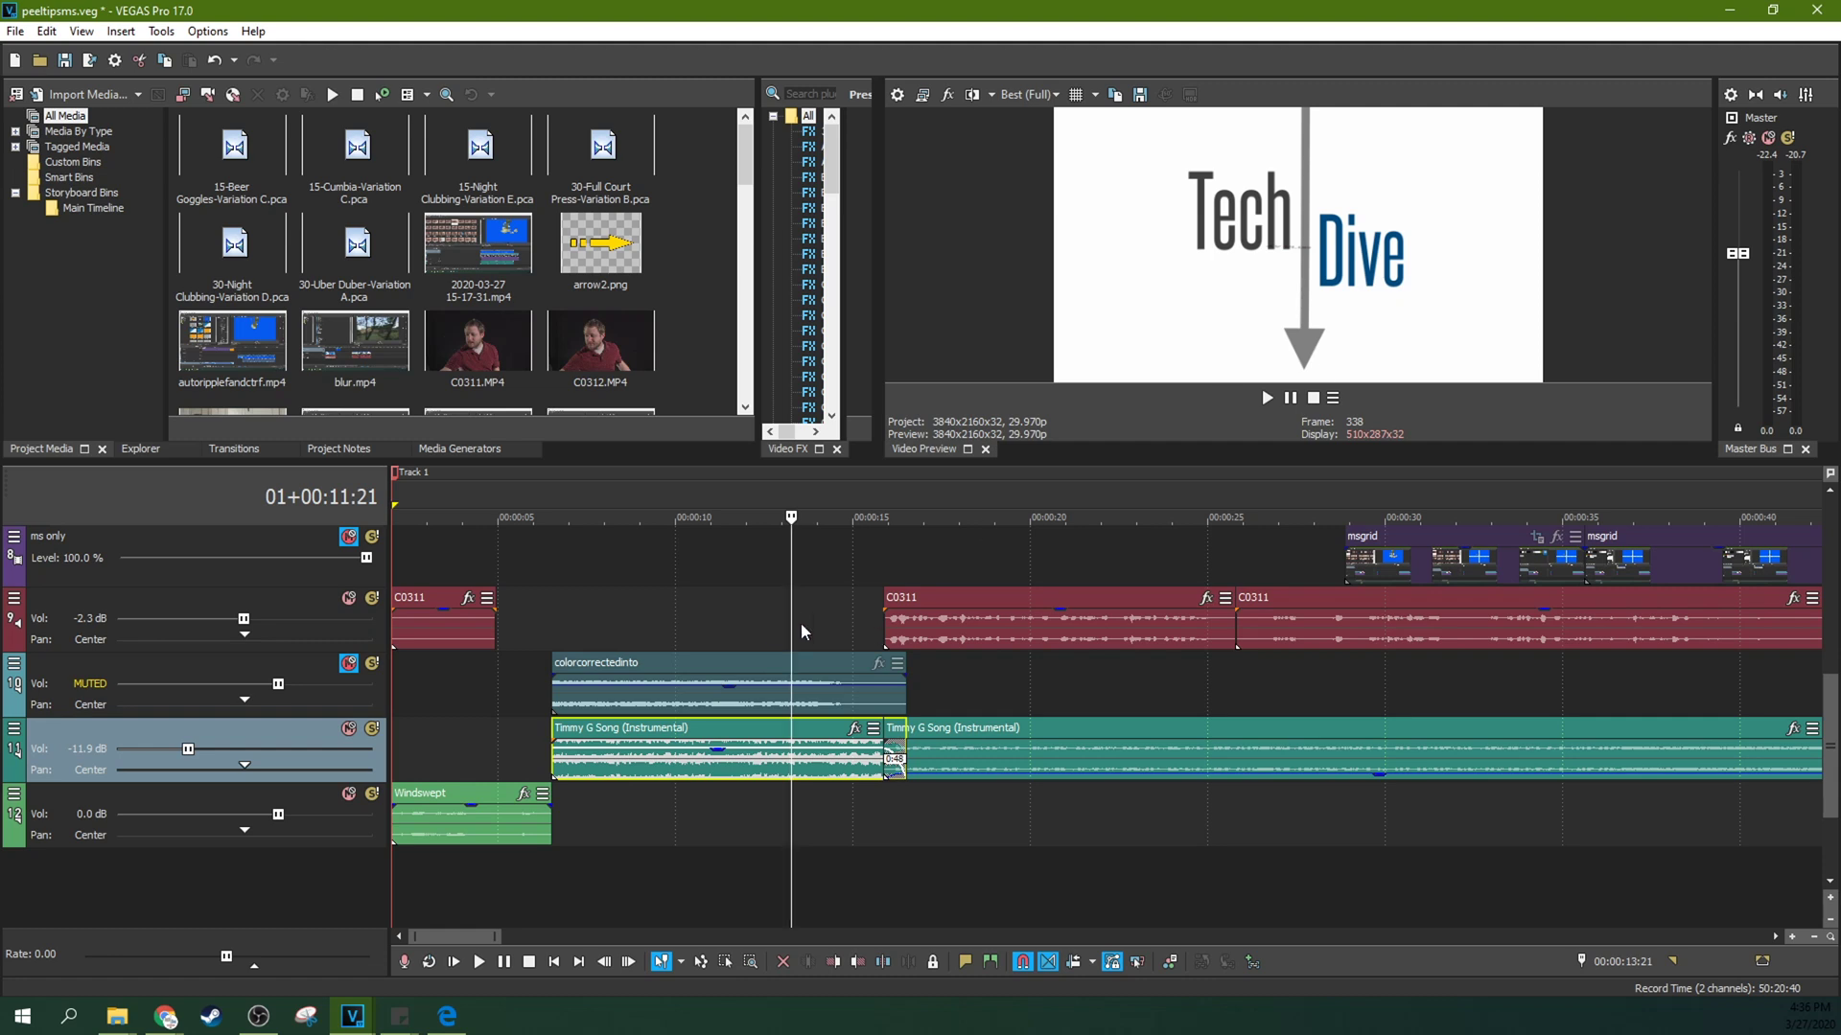
click(941, 560)
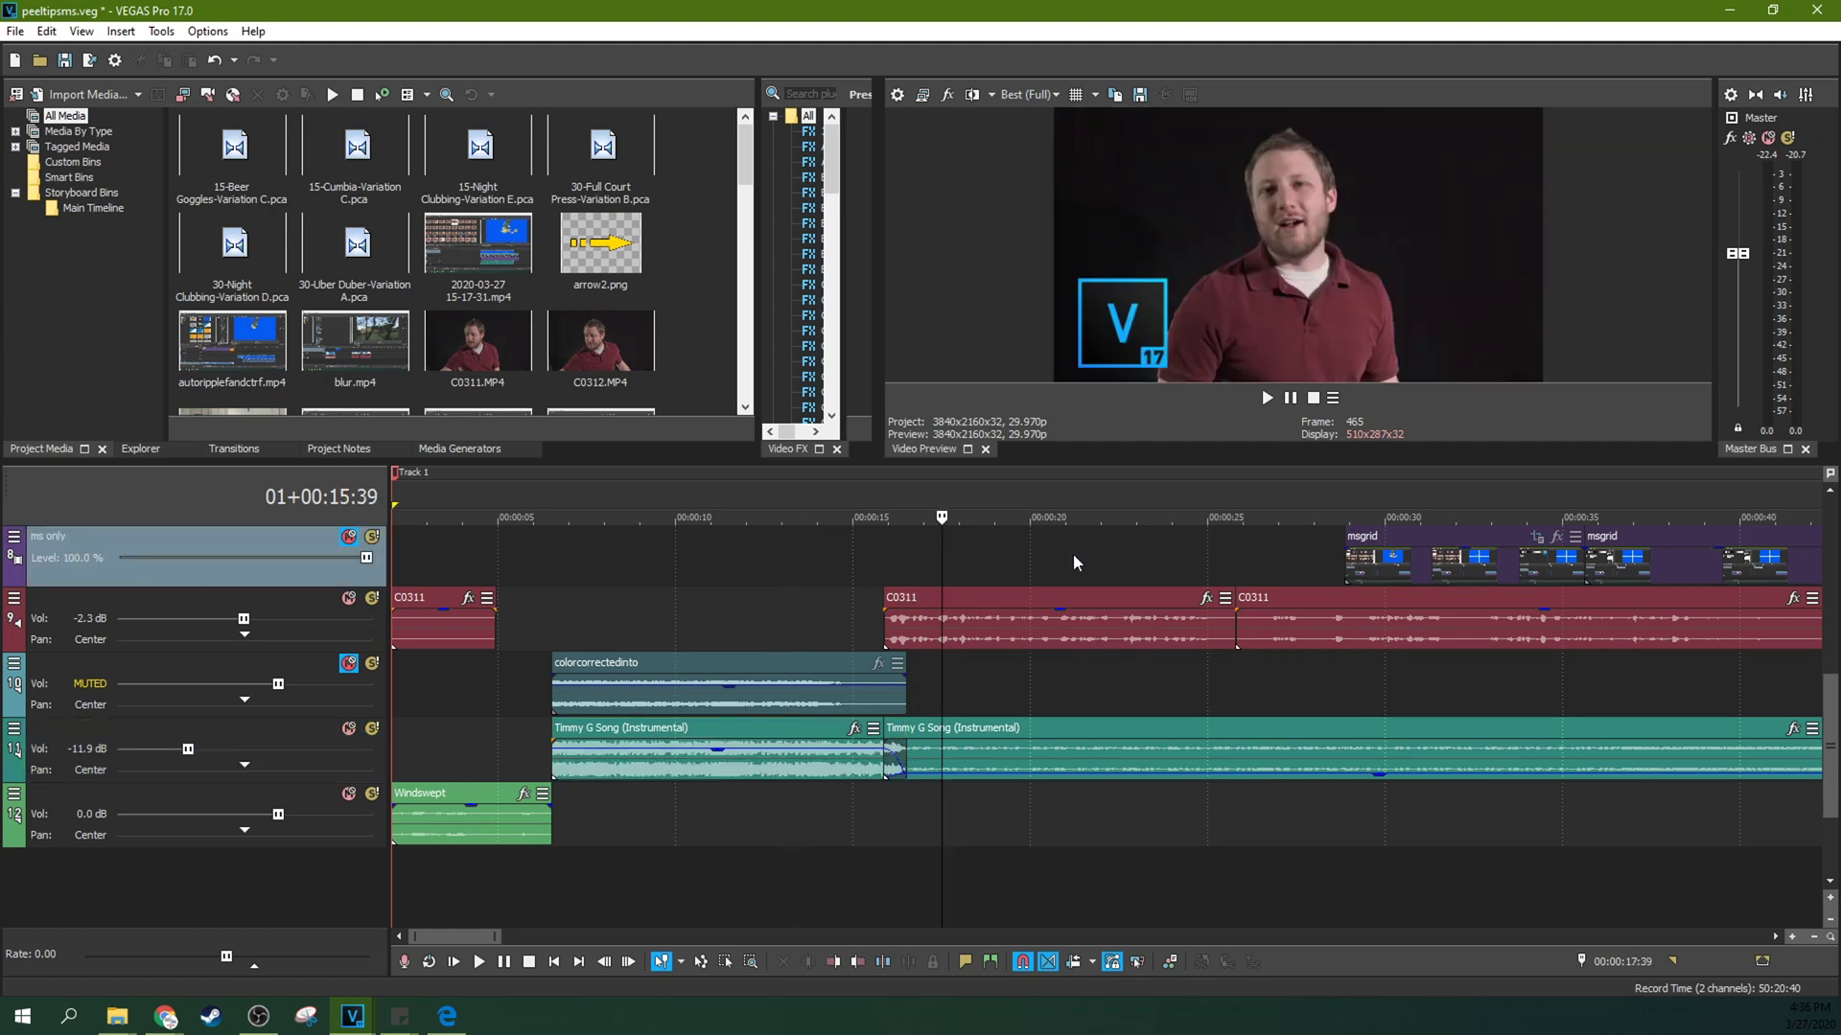
click(689, 767)
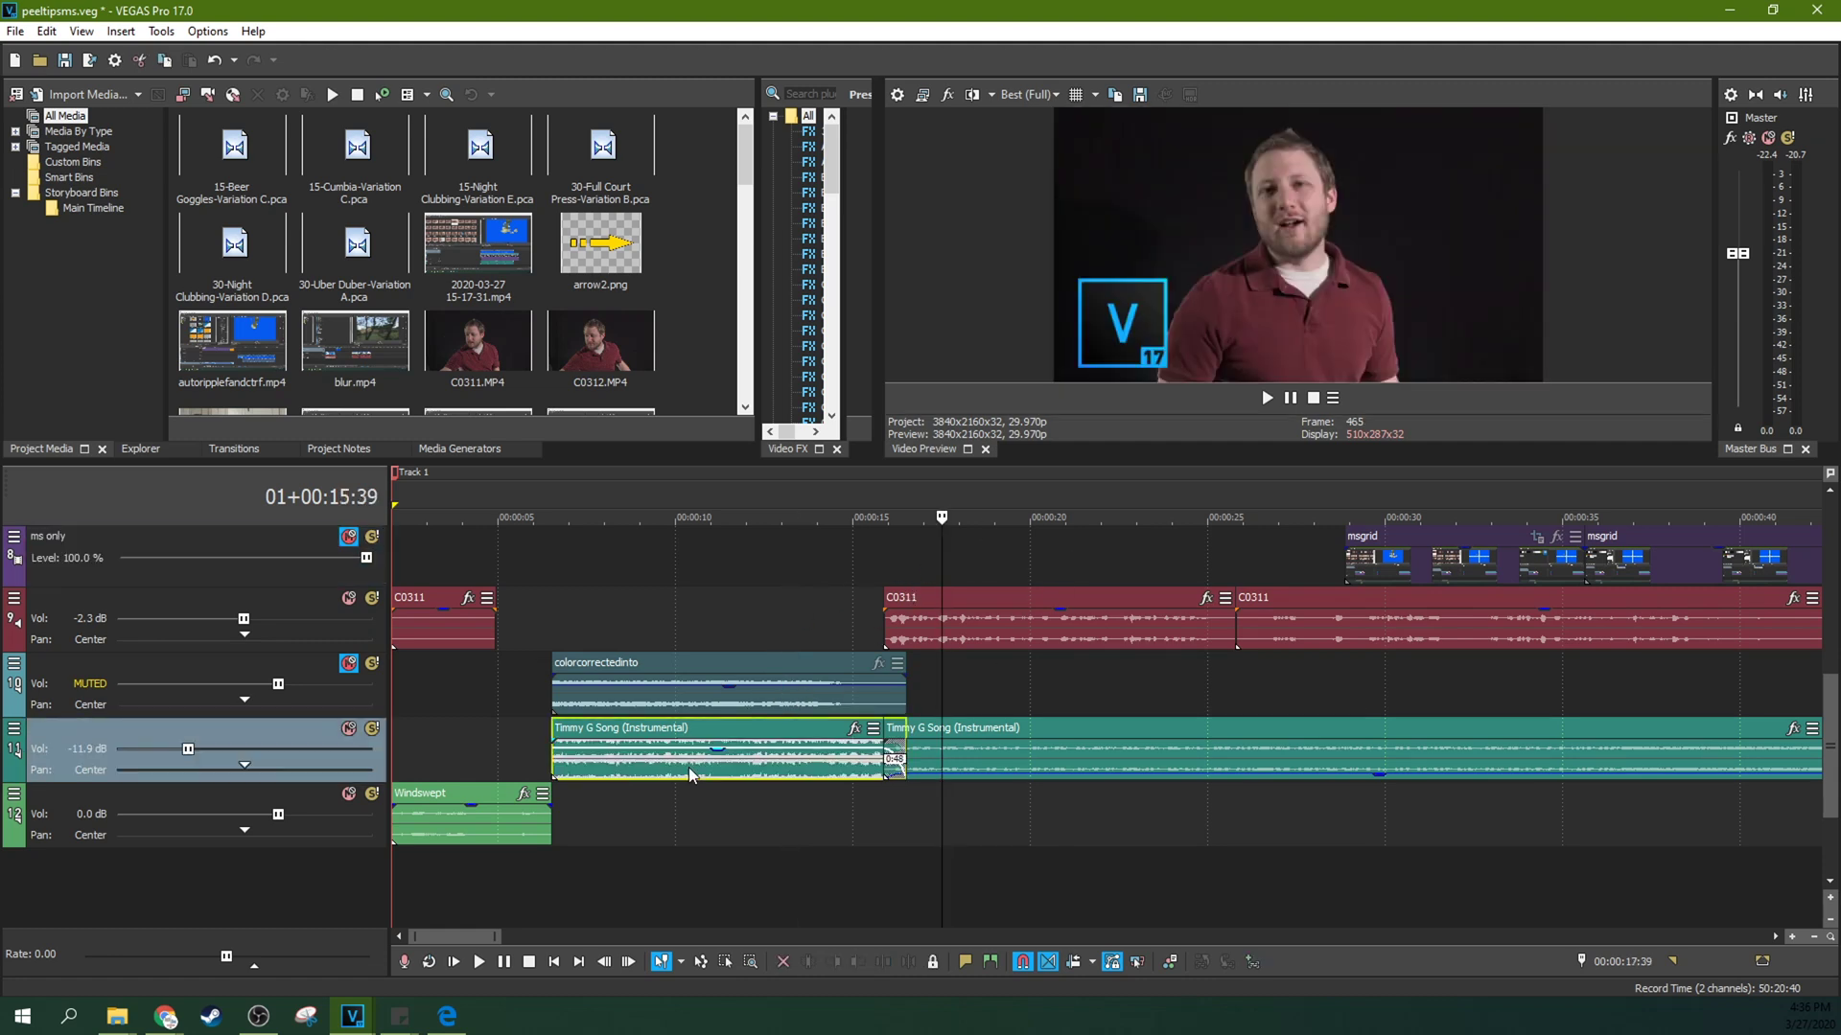
click(689, 767)
click(1062, 714)
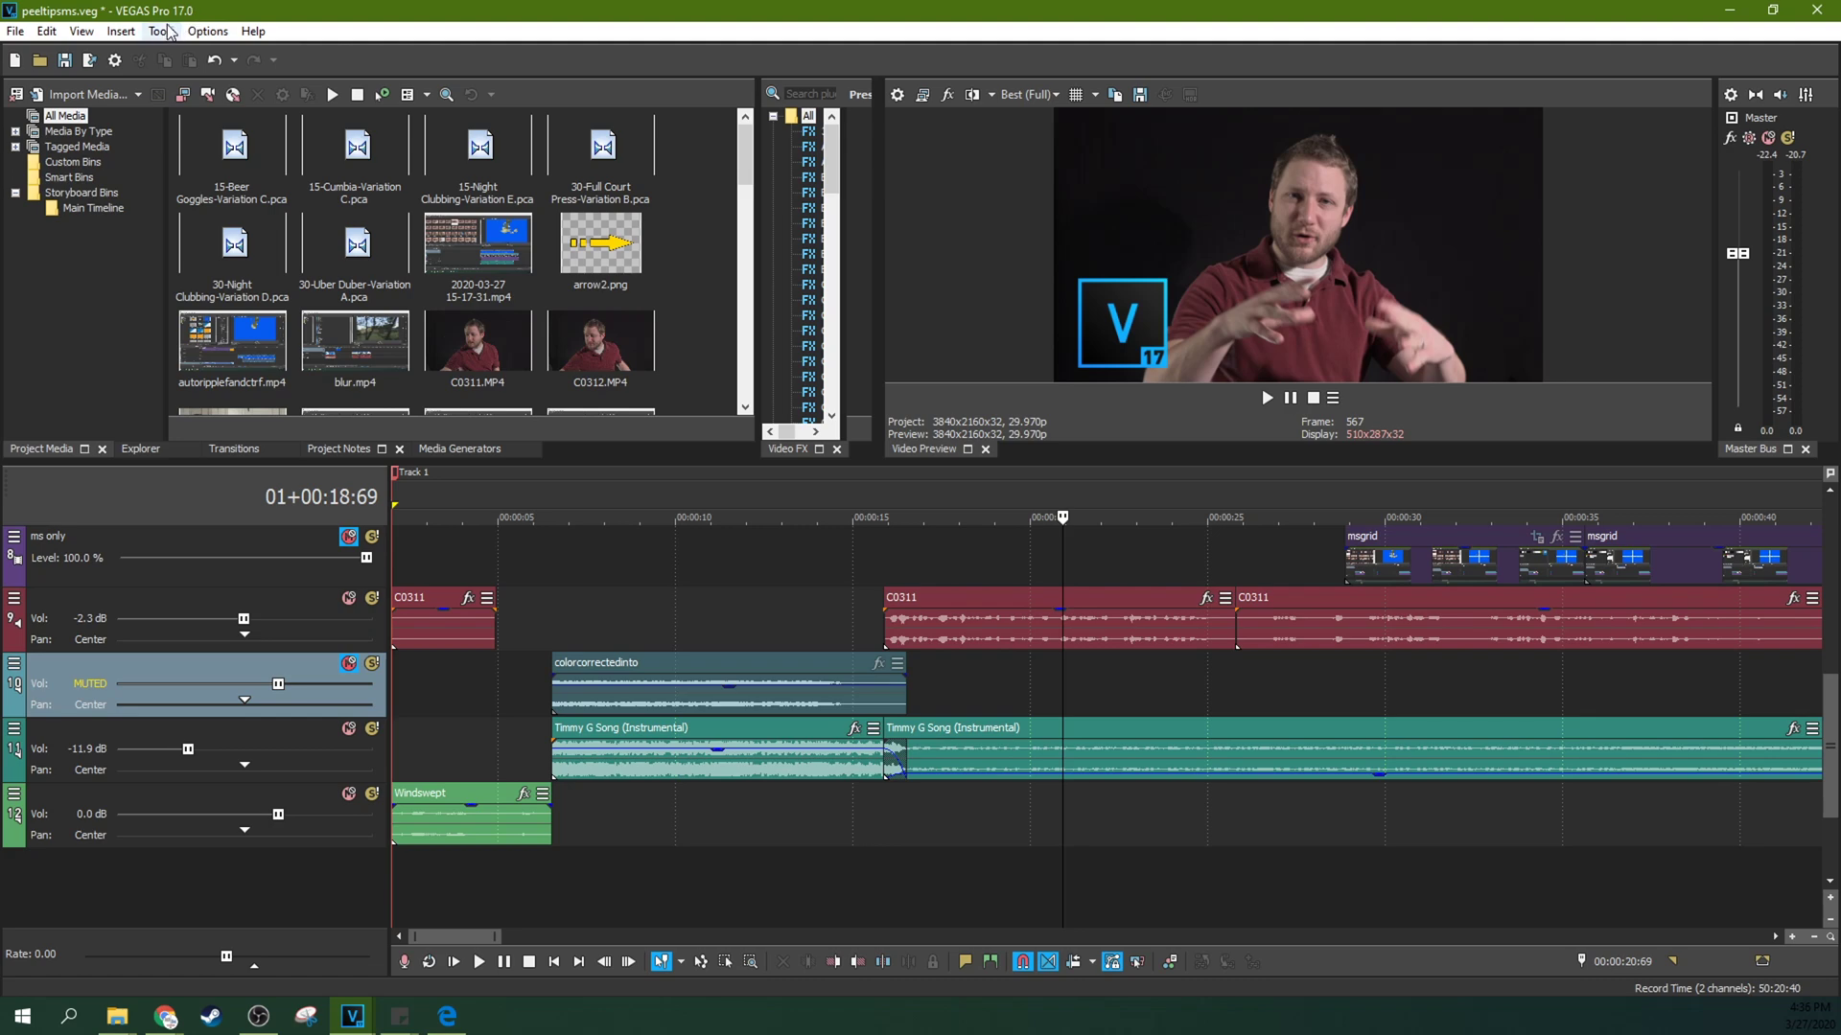
click(94, 32)
mouse_move(121, 31)
mouse_move(288, 54)
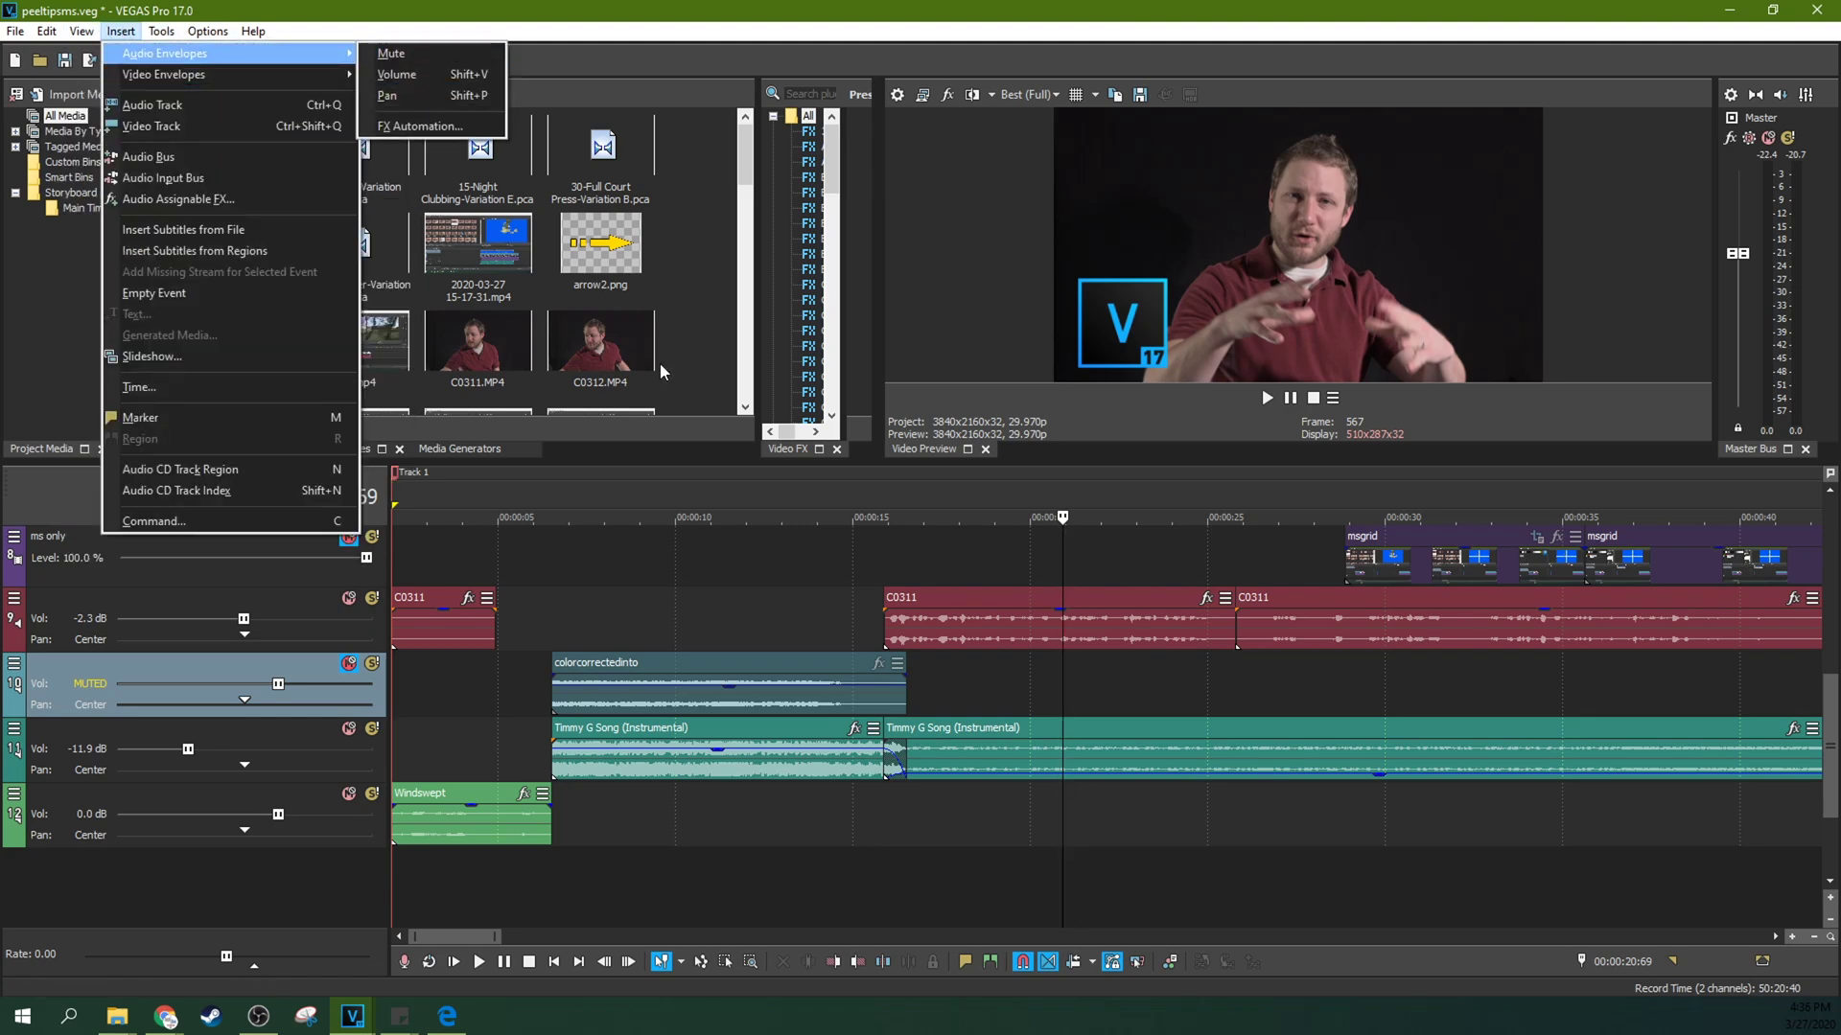
click(951, 693)
click(949, 688)
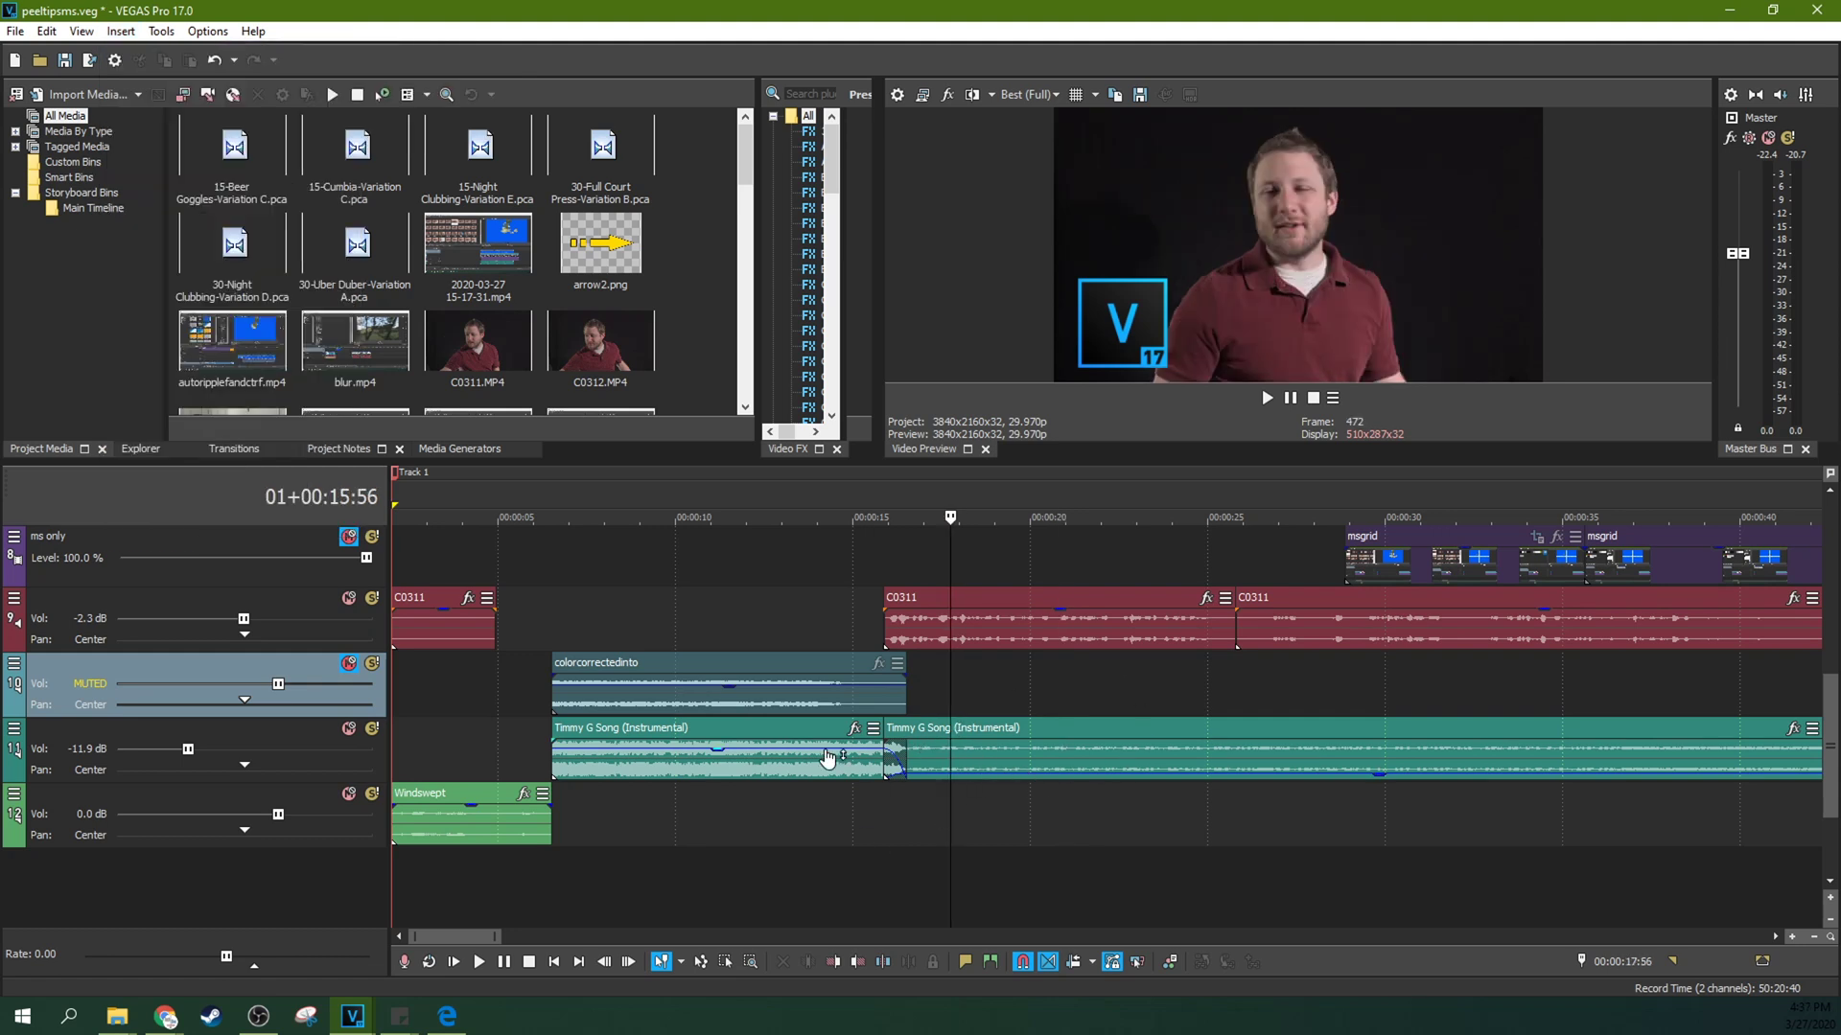
double_click(988, 709)
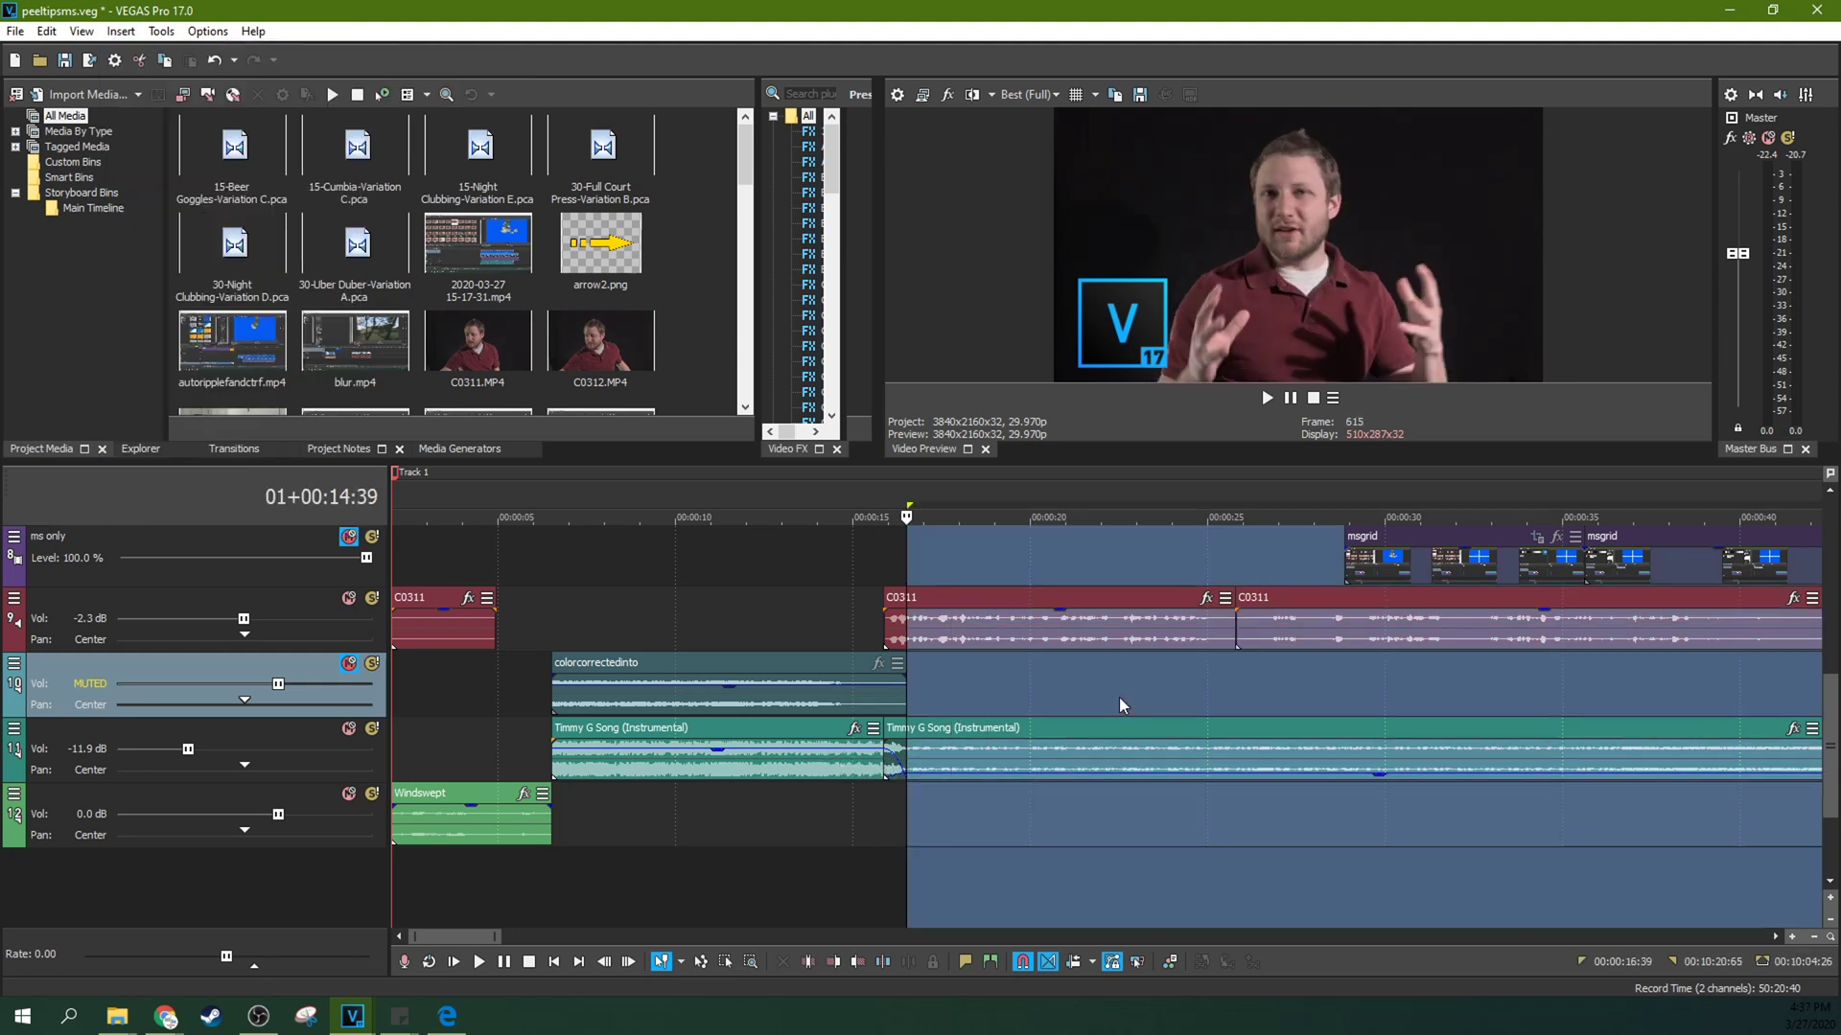
click(1119, 700)
scroll(1117, 698, down, 3)
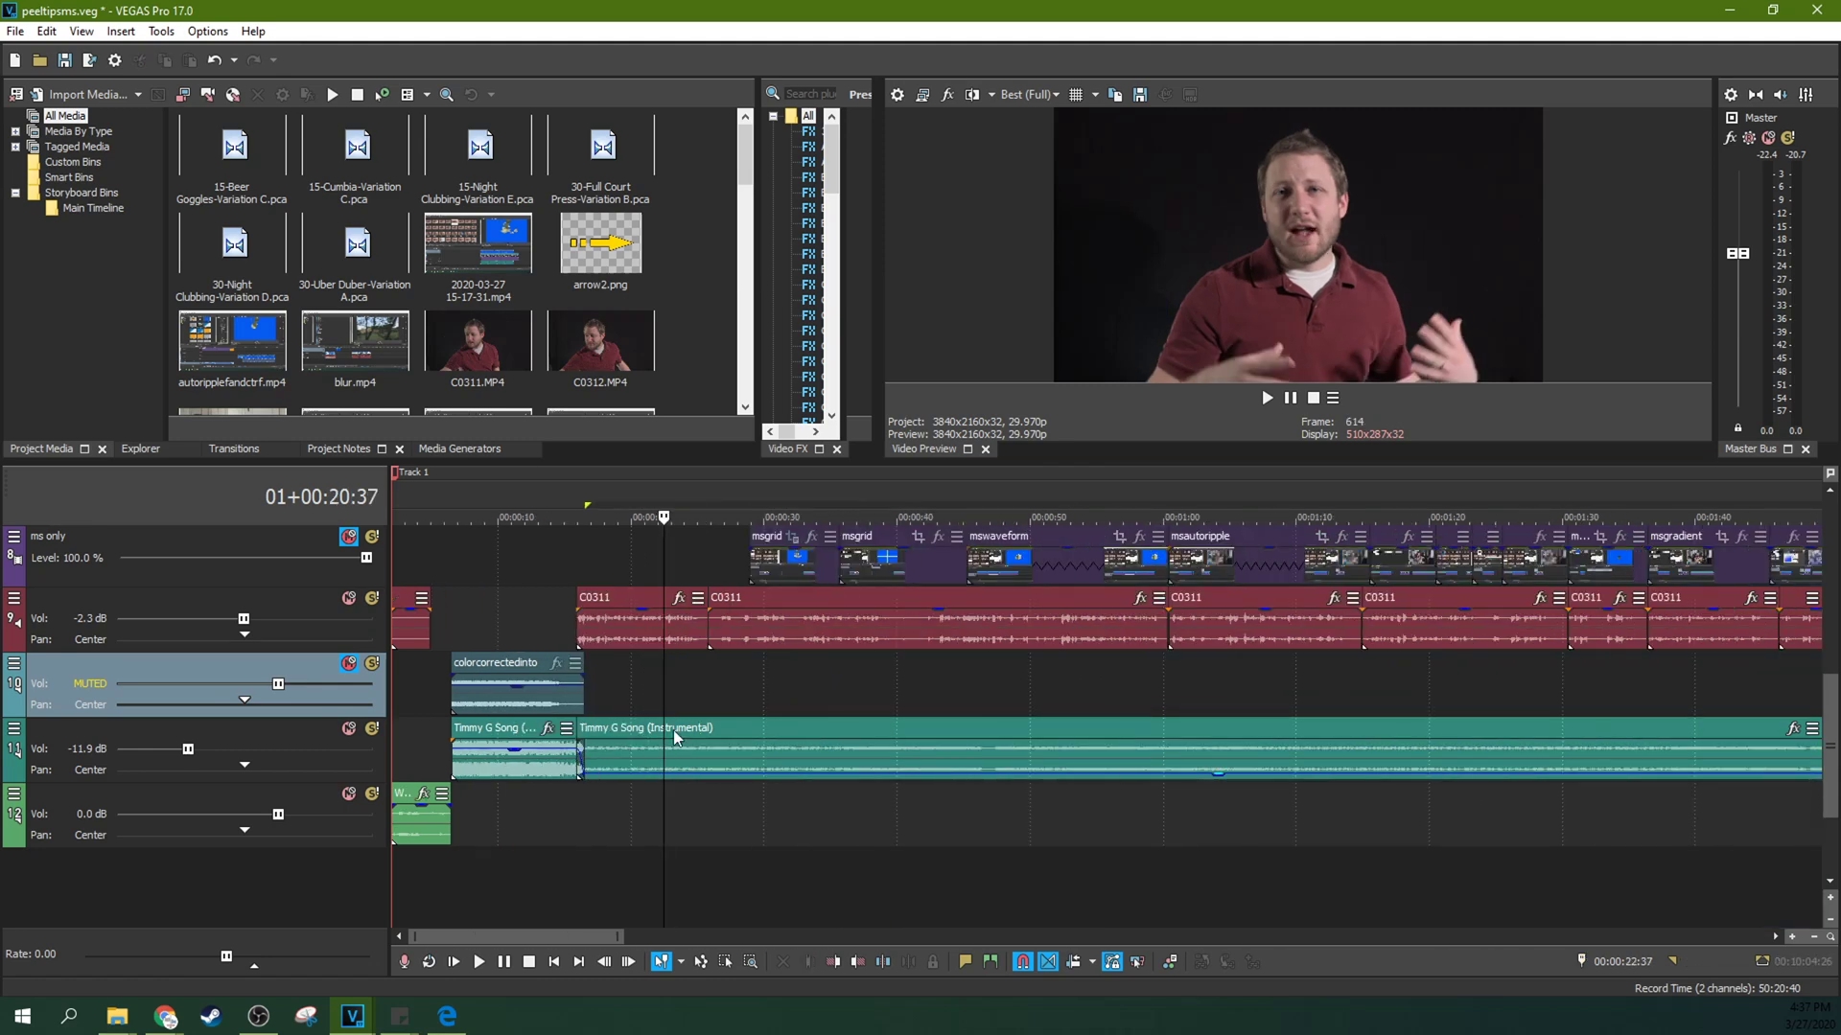
click(577, 775)
scroll(576, 774, up, 5)
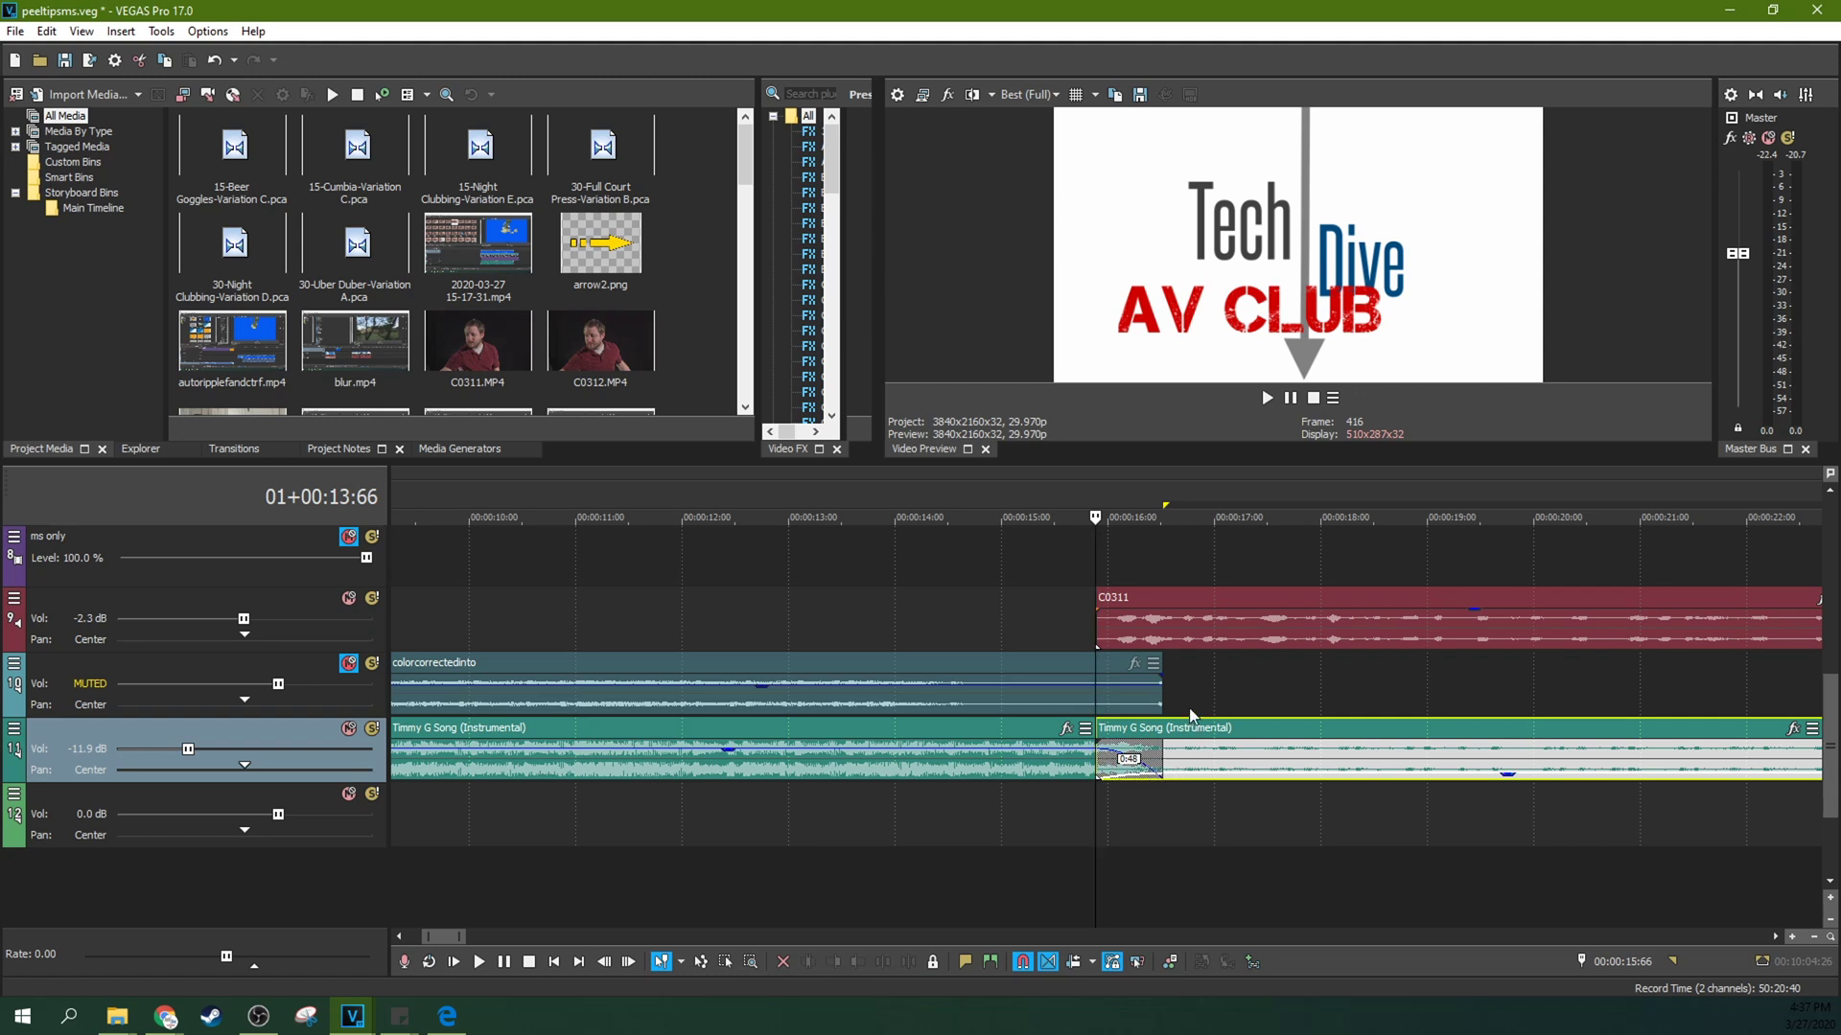
scroll(1195, 729, down, 4)
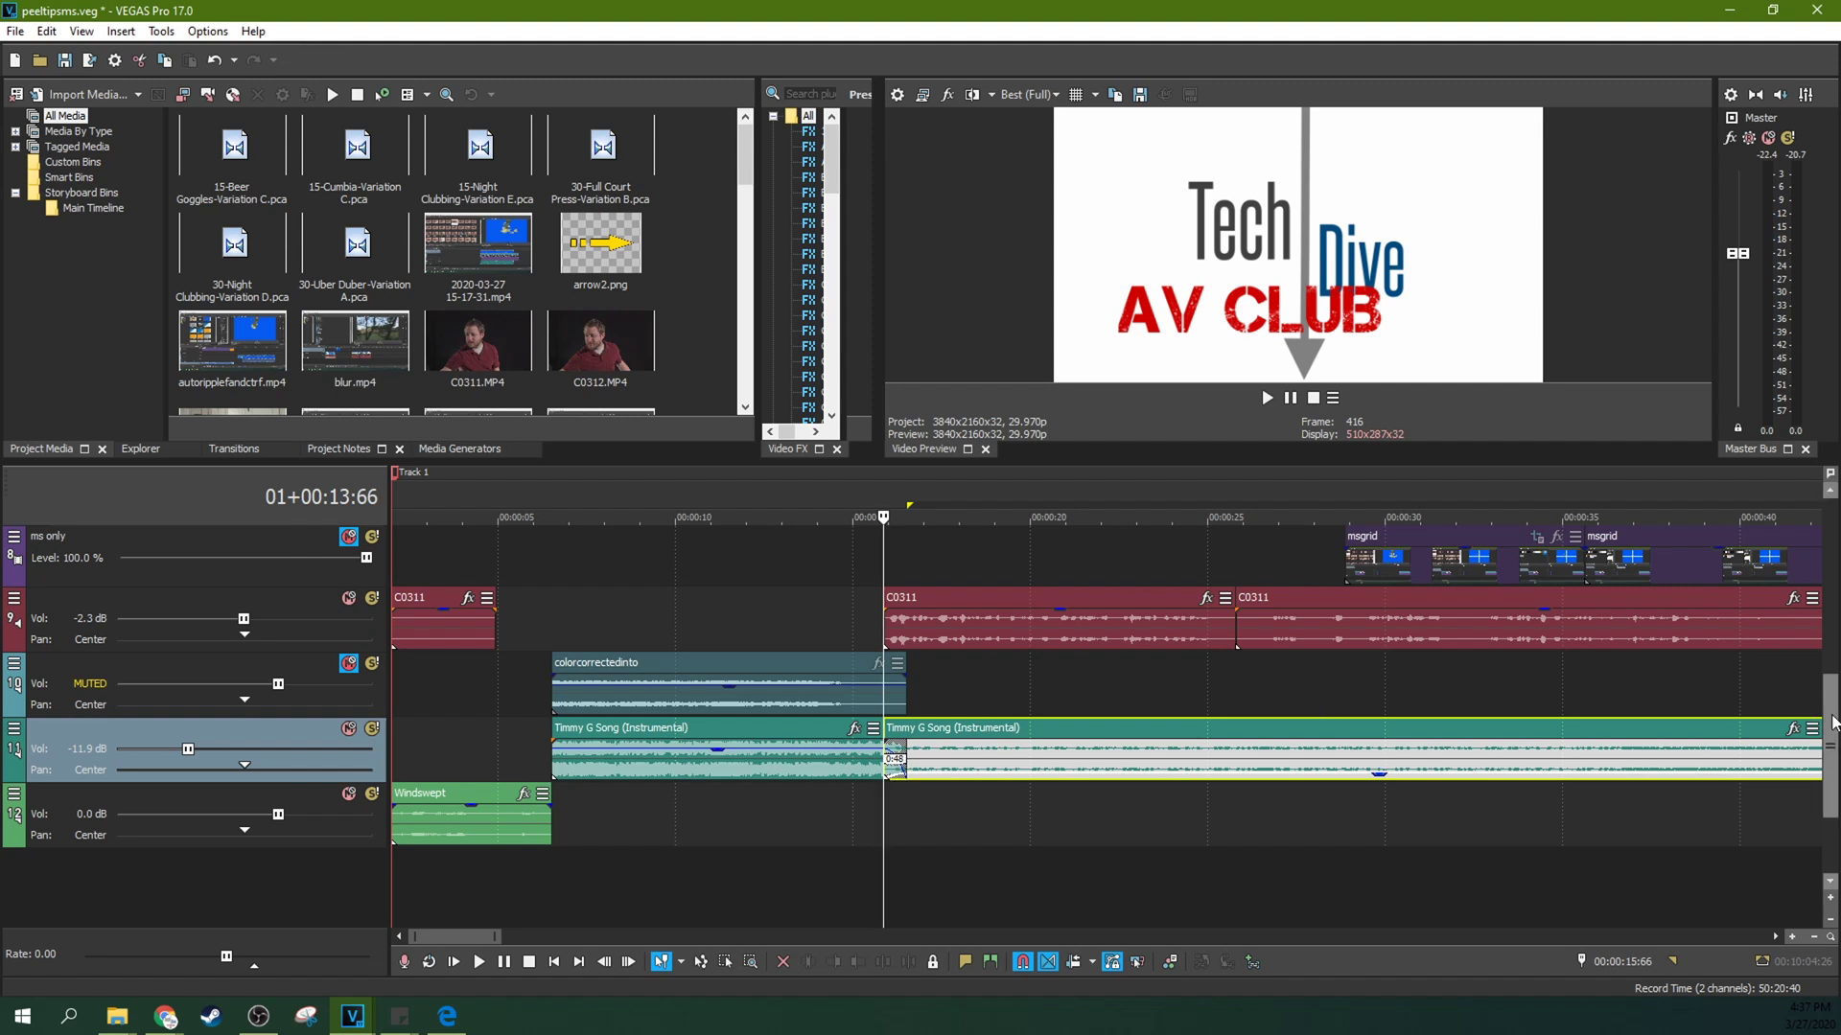
scroll(1833, 721, down, 2)
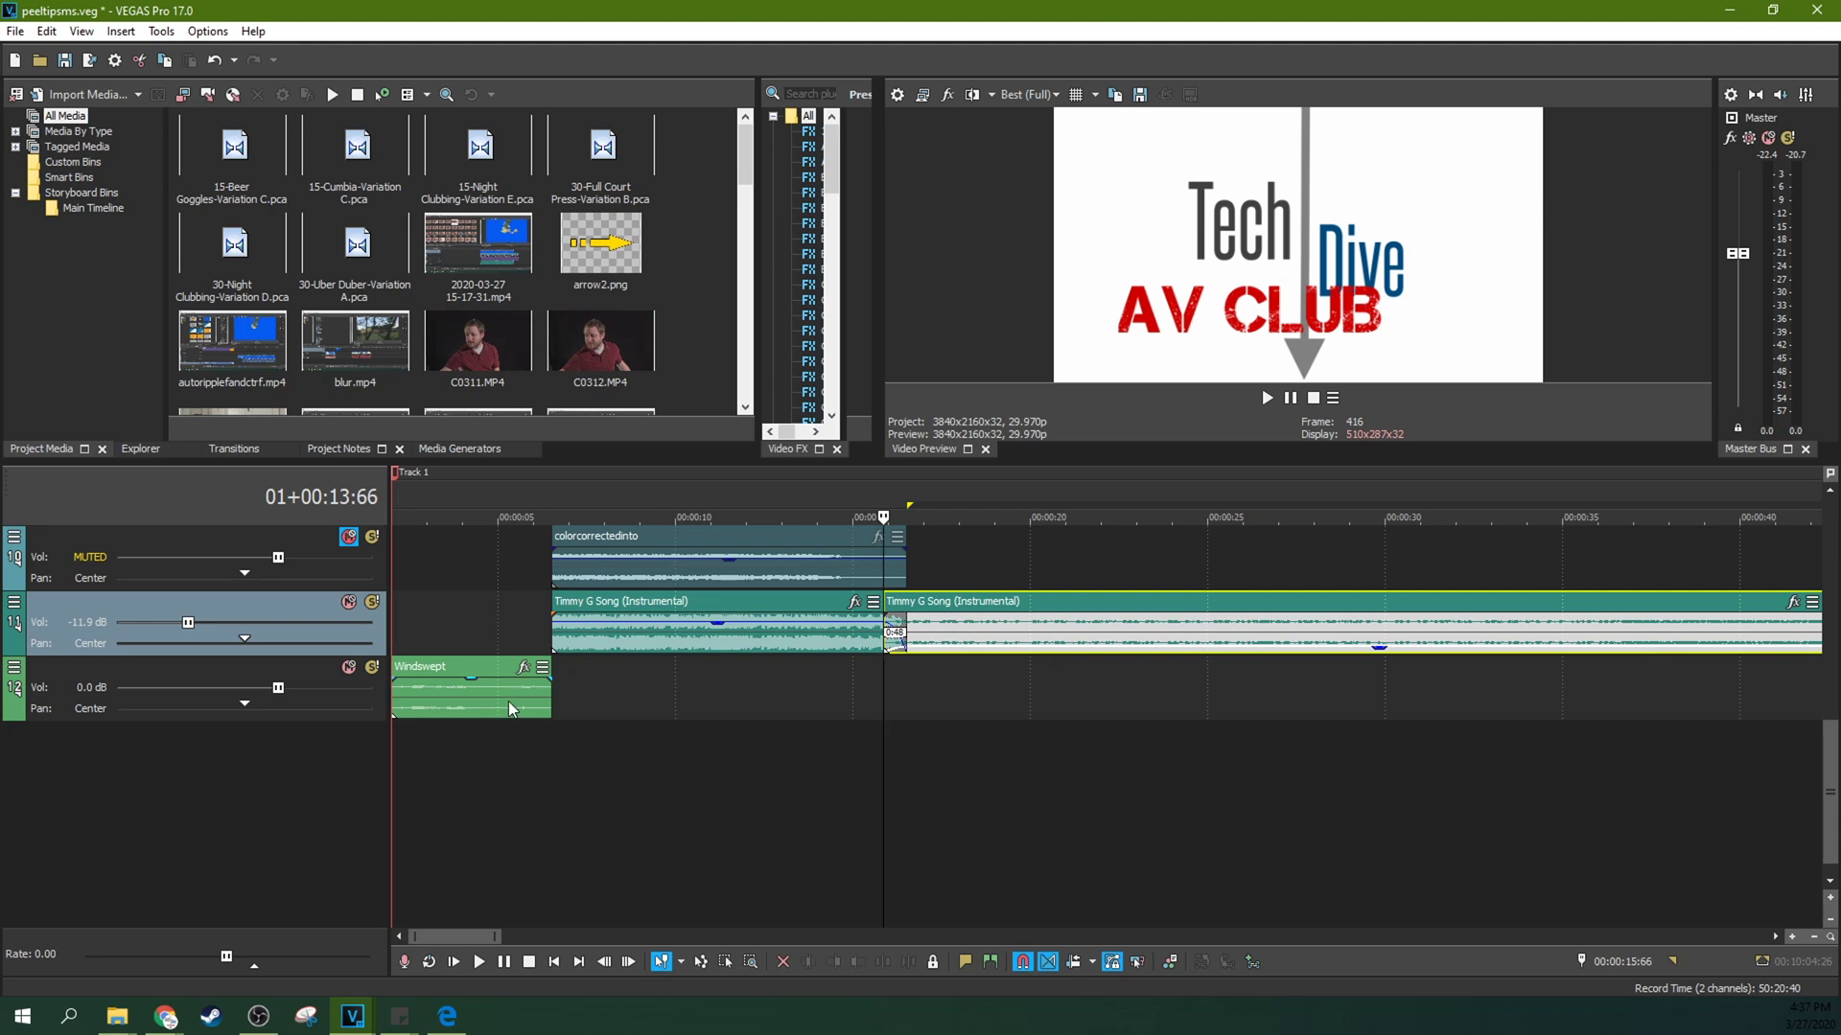
click(482, 636)
click(1071, 640)
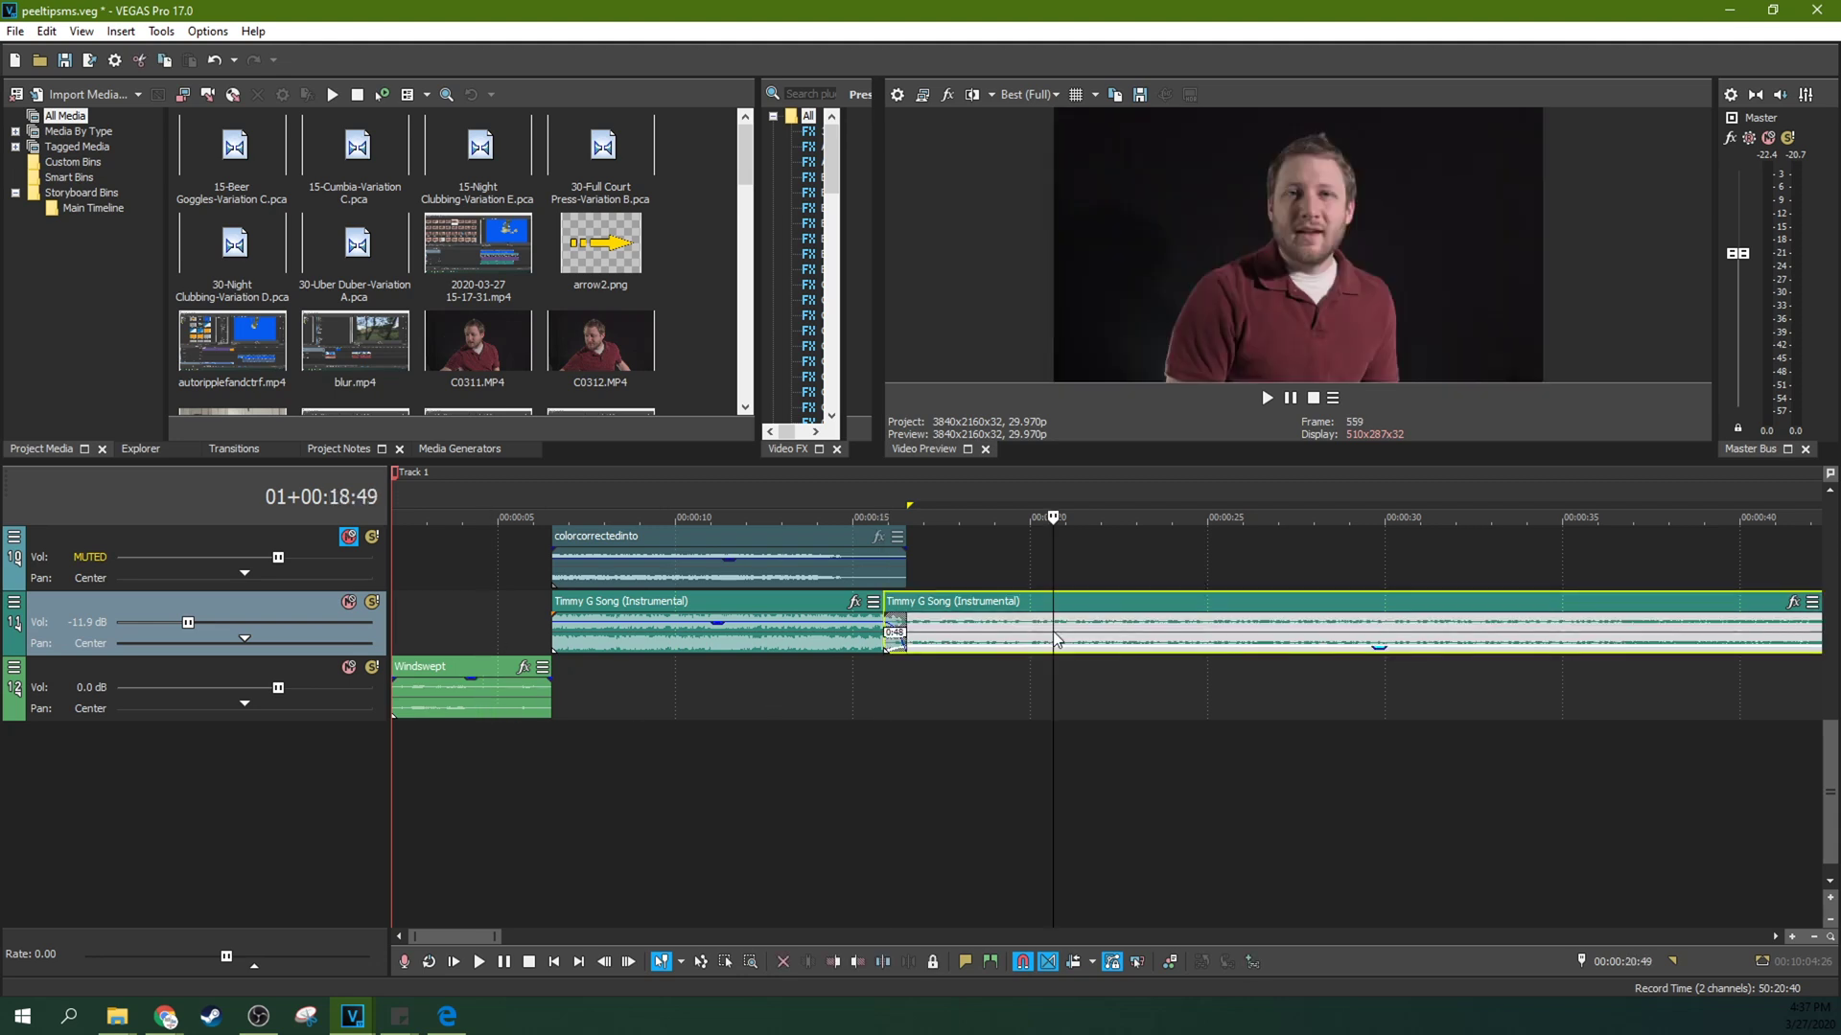
scroll(1052, 631, up, 2)
scroll(1053, 631, down, 3)
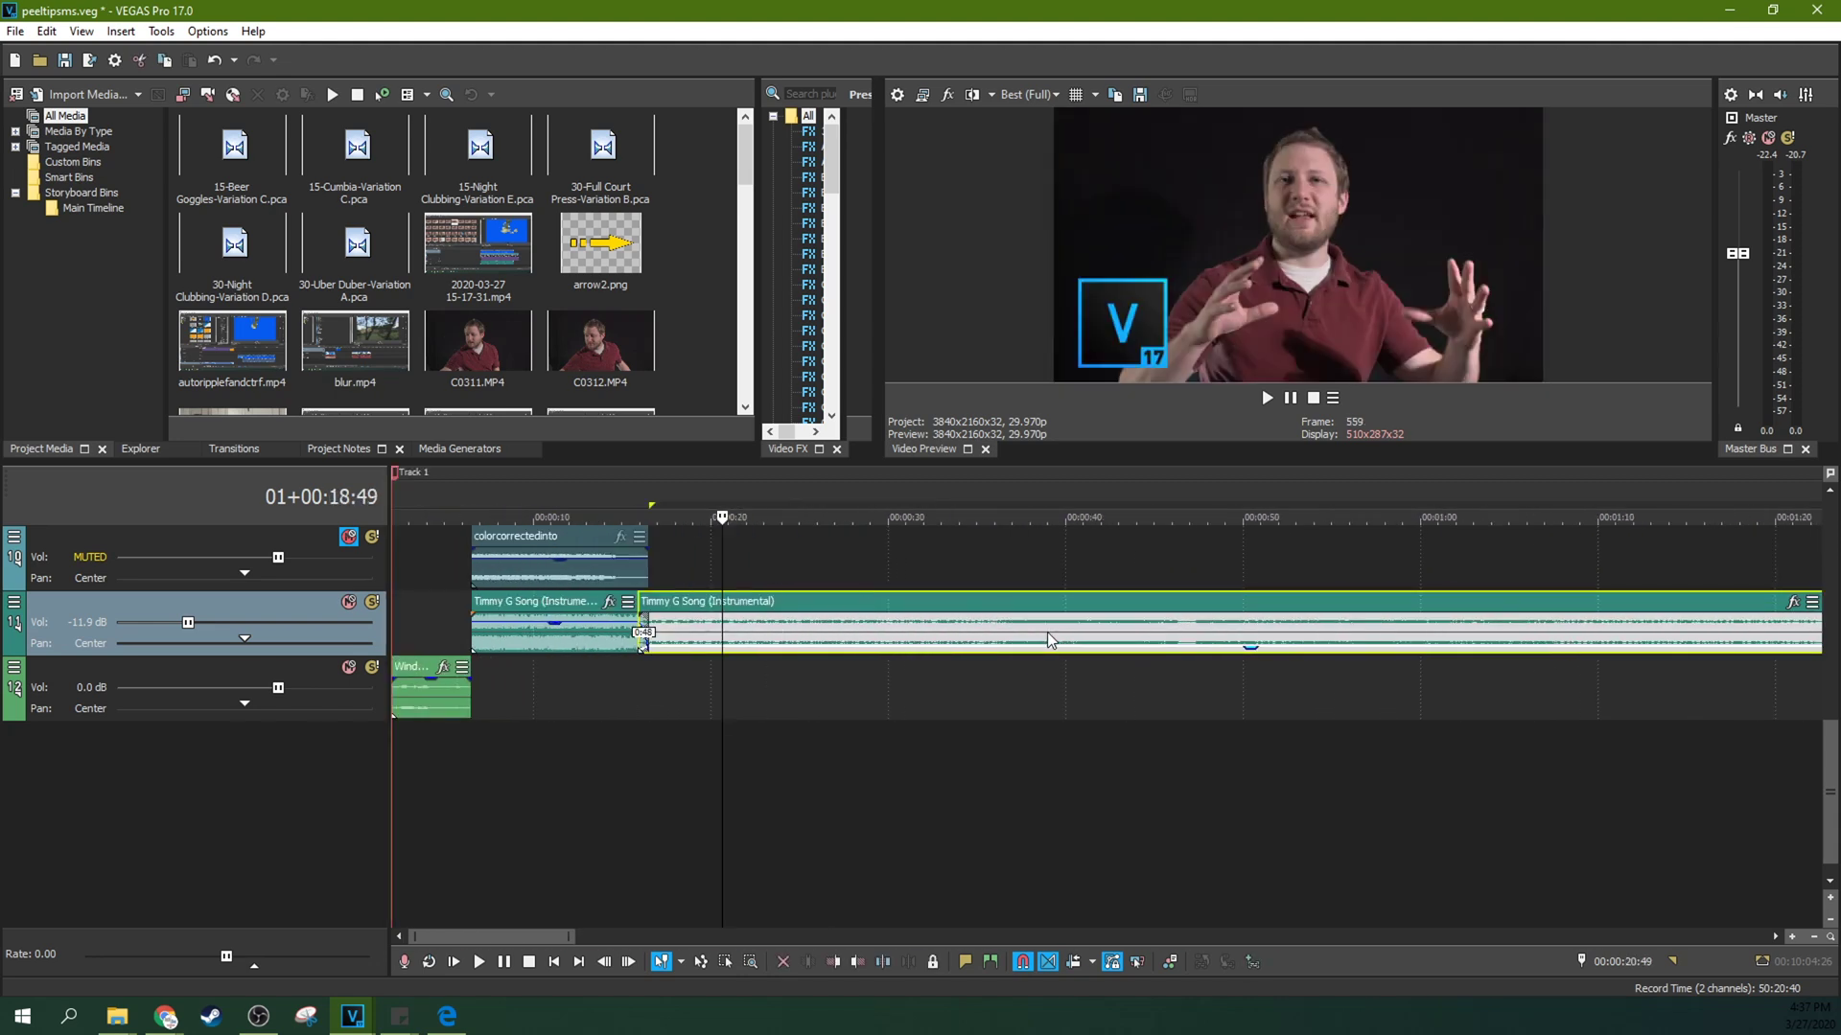
click(417, 641)
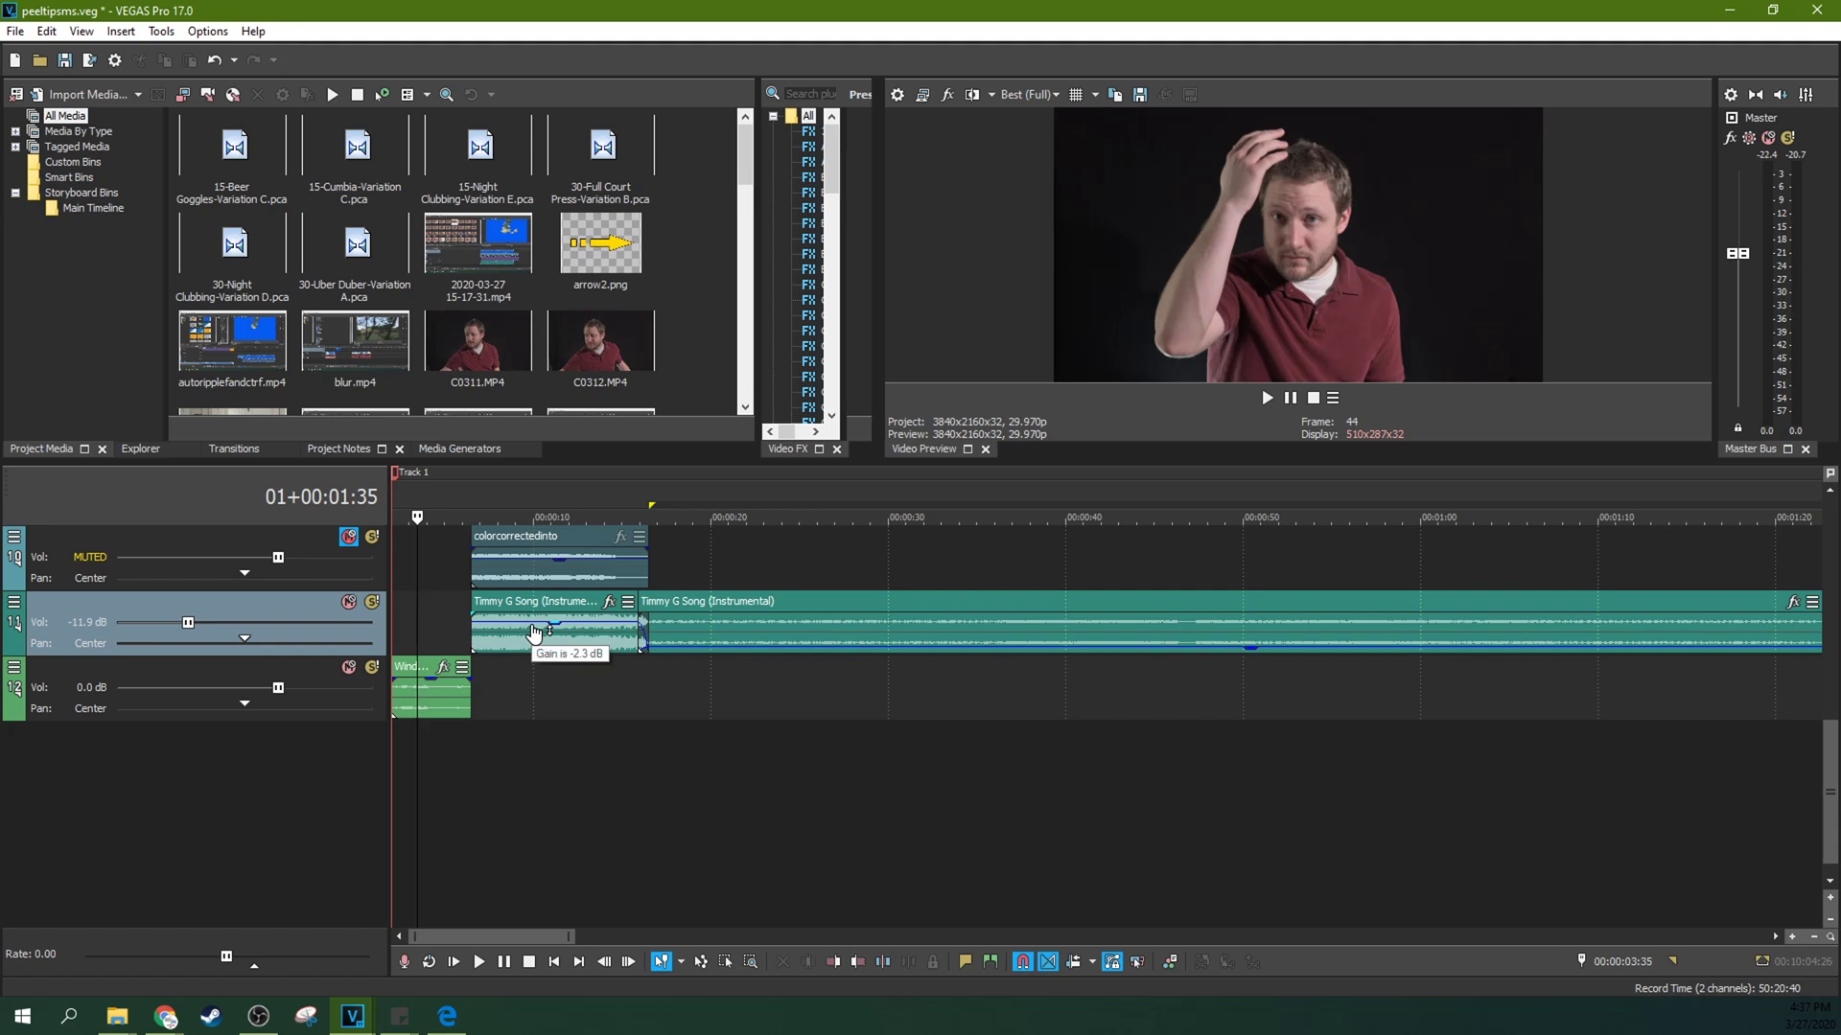
scroll(531, 624, up, 3)
- Scrub the opening between 00:00:55 and 00:01:68 and check the Timmy G Song clip
scroll(531, 624, up, 2)
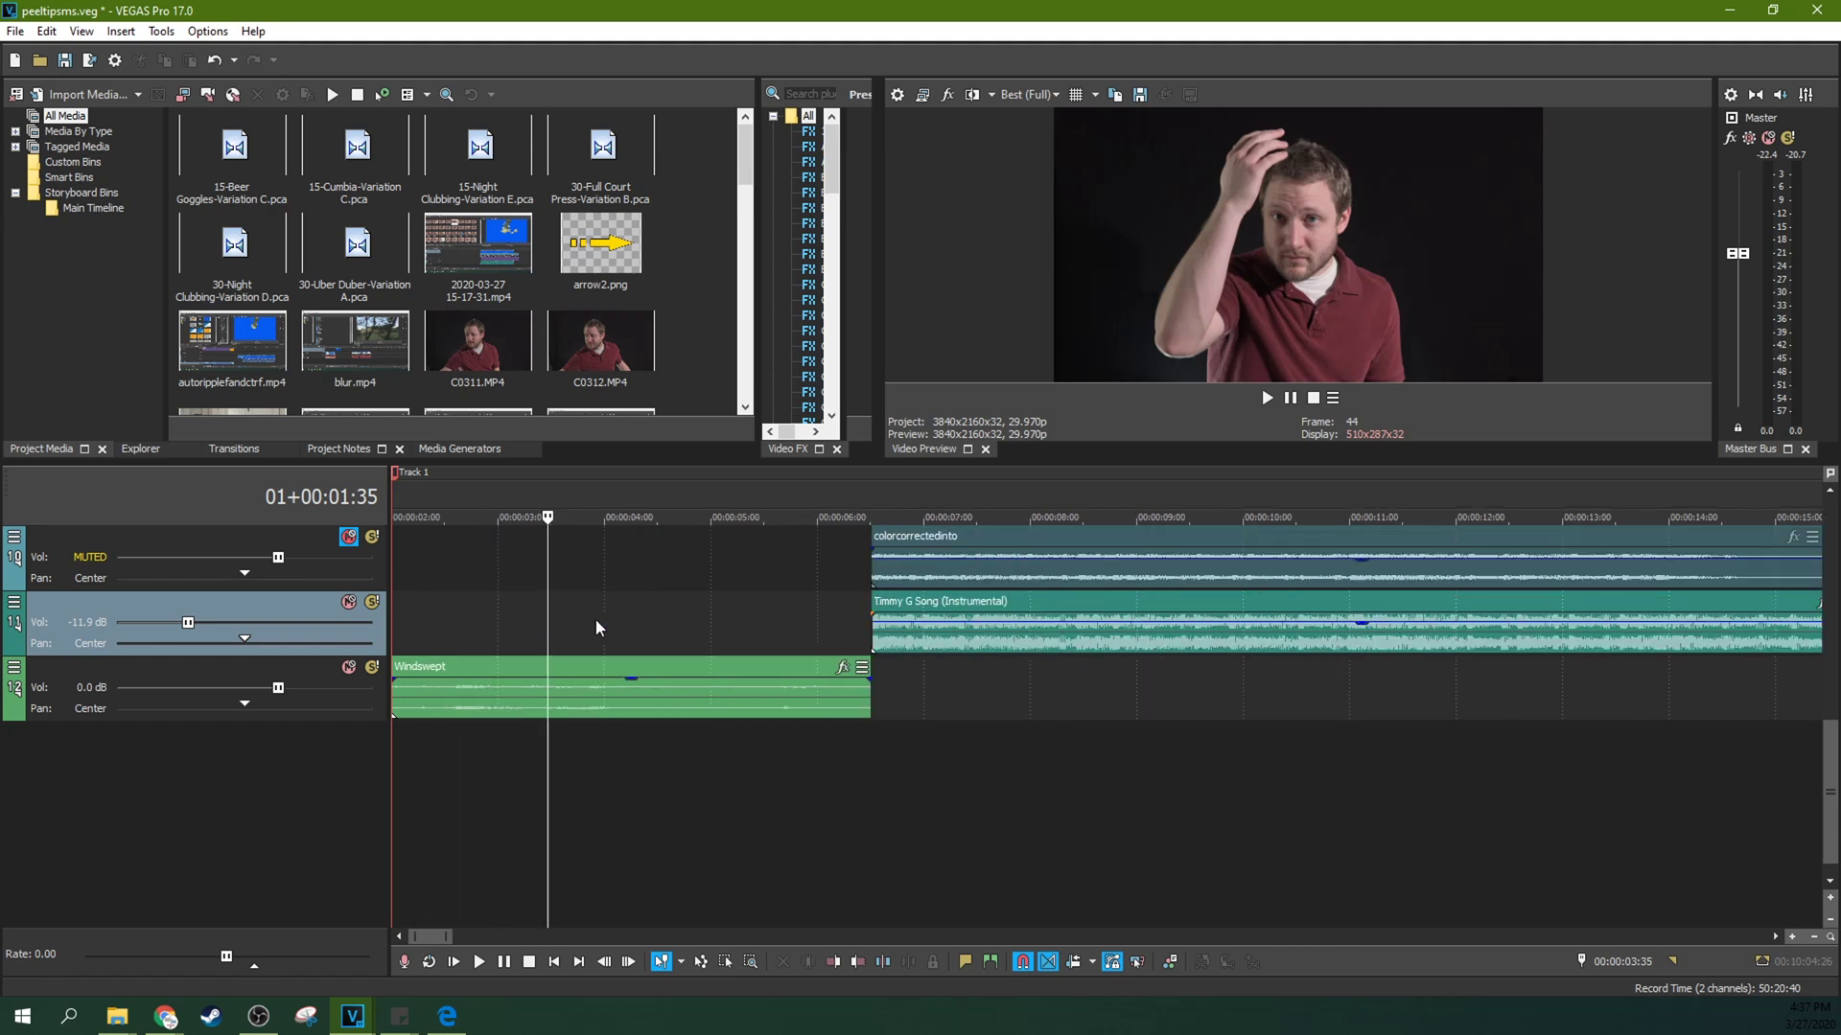
click(500, 624)
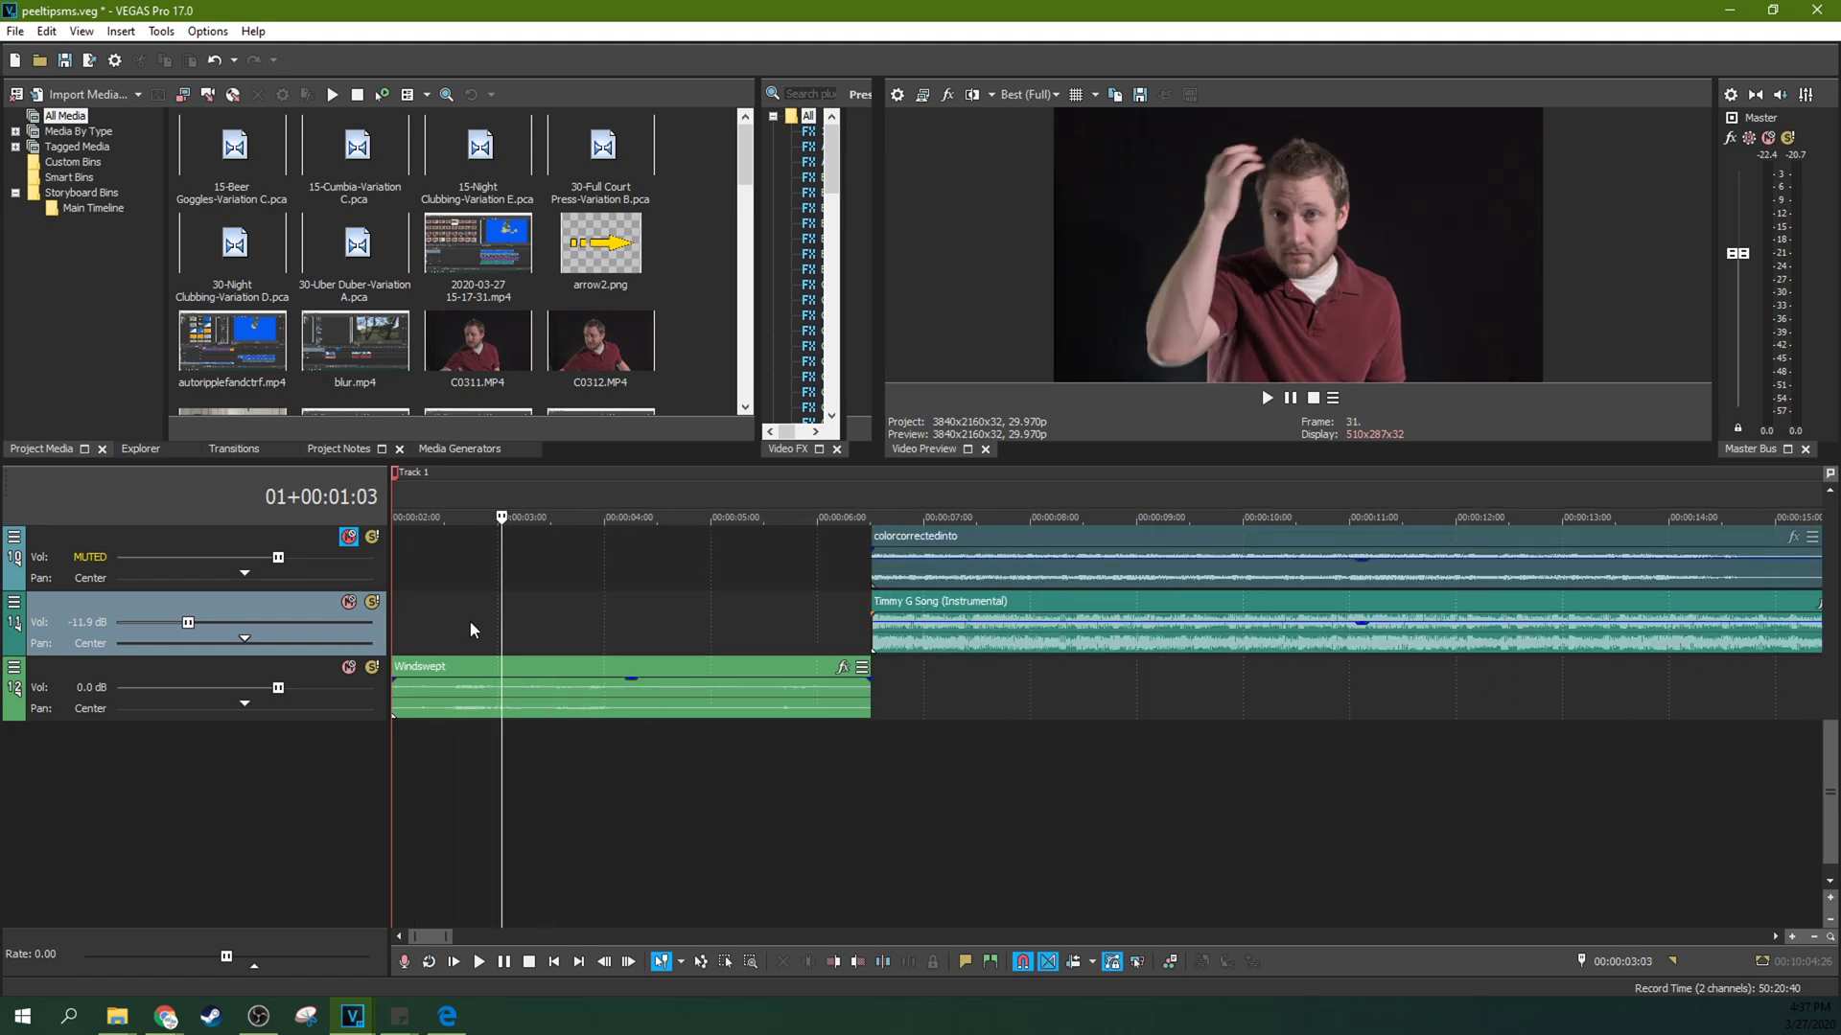
click(470, 623)
scroll(730, 624, up, 2)
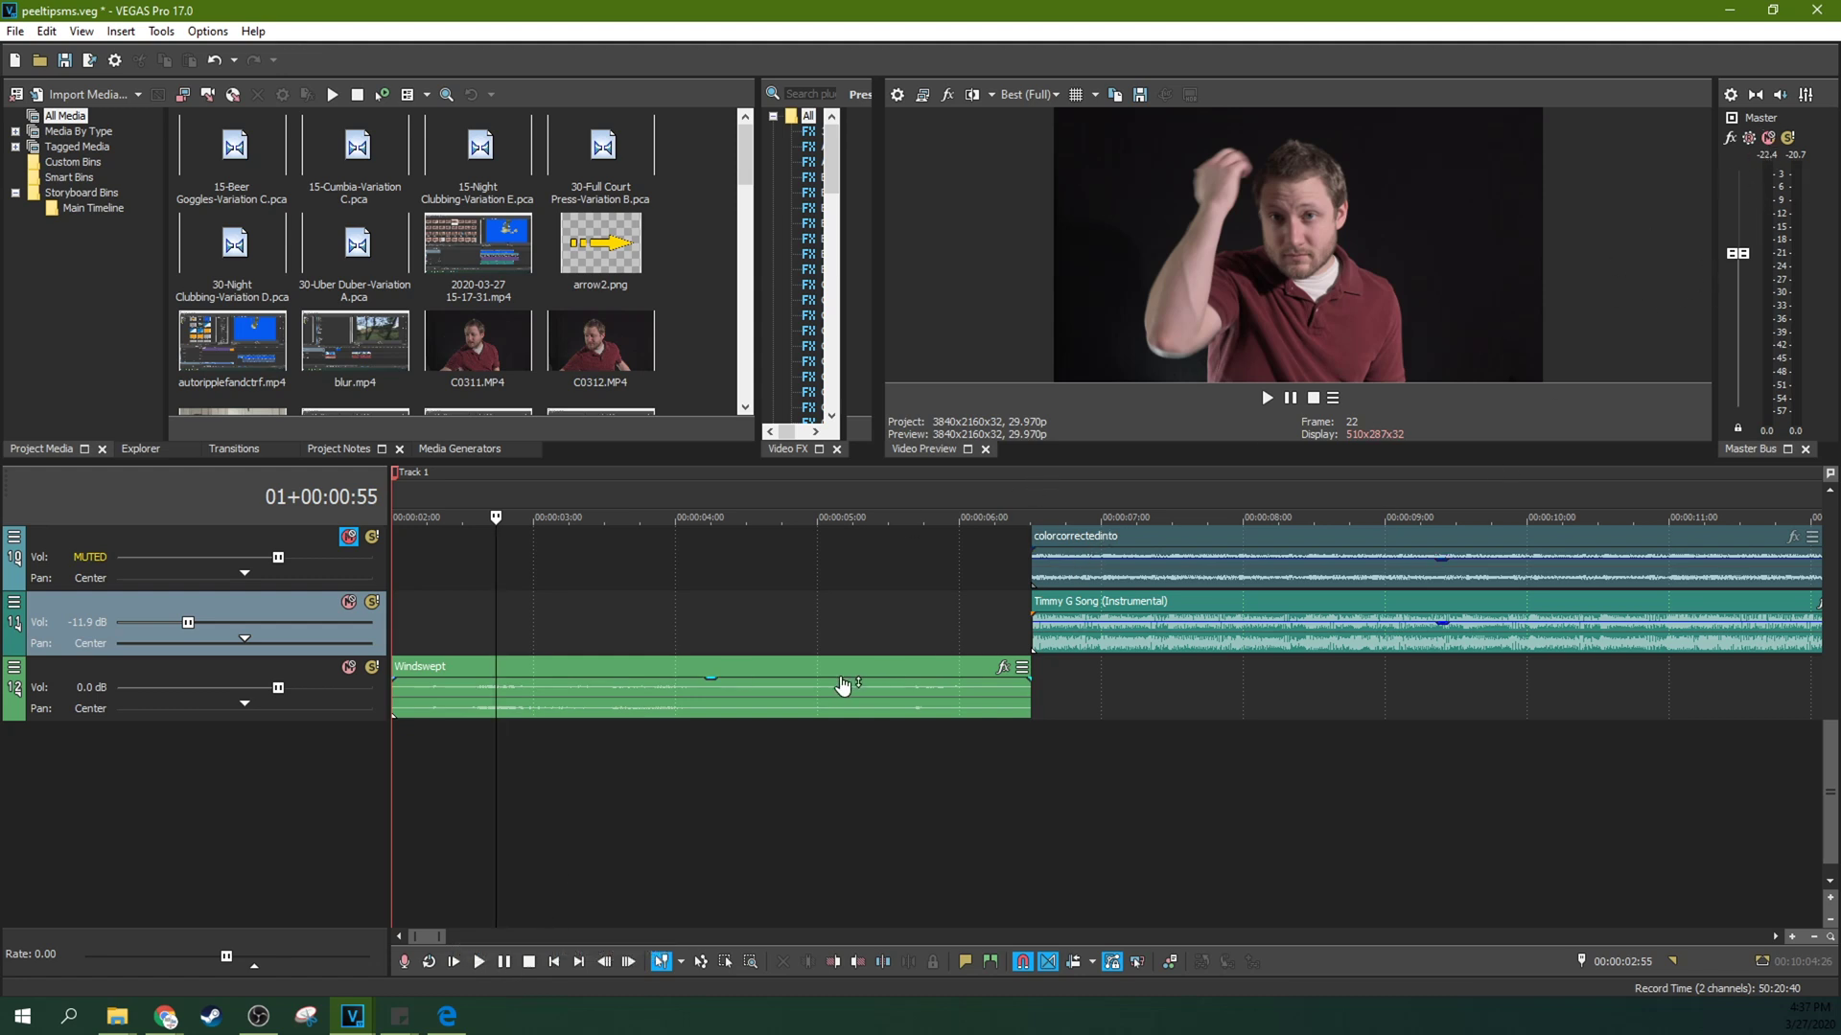
click(660, 613)
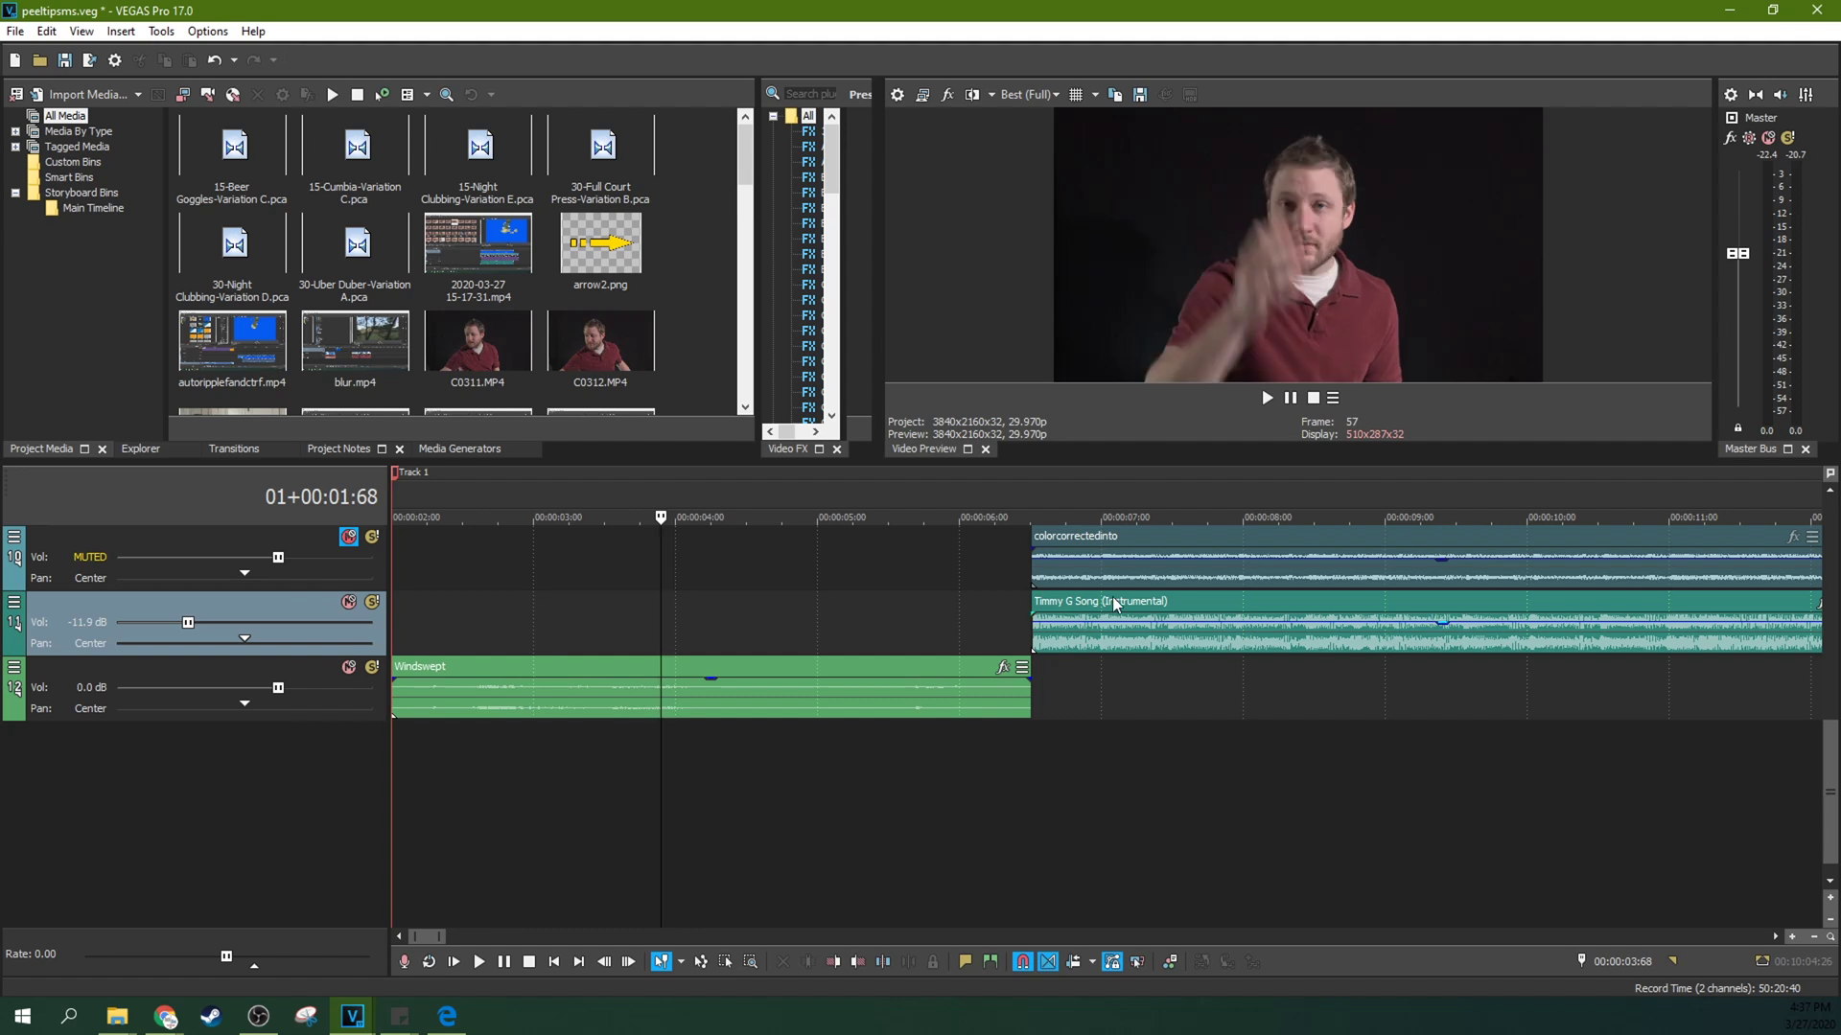
click(1186, 610)
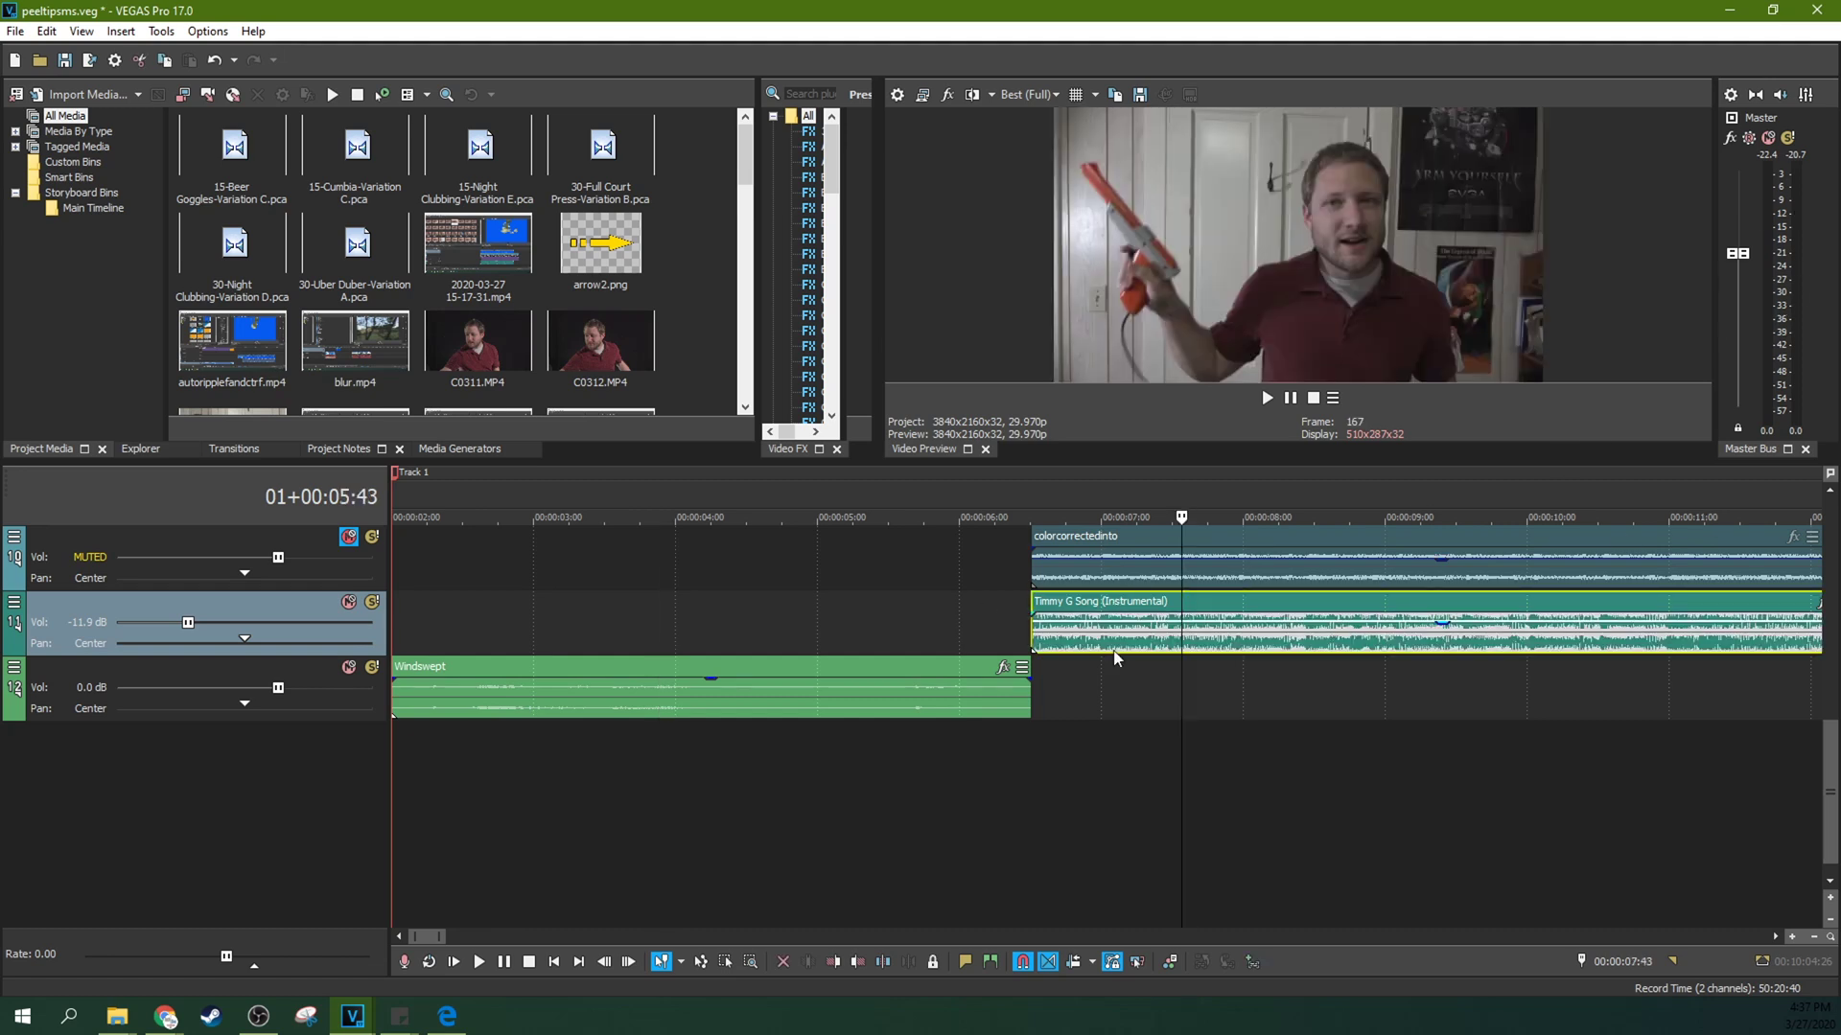
click(659, 616)
scroll(675, 620, down, 1)
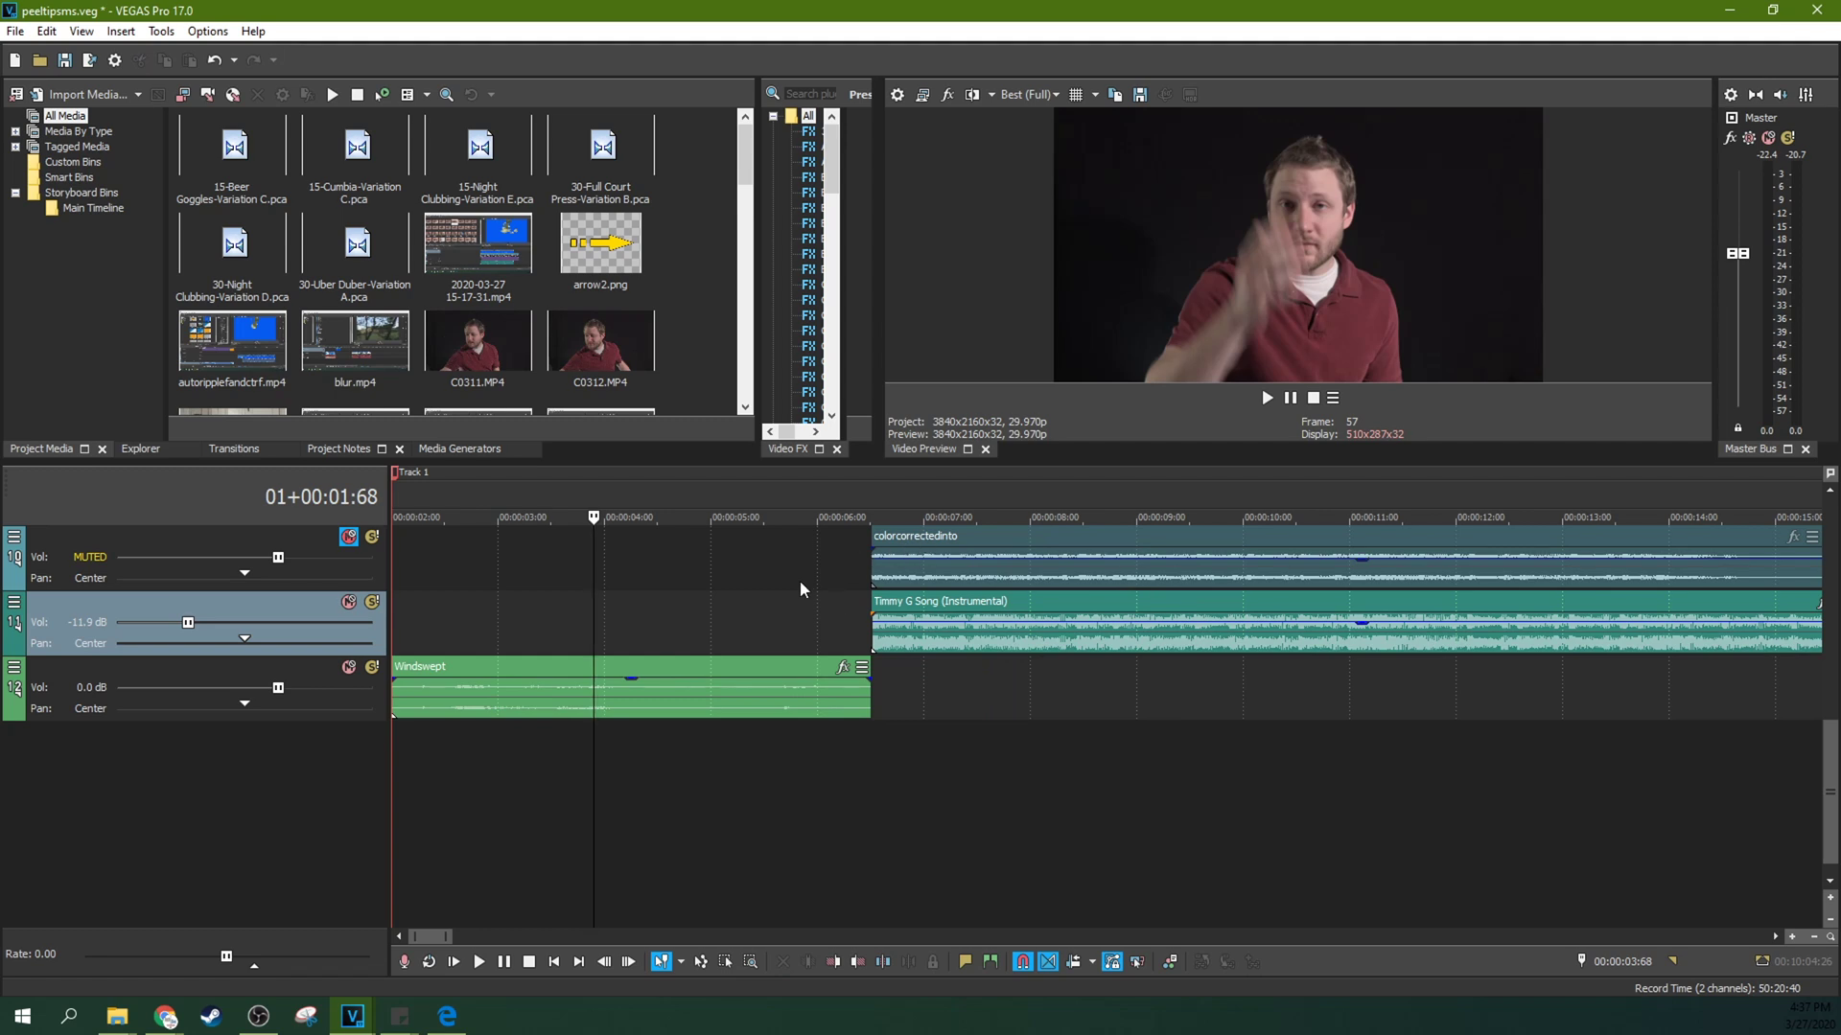
- Play the intro from 00:00:58, stop, and park the playhead about 3 seconds in
click(475, 643)
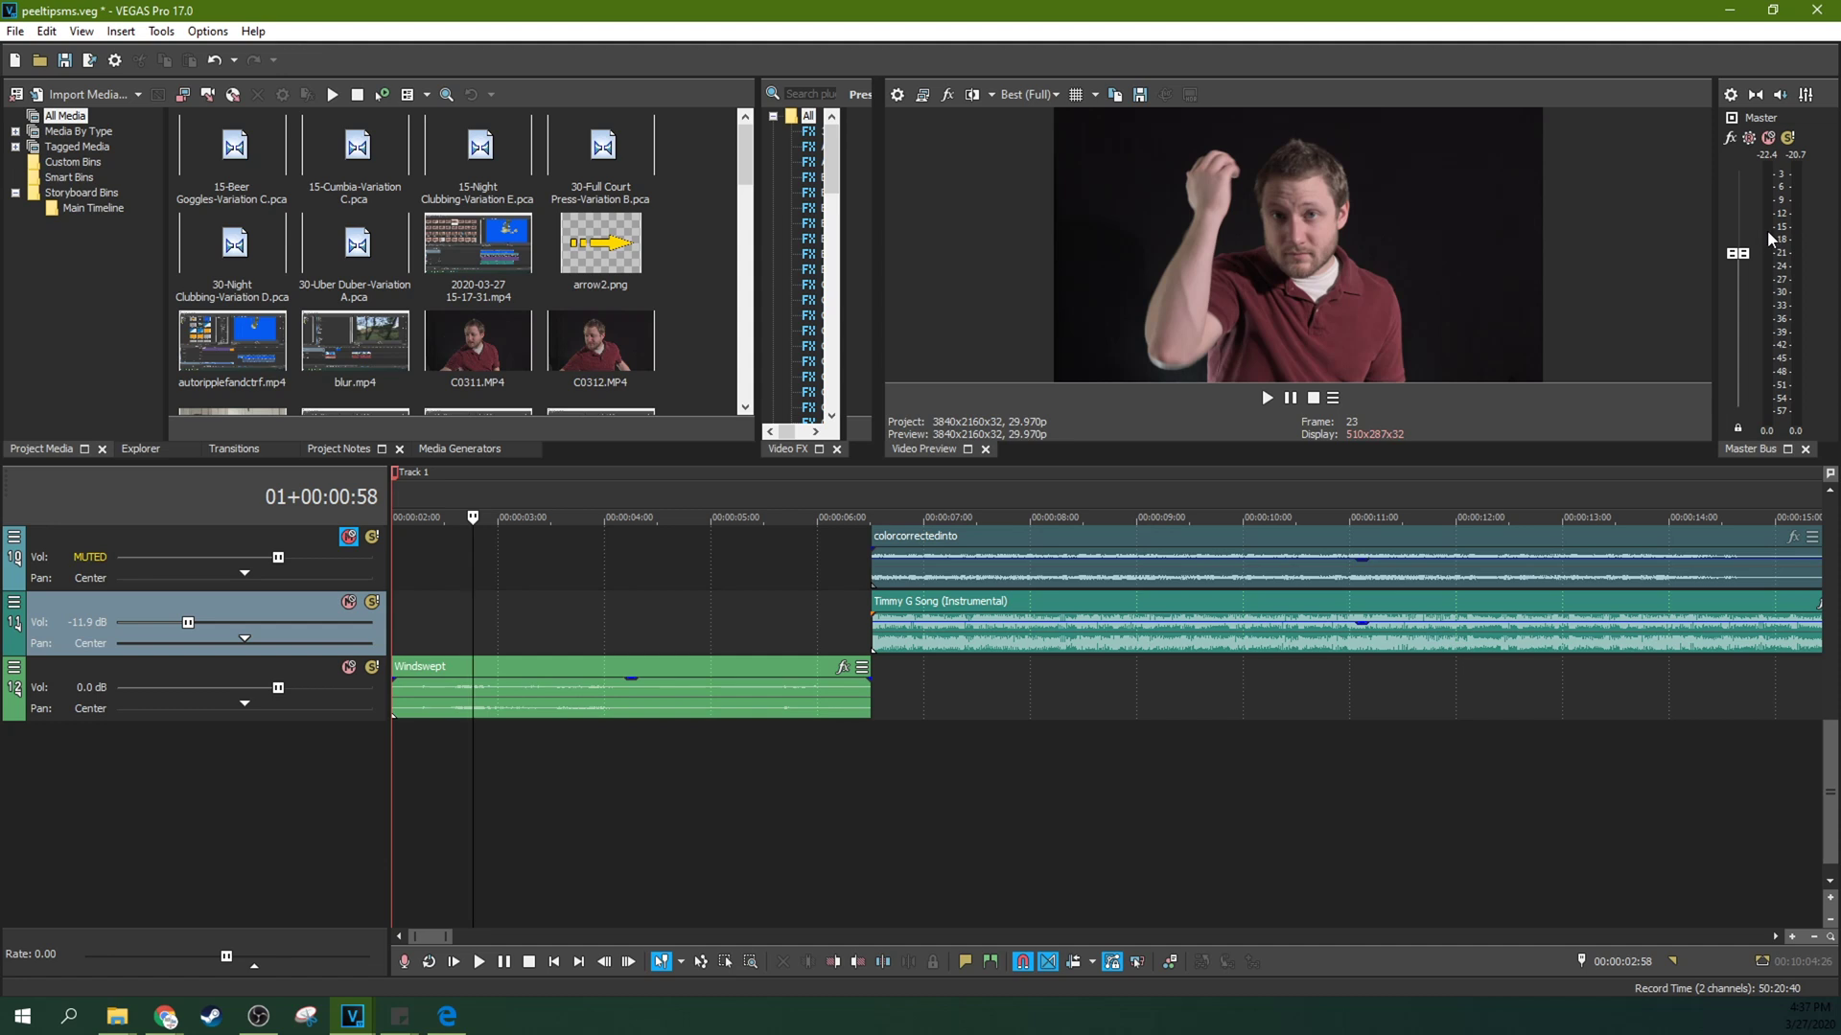
click(1266, 397)
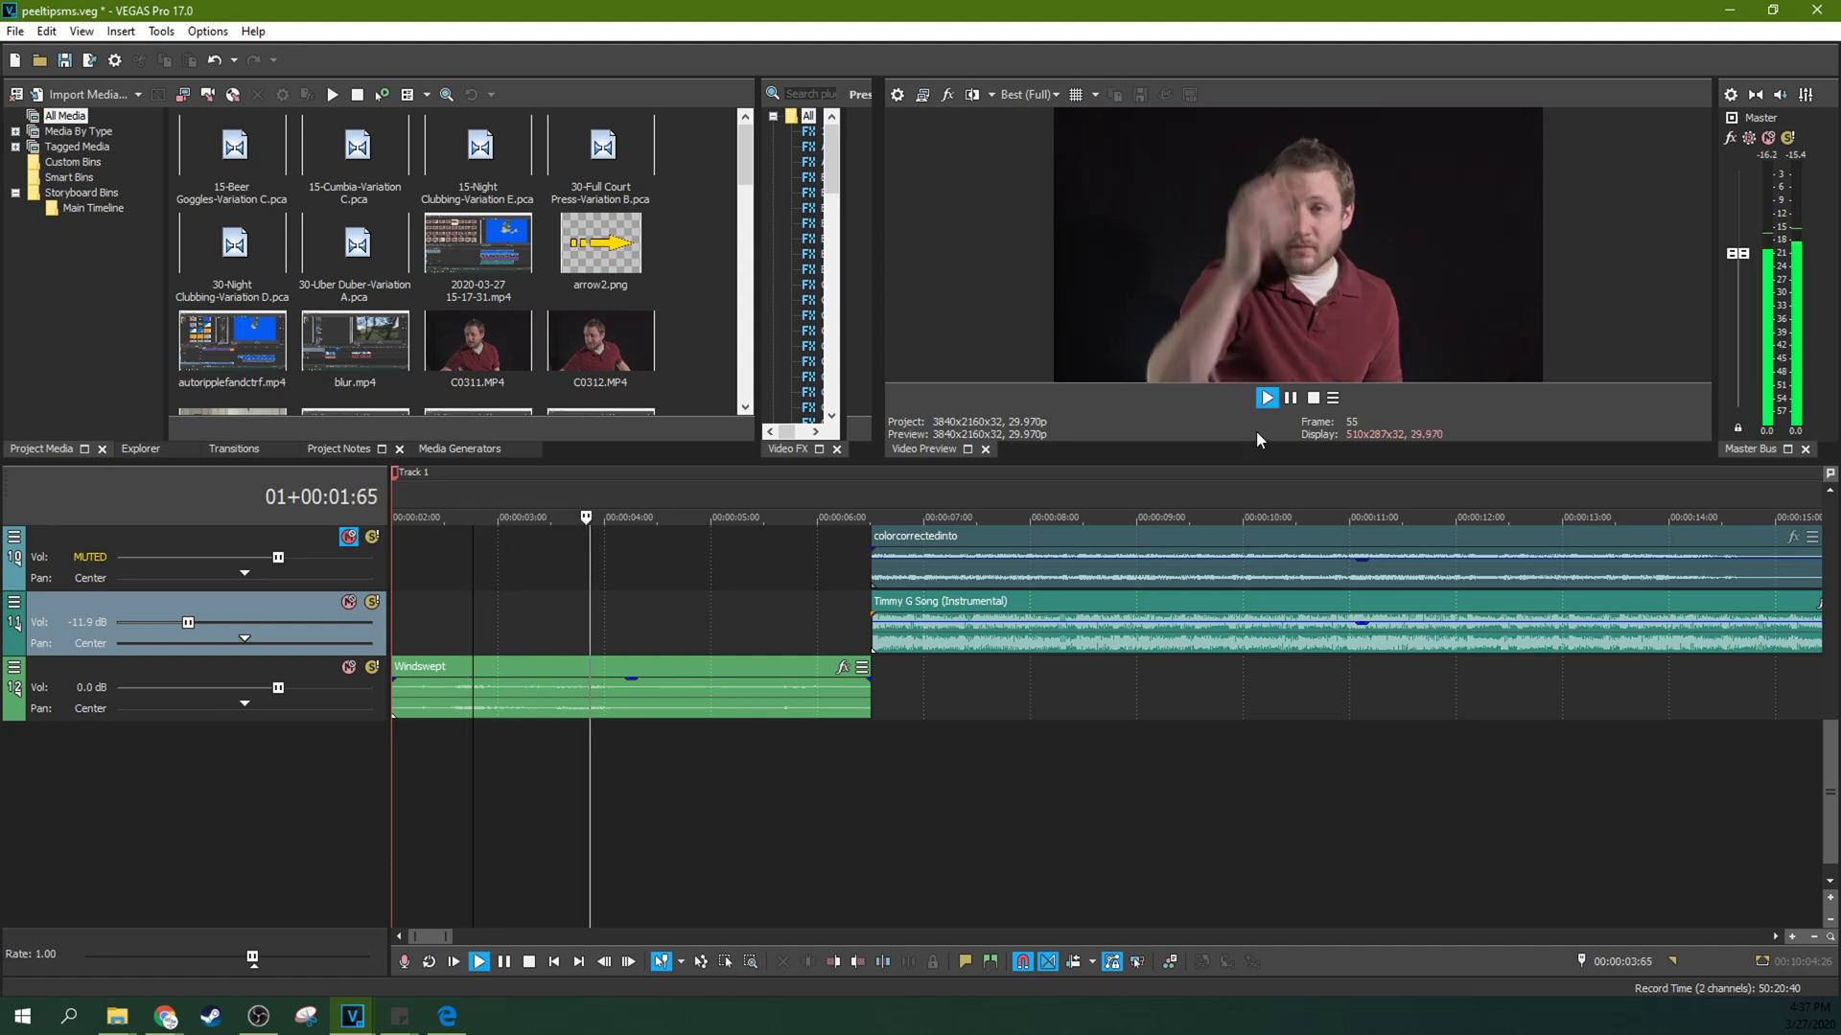
key(space)
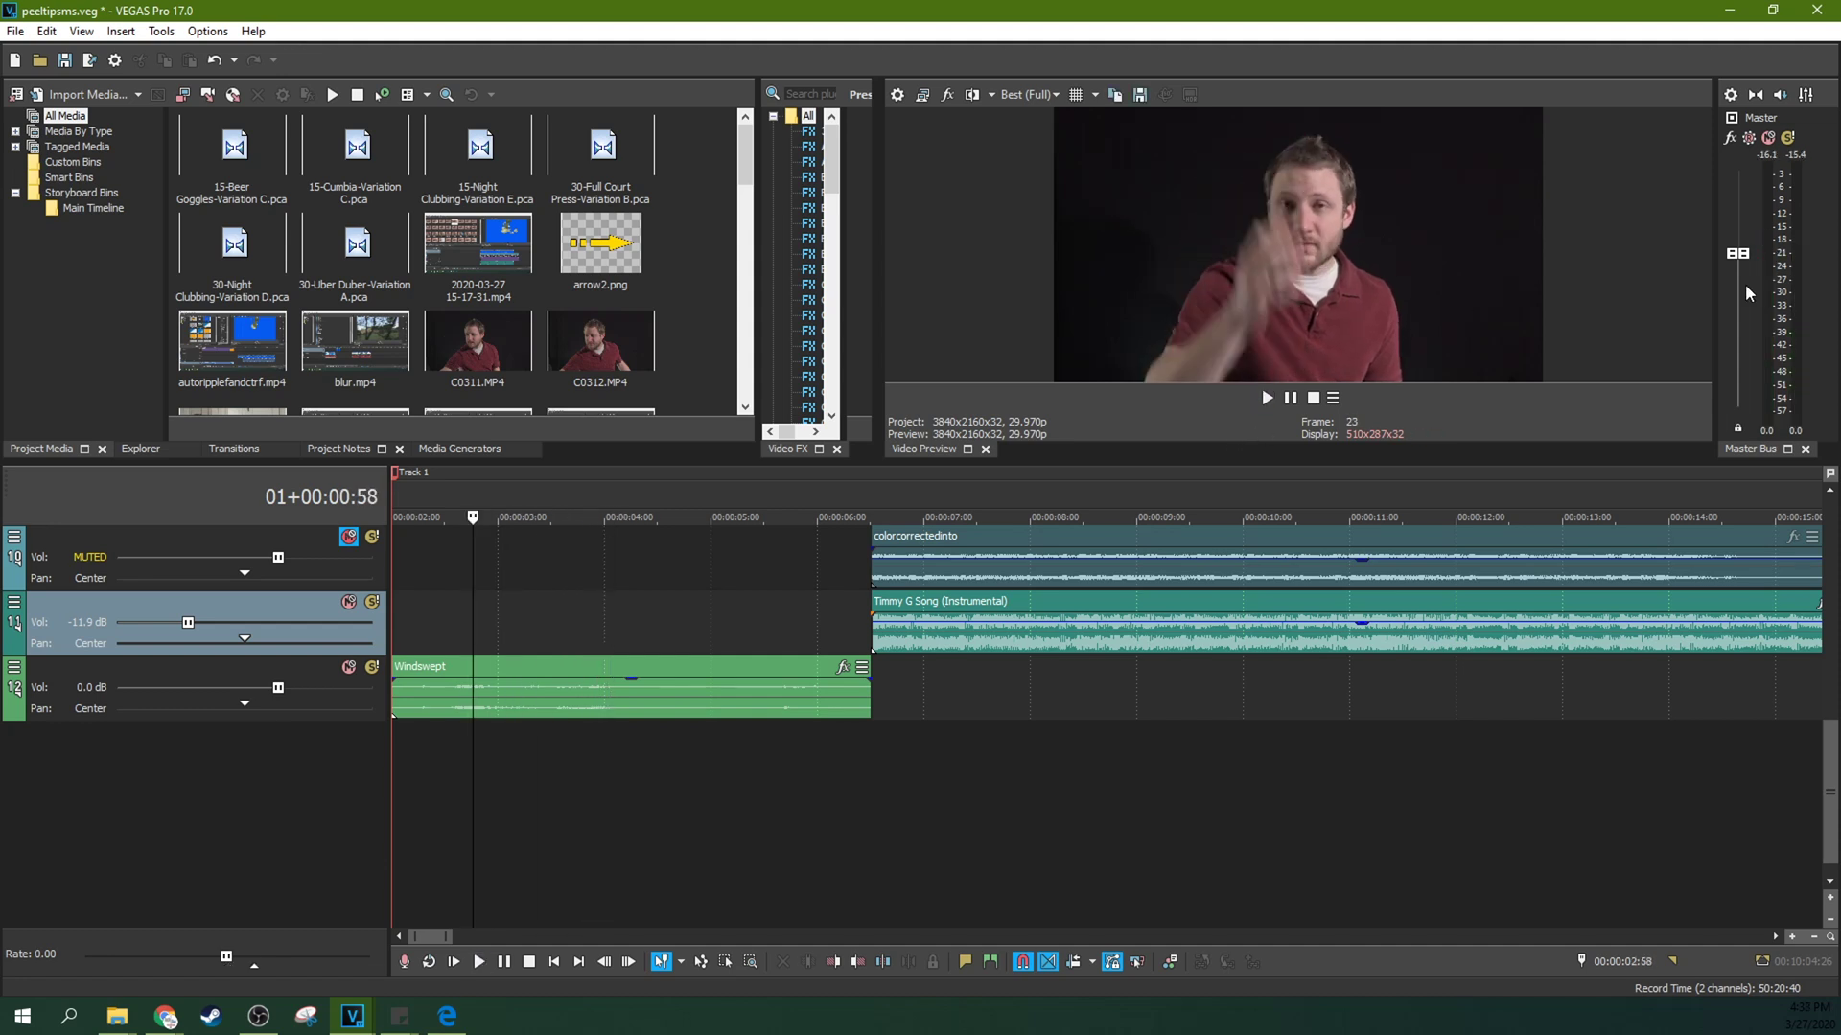
click(508, 620)
scroll(527, 618, down, 3)
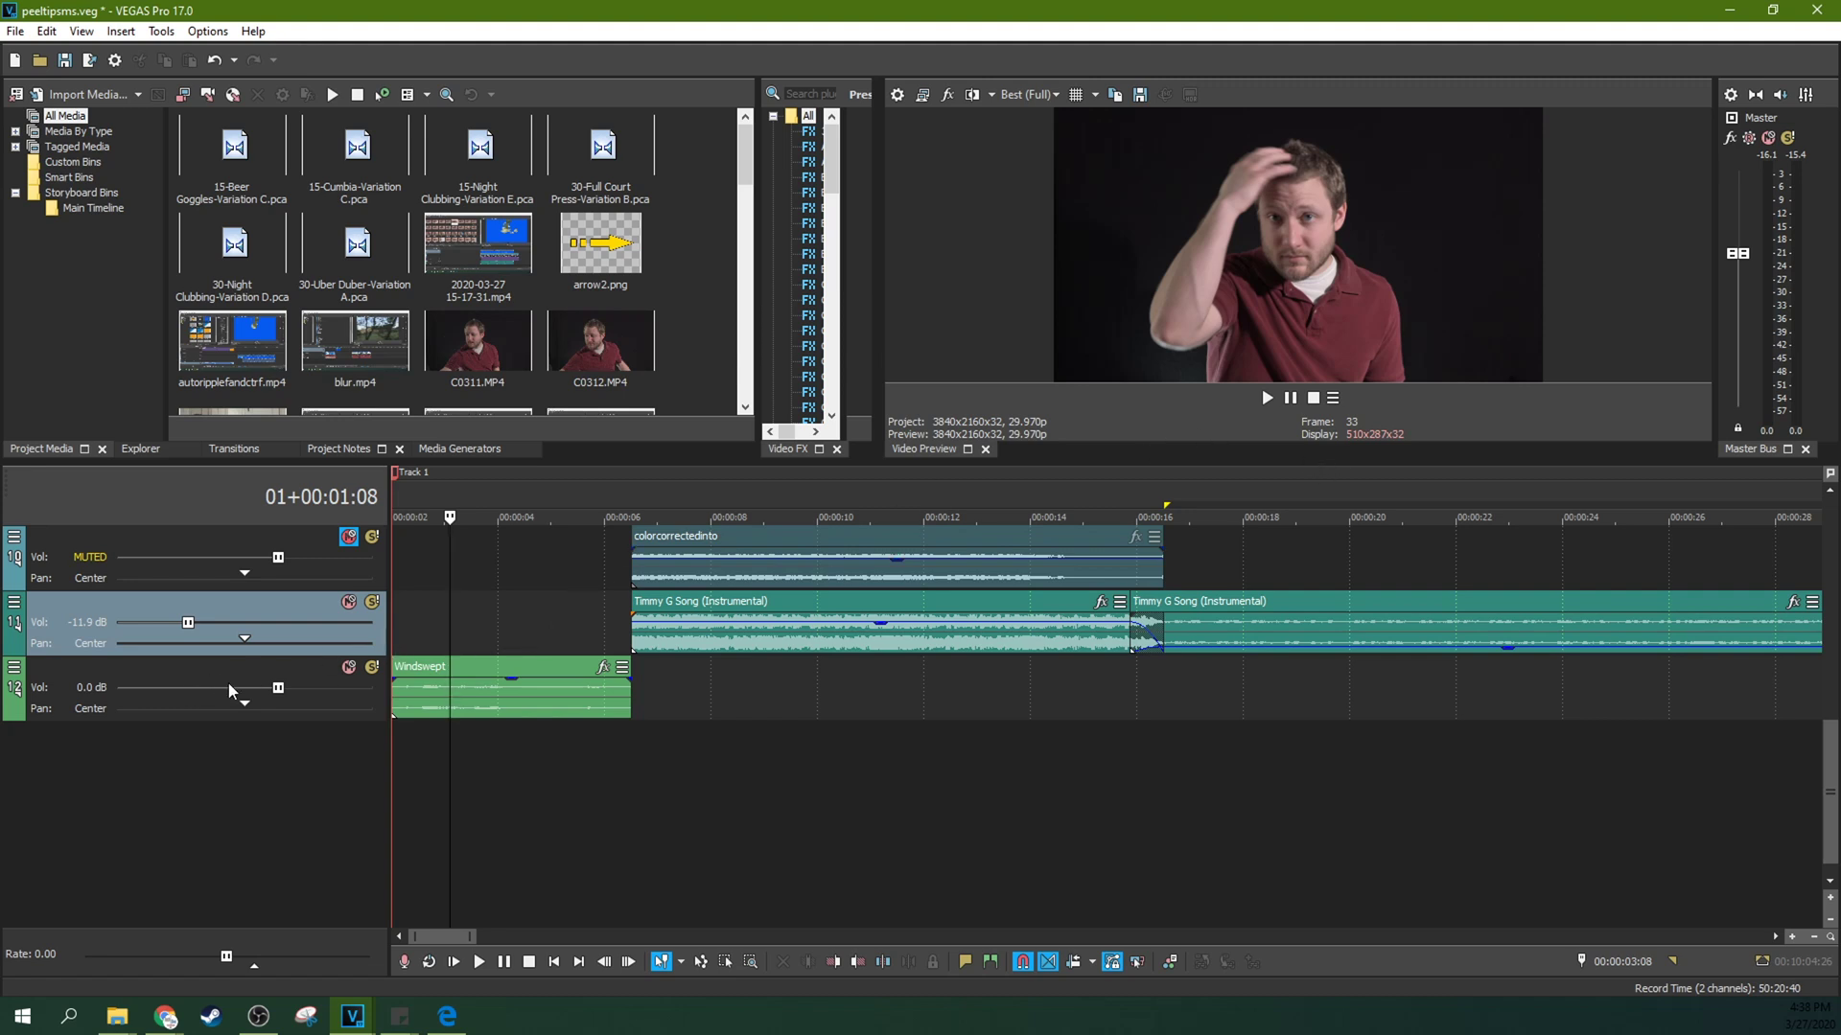
- Review the Windswept track's Noise Gate, EQ and Compressor, close it, and scroll up to the video tracks
click(14, 667)
click(90, 769)
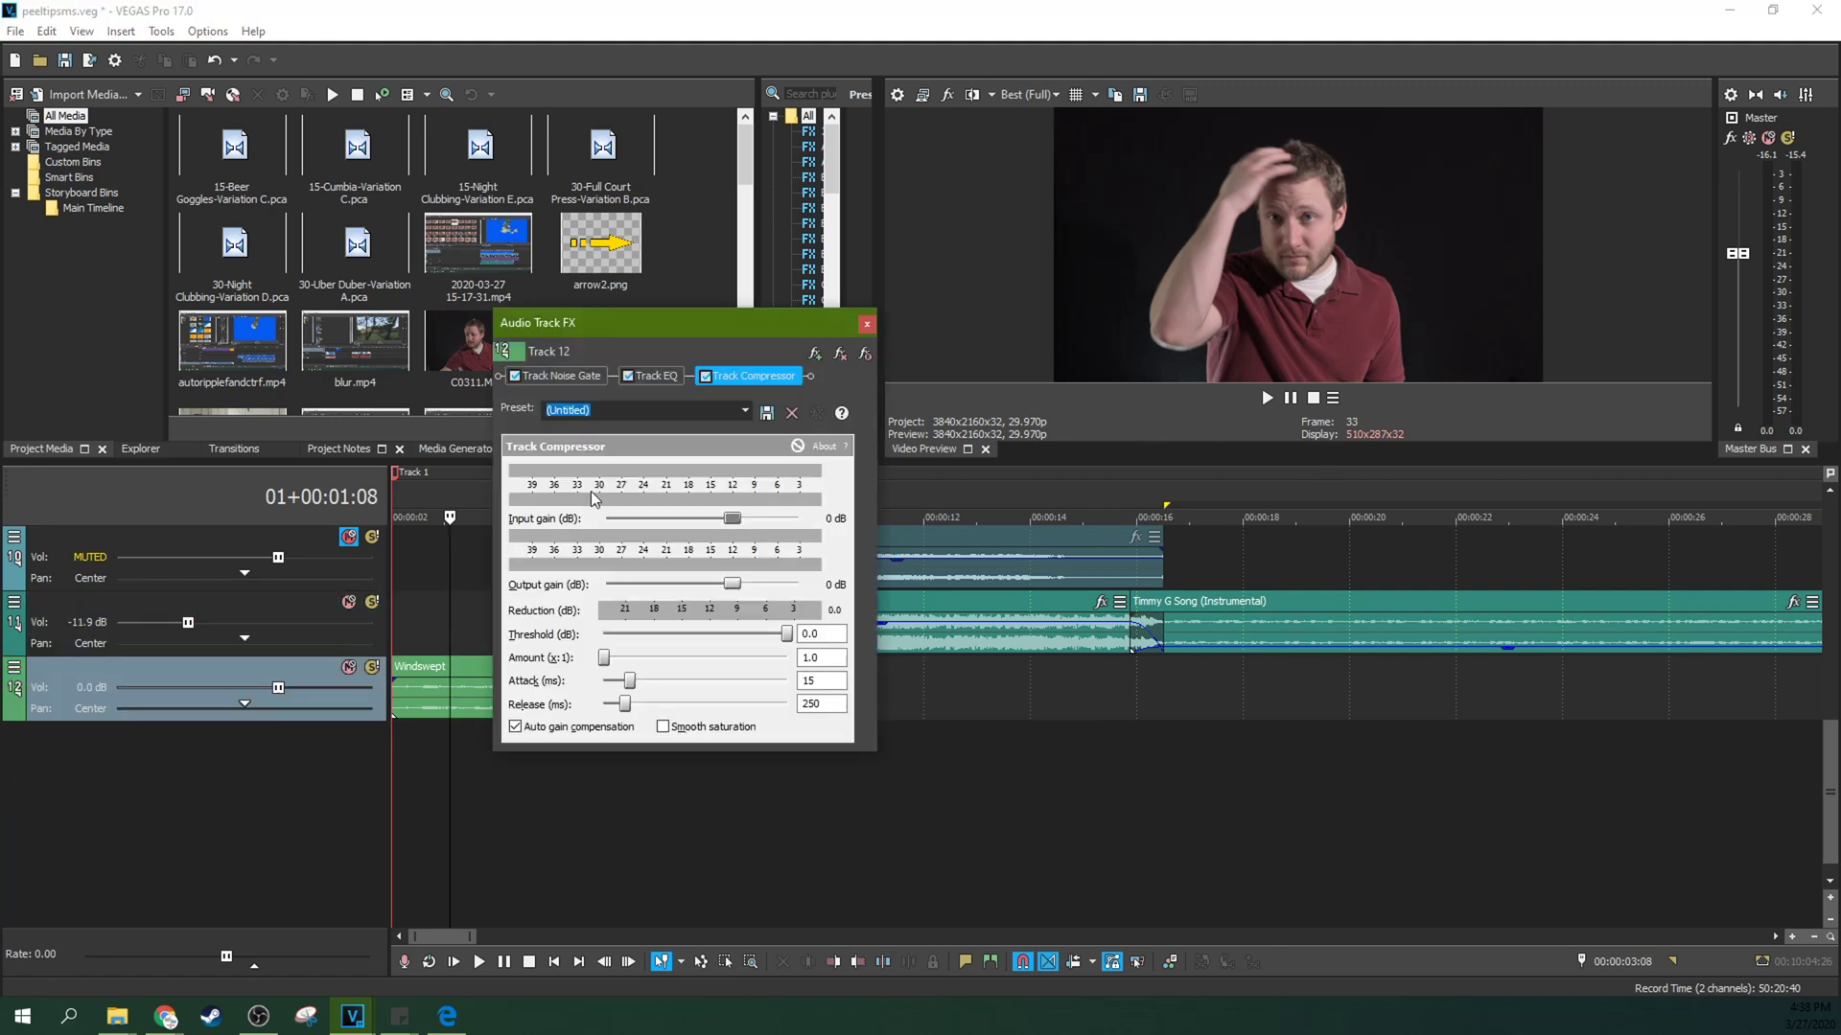
click(868, 324)
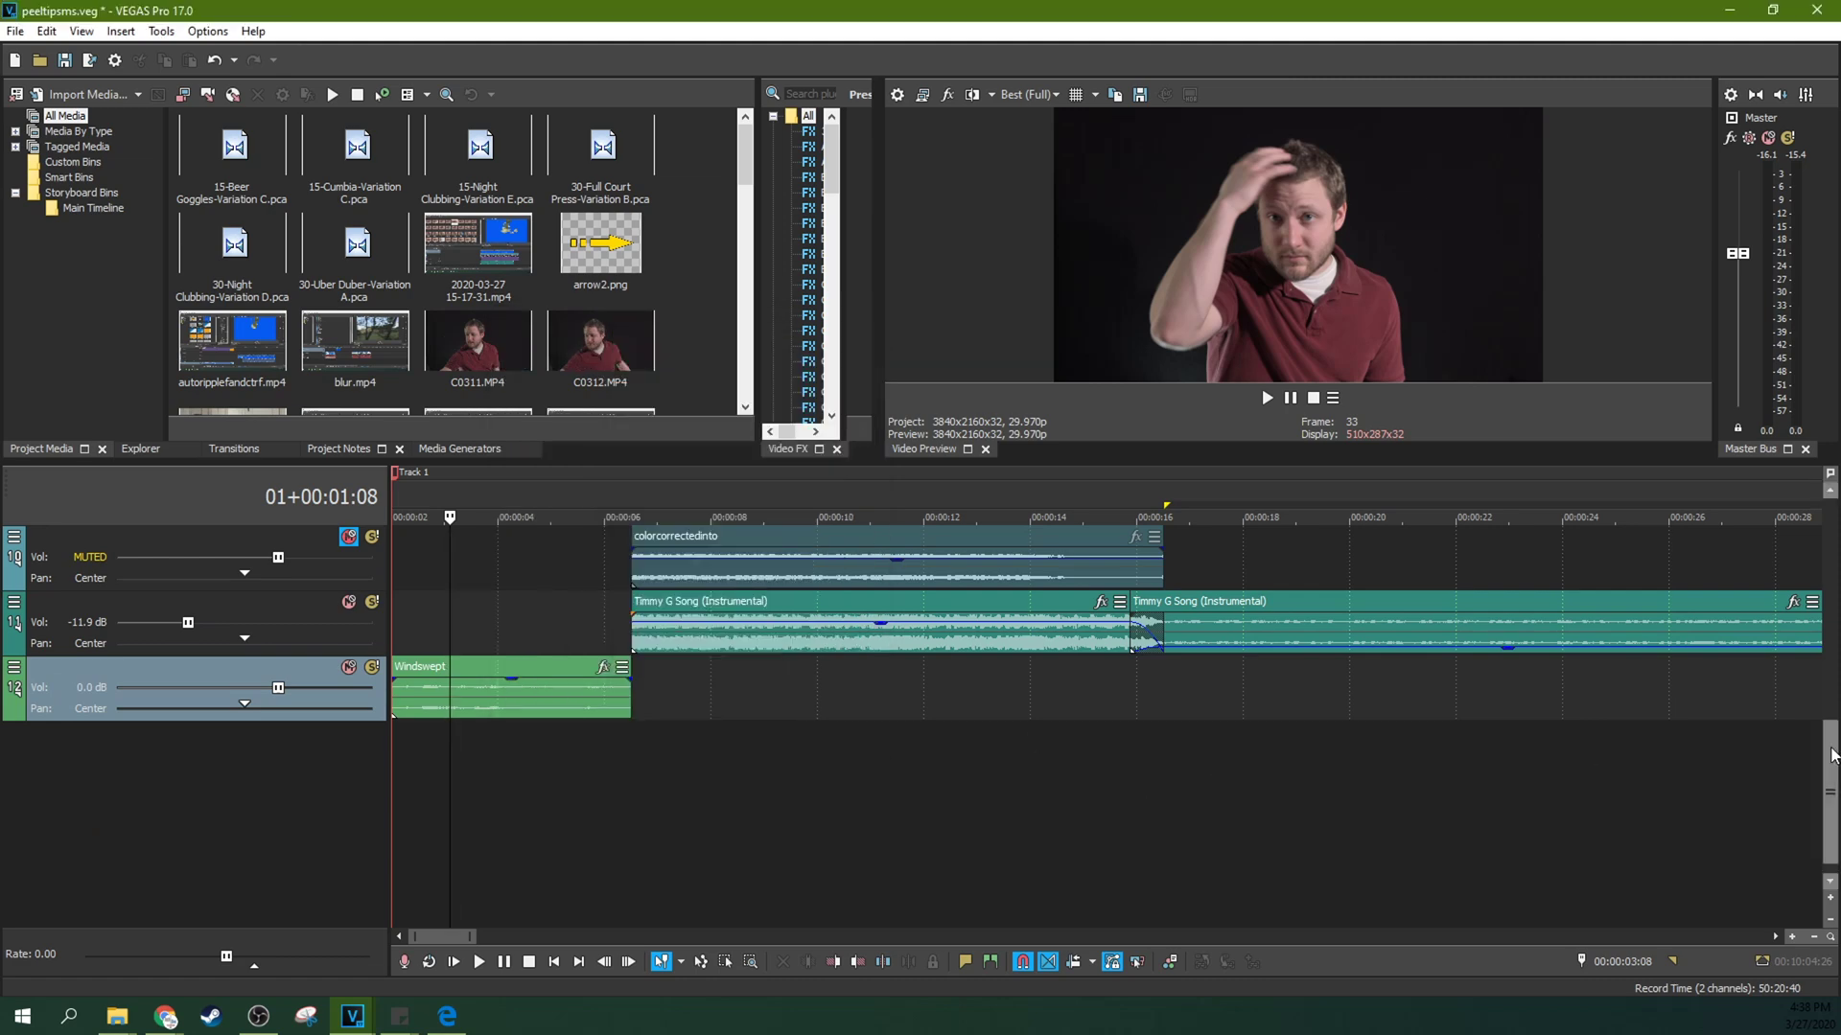
drag(1821, 773, 1785, 543)
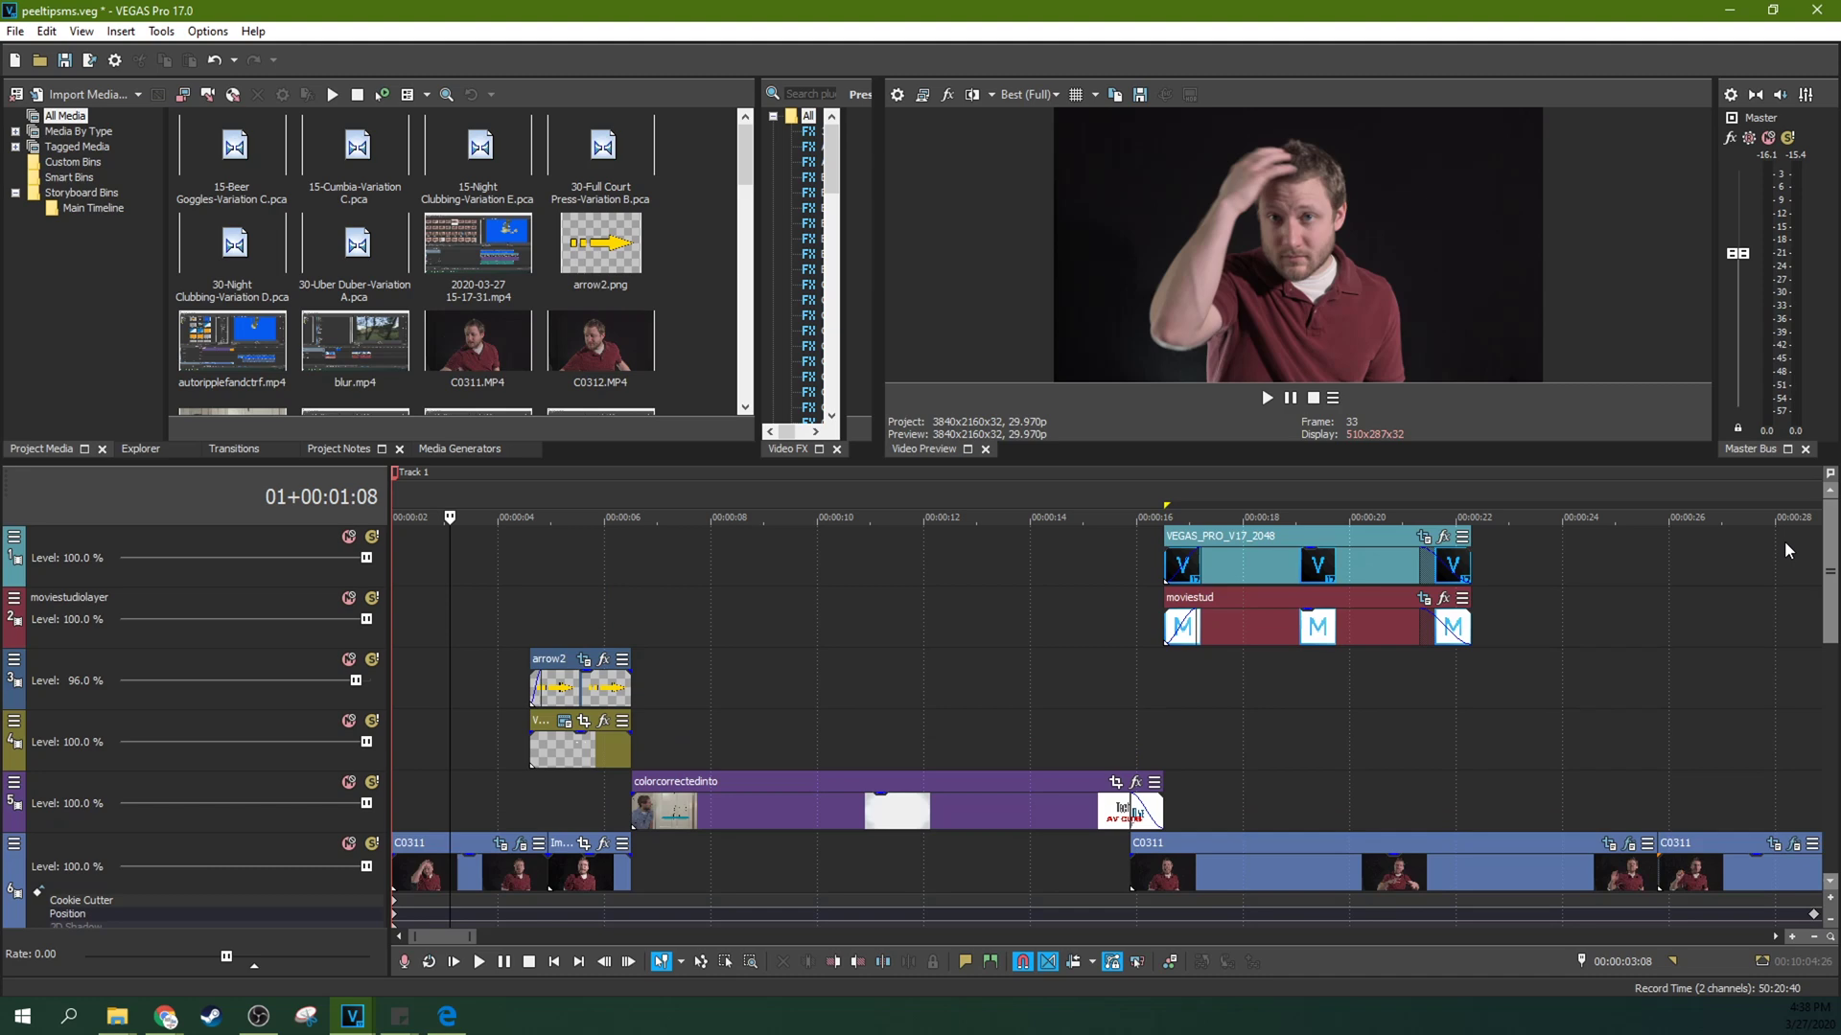
- Zoom out and select the Image129 event near 9:43 and the mazwaveforms event on track 5
scroll(1438, 675, down, 10)
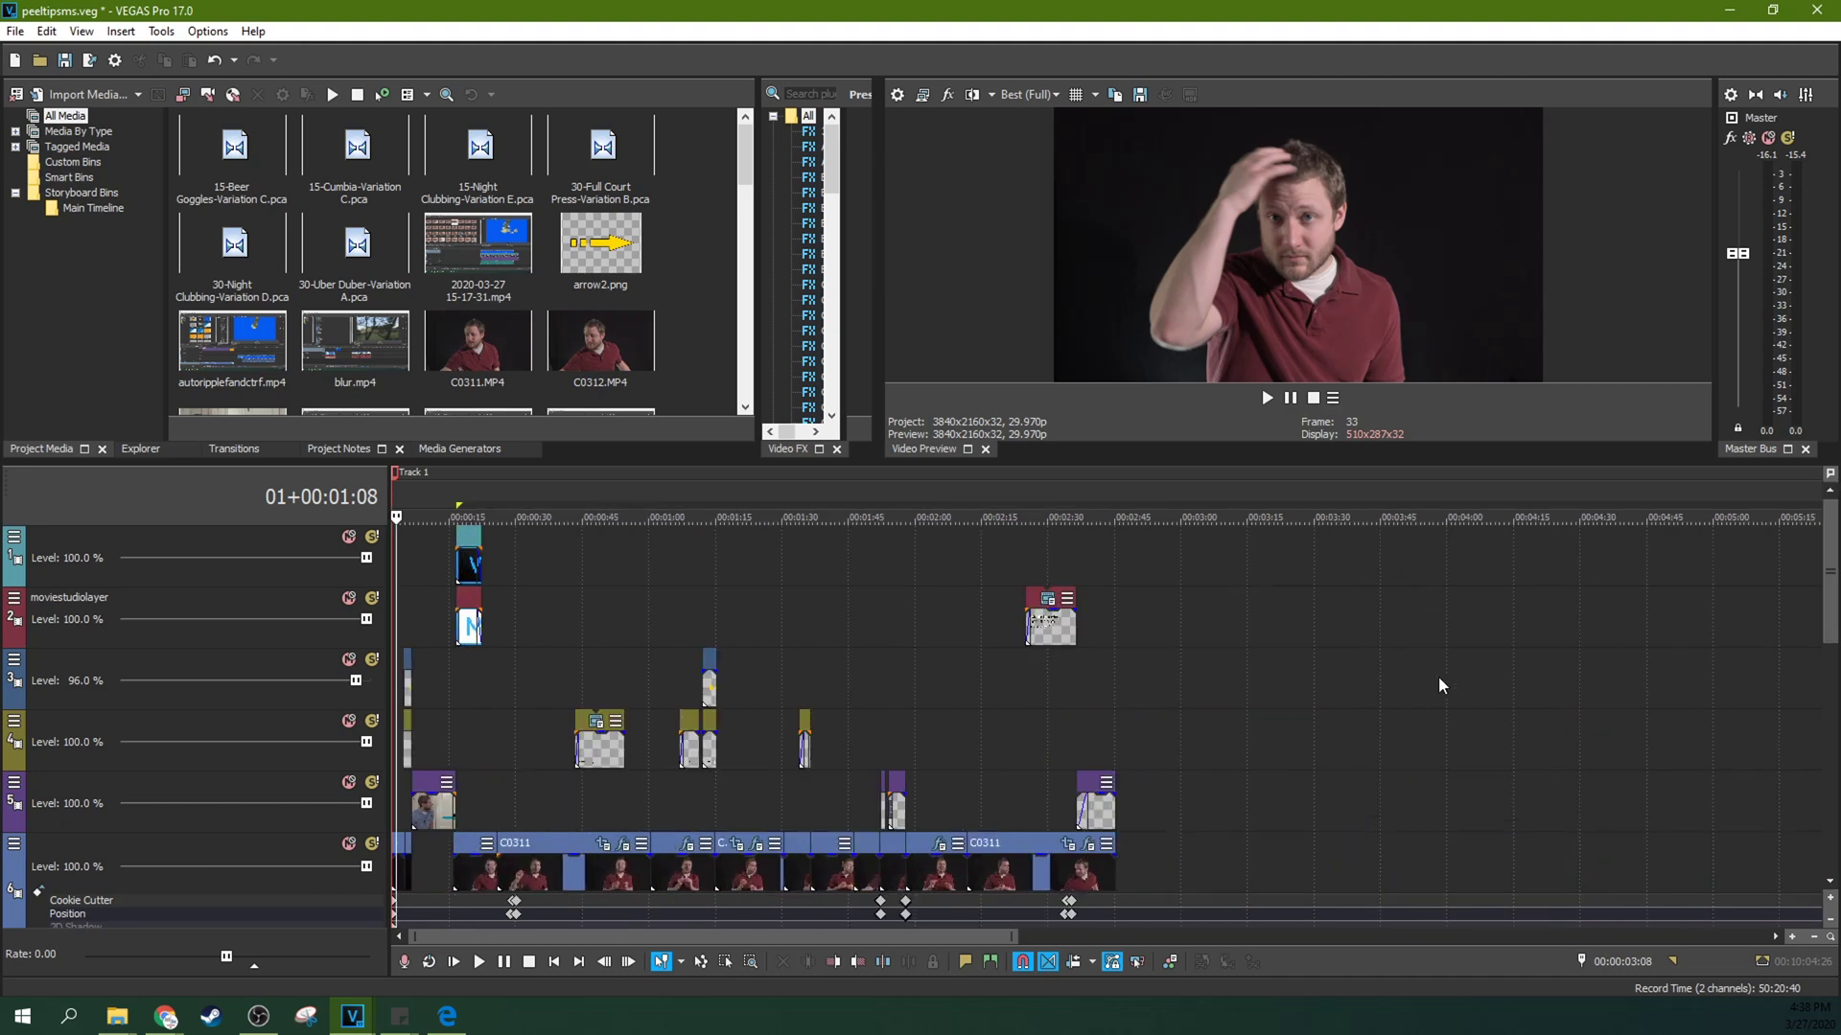
scroll(1438, 676, down, 6)
click(1401, 677)
scroll(1401, 676, down, 5)
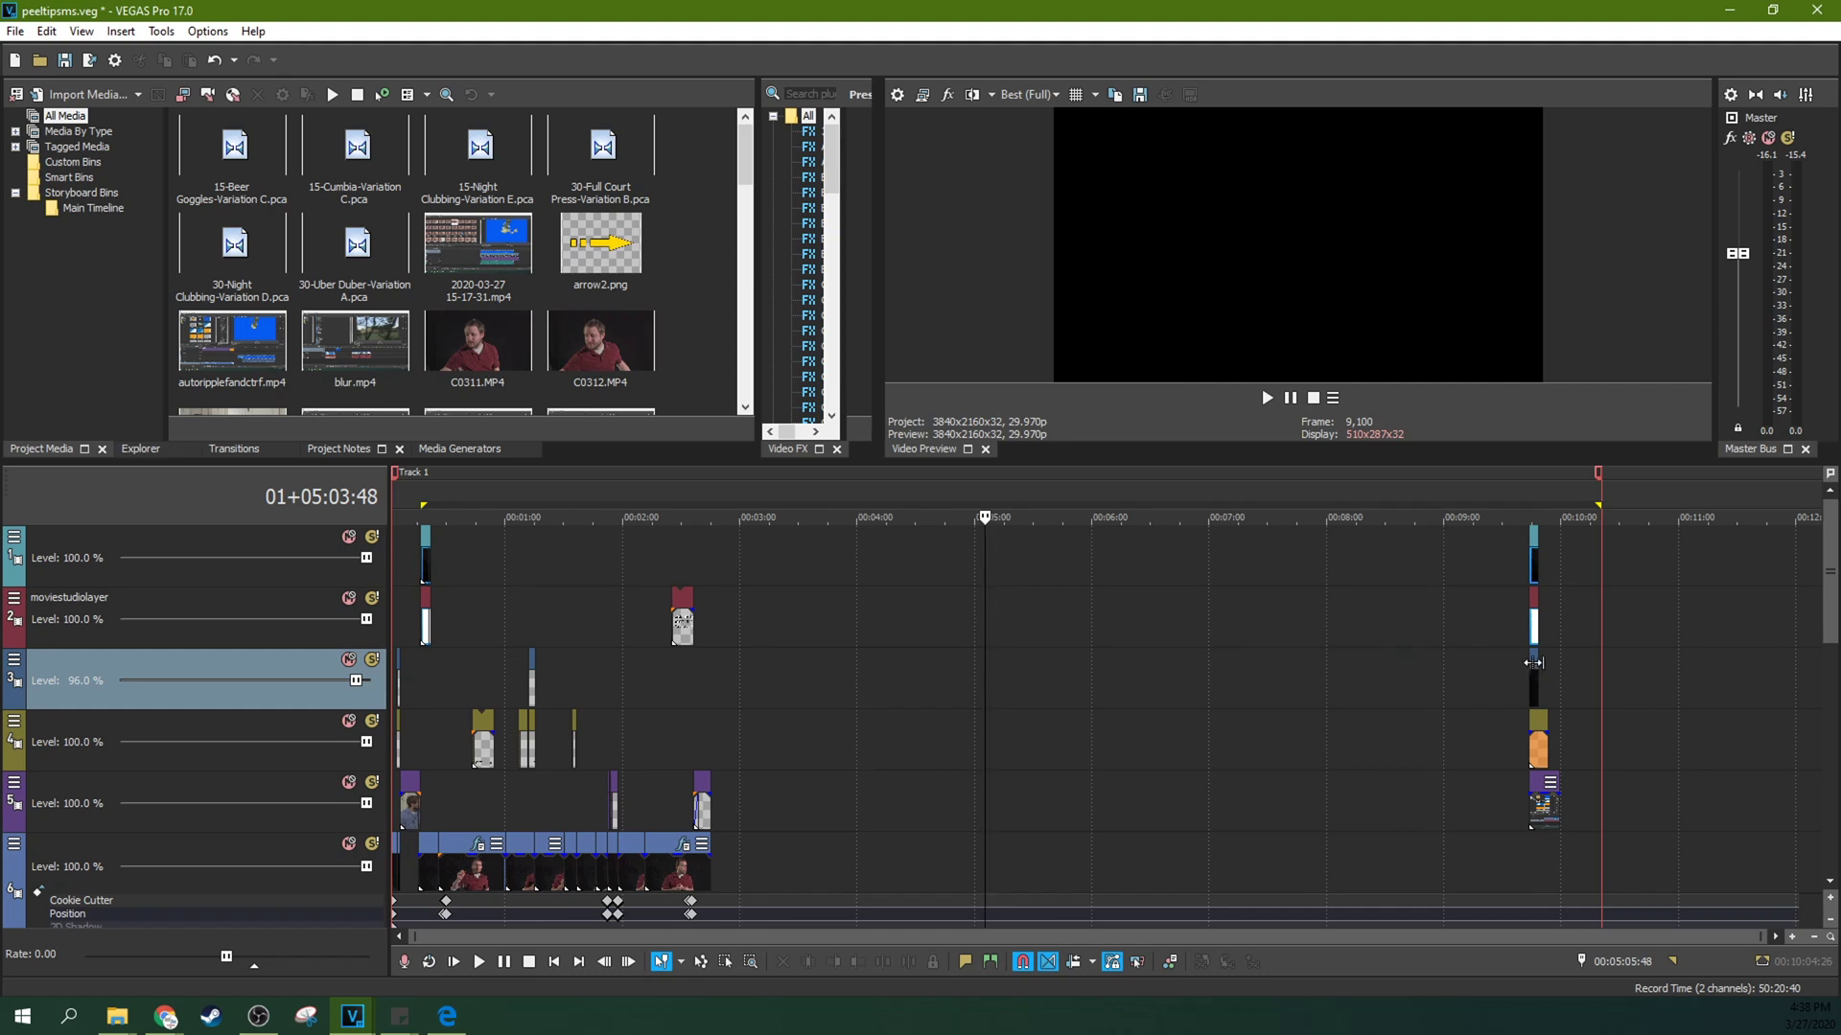
click(1531, 662)
scroll(1531, 662, up, 15)
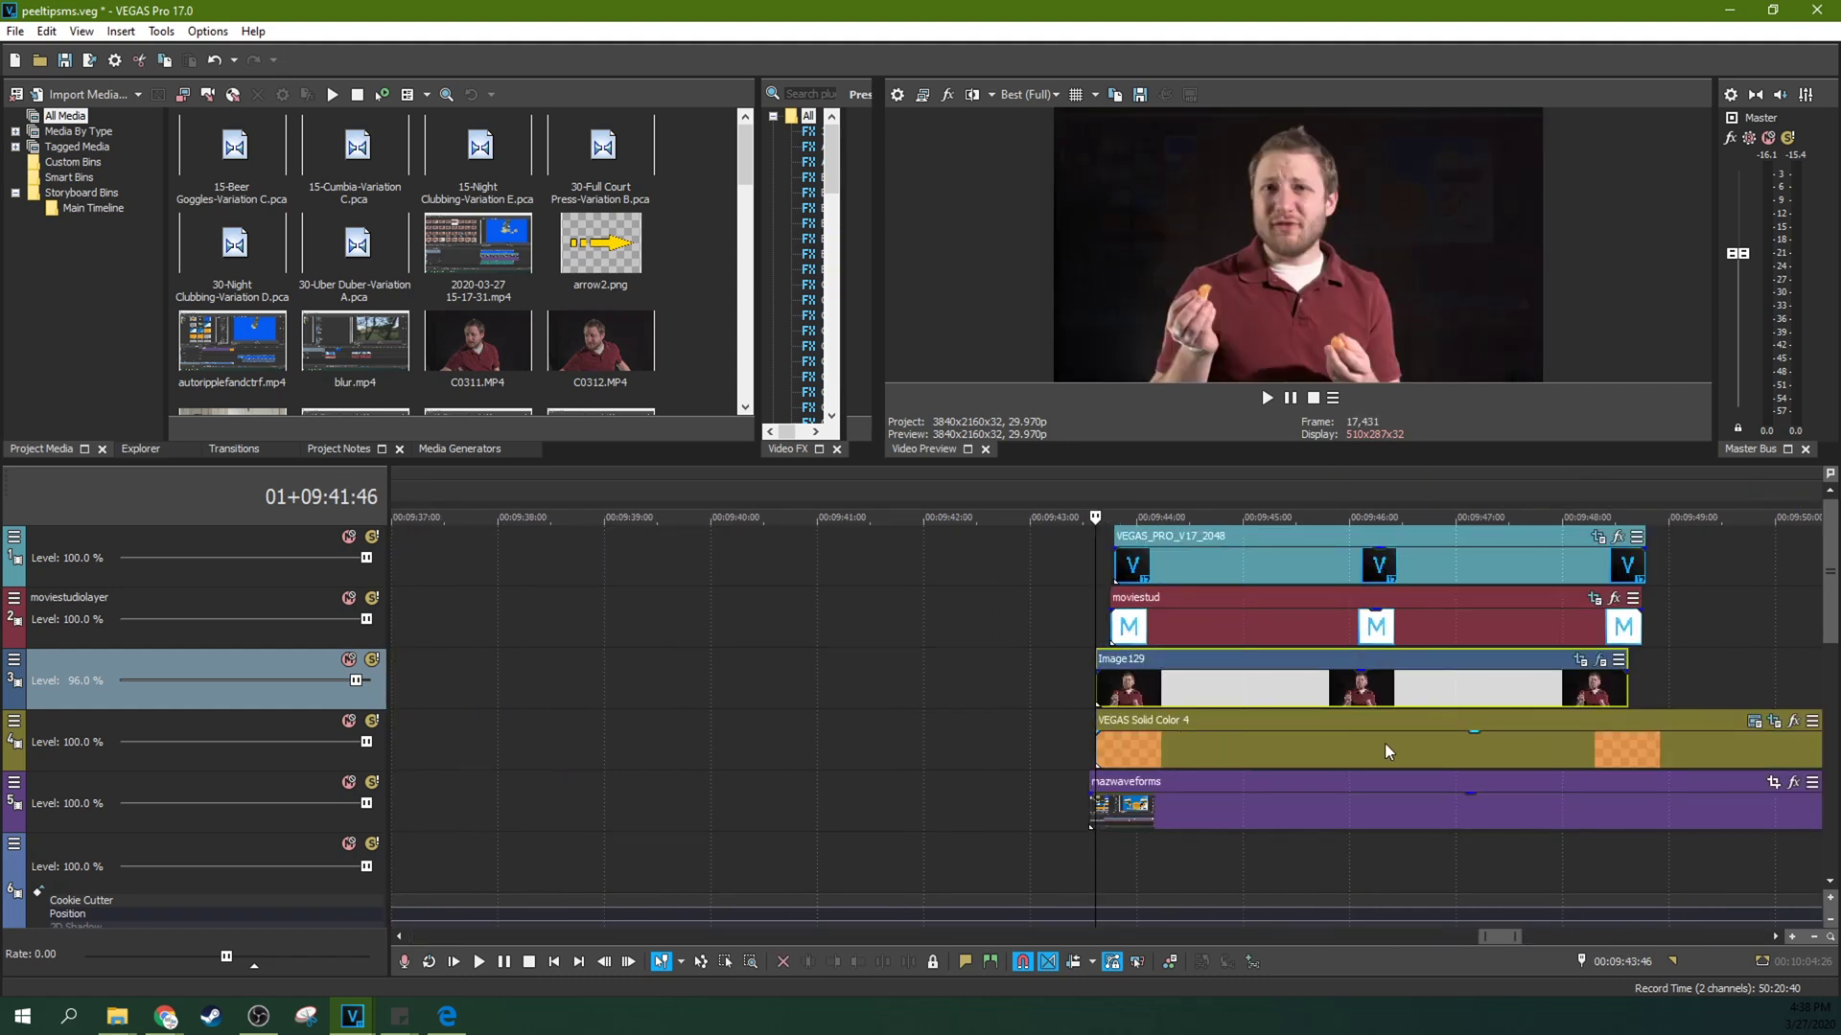
click(1304, 803)
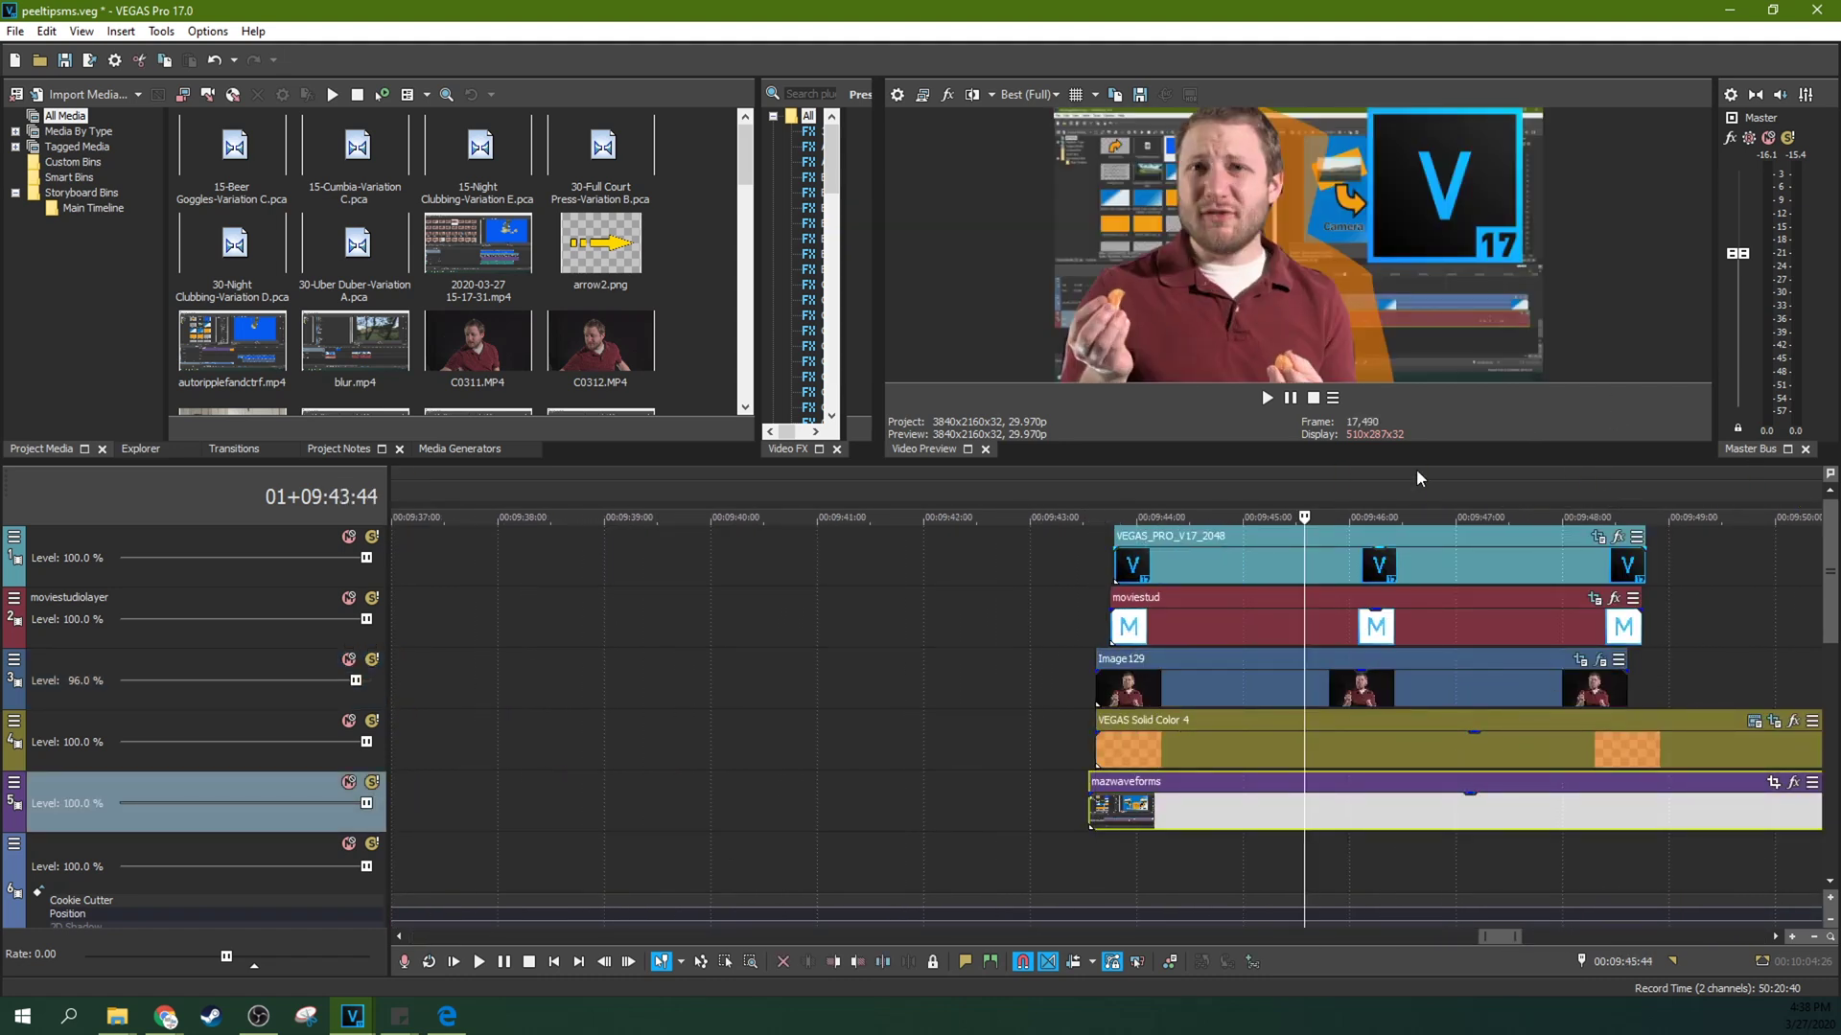
scroll(1199, 808, down, 4)
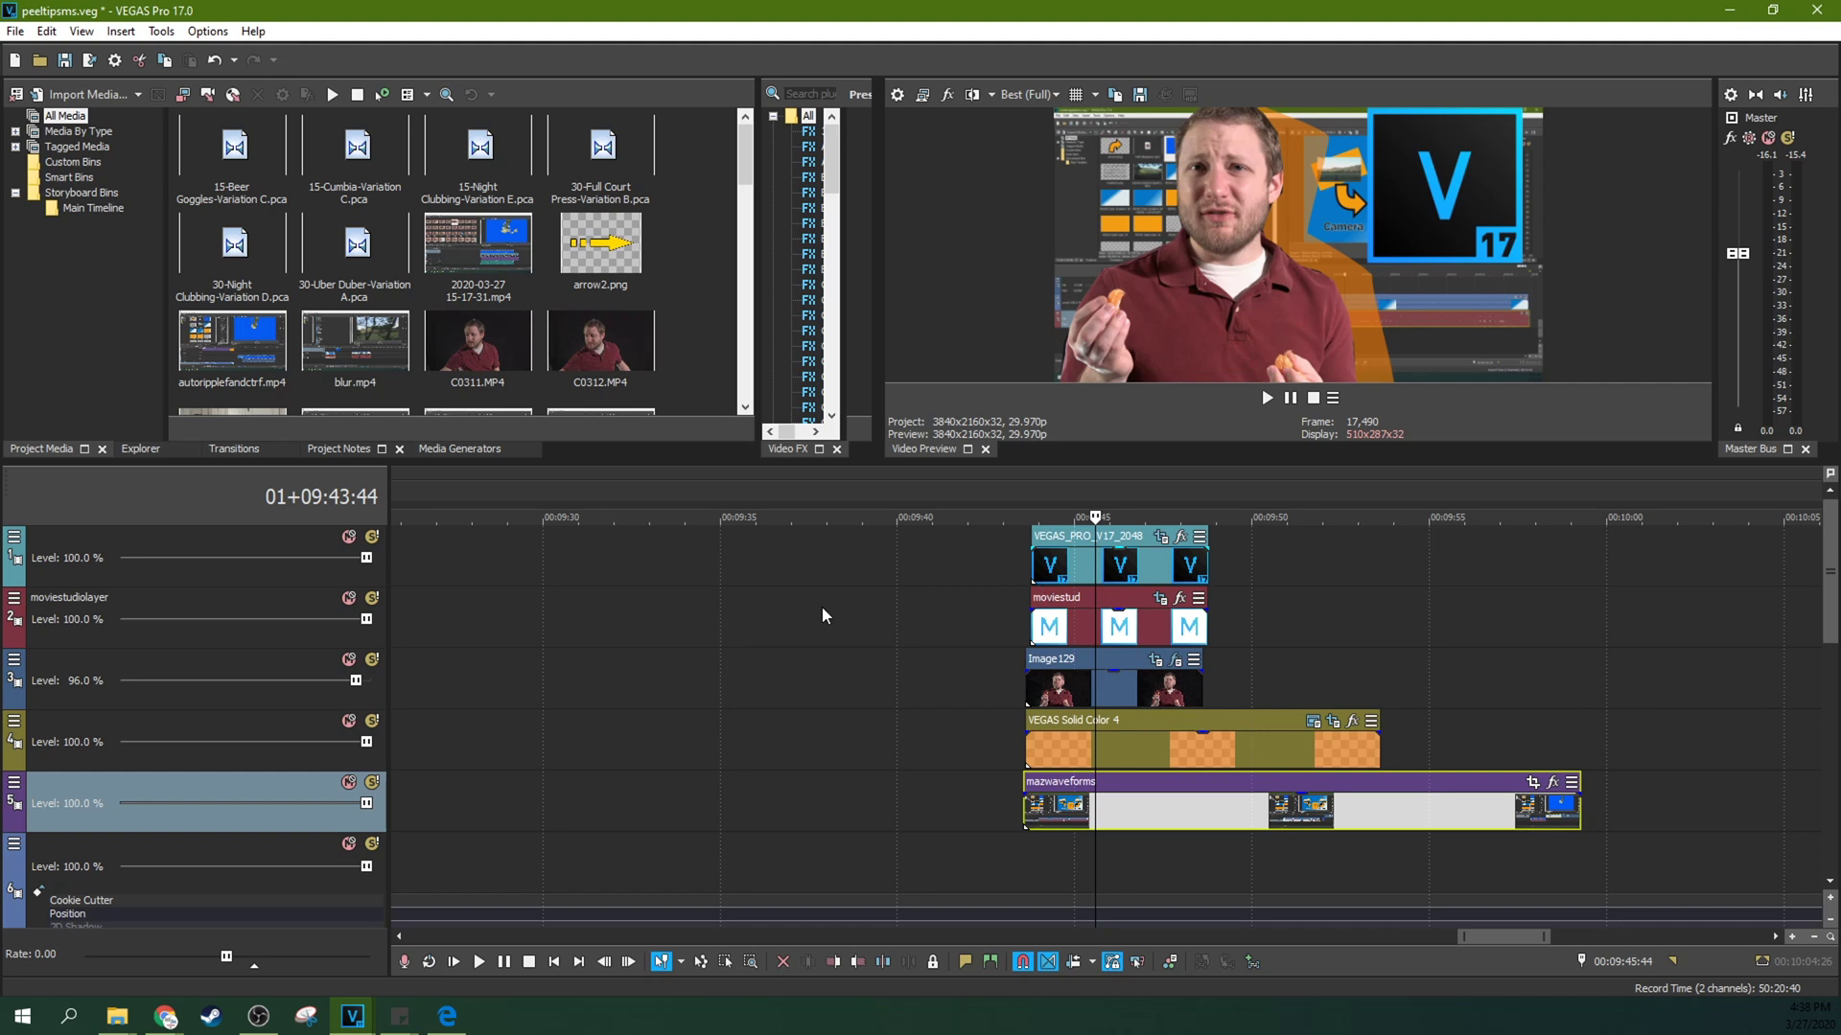
- Mute and unmute track 1's V logo twice to reveal the M logo, then open Image129's Pan/Crop
click(348, 538)
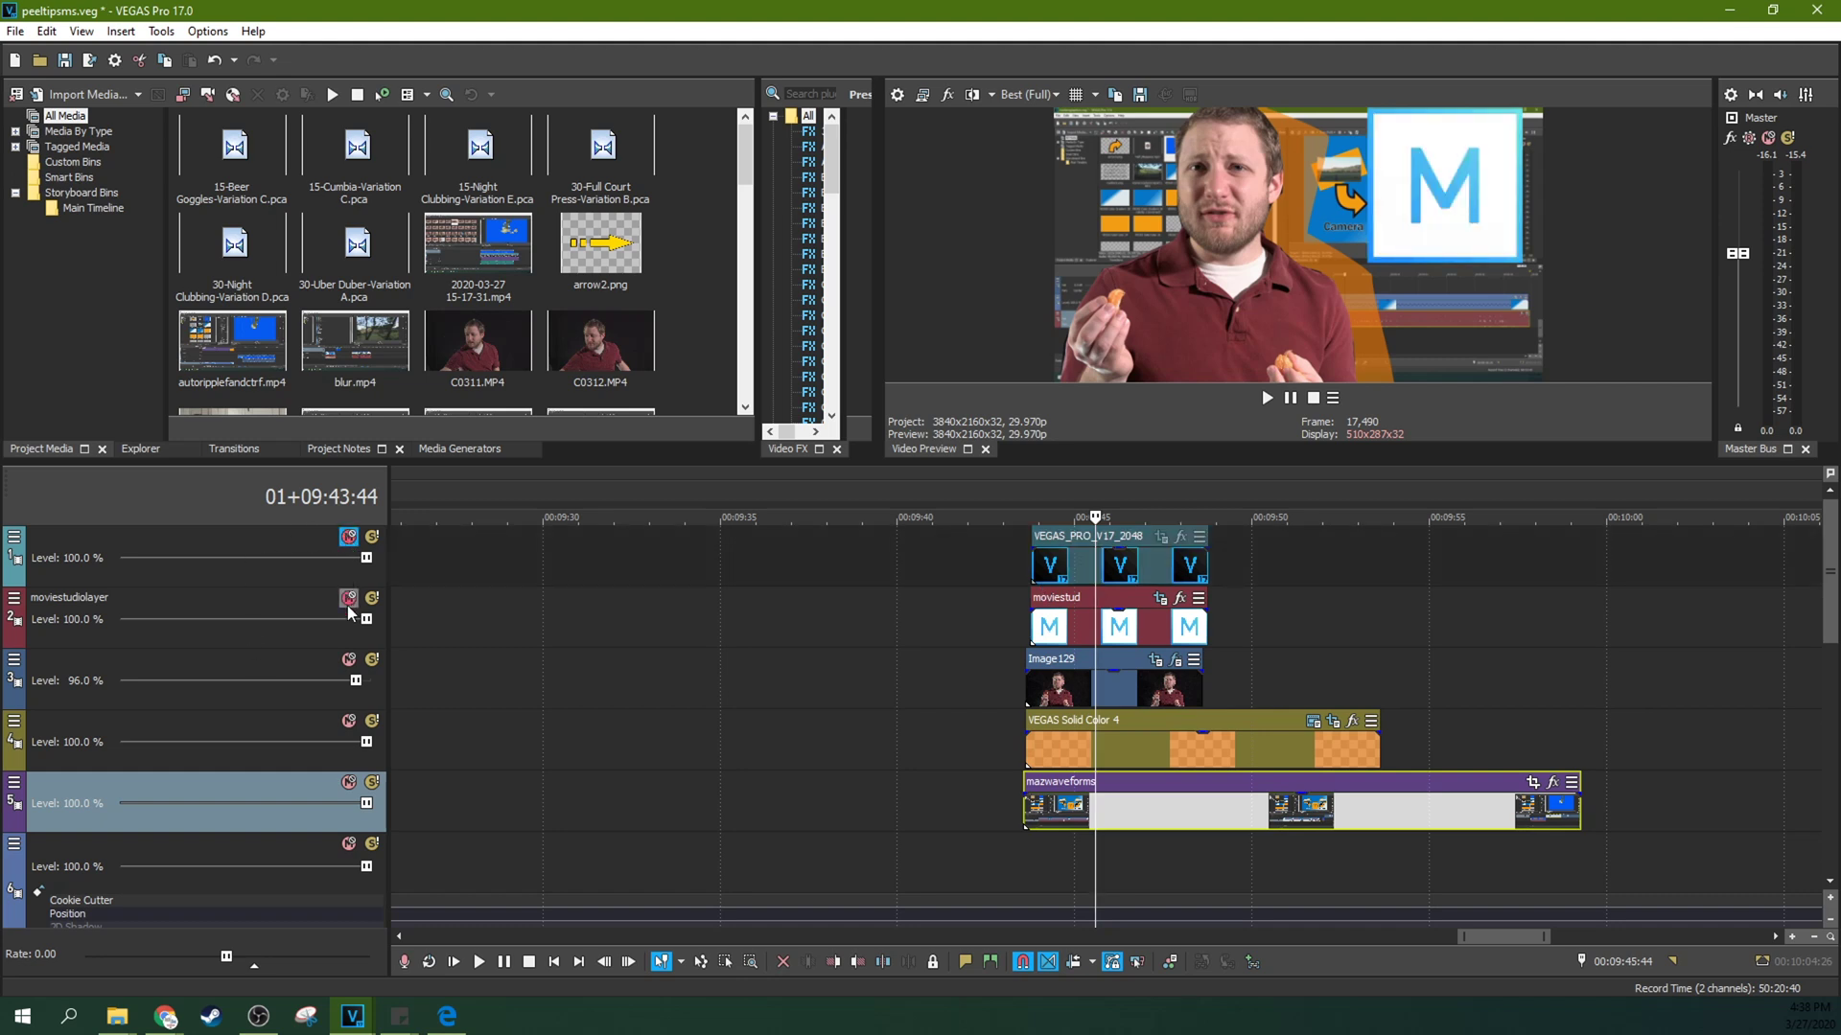
click(349, 537)
click(349, 537)
click(349, 538)
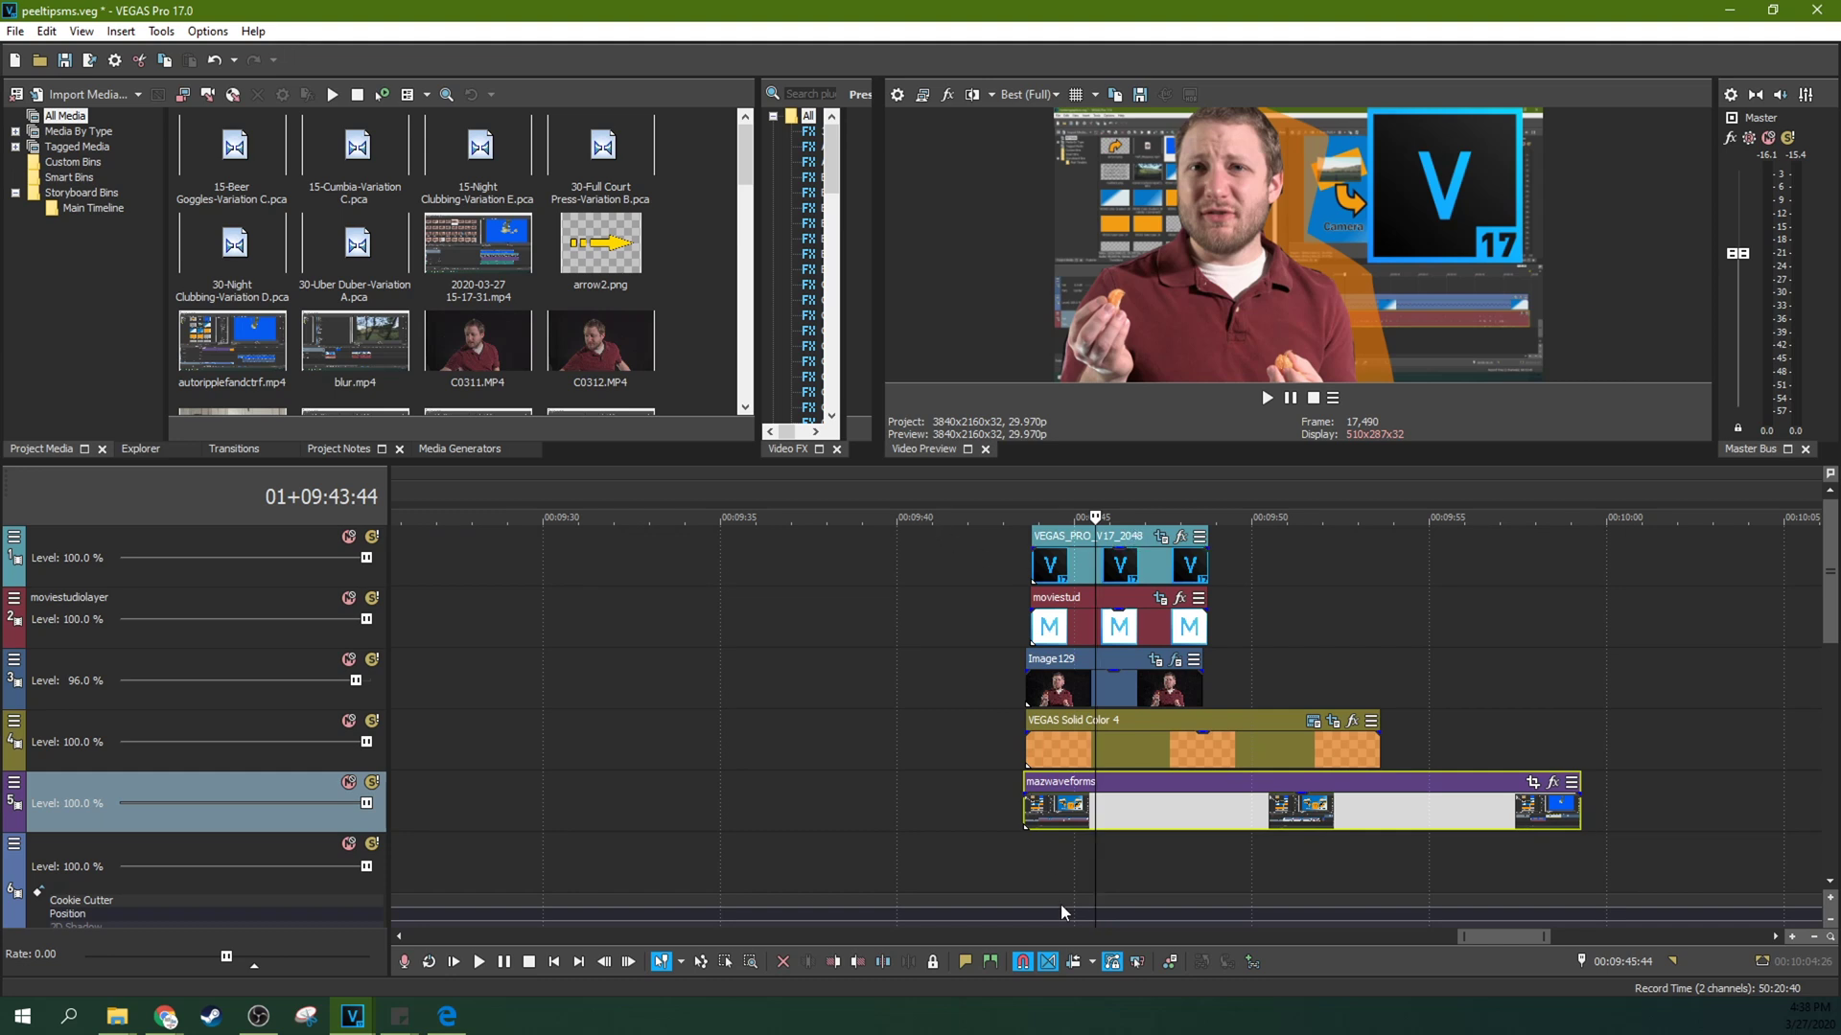
click(1155, 660)
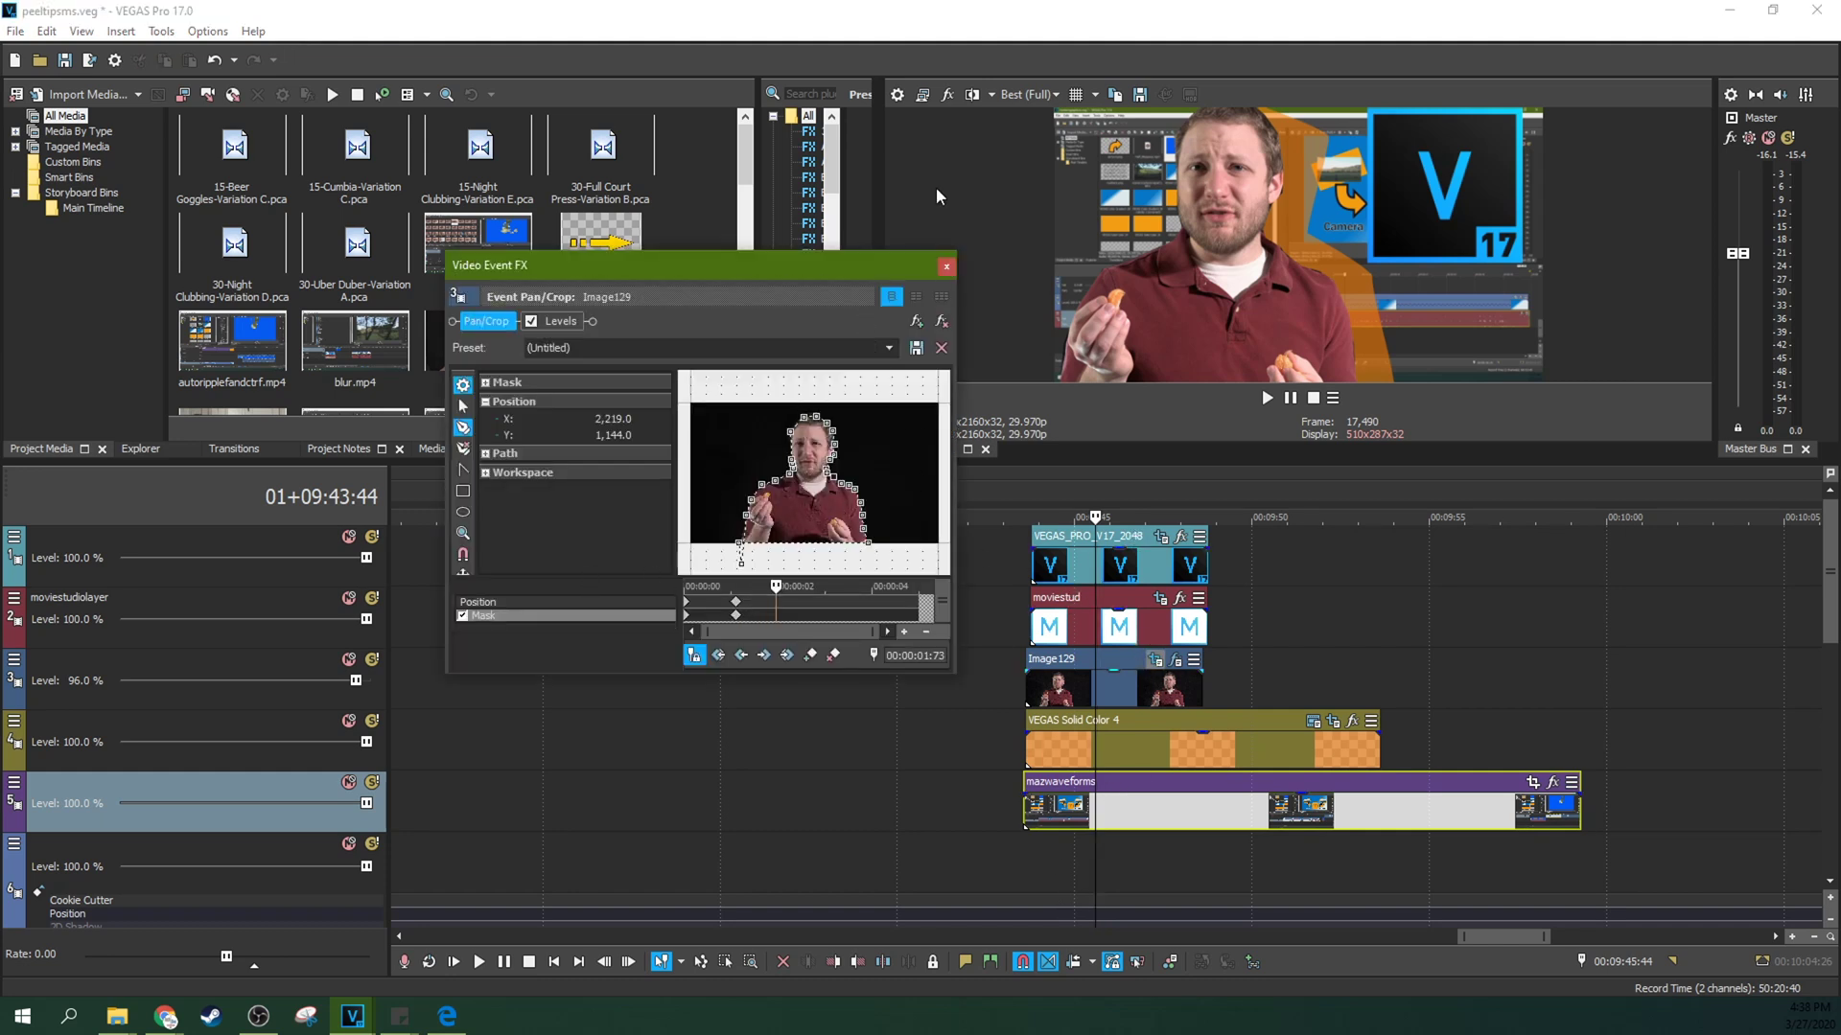
- Close Image129's Pan/Crop, then inspect and close Solid Color 4's generator settings and its person-shaped mask
click(944, 265)
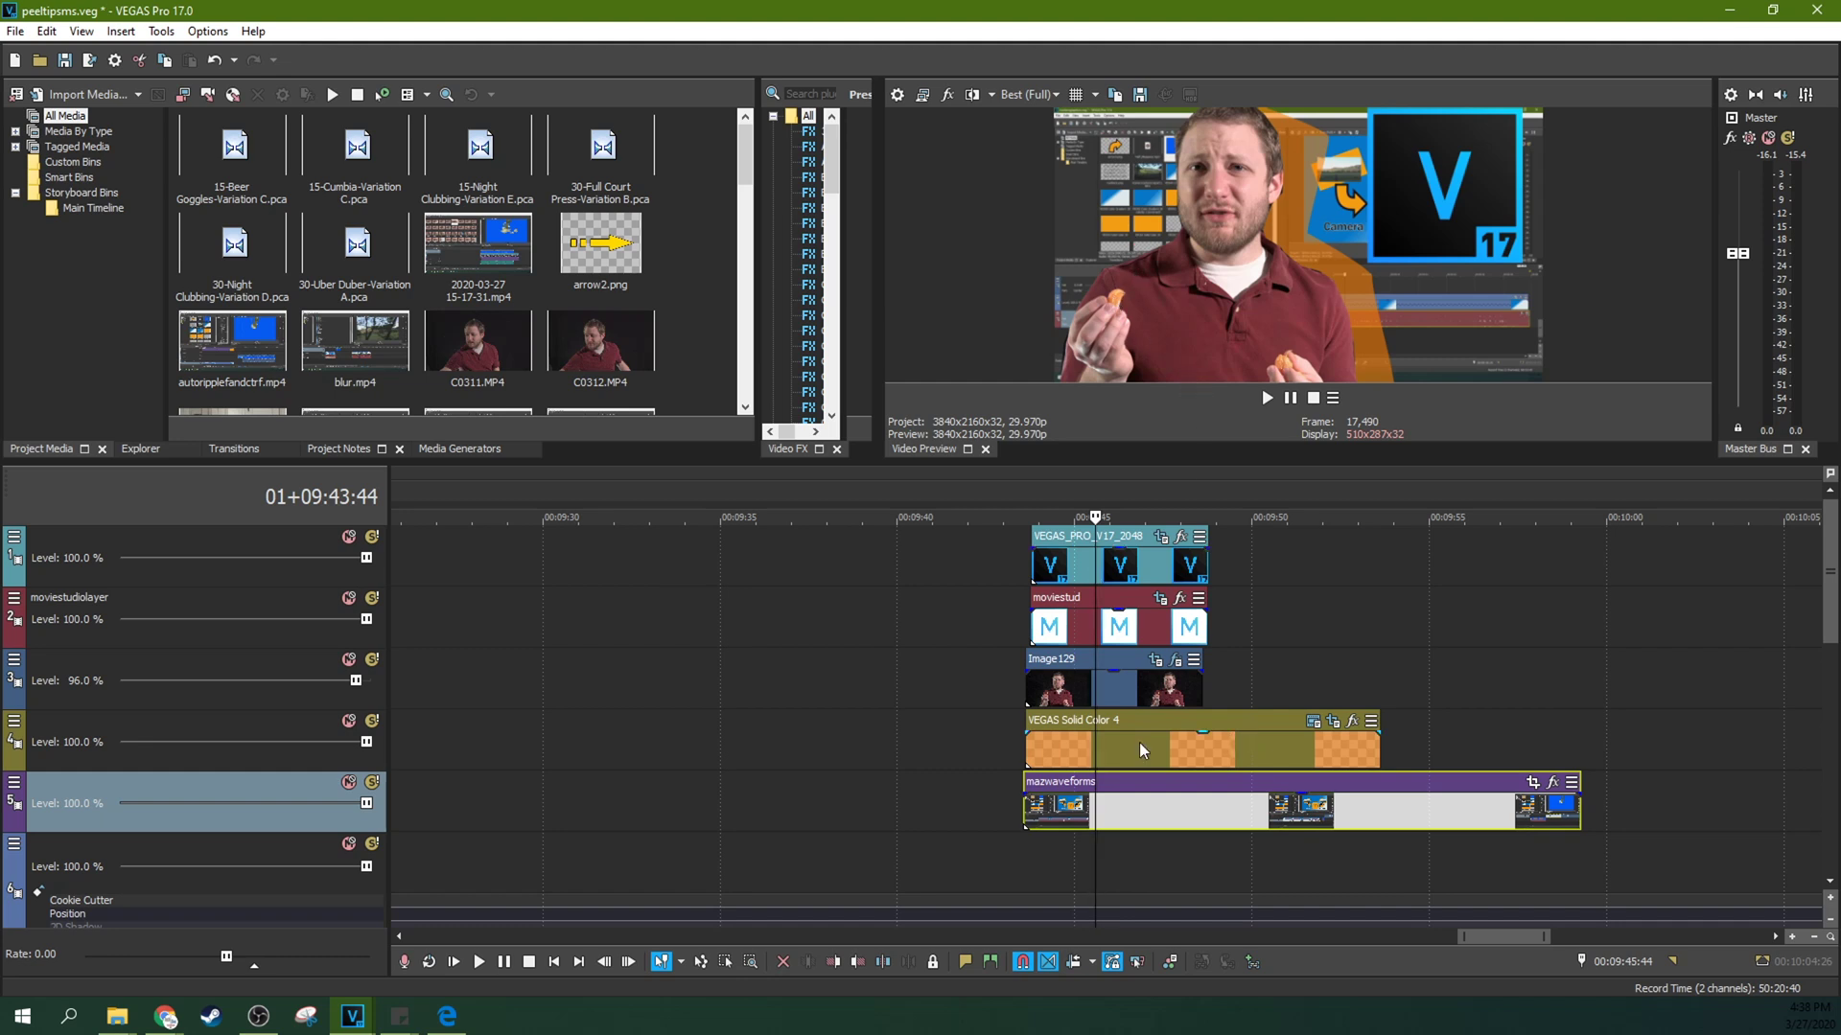
scroll(1138, 749, up, 3)
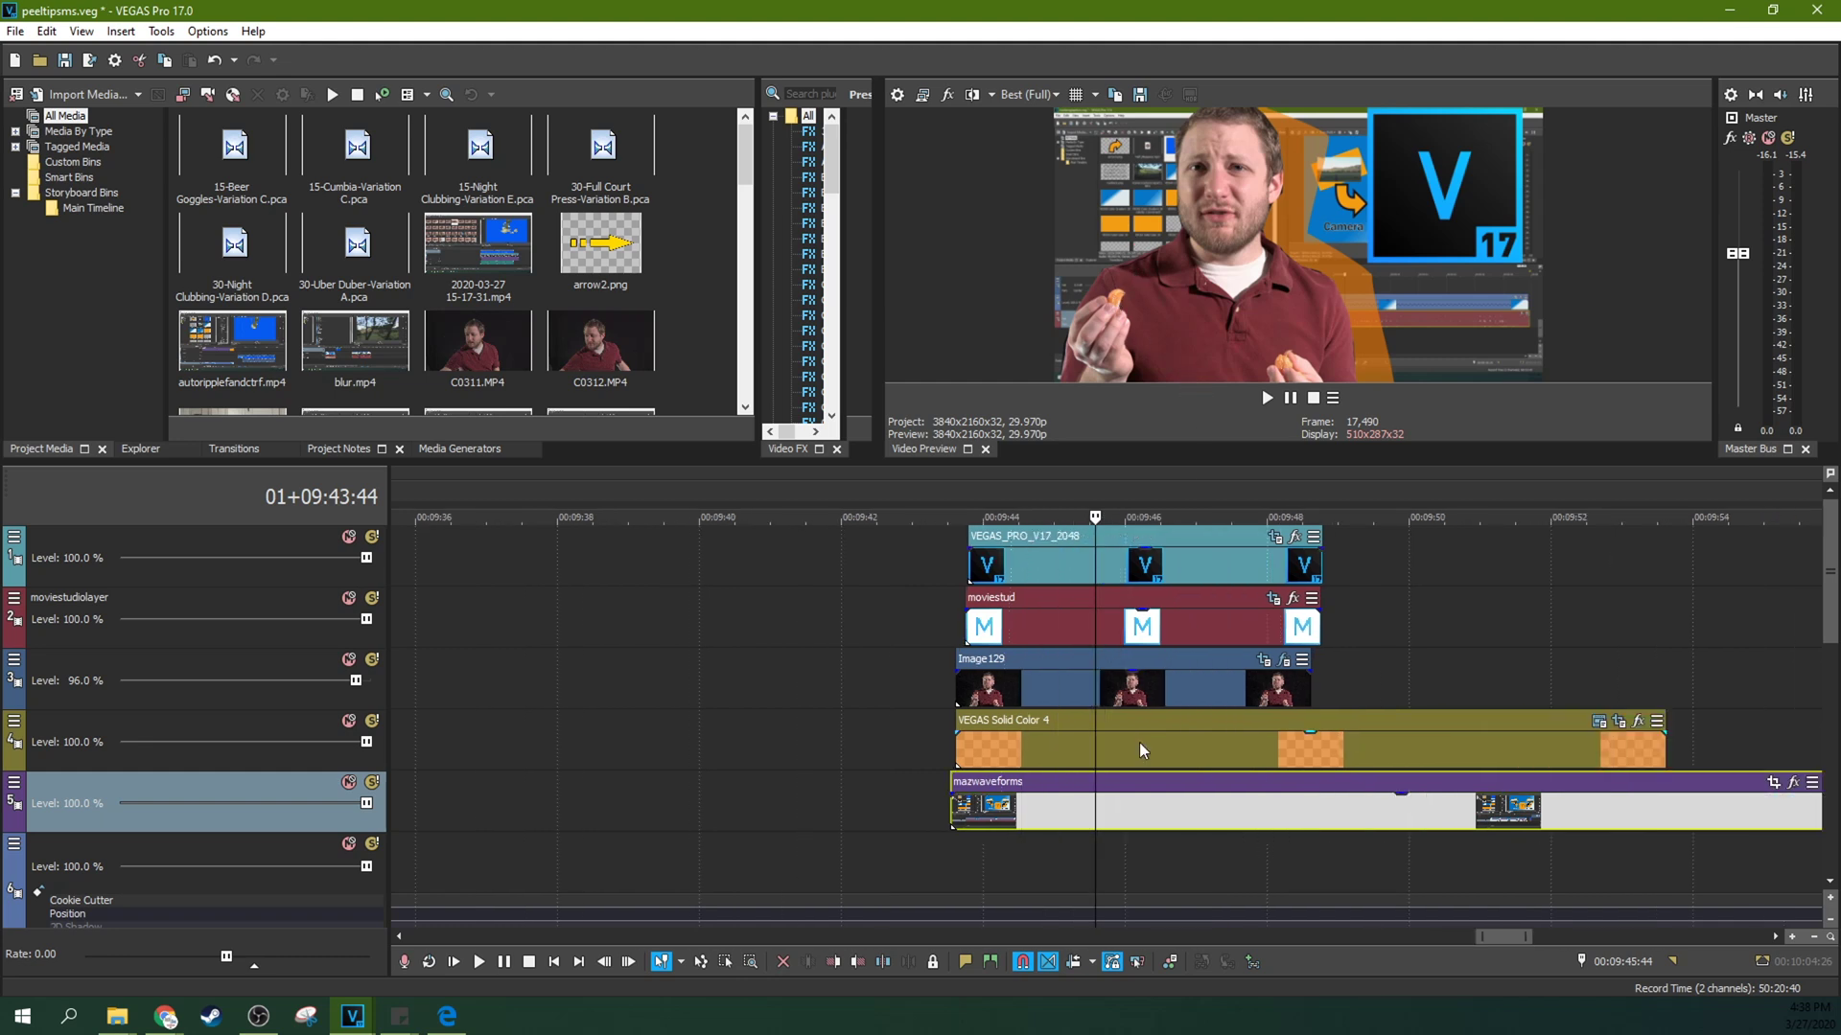
click(1597, 721)
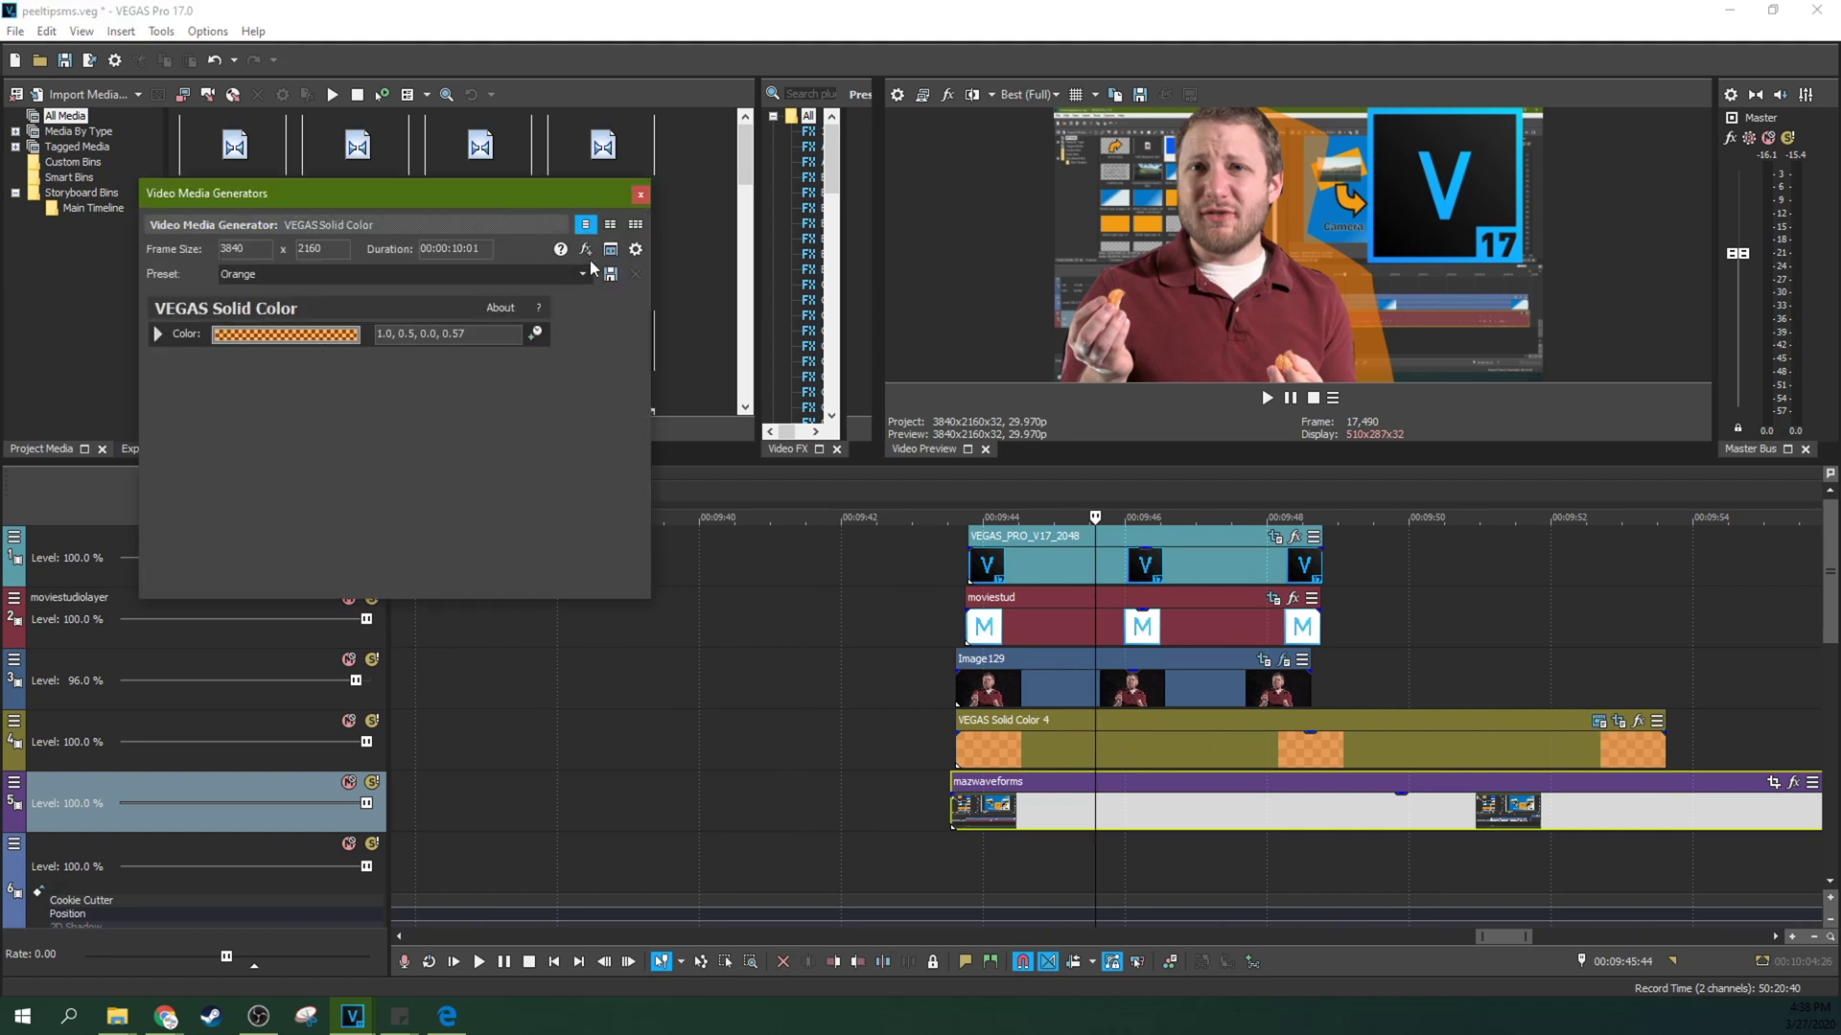
click(640, 194)
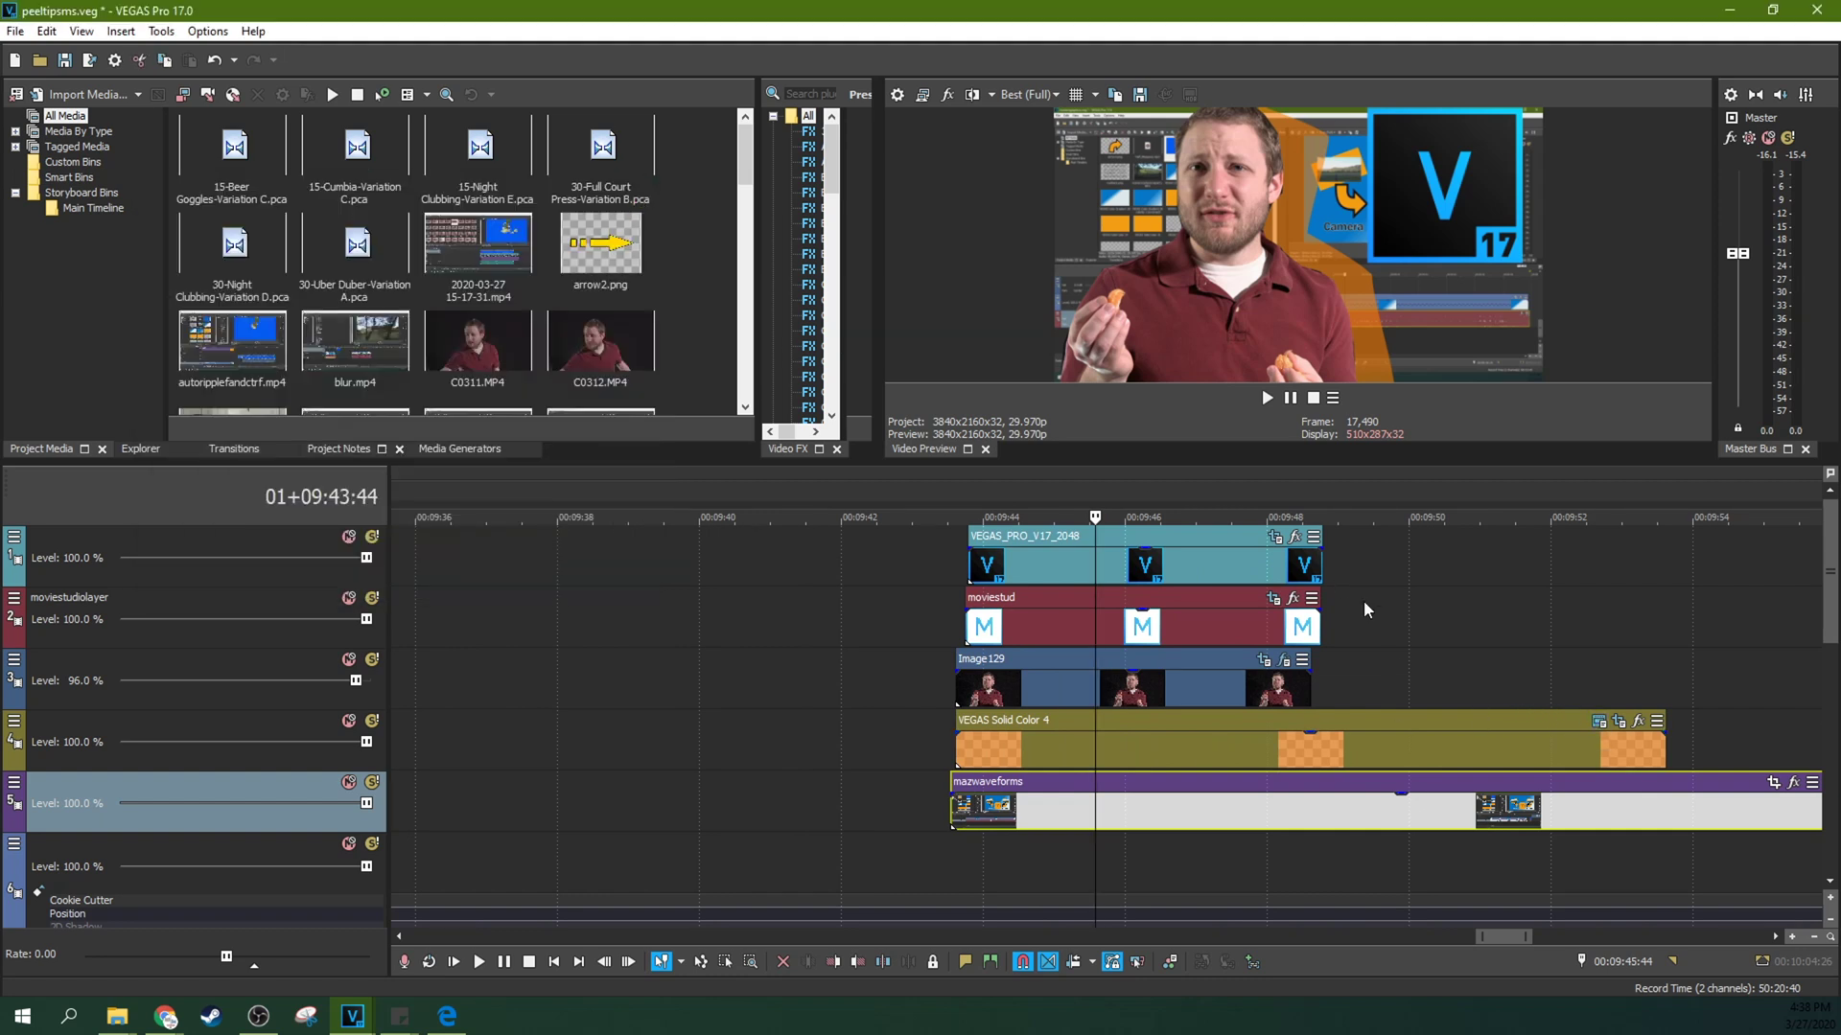
click(1619, 721)
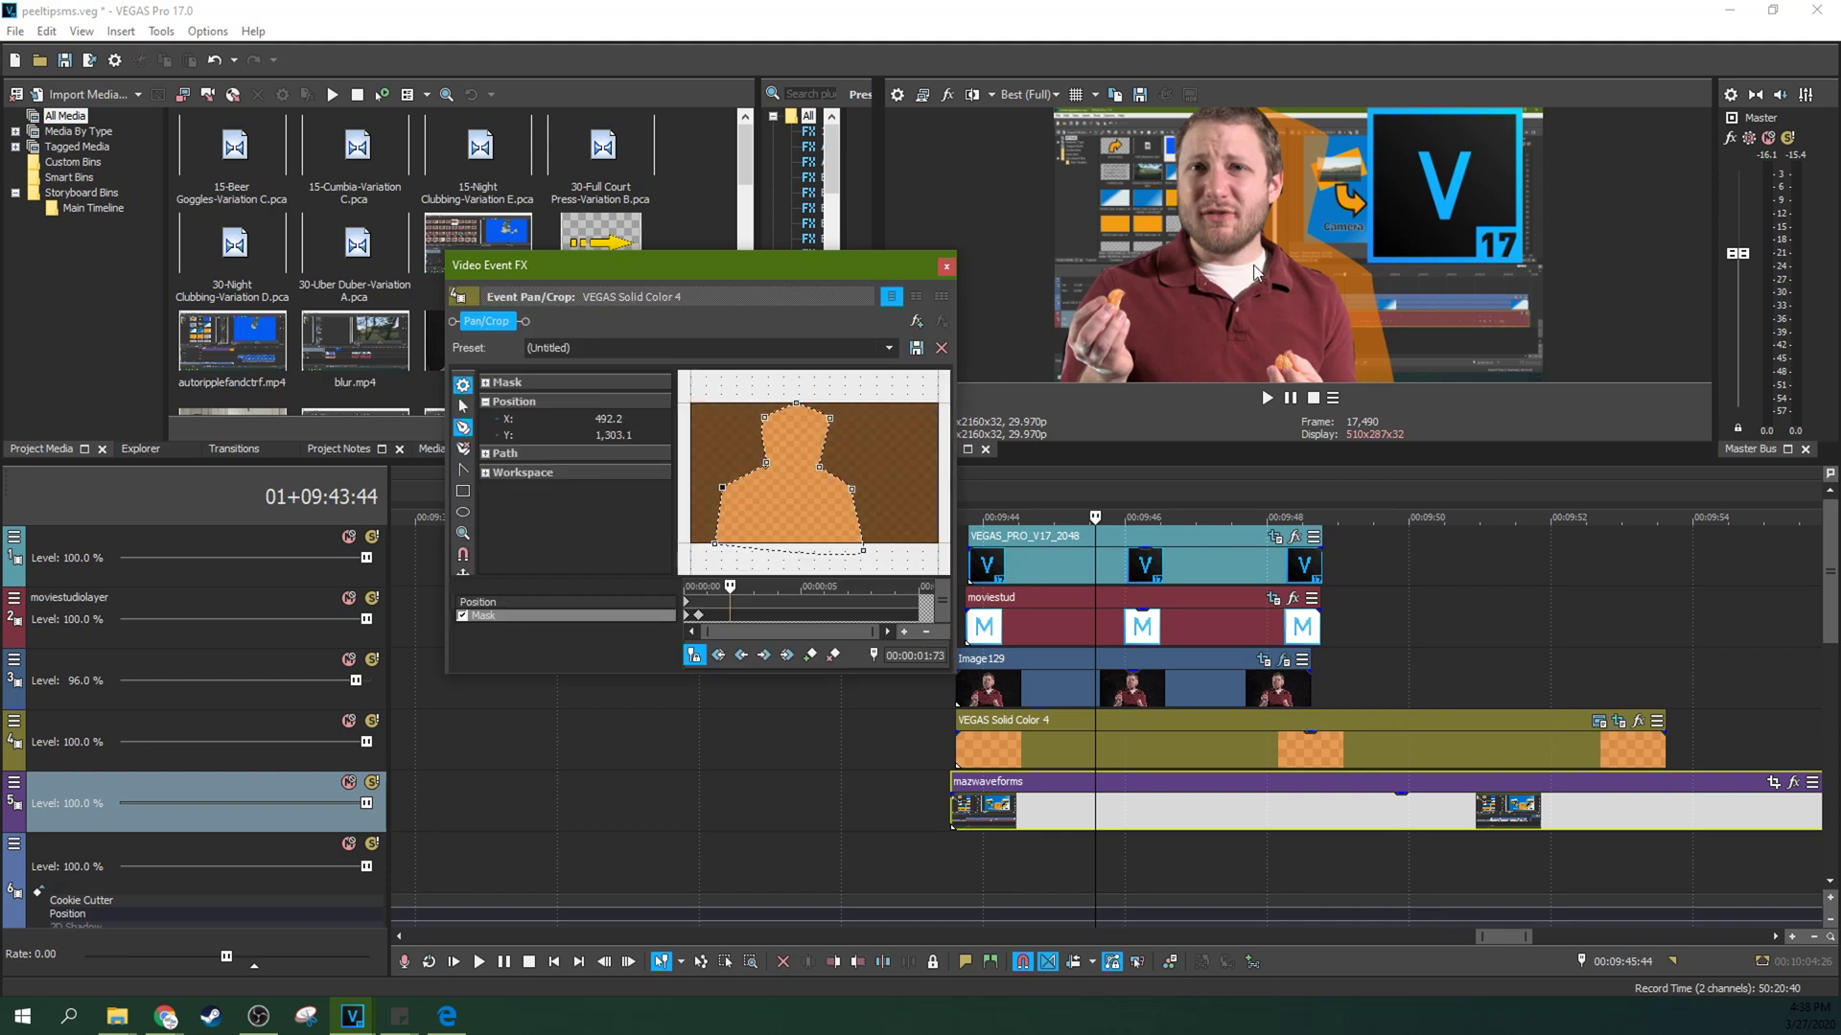
click(947, 267)
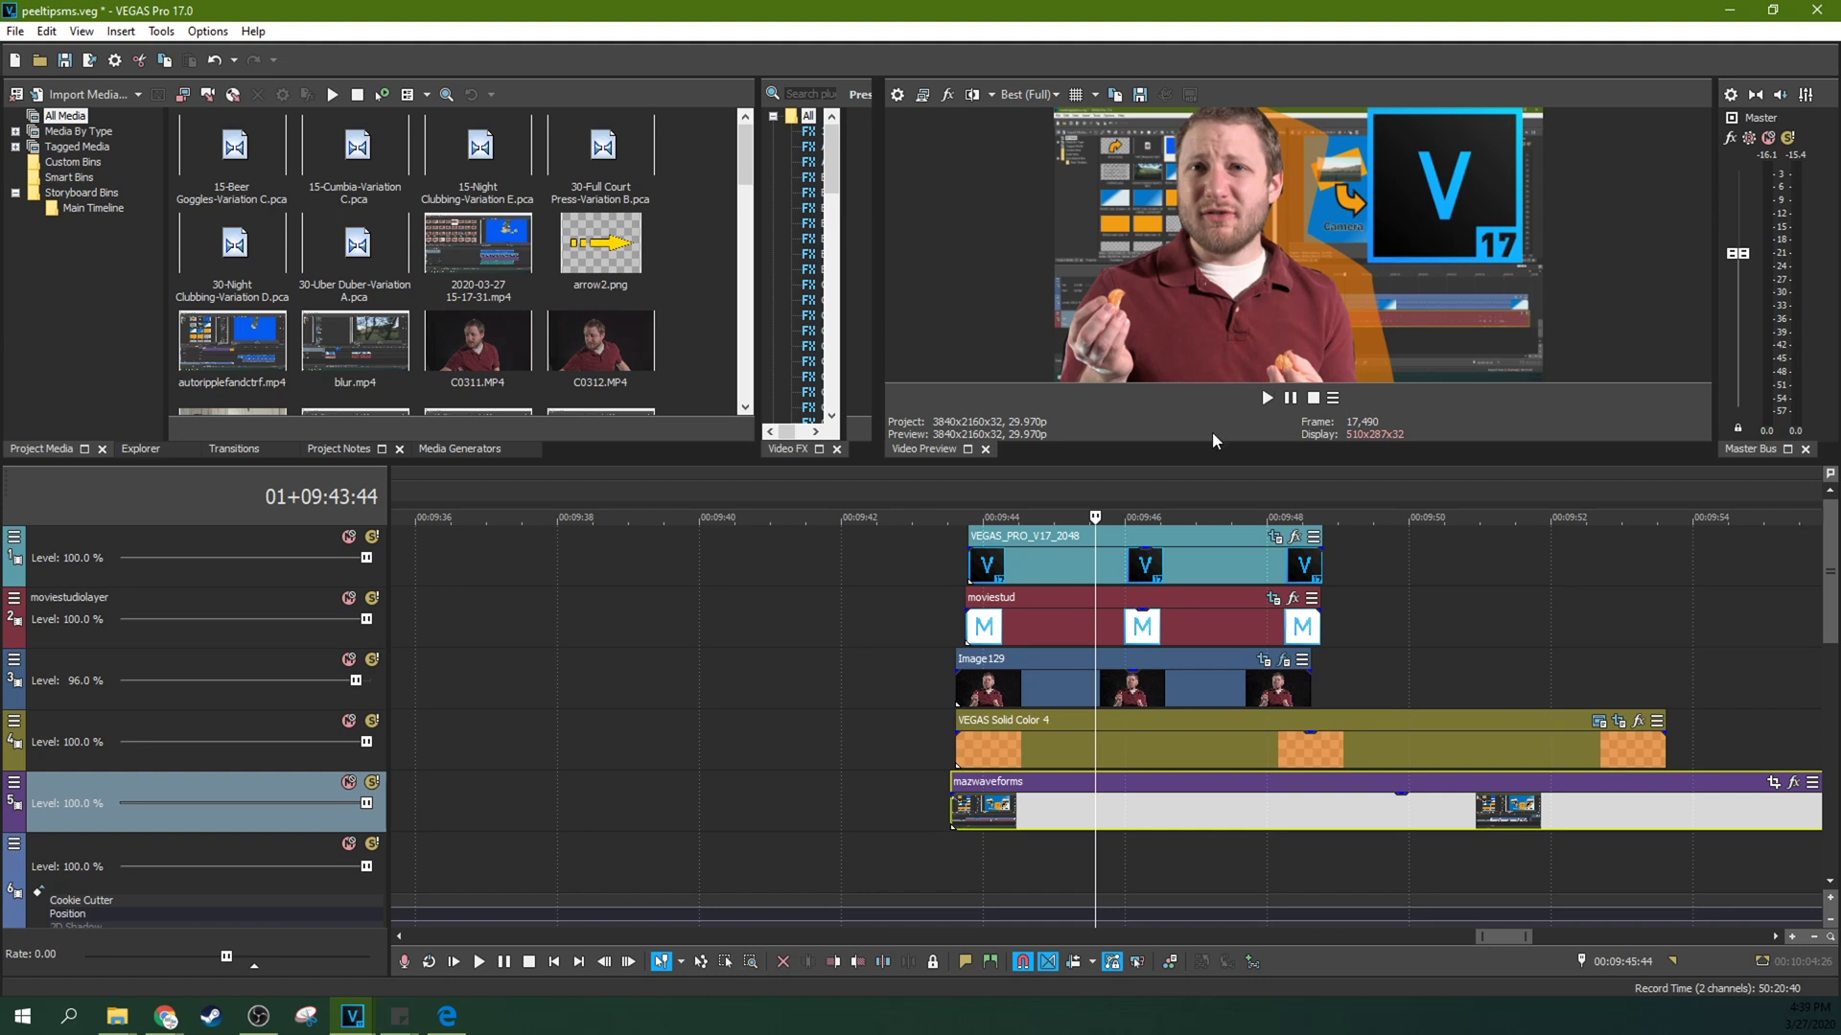
click(1265, 674)
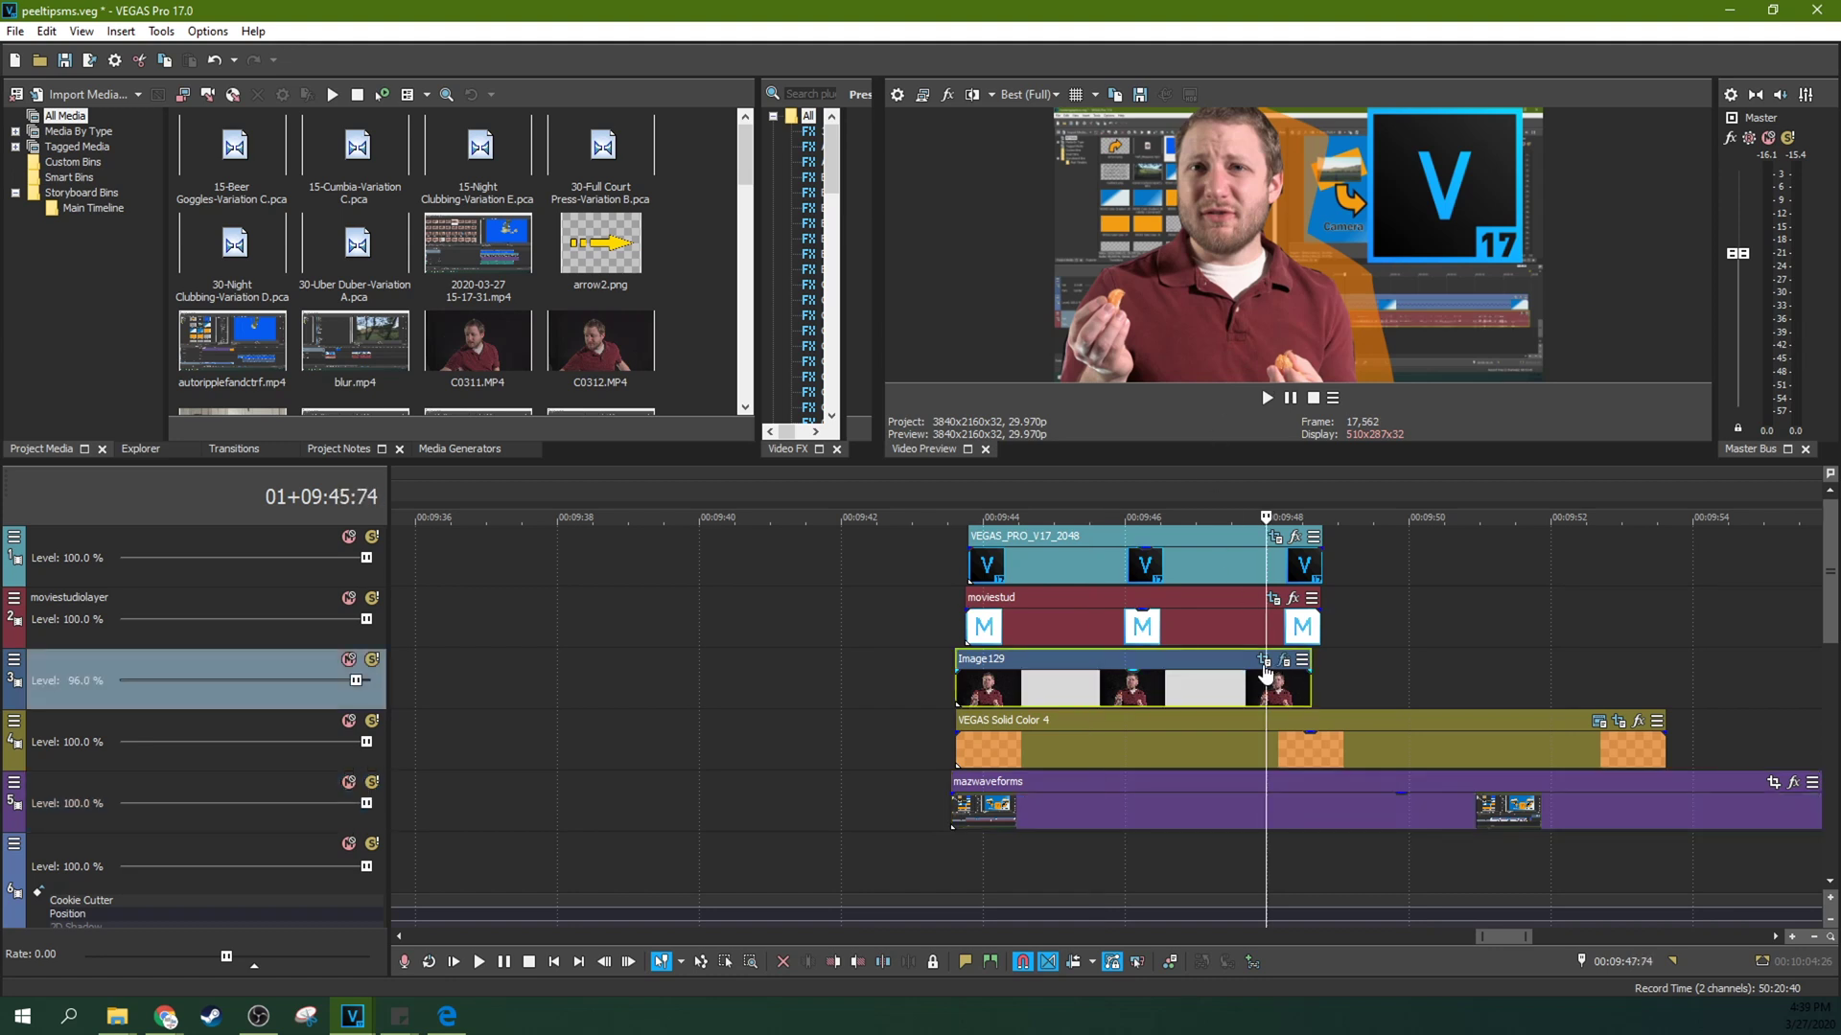
click(1284, 660)
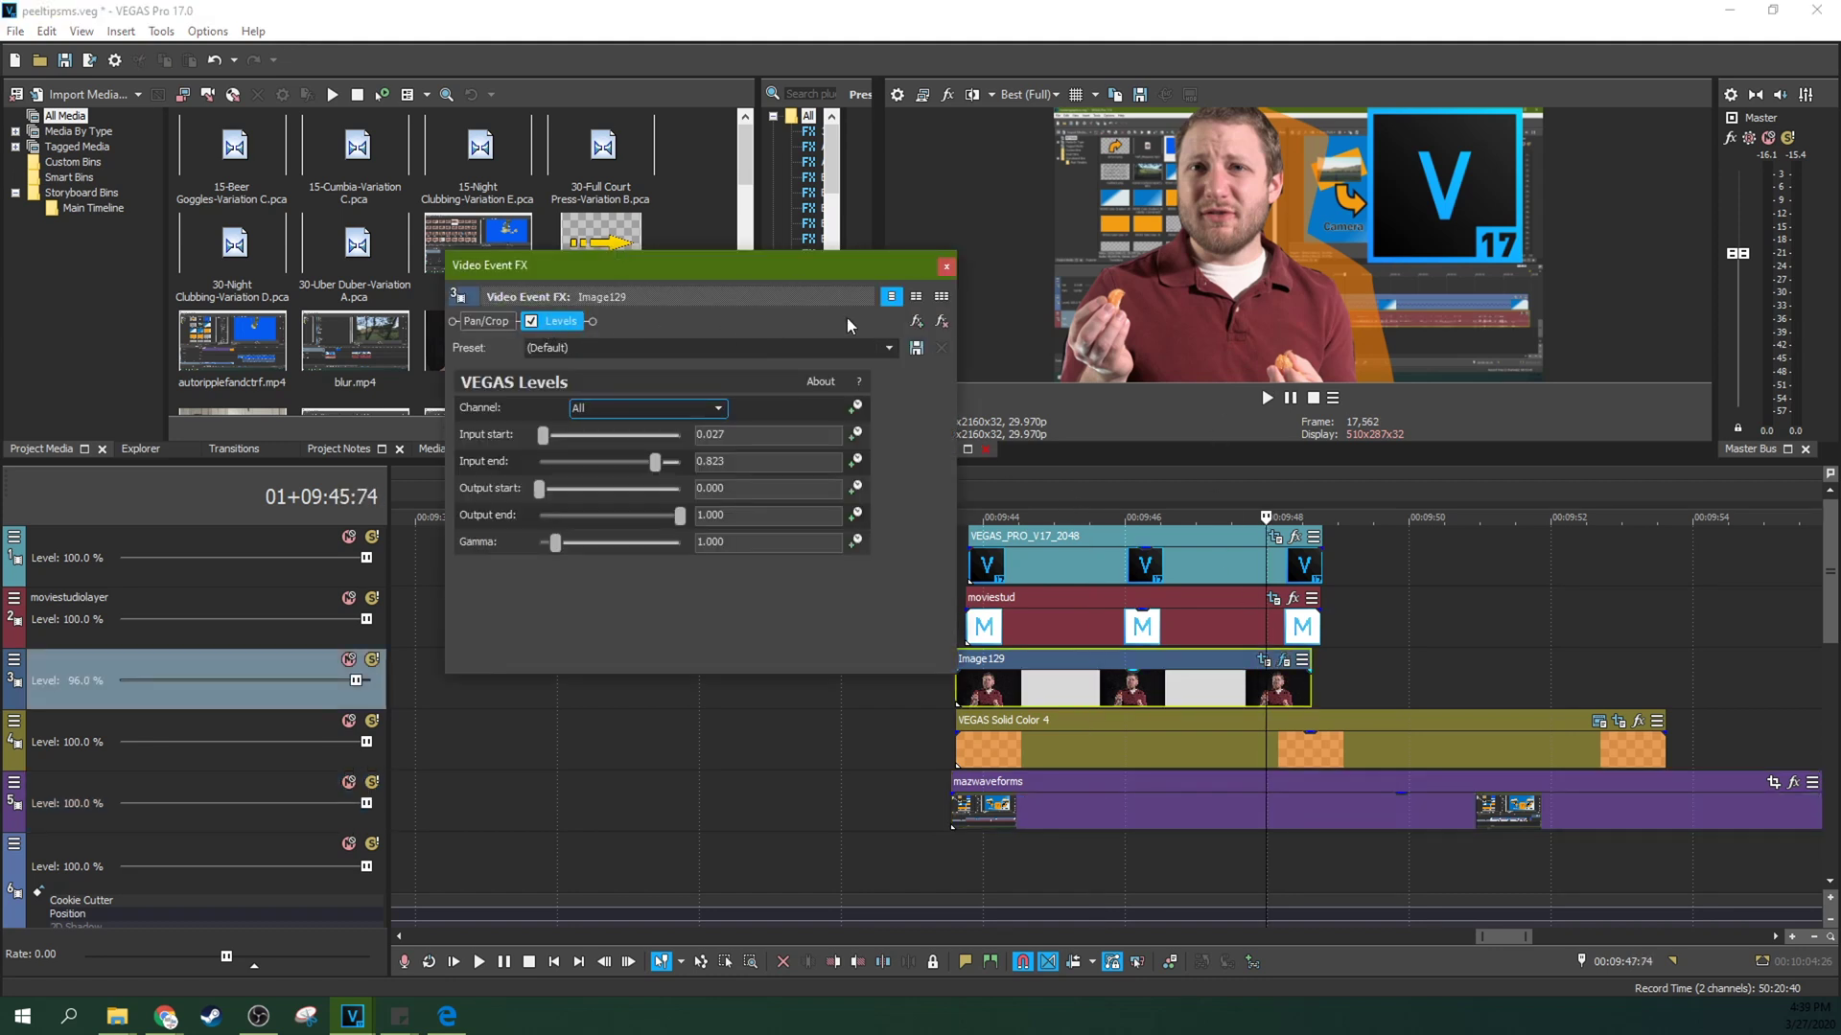
click(530, 322)
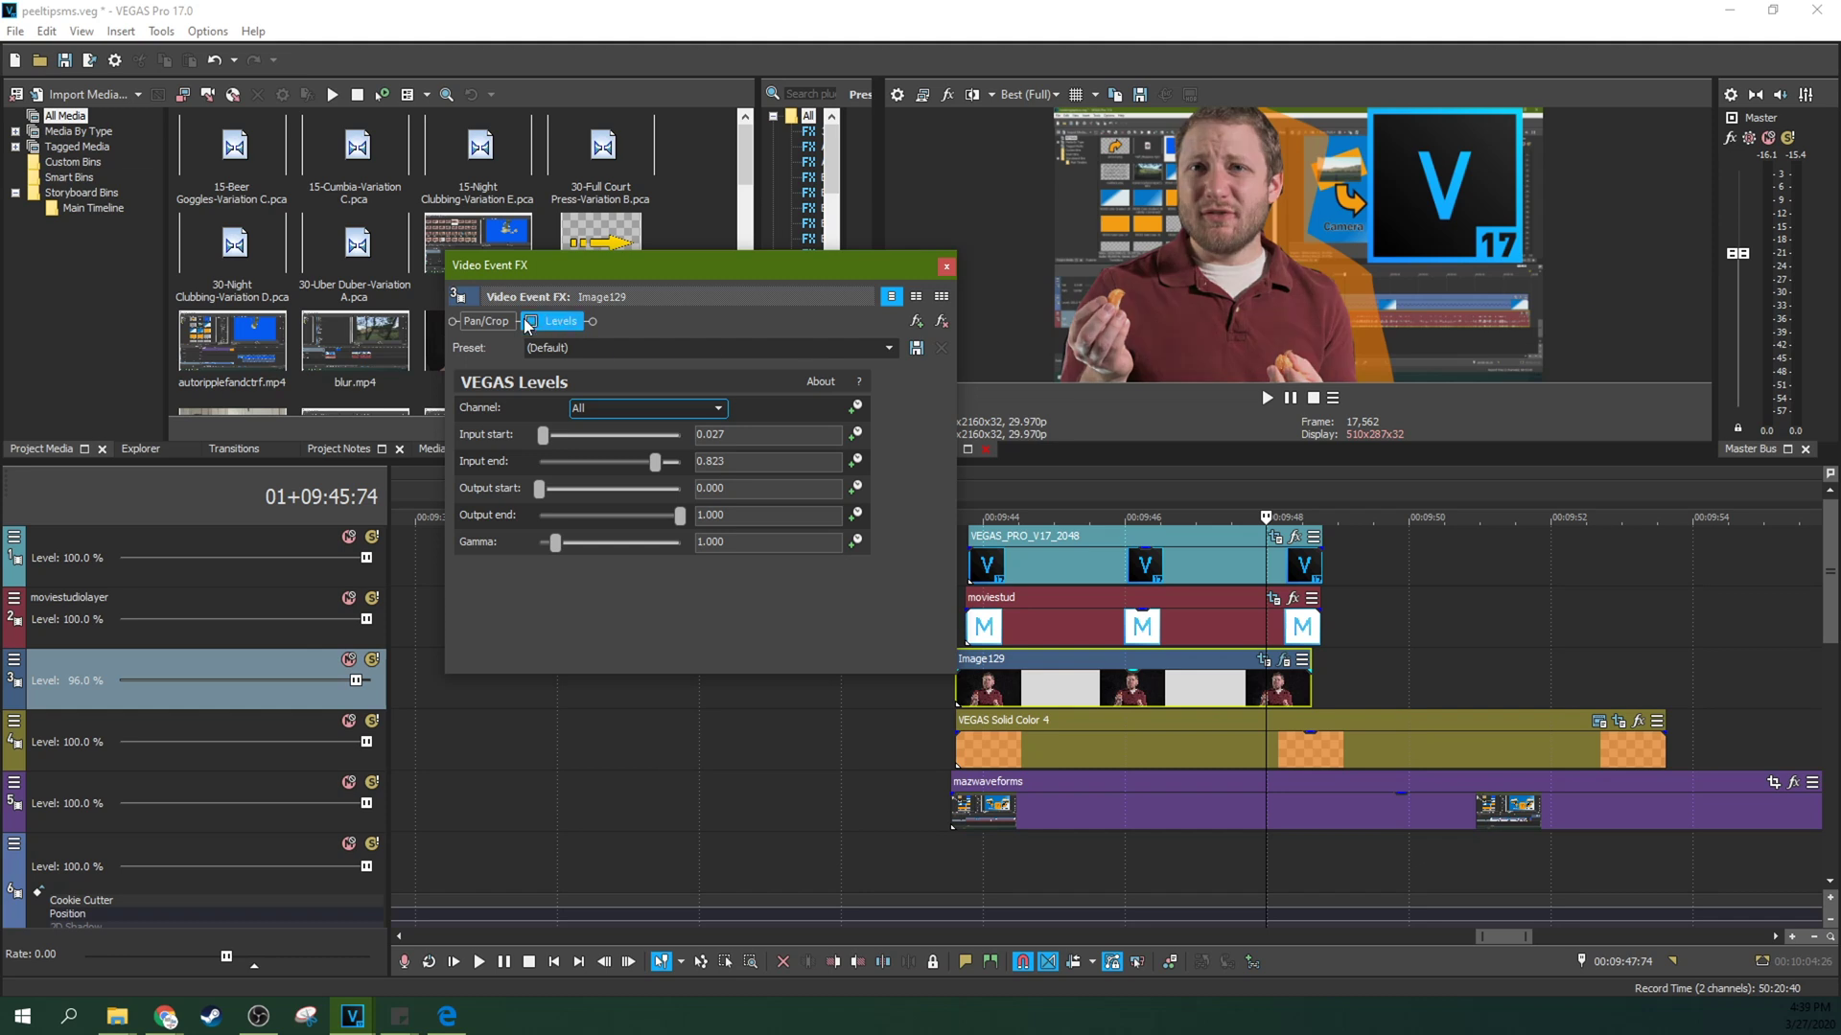
click(529, 322)
click(529, 322)
click(530, 323)
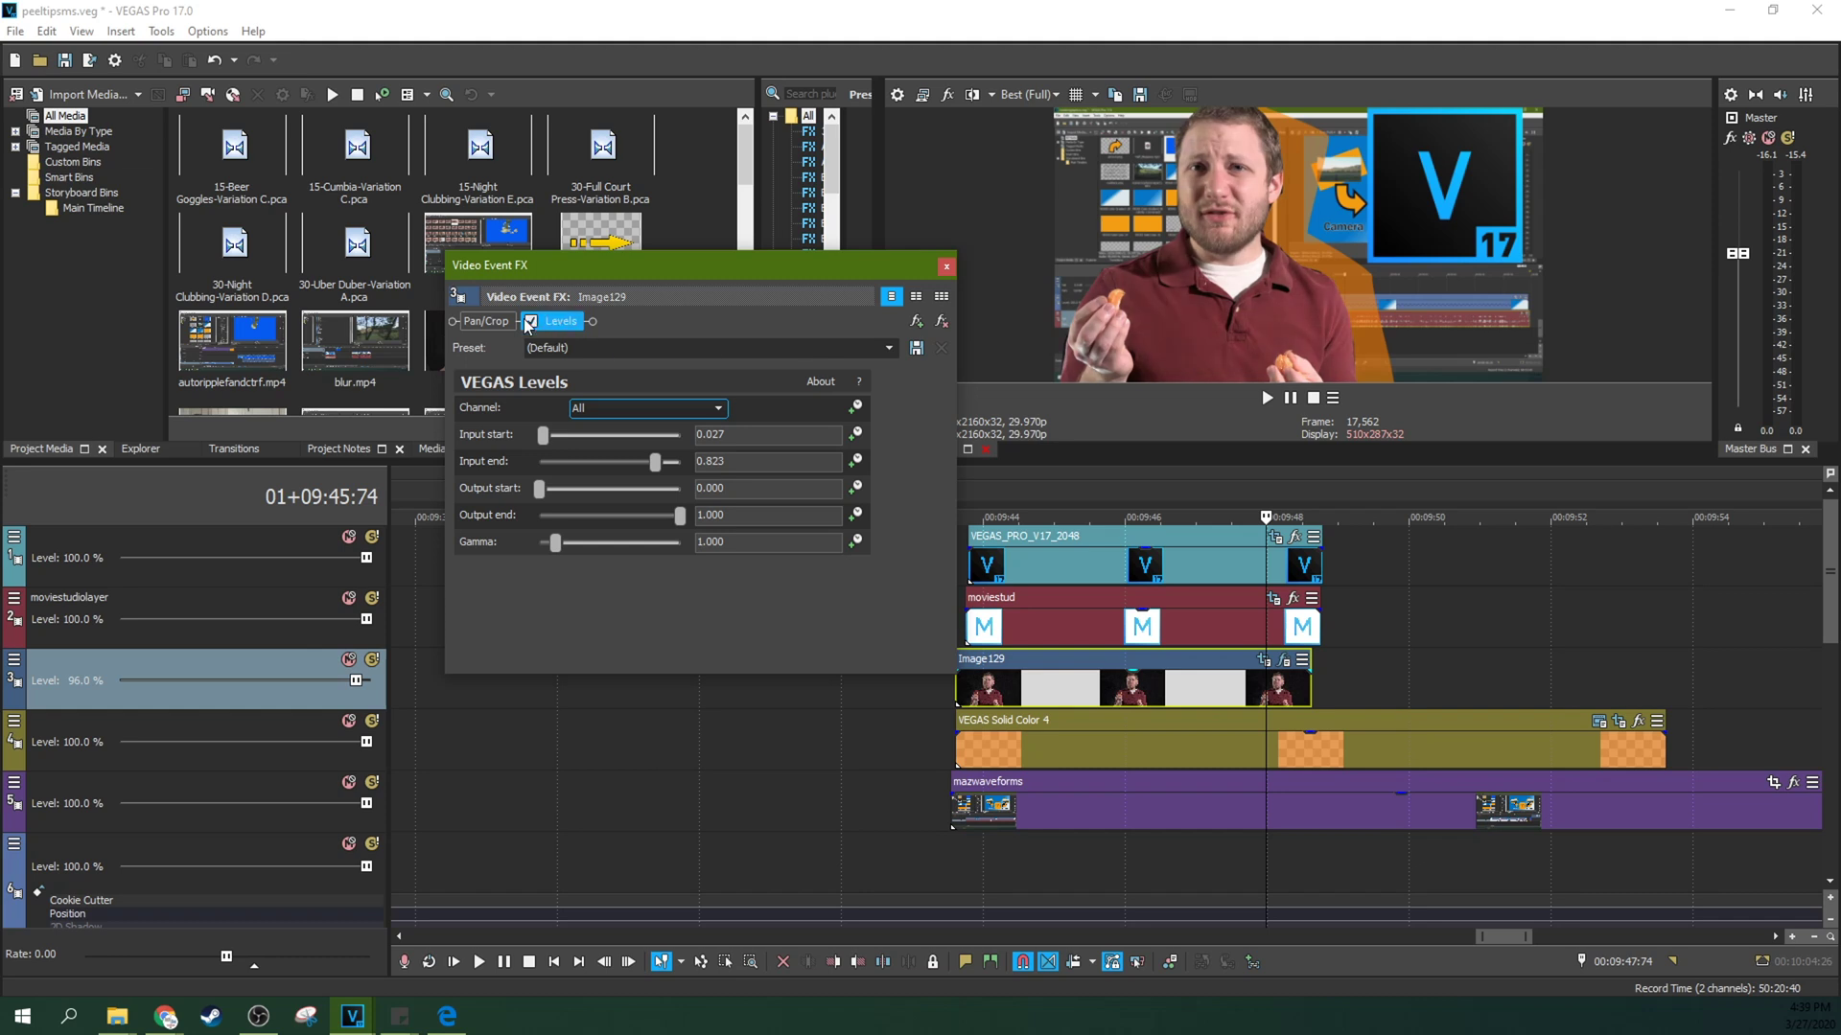
click(530, 322)
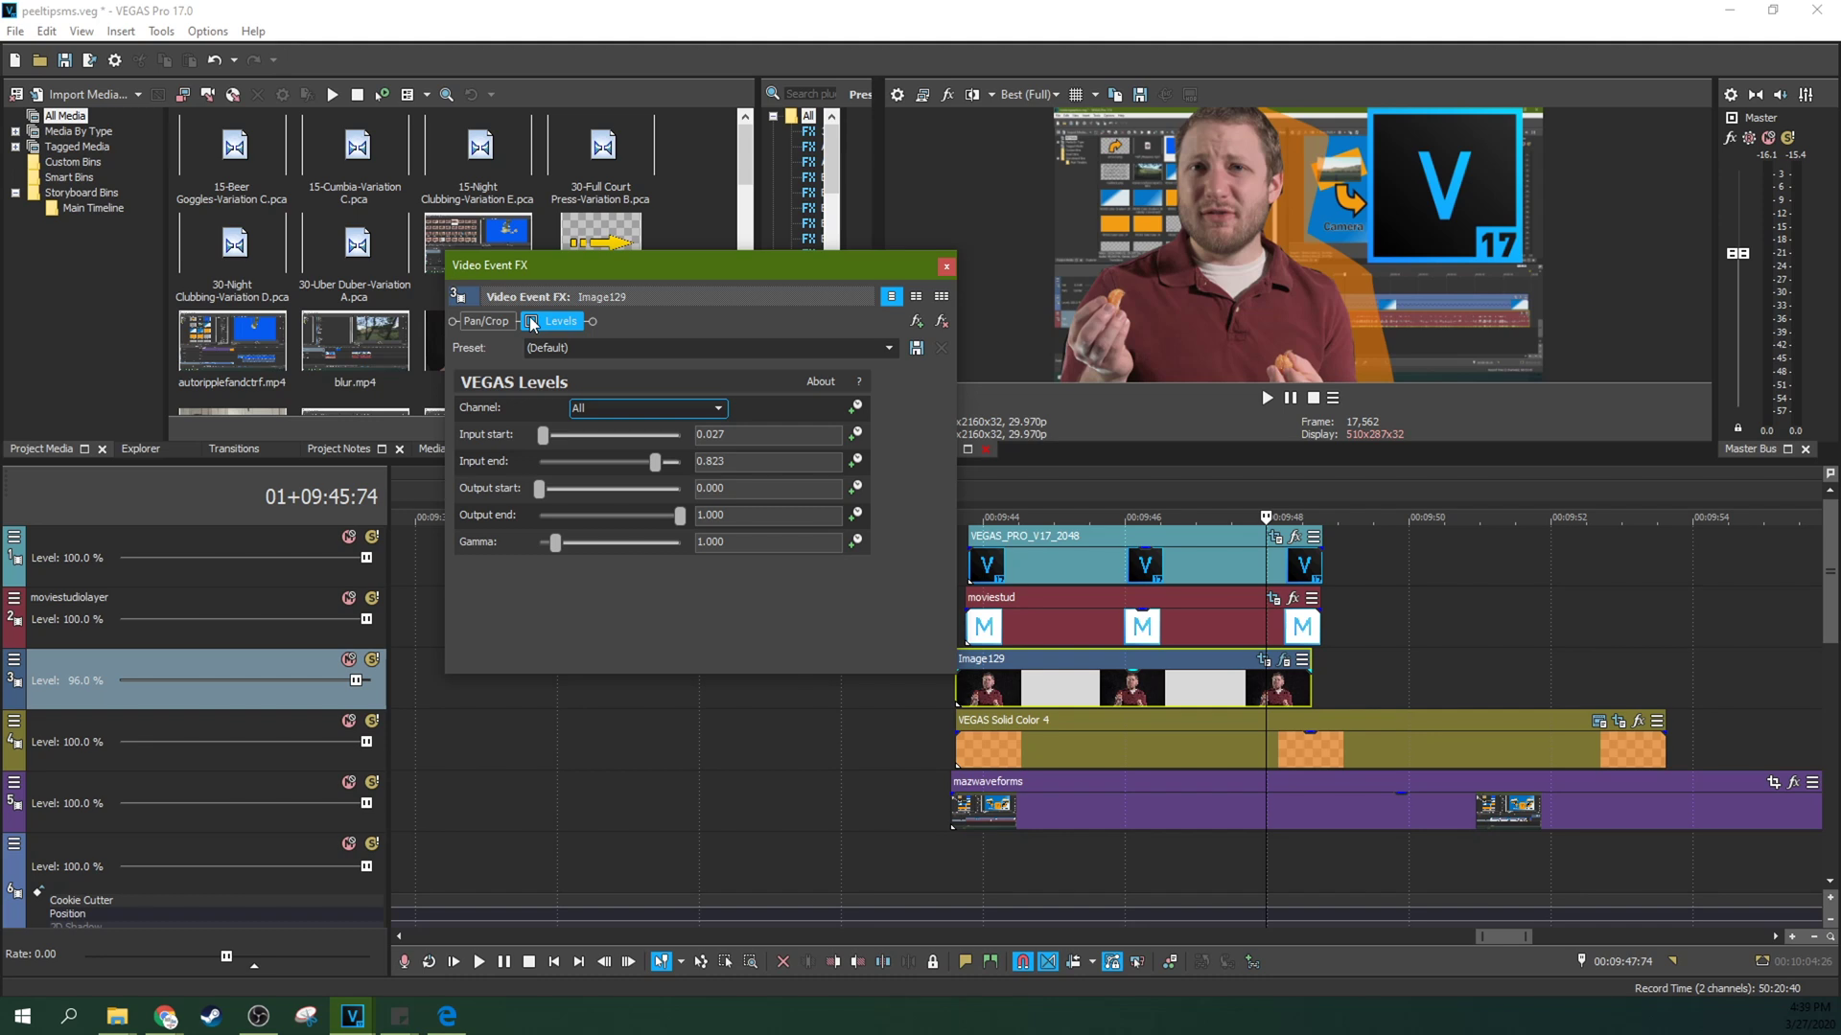
click(529, 321)
click(948, 268)
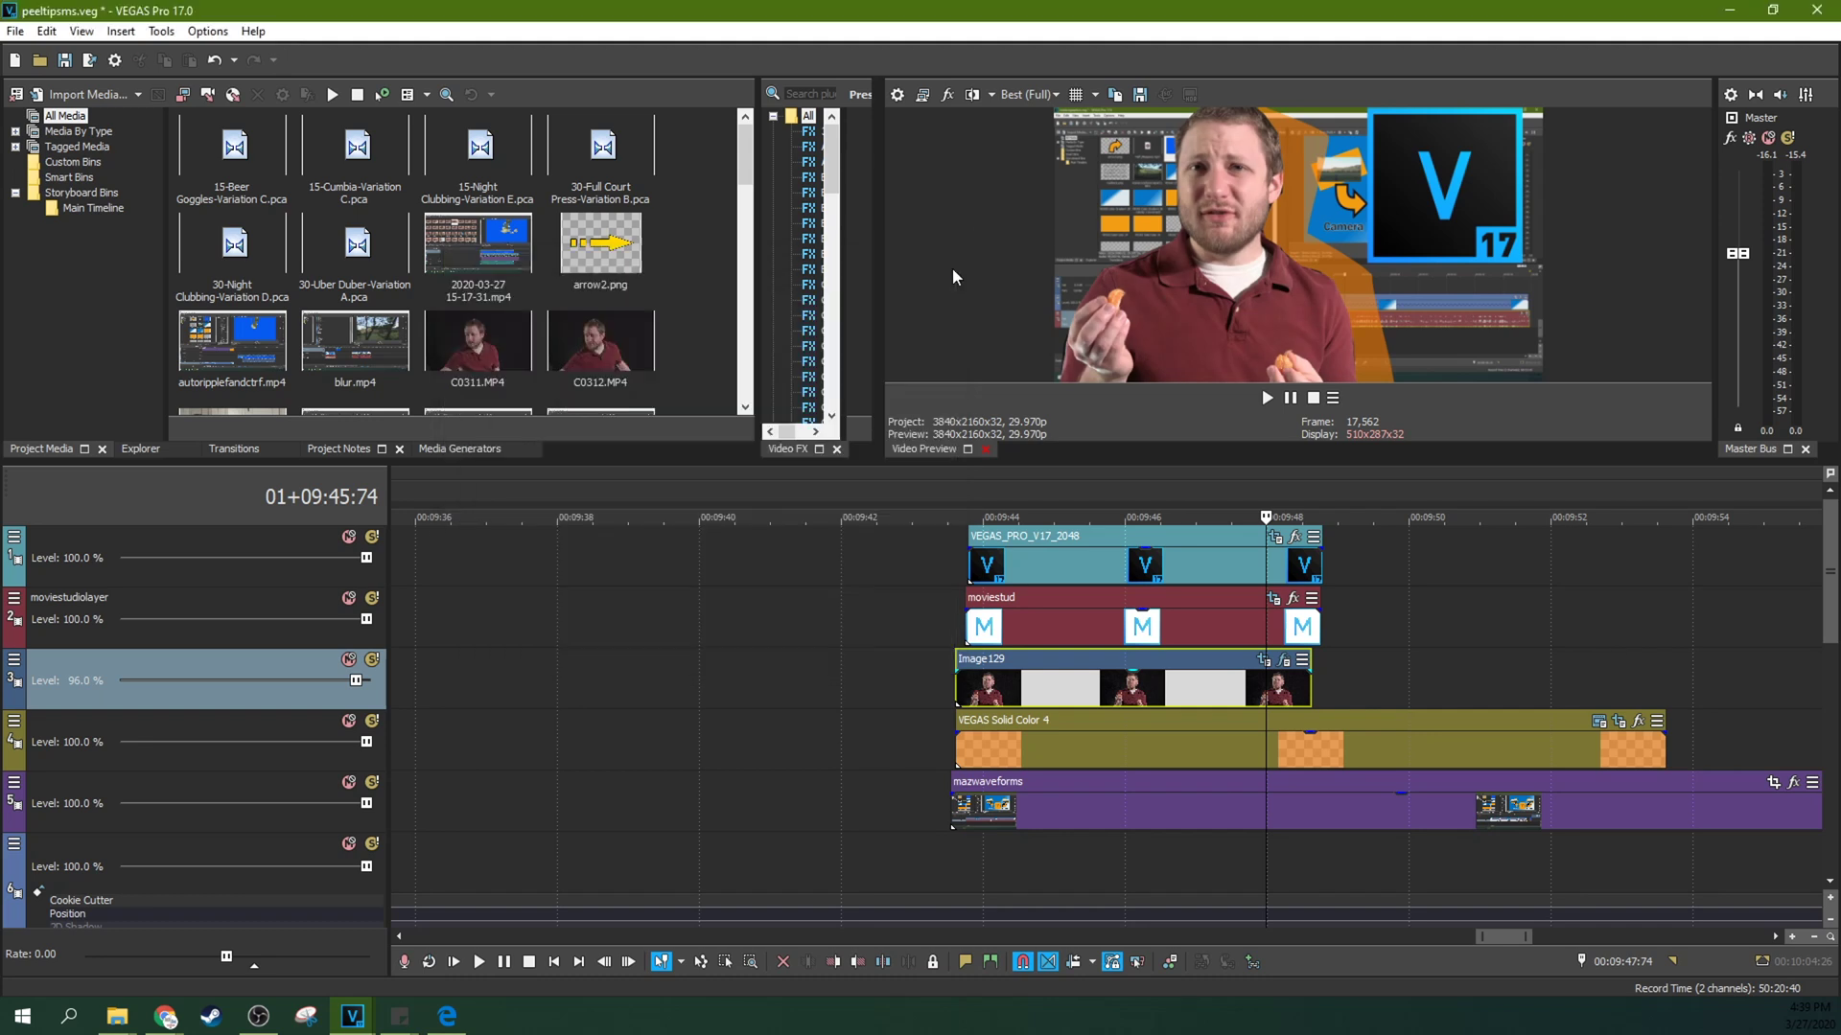
scroll(1045, 618, down, 5)
- Zoom the timeline out to the opening clips and set the playhead to 00:44:58 (frame 1,342)
scroll(1045, 618, down, 3)
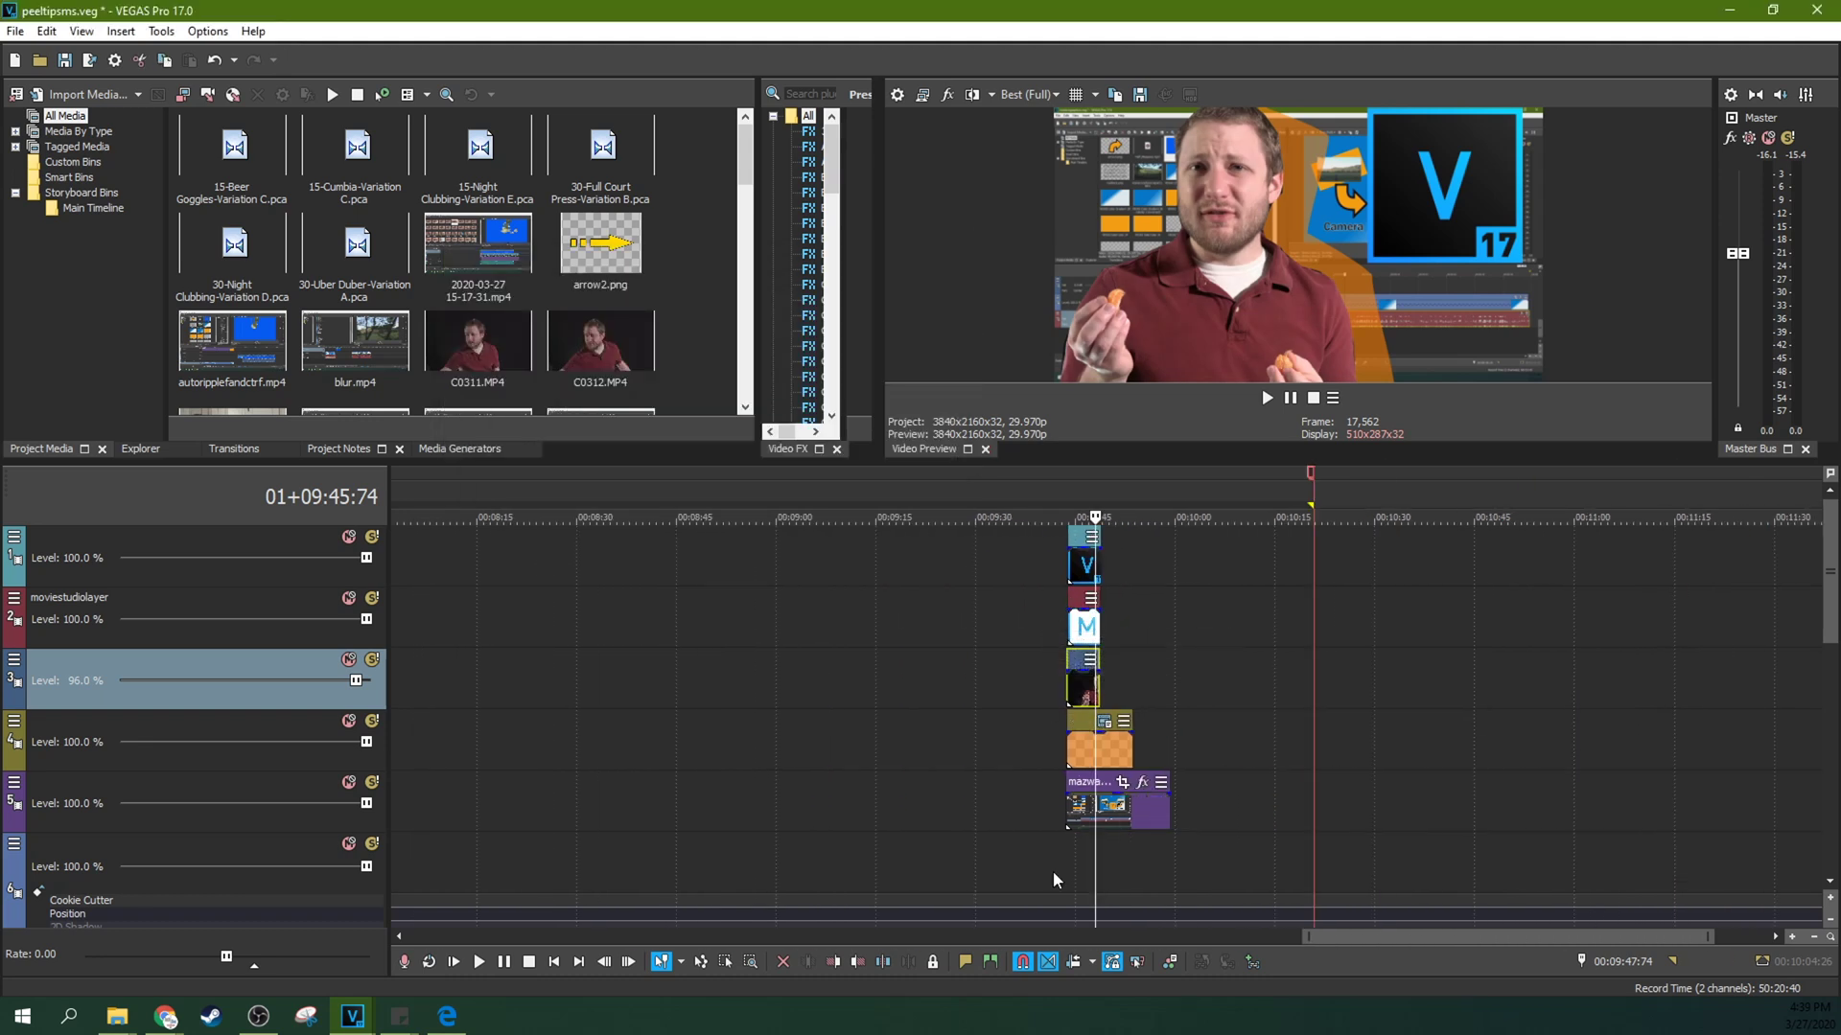
drag(1304, 944, 1275, 943)
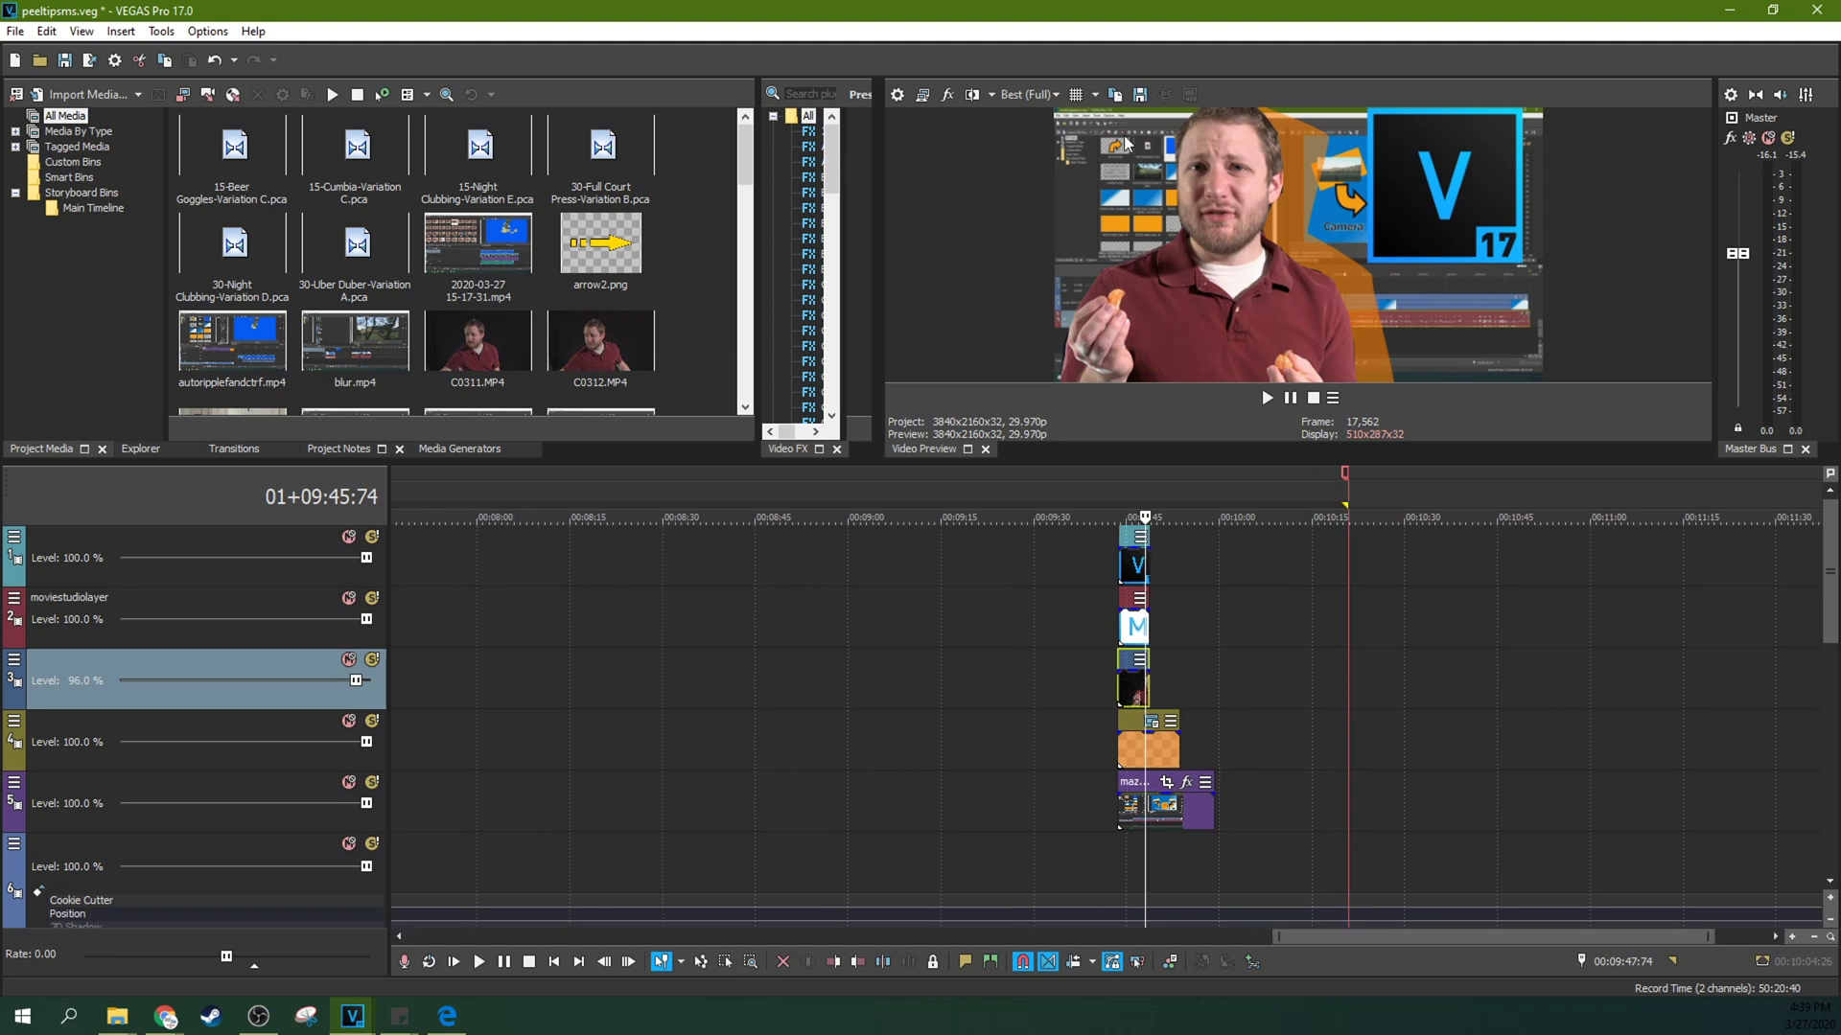
drag(1275, 943, 423, 926)
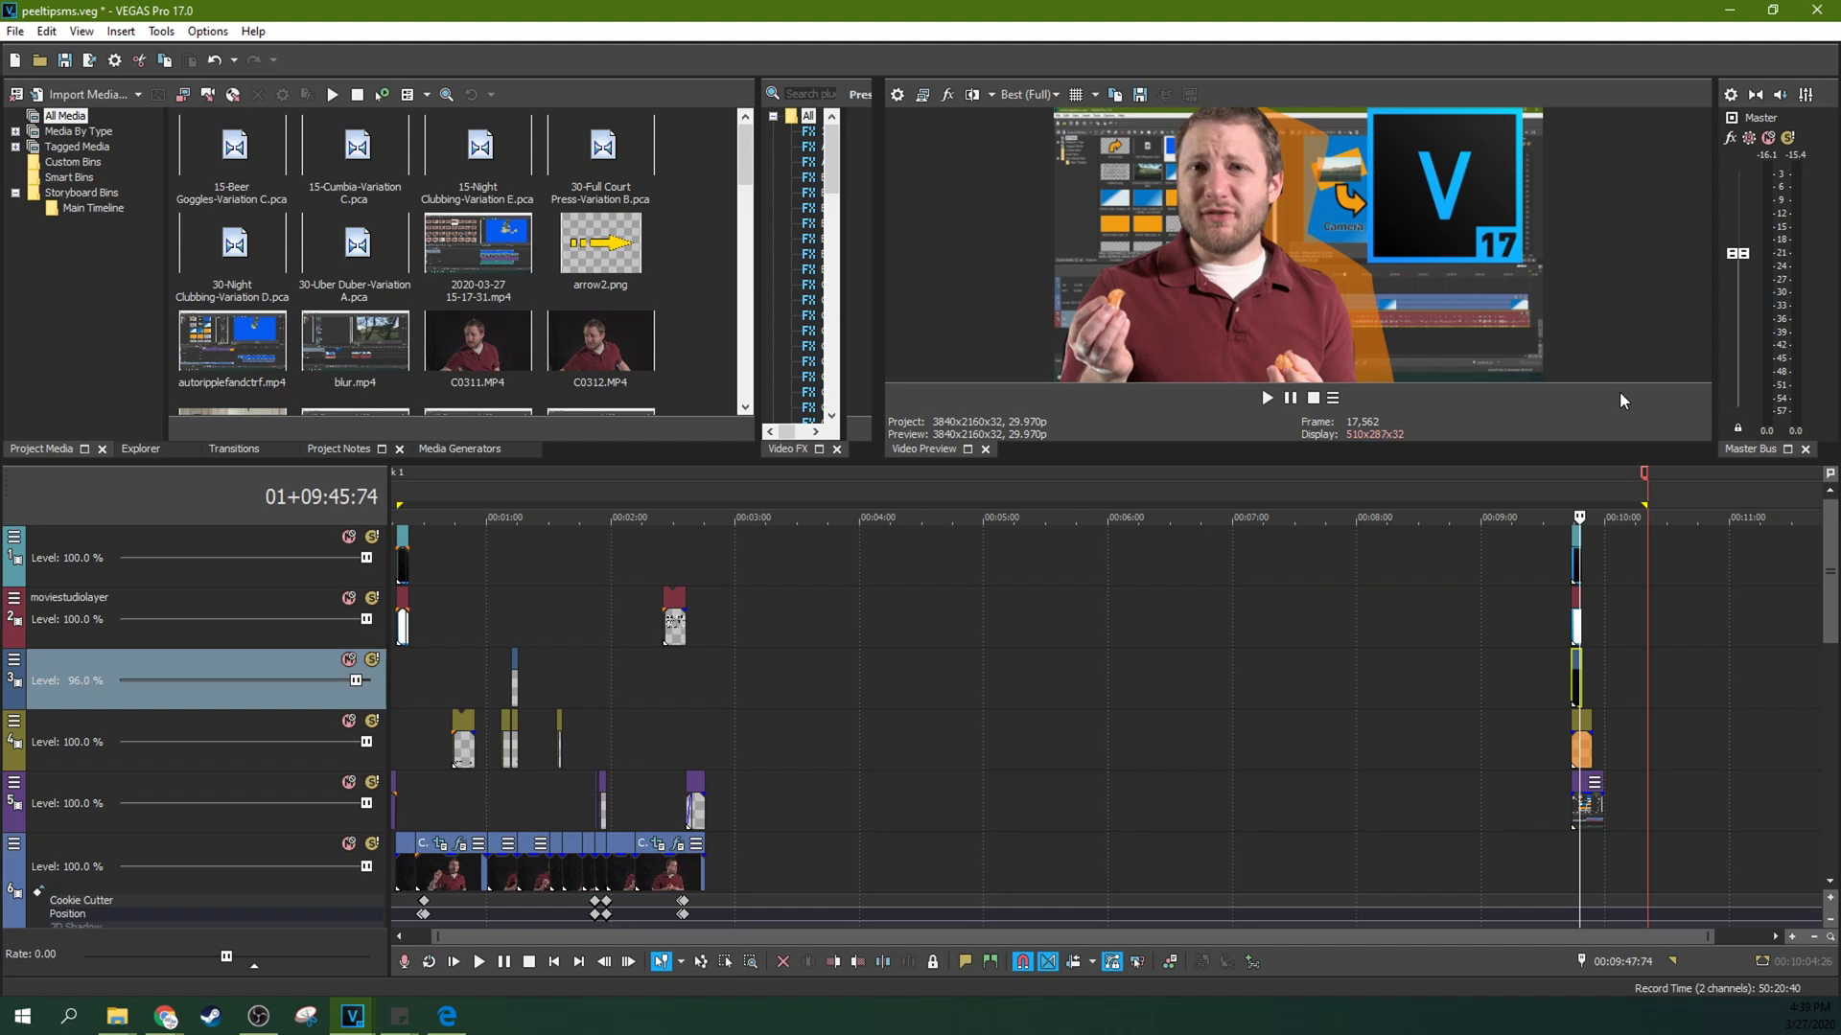
click(508, 624)
scroll(508, 625, up, 5)
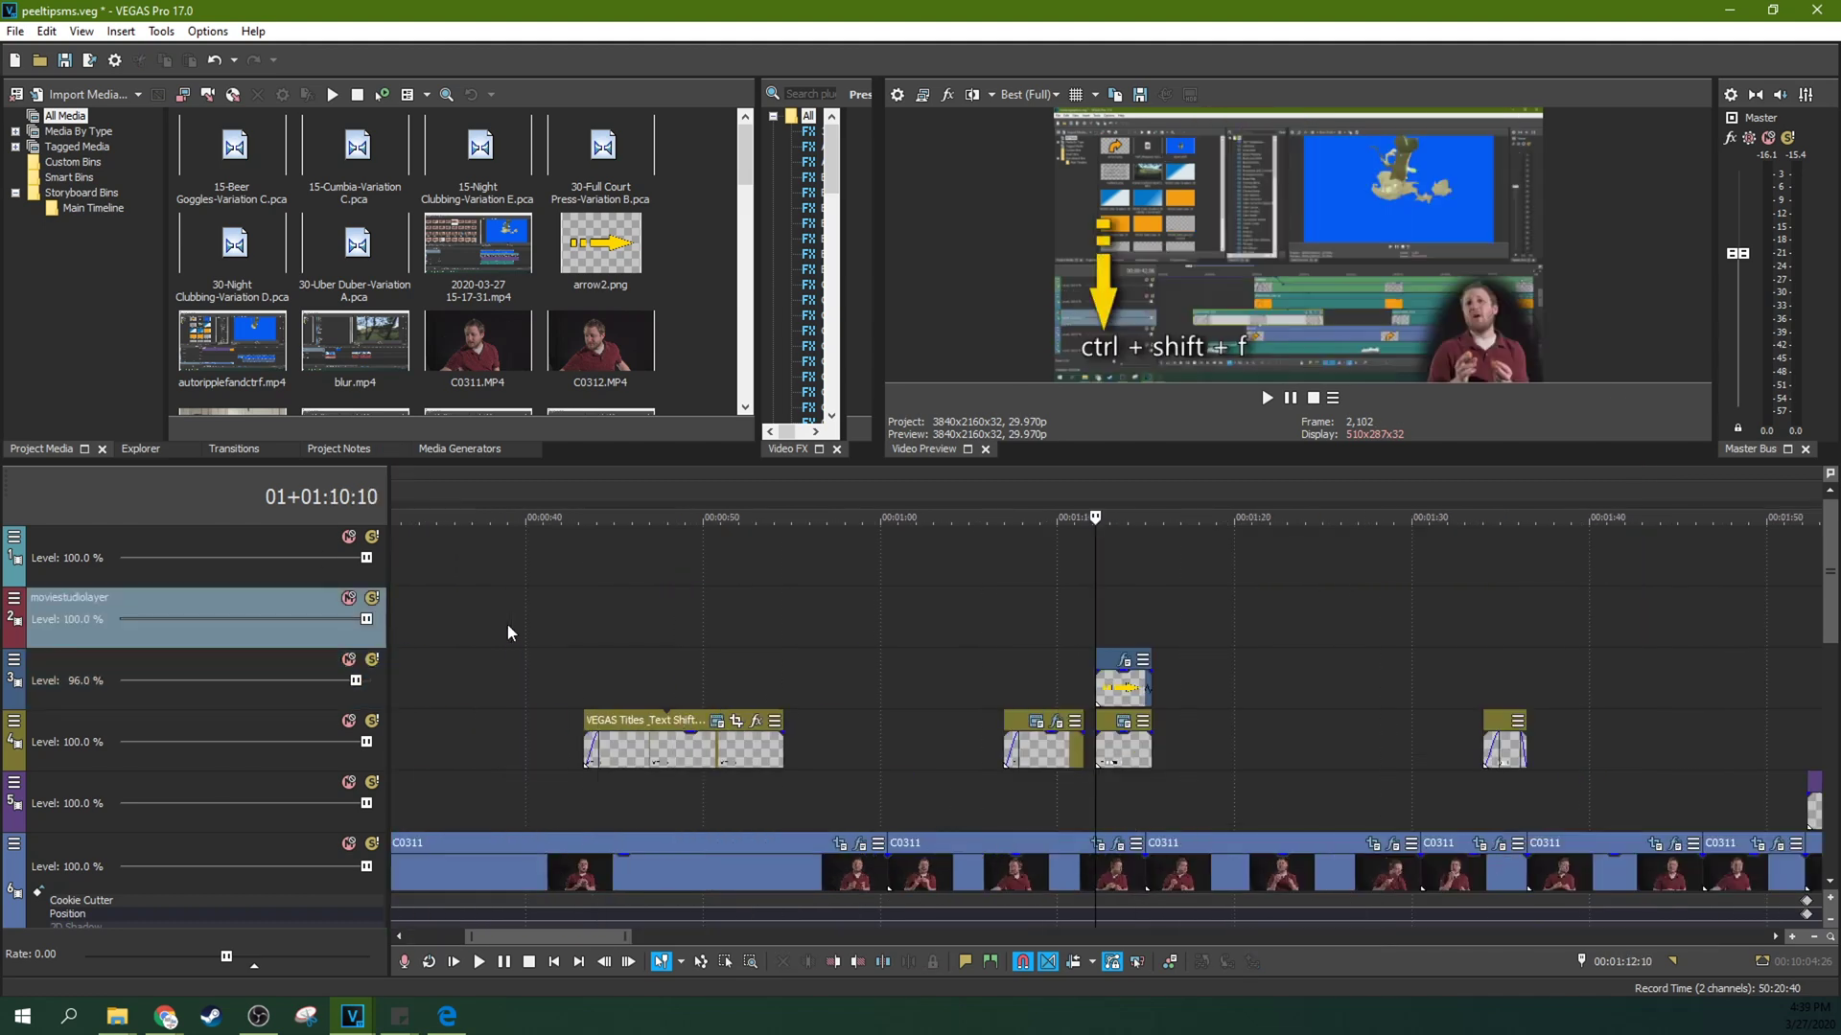
click(646, 665)
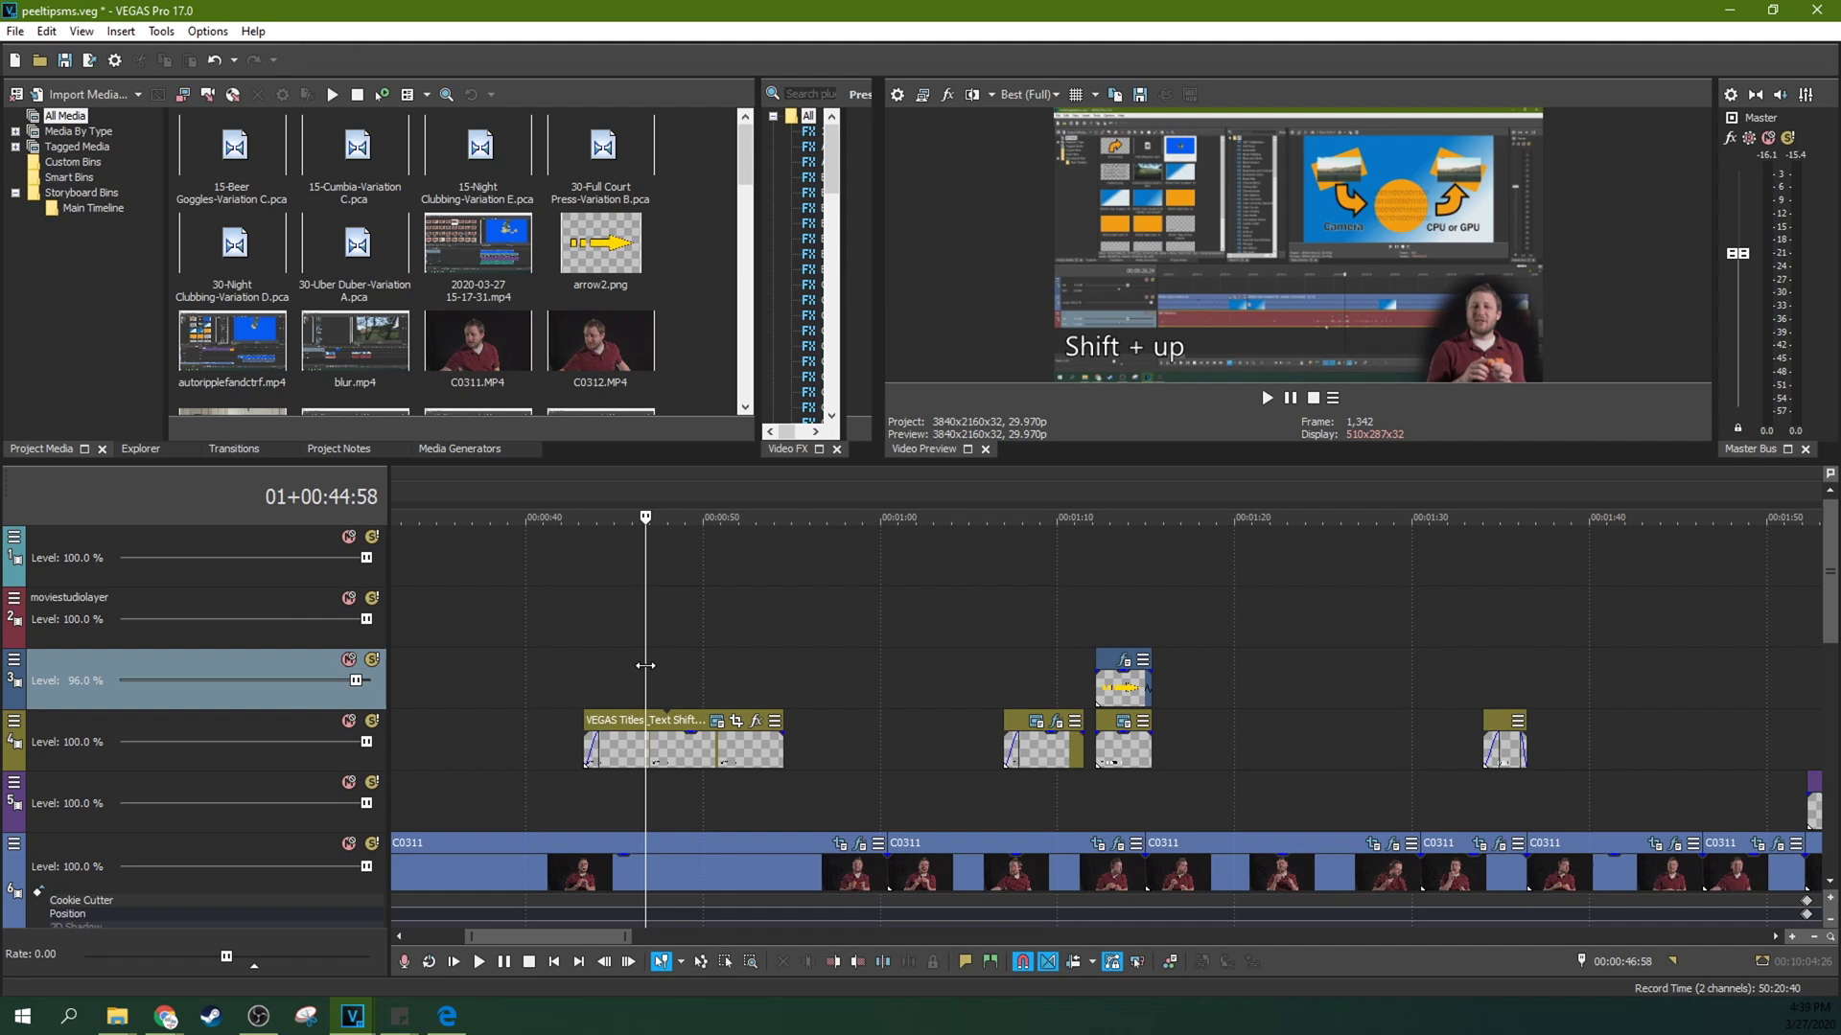
scroll(694, 648, down, 5)
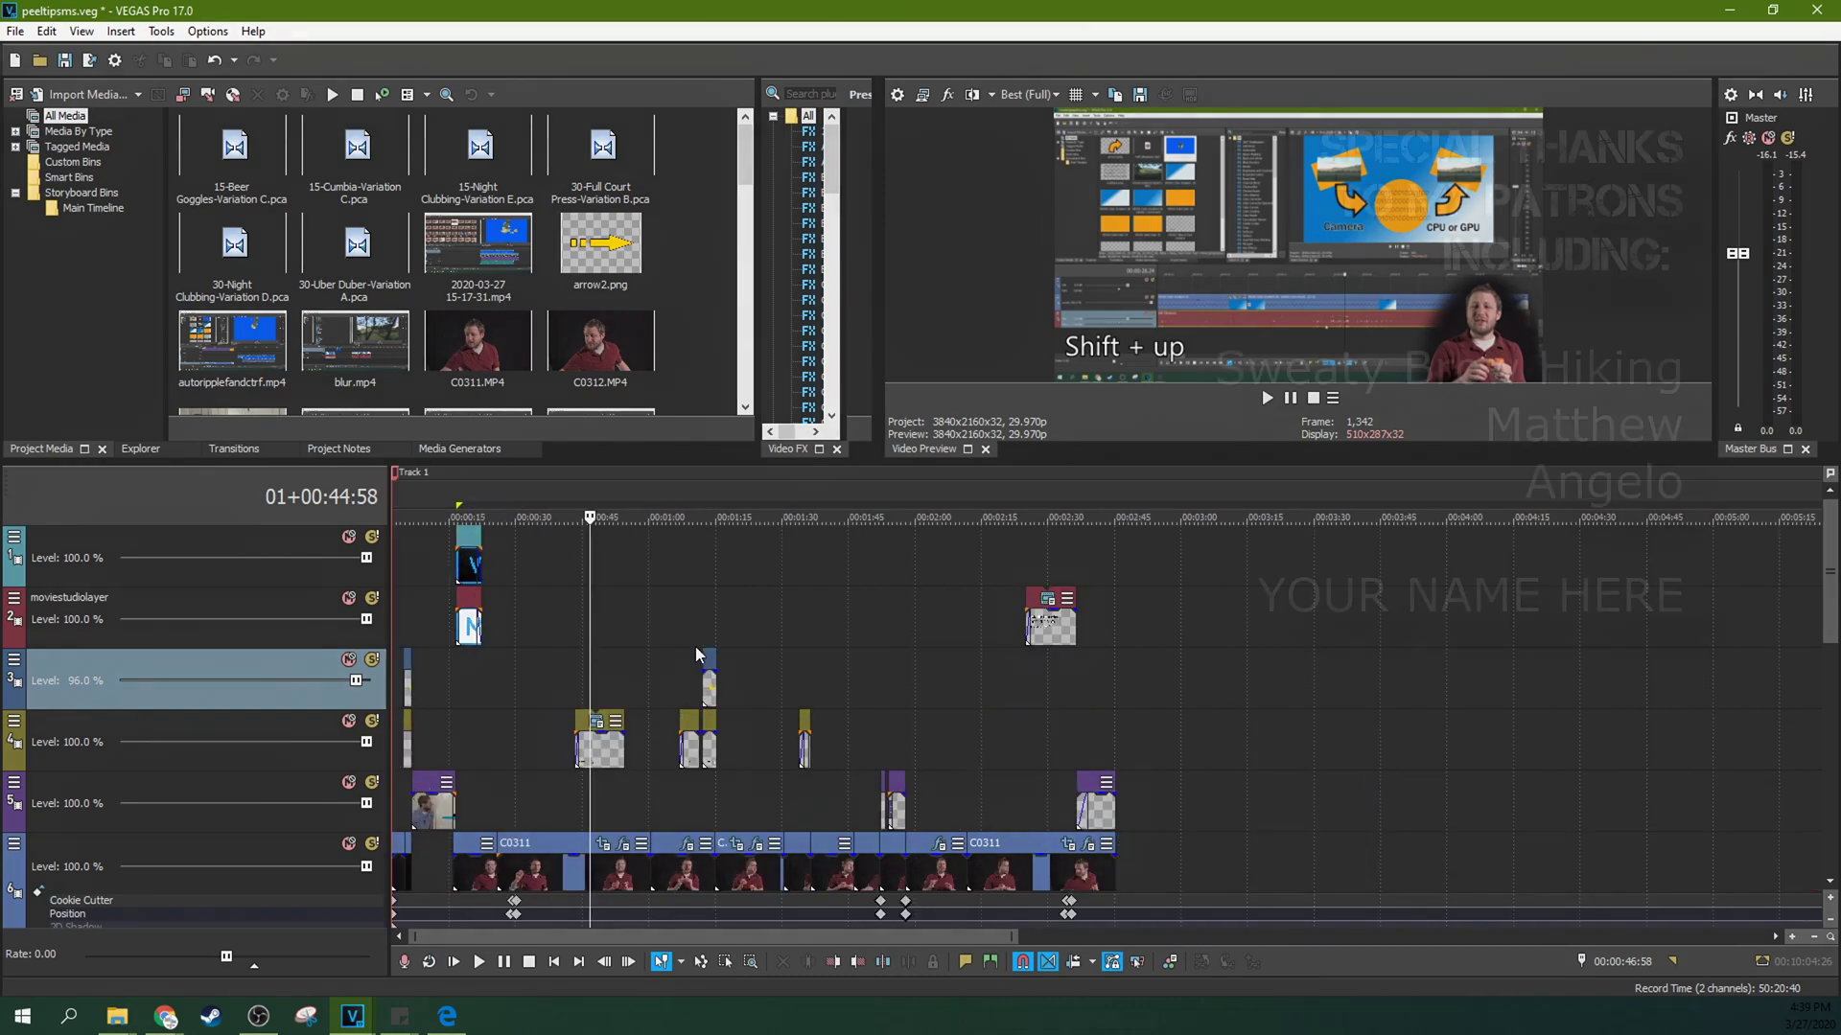